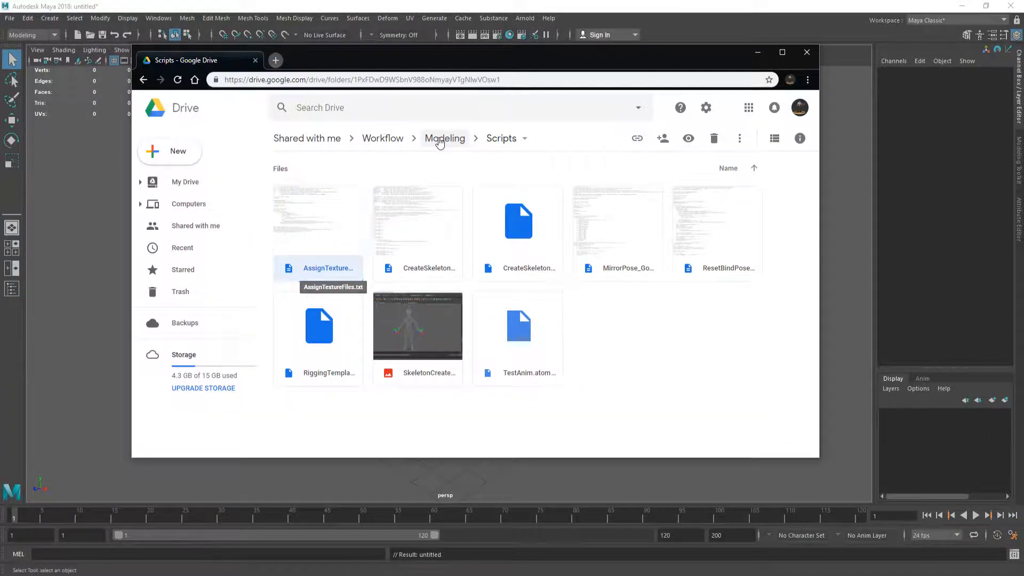
Browse the shared Google Drive folders from Modeling up to Workflow, then into UnrealEngine > Plugins, and select the HighMaterials file
left_click(445, 138)
left_click(397, 140)
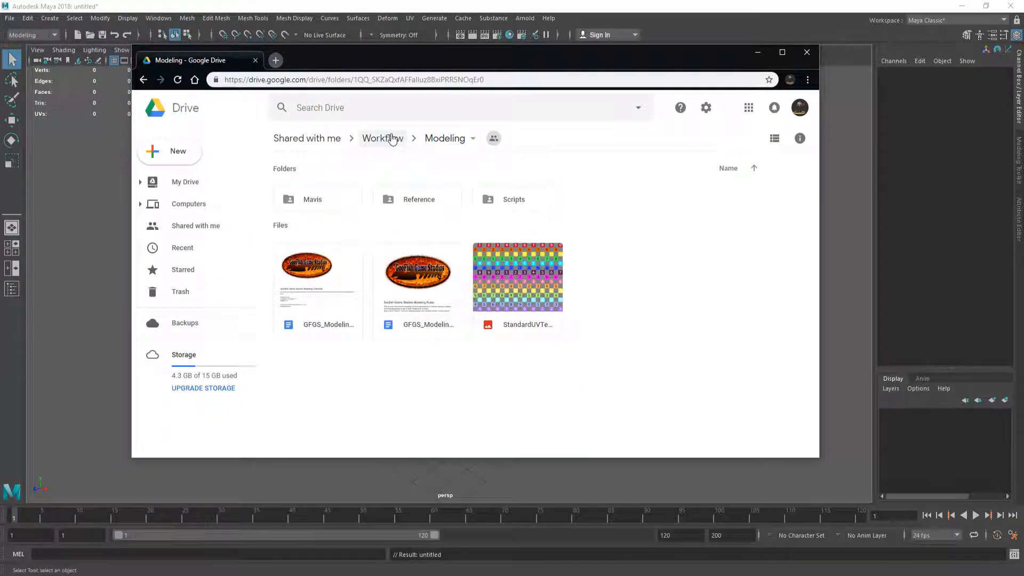
double_click(412, 211)
double_click(315, 193)
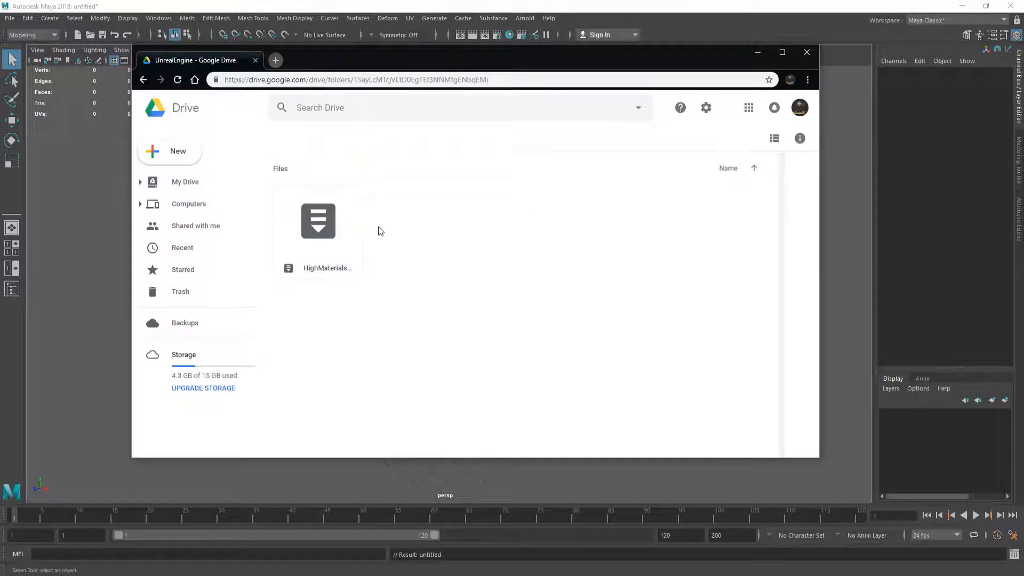
left_click(315, 233)
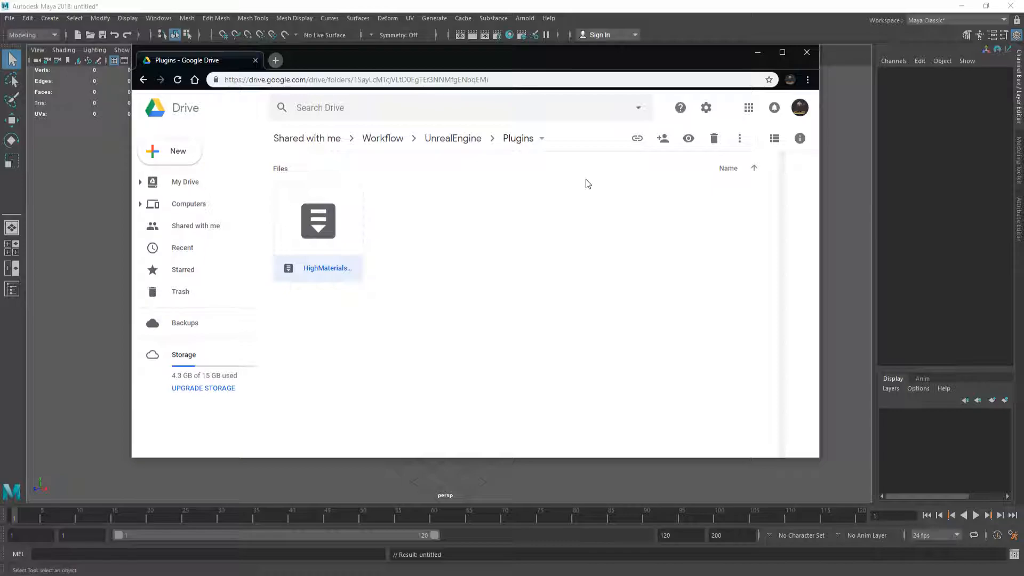
Switch to Maya and open test.0001.mb from the project's scenes folder, discarding unsaved changes
left_click(525, 5)
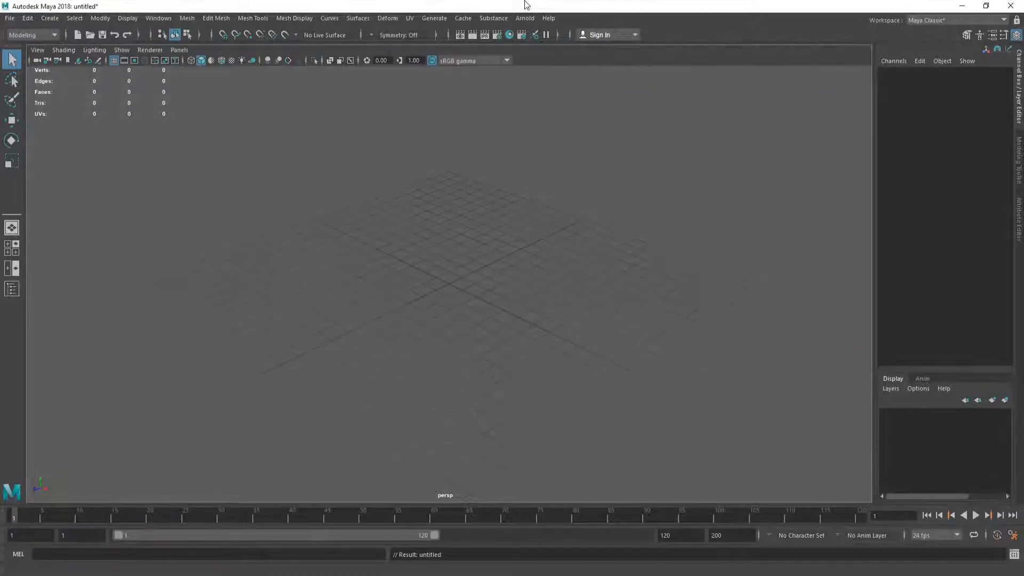
left_click_drag(412, 348, 474, 314, "alt")
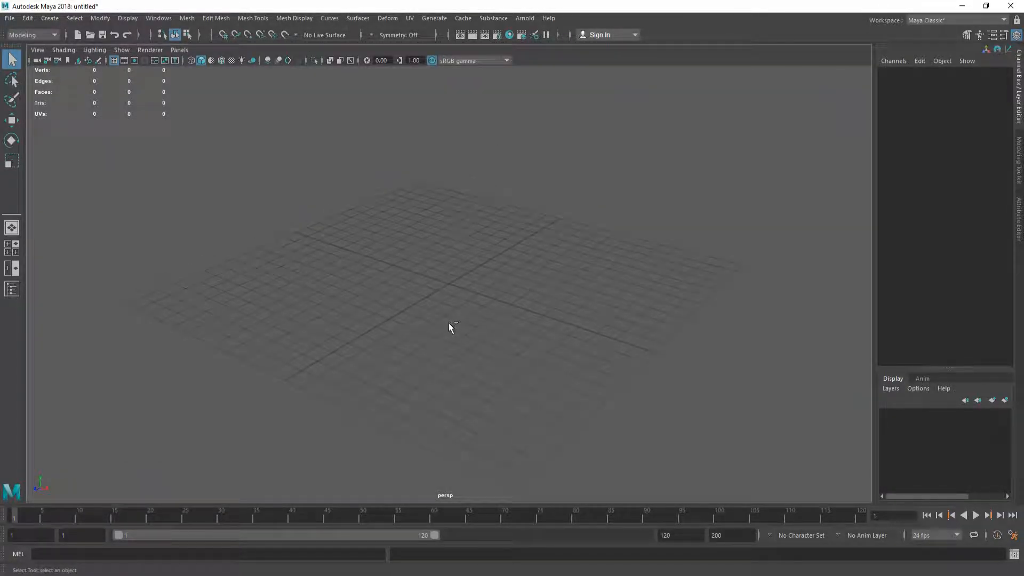
key("ctrl+o")
left_click(67, 207)
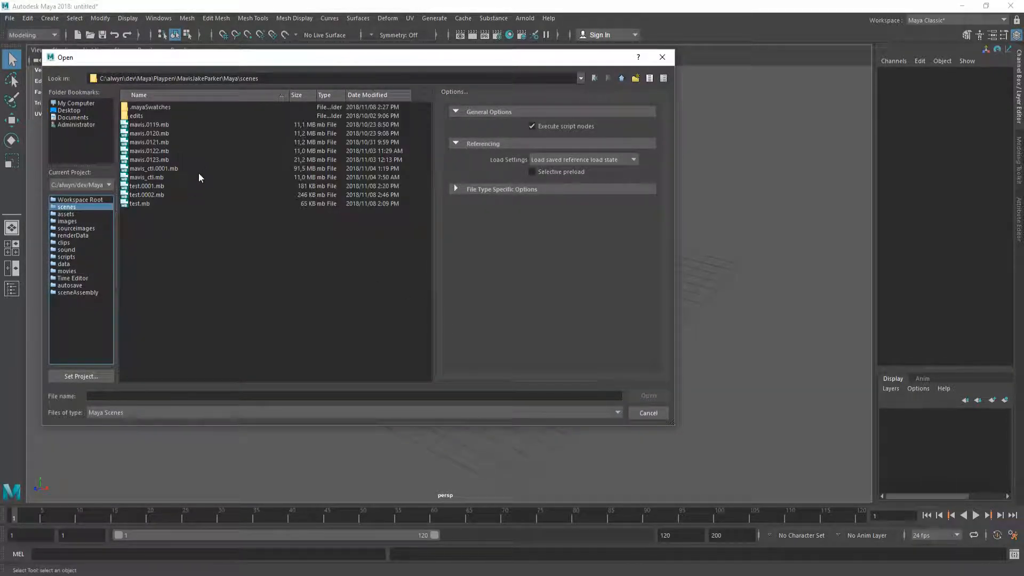
double_click(156, 180)
left_click(514, 297)
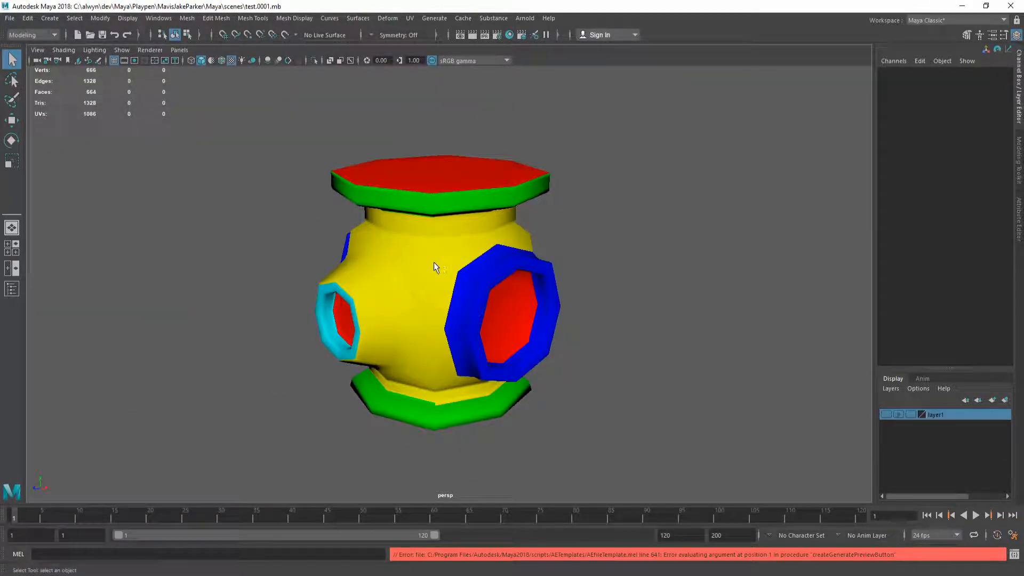
left_click_drag(433, 295, 457, 298, "alt")
Reload the test.0001.mb scene without saving and view the vase model from another side
key("ctrl+o")
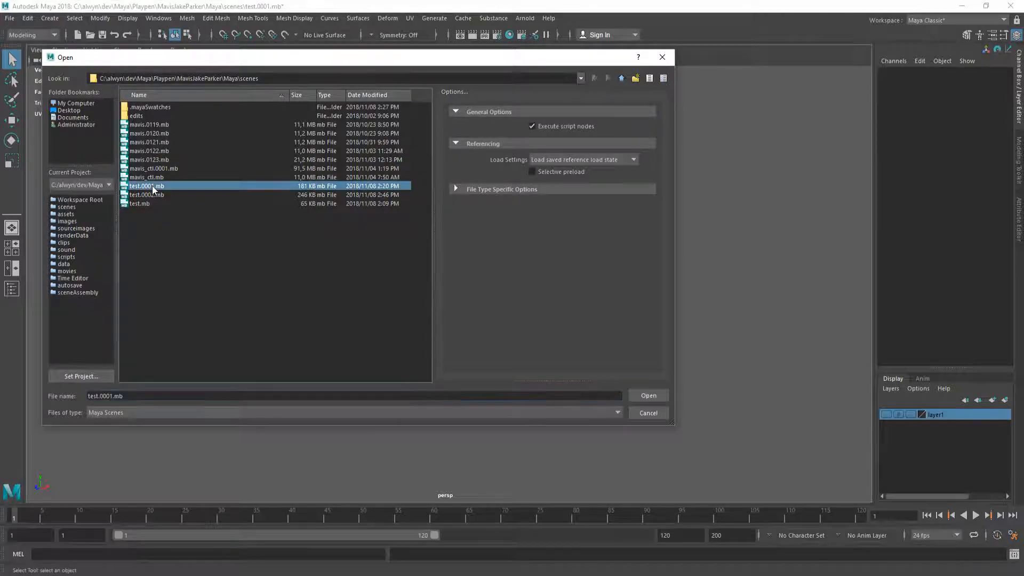
double_click(152, 185)
left_click(516, 297)
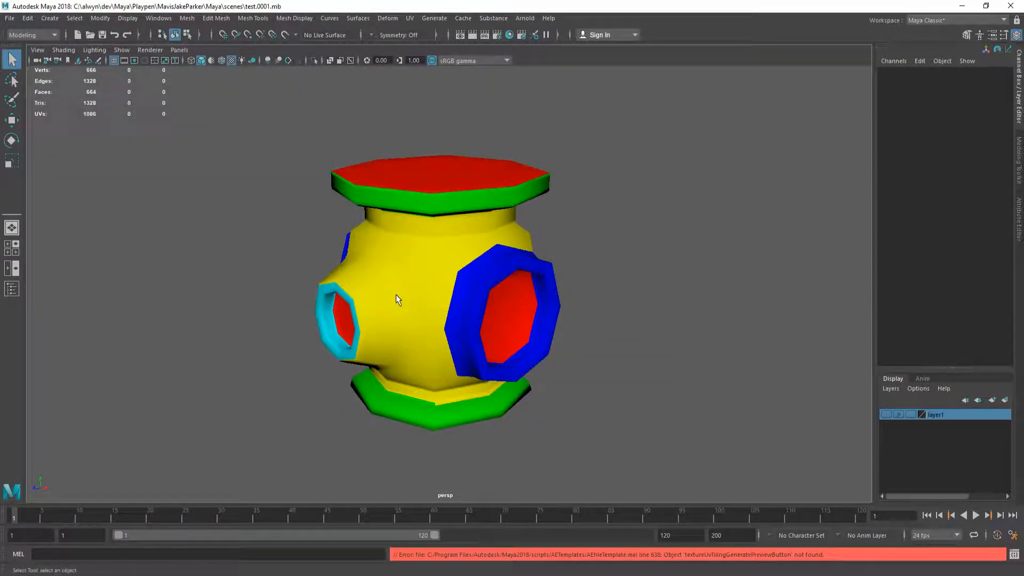
left_click_drag(396, 293, 483, 290, "alt")
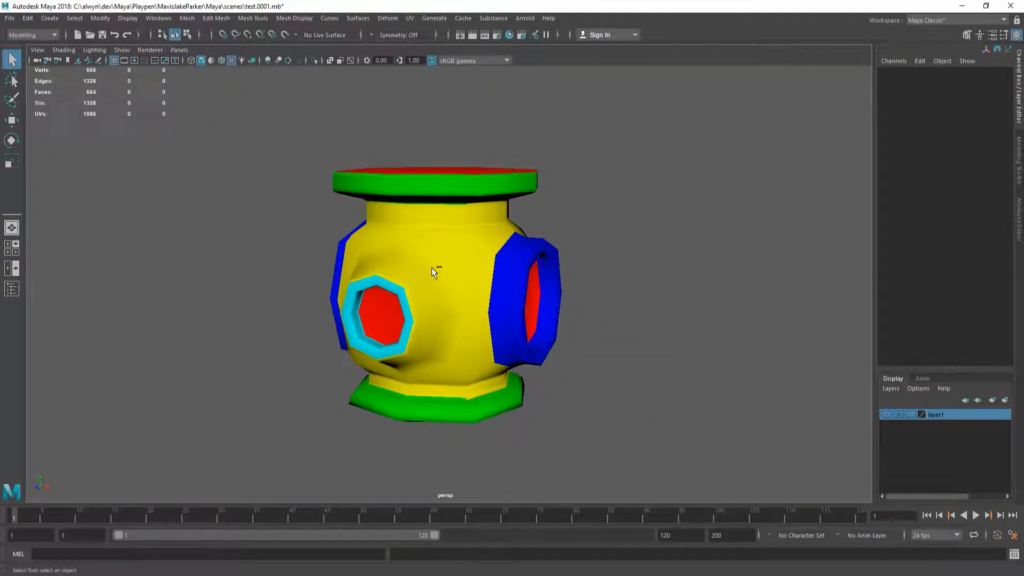
Open the scene test.mb without saving changes to the current one
key("ctrl+o")
double_click(139, 205)
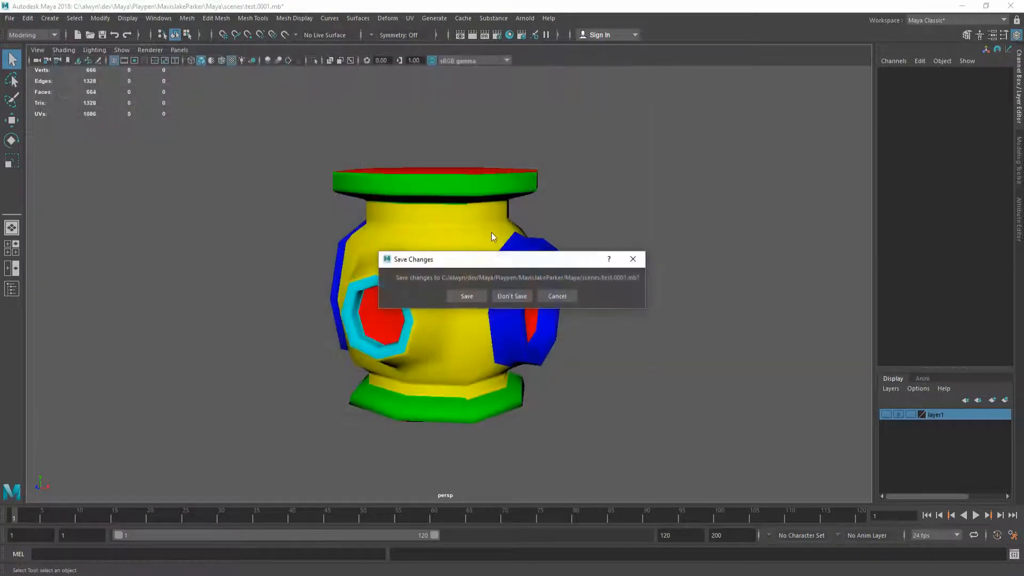
left_click(515, 295)
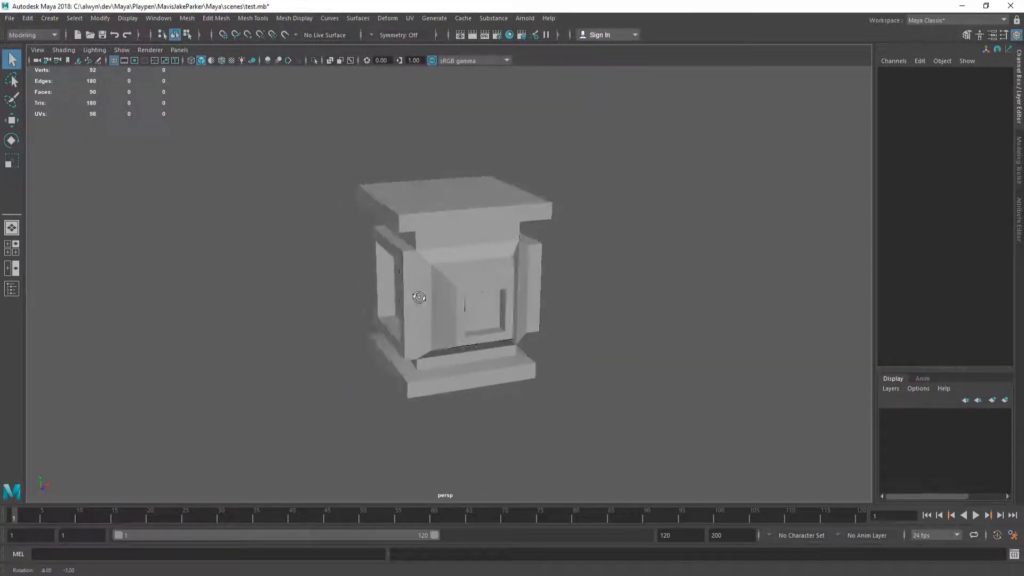
Sort the scene files by modification date and open test.0002.mb, discarding unsaved changes
key("ctrl+o")
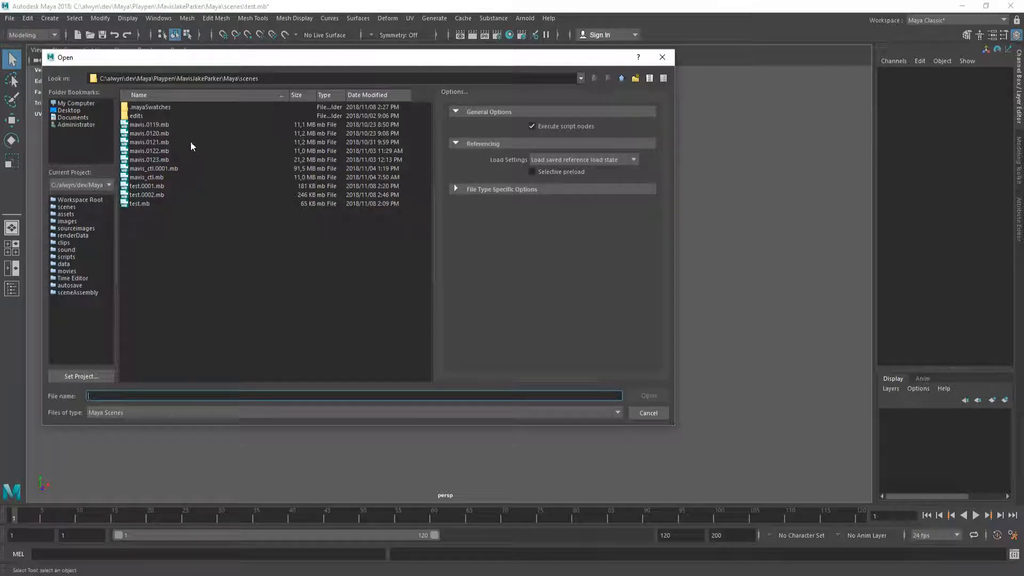
left_click(386, 96)
left_click(358, 96)
double_click(147, 108)
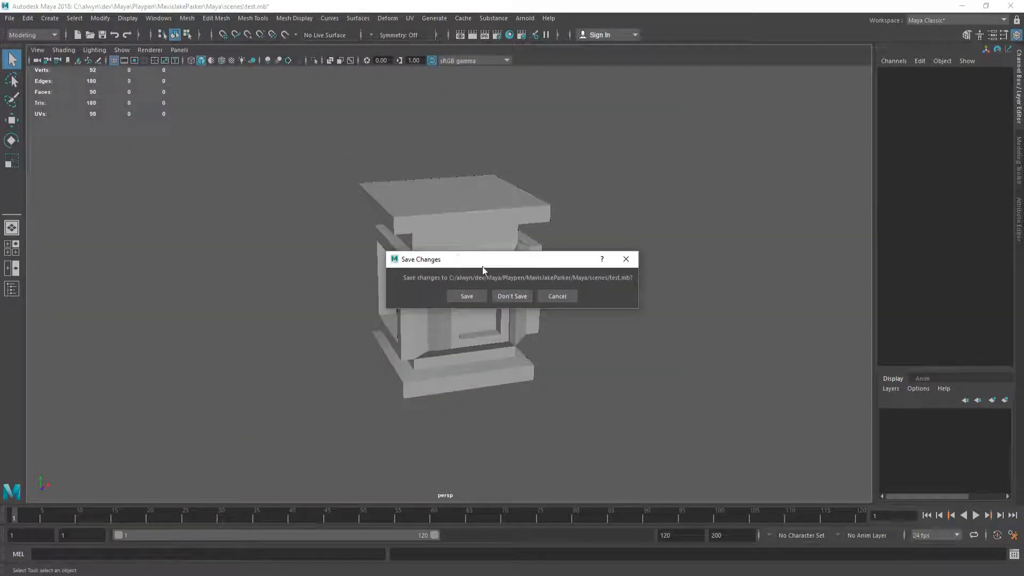
left_click(514, 297)
left_click_drag(498, 287, 372, 301, "alt")
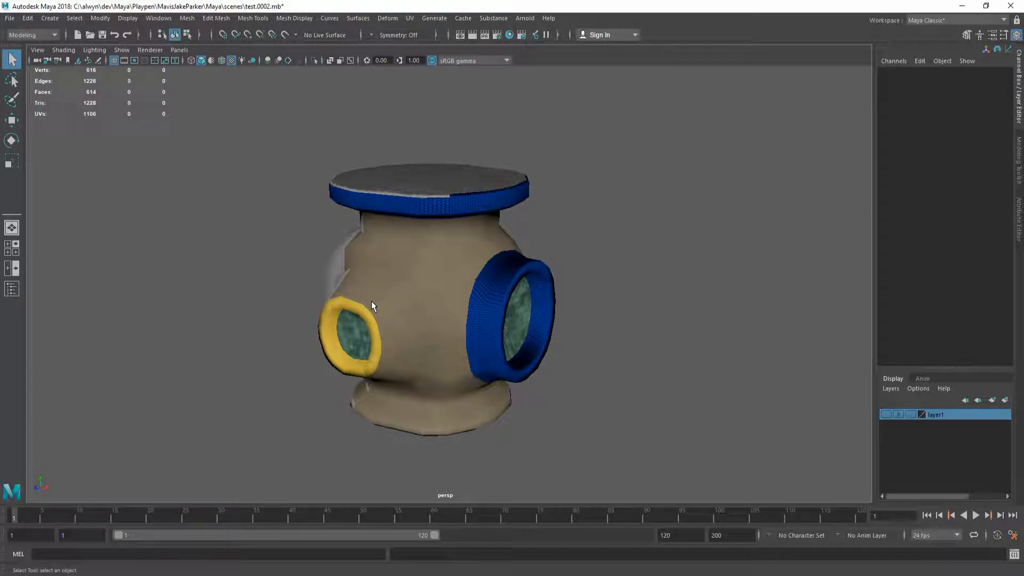
Open the Hypershade and shrink it to a smaller floating window over the viewport
left_click(511, 35)
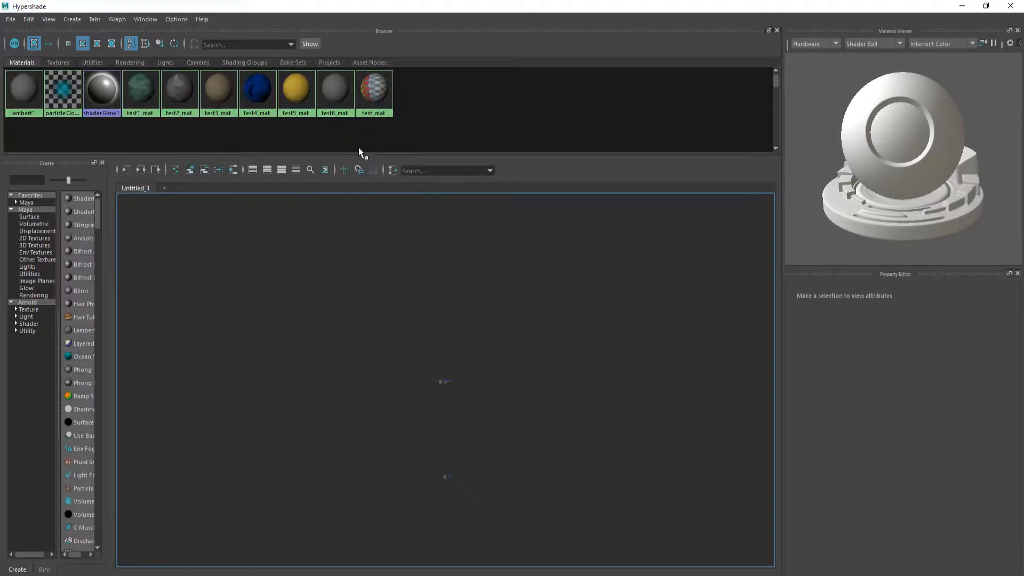
left_click(986, 6)
left_click_drag(926, 9, 898, 25)
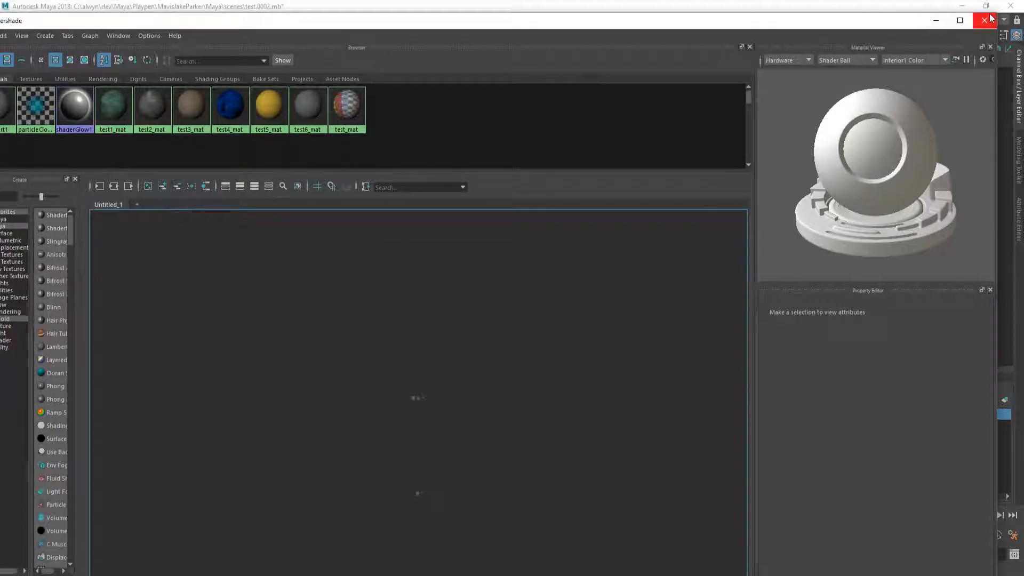
left_click_drag(997, 17, 555, 234)
left_click_drag(368, 241, 458, 103)
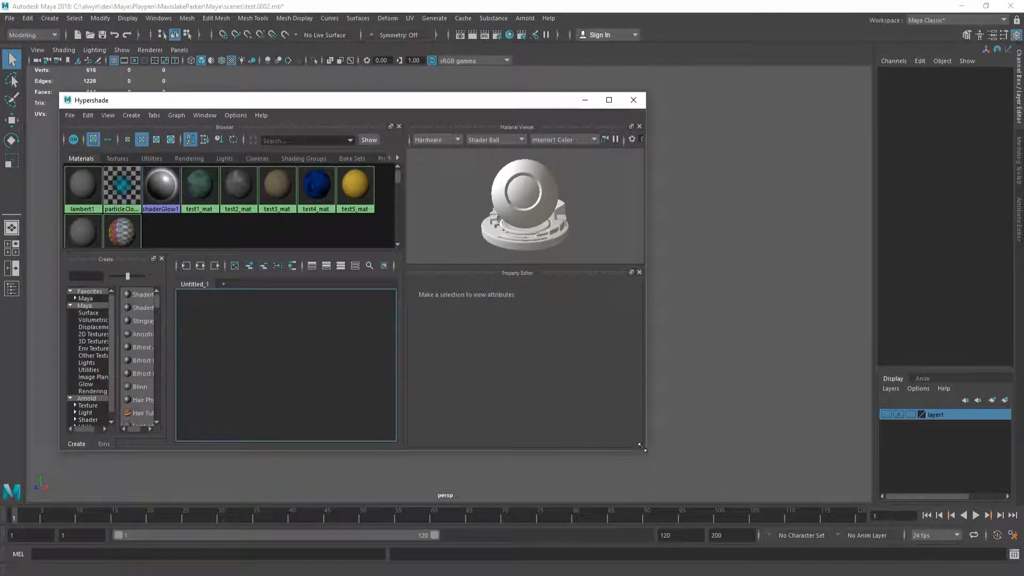
left_click_drag(650, 461, 609, 454)
Inspect the properties of the test2_mat and test6_mat materials in the Hypershade and close it
left_click(238, 186)
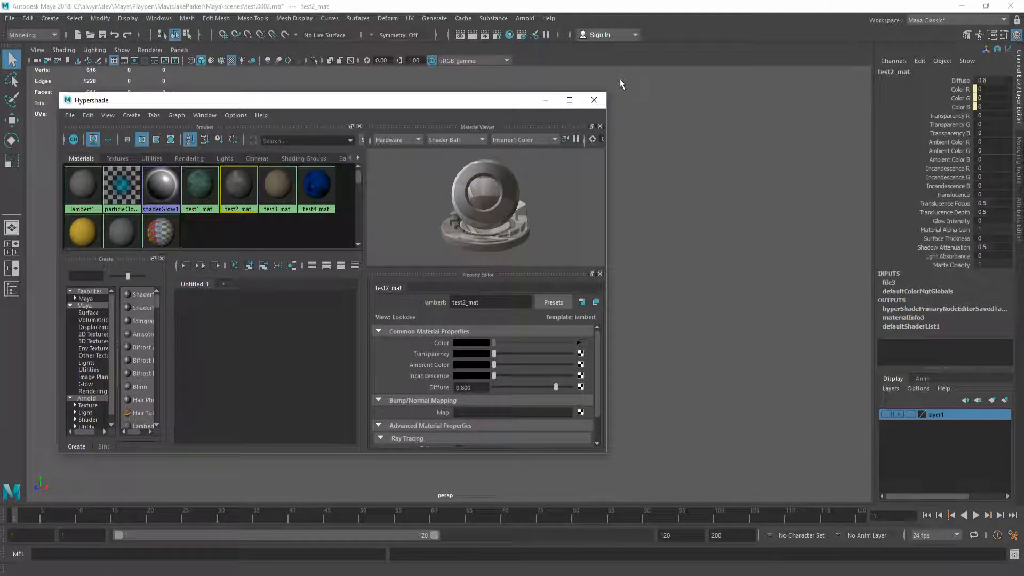
scroll(176, 209, "down", 1)
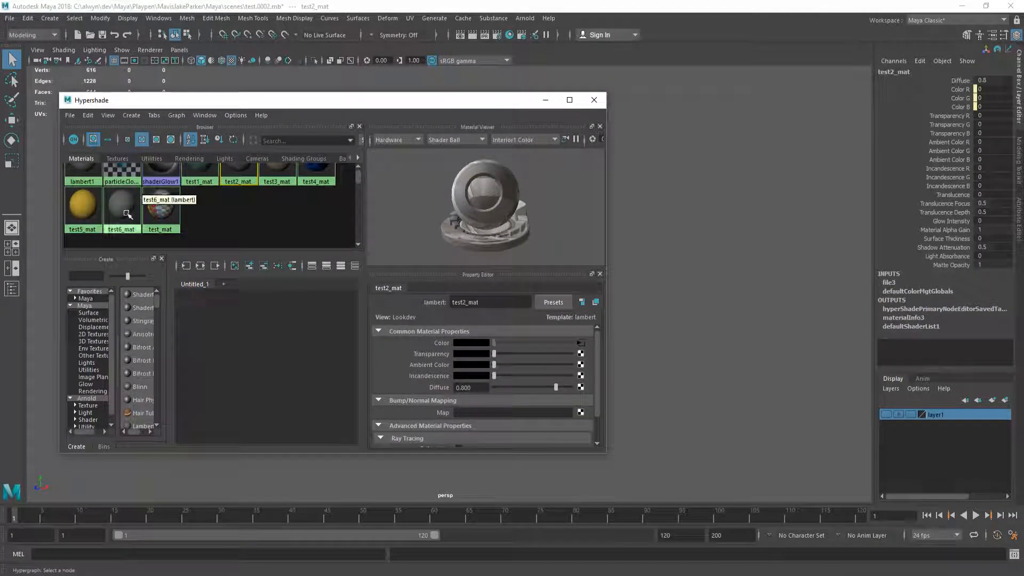
left_click(125, 211)
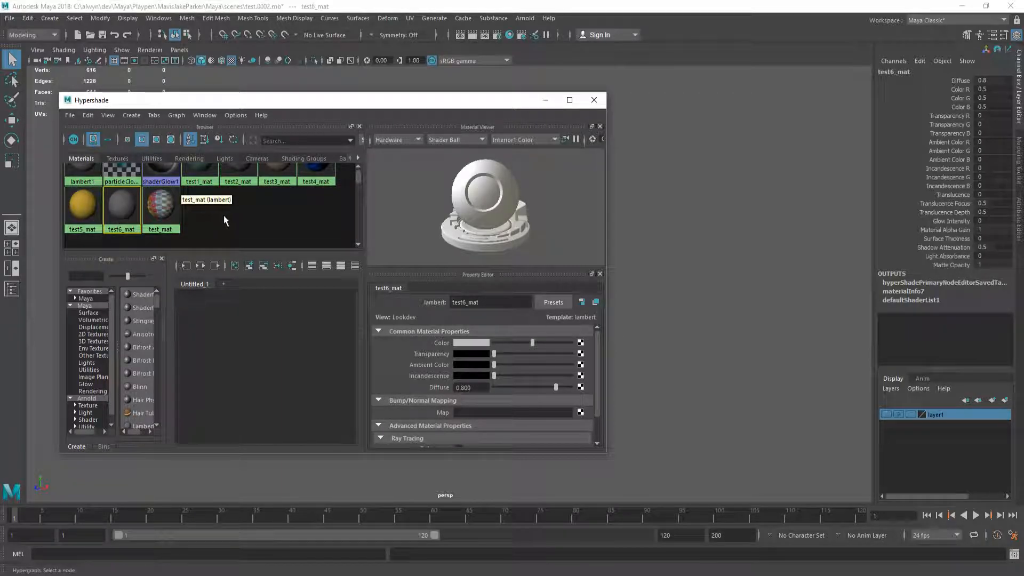
left_click(595, 102)
Run the Python texture-assignment script for the *_mat materials in the Script Editor and save the scene
left_click_drag(274, 297, 389, 297, "alt")
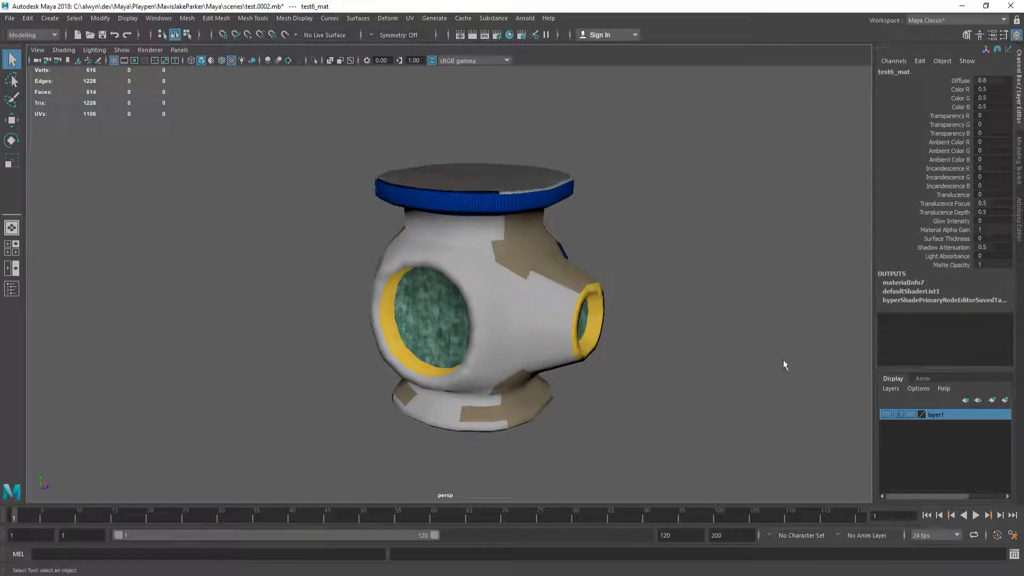
left_click(1014, 555)
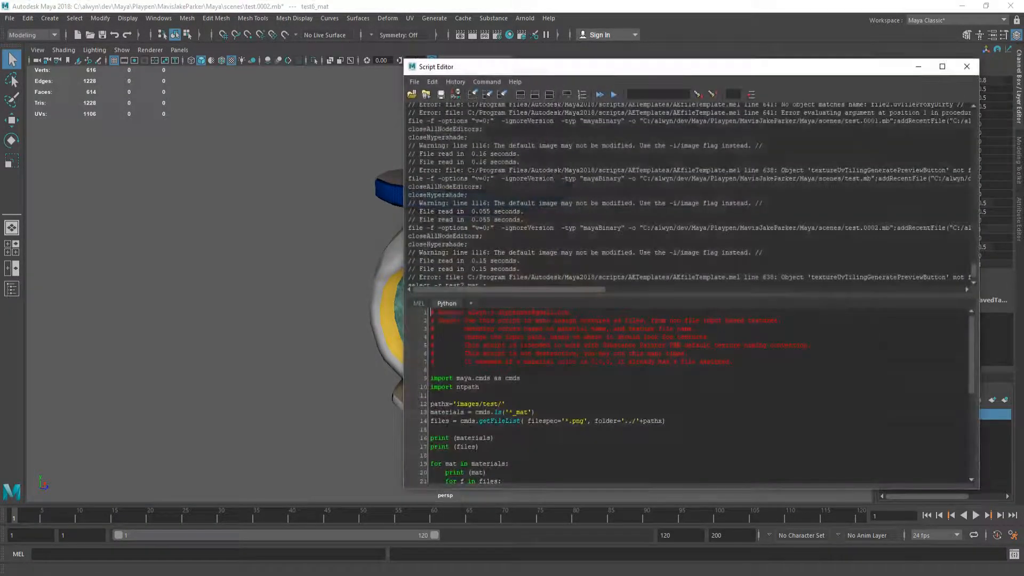
left_click(600, 96)
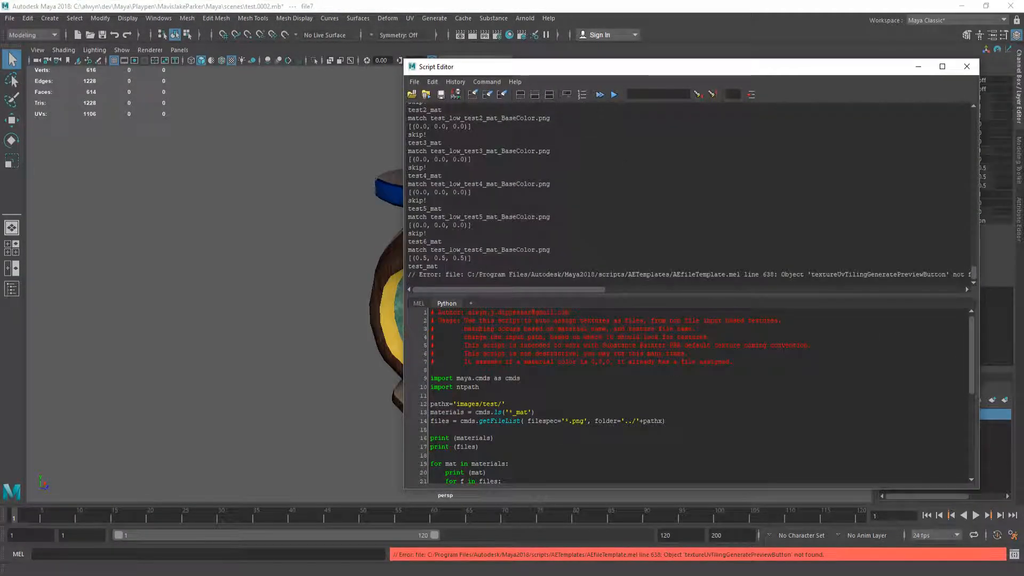
left_click(967, 66)
left_click_drag(453, 293, 425, 287, "alt")
key("ctrl+s")
Check the texture assigned to test6_mat in the Hypershade and on the vase model
left_click(510, 35)
scroll(226, 208, "down", 1)
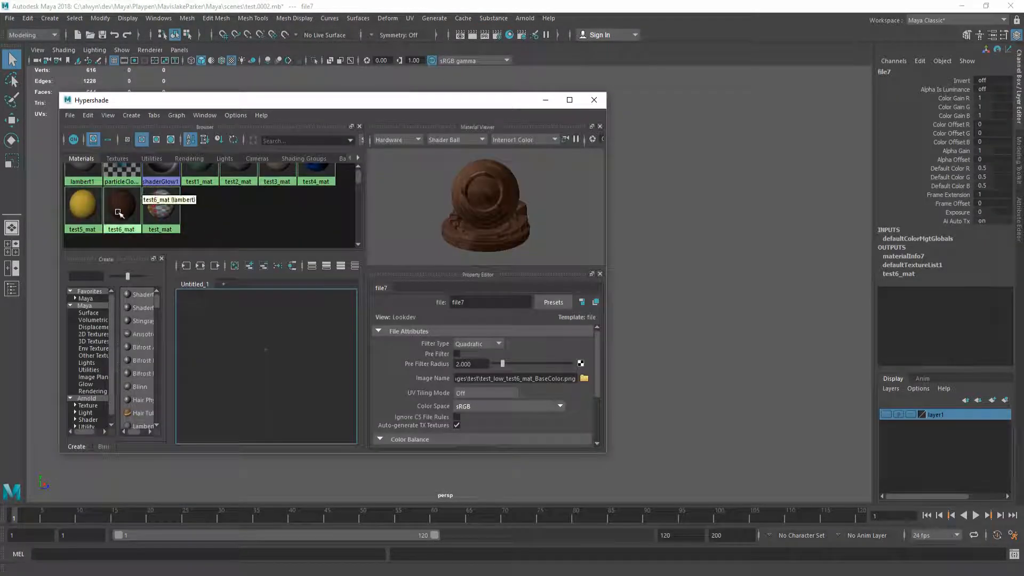
left_click(120, 209)
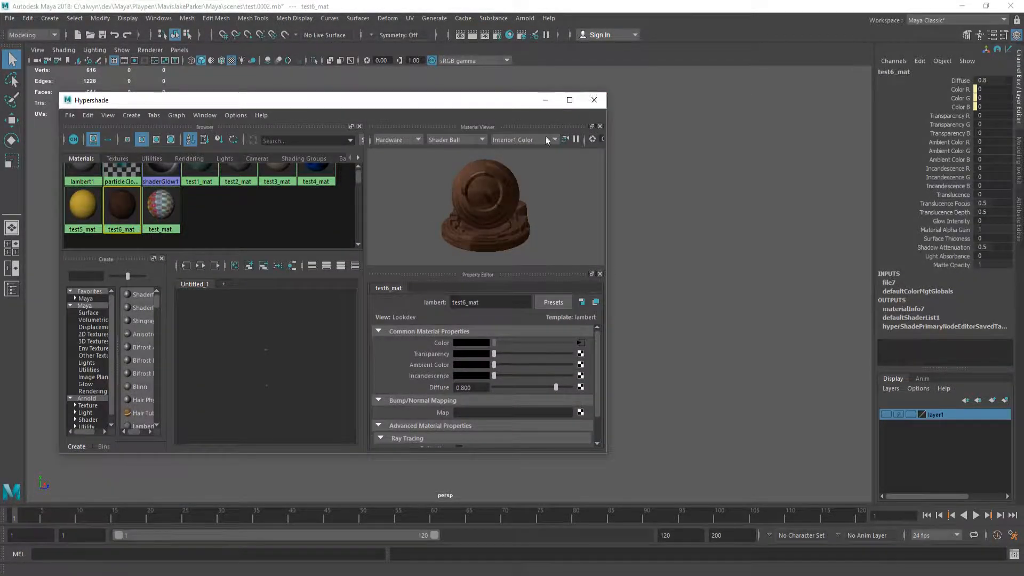
left_click(594, 100)
left_click_drag(400, 315, 375, 303, "alt")
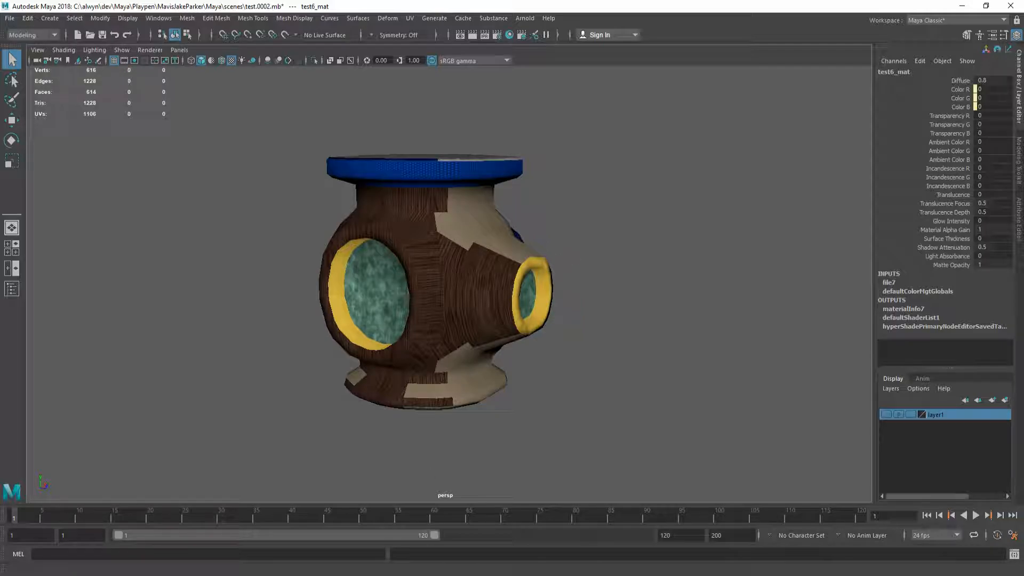
Switch to File Explorer and copy the path of the Substance\test texture folder
key("alt+Tab")
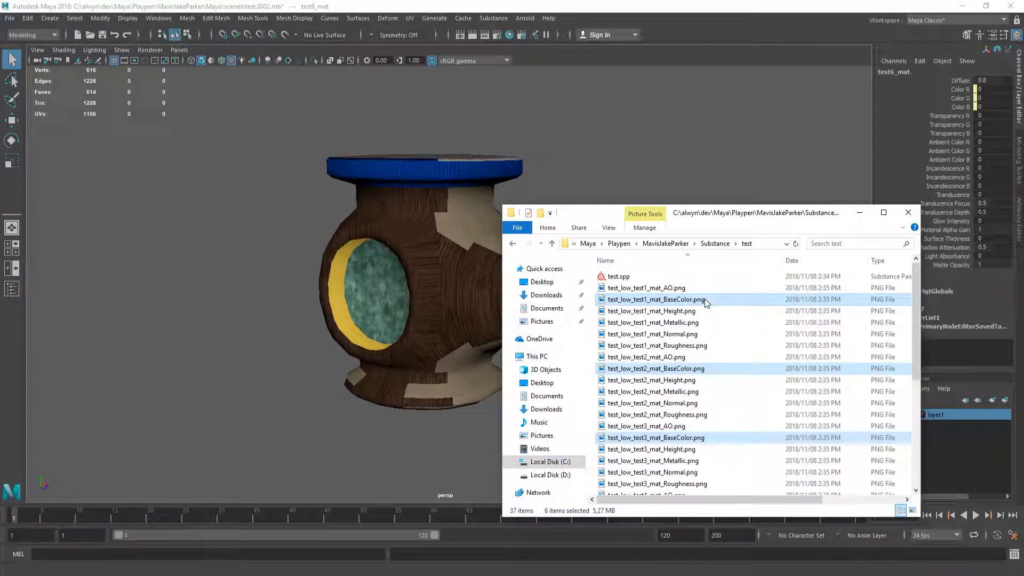
left_click(689, 335)
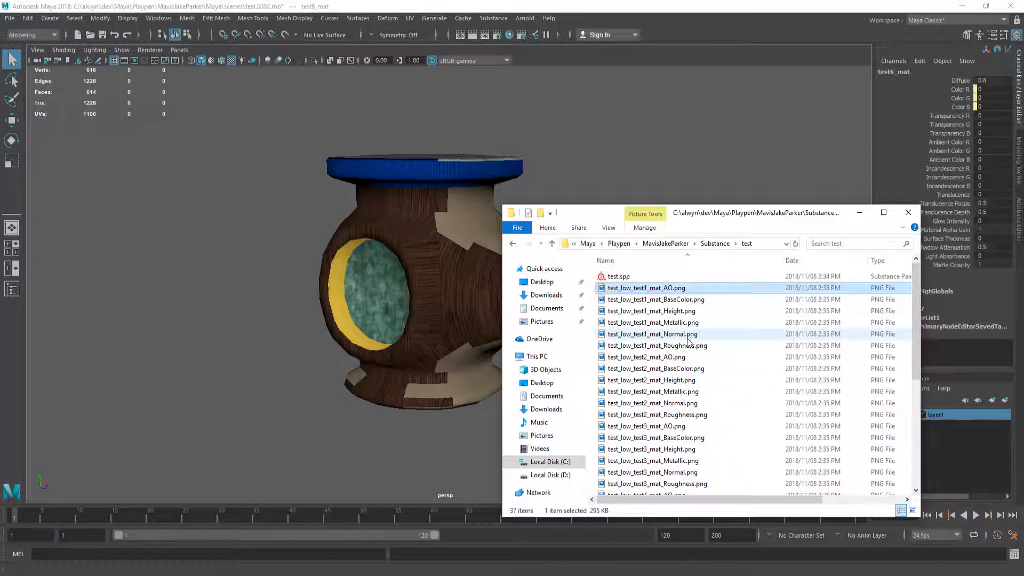
key("alt+d")
key("ctrl+c")
key("Escape")
Open a Command Prompt and change its directory to the copied Substance\test folder path
key("super+r")
key("Return")
type("cd")
key("ctrl+v")
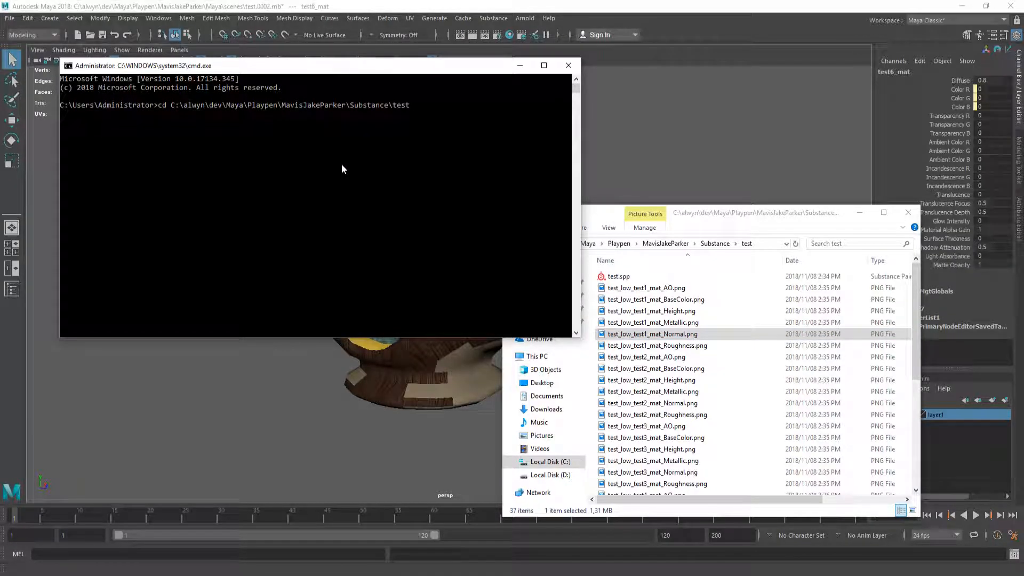
key("Return")
Delete all ambient occlusion textures in the folder with del *_AO.png
type("del *")
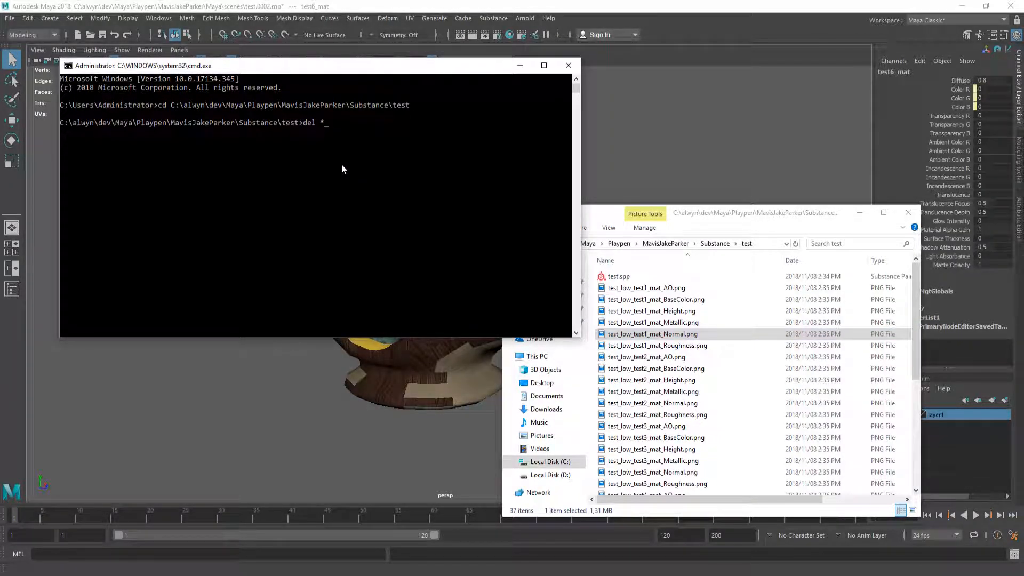
type("._AO.png")
key("Return")
Delete all height textures in the folder with del *_Height.png and close the Command Prompt
key("Up")
key("Left")
key("Left")
key("Left")
key("Left")
key("BackSpace")
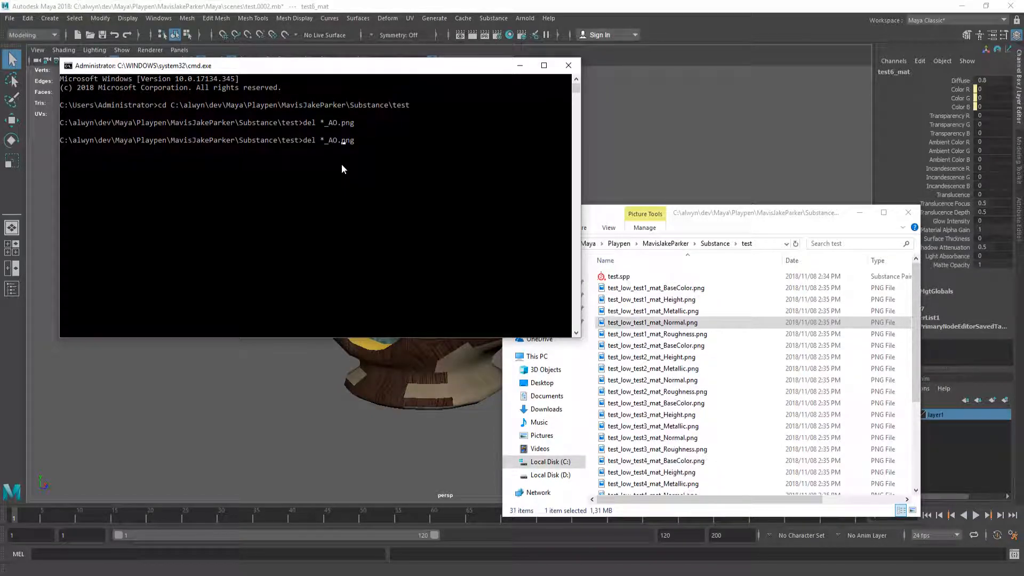
key("BackSpace")
type("Hei")
type("ght")
key("Return")
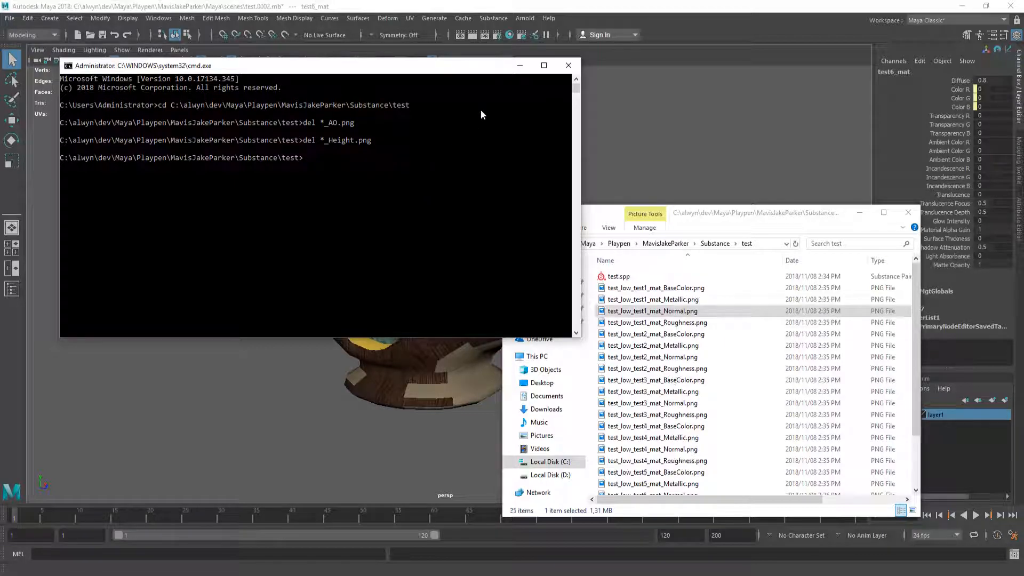
left_click(569, 65)
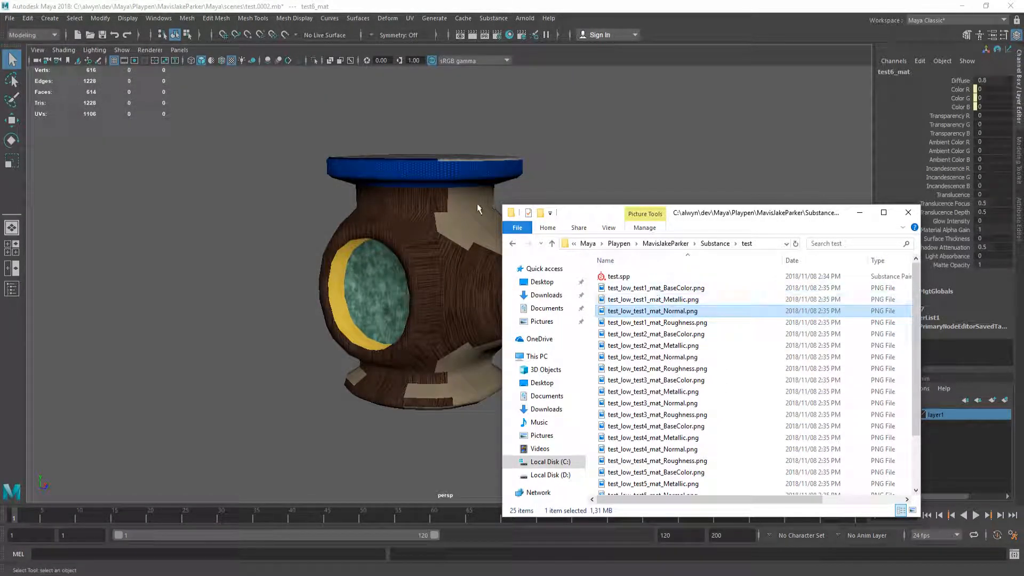
Generate LOD meshes for the test_low vase using the Percentage reduction method with LOD_1, LOD_2 and LOD_3 enabled
left_click_drag(410, 262, 376, 308, "alt")
left_click(358, 307)
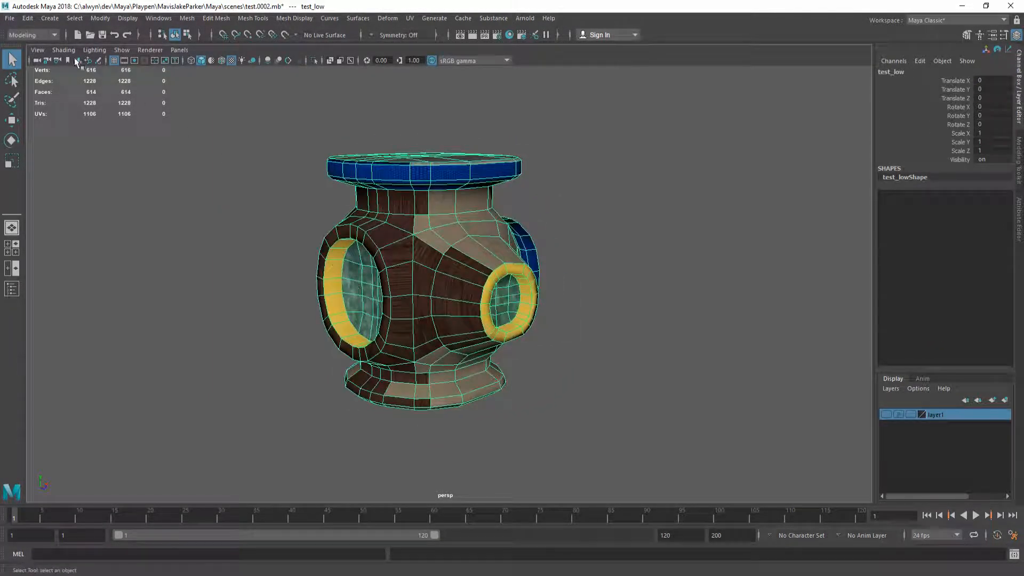
left_click_drag(443, 249, 462, 265, "alt")
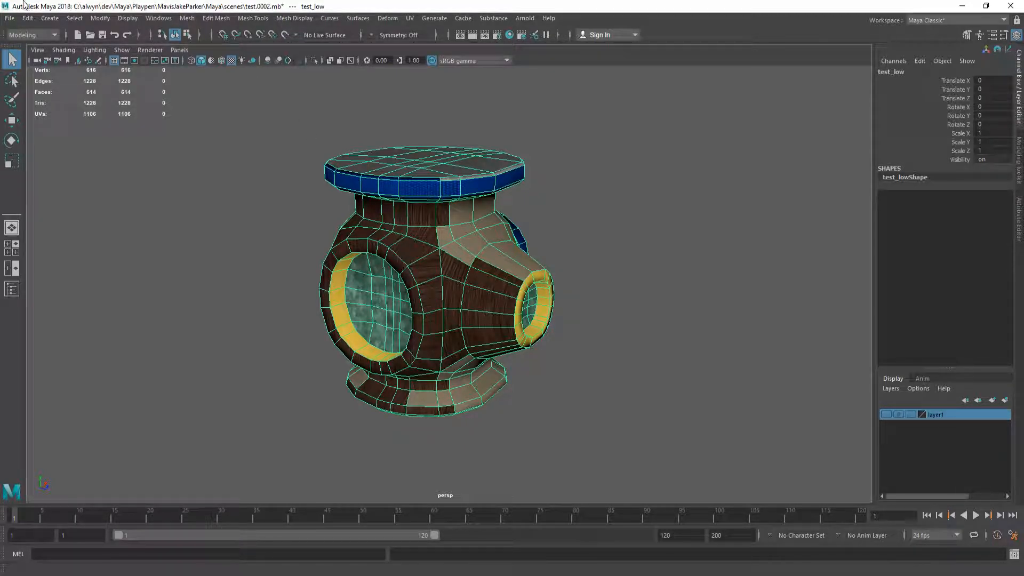
left_click(27, 19)
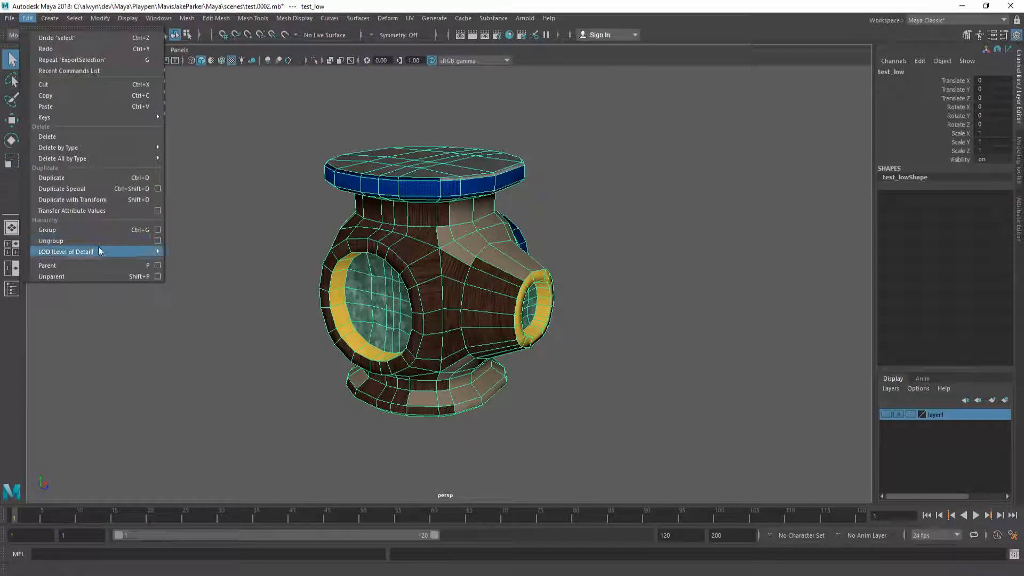
mouse_move(134, 252)
left_click(268, 272)
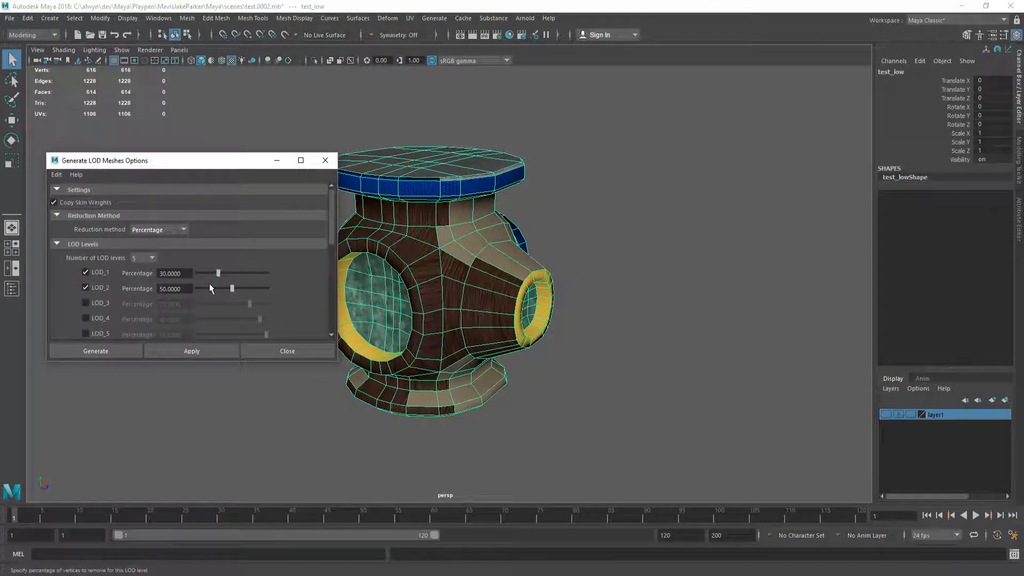
left_click(143, 259)
left_click(151, 260)
left_click(96, 305)
left_click(182, 351)
left_click(284, 352)
Open the Outliner, expand LOD_Group_1 with all its levels and select the test_low mesh under LOD_0
scroll(589, 299, "down", 8)
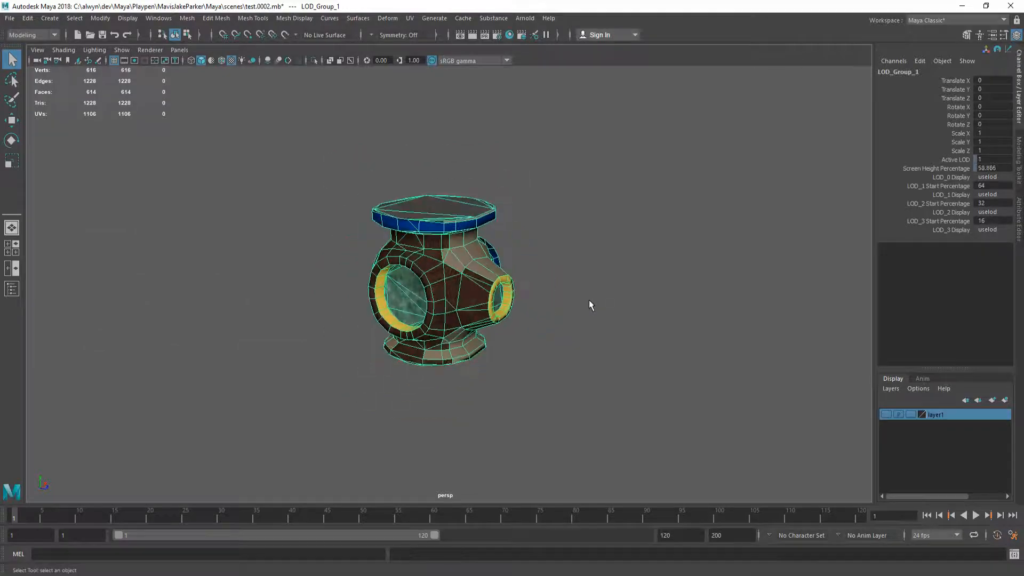
left_click(594, 302)
scroll(592, 302, "down", 5)
scroll(583, 303, "up", 10)
key("shift+o")
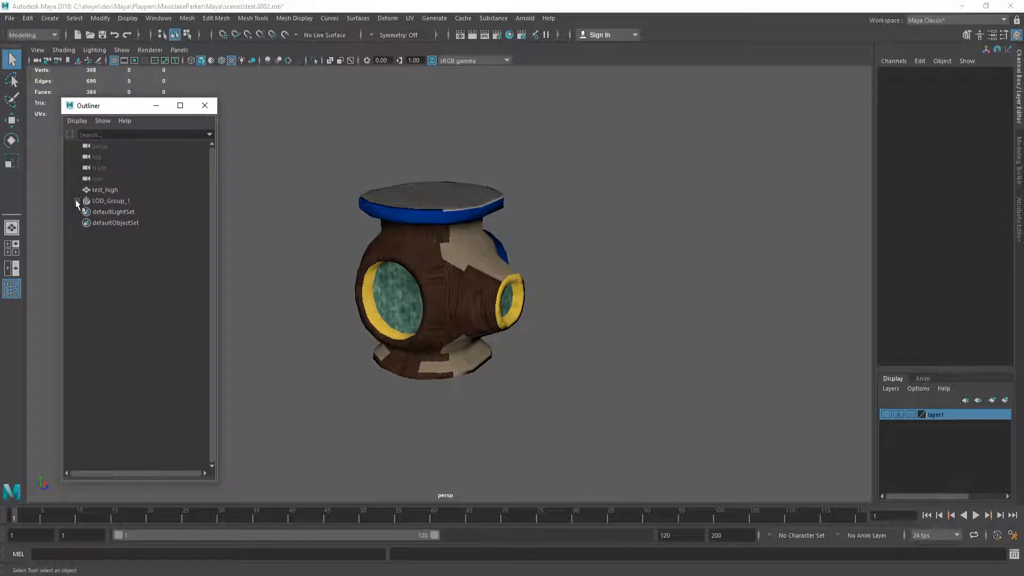
left_click(77, 201, "shift")
left_click(122, 233)
left_click(128, 223)
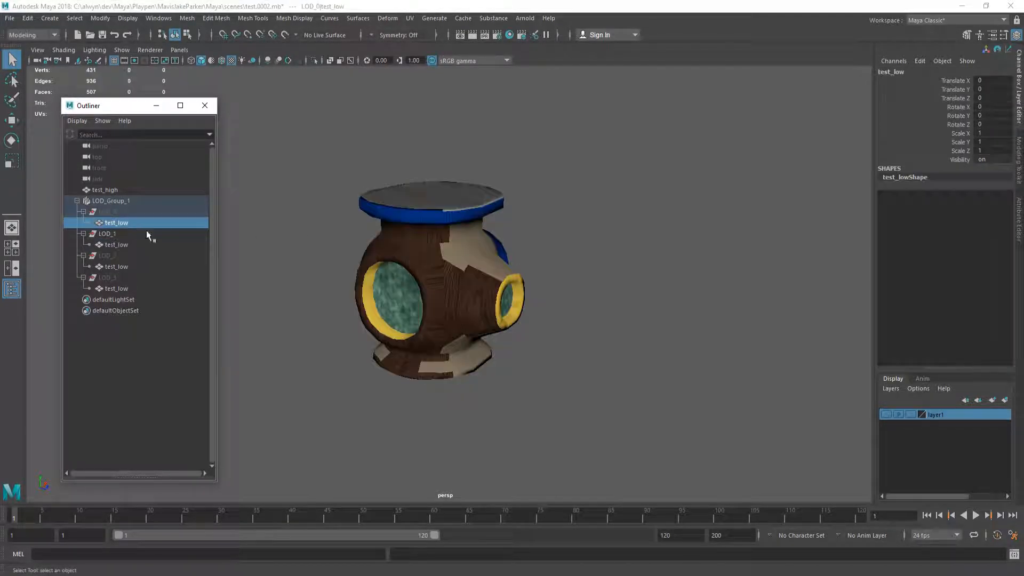
Examine how the vase switches between LOD_0 and LOD_3 at different viewing distances, selecting the displayed meshes to compare their density
scroll(453, 277, "up", 5)
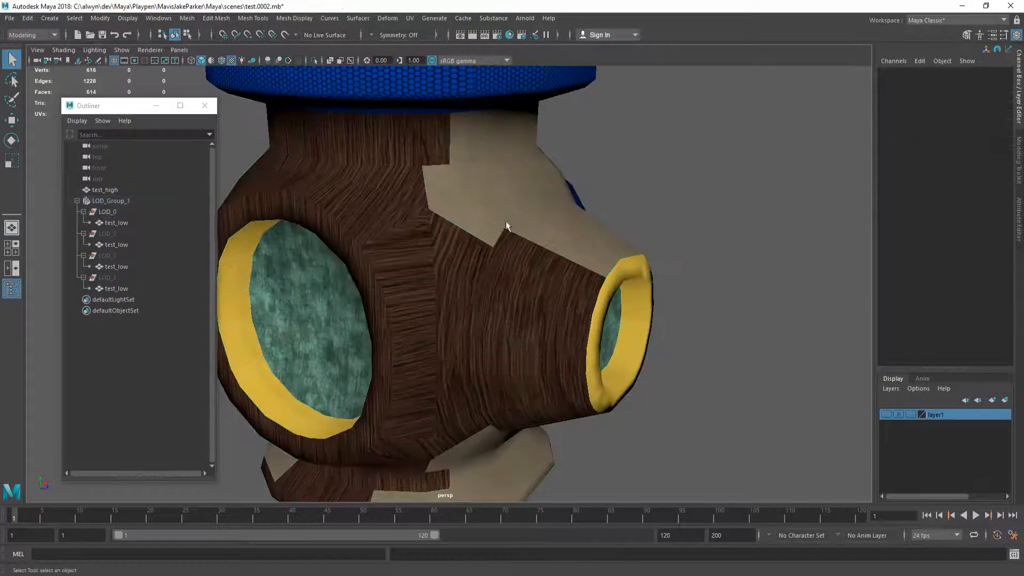
scroll(579, 241, "down", 4)
scroll(565, 245, "down", 3)
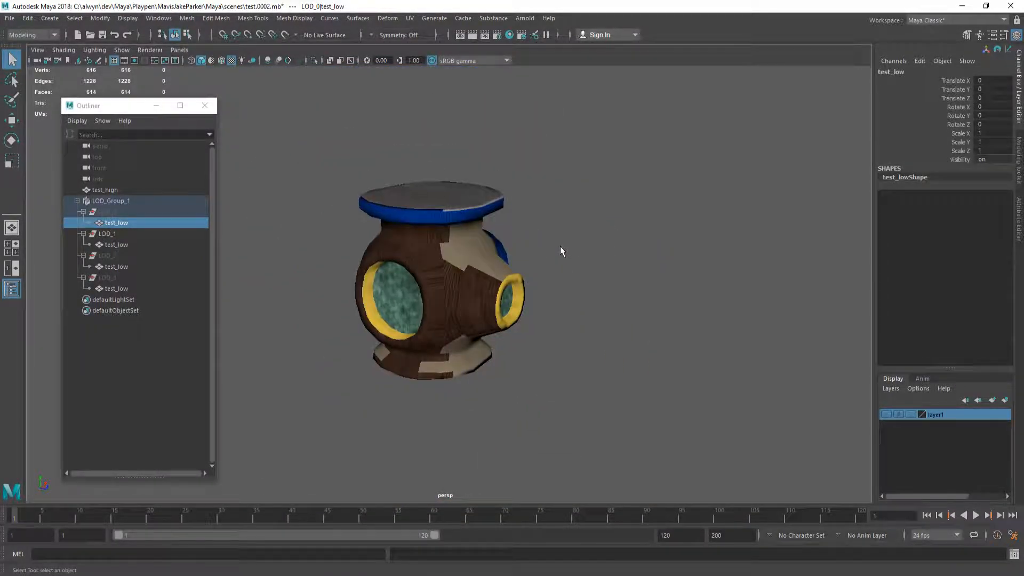
left_click(557, 246)
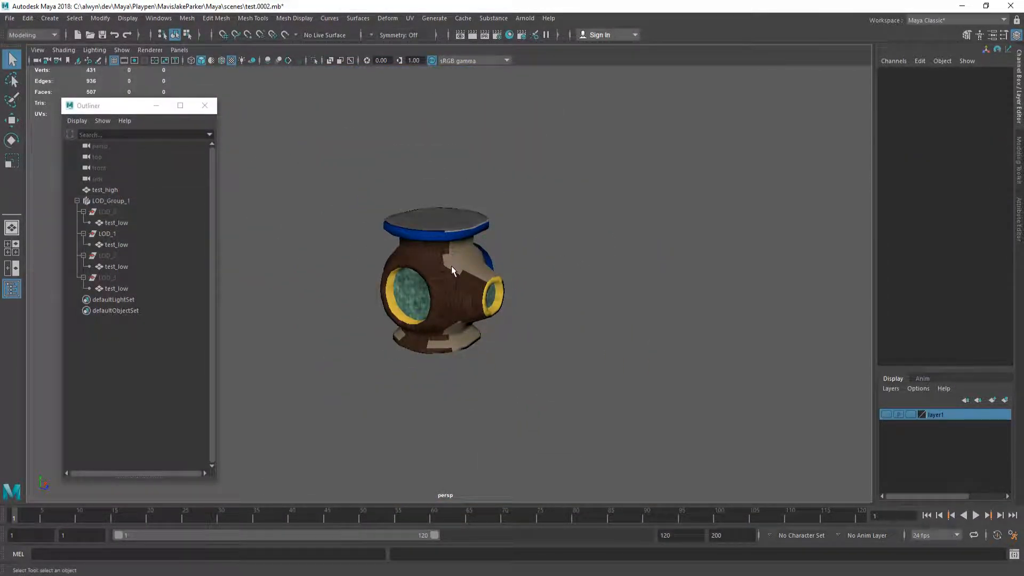
left_click(451, 266)
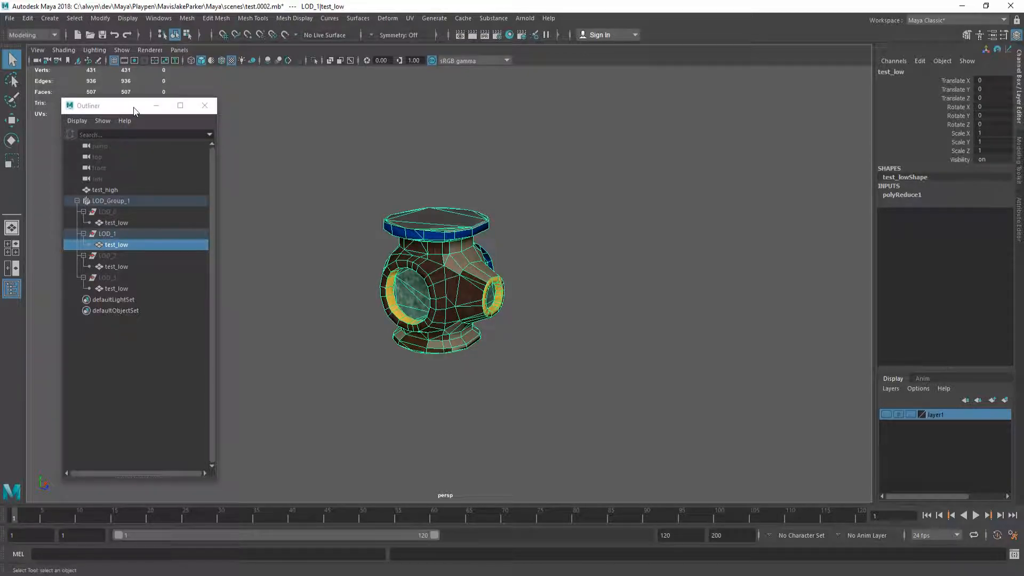
scroll(411, 228, "up", 5)
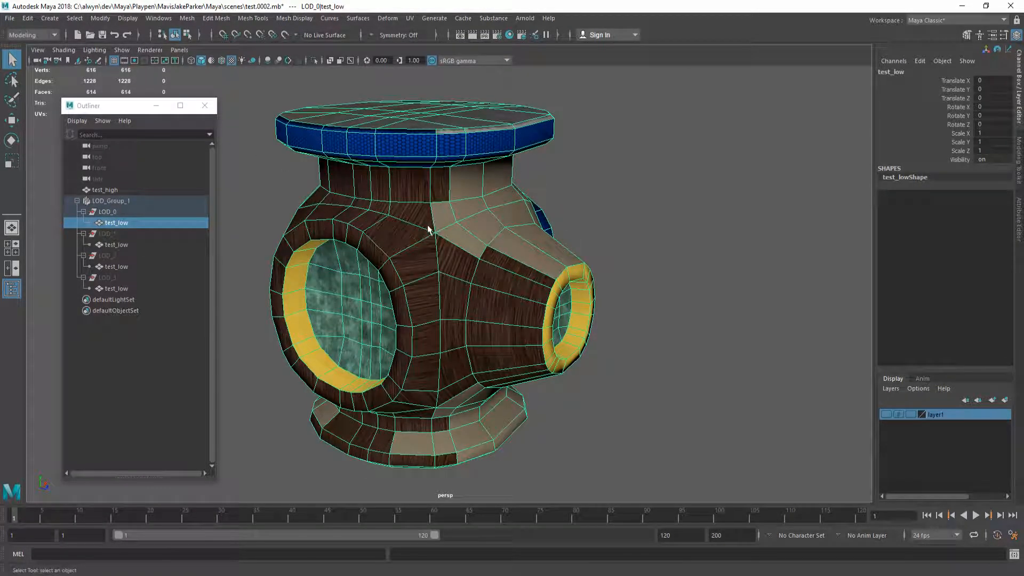
scroll(428, 230, "down", 10)
scroll(513, 271, "down", 3)
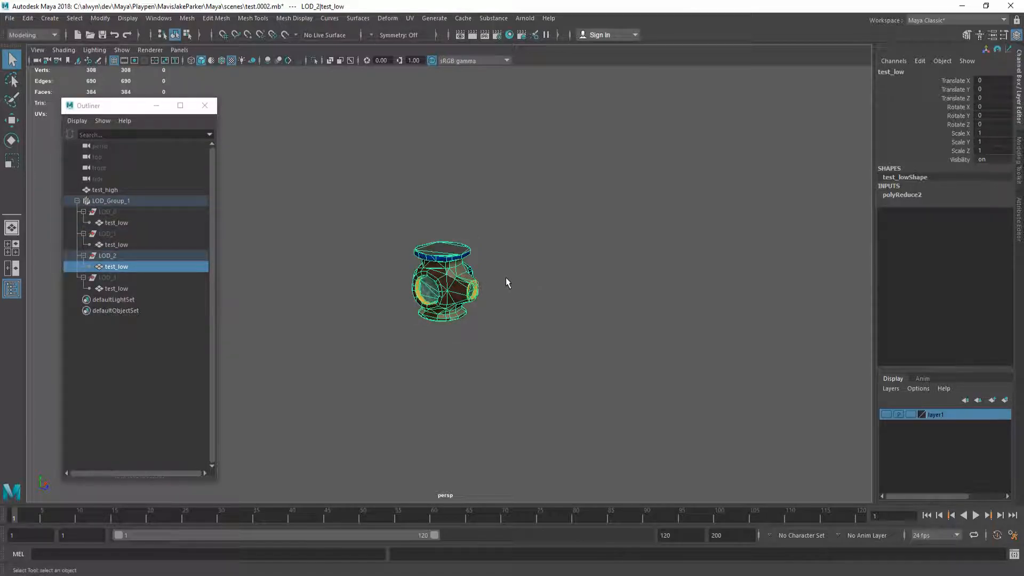
scroll(497, 280, "down", 5)
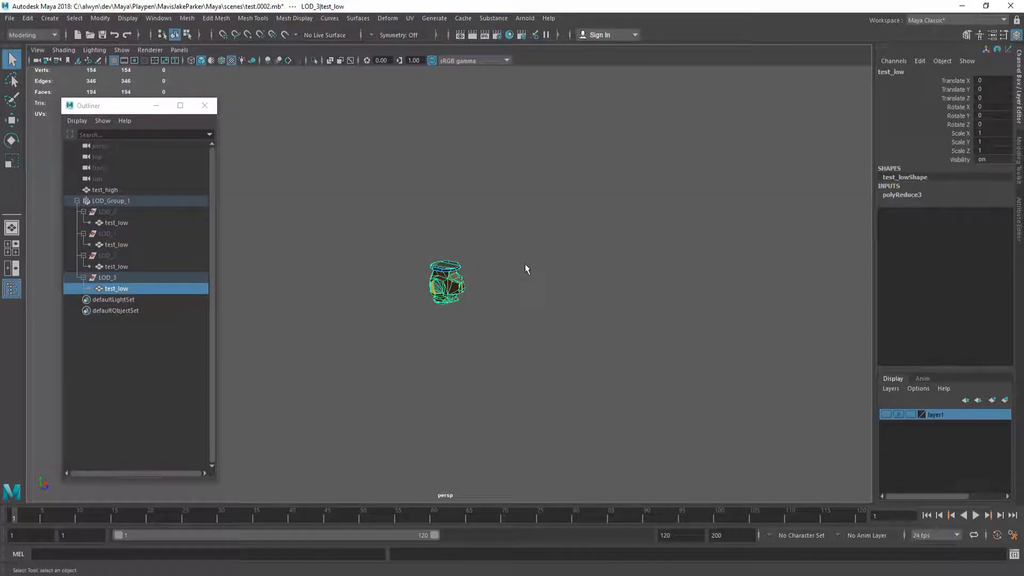
scroll(461, 292, "up", 10)
scroll(461, 293, "up", 6)
left_click(703, 254)
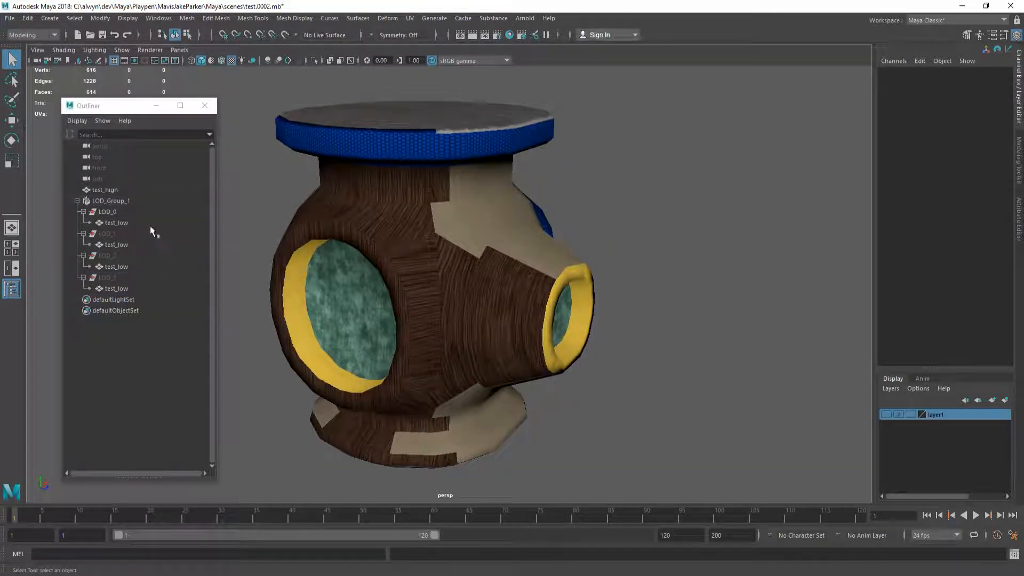
Select LOD_Group_1 and save the scene incrementally as test.0003.mb
left_click(112, 201)
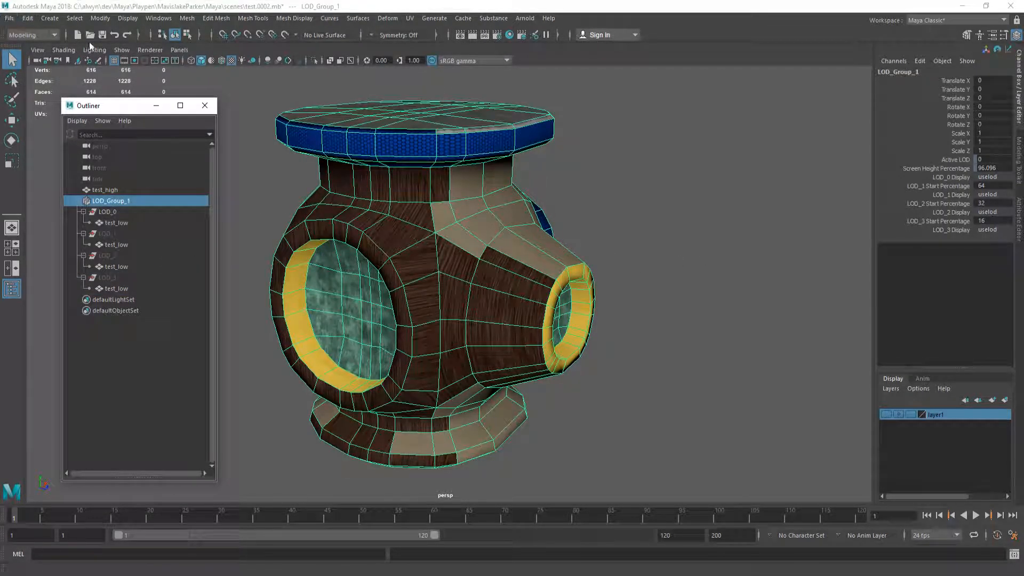
left_click(451, 266, "alt")
key("ctrl+alt+s")
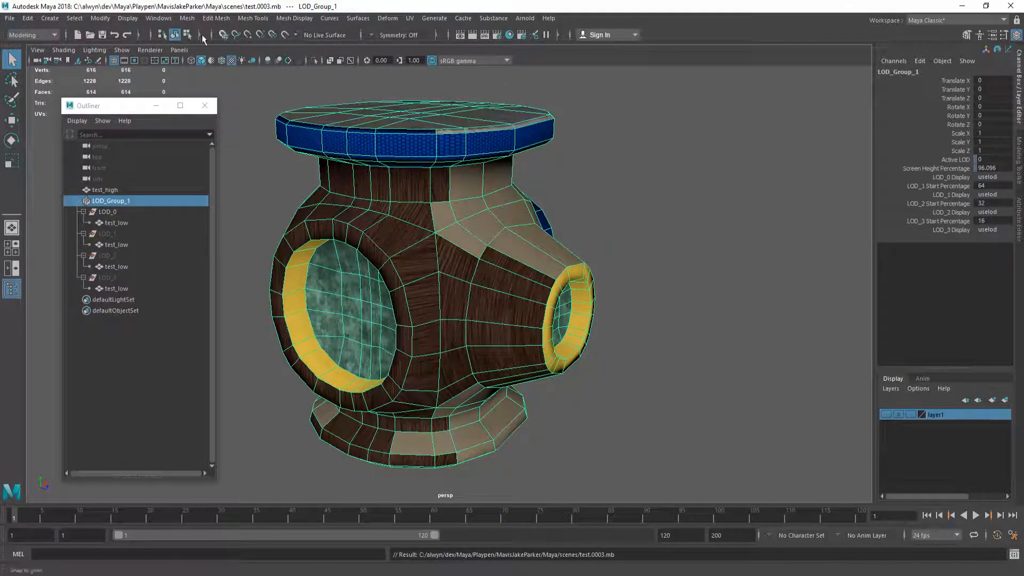
left_click(10, 18)
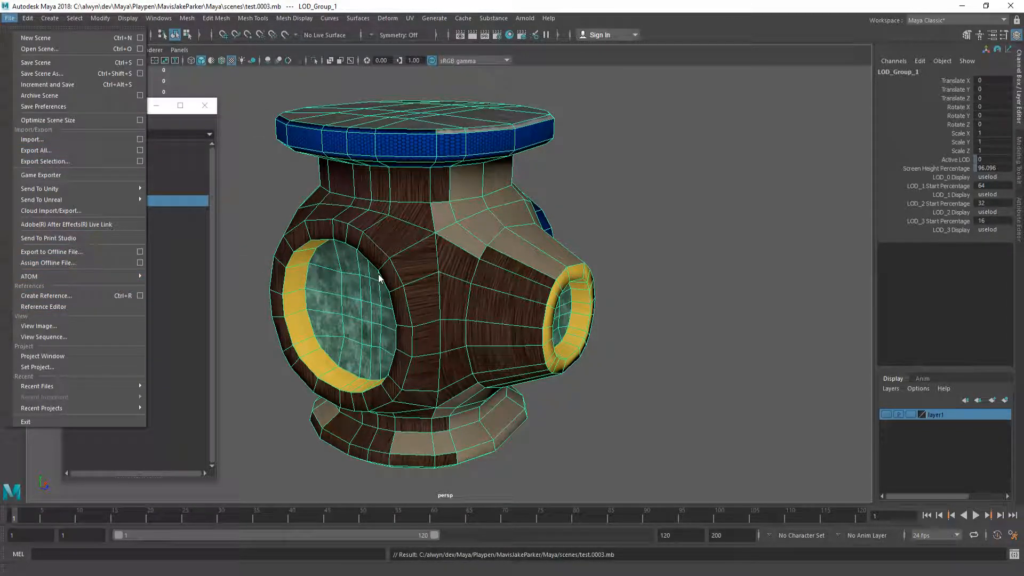
left_click(728, 224)
left_click(718, 217)
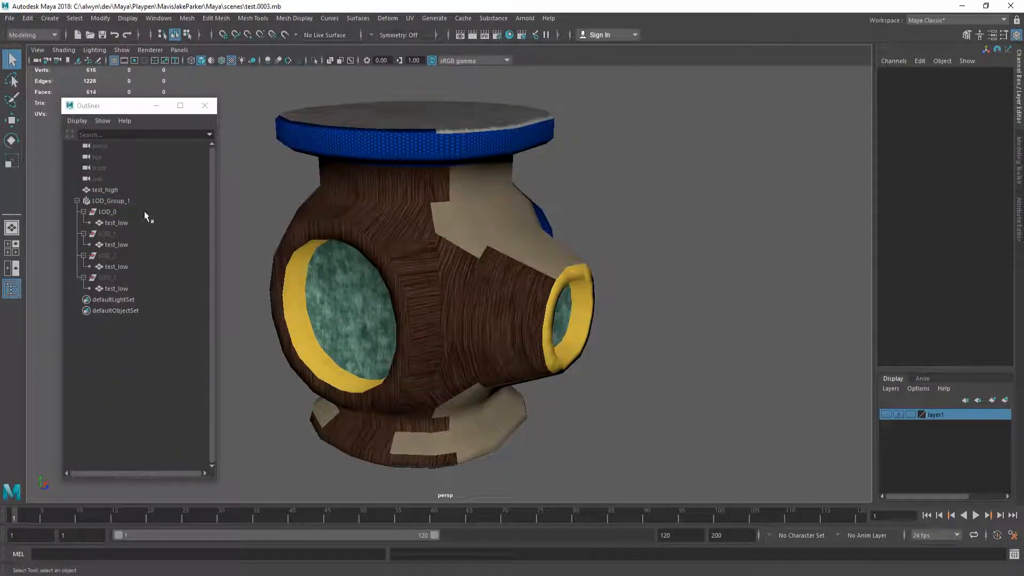
Try to export LOD_Group_1 as FBX with Triangulate enabled, replacing test_low.fbx in the project's assets folder
left_click(128, 202)
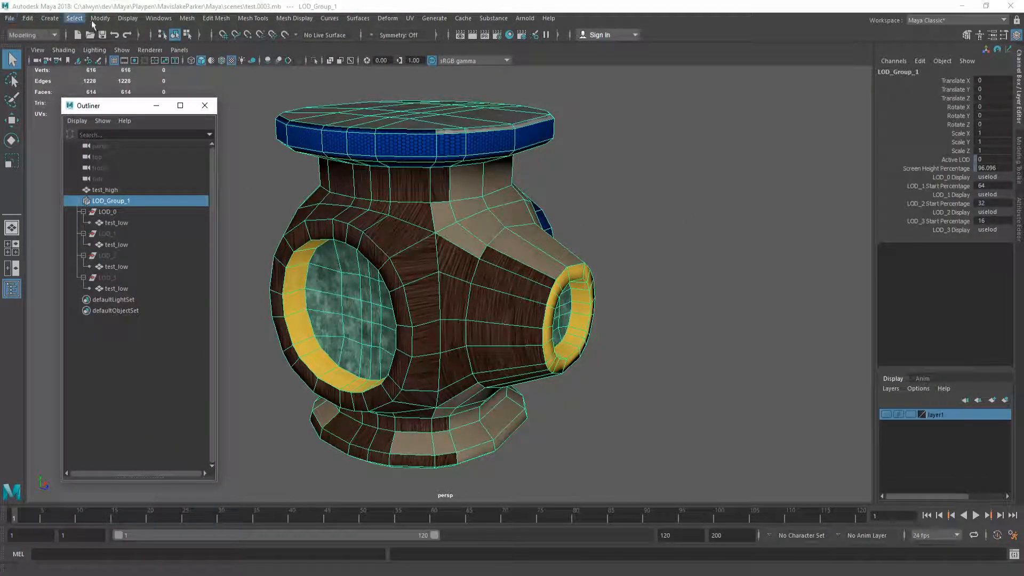
left_click(12, 20)
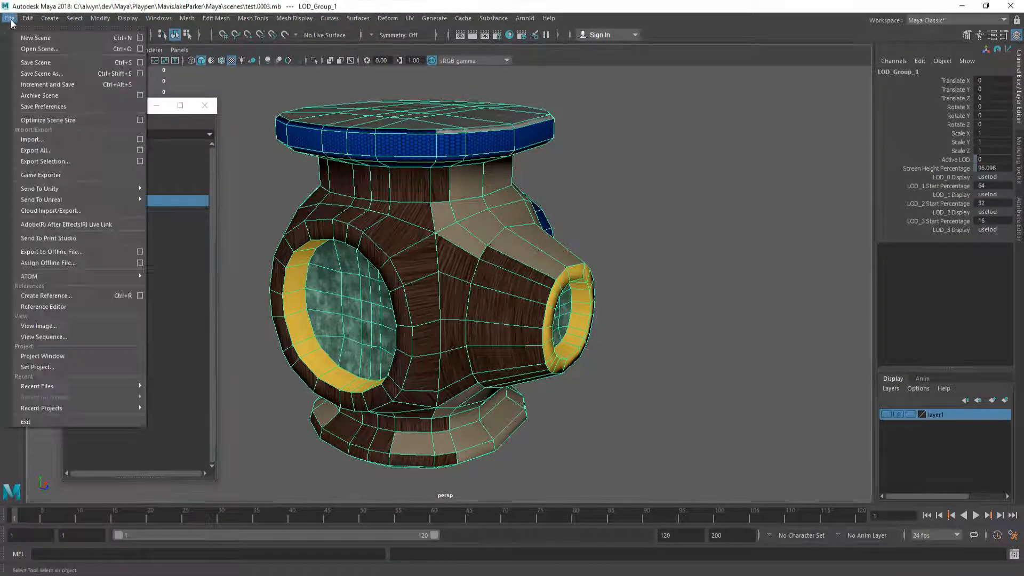
left_click(79, 163)
left_click(569, 346)
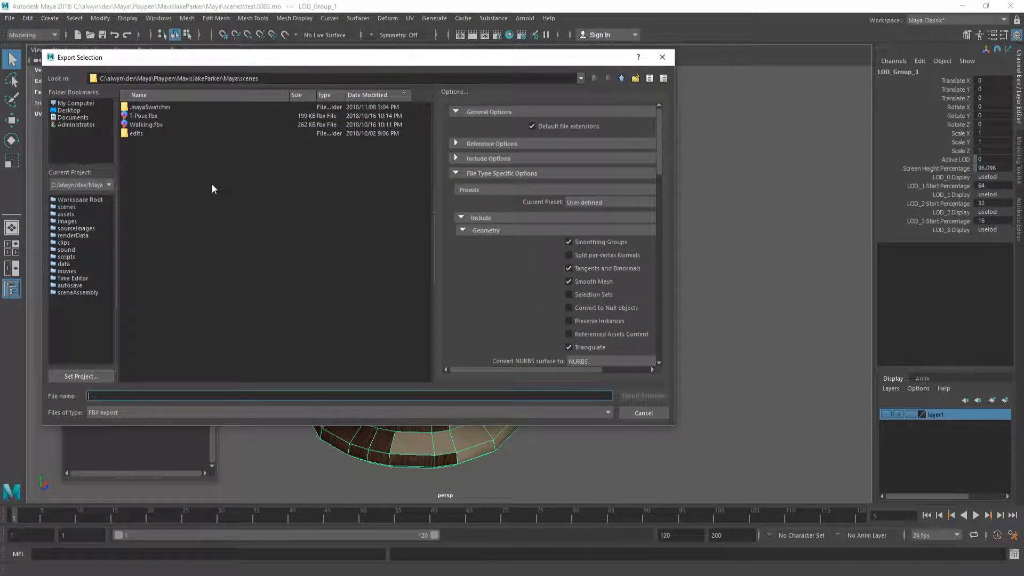
left_click(68, 214)
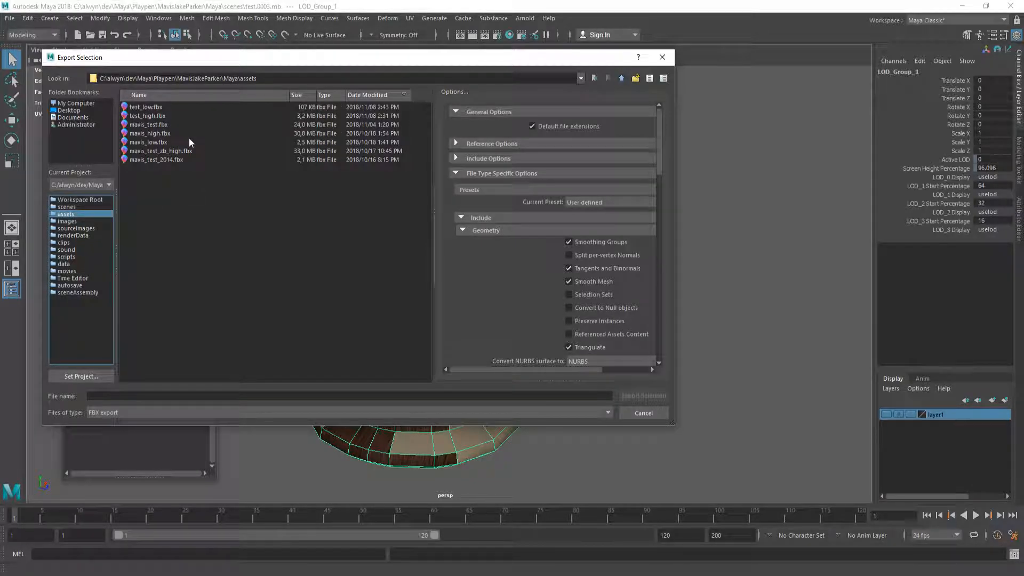
left_click(153, 107)
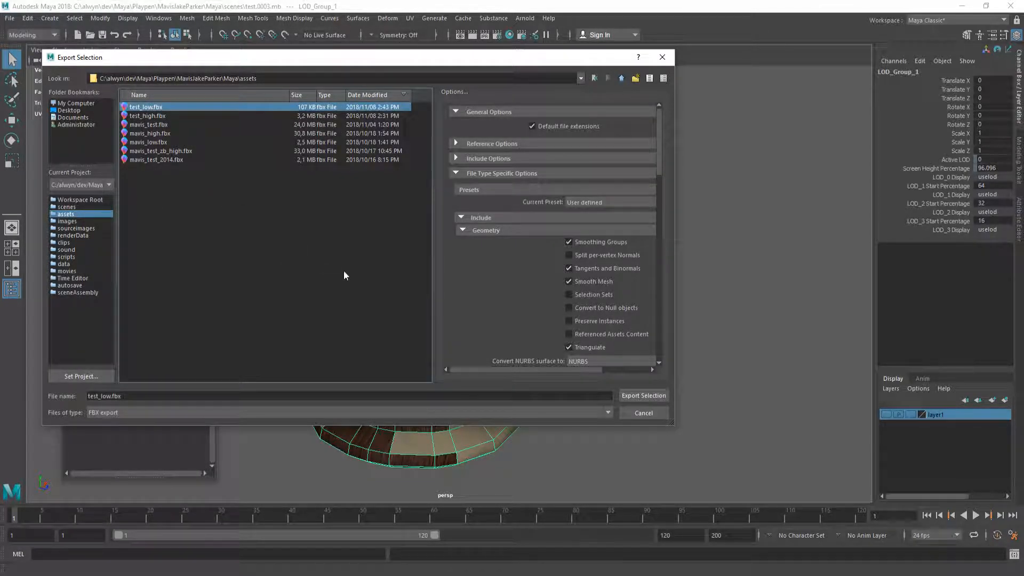
left_click(642, 396)
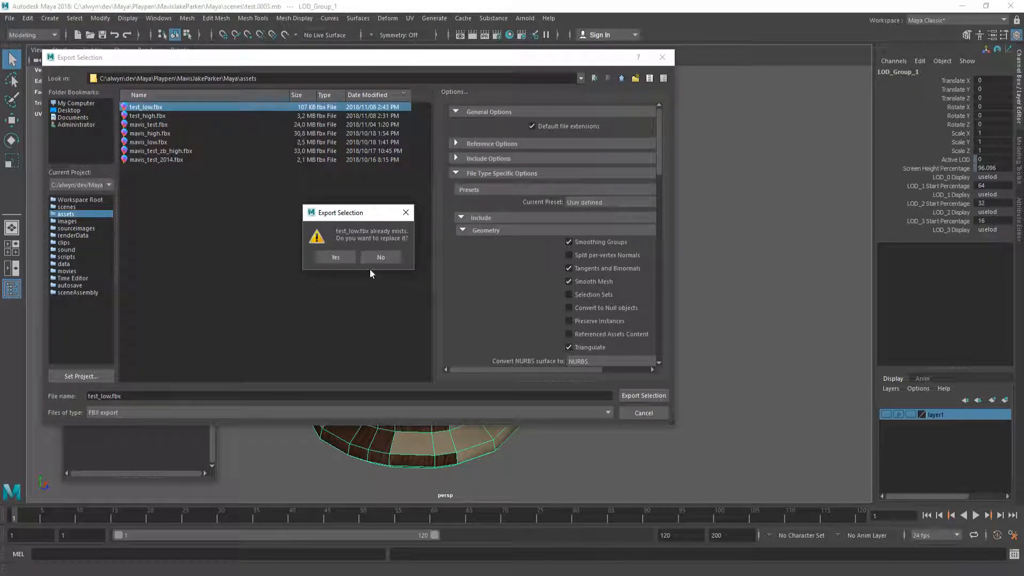
left_click(337, 259)
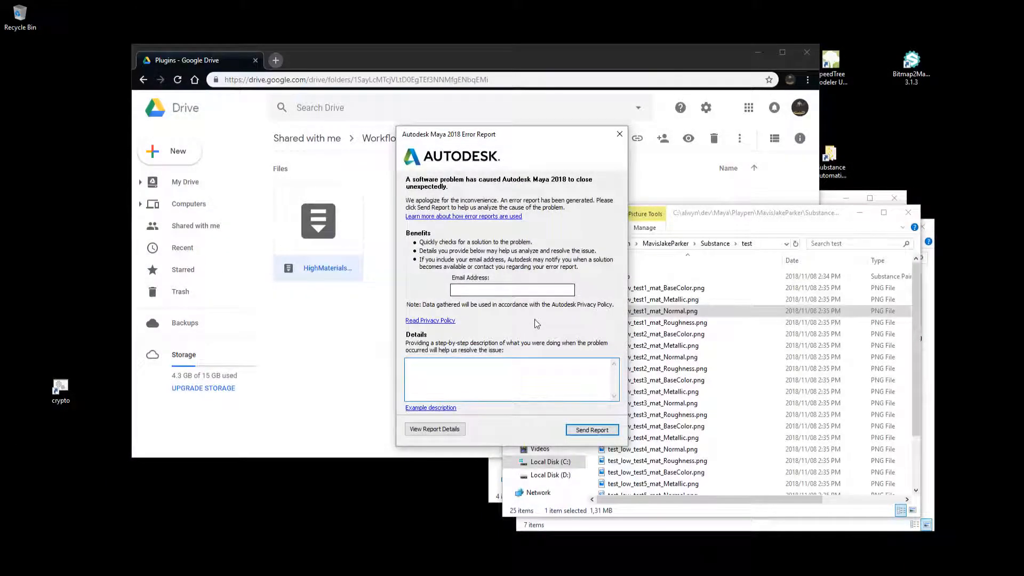
Dismiss the Maya error report without sending it and bring the File Explorer window with the Maya\images\test folder to the front
left_click(620, 137)
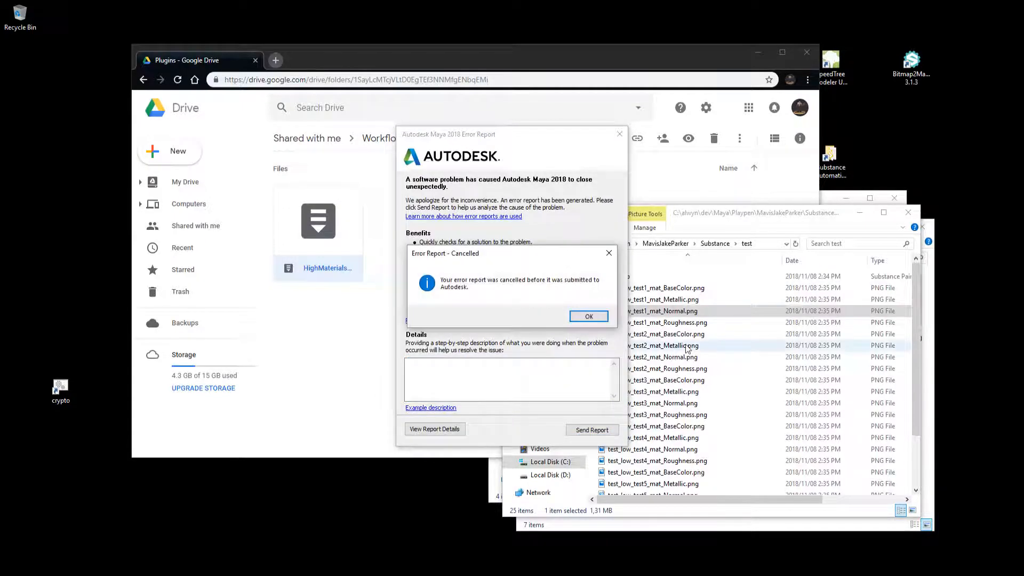
left_click(589, 319)
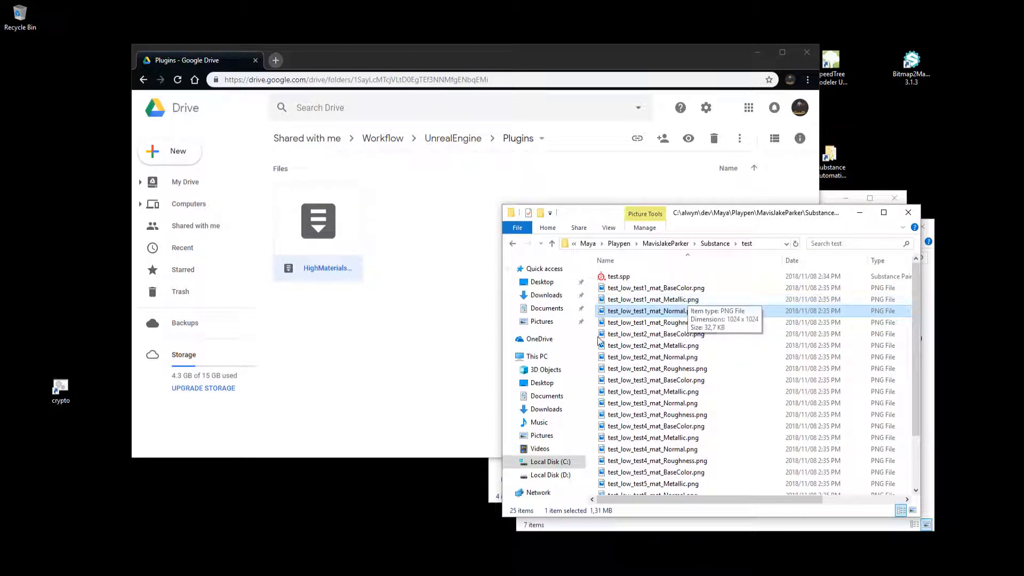
key("alt+Tab")
key("alt+Tab")
key("alt+Tab")
key("alt+Tab")
key("alt+Tab")
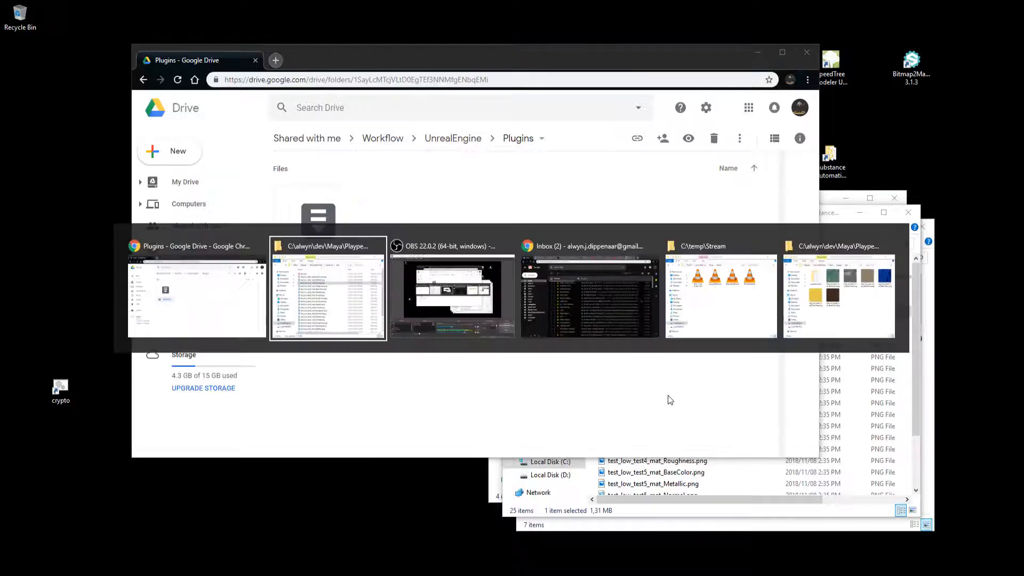
left_click(846, 198)
key("alt+Tab")
key("alt+Tab")
key("alt+Tab")
key("alt+Tab")
key("alt+Tab")
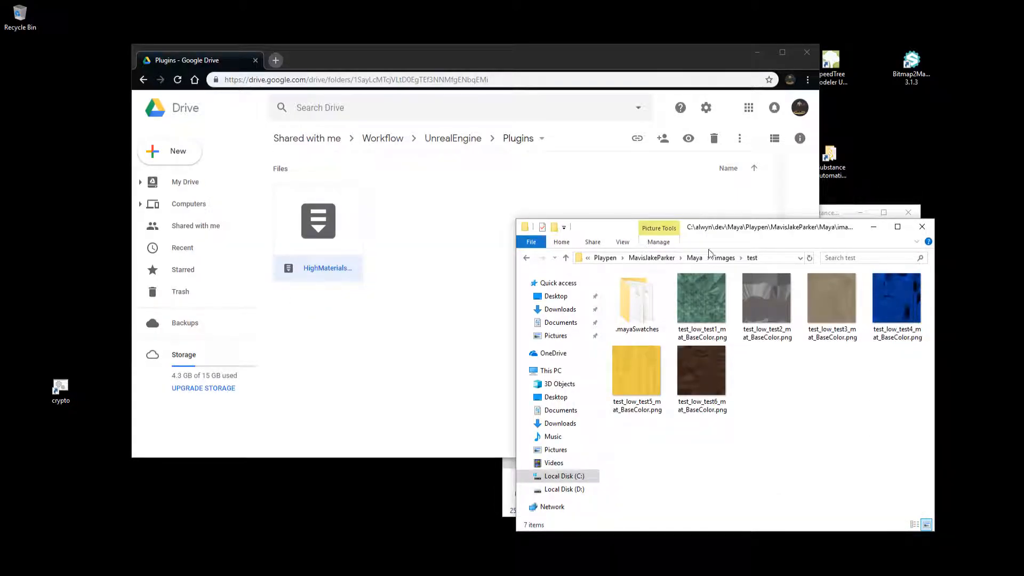
Go to the Maya project's scenes folder and reopen the scene test.0003.mb in Maya
left_click(695, 258)
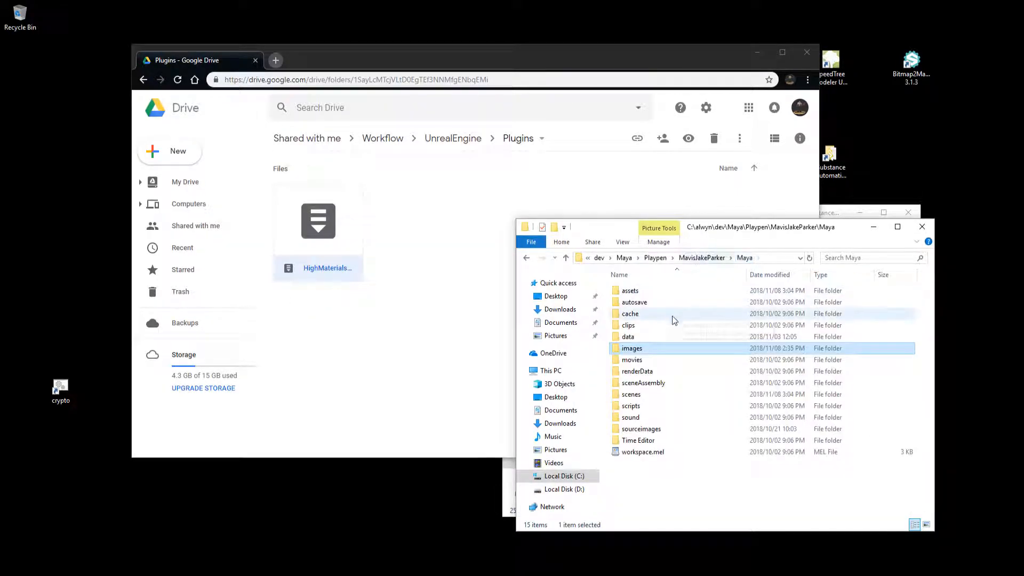
double_click(661, 395)
left_click(666, 290)
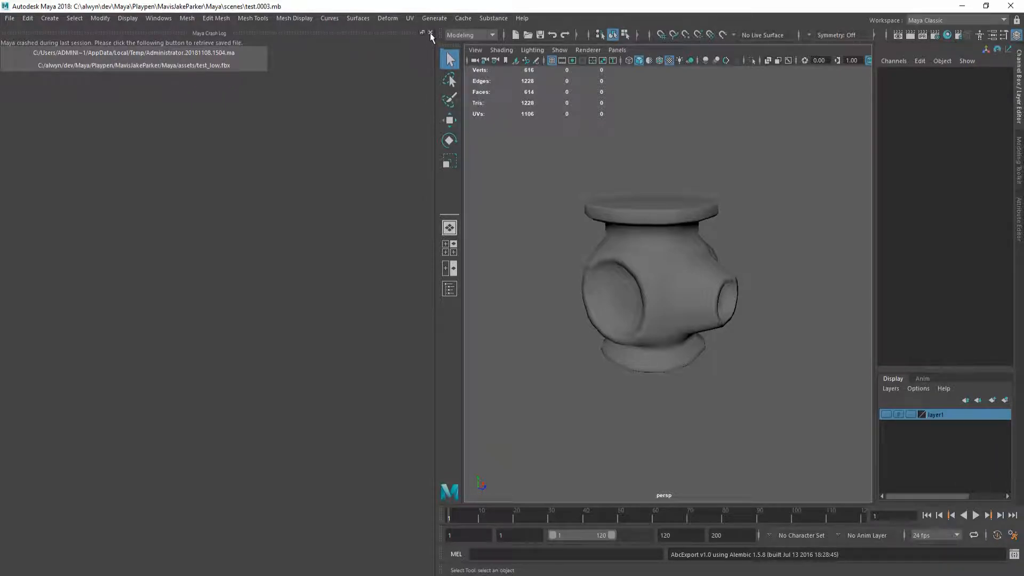
Close the Maya Crash Log and select the test_low vase mesh of LOD_0 in the viewport
left_click(431, 33)
left_click_drag(418, 265, 389, 259, "alt")
left_click(416, 241)
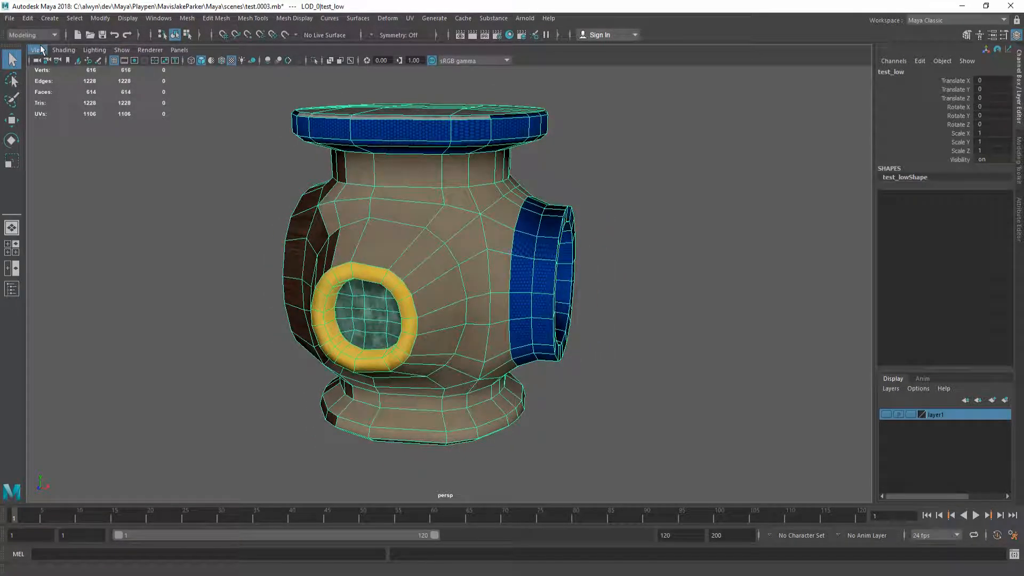
Show the Outliner and expand LOD_Group_1 to list the meshes of its LOD levels
left_click(9, 16)
left_click(257, 210)
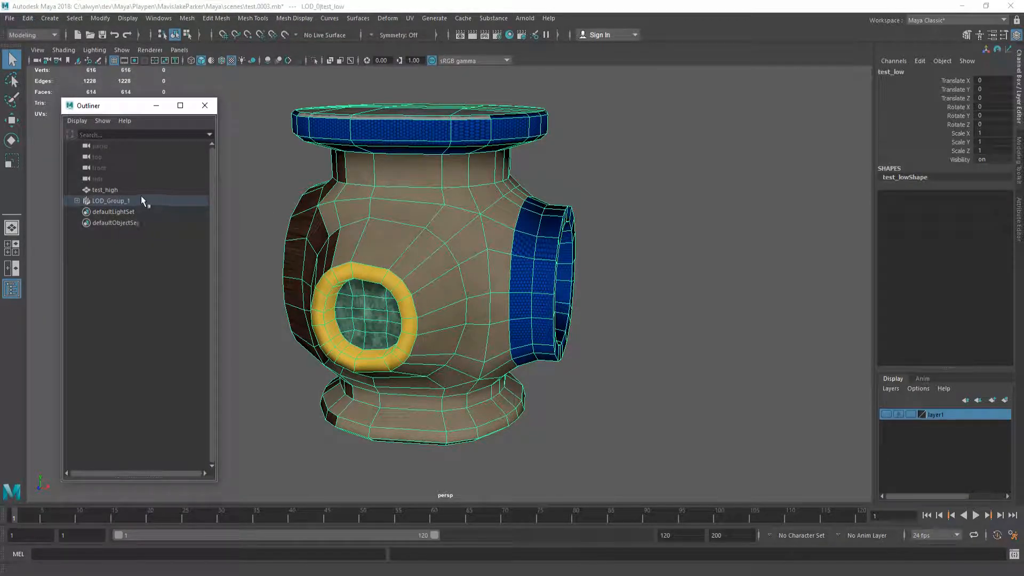
left_click(77, 201)
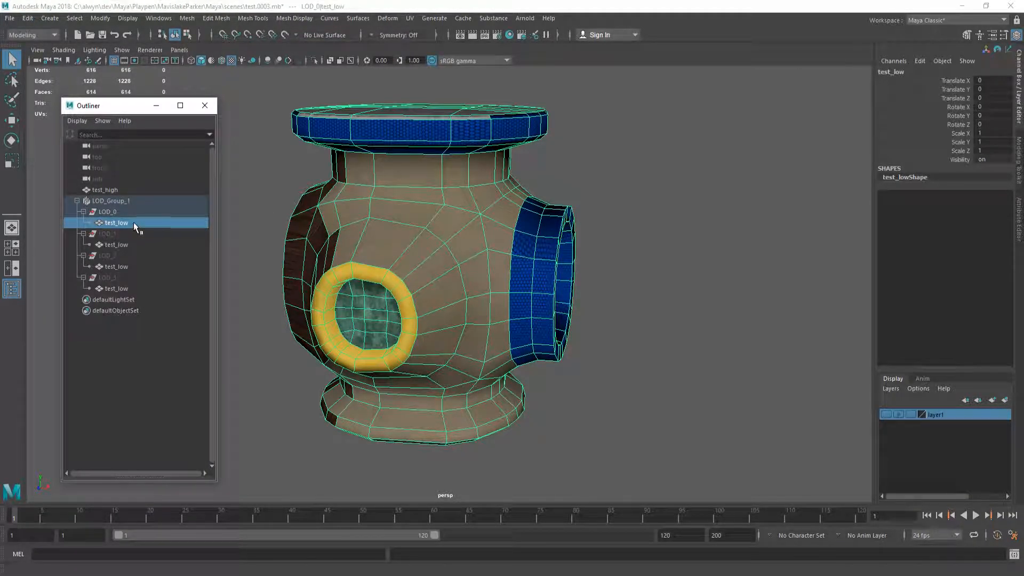
left_click(137, 245, "ctrl")
left_click(140, 266, "ctrl")
left_click(139, 288, "ctrl")
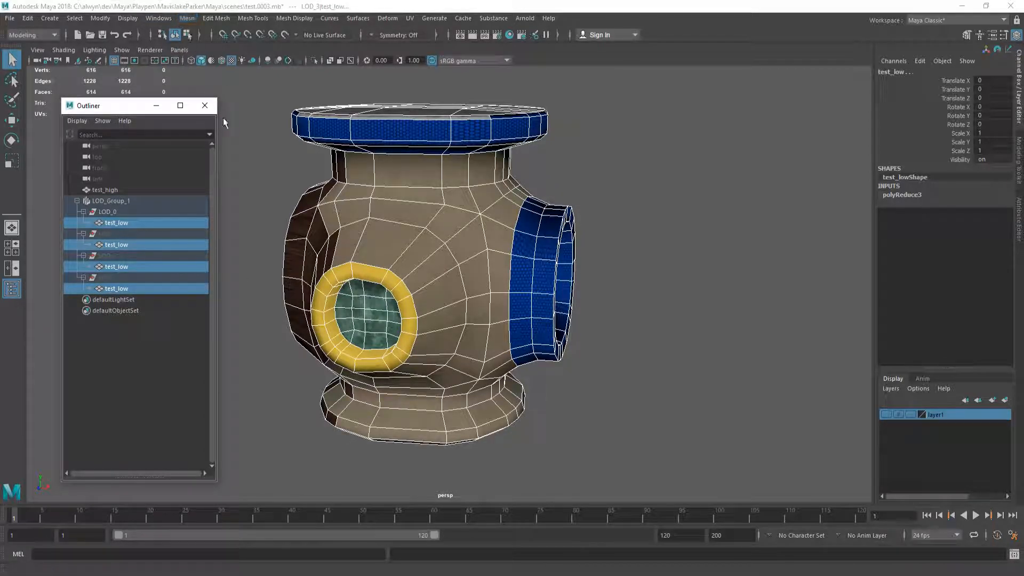
Open the scene test.0002.mb without saving the changes to the current scene
key("ctrl+o")
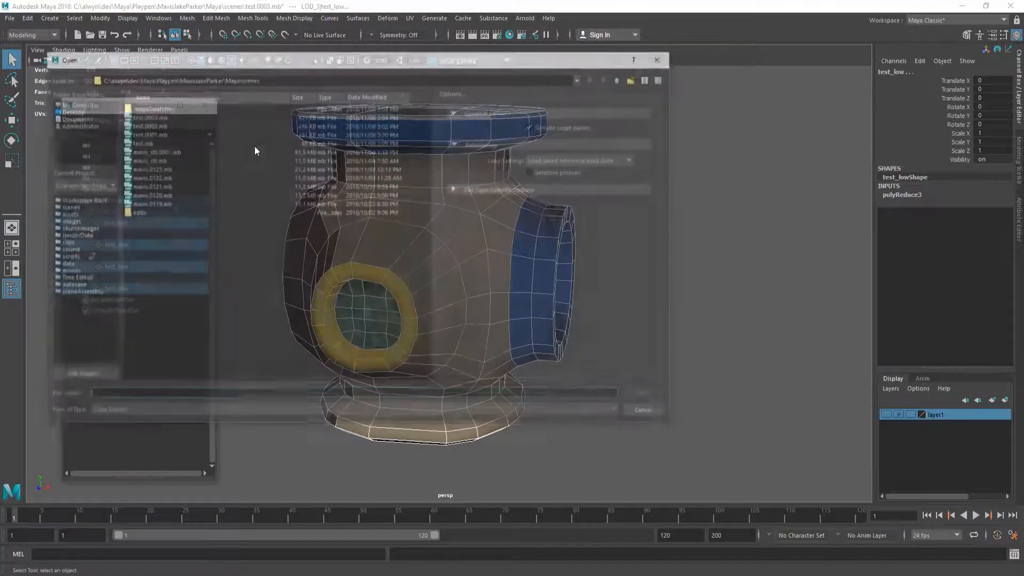
double_click(148, 125)
left_click(509, 296)
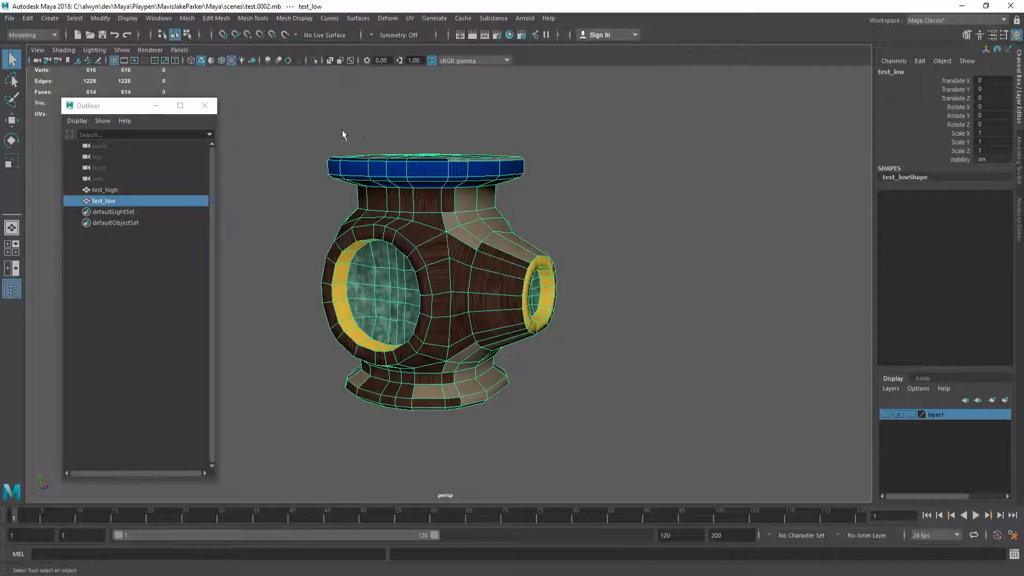
Triangulate the test_low vase mesh and reselect it as an object
left_click(191, 19)
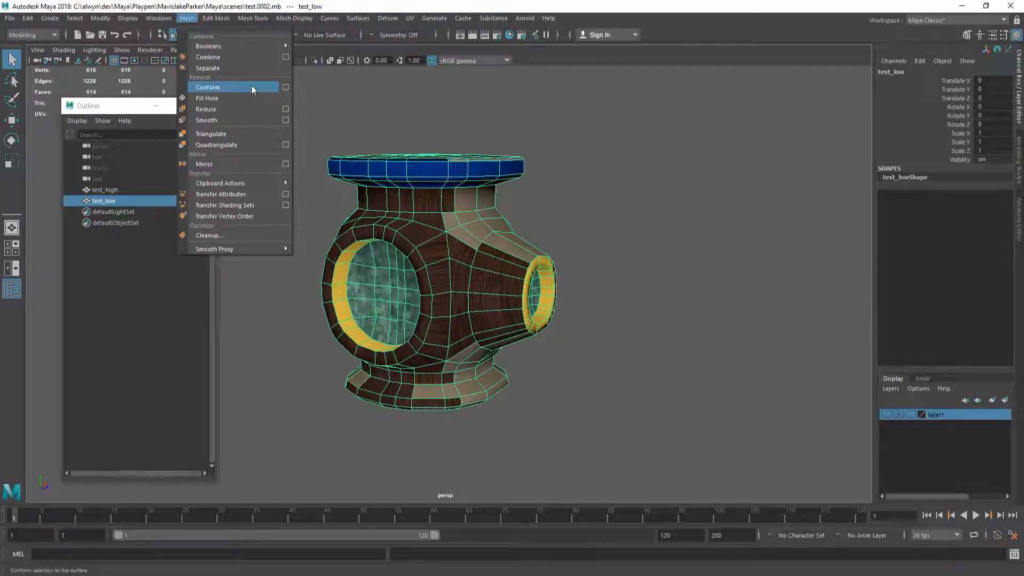
left_click(251, 134)
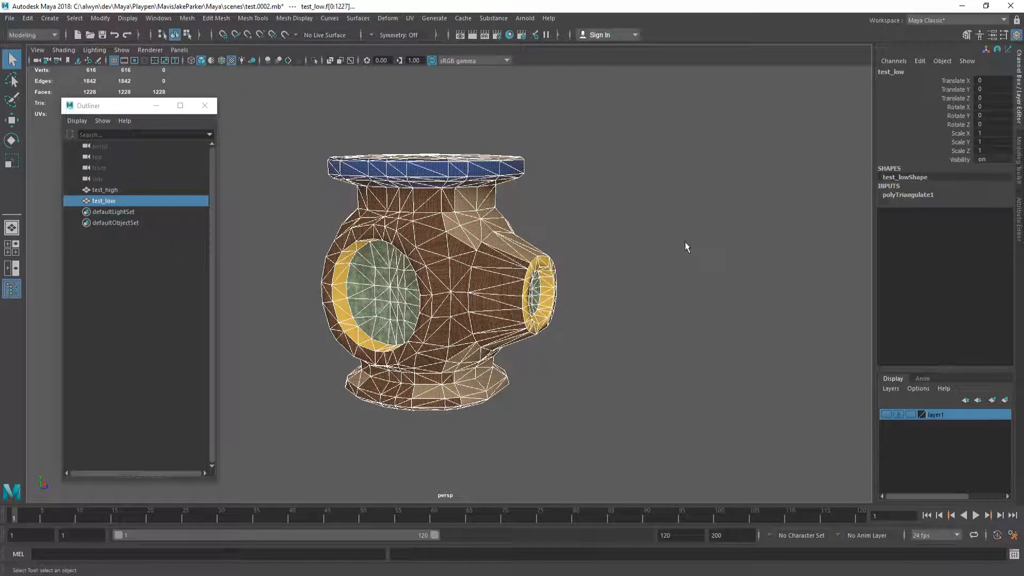
left_click(686, 244)
left_click(419, 245)
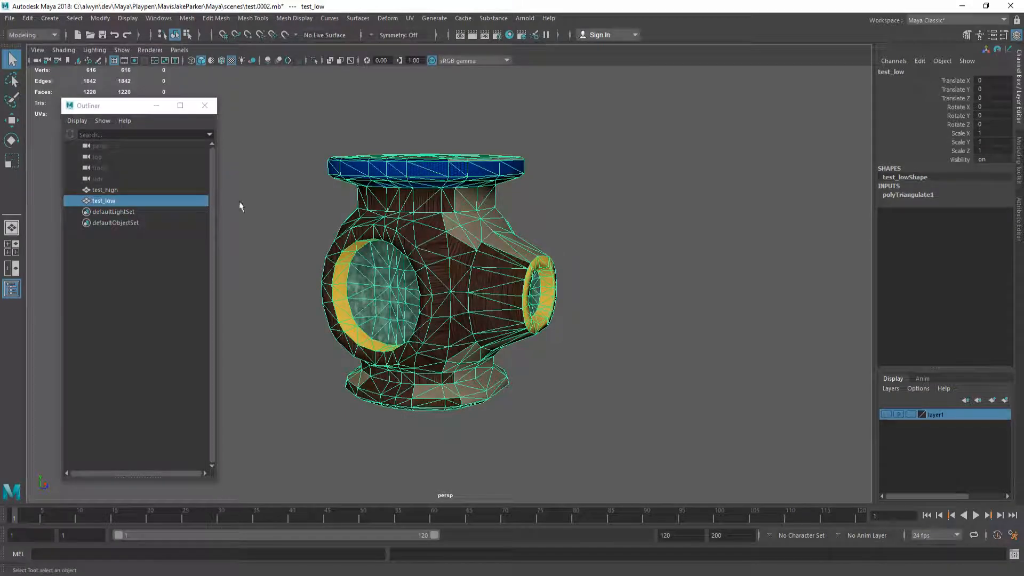
Generate LOD meshes from test_low by percentage, with LOD_1 at 30, LOD_2 at 50 and LOD_3 enabled at 75
left_click(27, 18)
mouse_move(88, 252)
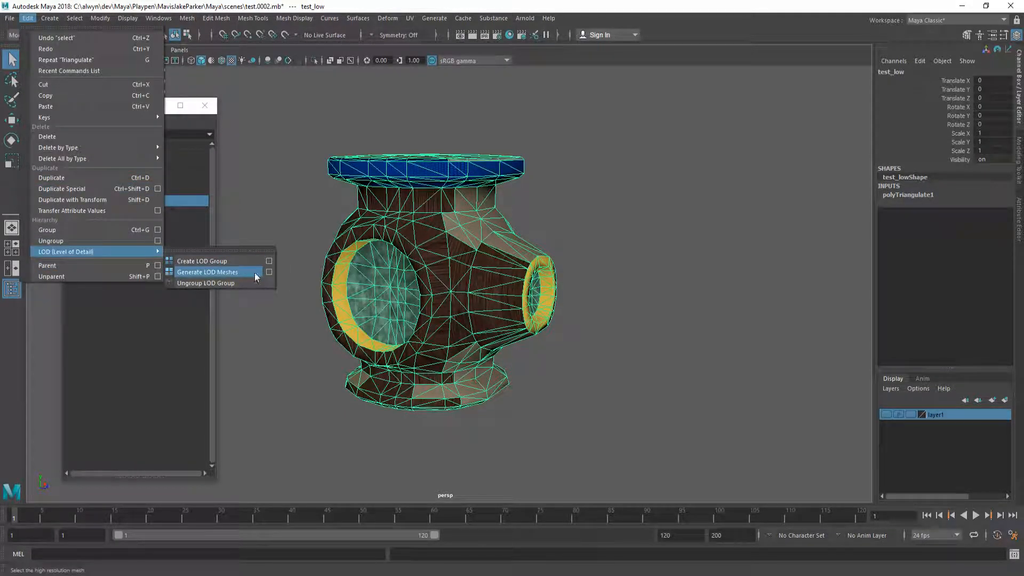
left_click(268, 272)
left_click(86, 302)
left_click(191, 351)
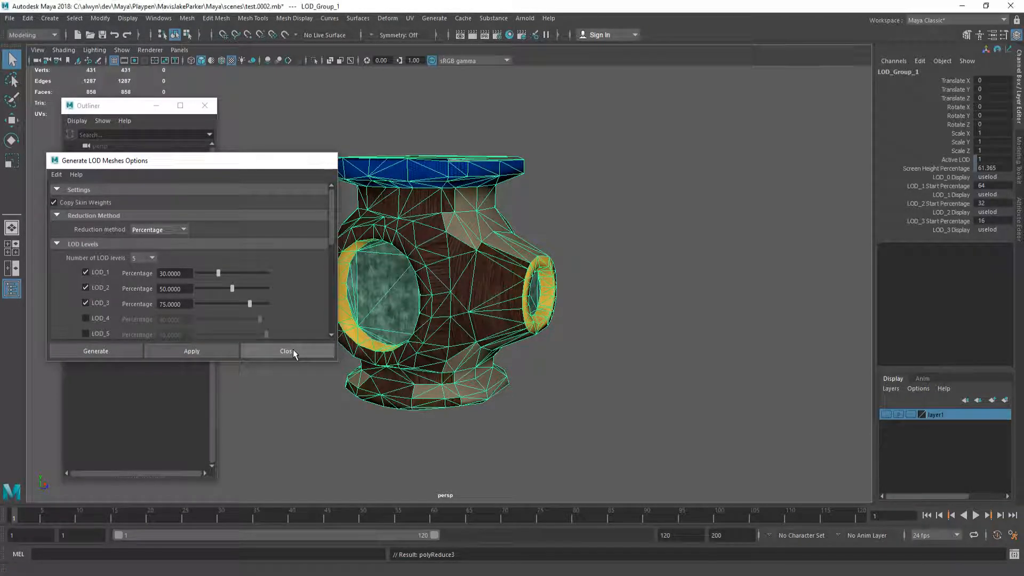
left_click(292, 350)
Select LOD_Group_1 and save the scene incrementally as test.0003.mb, replacing the existing file
left_click(645, 265)
left_click(110, 201)
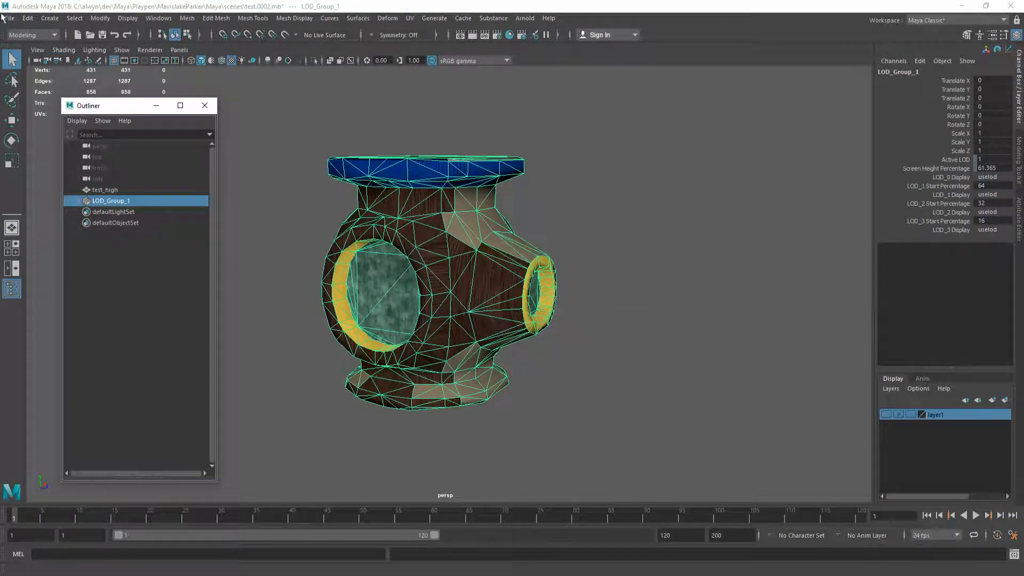
key("ctrl+alt+s")
left_click(486, 299)
Export the selected LOD group as test_low.fbx into the project's assets folder, with Triangulate switched off
left_click(10, 19)
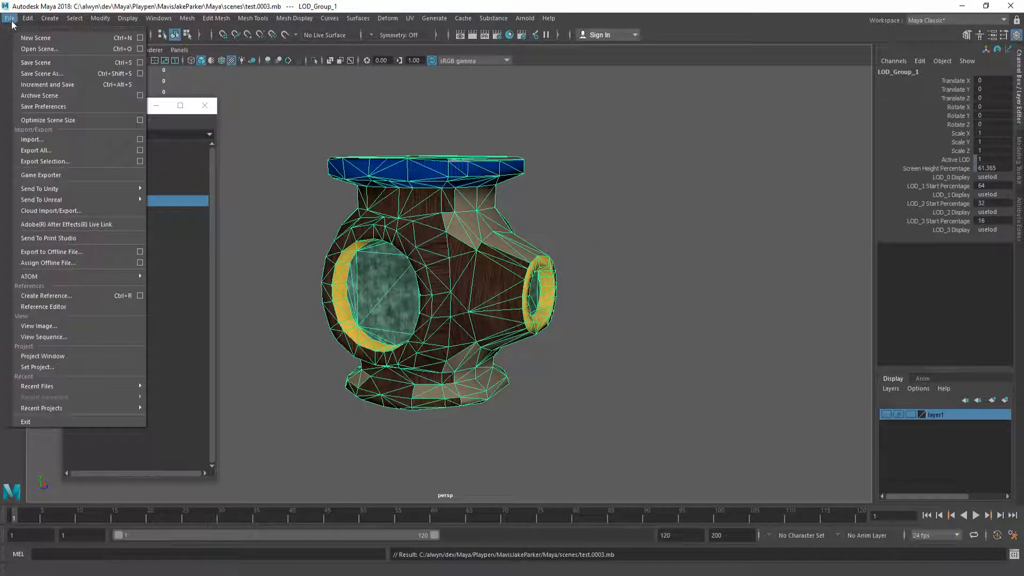
left_click(46, 161)
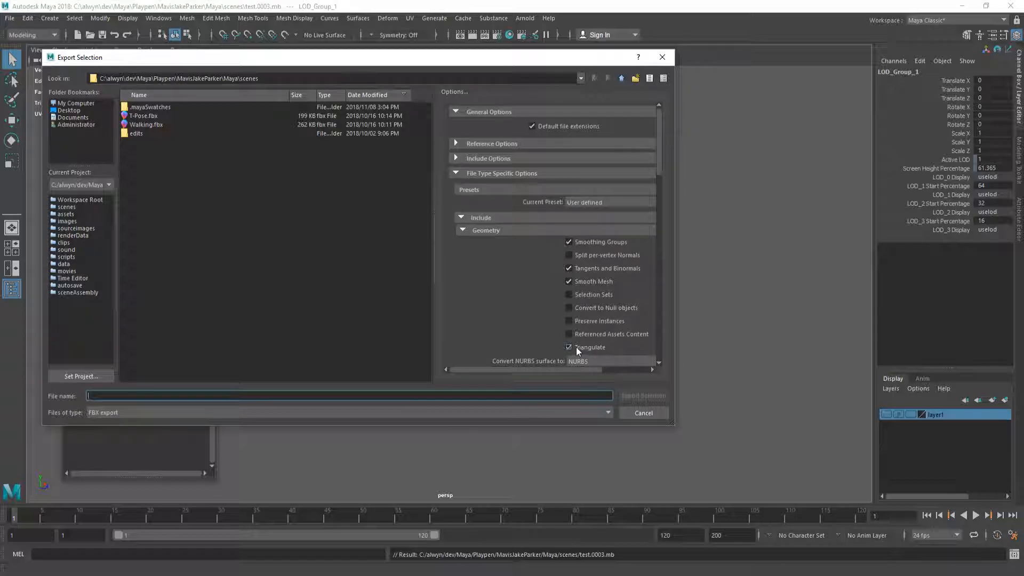
left_click(66, 214)
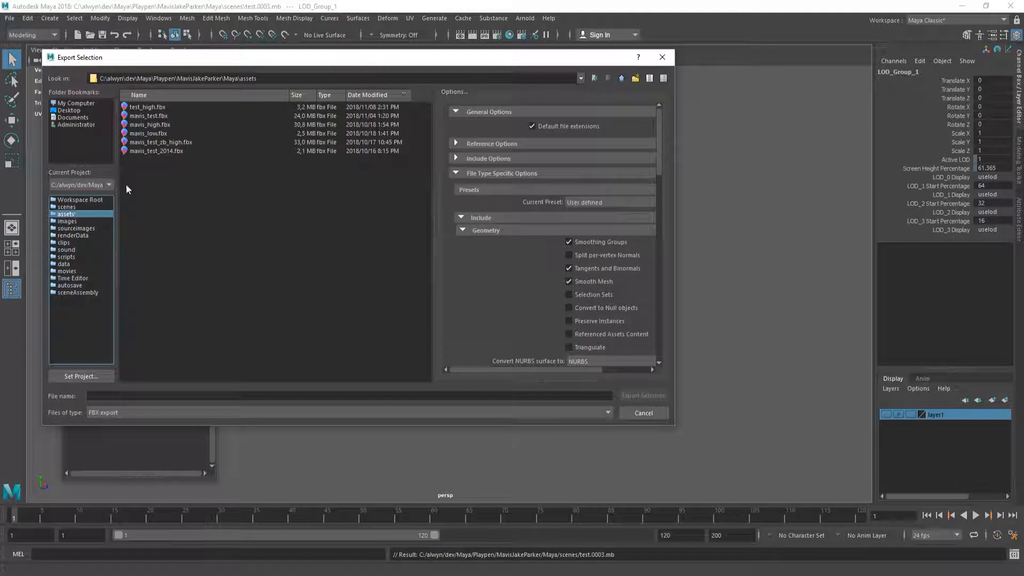
left_click(158, 108)
left_click(145, 396)
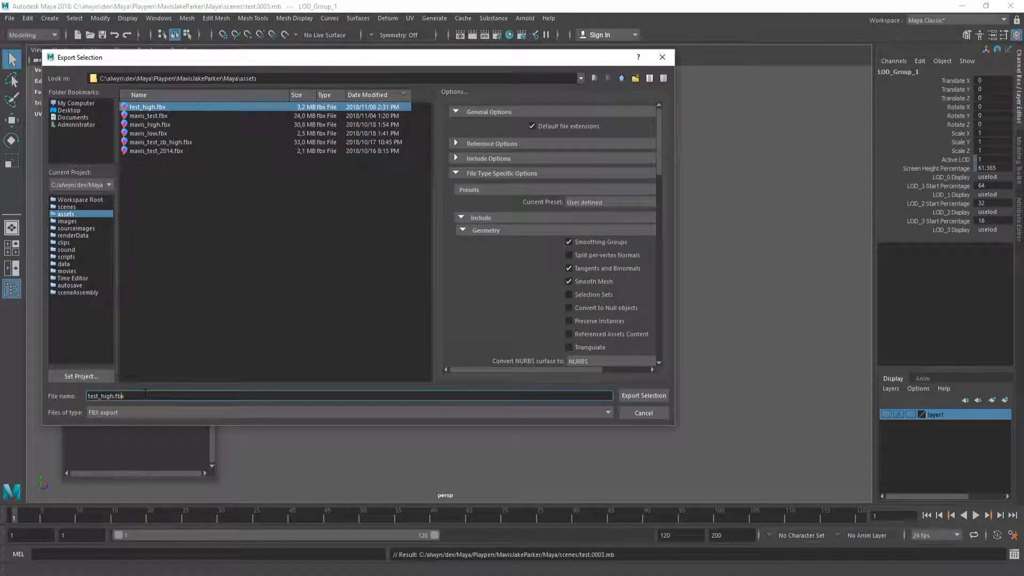
key("BackSpace")
key("BackSpace")
key("BackSpace")
type("low")
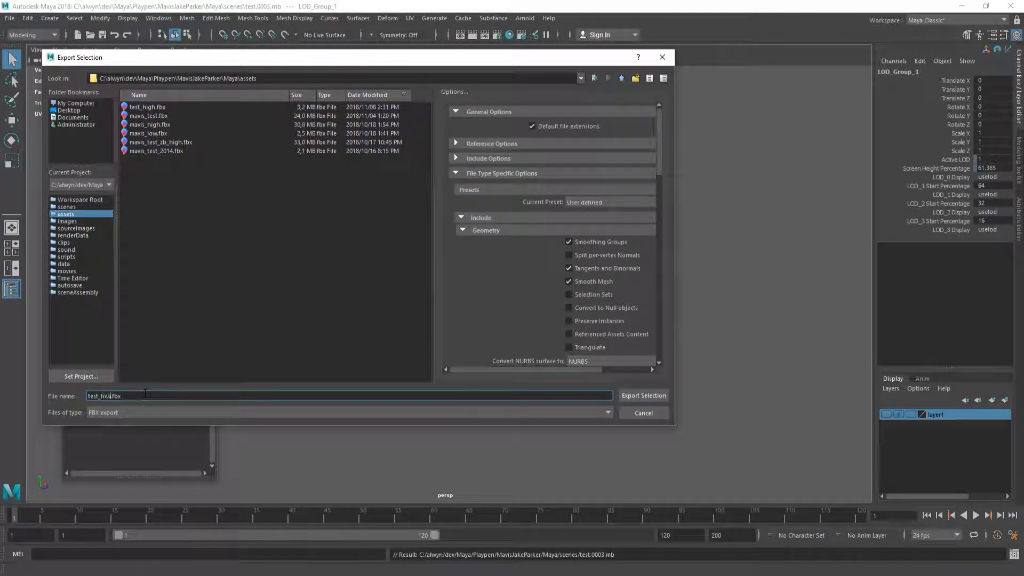
key("Return")
Deselect the LOD group, close the Outliner and minimise Maya
left_click(708, 208)
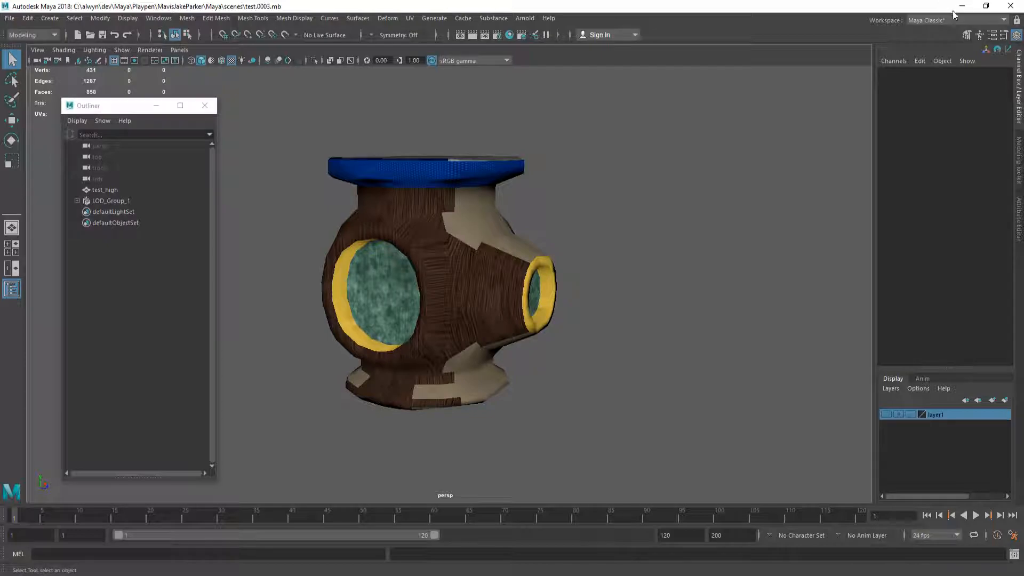
left_click(205, 105)
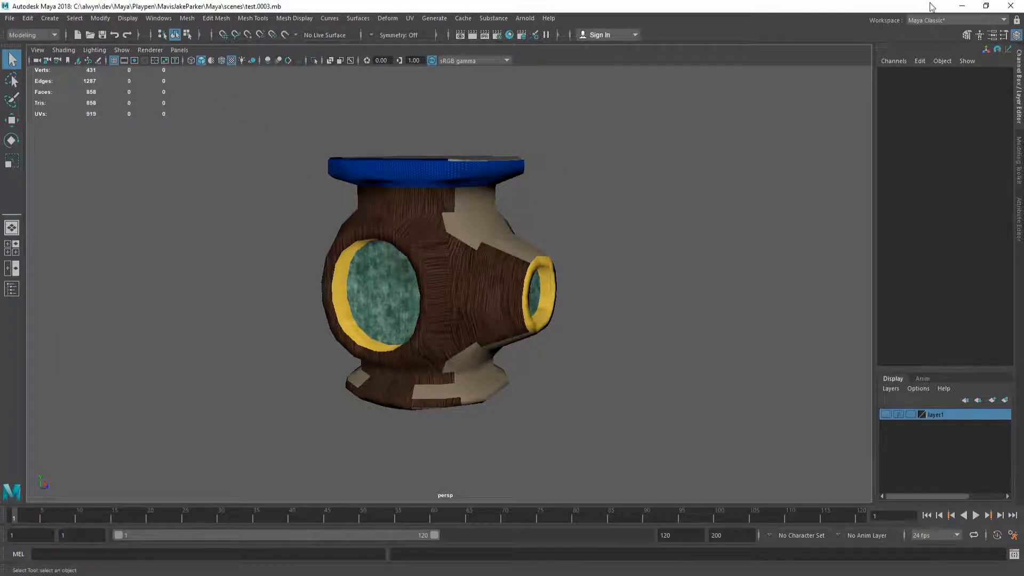
left_click(962, 5)
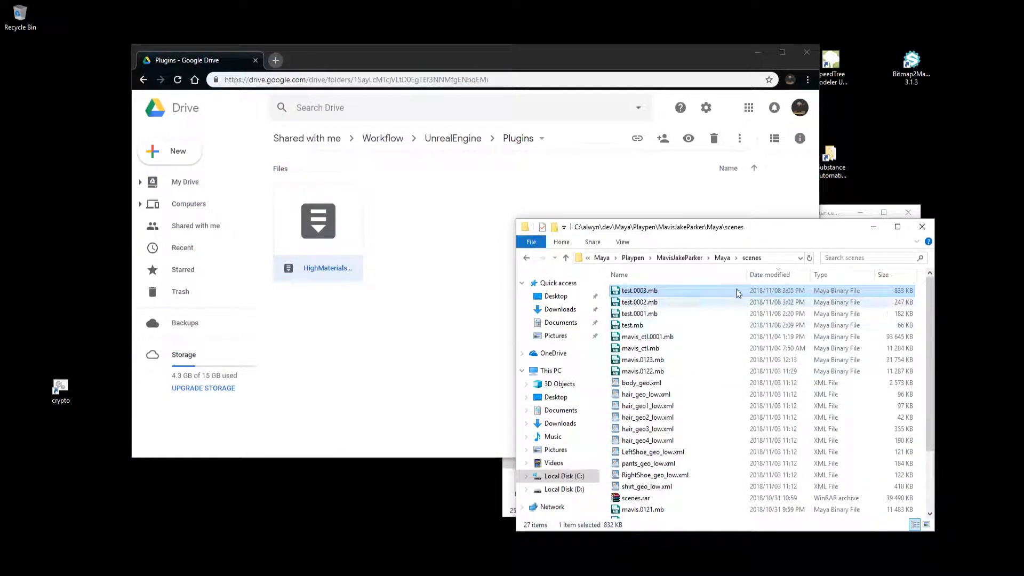
Go to the Maya project's assets folder in File Explorer and delete the entry directly below test_low.fbx
left_click(723, 257)
double_click(677, 293)
left_click(662, 302)
key("Delete")
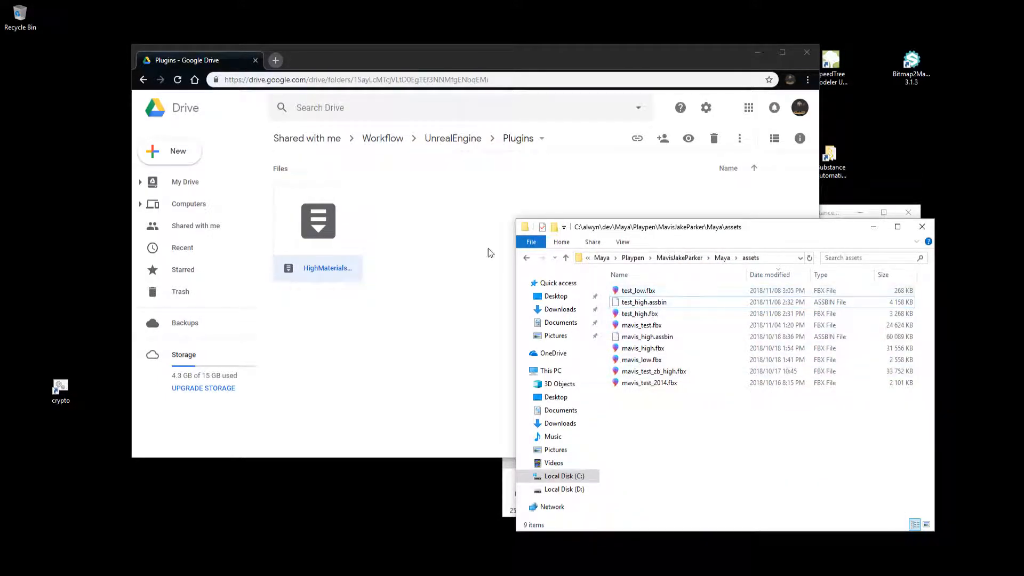
Check HighMaterialsPlugin.rar in the Google Drive Plugins folder, and minimise the browser and both File Explorer windows
left_click(503, 256)
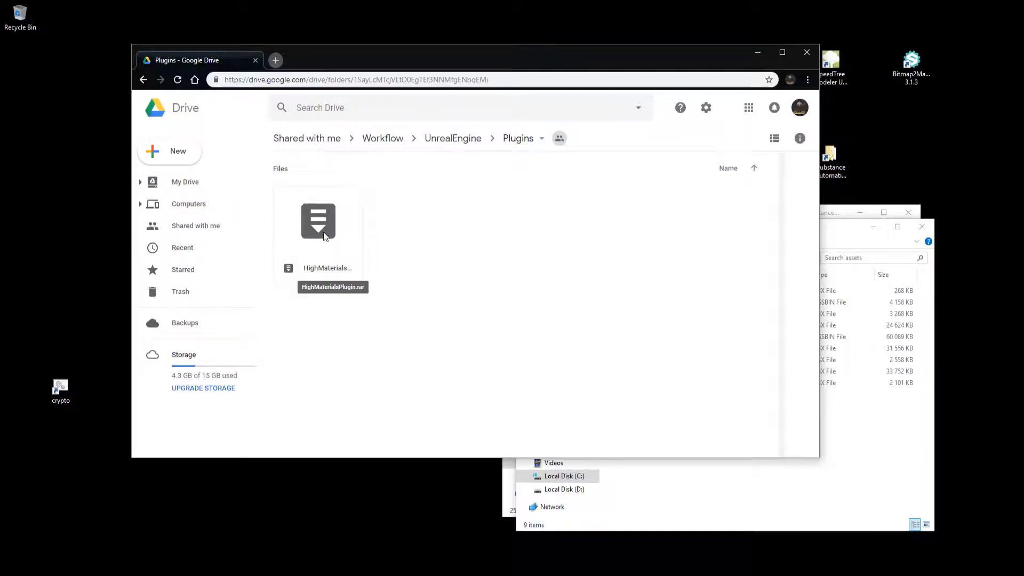
left_click(758, 52)
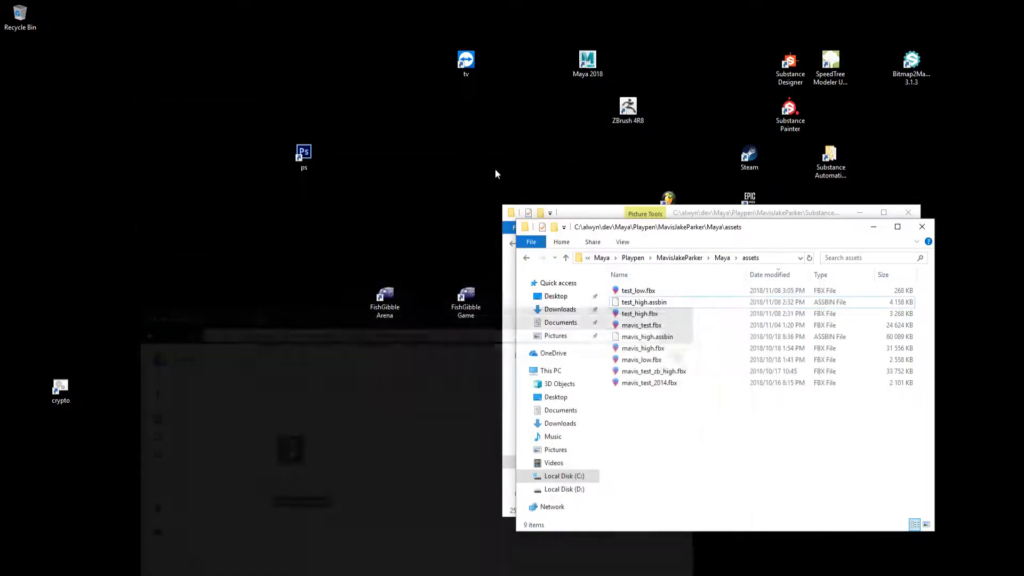
left_click(875, 229)
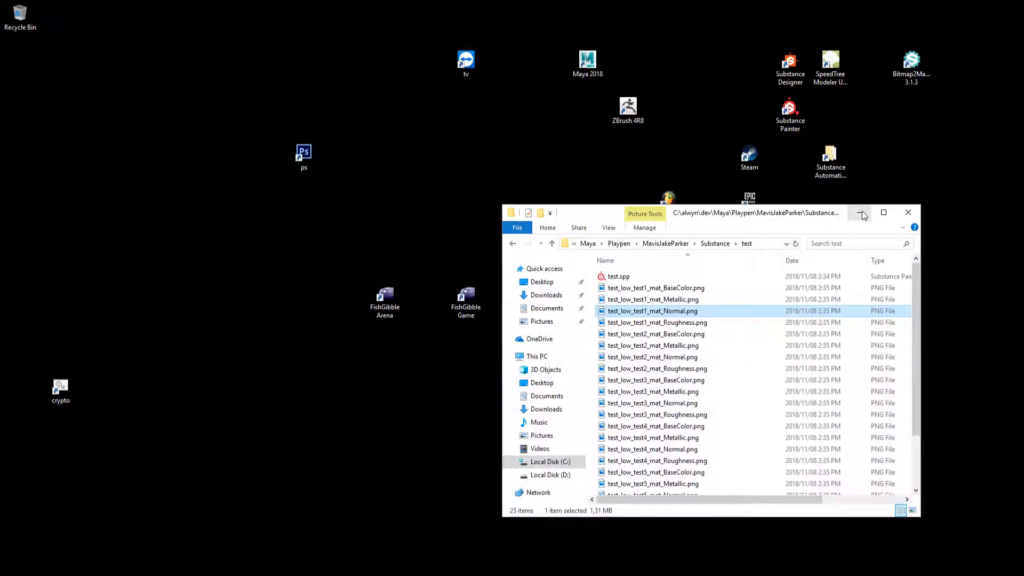
left_click(860, 213)
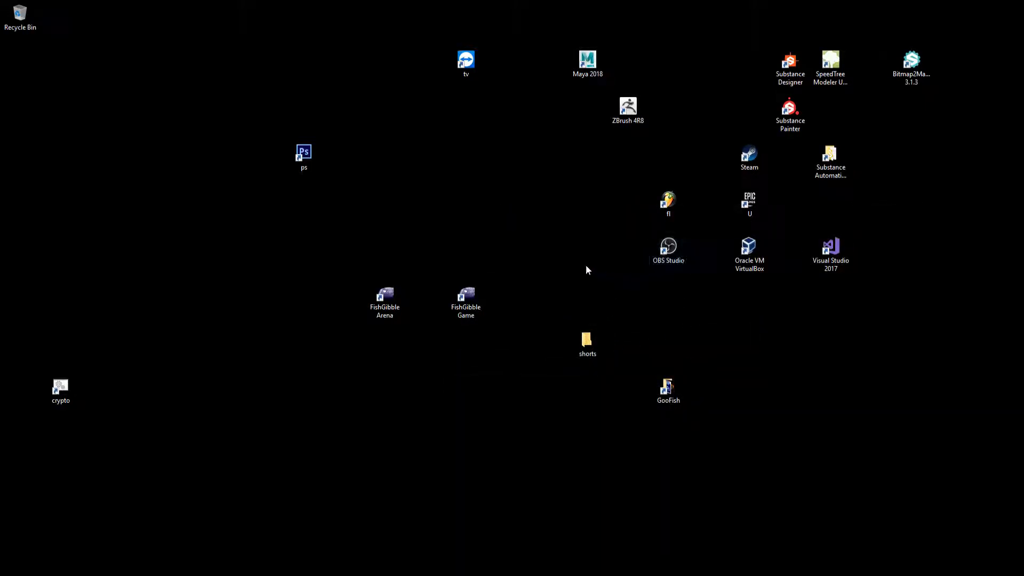
Open the Epic Games Launcher and launch the installed Unreal Engine from its Library
key("u")
key("Return")
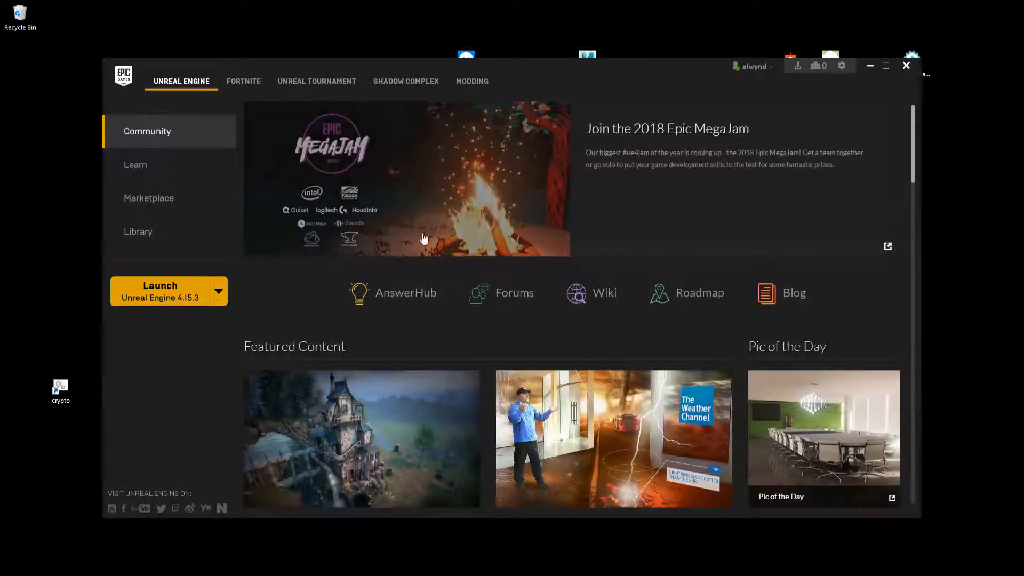
left_click(140, 230)
left_click(444, 185)
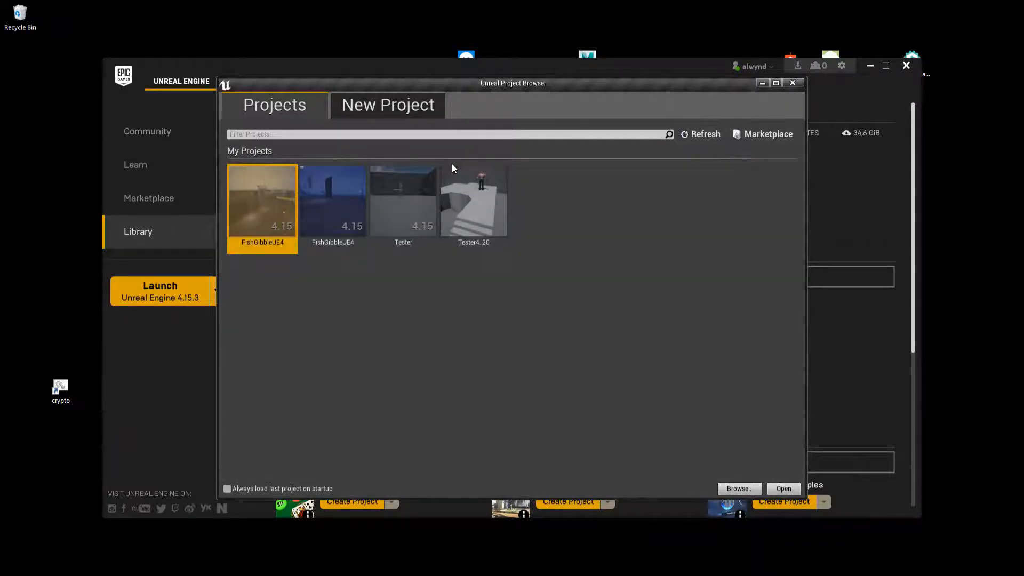
Create a new Third Person Blueprint project with starter content, named Test
left_click(372, 108)
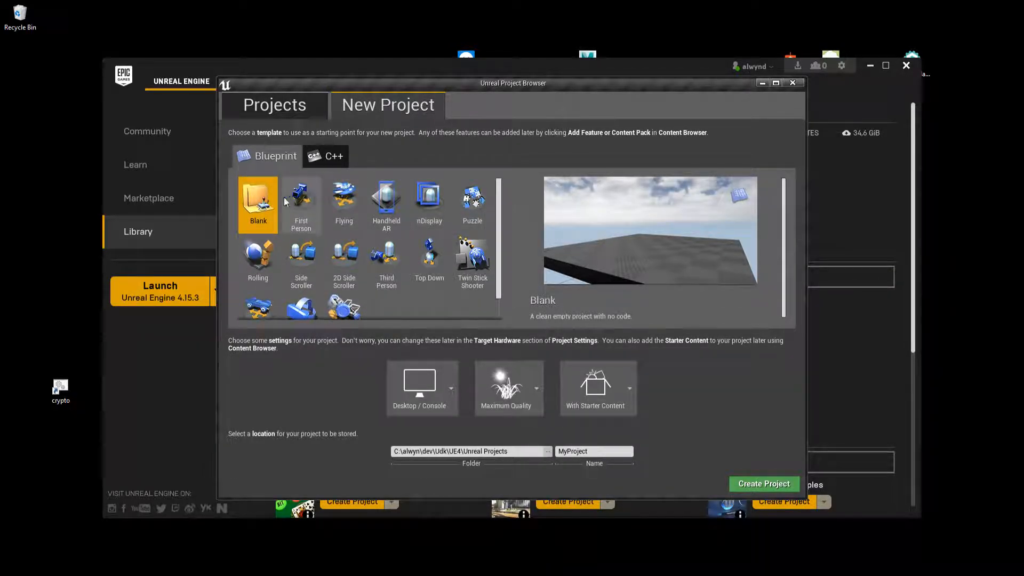
left_click(386, 259)
left_click(604, 453)
double_click(604, 453)
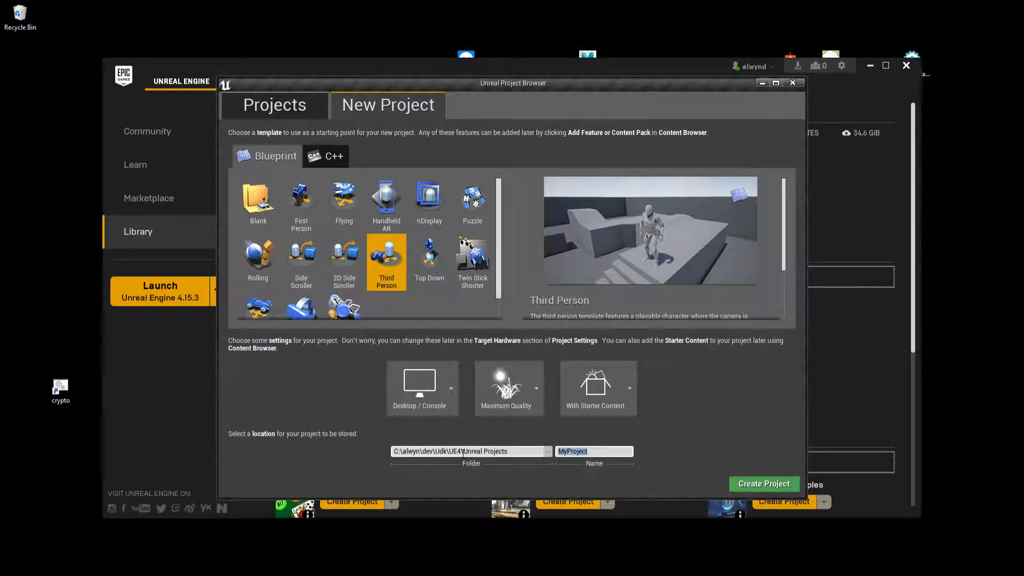
type("Test")
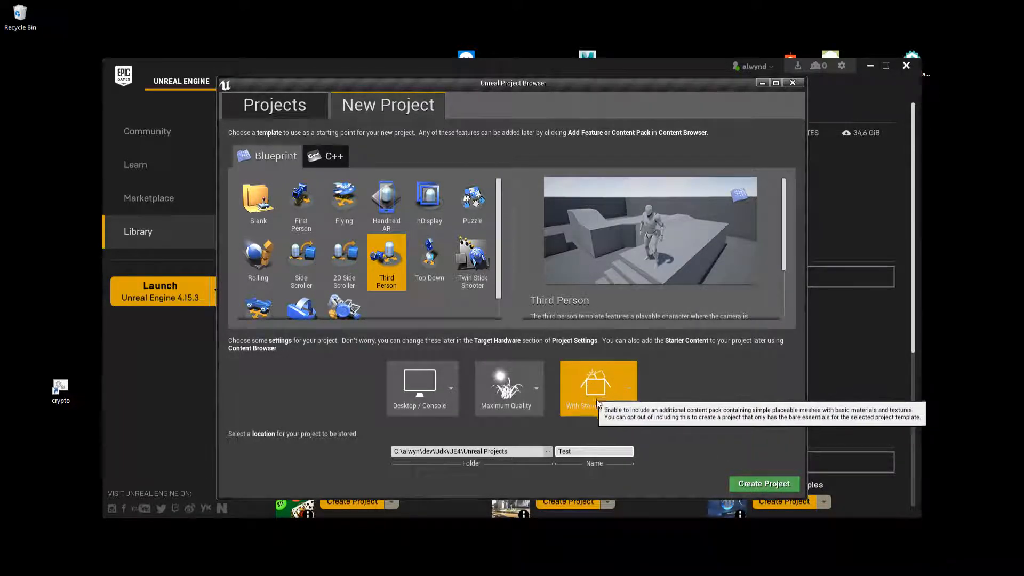
left_click(764, 484)
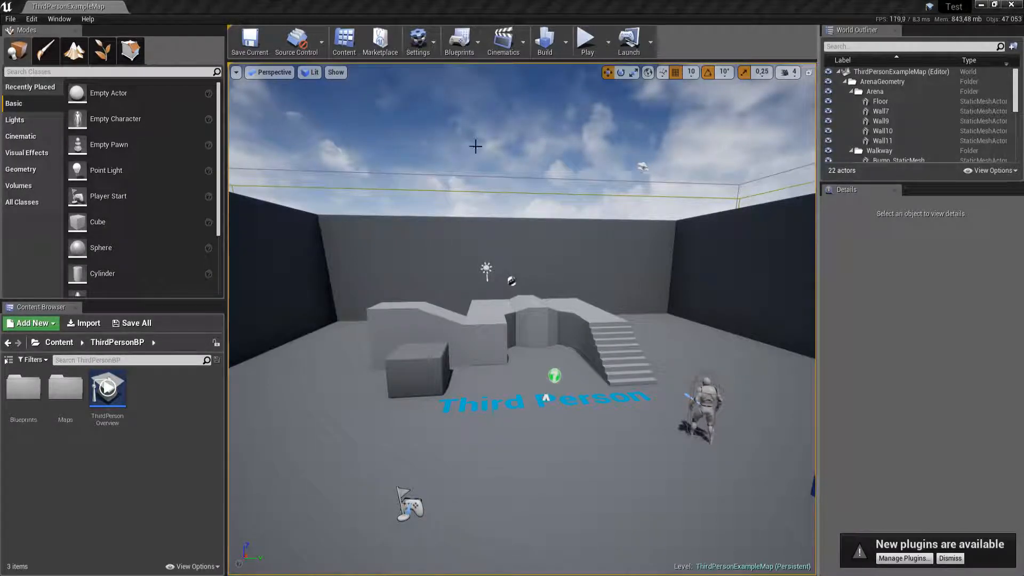
Show the folder tree in the Content Browser and start playing the level in the editor viewport
right_click_drag(578, 292, 560, 291)
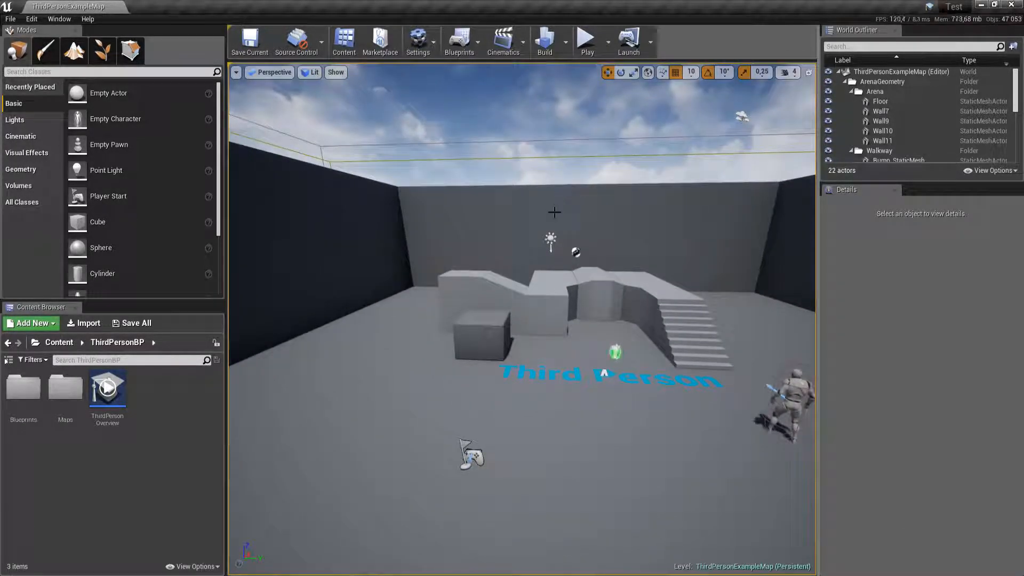
left_click(8, 361)
left_click(586, 40)
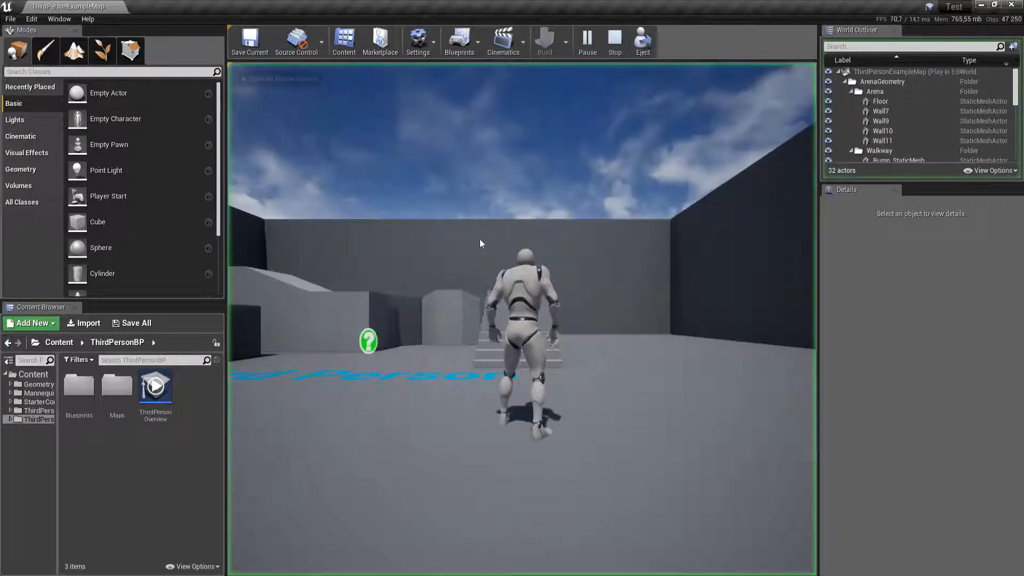
Turn on the frame rate and unit timing displays with the console commands stat fps and stat unit
key("grave")
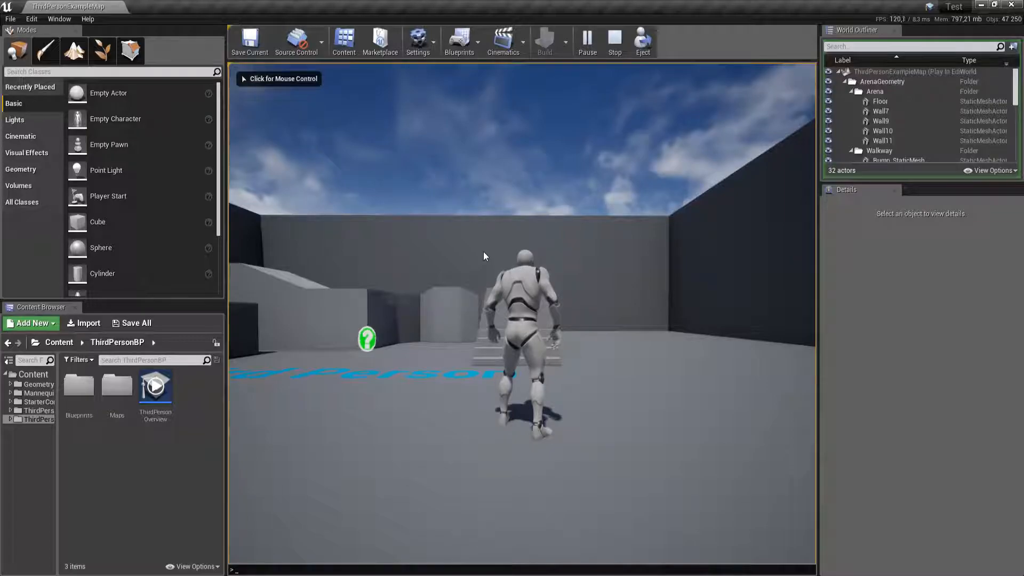
type("stat fps")
key("Return")
key("grave")
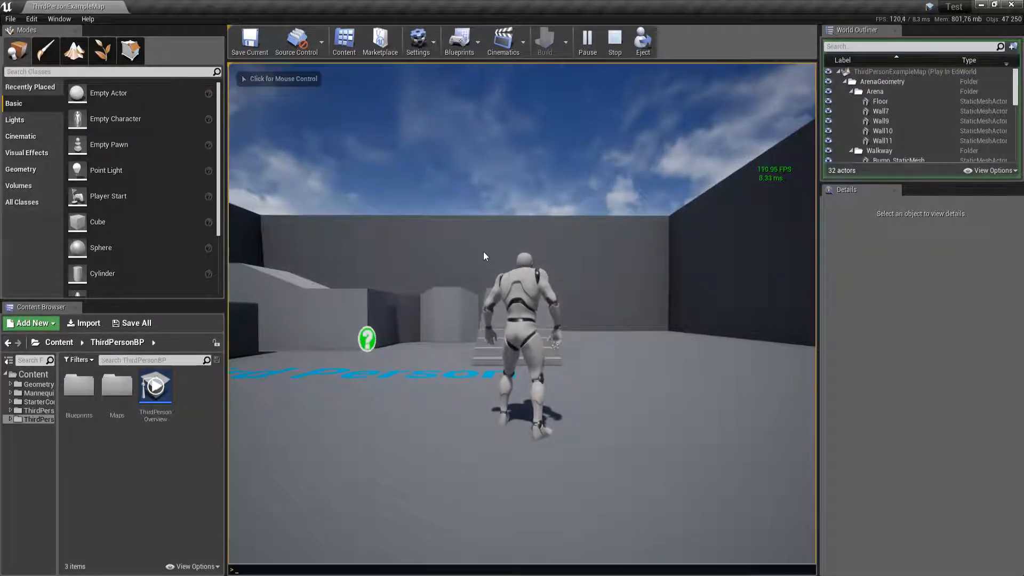
type("stat unigt")
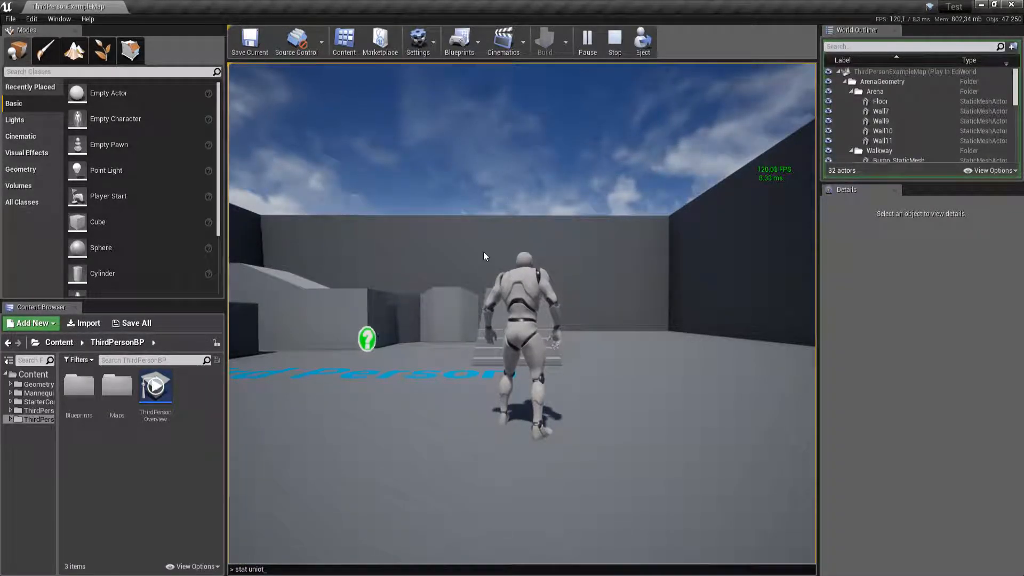
key("Return")
Walk the character forward in the level and end the play session
left_click(483, 253)
key("w")
key("Escape")
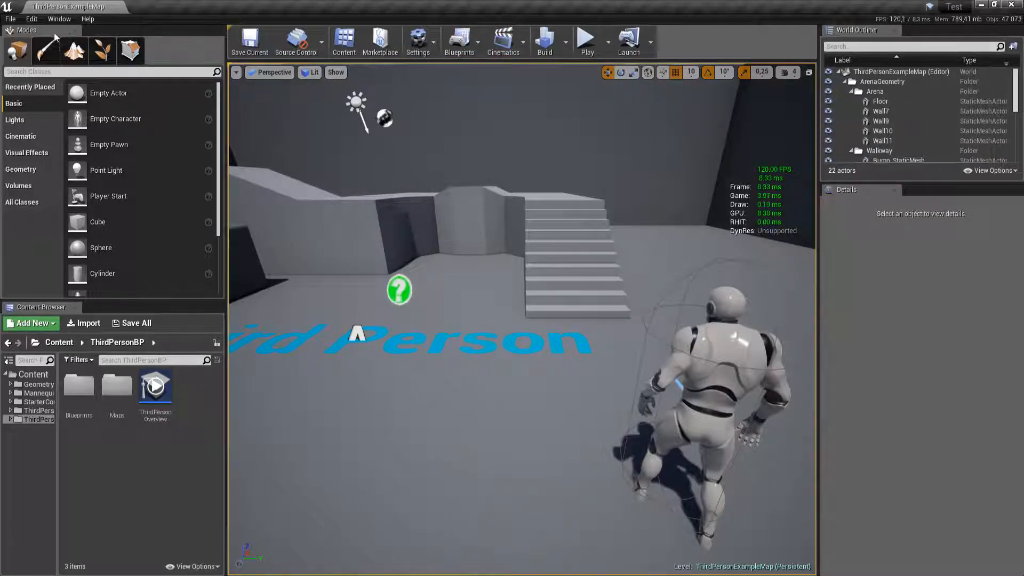
Look through the plugin categories in the project's Plugins window and close it
left_click(33, 19)
left_click(53, 177)
scroll(237, 378, "down", 3)
scroll(237, 378, "down", 2)
scroll(247, 385, "up", 6)
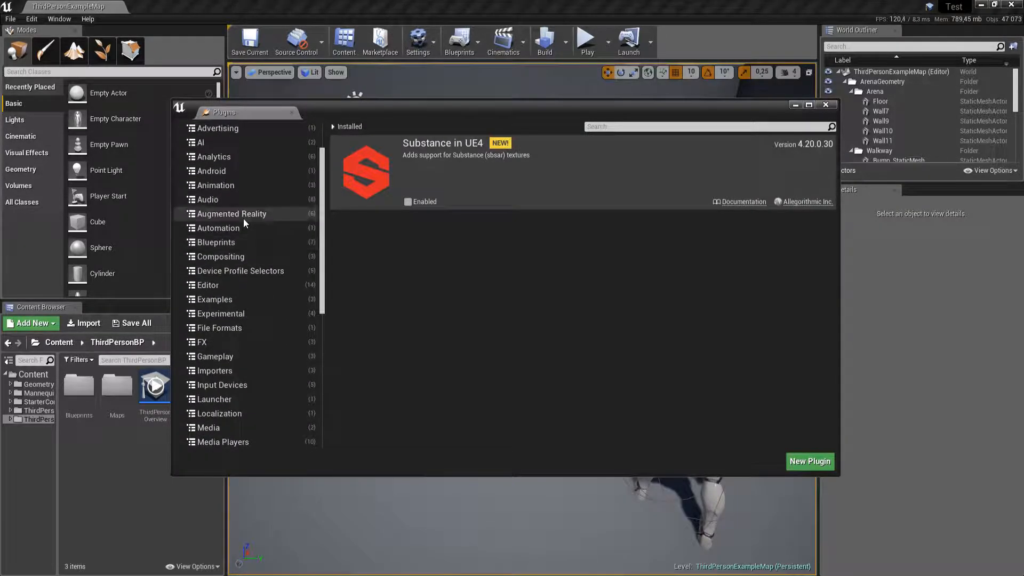
scroll(238, 376, "down", 8)
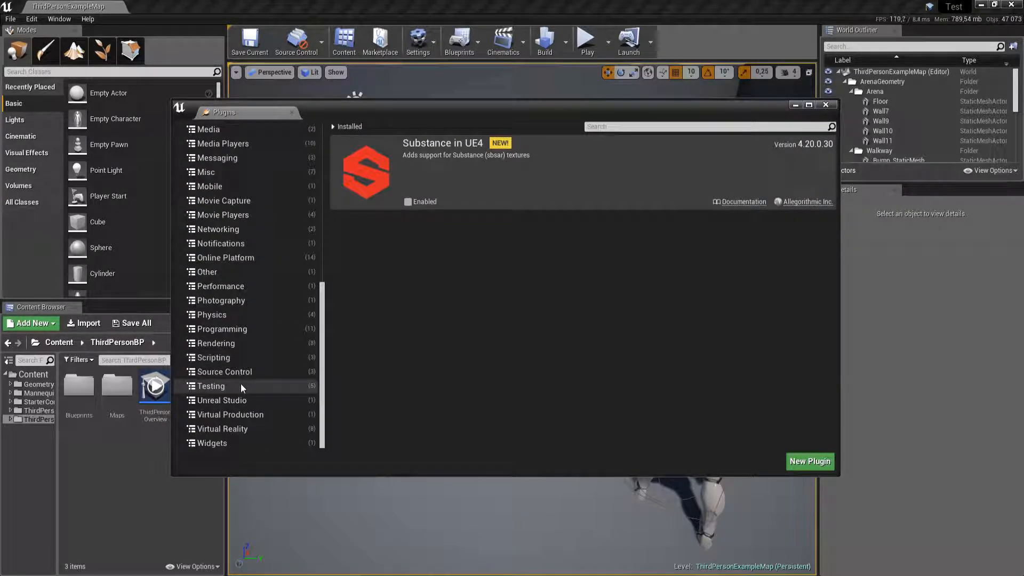
left_click(826, 106)
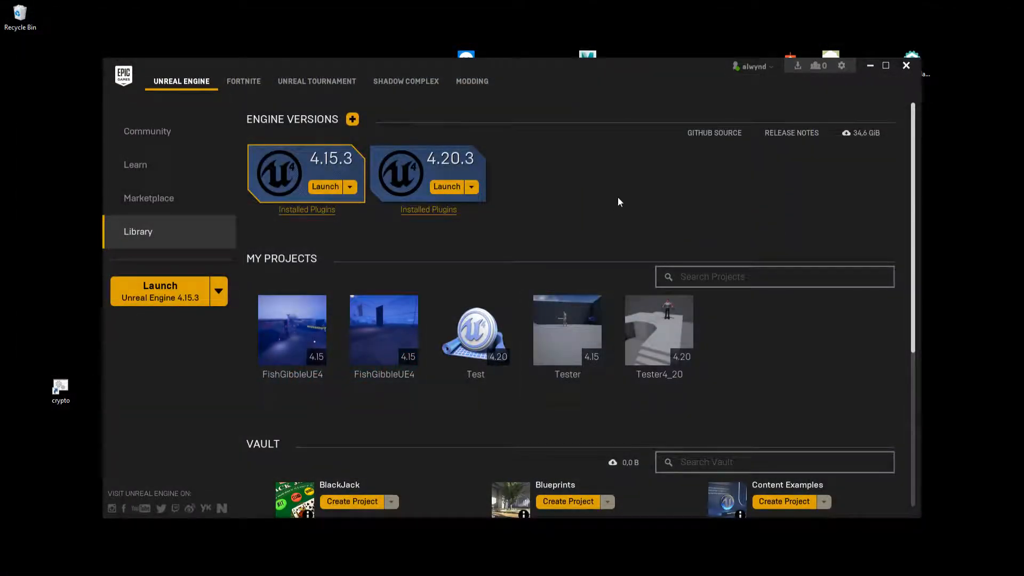
Switch to the Tester folder in Unreal Projects and open the solution Tester.sln in Visual Studio
left_click(870, 66)
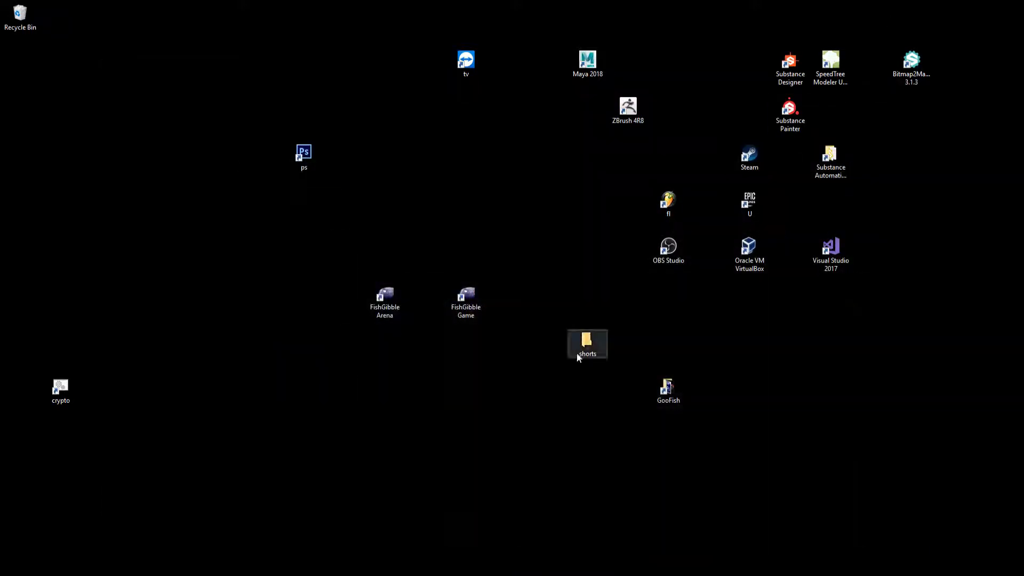
double_click(586, 341)
left_click(684, 331)
double_click(684, 330)
double_click(680, 330)
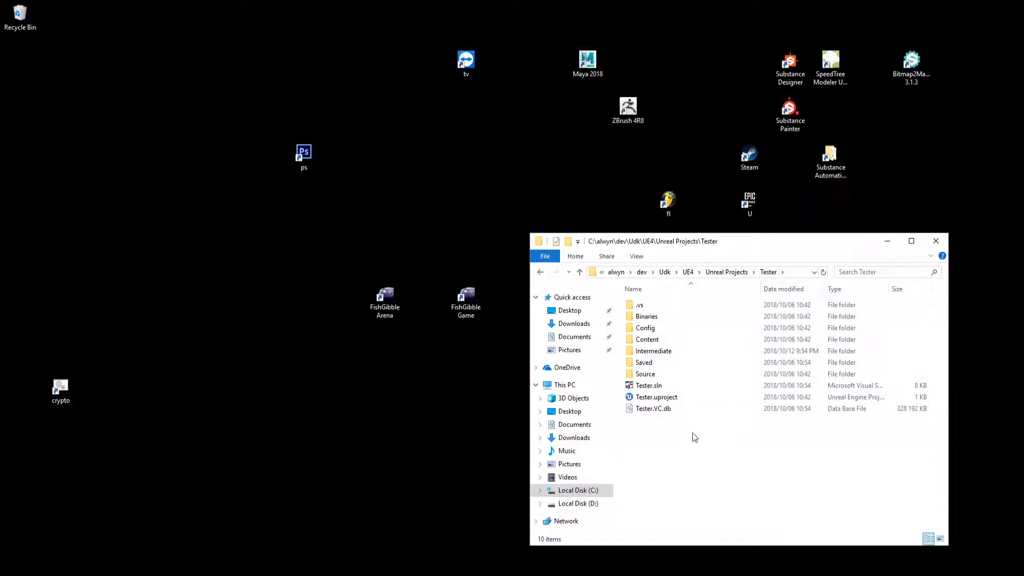
double_click(679, 385)
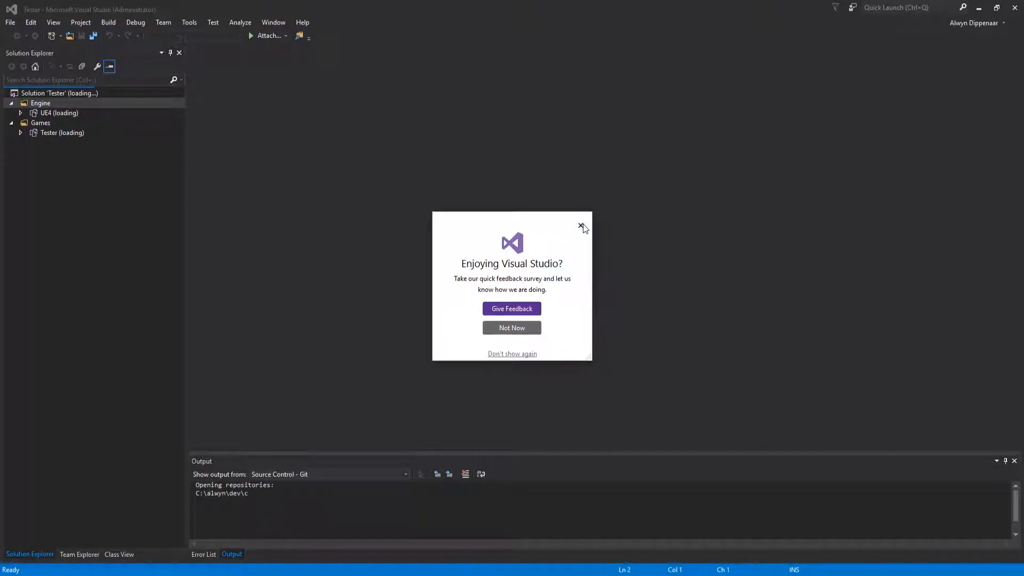
Dismiss the feedback prompt and open TesterCharacter.cpp from the Tester project's source folder
left_click(579, 224)
left_click(21, 124)
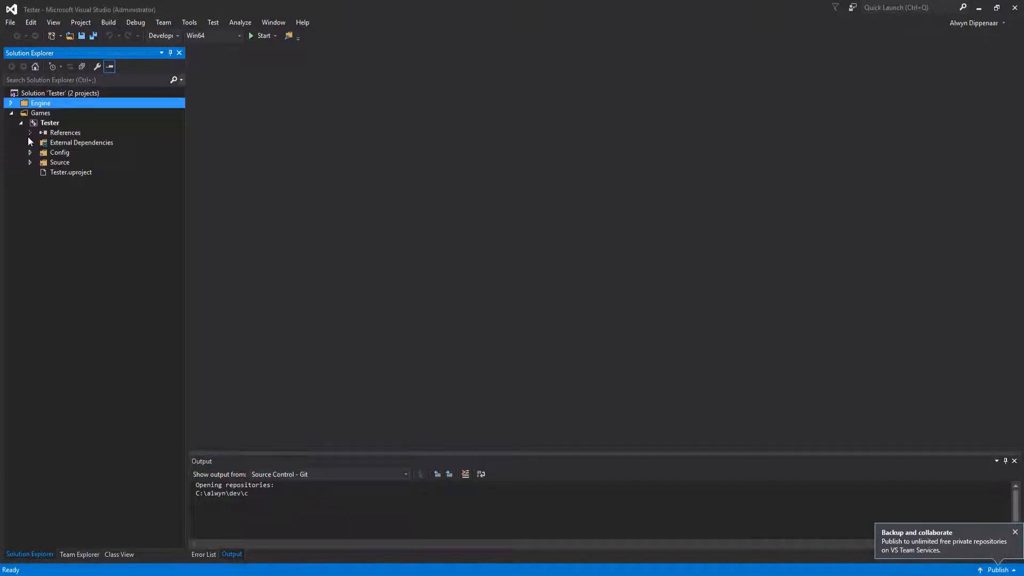
left_click(30, 162)
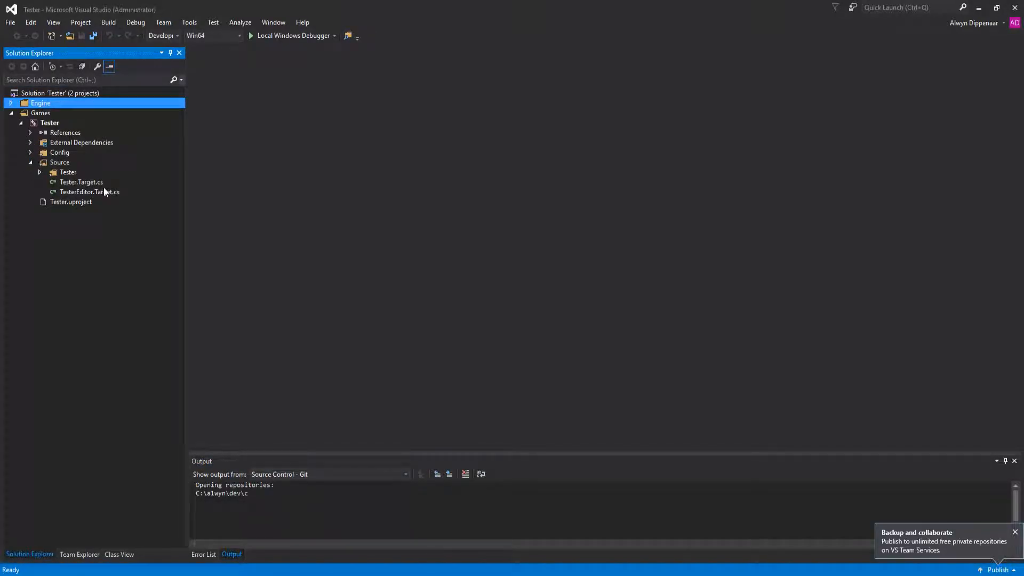
left_click(40, 172)
double_click(104, 211)
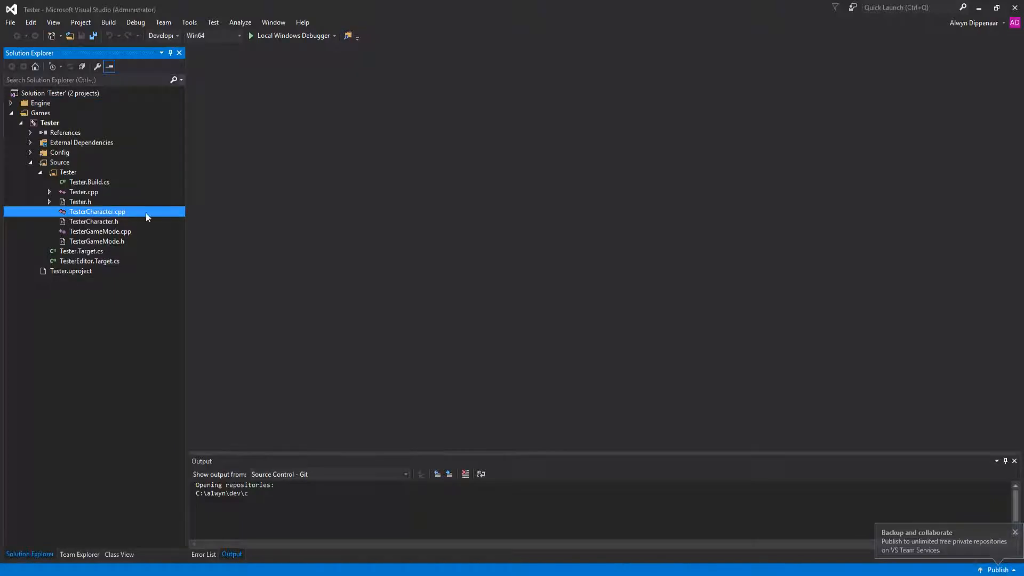
Build the Tester solution and close Visual Studio
key("ctrl+shift+b")
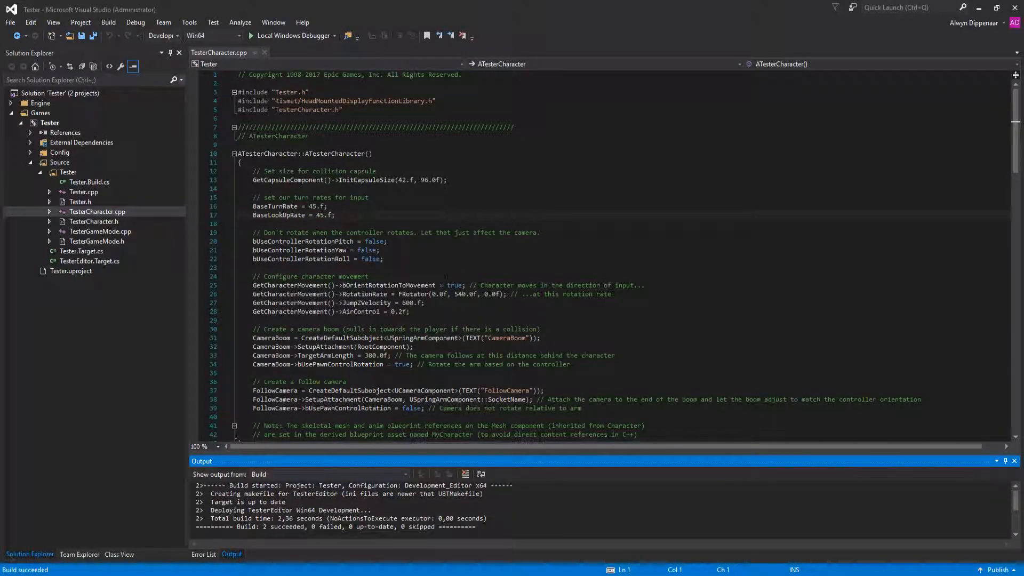
left_click(468, 277)
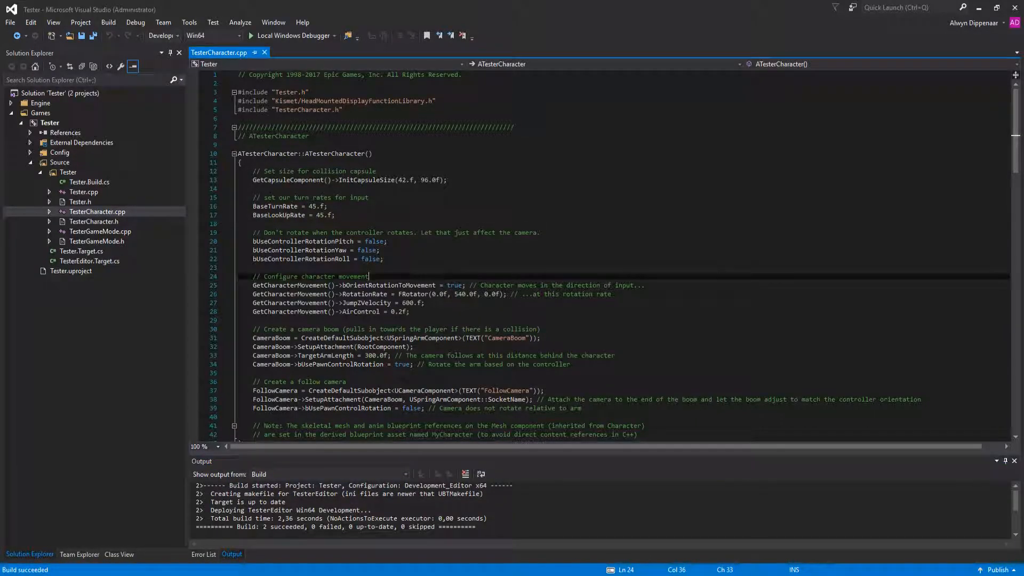
left_click(1015, 7)
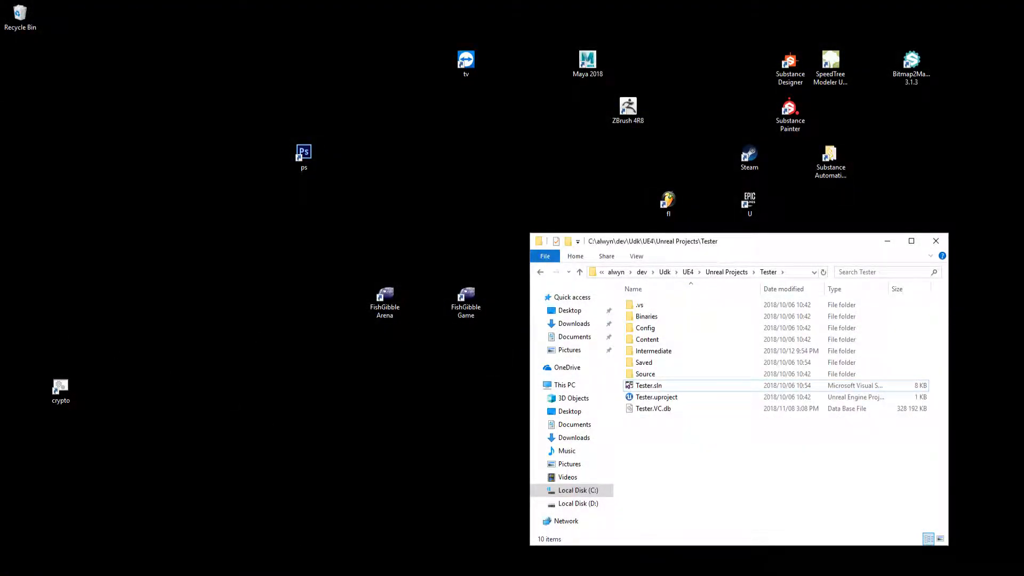
View the shared Plugins folder on Google Drive, then minimize the browser and the Tester folder window
left_click(221, 545)
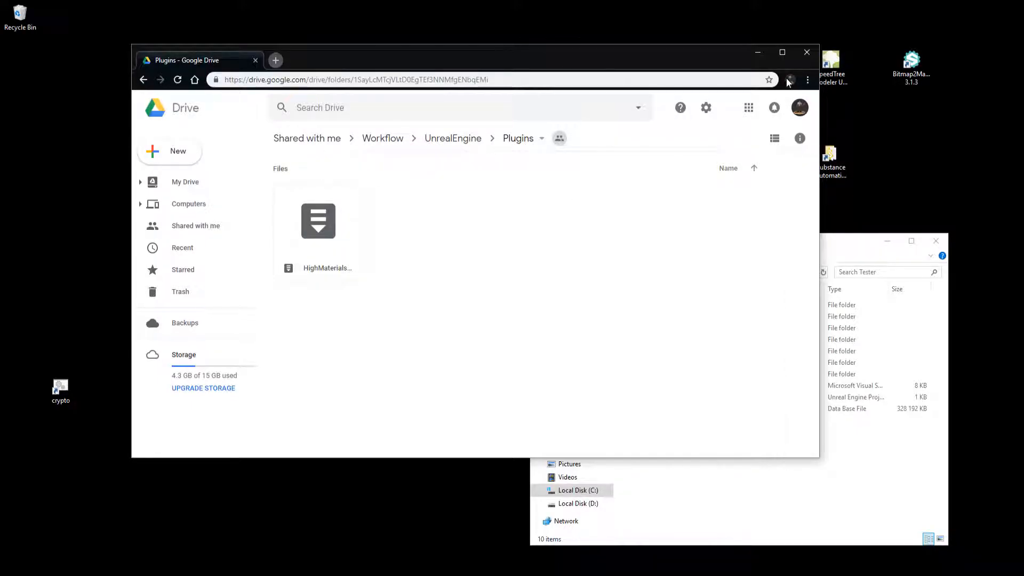
left_click(758, 53)
left_click(888, 241)
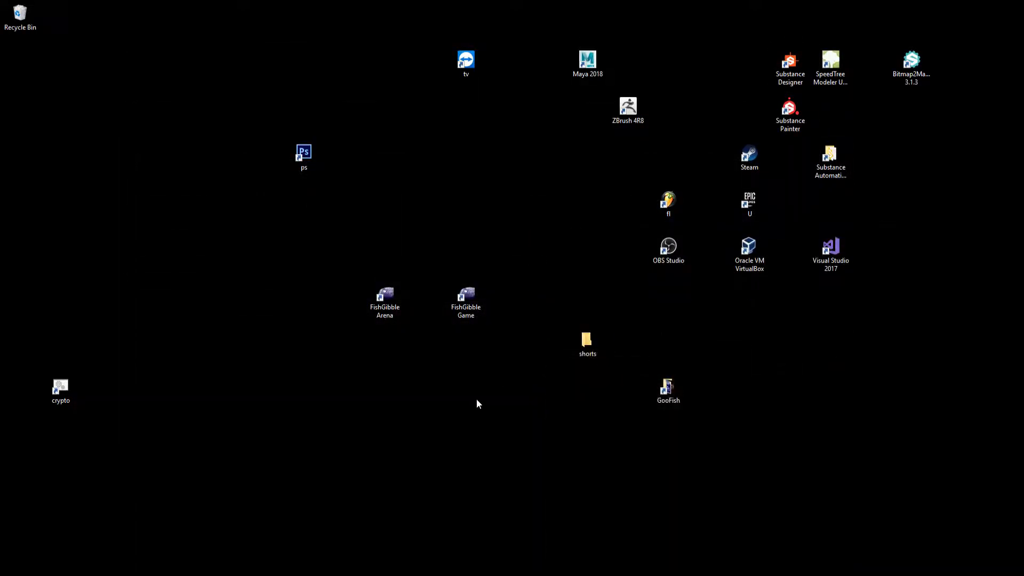
Locate HighMaterialsPlugin.rar in the GooFishGameStudios UnrealEngine\Plugins folder and close the folder window
double_click(667, 401)
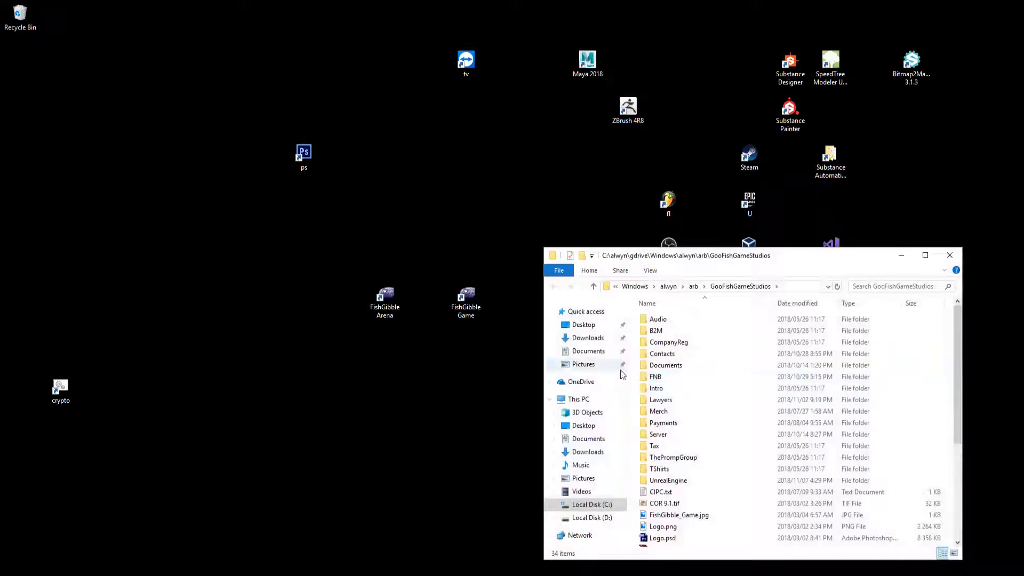
double_click(687, 480)
double_click(686, 320)
left_click(688, 320)
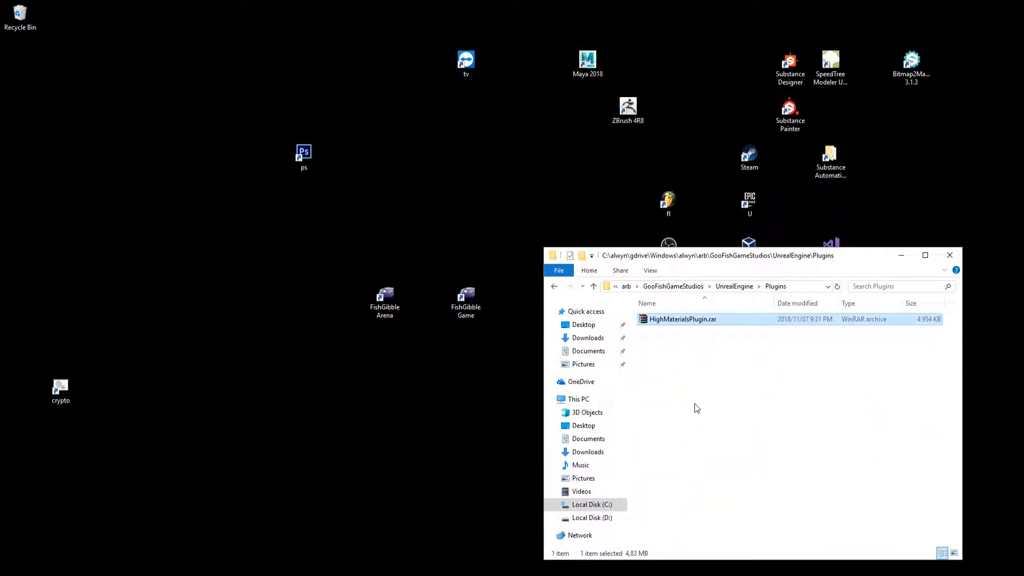
left_click(950, 255)
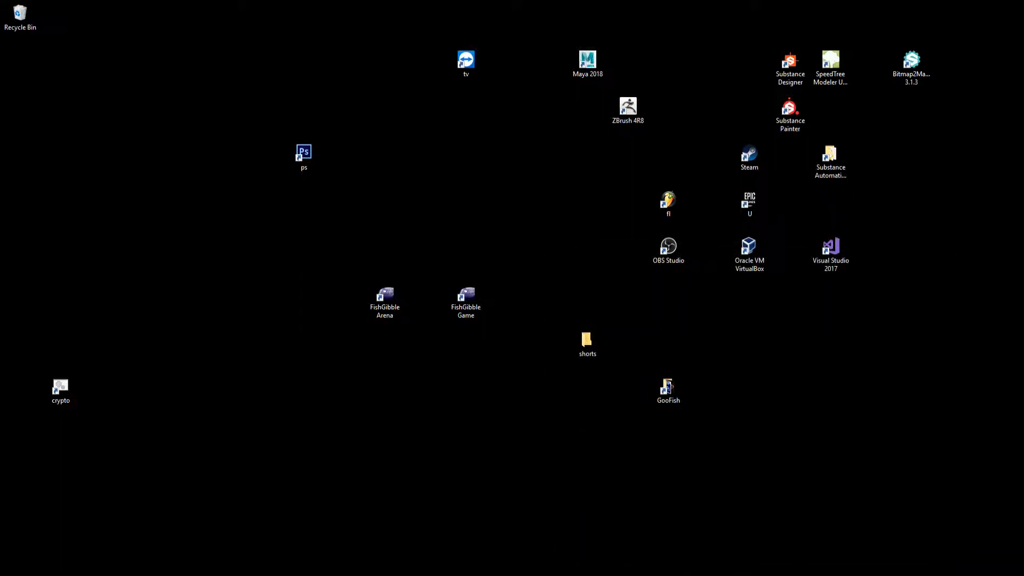
Examine the contents of the Test project folder in Unreal Projects and close the window
key("alt+Tab")
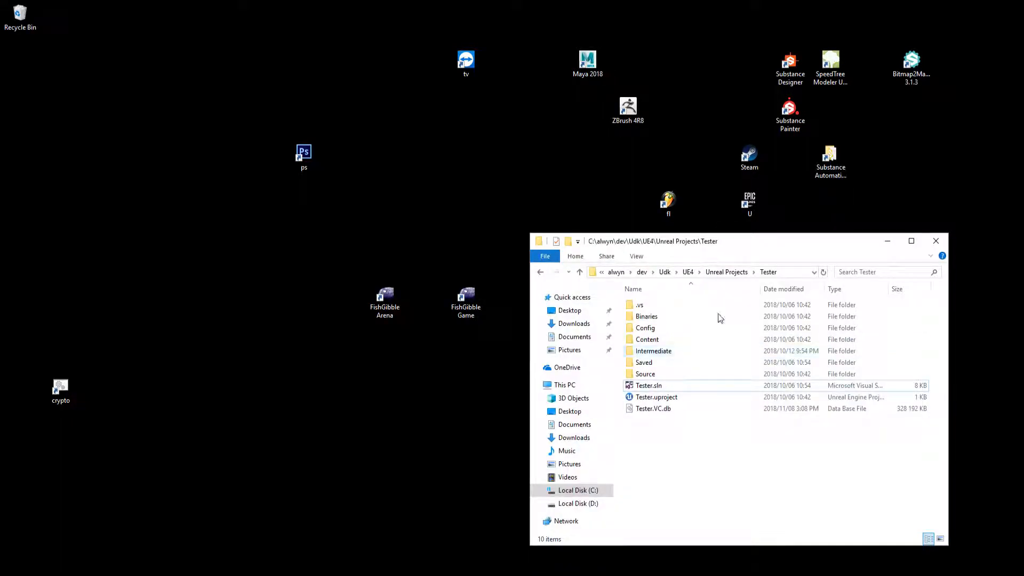
left_click(725, 271)
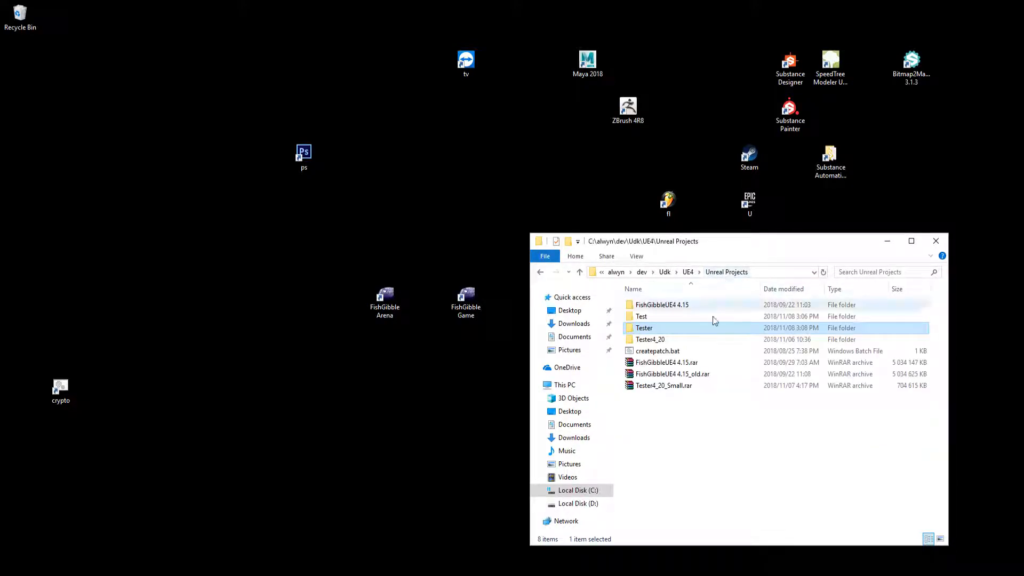
double_click(670, 316)
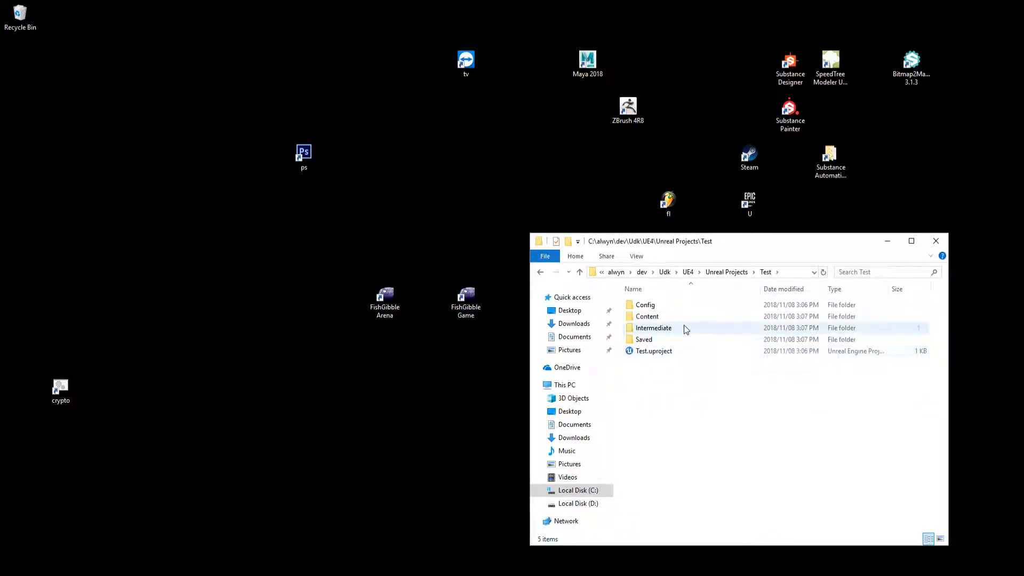
left_click(936, 242)
Delete the Test project folder from Unreal Projects and close the folder window
double_click(582, 343)
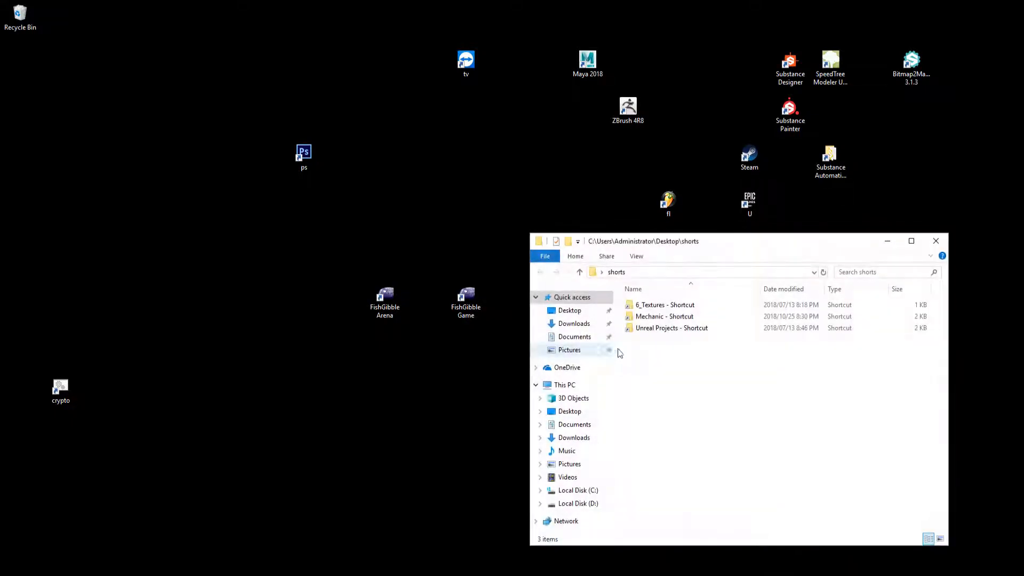
double_click(683, 326)
left_click(673, 320)
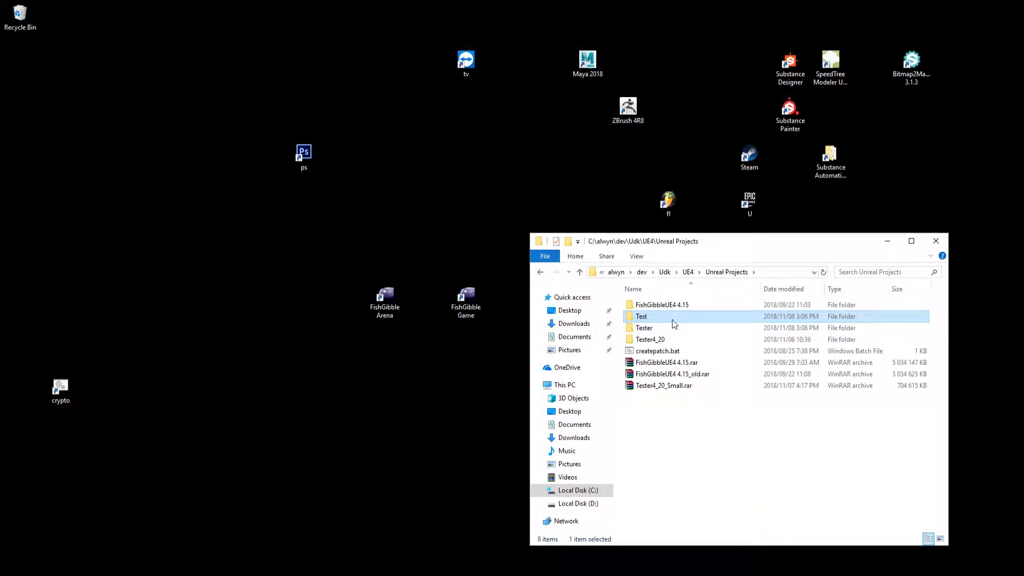
key("Delete")
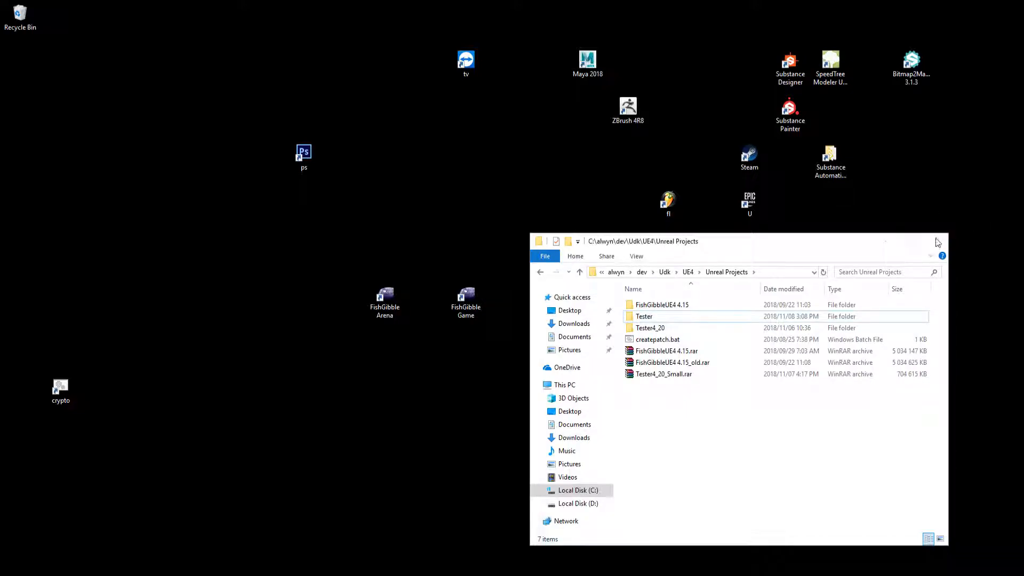
left_click(939, 243)
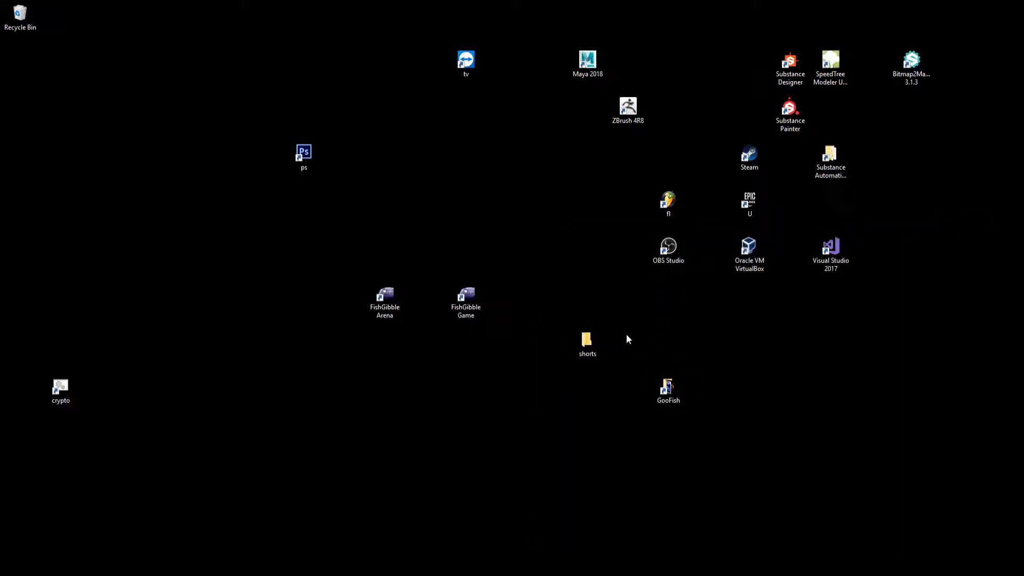
Launch Unreal Engine 4.20.3 and create a Third Person C++ project with starter content, named Test
key("alt+Tab")
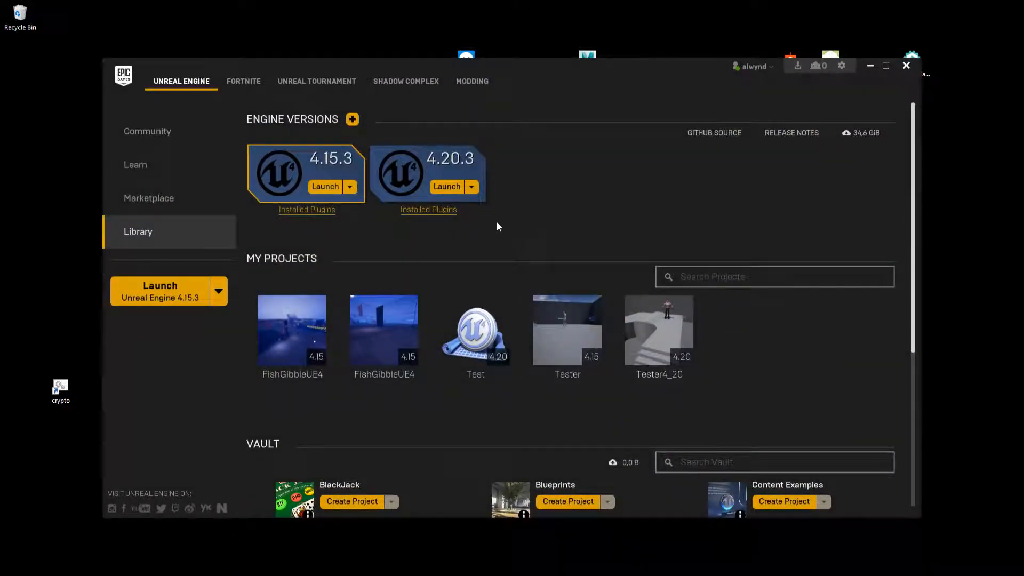
left_click(446, 186)
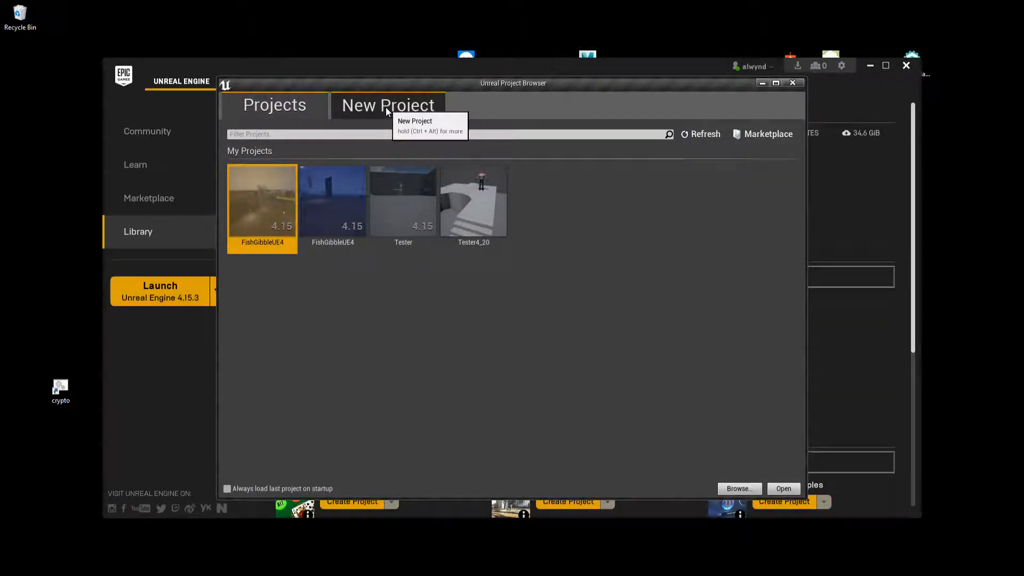
left_click(386, 107)
left_click(328, 156)
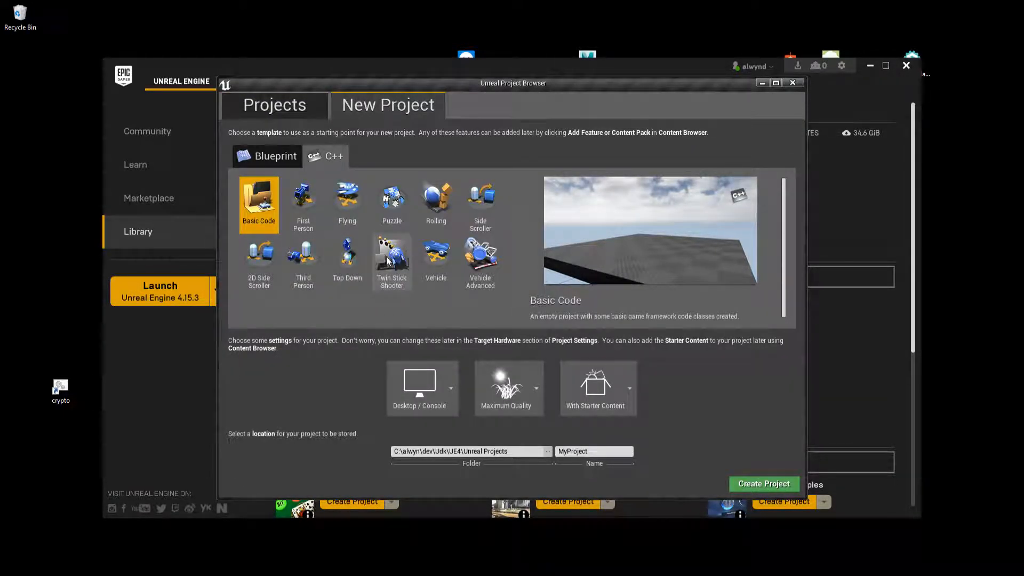
left_click(303, 260)
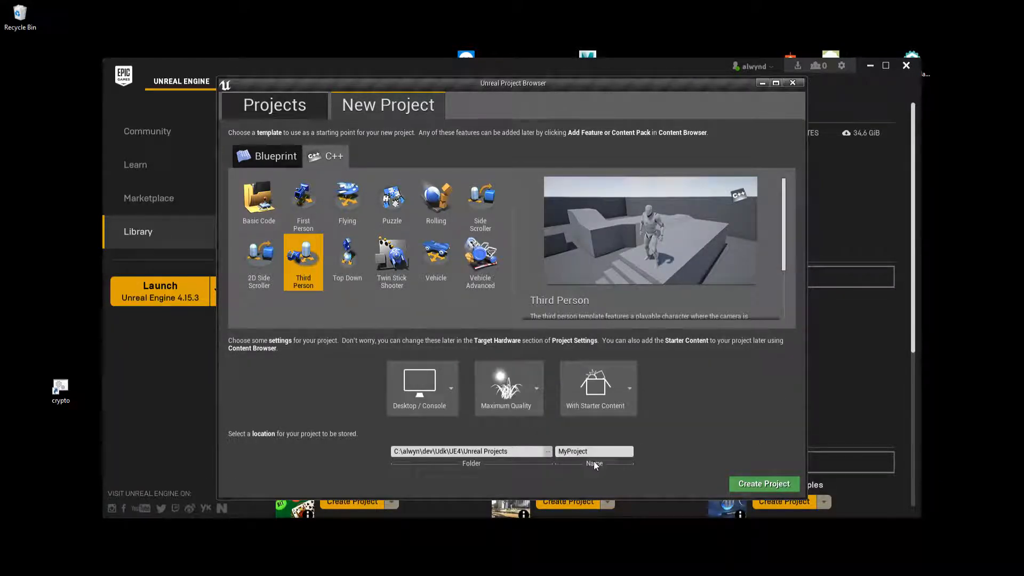
type("Test")
left_click(772, 487)
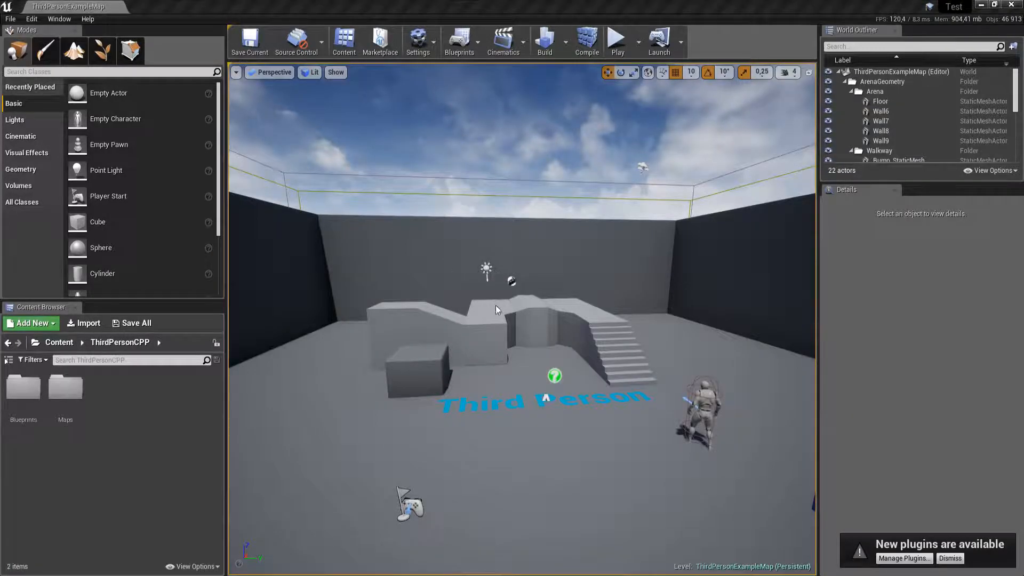
Switch to the Test solution in Visual Studio and open a source file from its Source\Test folder
key("alt+Tab")
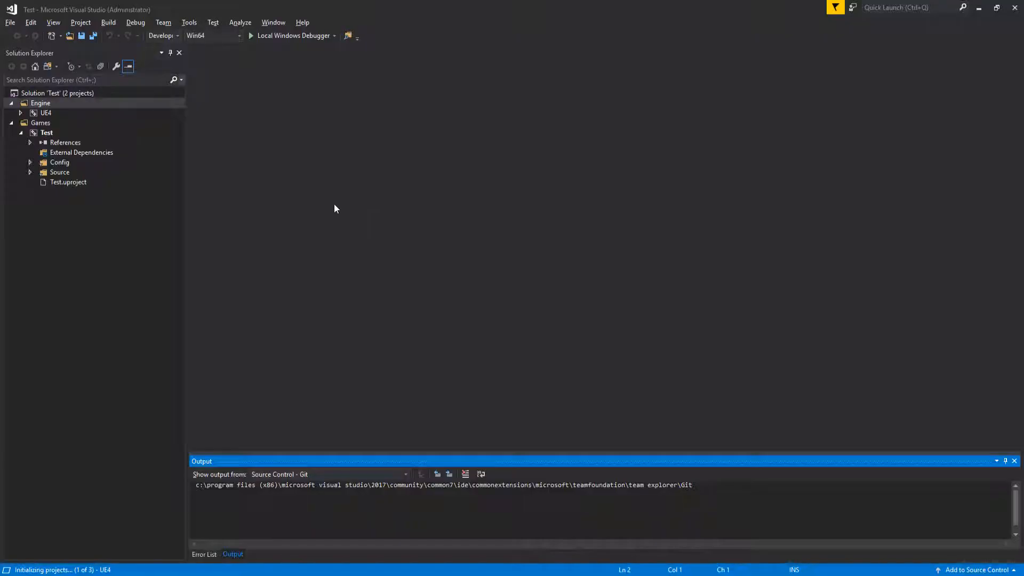
left_click(581, 225)
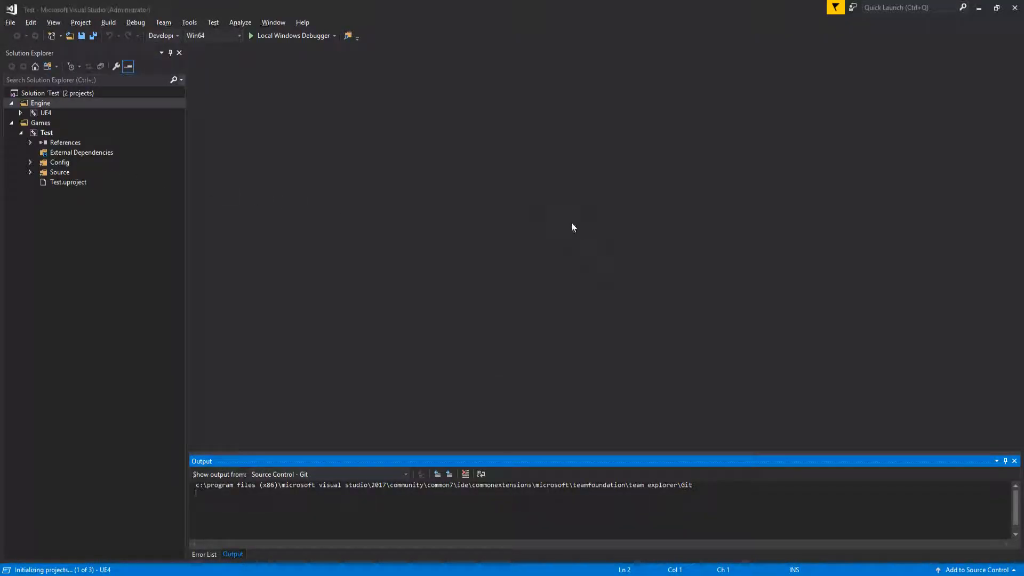
left_click(30, 172)
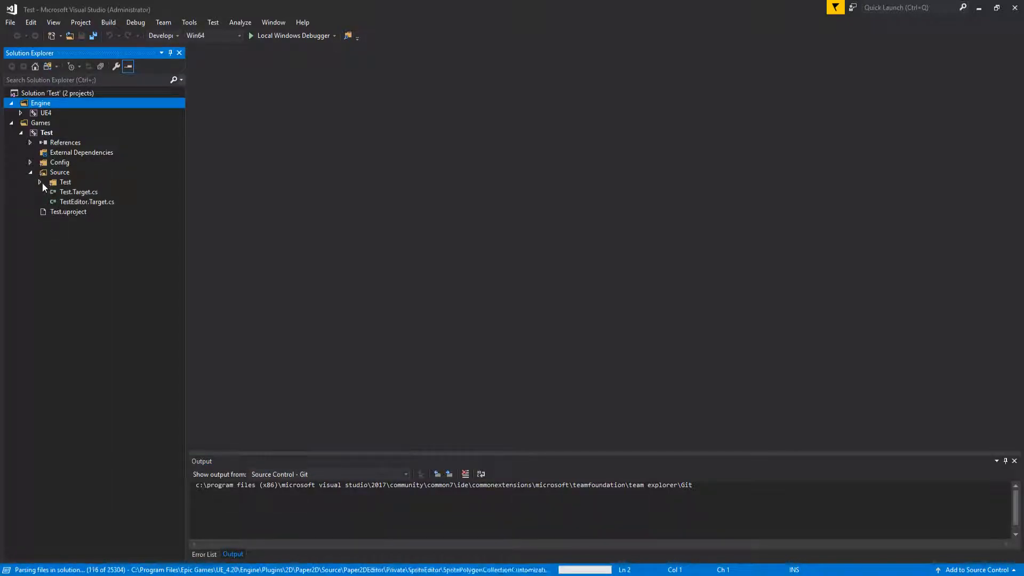
double_click(95, 222)
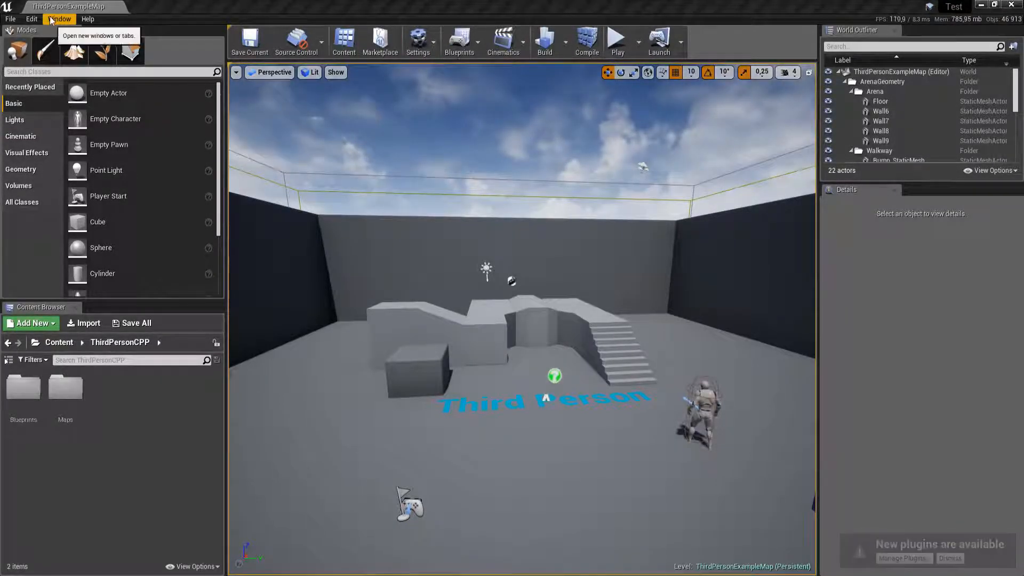
Open the Plugins window in the Unreal editor for the C++ project and look through the plugin categories
left_click(32, 19)
left_click(67, 188)
scroll(267, 300, "down", 10)
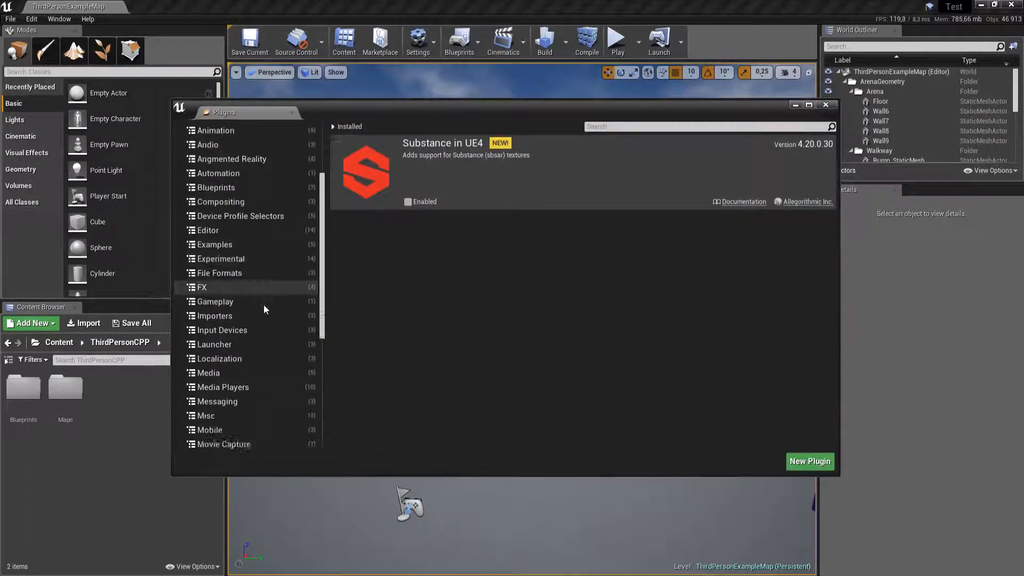
scroll(276, 296, "up", 4)
scroll(268, 275, "up", 4)
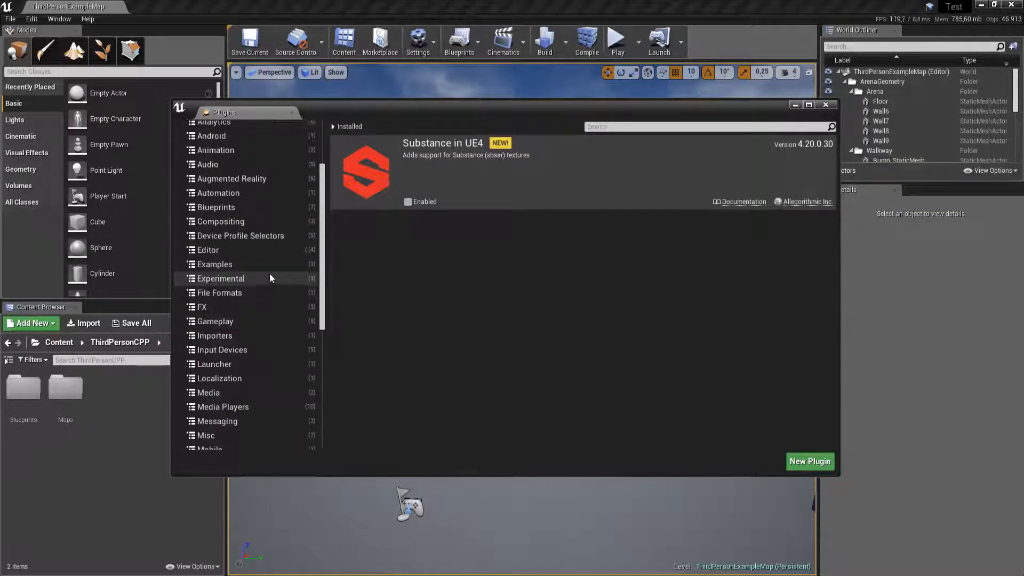
Close the Plugins window, play the level in the editor and enable the stat fps and stat unit displays
left_click(826, 104)
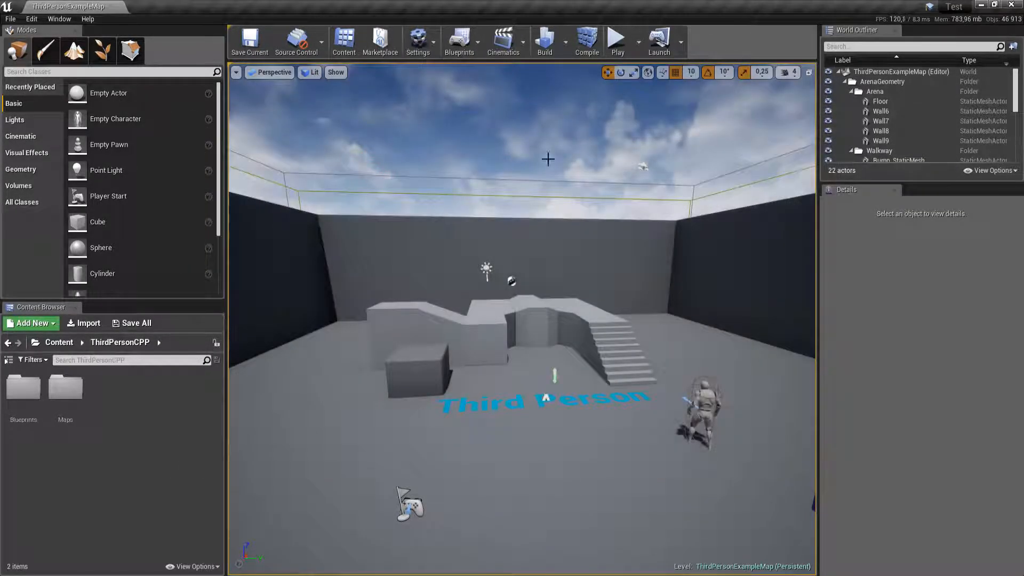
left_click(617, 40)
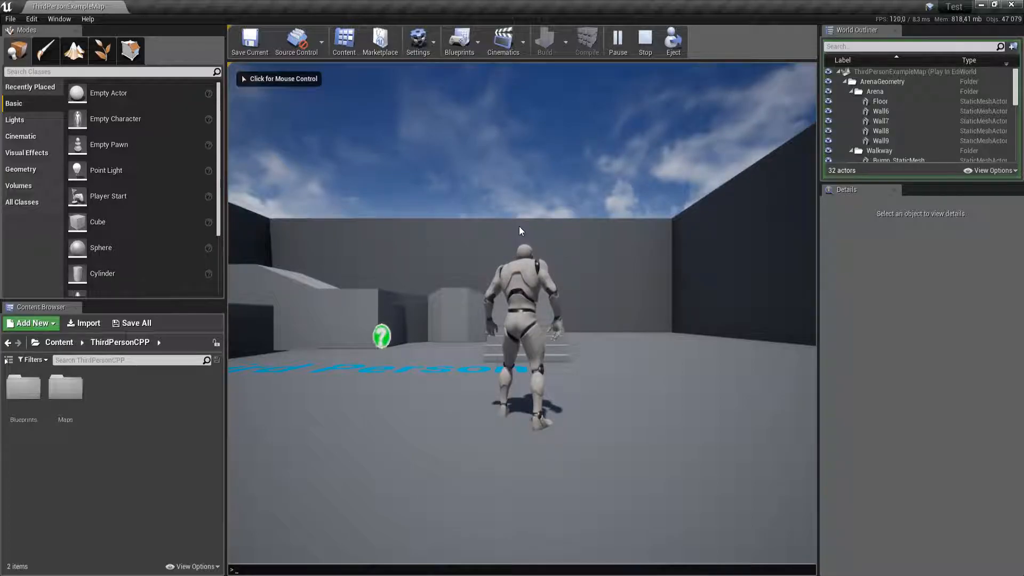
type("stat fps")
key("Return")
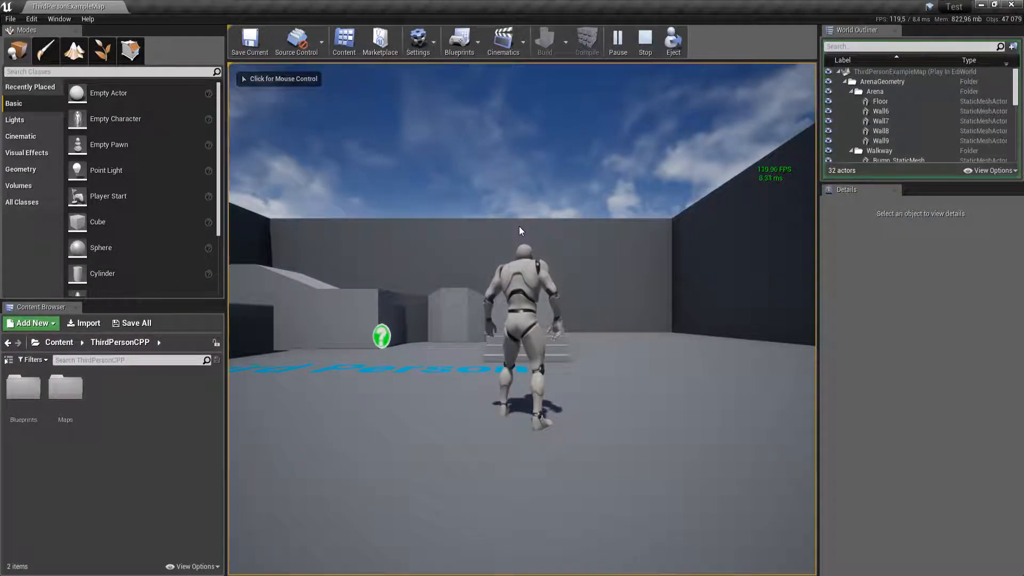
key("grave")
type("stat unit")
key("Return")
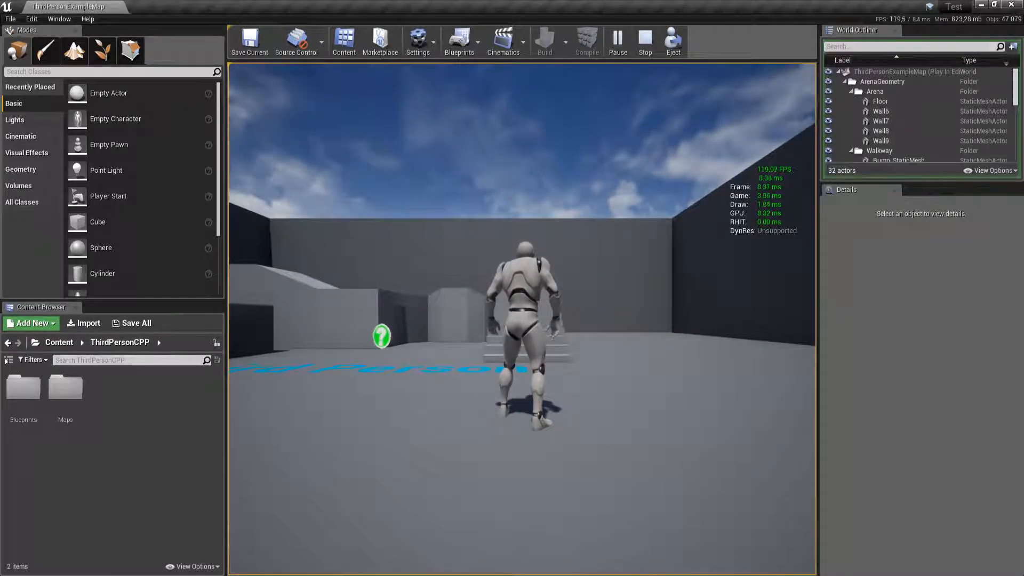
Play-test the character running and jumping in full screen, end the session and show the Content Browser's folder tree
left_click(519, 226)
key("F11")
key("w")
key("space")
key("s")
key("w")
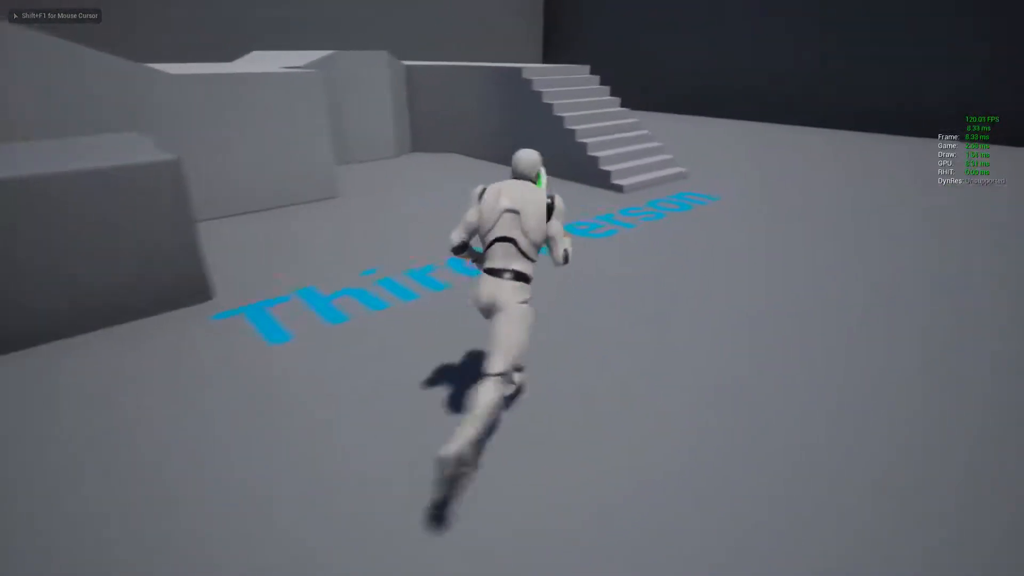
key("F11")
key("Escape")
right_click_drag(422, 207, 407, 215)
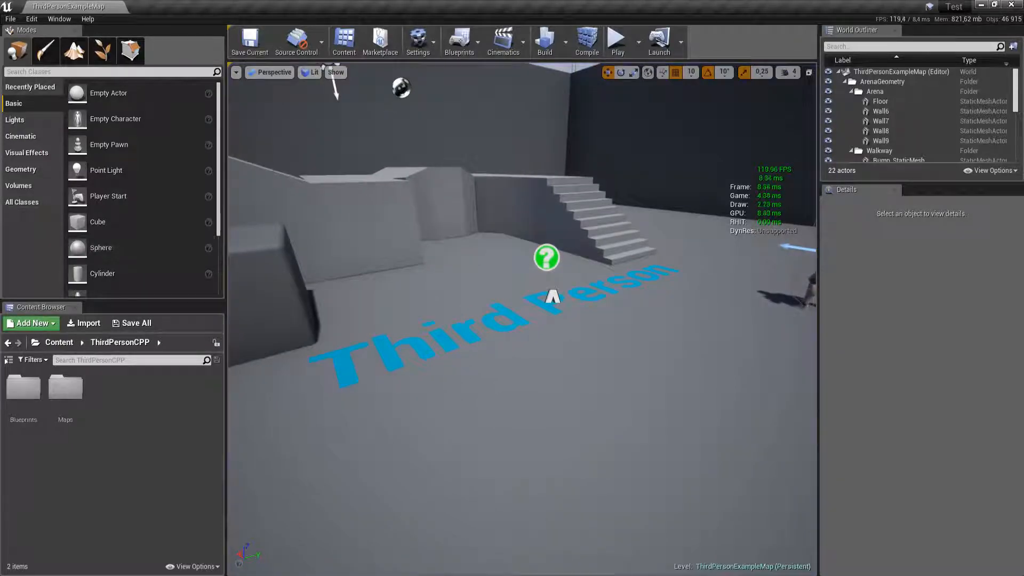
left_click(8, 361)
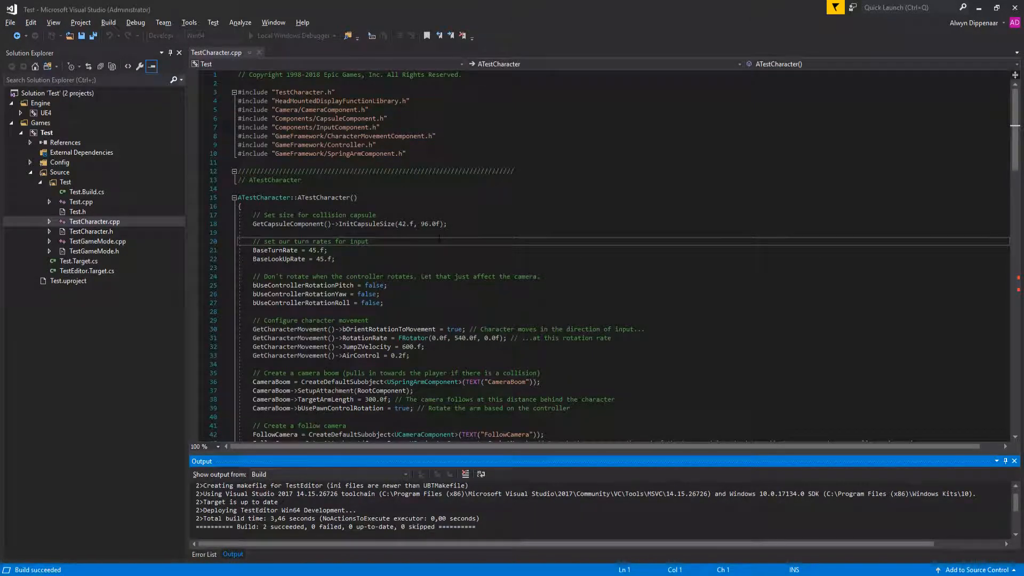
Minimize Visual Studio and the Epic Games Launcher, and open the Test project folder through the Unreal Projects shortcut
left_click(979, 7)
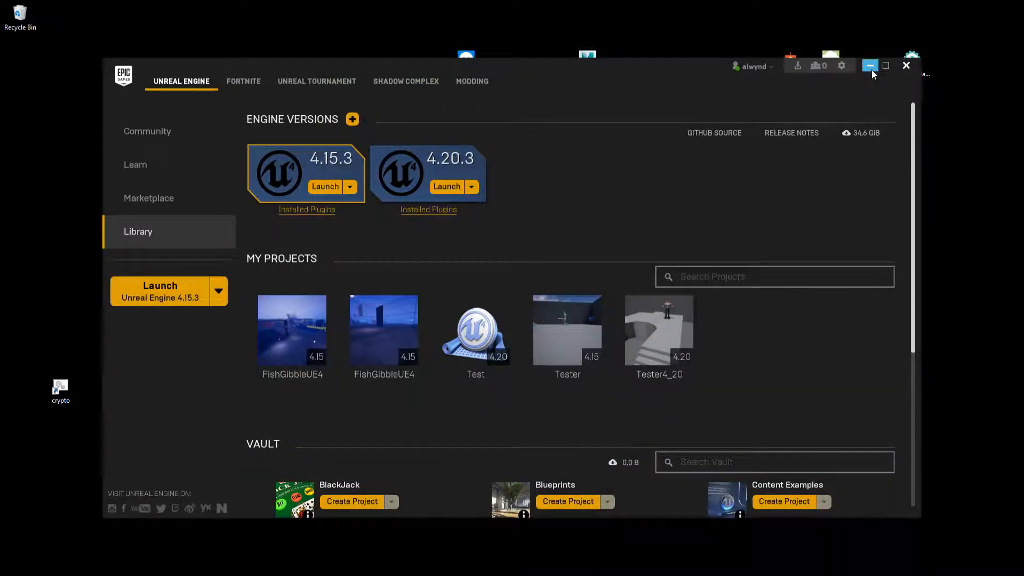
left_click(871, 66)
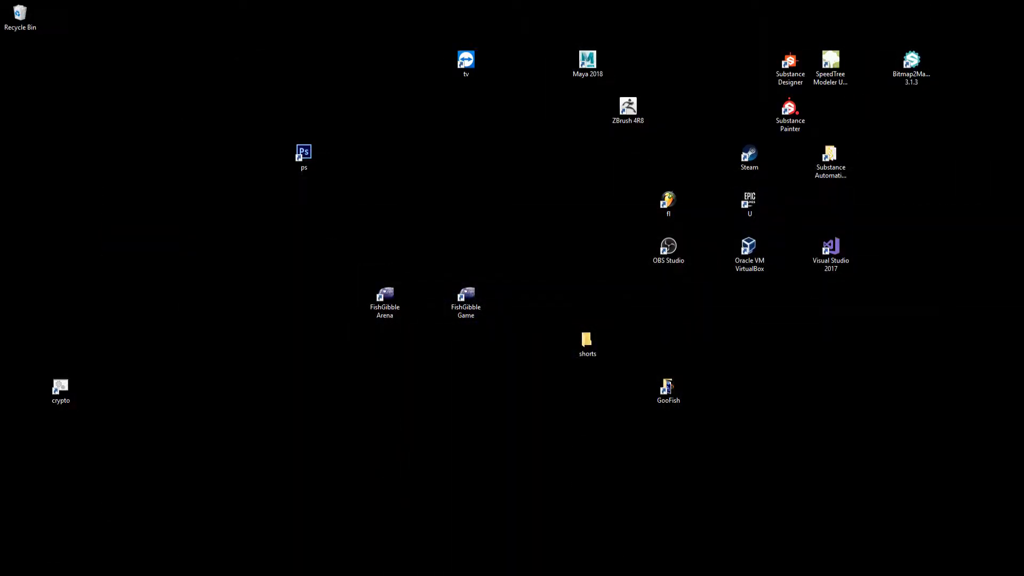
double_click(597, 344)
double_click(711, 328)
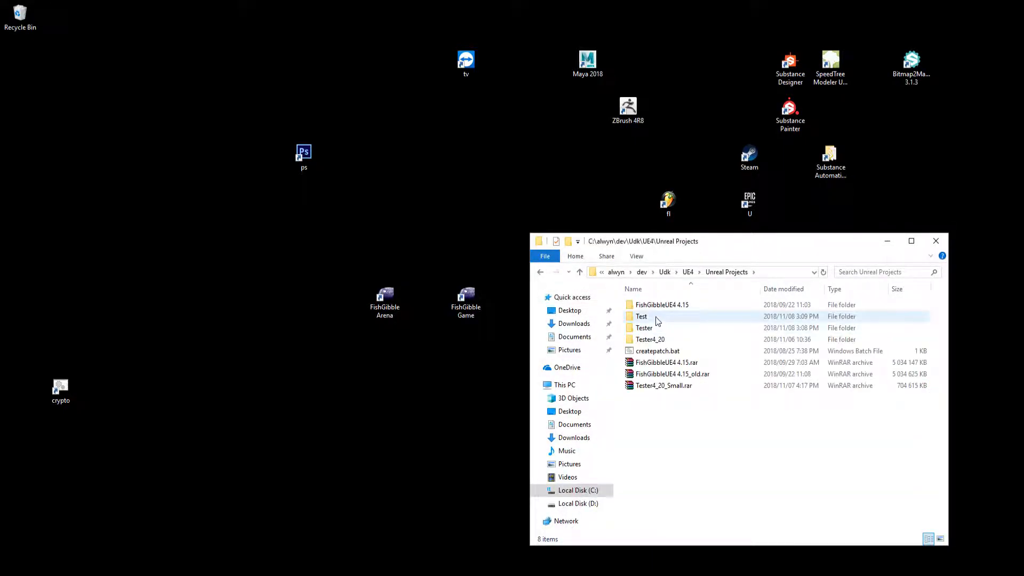
left_click(691, 316)
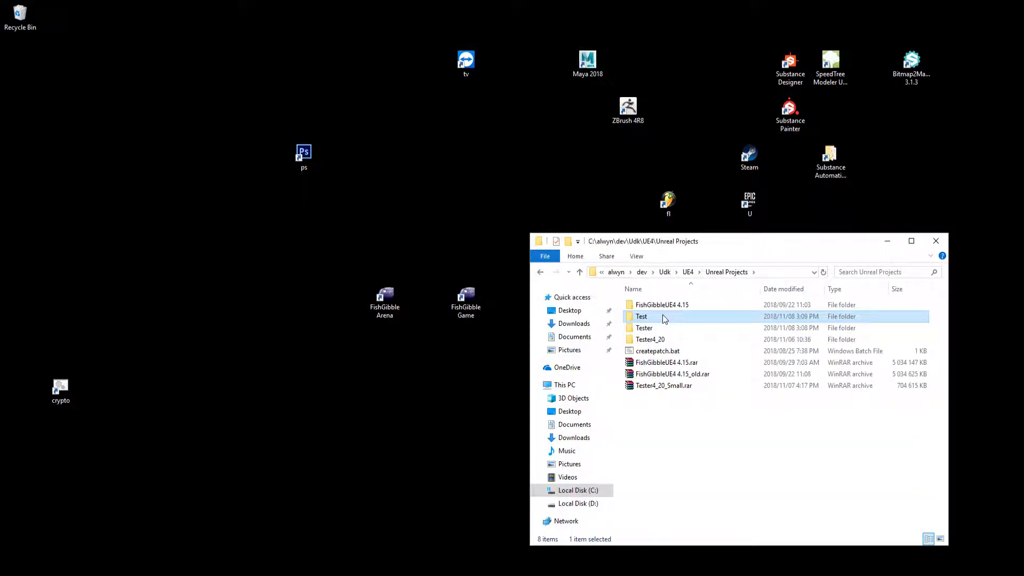
double_click(703, 318)
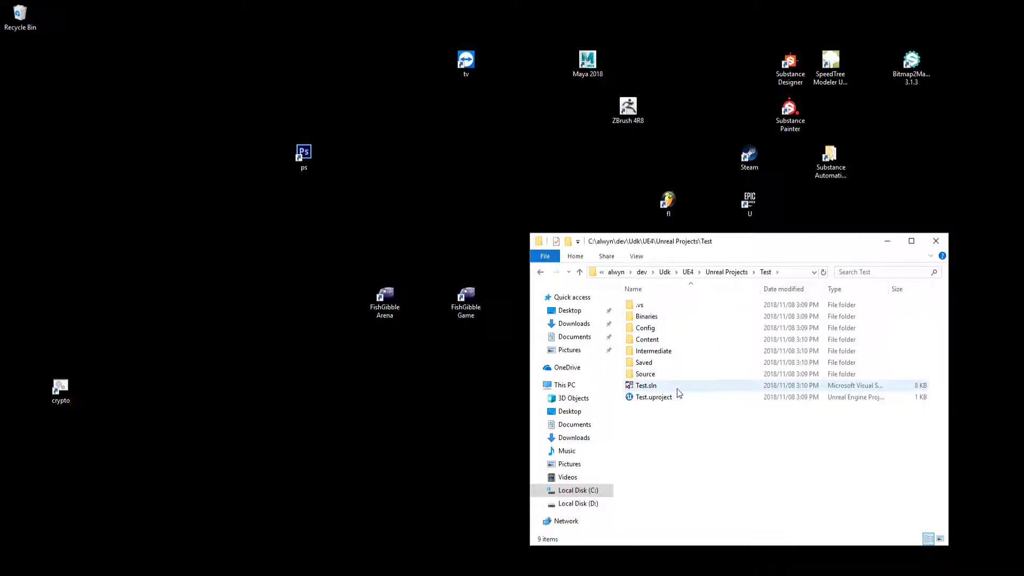
Create a folder named Plugins in the Test project folder and paste the copied HighMaterialsPlugin.rar into it
right_click(672, 433)
mouse_move(723, 405)
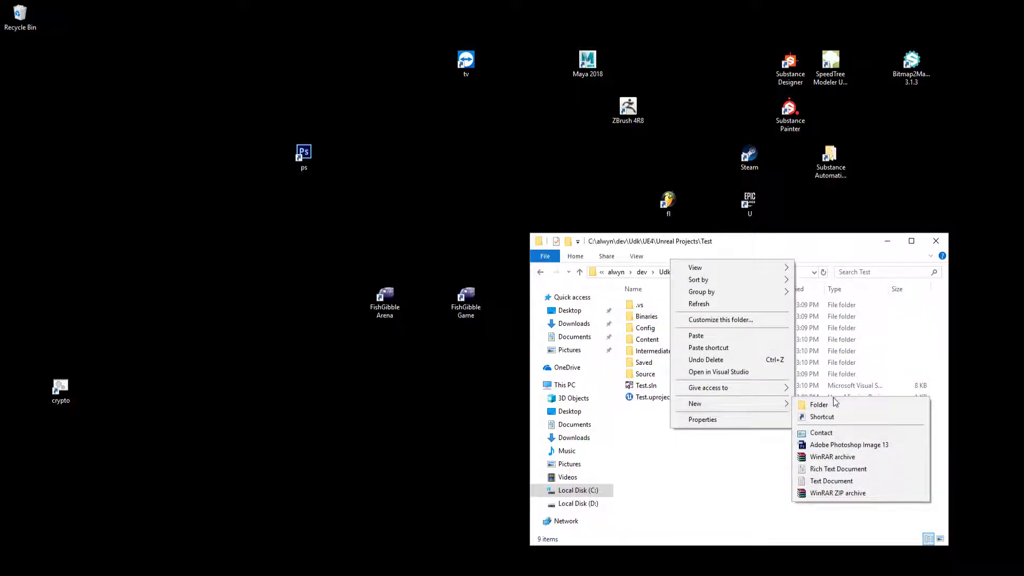
left_click(834, 396)
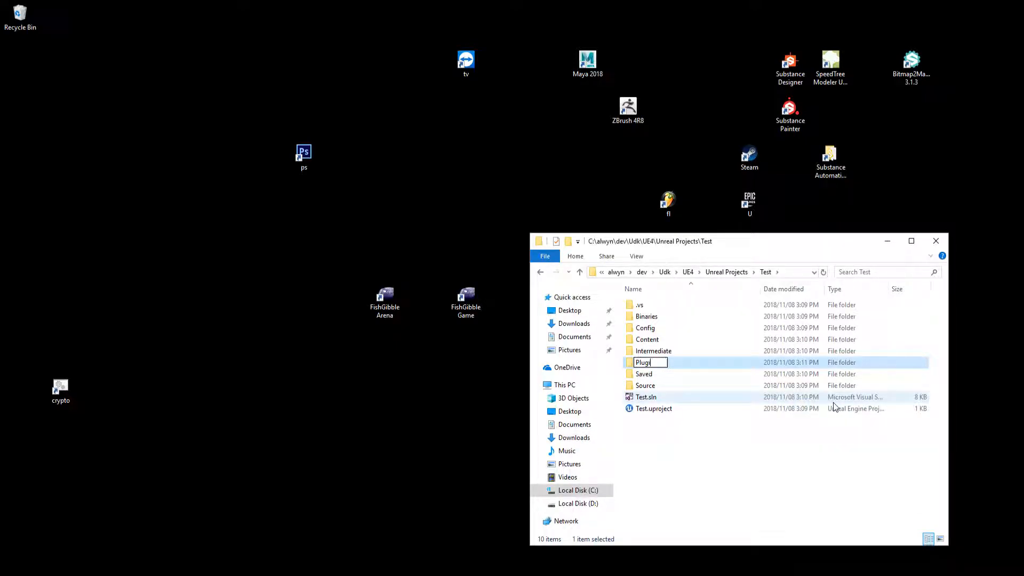
key("Return")
key("Return")
key("ctrl+v")
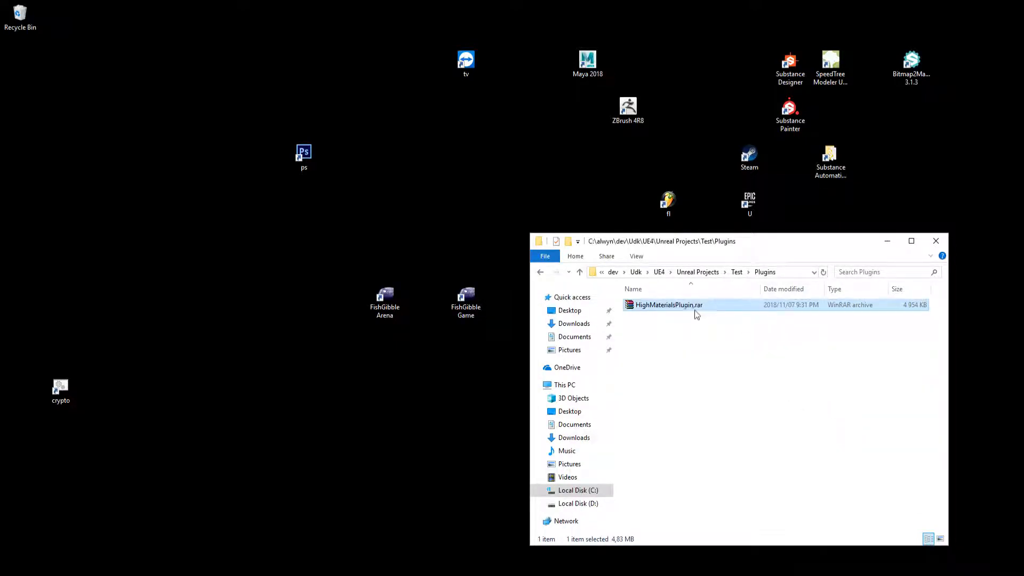
Extract HighMaterialsPlugin.rar in the Plugins folder, delete the archive and close the folder window
right_click(675, 307)
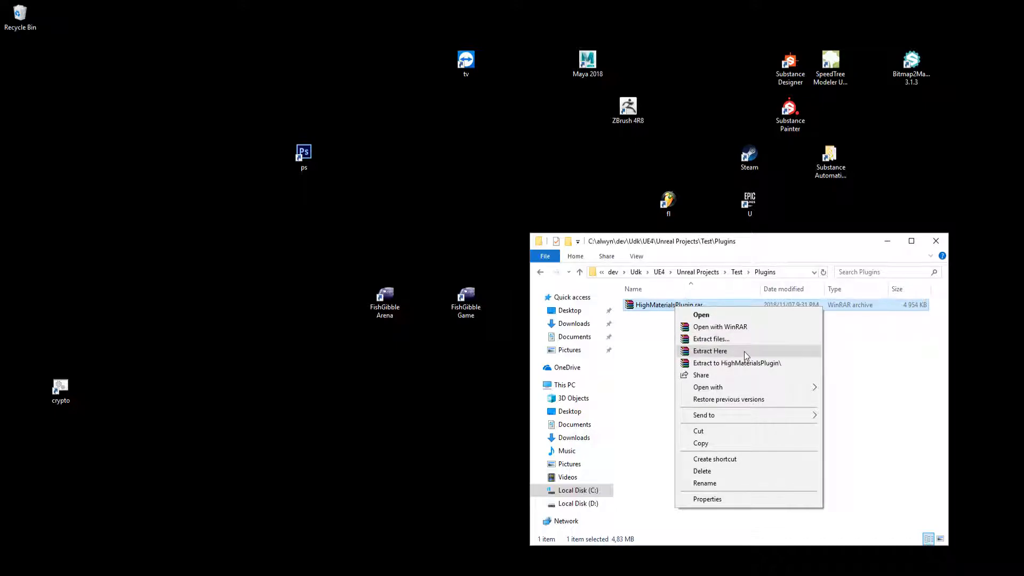
left_click(709, 351)
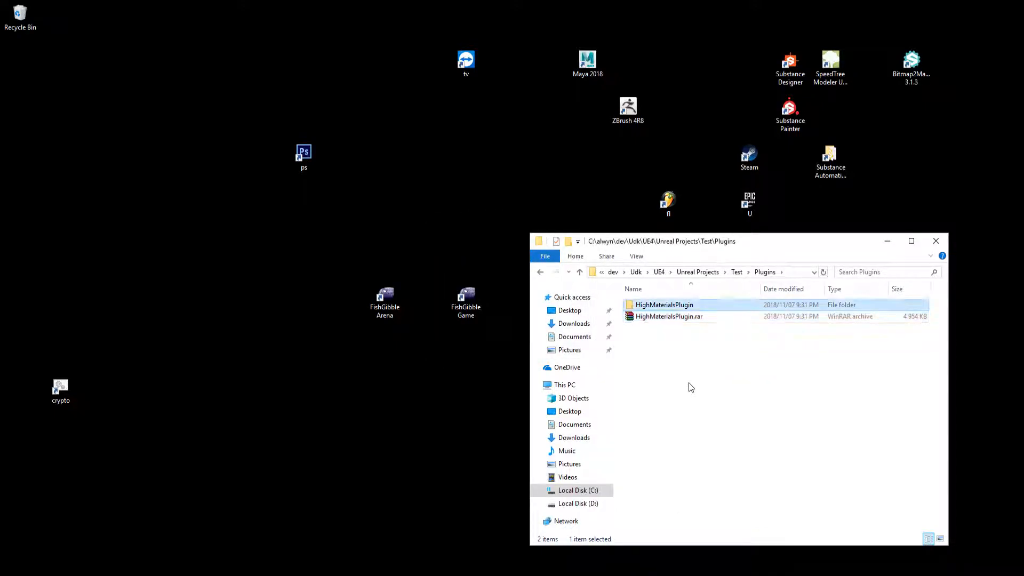
key("Delete")
left_click(936, 243)
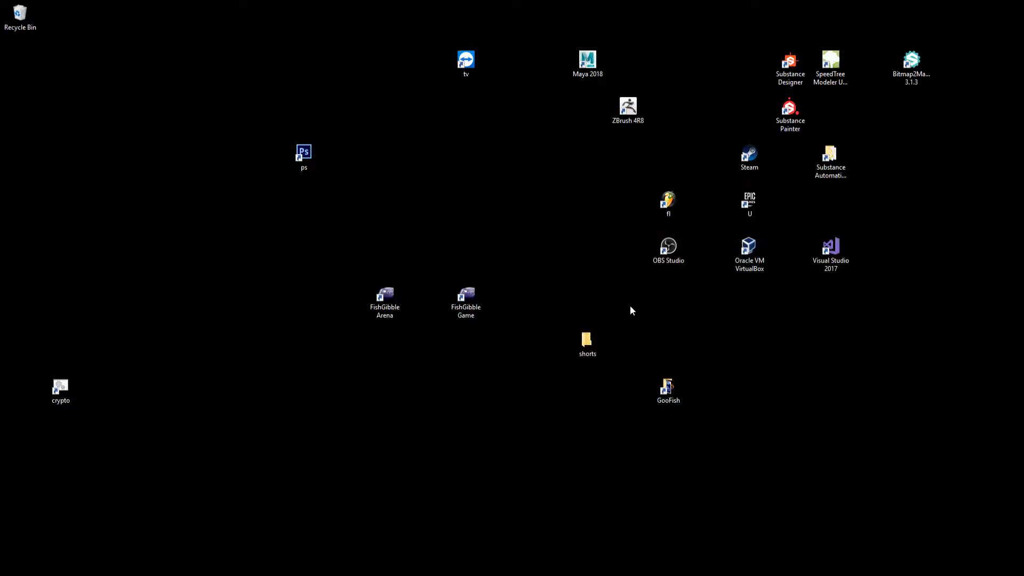
Open Test.uproject from the Test folder in Unreal Projects to reload the project with the new plugin
double_click(585, 346)
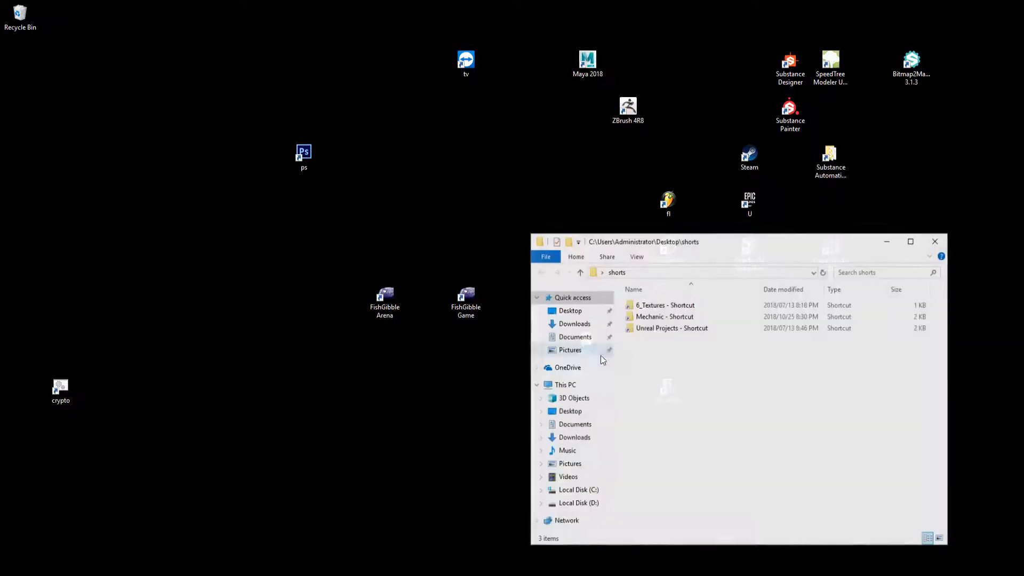
double_click(677, 326)
double_click(670, 317)
left_click(677, 412)
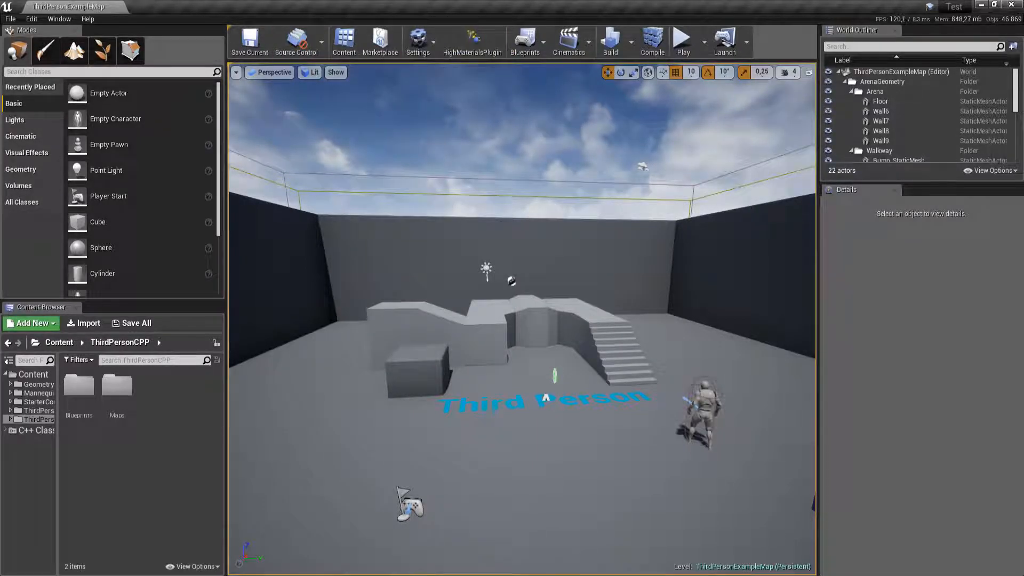
Check the project's own plugin category in the Plugins window, then close the window
left_click(27, 19)
left_click(88, 183)
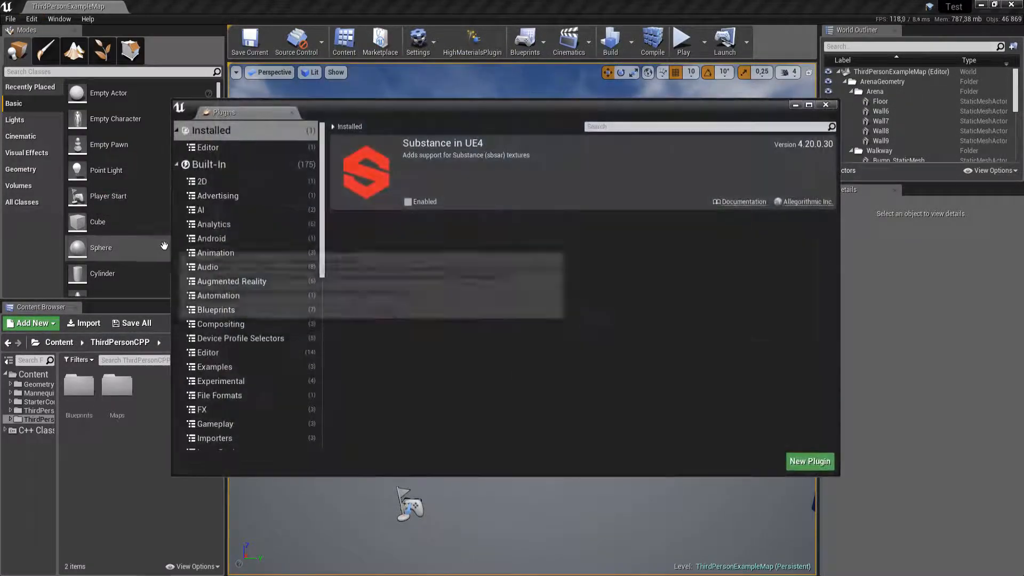
scroll(251, 363, "down", 6)
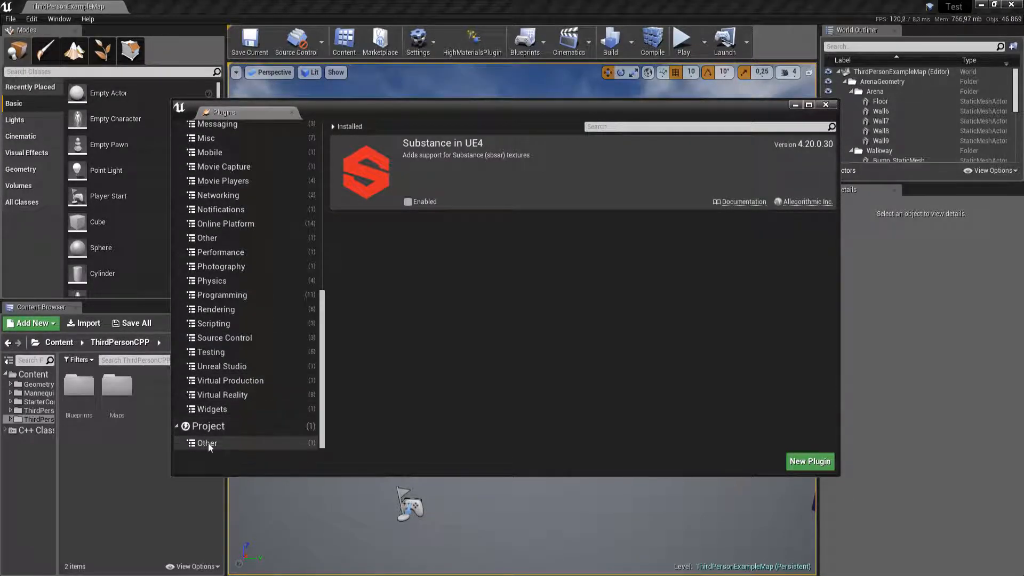
left_click(826, 104)
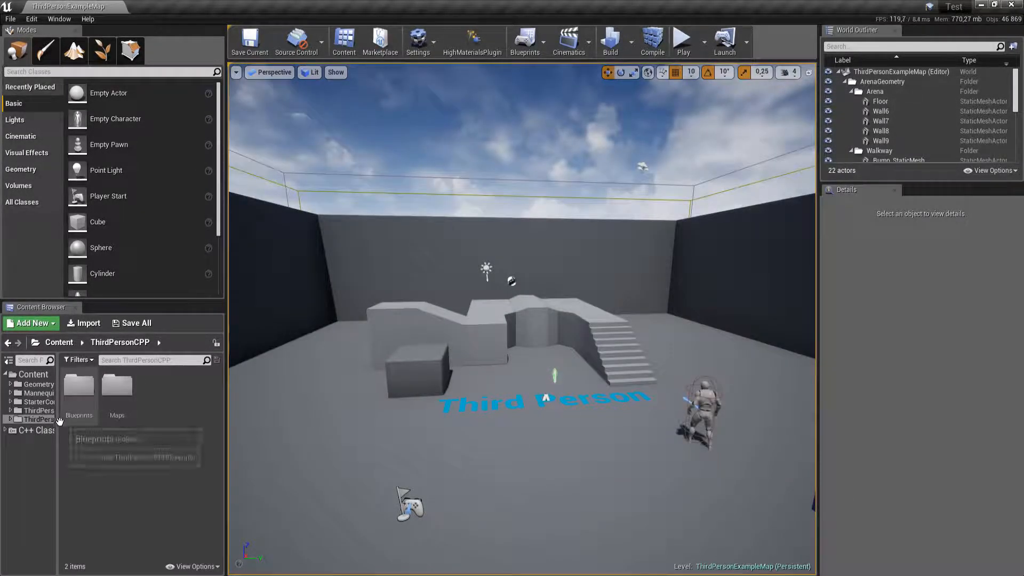
Widen the Content Browser's folder tree and enable Show Plugin Content
left_click_drag(59, 439, 101, 441)
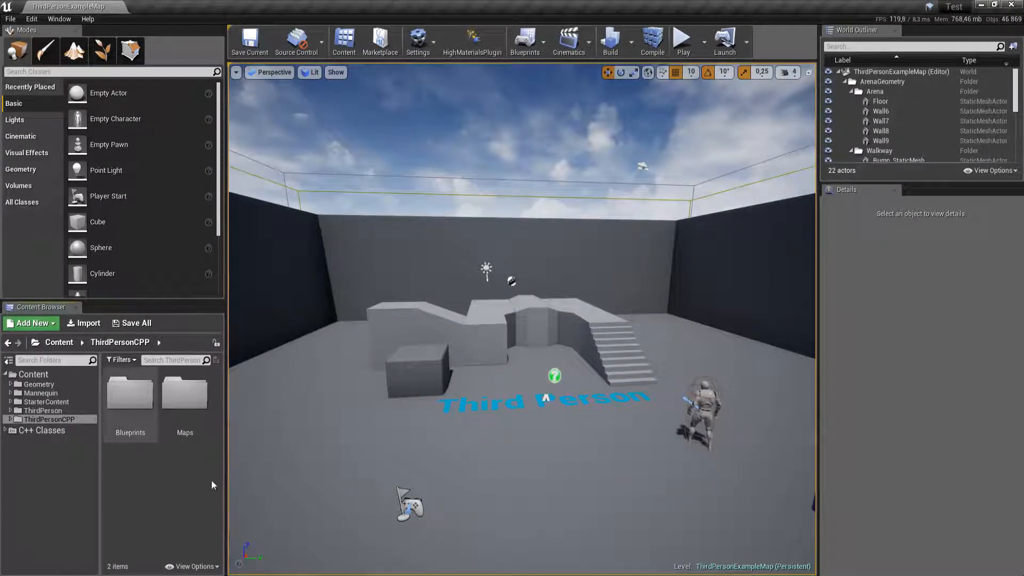
left_click(192, 567)
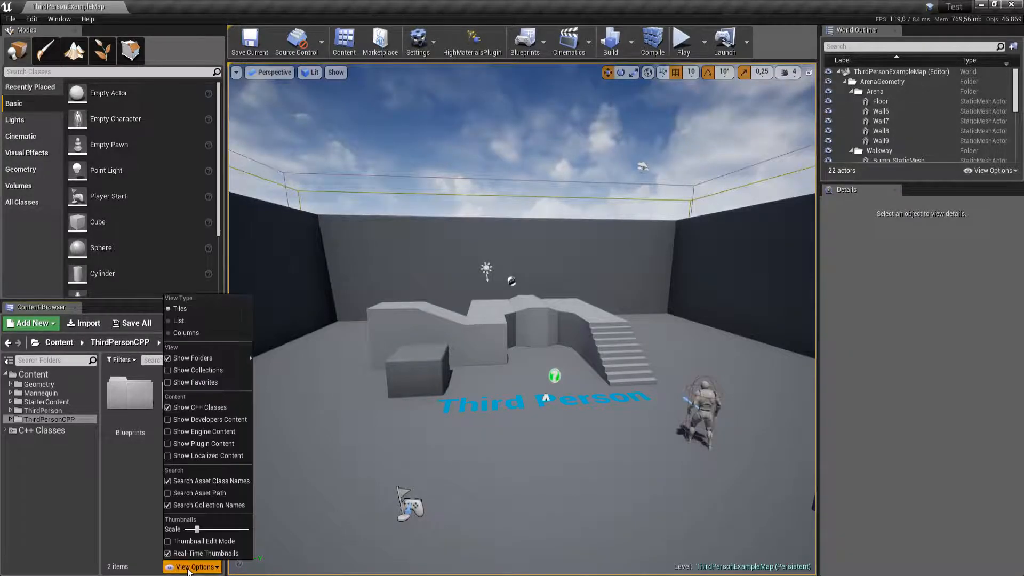
left_click(203, 443)
Copy the materials folder from HighMaterialsPlugin Content into the project's Content folder
left_click(6, 443)
left_click(39, 452)
left_click_drag(33, 455, 35, 376)
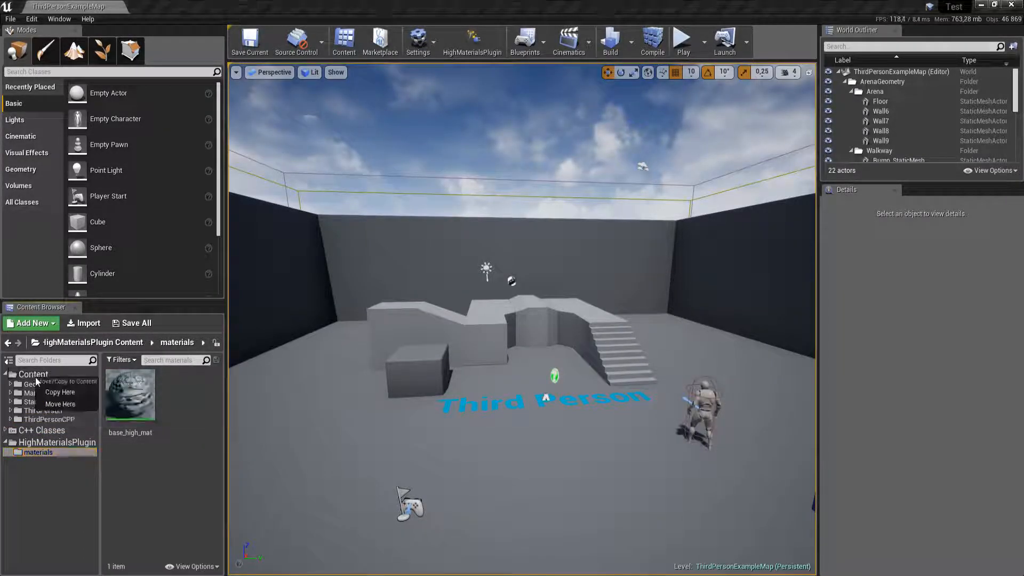
left_click(67, 392)
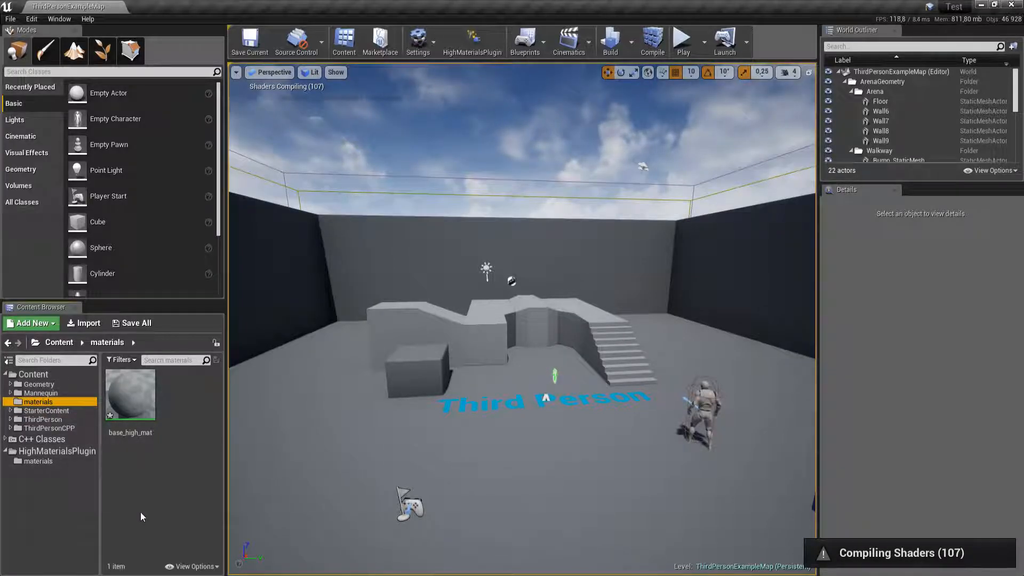
Turn off Show Plugin Content in the Content Browser
left_click(191, 566)
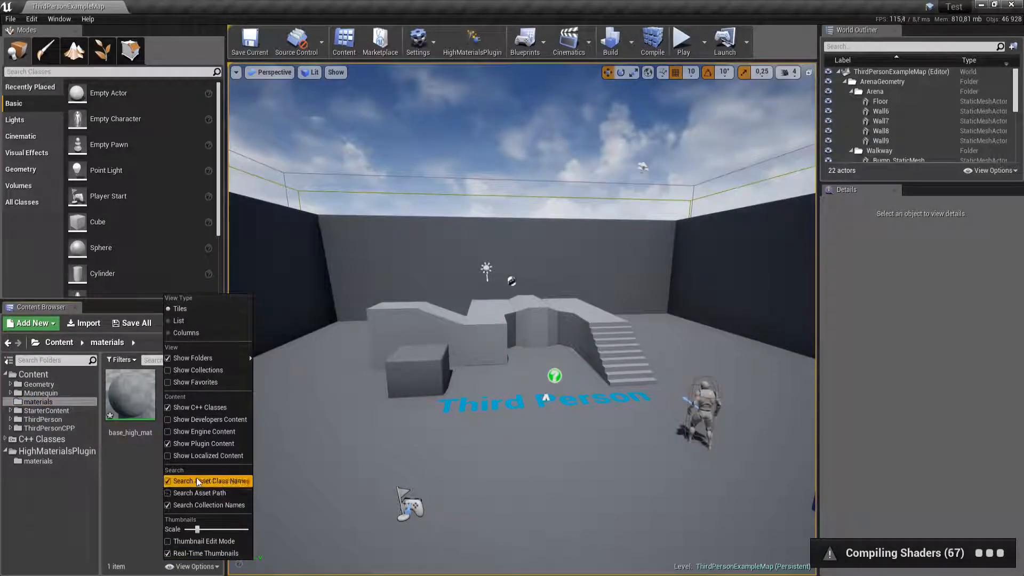
left_click(205, 444)
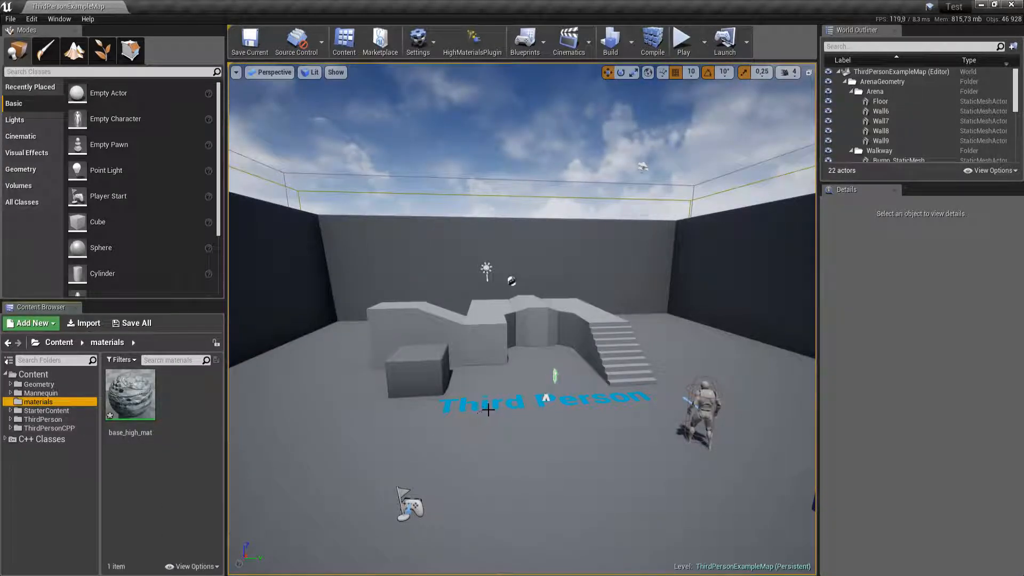
mouse_move(513, 331)
right_mouse_down()
mouse_move(504, 330)
mouse_move(517, 337)
right_mouse_up()
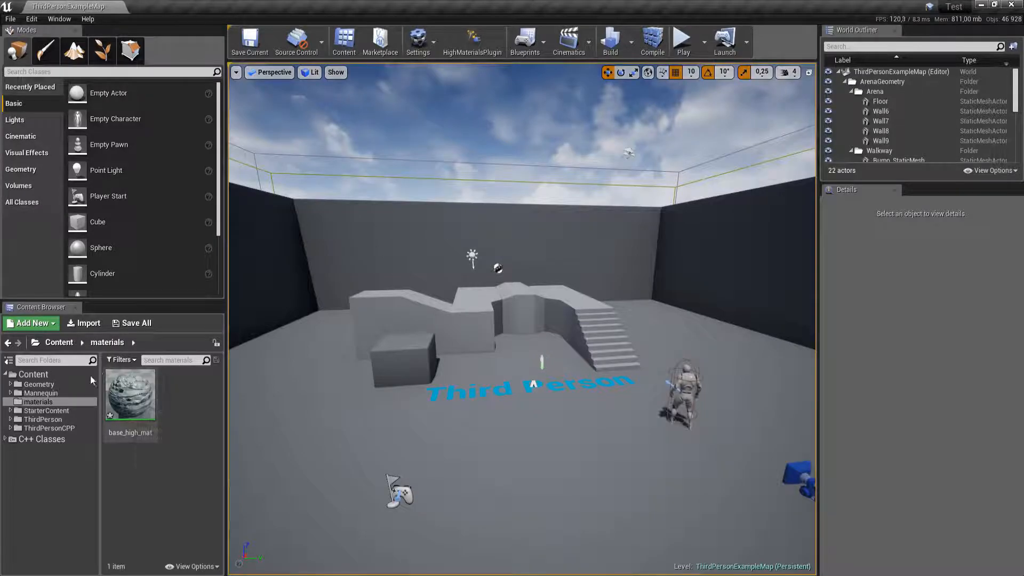
Examine the texture parameter nodes of base_high_mat in the Material Editor, close it and show the root Content folder
left_click(149, 395)
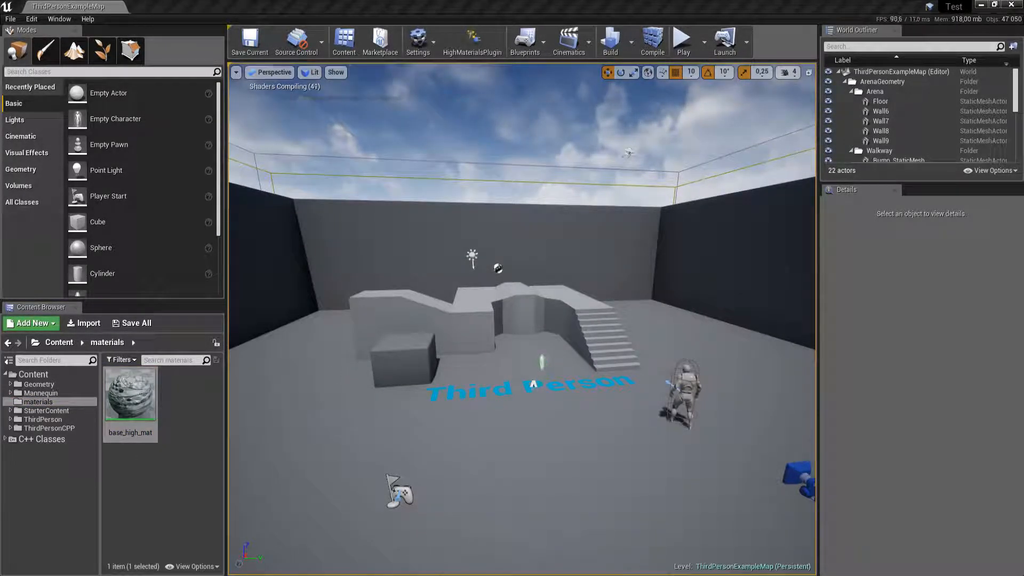
left_click_drag(0, 134, 526, 95)
double_click(526, 95)
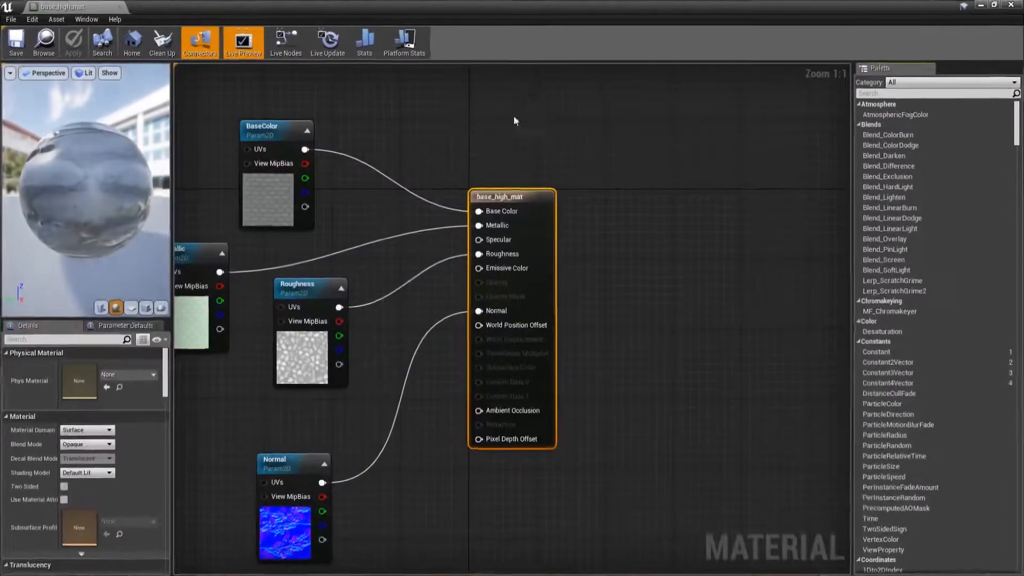
right_click_drag(440, 147, 699, 156)
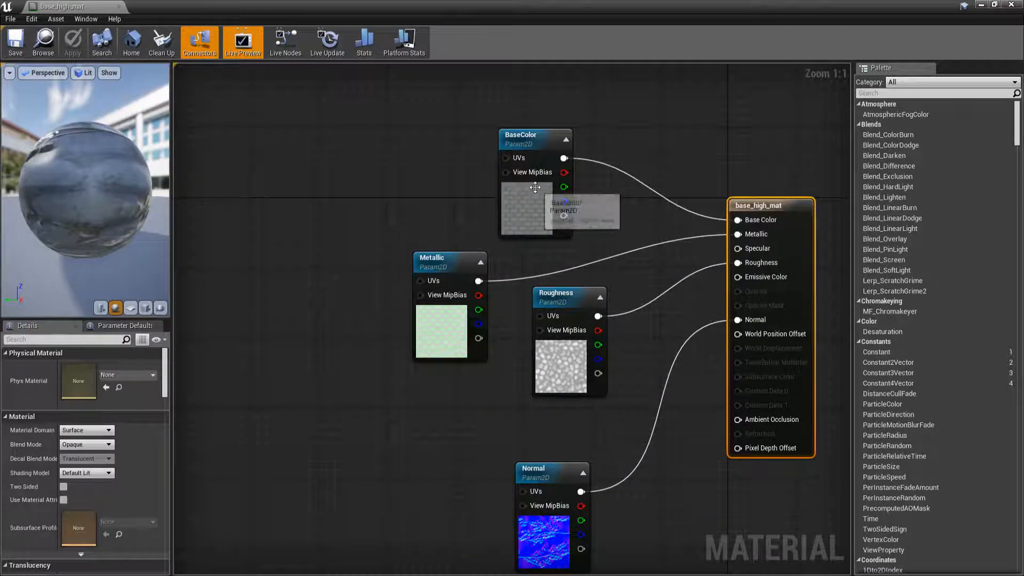
left_click(1012, 5)
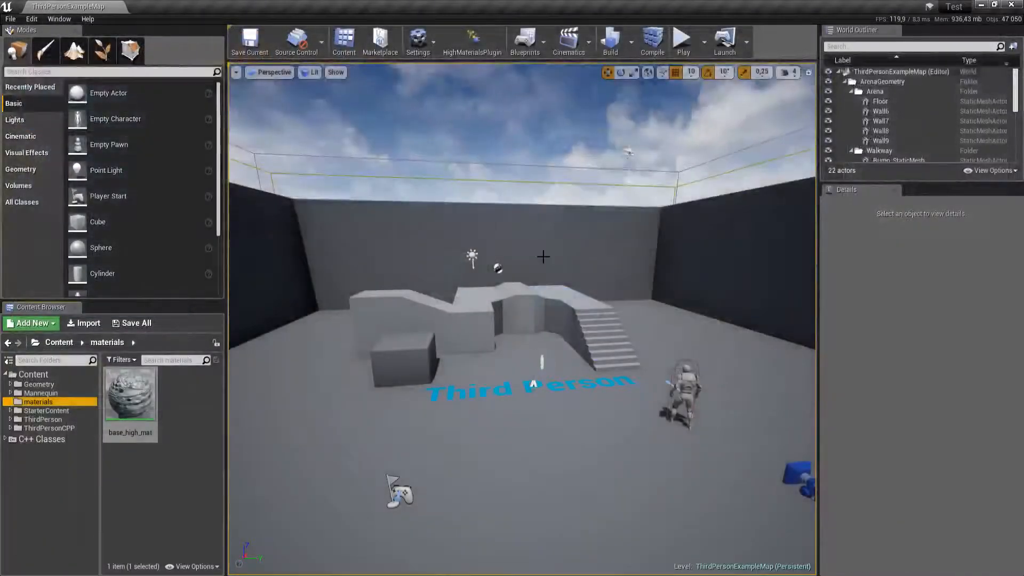
left_click(33, 374)
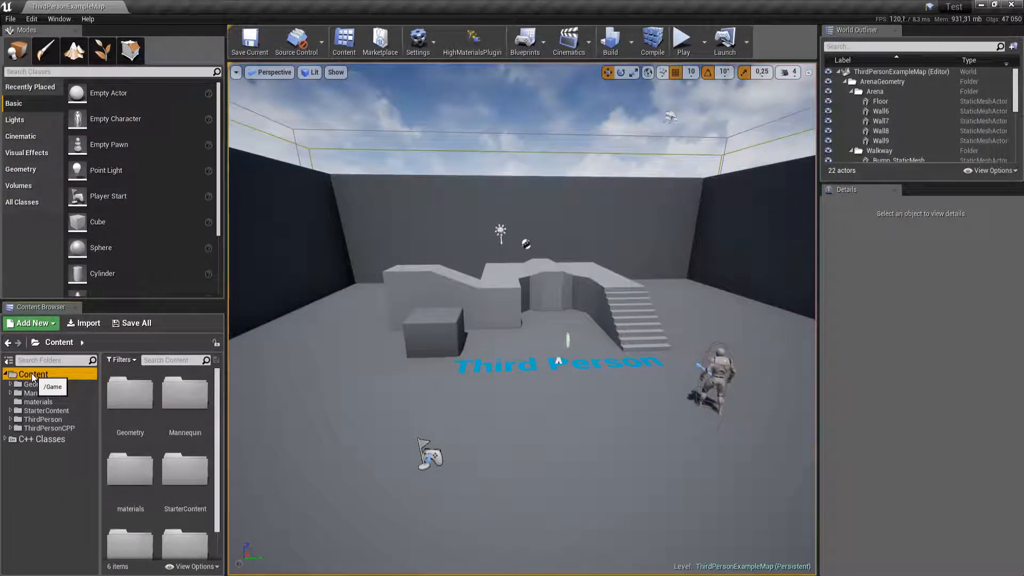
Create a new folder named test inside Content/Geometry/Meshes
right_click(33, 375)
double_click(39, 385)
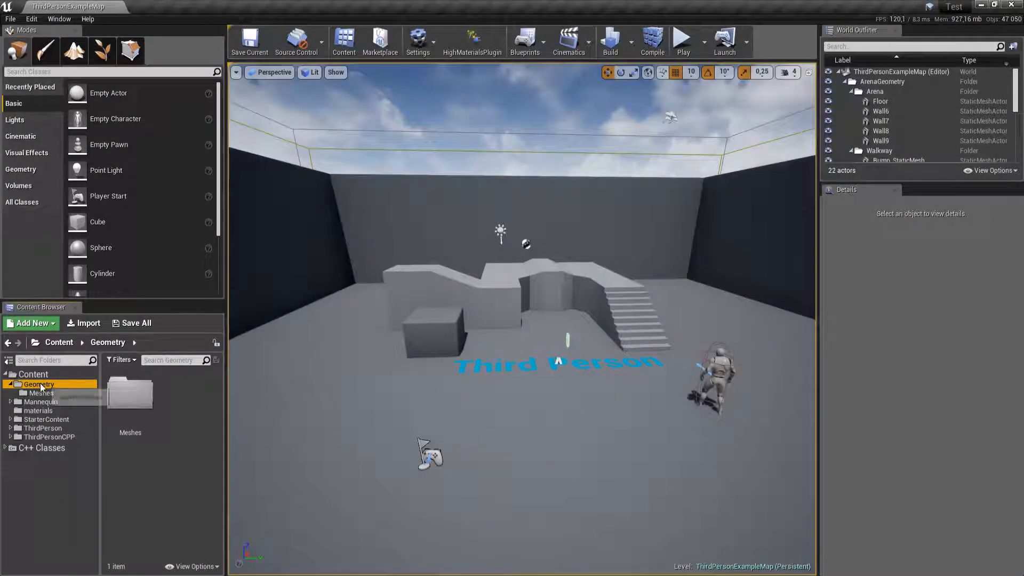
left_click(42, 393)
right_click(45, 394)
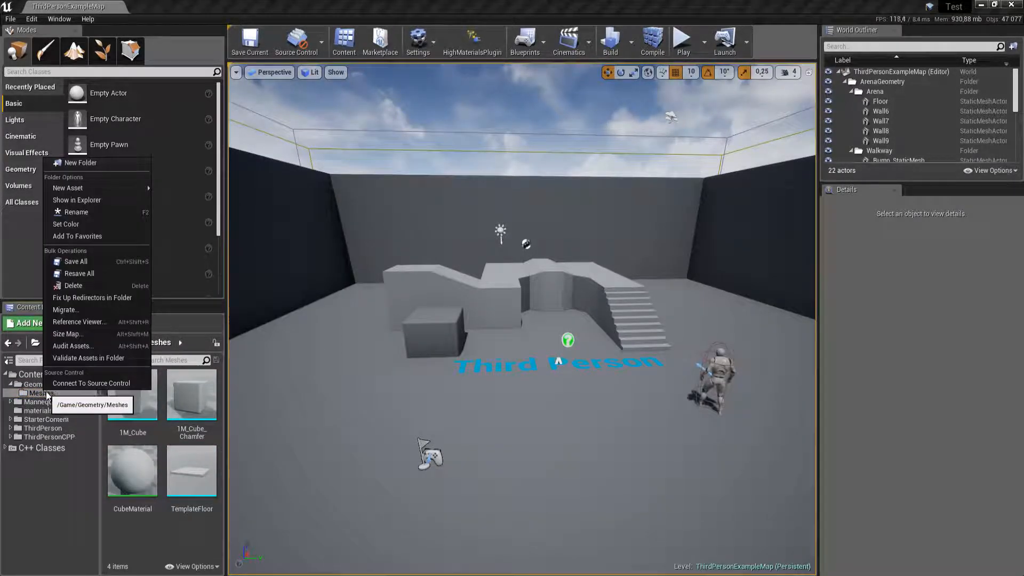
left_click(80, 163)
type("test")
key("Return")
Switch to the File Explorer window showing the Maya assets folder
key("alt+Tab")
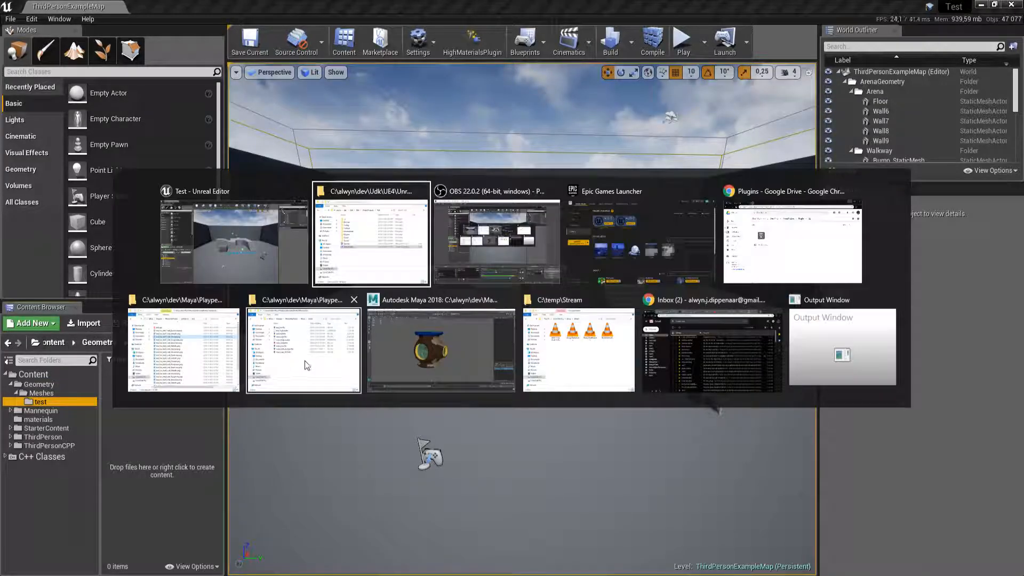
key("alt+Tab")
key("alt+Tab")
key("alt+Tab")
key("alt+Tab")
key("alt+Tab")
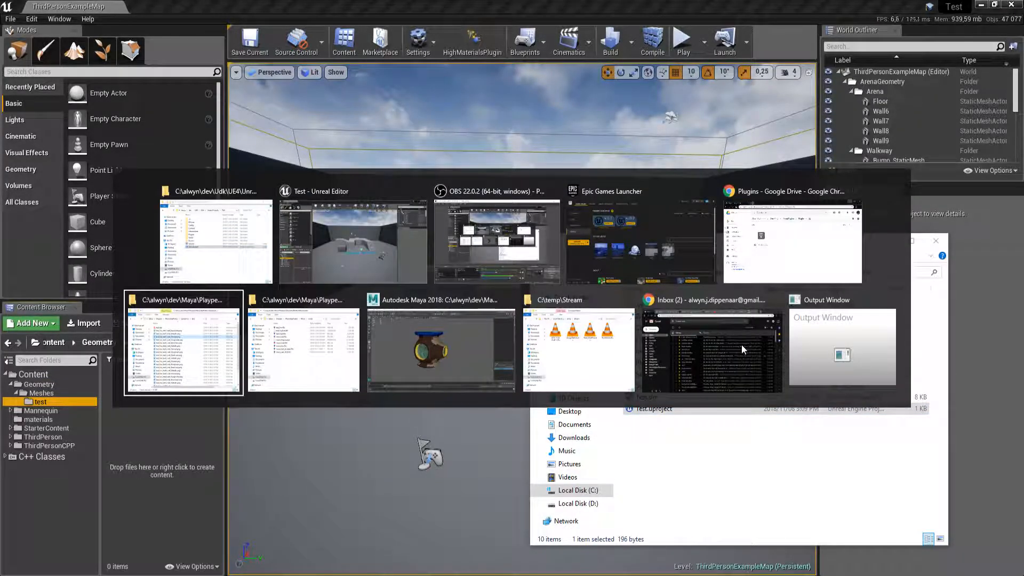
key("alt+Tab")
key("alt+Tab")
key("alt+Tab")
key("alt+Tab")
key("alt+Tab")
key("alt+Tab")
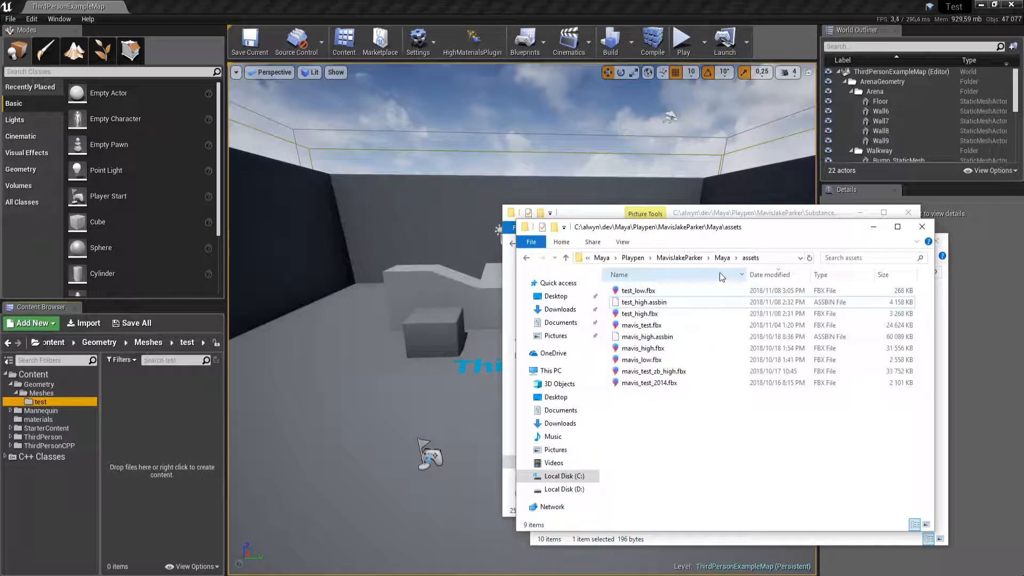
Bring test_low.fbx from the assets folder into the Content Browser's test folder and return to the FBX import options
left_click(683, 291)
left_click(687, 301)
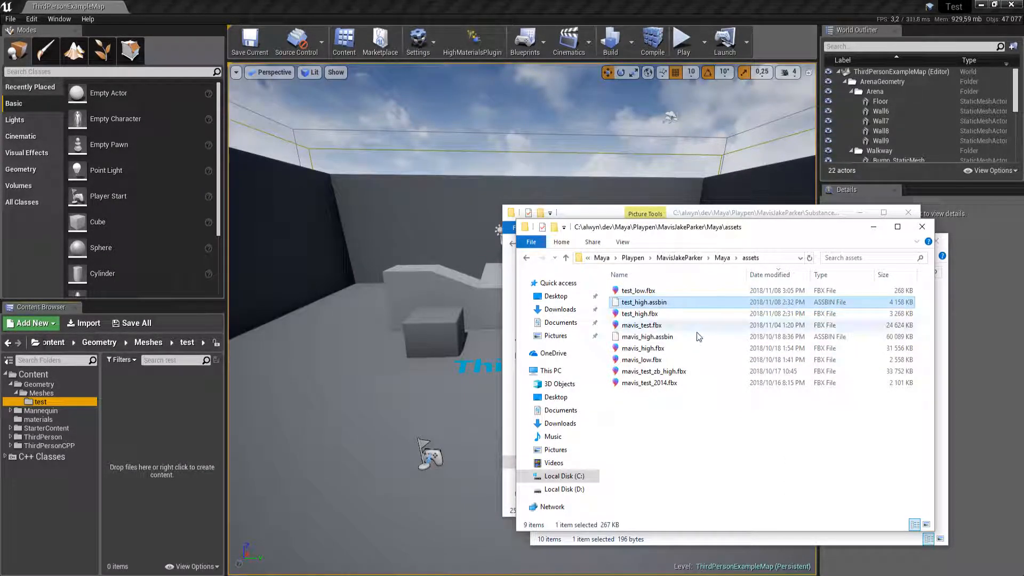
left_click(669, 290)
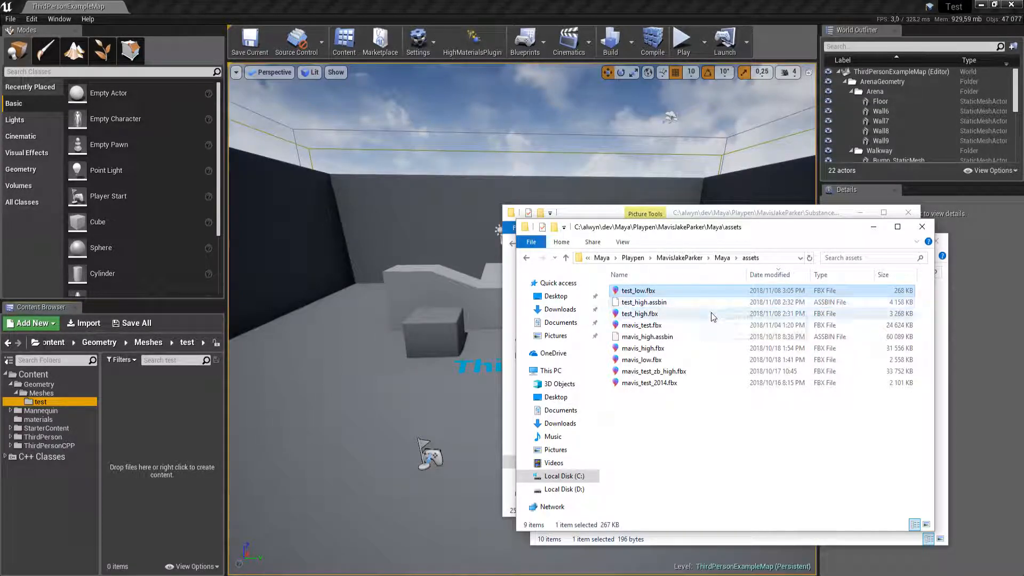
left_click_drag(638, 291, 141, 403)
key("alt+Tab")
key("alt+Tab")
key("alt+Tab")
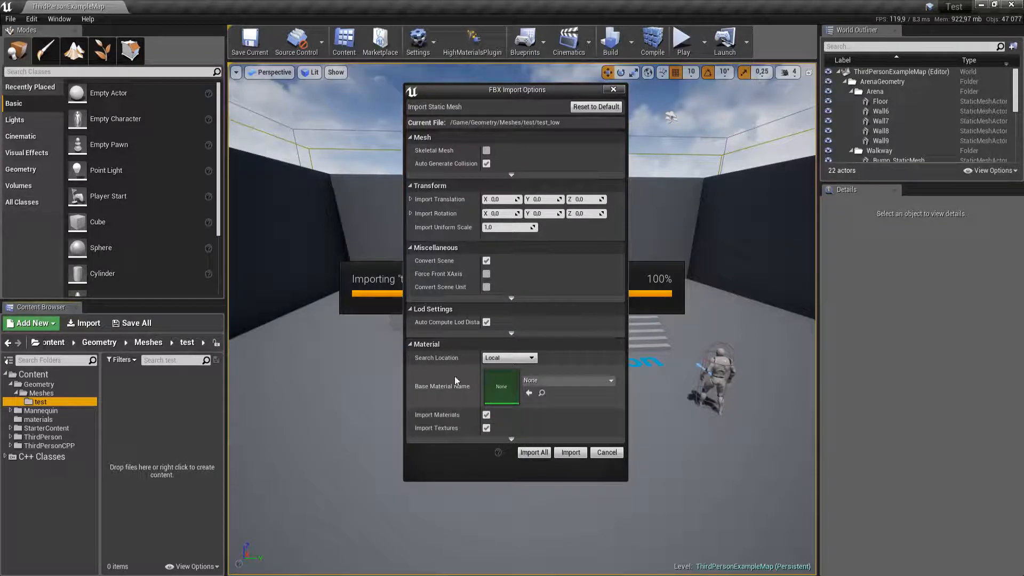
Import test_low with Combine Meshes and Import Mesh LODs enabled and Static Mesh LODGroup set to SmallProp
left_click(511, 174)
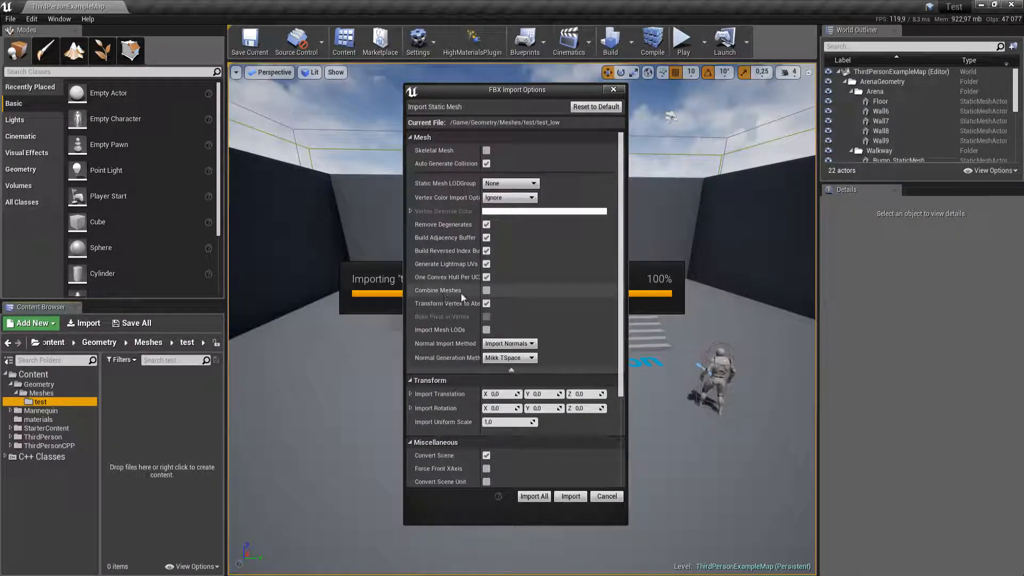
left_click(485, 291)
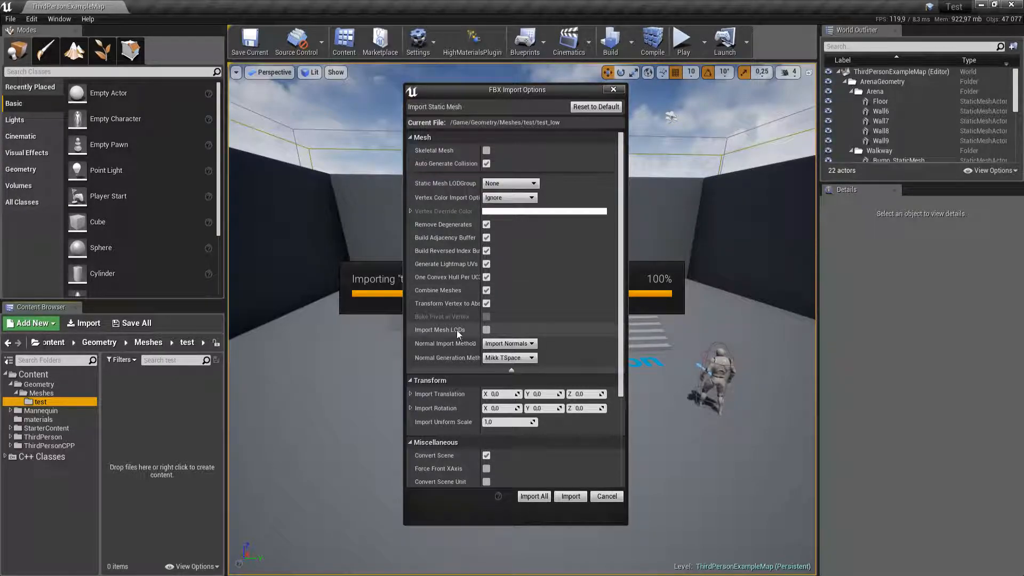
left_click(487, 330)
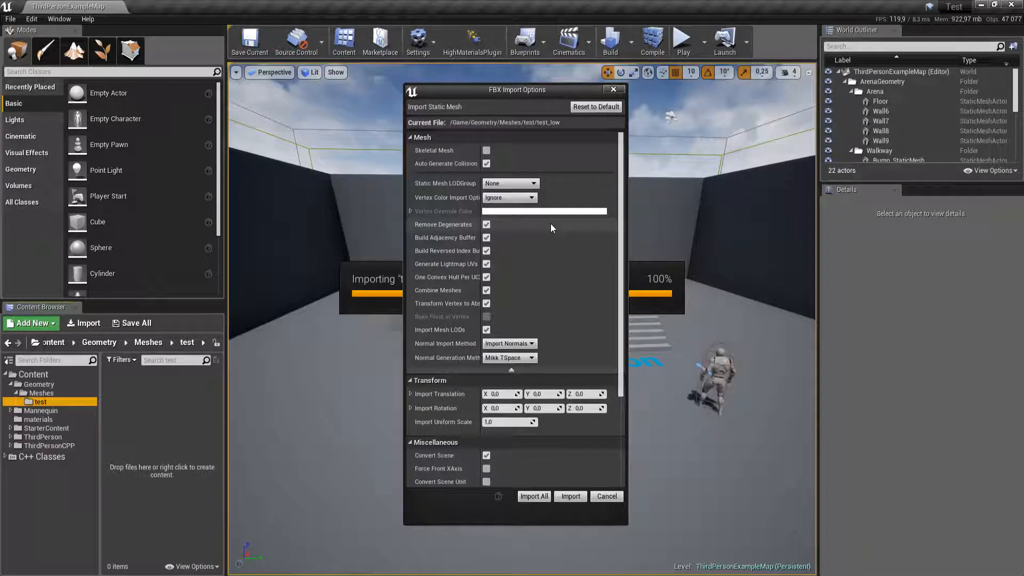
left_click(499, 184)
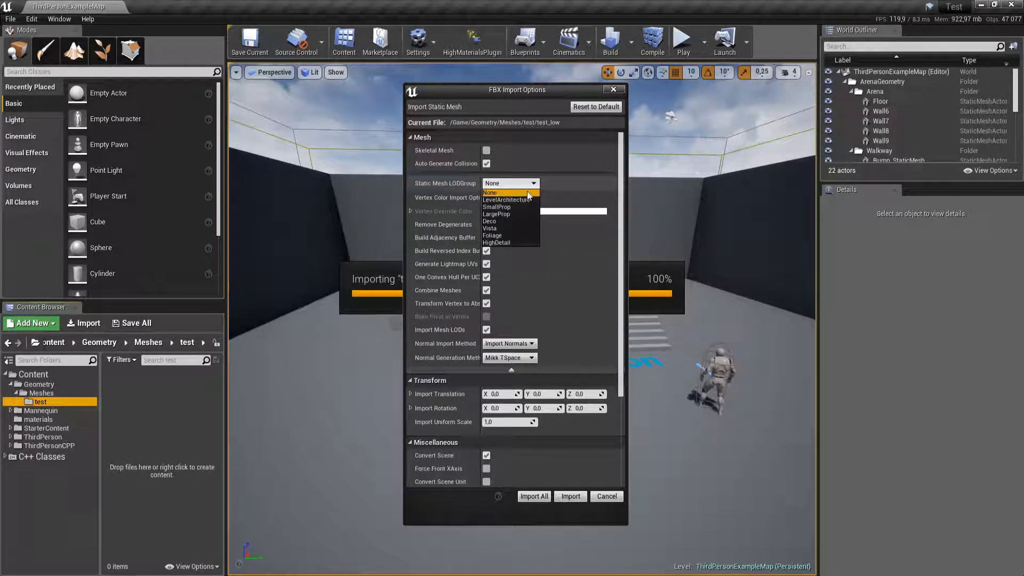
left_click(504, 206)
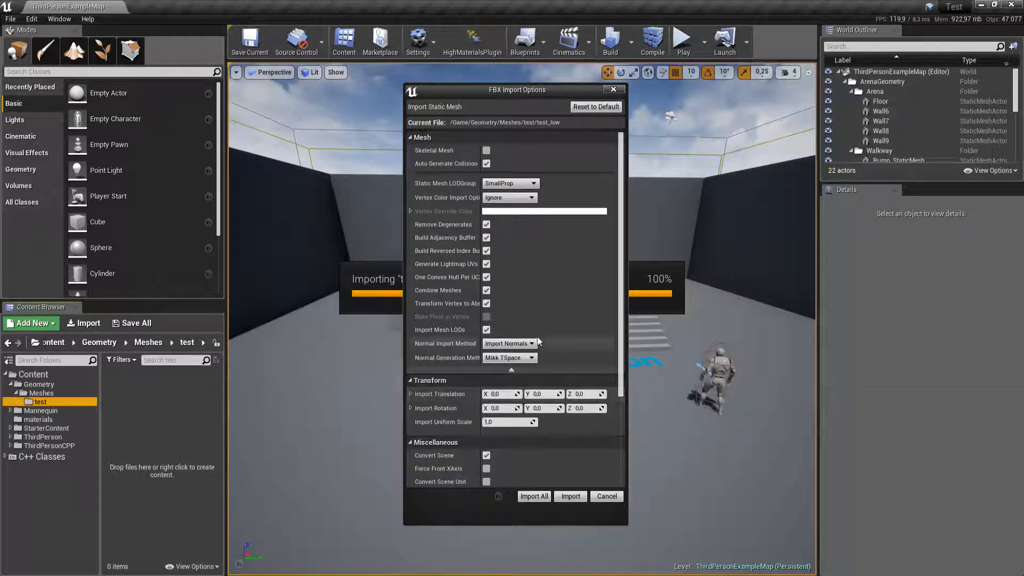
left_click(513, 183)
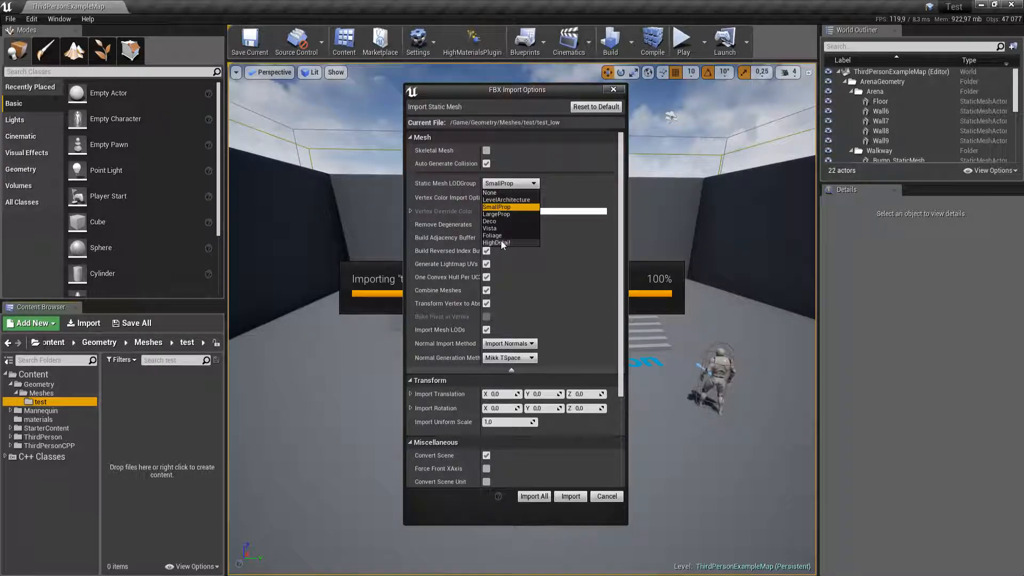
left_click(509, 186)
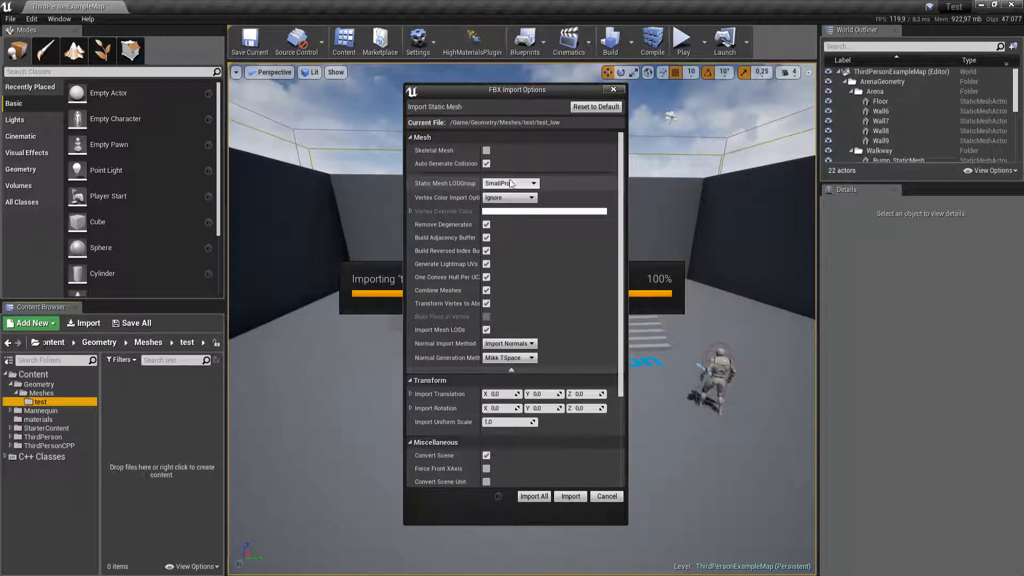
left_click(571, 497)
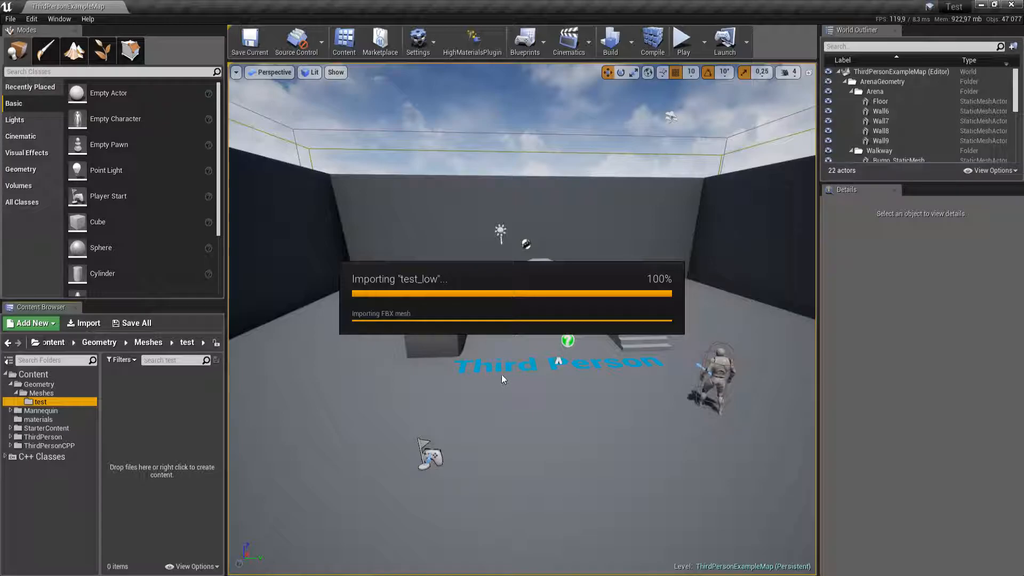
Save all the imported assets and look through the materials and textures in the test folder
right_click_drag(422, 373, 403, 357)
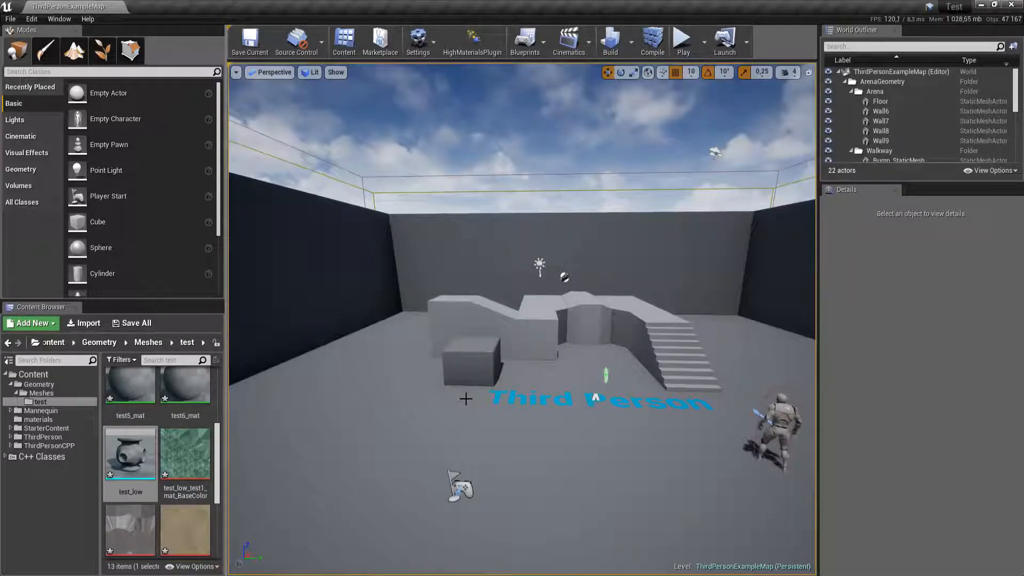
key("ctrl+shift+s")
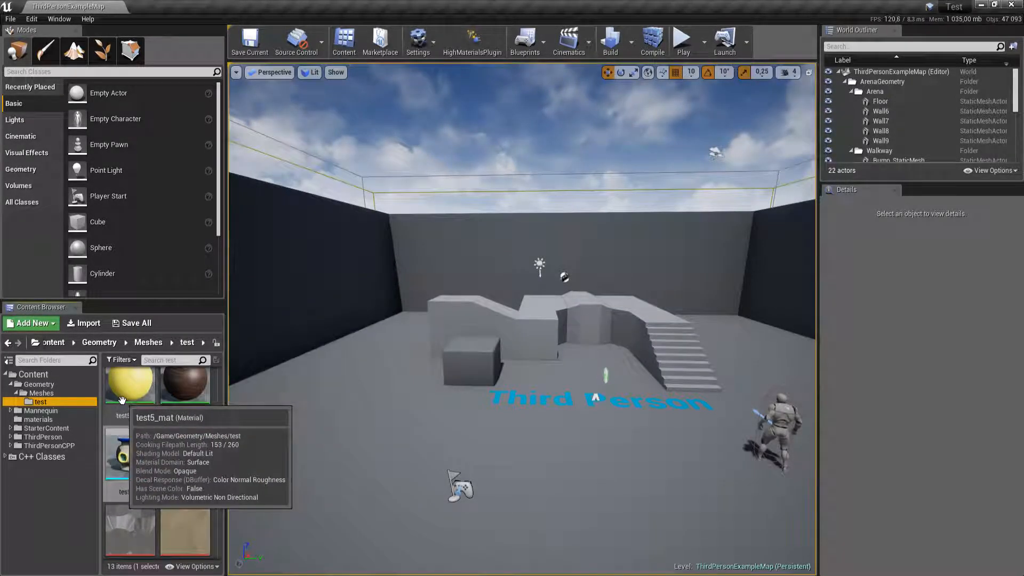
scroll(134, 449, "down", 3)
scroll(149, 503, "up", 5)
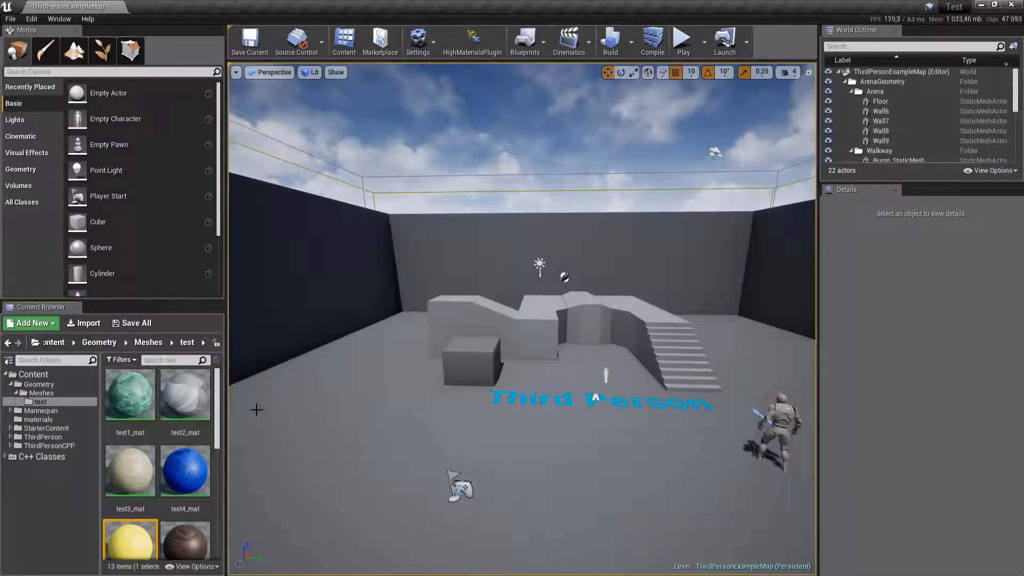
scroll(169, 436, "down", 1)
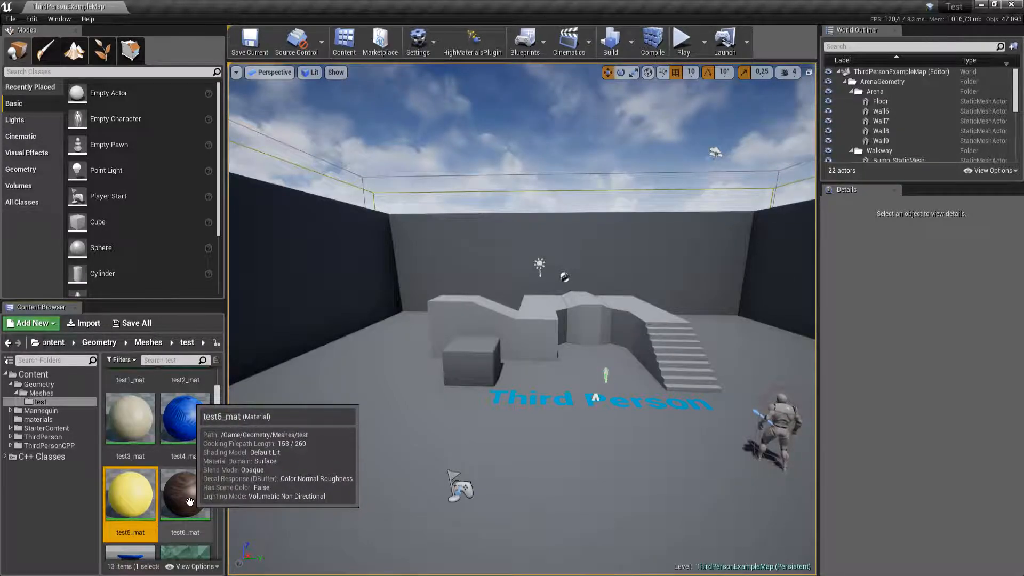
scroll(189, 503, "down", 3)
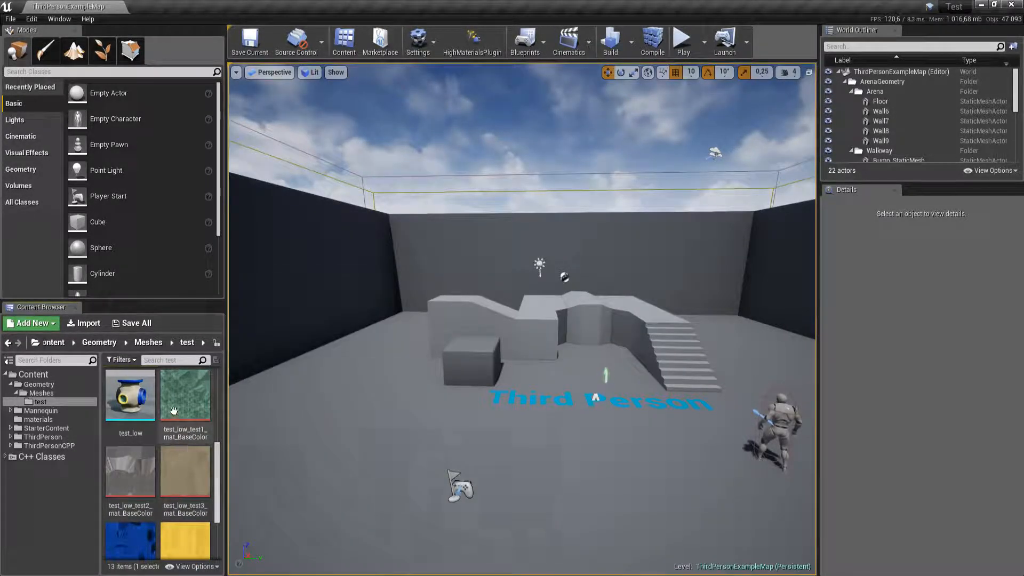
Open the test_low mesh in the Static Mesh Editor, inspect the vase from another angle and restore the editor window down
double_click(130, 394)
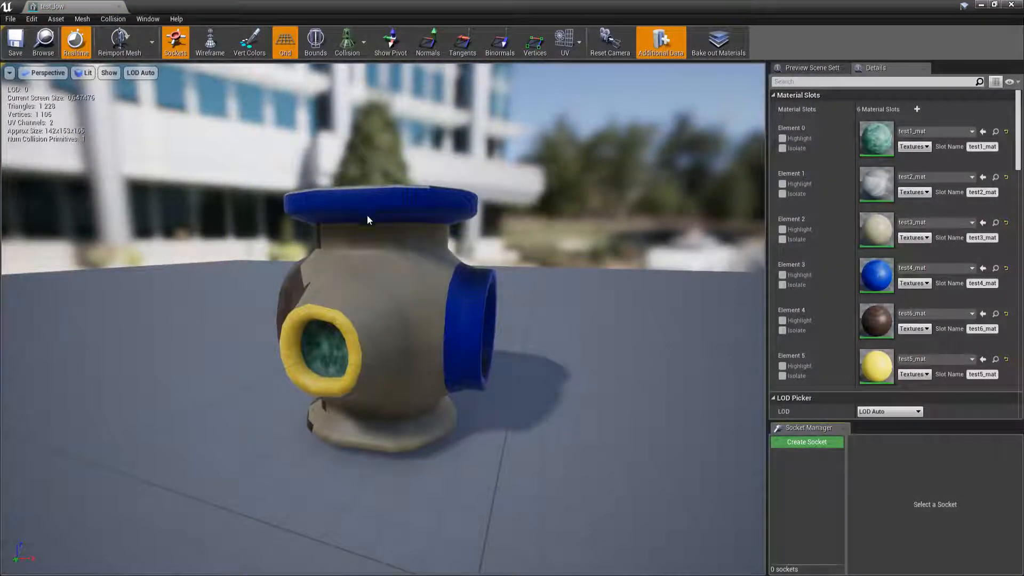
left_click_drag(335, 279, 290, 284)
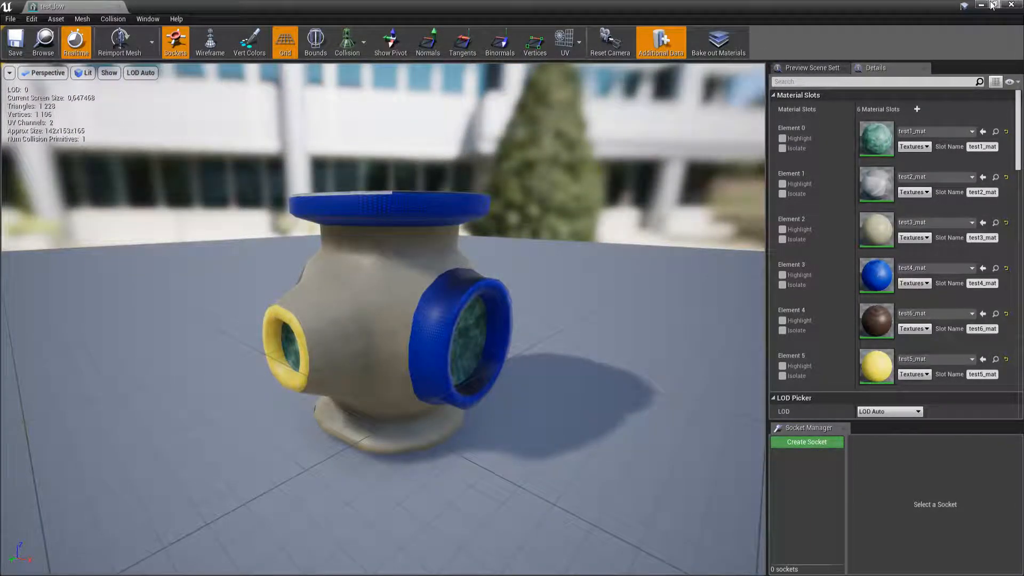
left_click(993, 5)
Open test1_mat in the Material Editor with the window maximized, examine its node graph and close the material
scroll(182, 449, "up", 1)
double_click(131, 395)
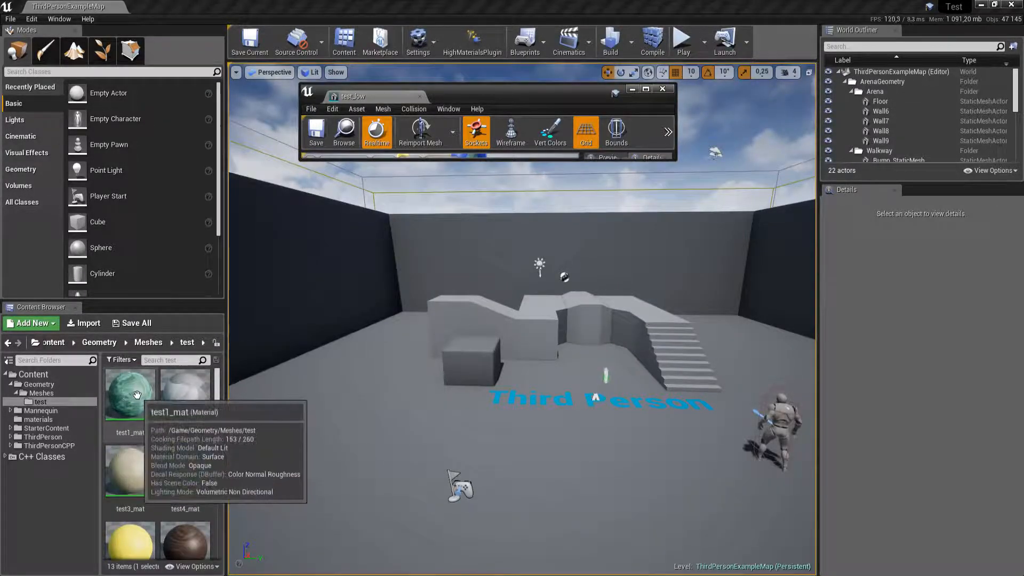
left_click(646, 89)
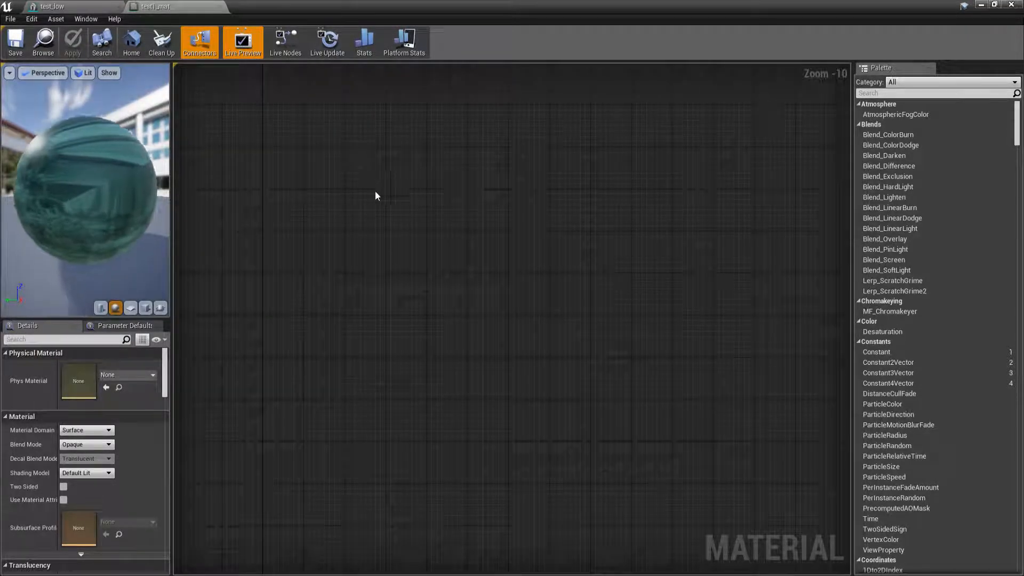
scroll(401, 198, "up", 9)
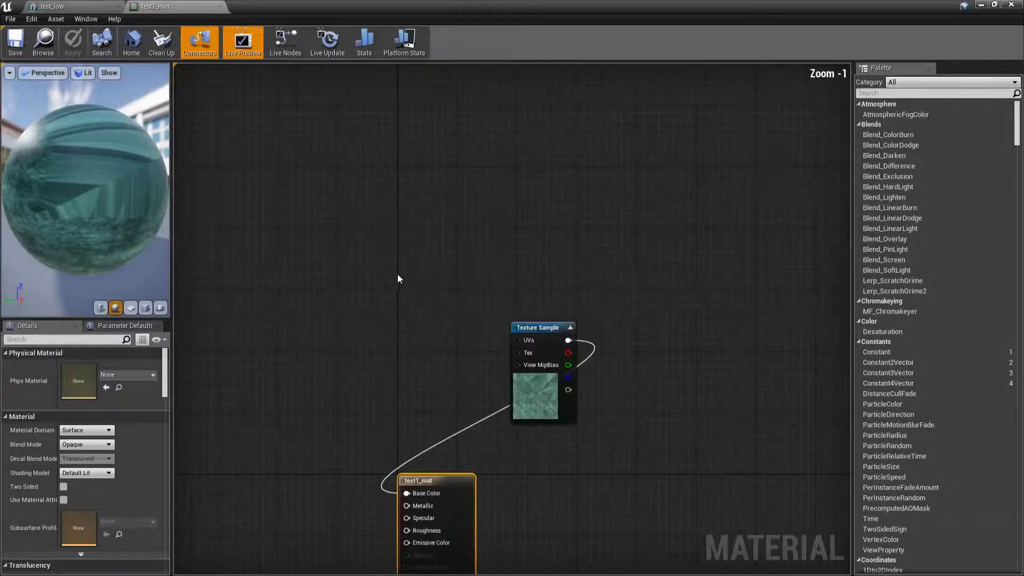
right_click_drag(438, 370, 411, 212)
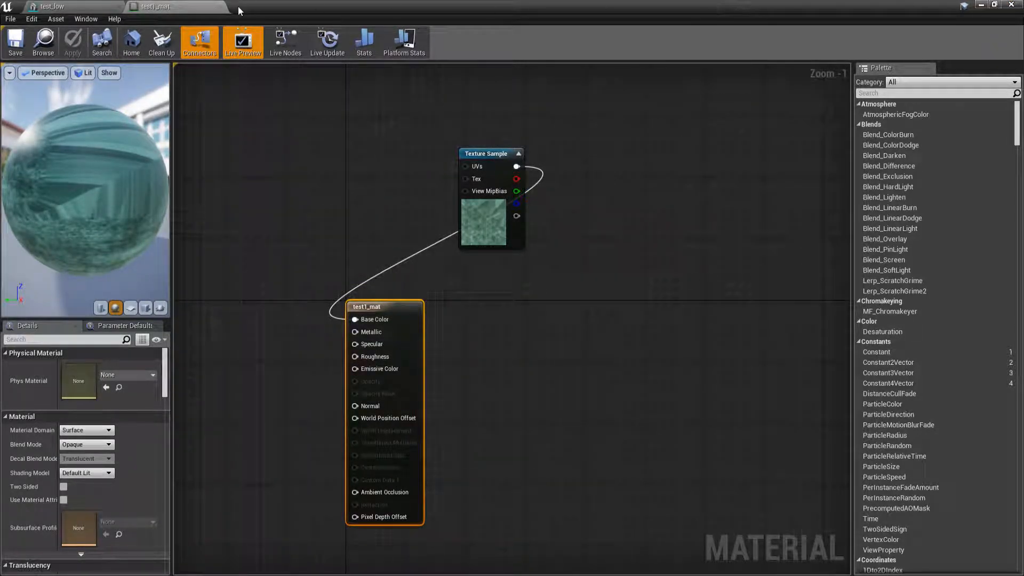
left_click(219, 7)
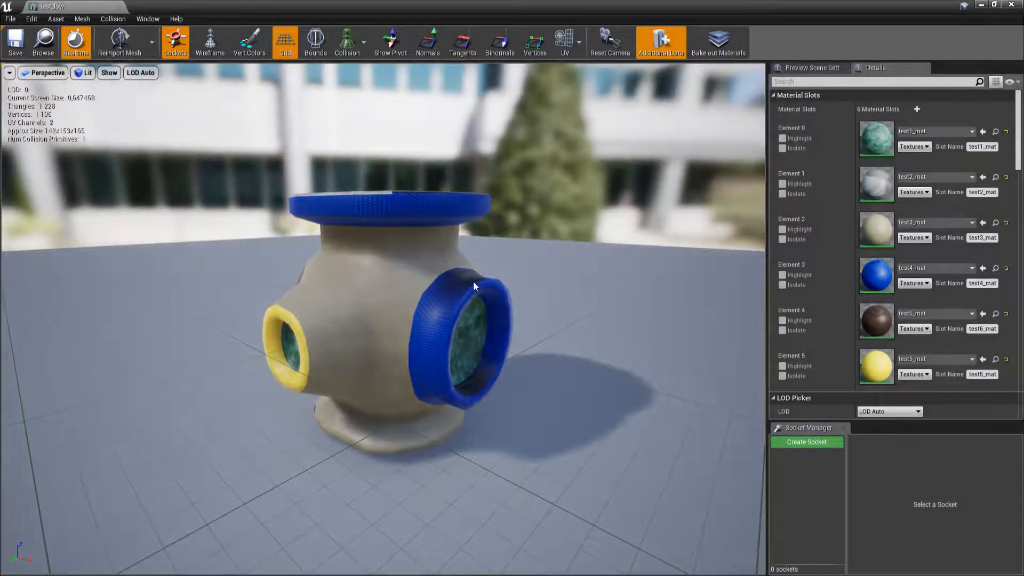
Preview LOD 3 of the test_low mesh, return to LOD Auto and check the vase from farther away
scroll(874, 239, "down", 1)
scroll(874, 239, "down", 5)
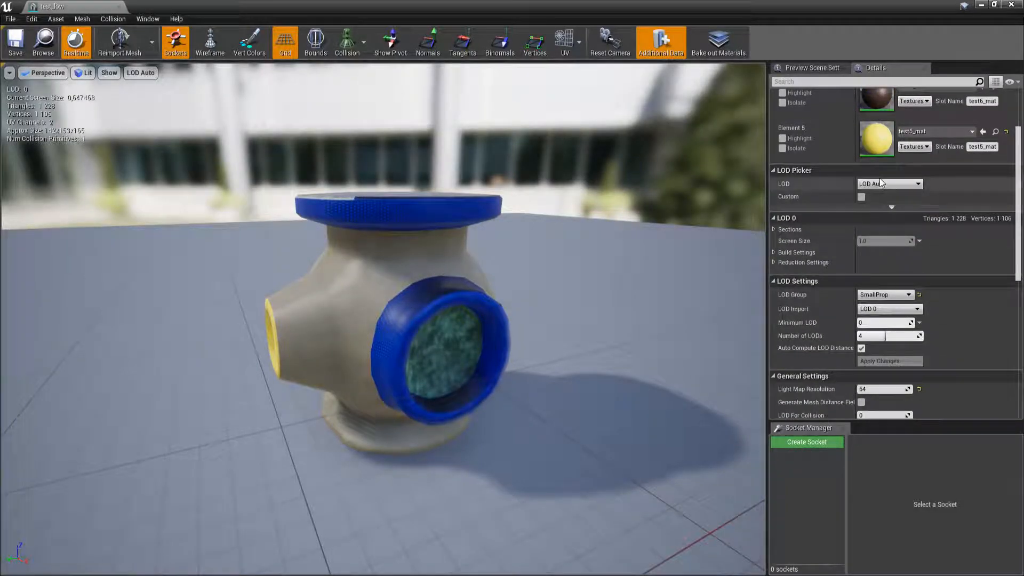
left_click(882, 183)
left_click(888, 244)
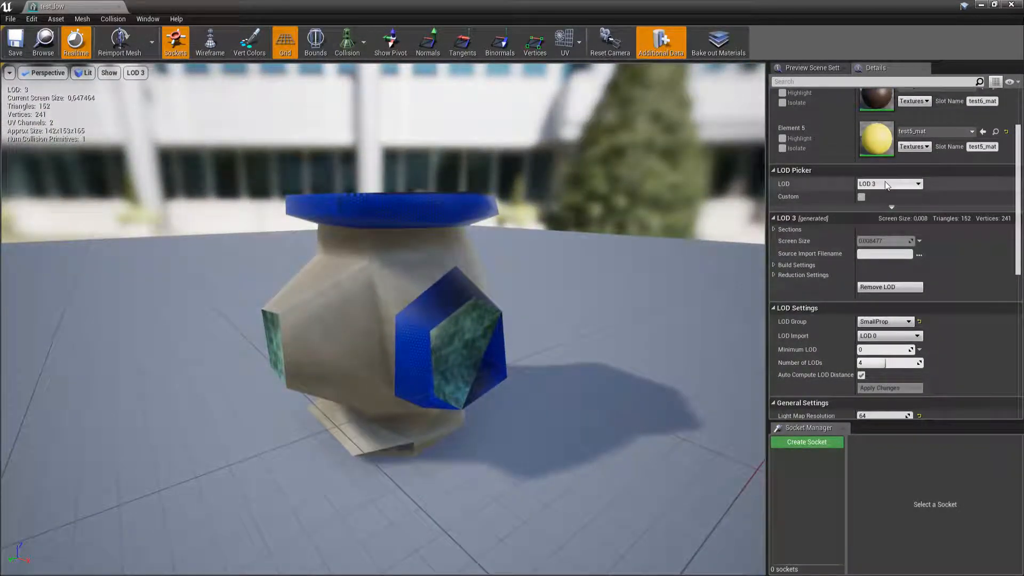
left_click(885, 183)
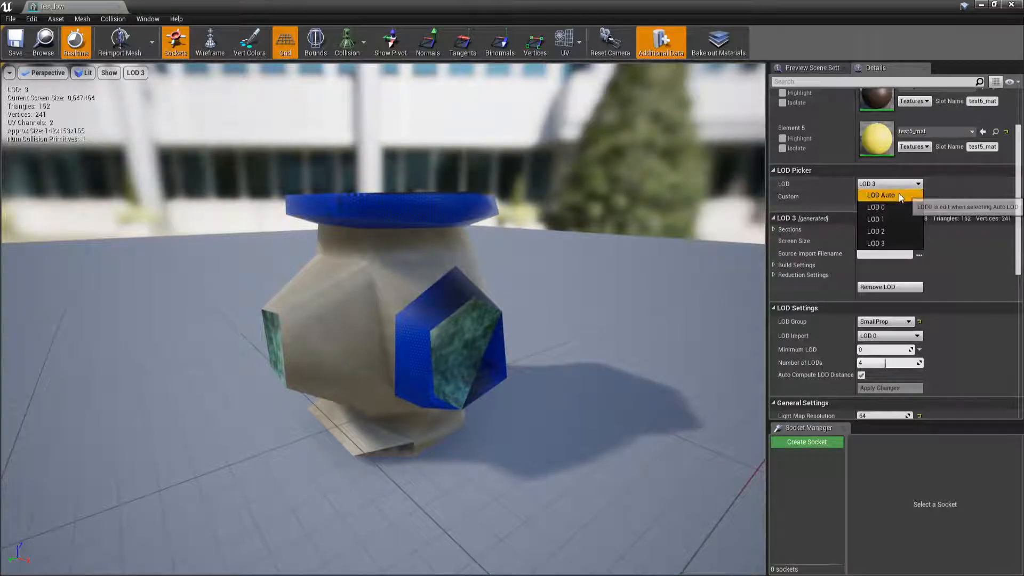
left_click(901, 198)
right_click_drag(387, 318, 386, 250)
right_click_drag(627, 293, 627, 296)
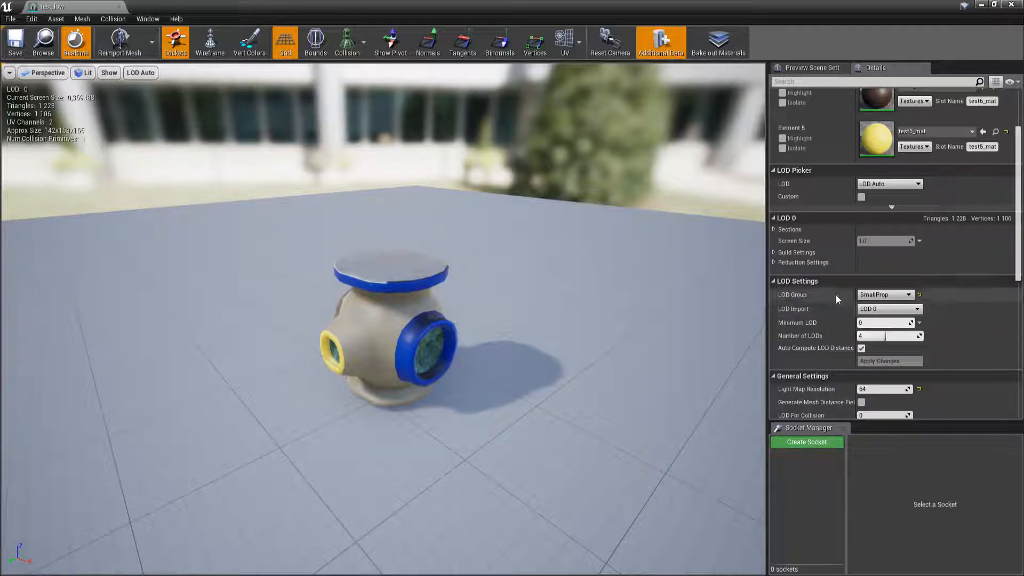
Set the test_low mesh's Collision Complexity to Use Complex Collision As Simple
scroll(829, 311, "down", 2)
scroll(828, 310, "down", 6)
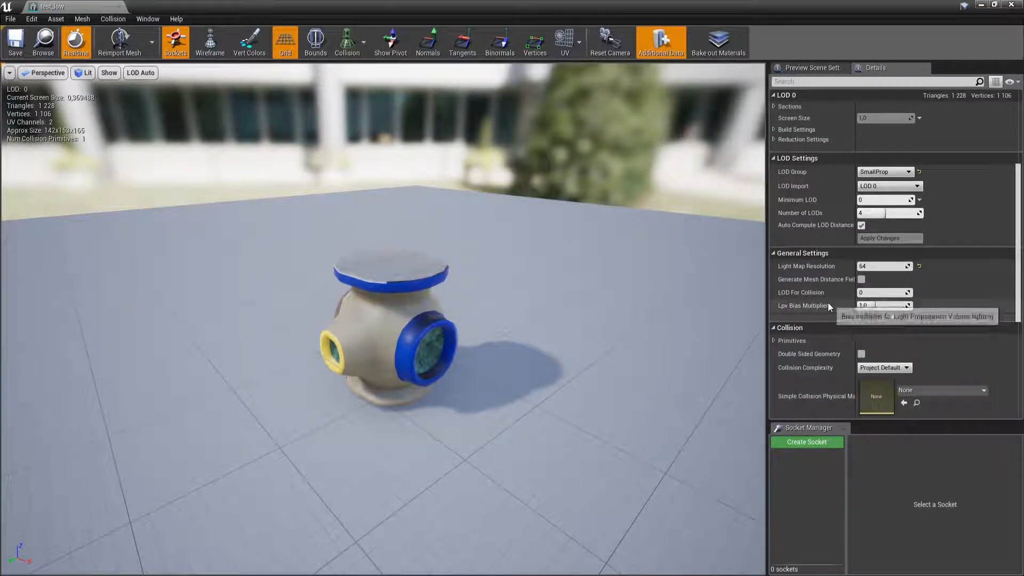
left_click(884, 280)
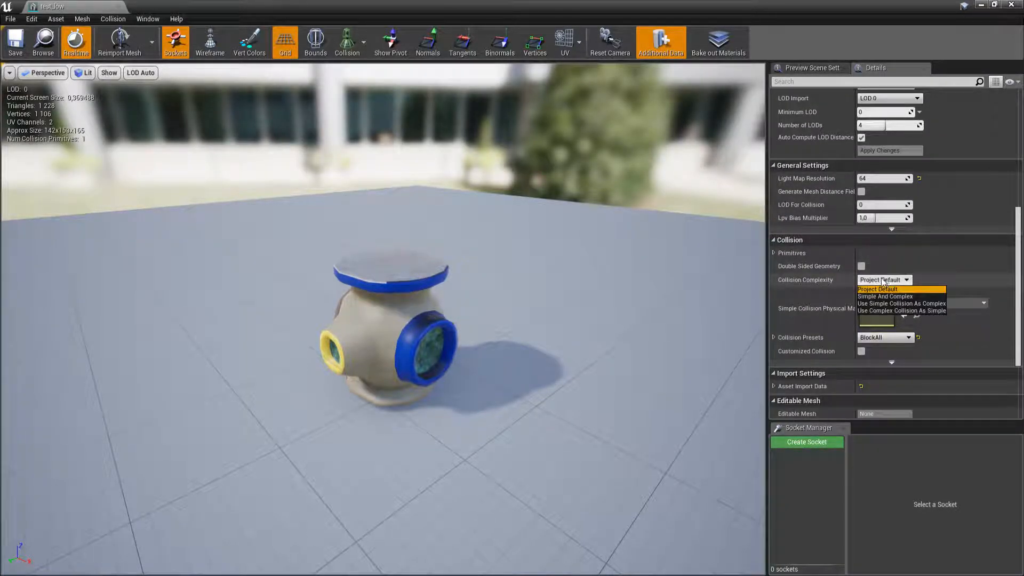
left_click(884, 311)
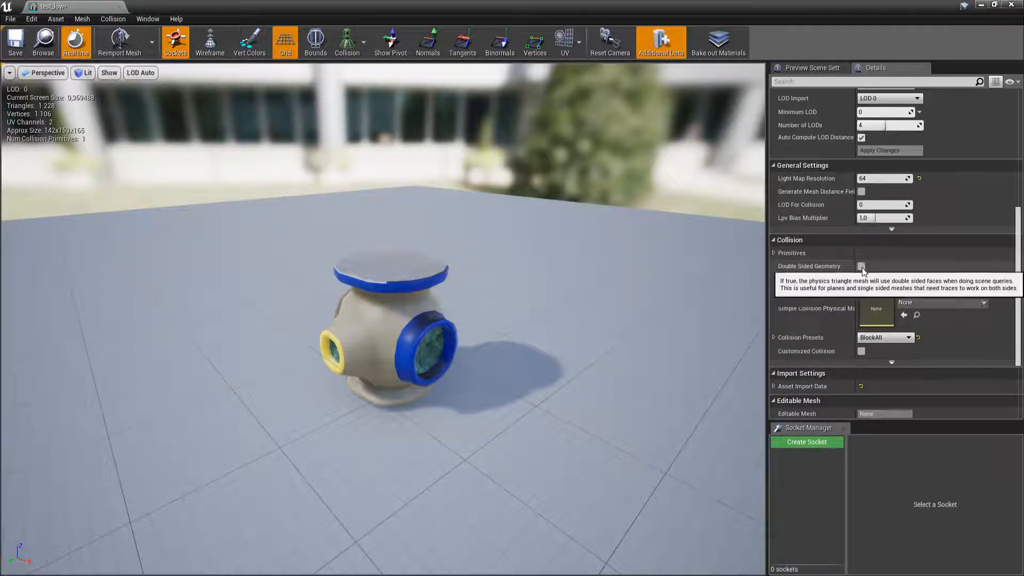
Enable Customized Collision on the test_low mesh, save the asset and close its editor
left_click(862, 351)
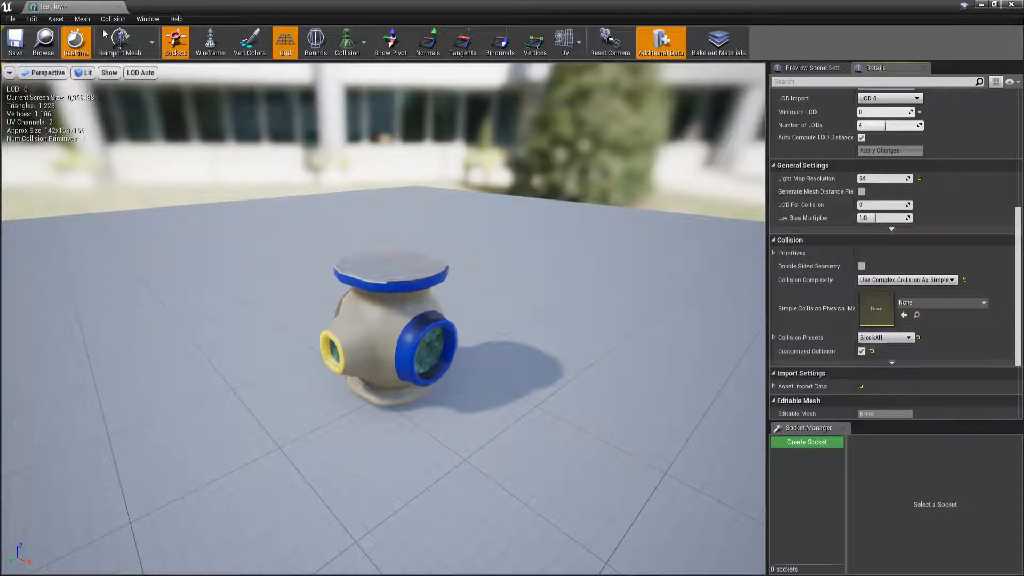
left_click(16, 43)
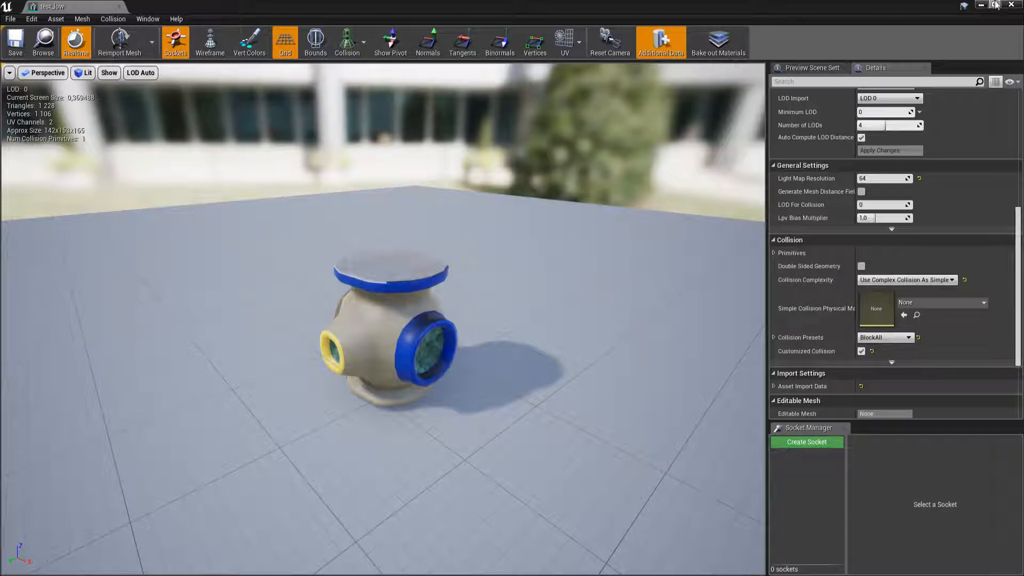
left_click(1011, 5)
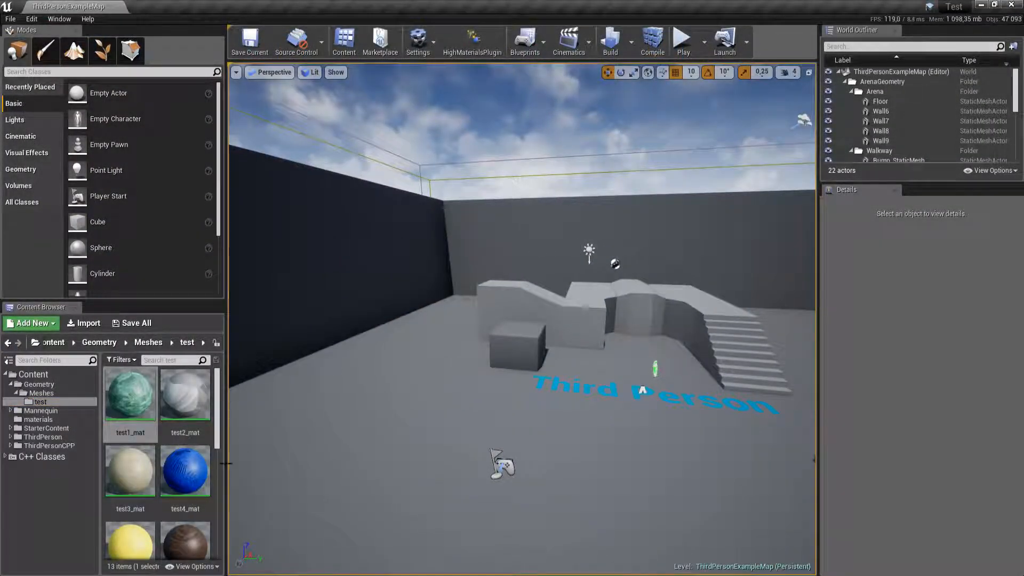
Place the test_low mesh on the arena floor of the level and duplicate the vase to a second spot
scroll(160, 453, "down", 3)
left_click_drag(130, 430, 411, 430)
left_click_drag(434, 397, 655, 483, "alt")
key("e")
right_click_drag(655, 483, 688, 486)
key("d")
key("w")
right_click_drag(583, 398, 482, 401)
key("d")
Duplicate the vase again, set the copy on the platform at the top of the stairs and save the level
left_click_drag(577, 391, 766, 274, "alt")
right_click_drag(765, 275, 660, 339)
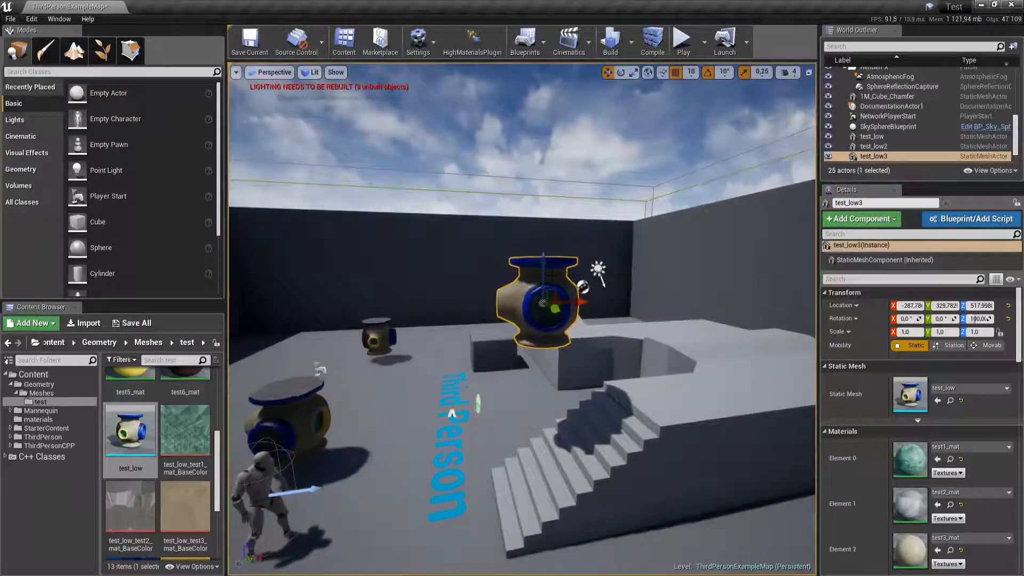
left_click_drag(556, 289, 720, 341)
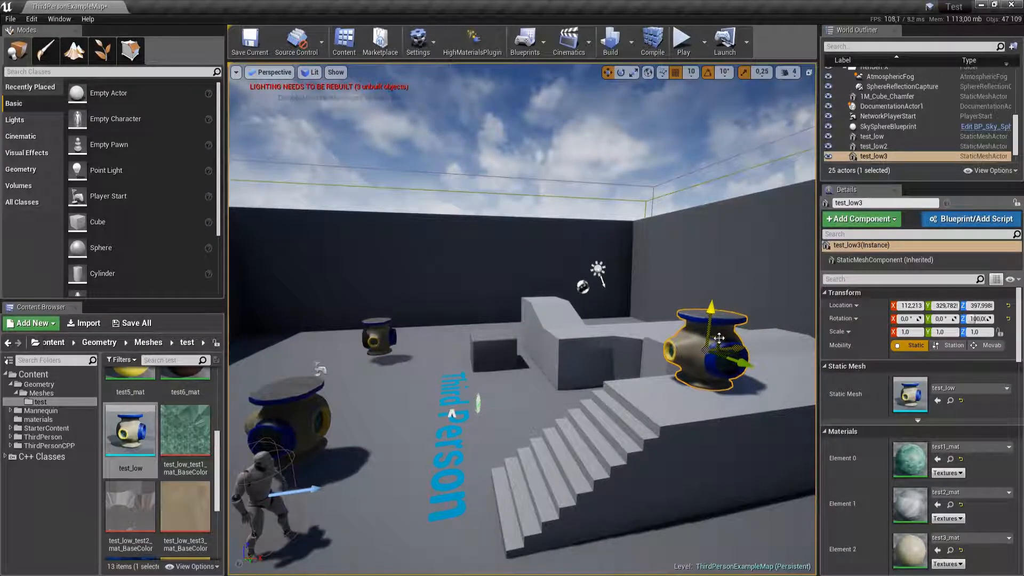
key("Escape")
key("ctrl+s")
left_click(11, 486)
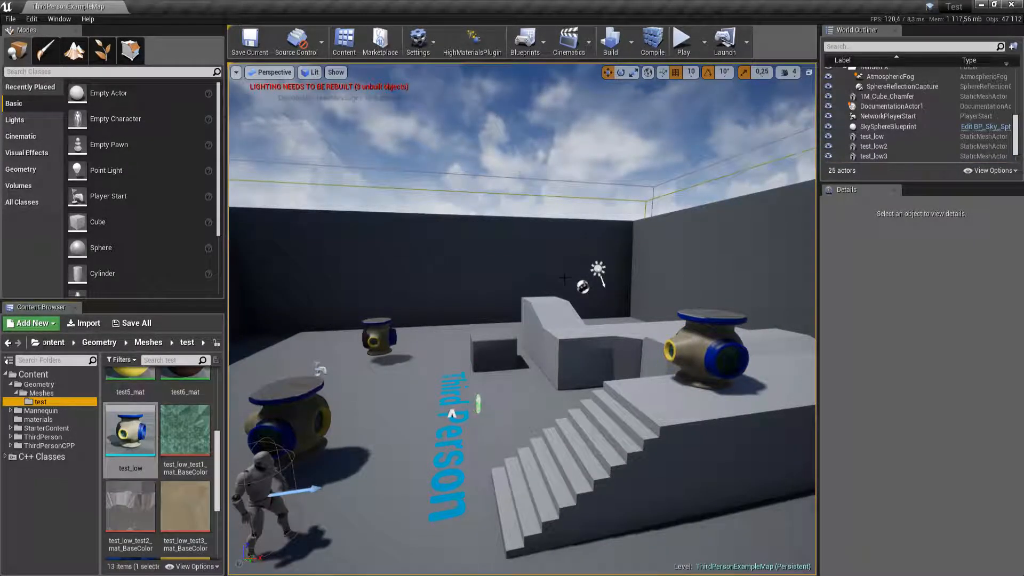
Import the BaseColor, Metallic, Normal and Roughness PNG textures for test1_mat to test6_mat from Substance\test into the test content folder and save everything
key("alt+Tab")
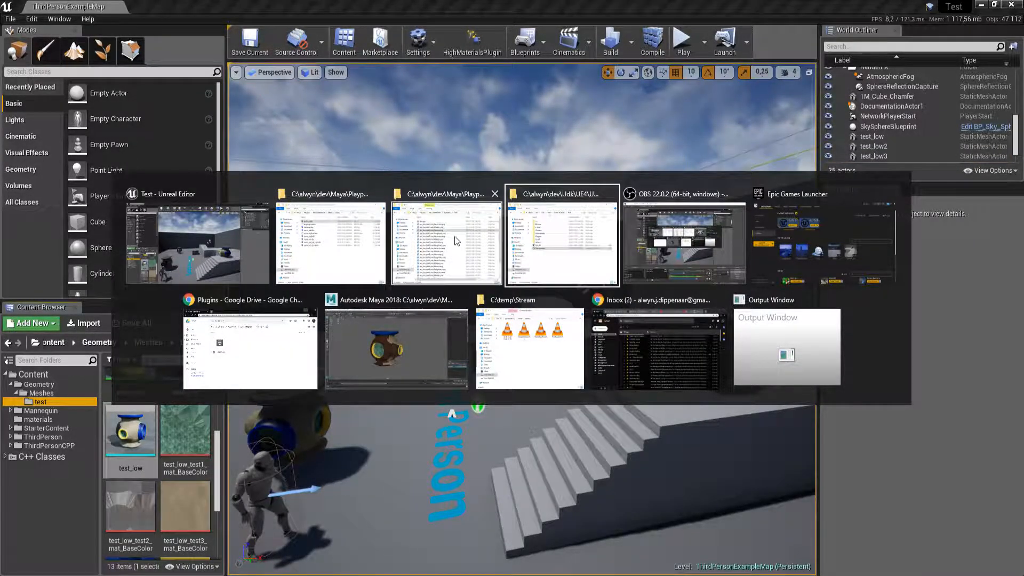
left_click(457, 241)
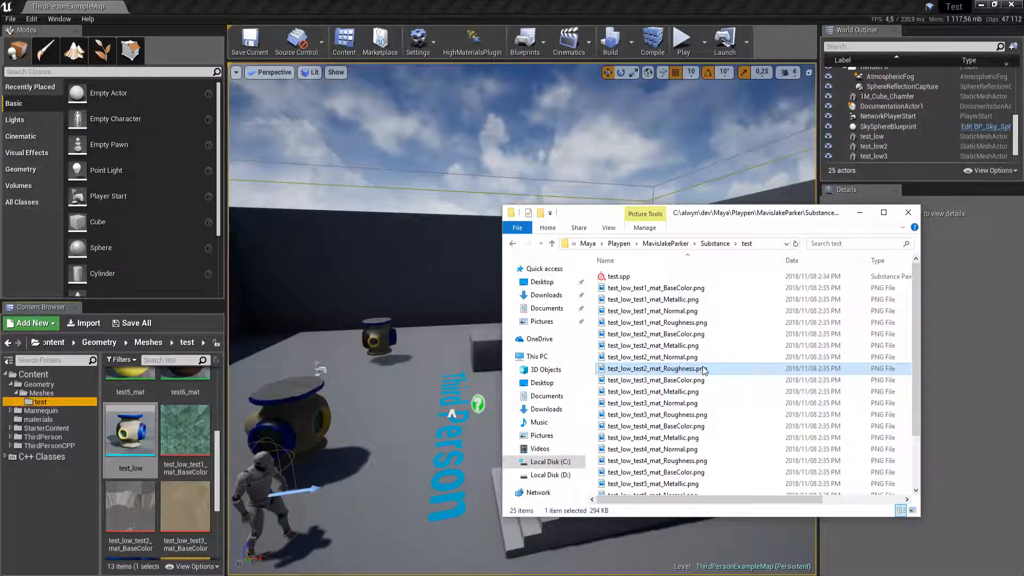
left_click(679, 288)
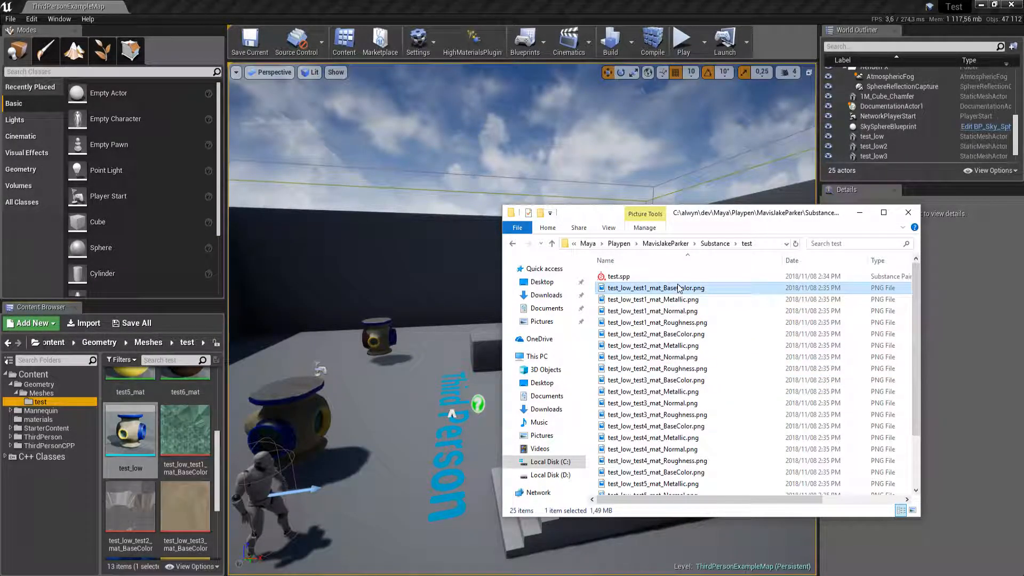
key("shift+End")
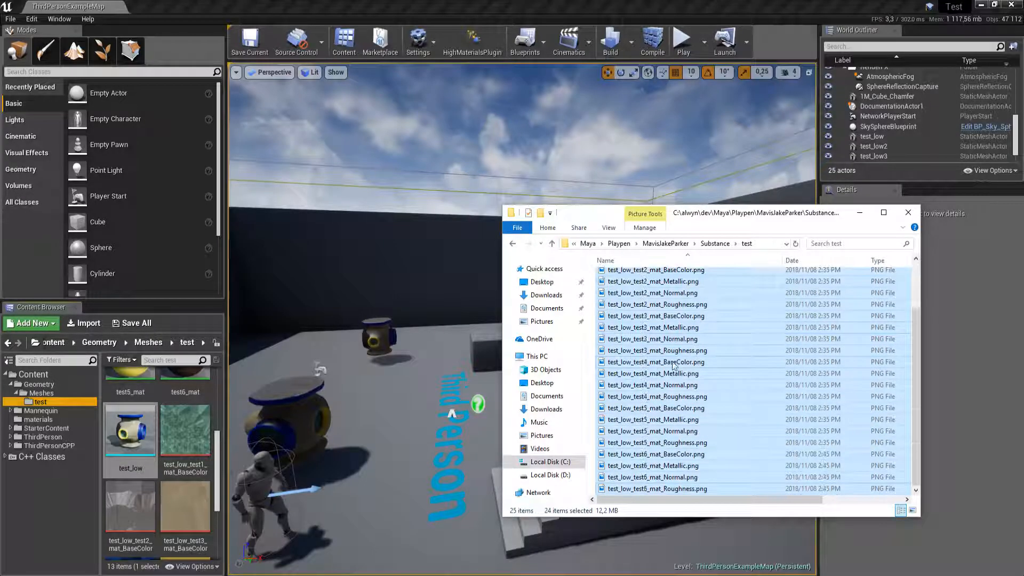
key("alt+Tab")
left_click_drag(639, 354, 390, 406)
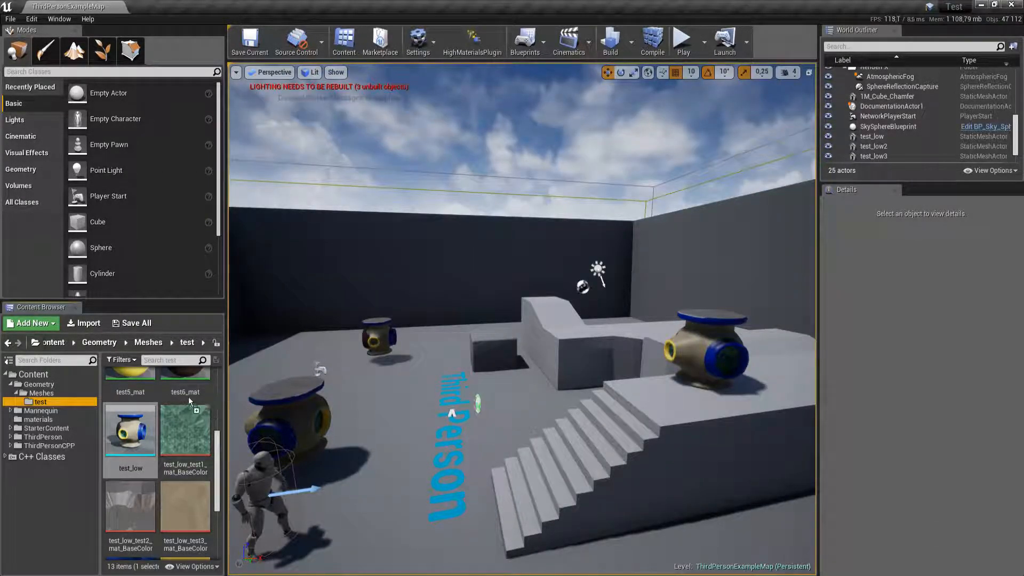
left_click_drag(163, 388, 161, 386)
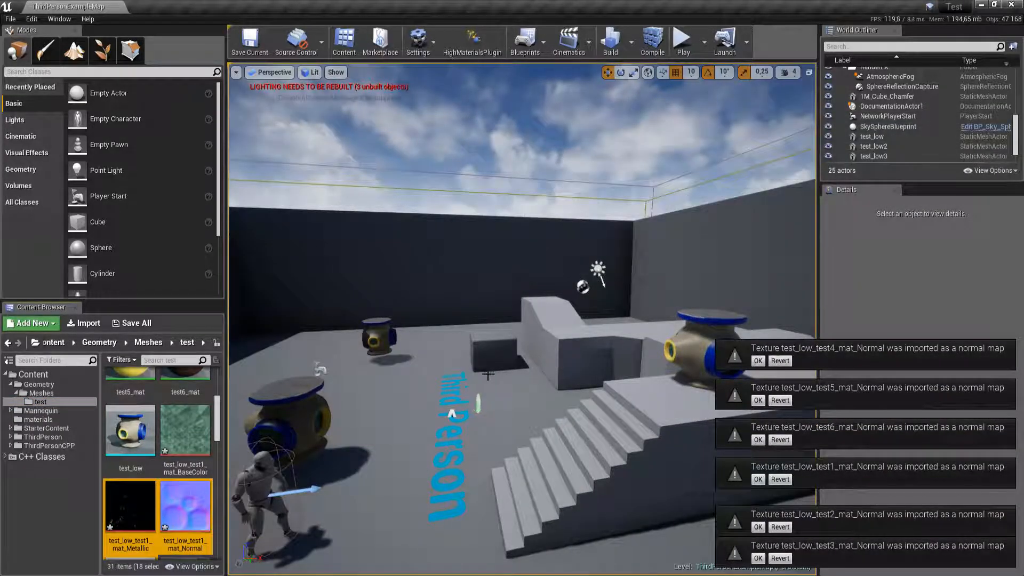
right_click_drag(510, 384, 489, 381)
key("ctrl+shift+s")
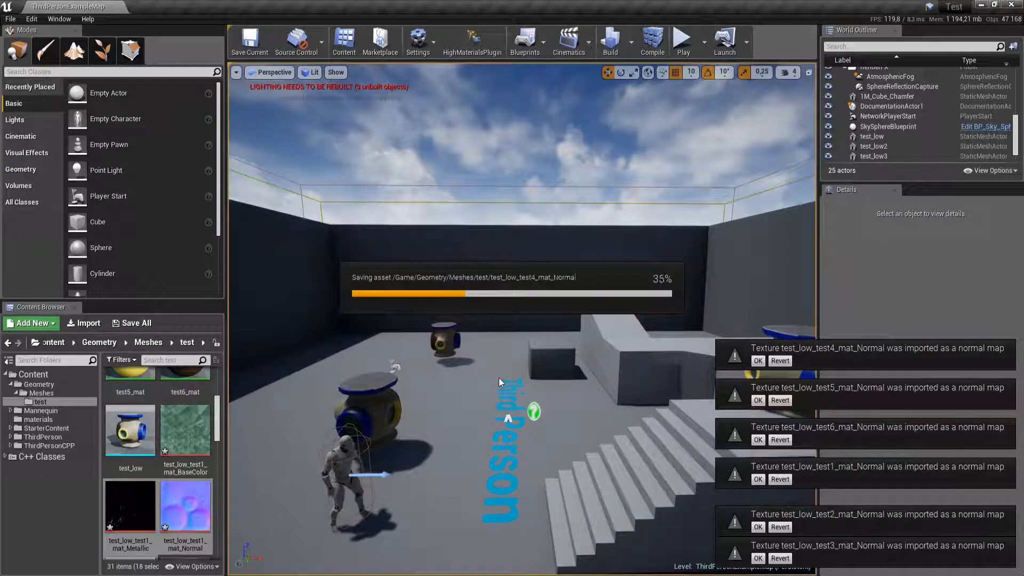
Look over the placed vases in the level and the texture file names in File Explorer's Substance\test folder
key("w")
right_click_drag(459, 379, 512, 402)
key("s")
key("w")
key("s")
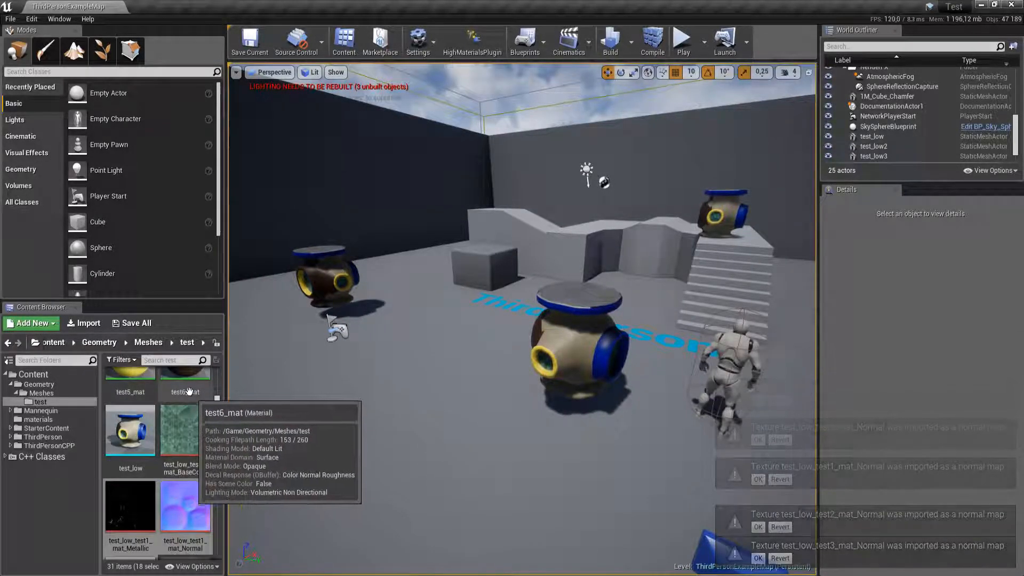
key("alt+Tab")
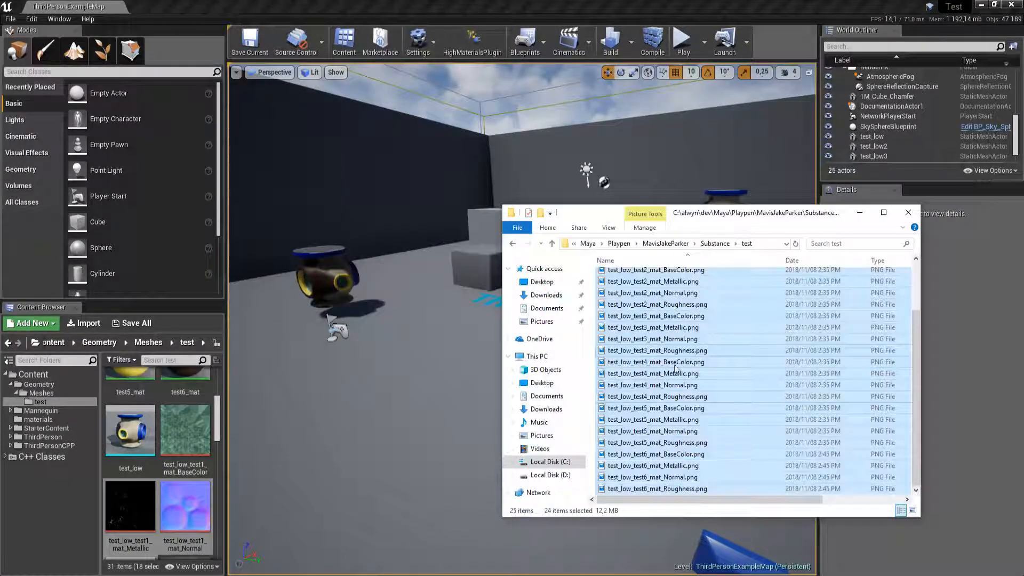
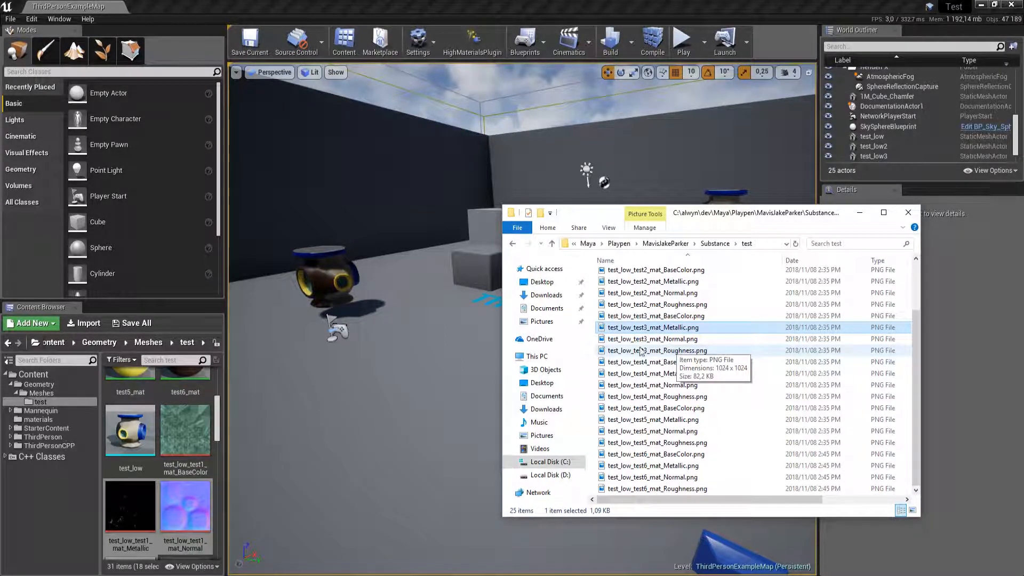
Open the test_low mesh, examine the material slots of its LOD 0 sections and close the editor
left_click(133, 431)
scroll(150, 434, "up", 1)
scroll(151, 434, "up", 1)
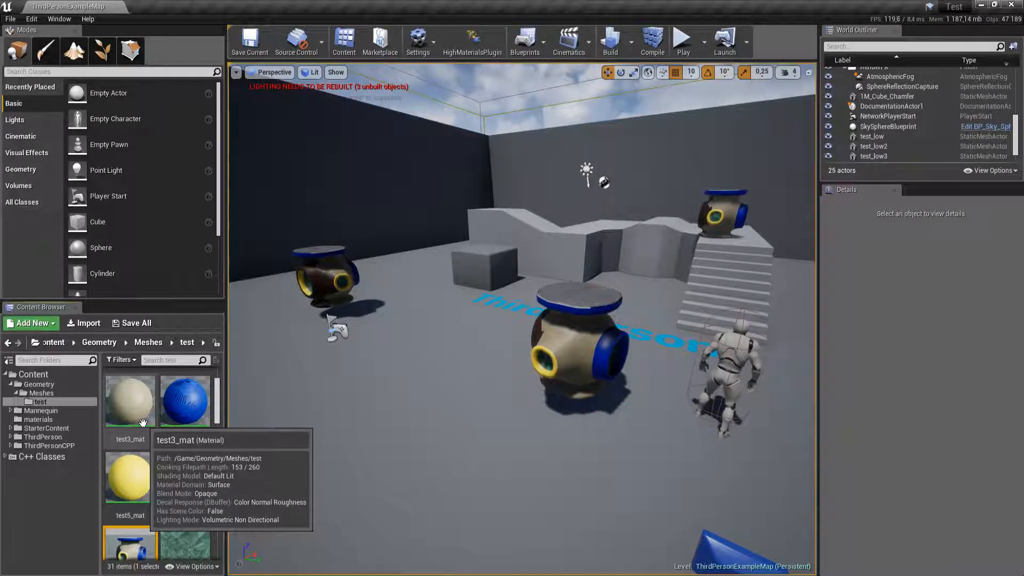
double_click(131, 546)
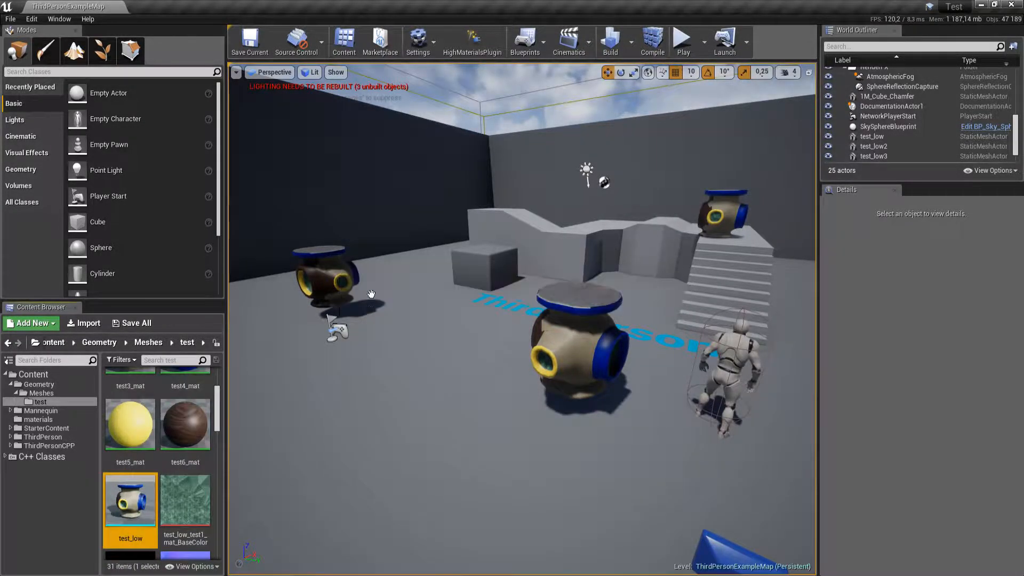
scroll(834, 294, "down", 10)
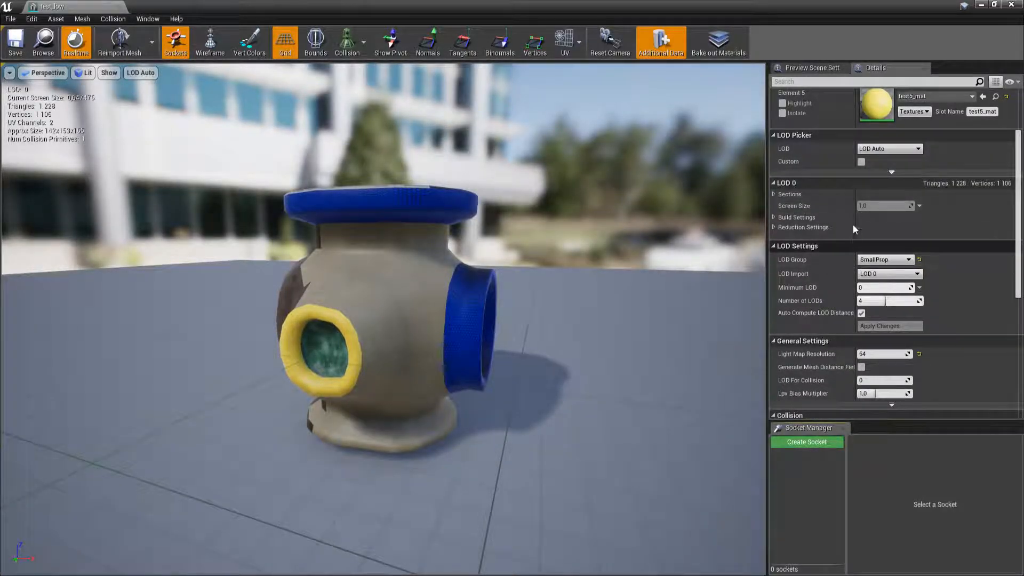
left_click(774, 194)
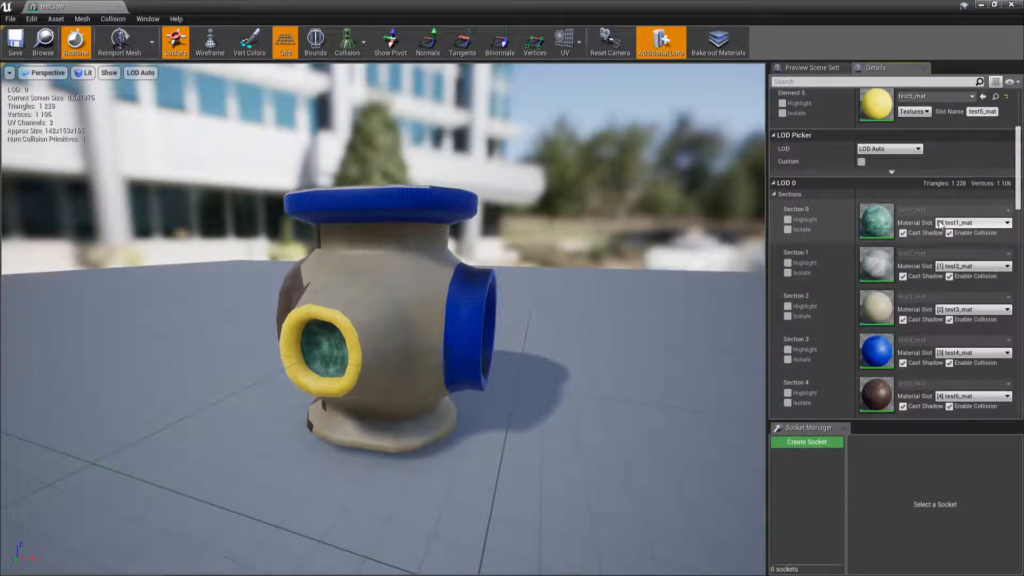
left_click(1013, 6)
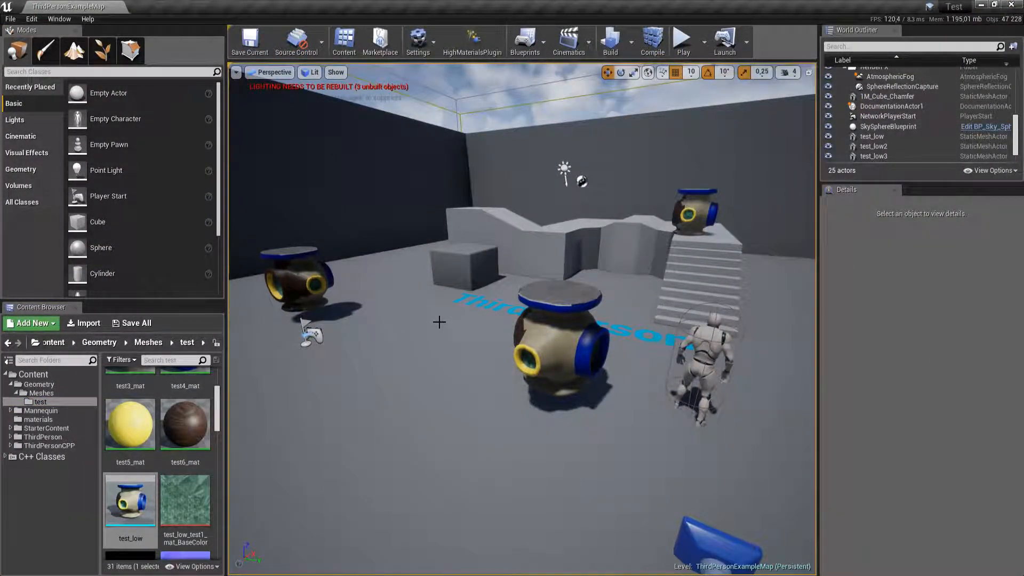
Run HighMaterialsPlugin on the test_low mesh asset
left_click(130, 501)
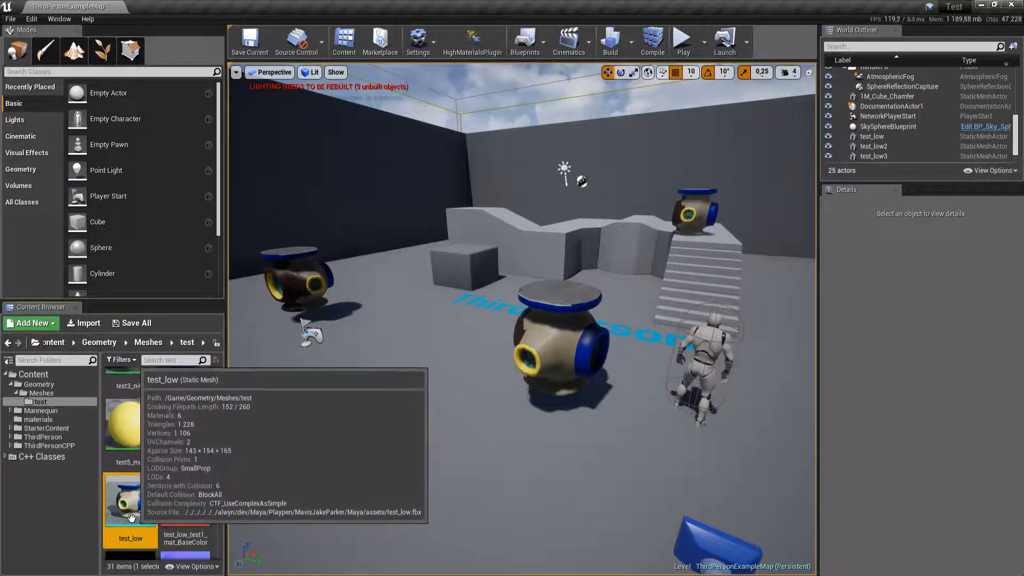
left_click(473, 41)
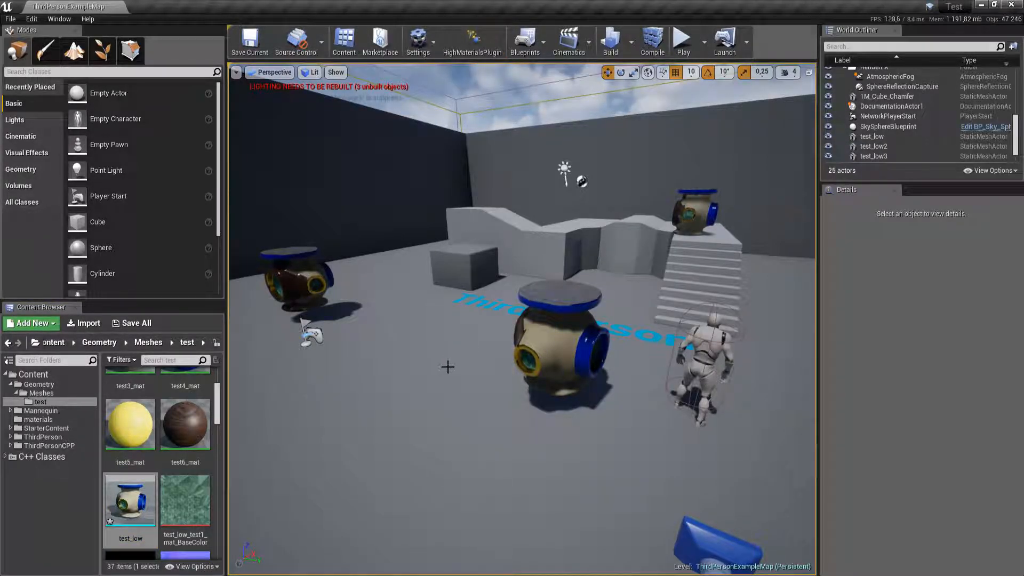
right_click_drag(448, 367, 448, 366)
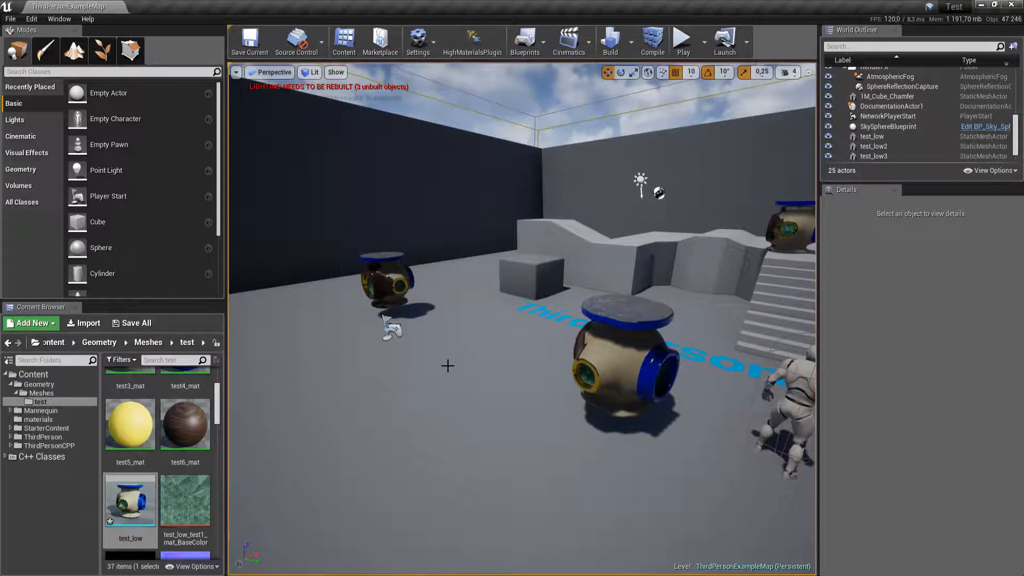
Open the test6_mat_High material instance, examine its preview, texture parameters and parent material, and close it
scroll(176, 456, "down", 5)
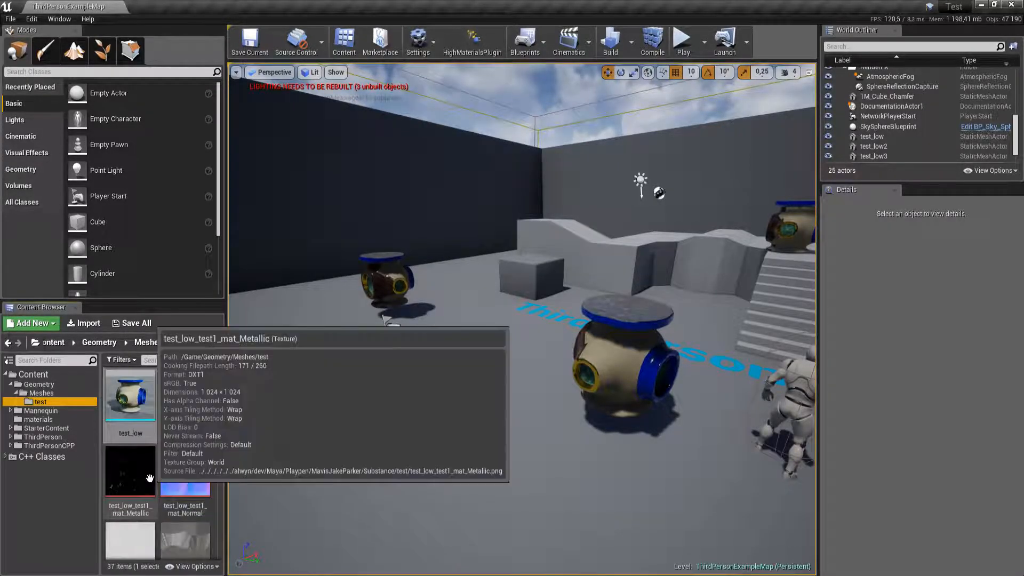
scroll(161, 468, "up", 5)
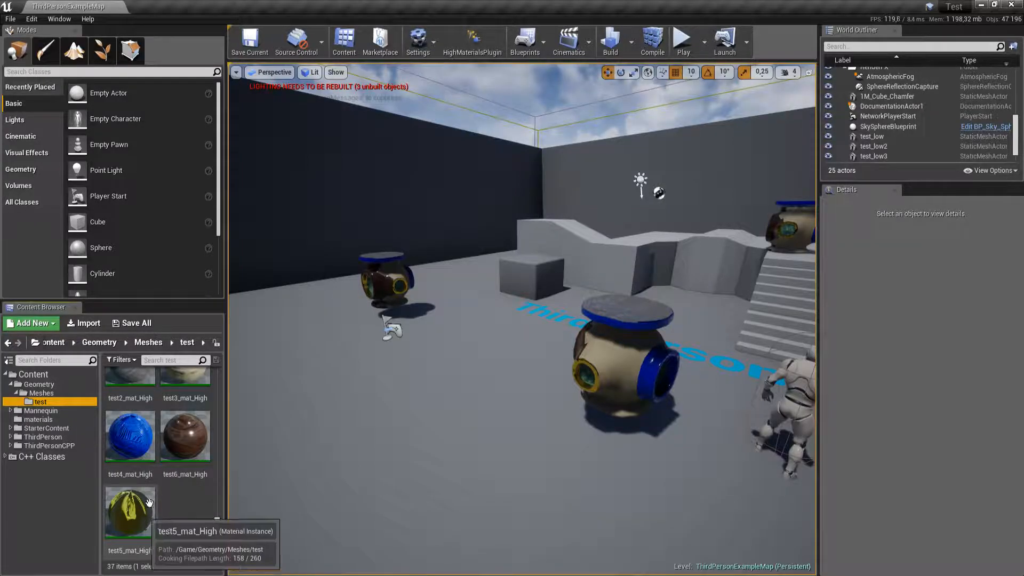
double_click(191, 445)
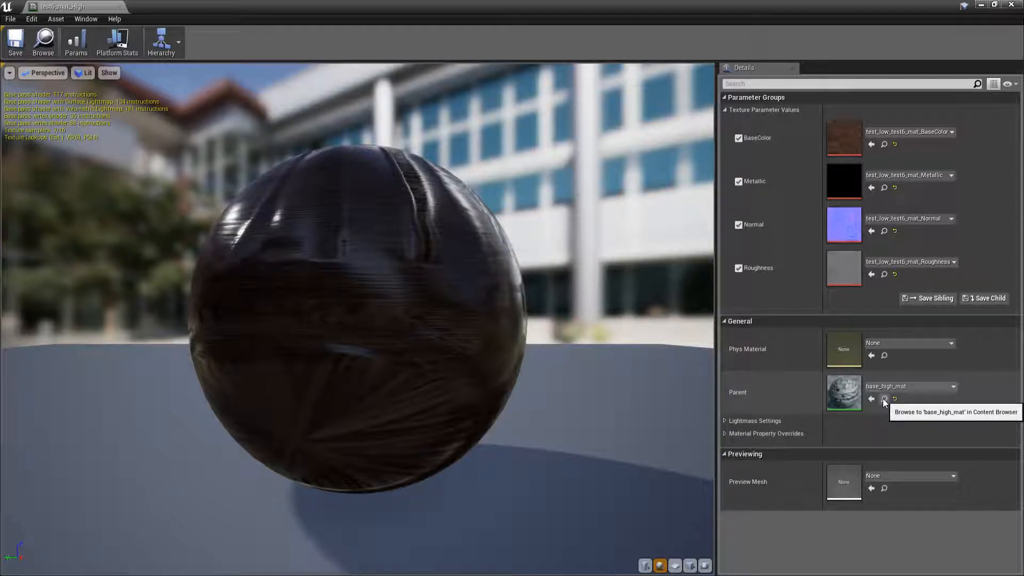
mouse_move(482, 290)
left_mouse_down()
mouse_move(421, 306)
mouse_move(487, 279)
left_mouse_up()
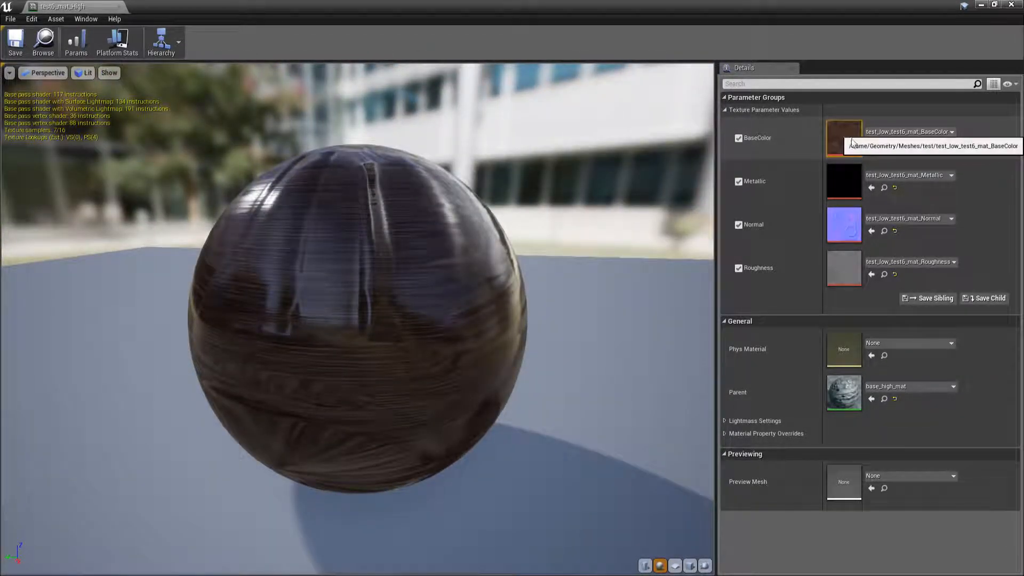
mouse_move(311, 118)
left_mouse_down()
mouse_move(352, 123)
mouse_move(311, 118)
left_mouse_up()
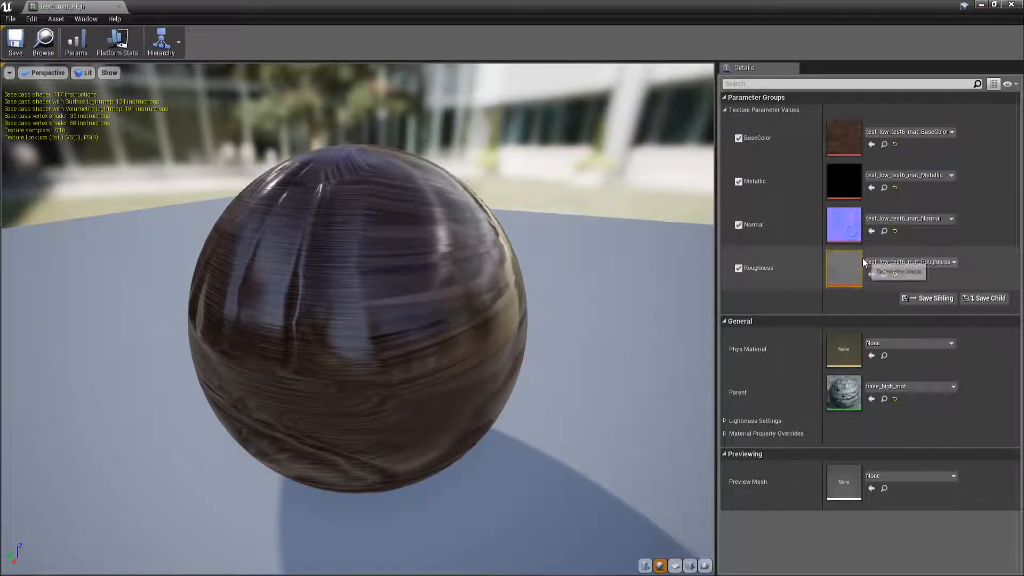
left_click_drag(457, 238, 544, 240)
left_click(1015, 5)
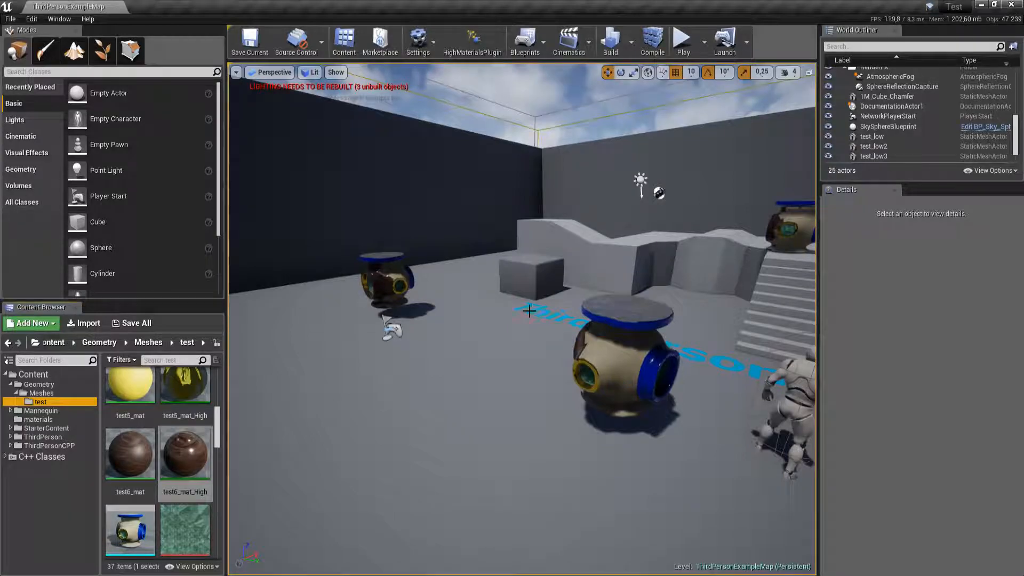
Reopen the test_low mesh, view the vase from another angle and examine its material slots
double_click(129, 524)
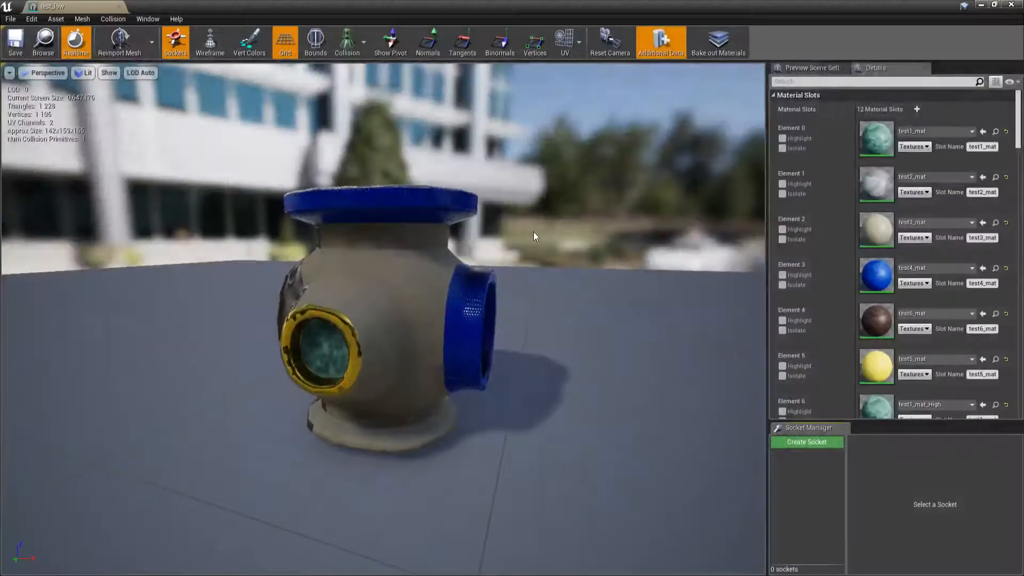
left_click_drag(407, 271, 565, 230)
scroll(811, 216, "down", 15)
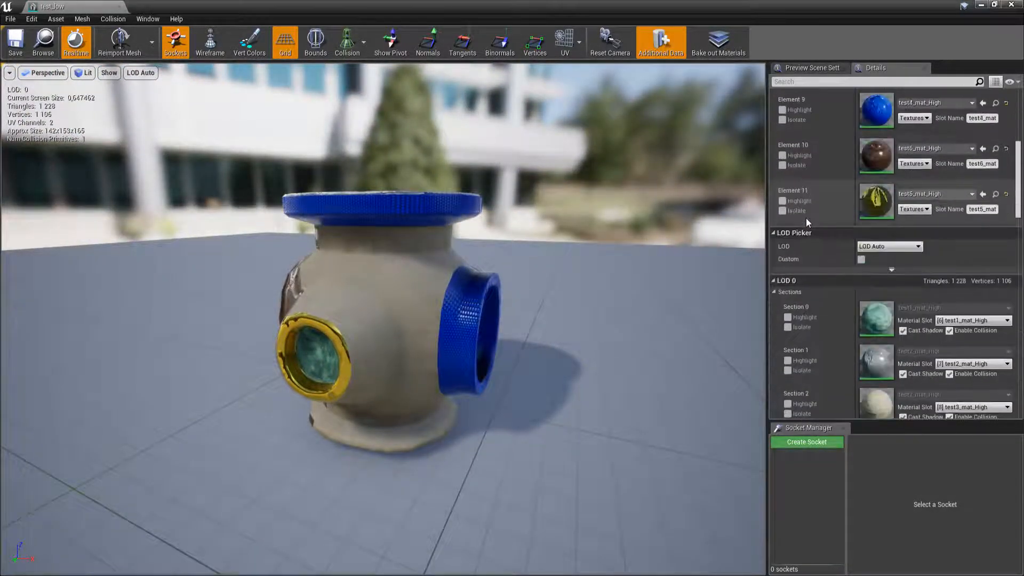
Preview LOD 0 of the test_low mesh and switch the preview to LOD 1
left_click(880, 107)
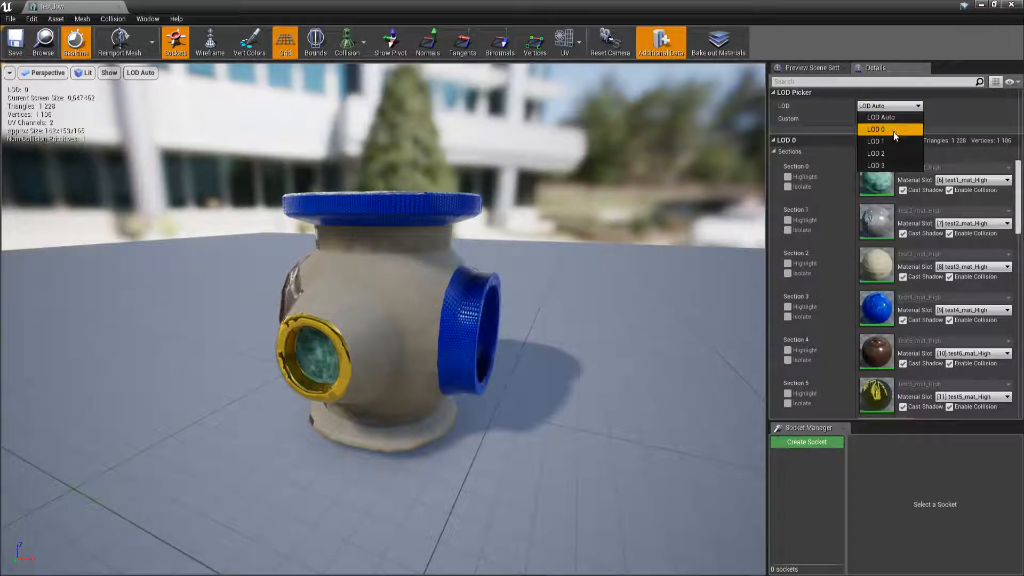
left_click(894, 132)
left_click(889, 105)
left_click(888, 130)
left_click(888, 106)
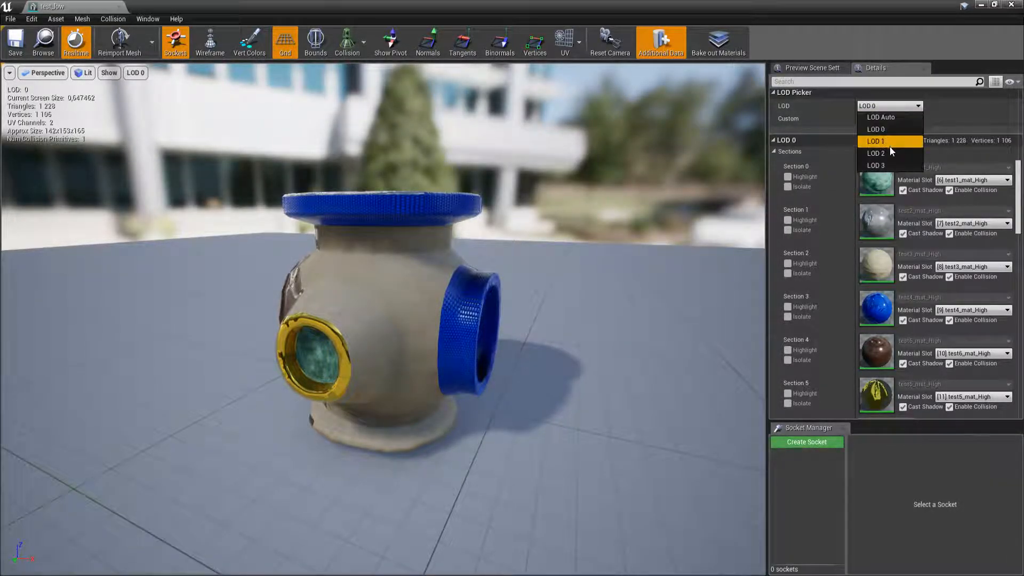
left_click(891, 141)
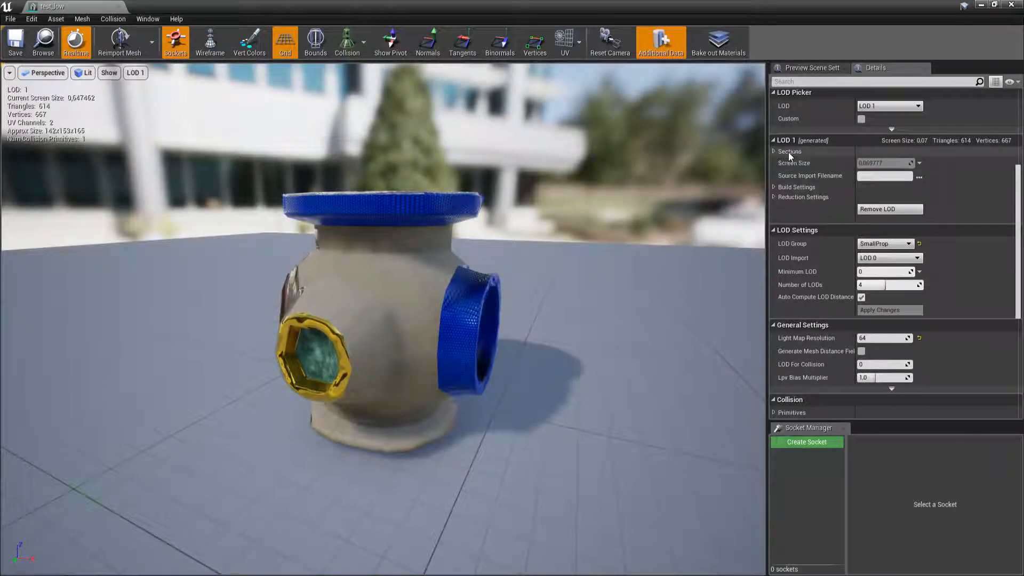
Examine the section materials of LOD 1, switch the preview to LOD 2 and examine its section materials
left_click(775, 153)
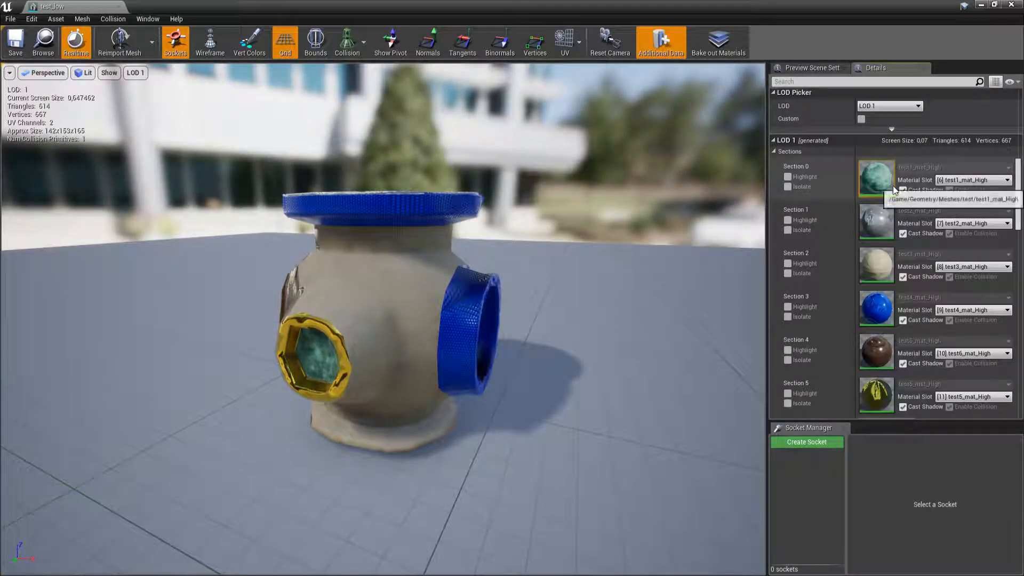
left_click(890, 107)
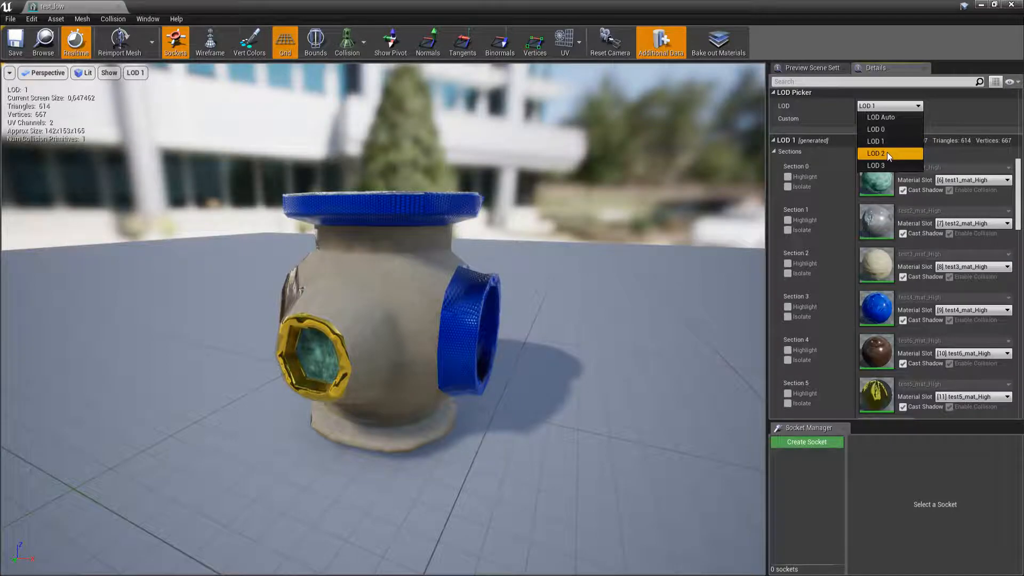
left_click(888, 153)
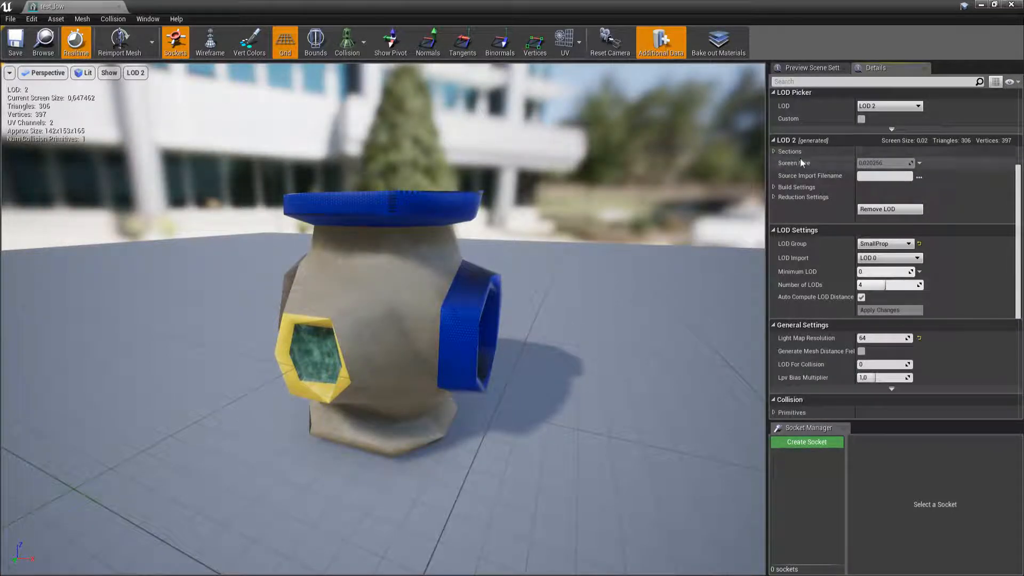
left_click(775, 151)
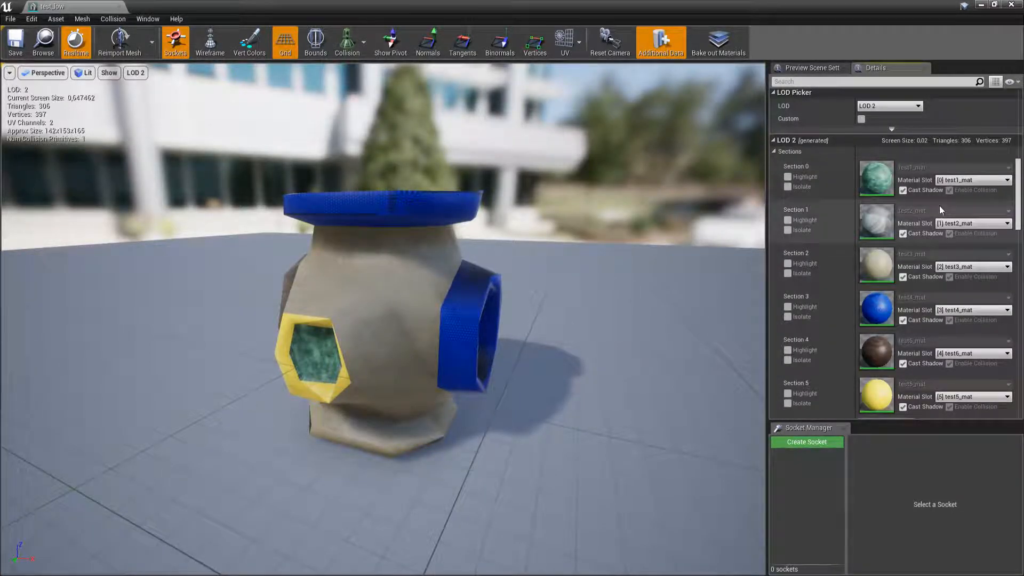
scroll(880, 266, "down", 3)
scroll(880, 265, "up", 3)
scroll(793, 159, "up", 1)
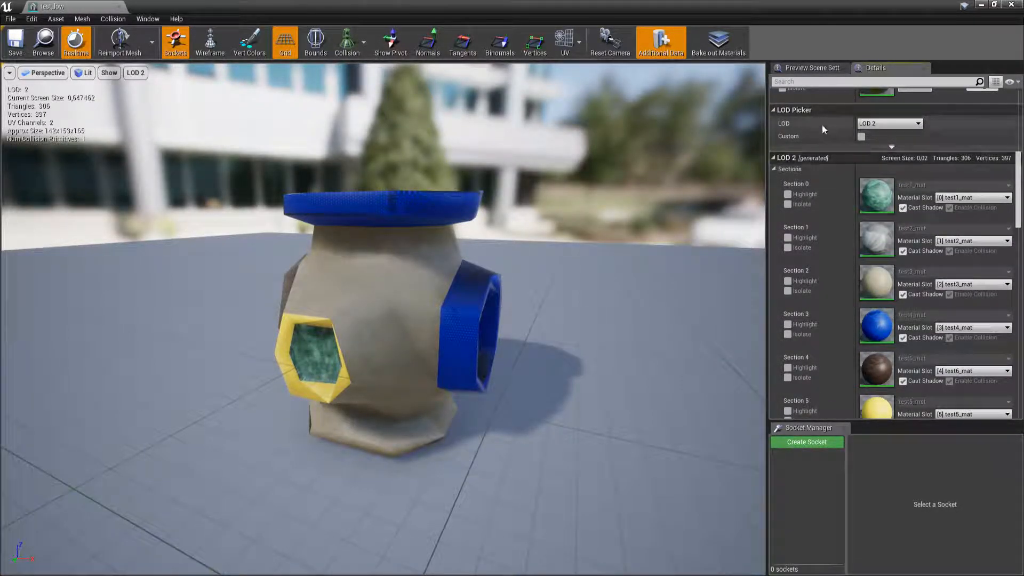
Set the LOD preview to LOD Auto, examine the vase's automatic LOD switching at near and far distances, and close the mesh
left_click(883, 124)
left_click(892, 144)
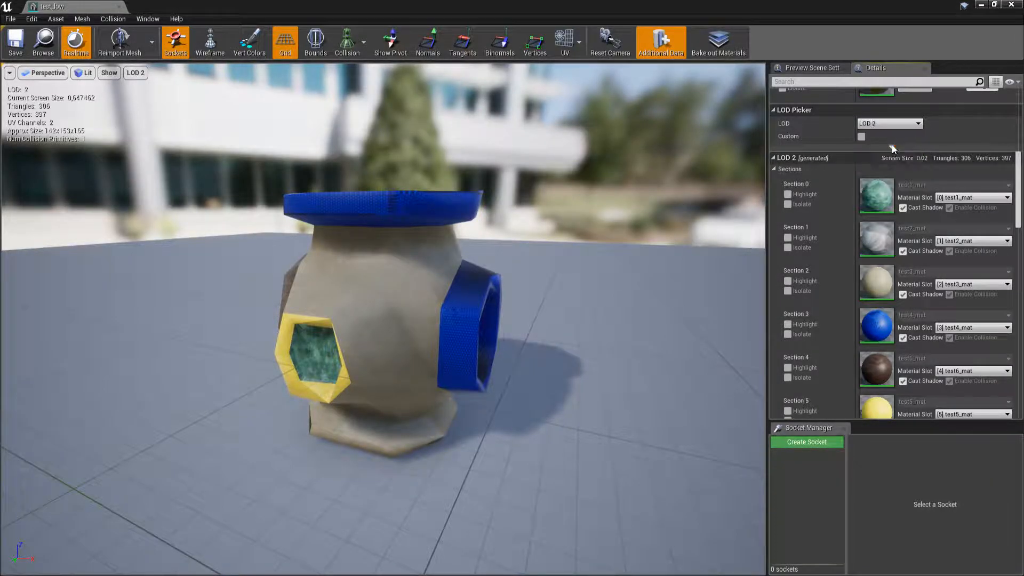
left_click(890, 123)
left_click(889, 134)
scroll(385, 299, "down", 10)
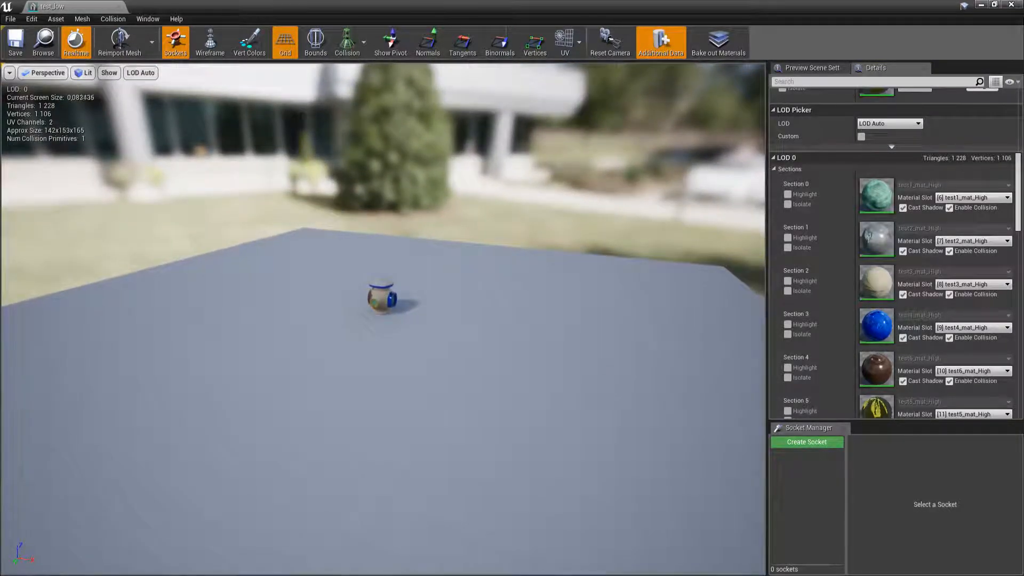
scroll(383, 309, "down", 15)
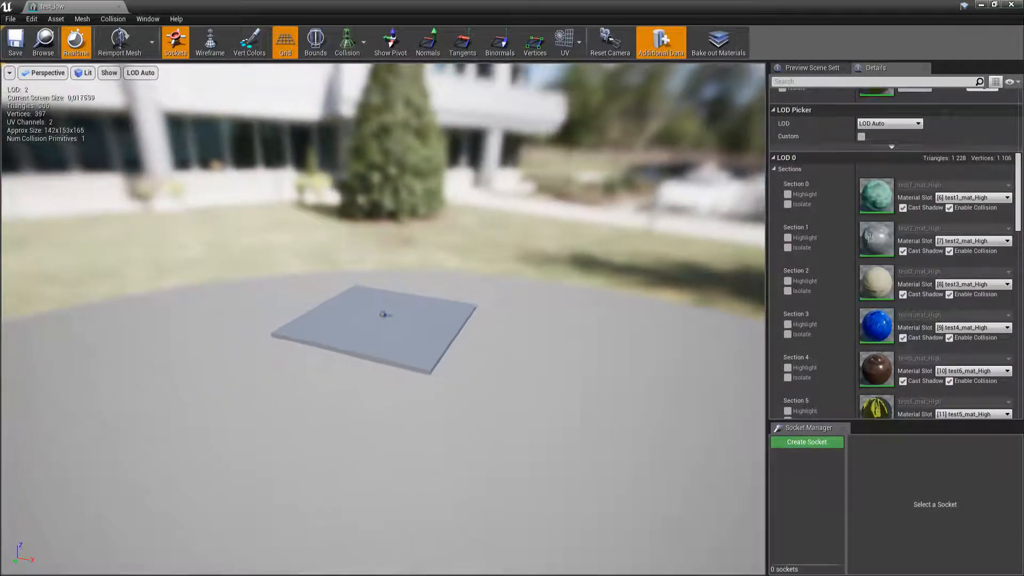
scroll(383, 316, "up", 5)
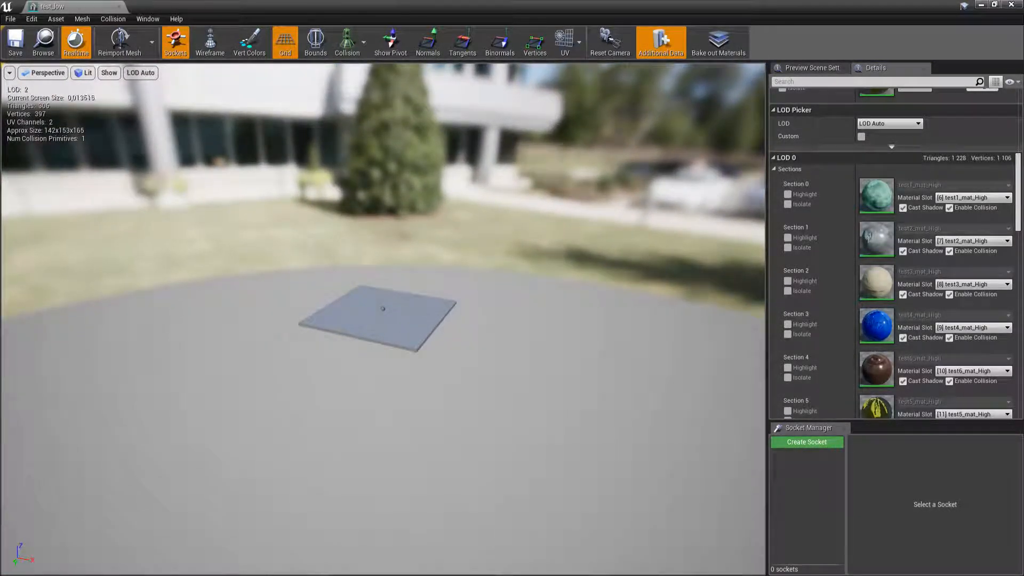
scroll(383, 316, "up", 15)
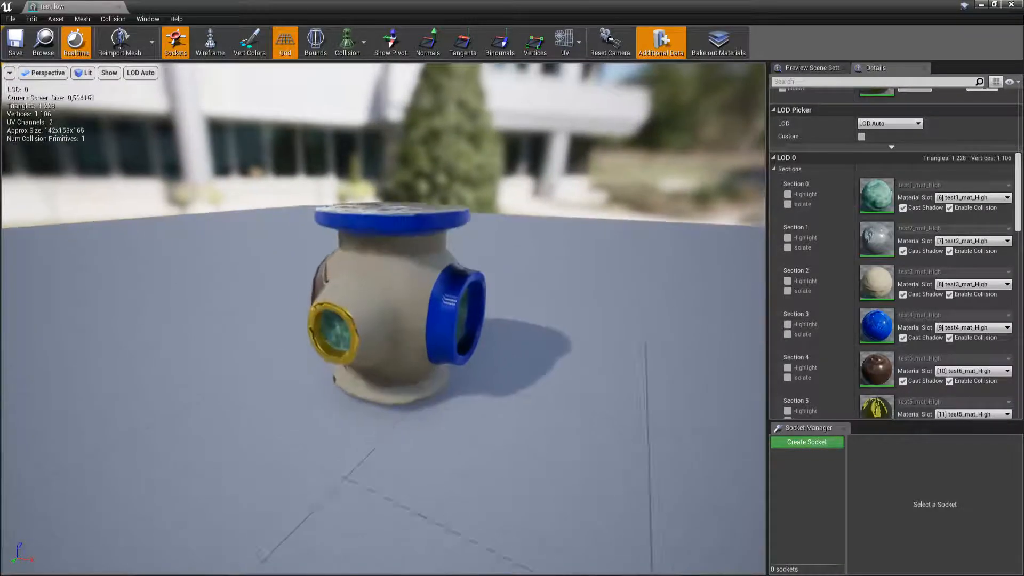
scroll(383, 315, "down", 10)
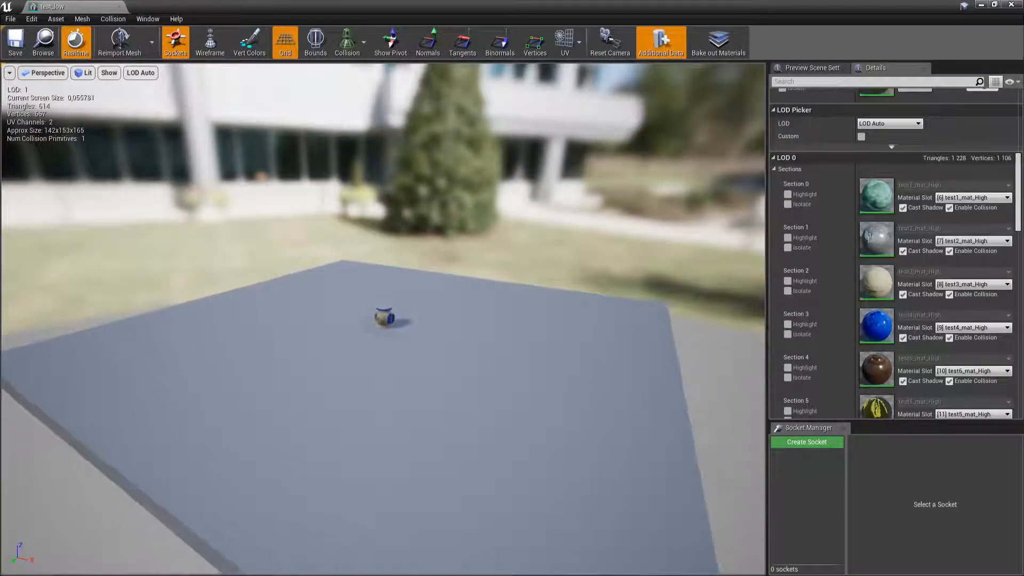
left_click(1012, 5)
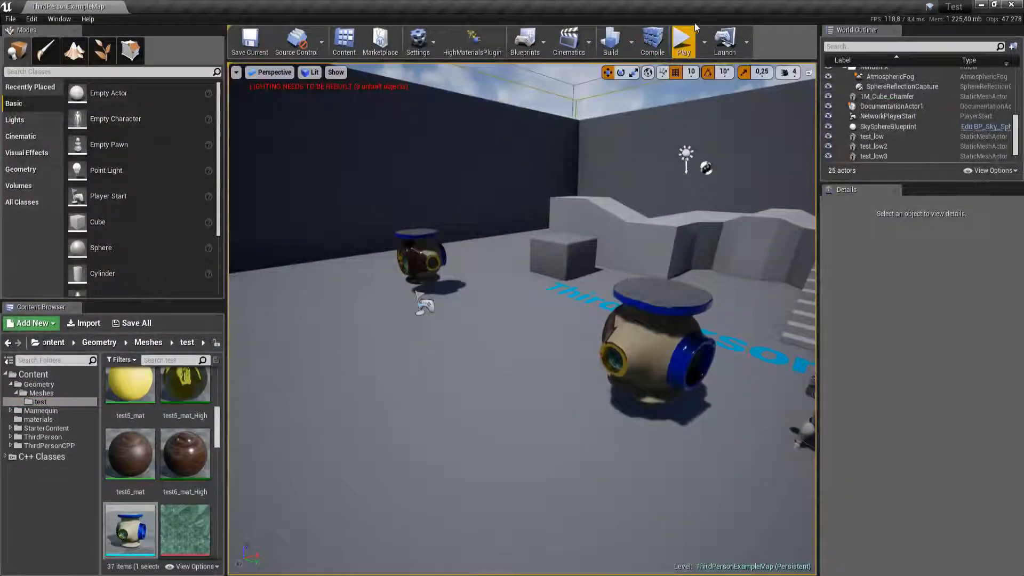
Build the level's lighting, dismiss the message log and save all changes
left_click(683, 40)
key("Escape")
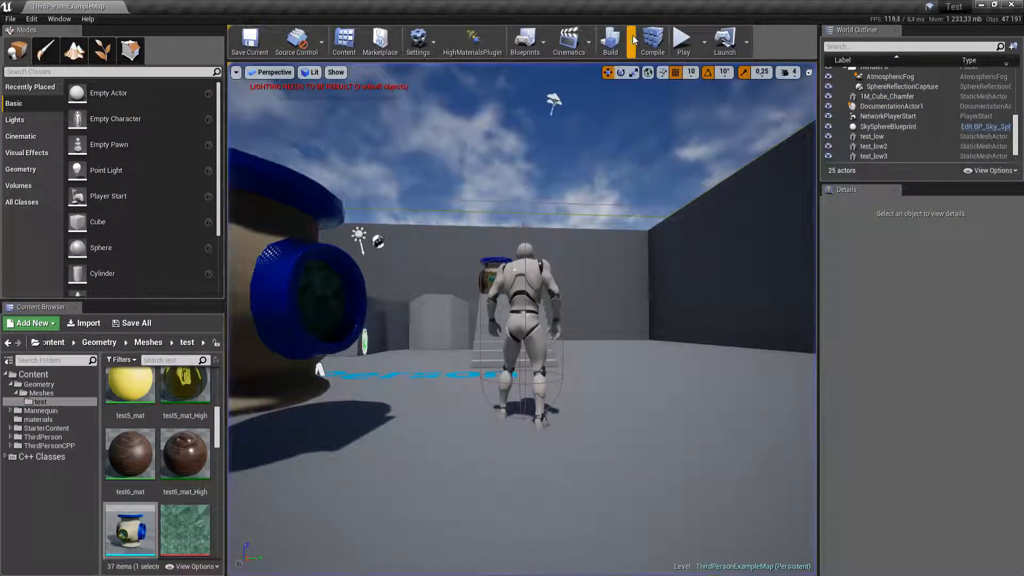
left_click(611, 40)
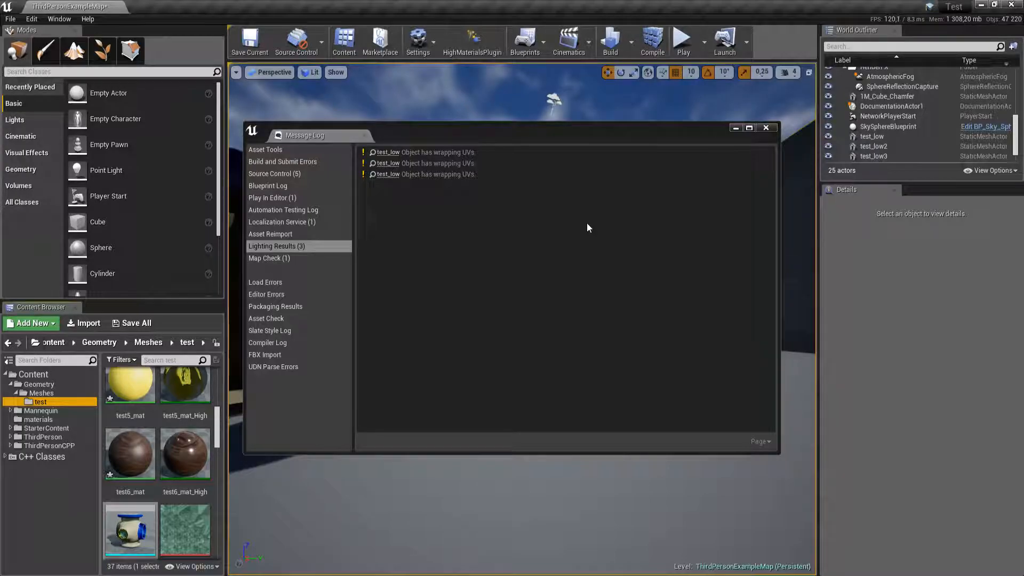
left_click(766, 127)
right_click_drag(565, 246, 562, 248)
key("ctrl+shift+s")
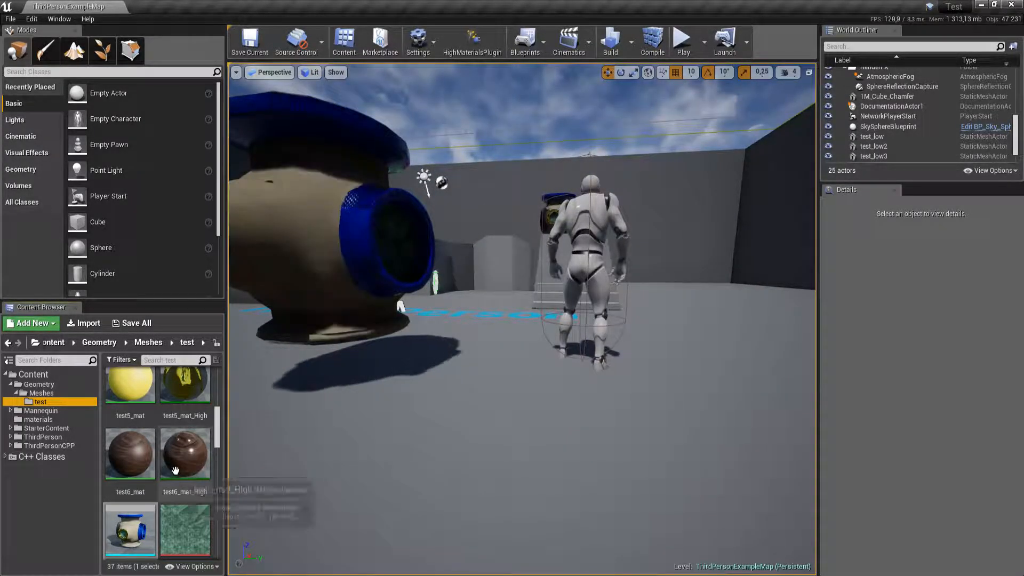
Play the level in fullscreen and turn on the FPS and frame-timing statistics by rerunning earlier console commands
scroll(177, 472, "up", 5)
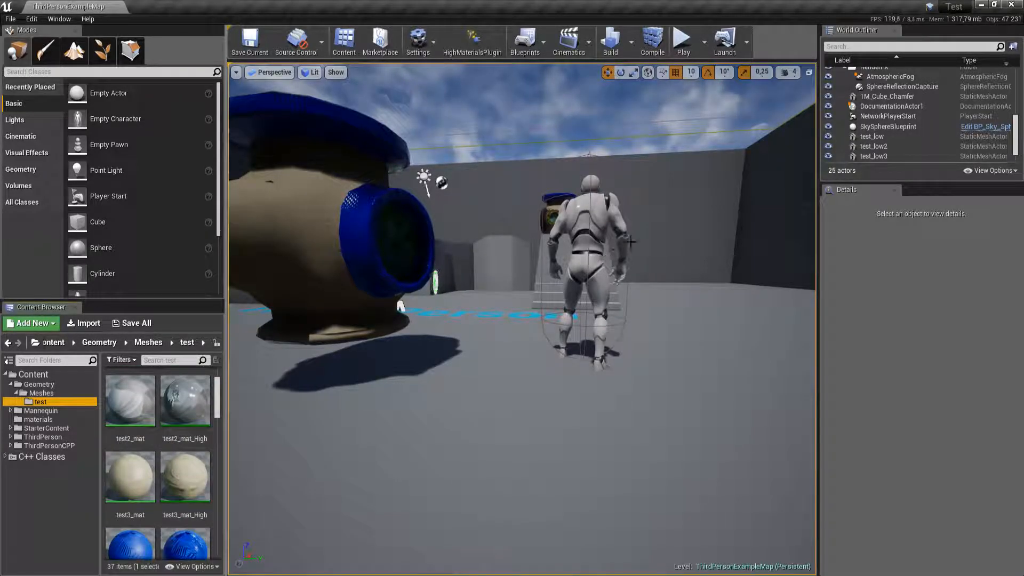
right_click_drag(631, 241, 598, 243)
left_click(683, 40)
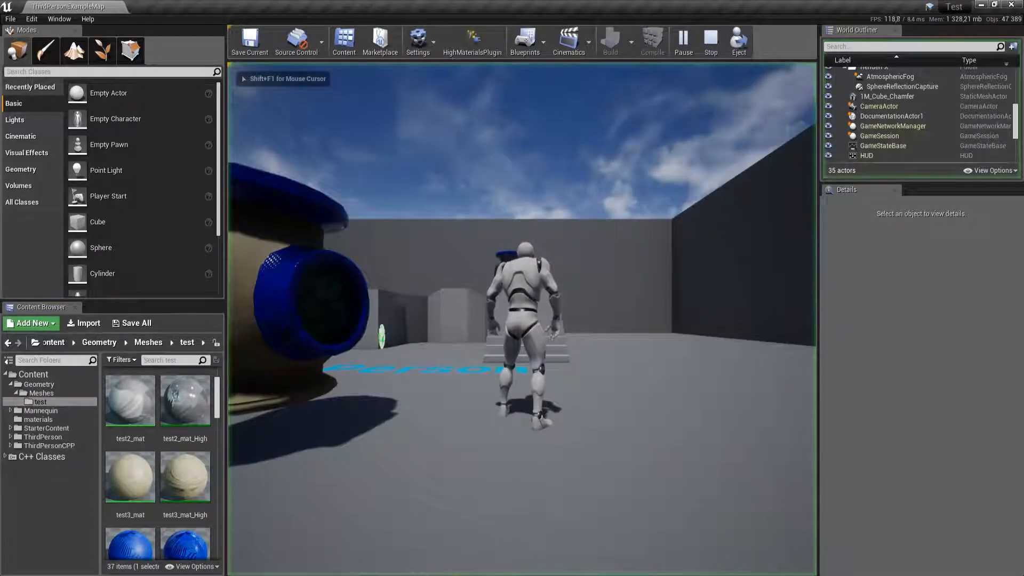
key("F11")
key("grave")
key("Up")
key("Return")
key("grave")
key("Up")
key("Up")
key("Return")
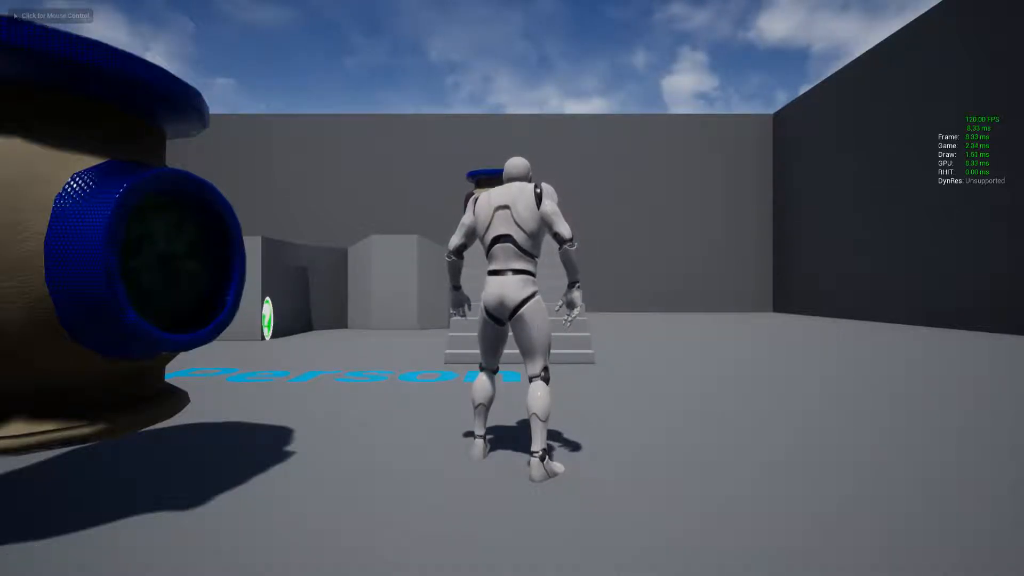
Run the character past the vases on the floor, up the stairs and onto the top of the raised vase
left_click(512, 288)
key("w")
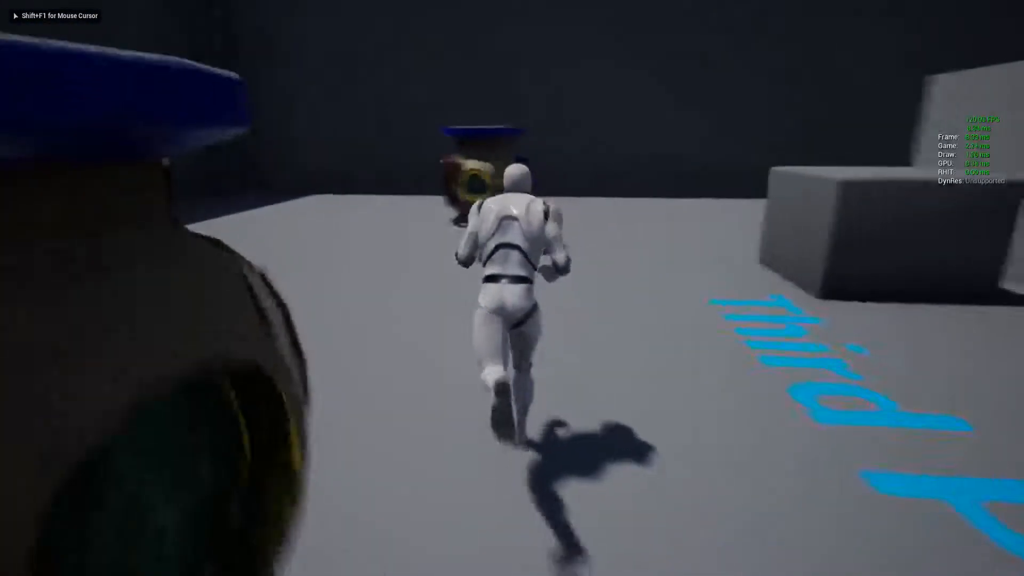
key("a")
key("w")
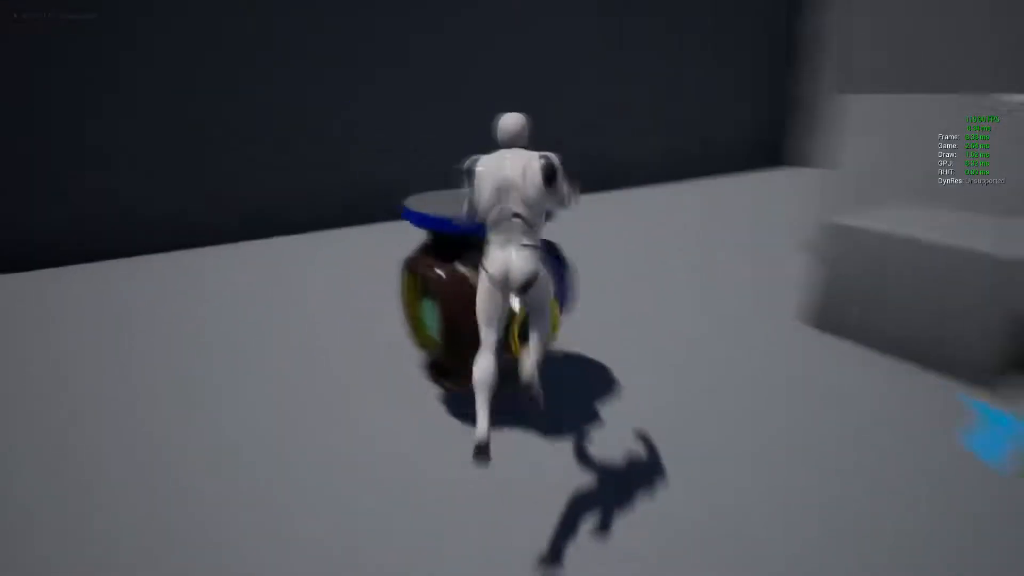
key("space")
key("d")
key("w")
key("space")
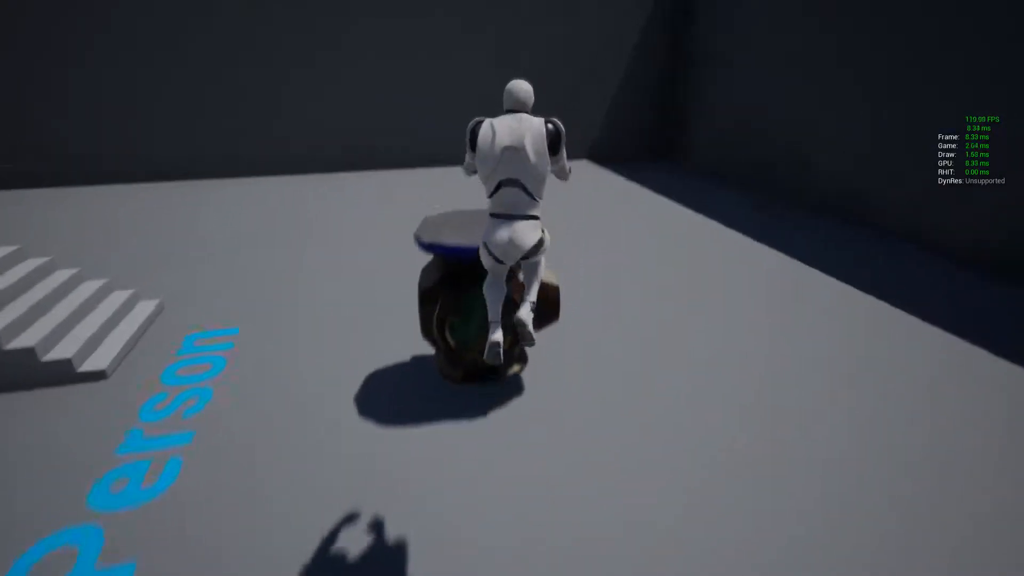
key("w")
key("space")
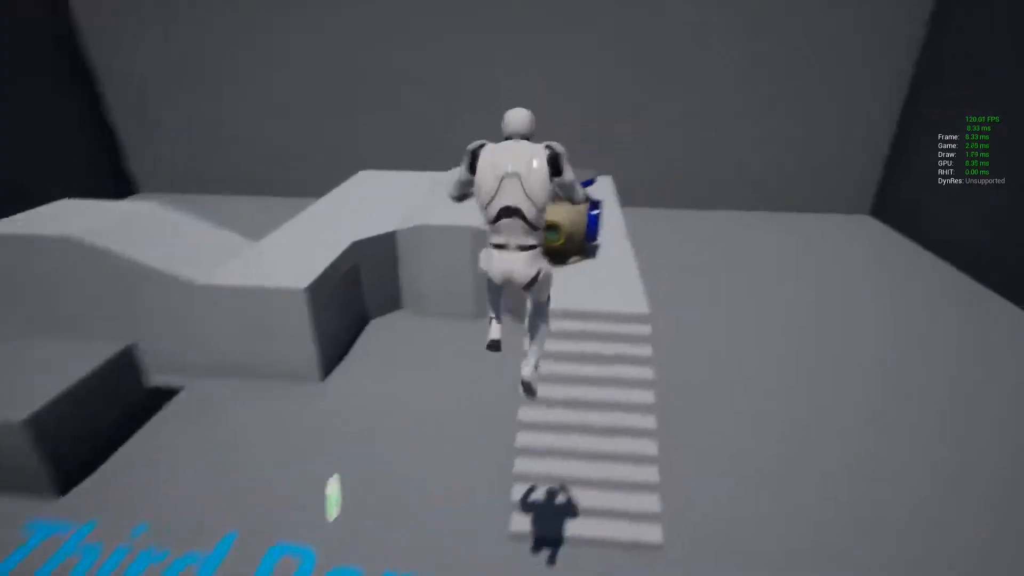
key("w")
key("w")
key("space")
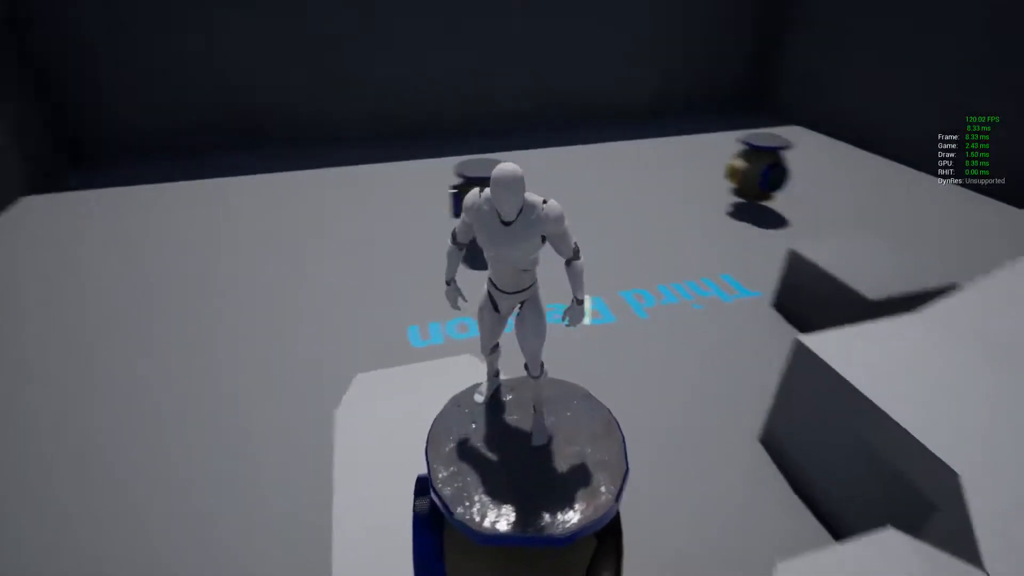
Jump the character back down across the blocks onto a vase on the floor and end the play session
key("w")
key("space")
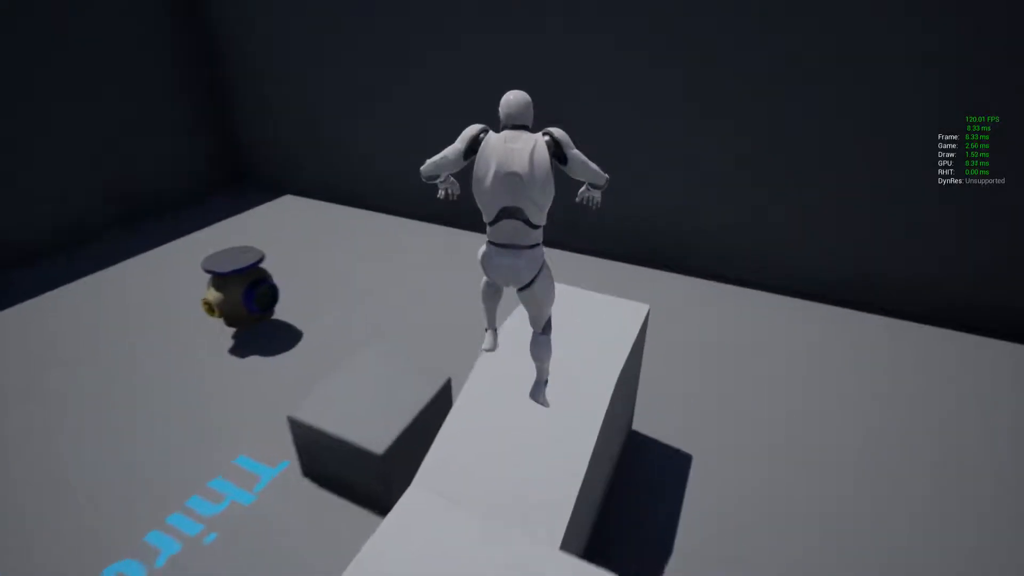
key("w")
key("space")
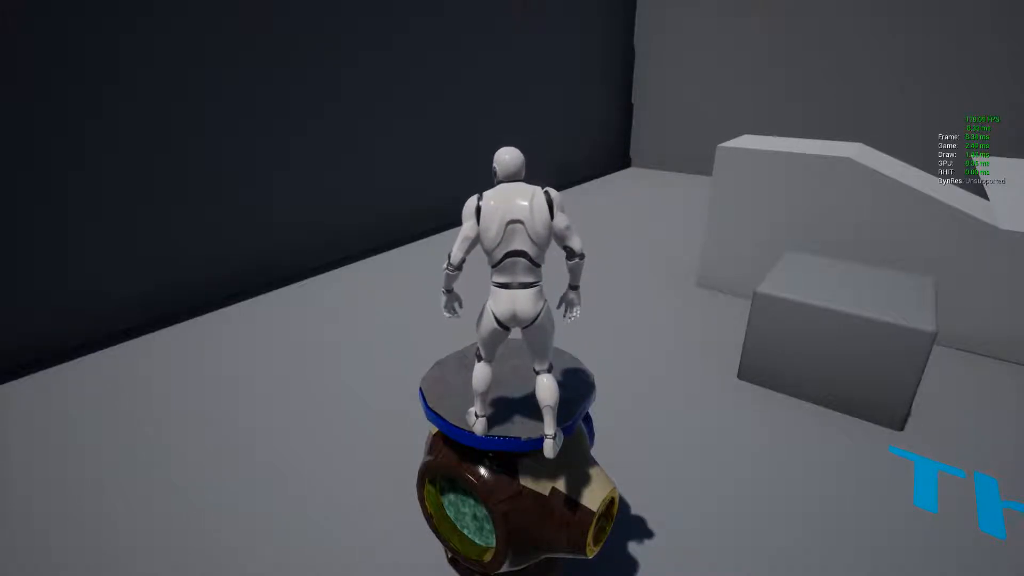
key("Escape")
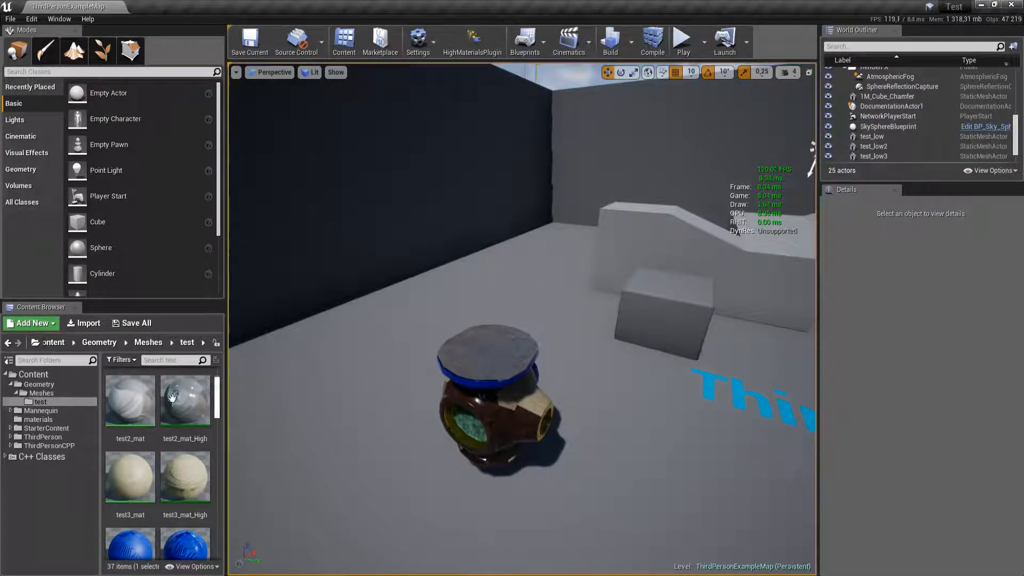
Reopen the test_low mesh, examine its regular and High material slots, and close it
scroll(136, 405, "down", 10)
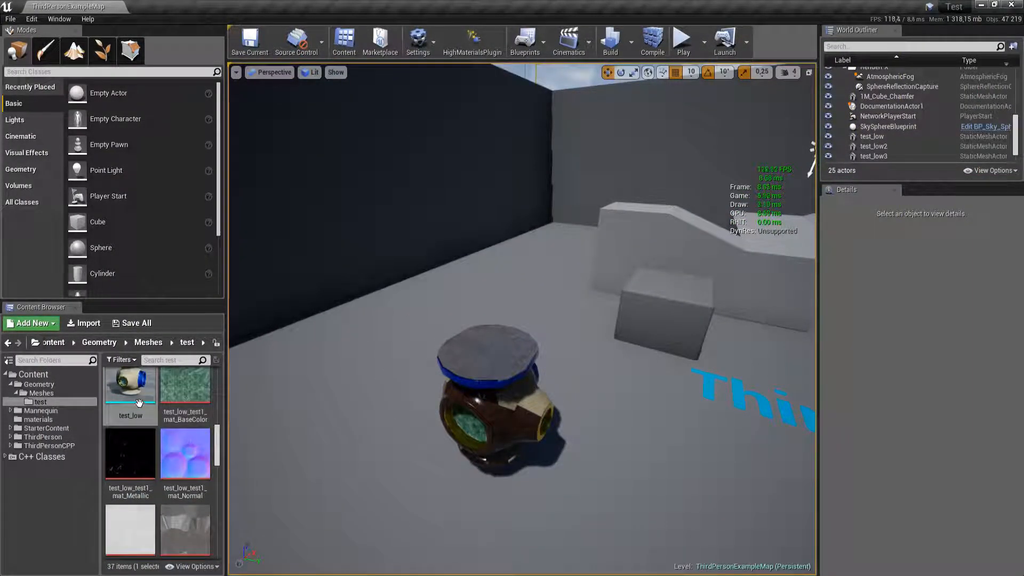
double_click(133, 391)
scroll(840, 214, "down", 8)
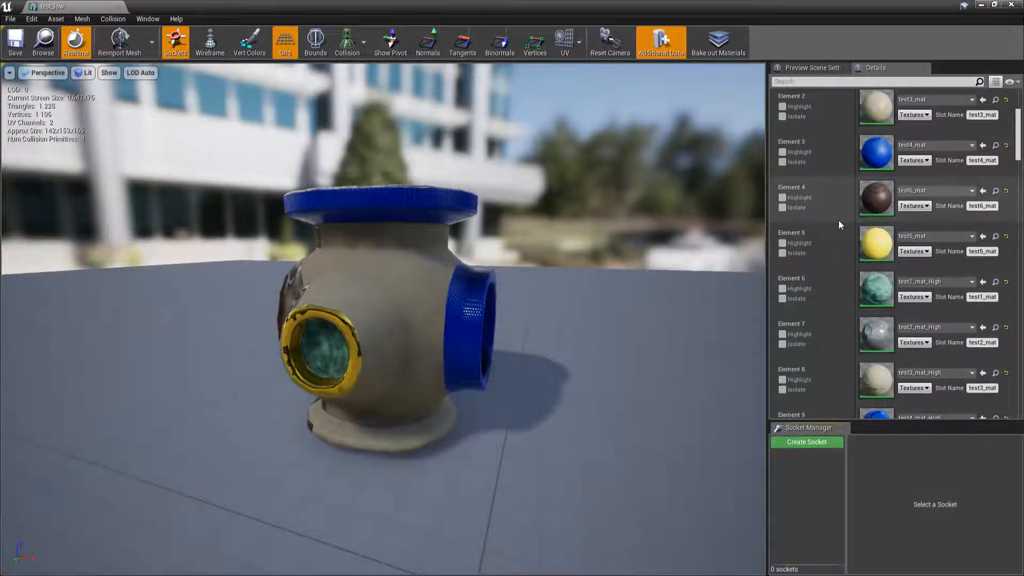
scroll(863, 224, "down", 2)
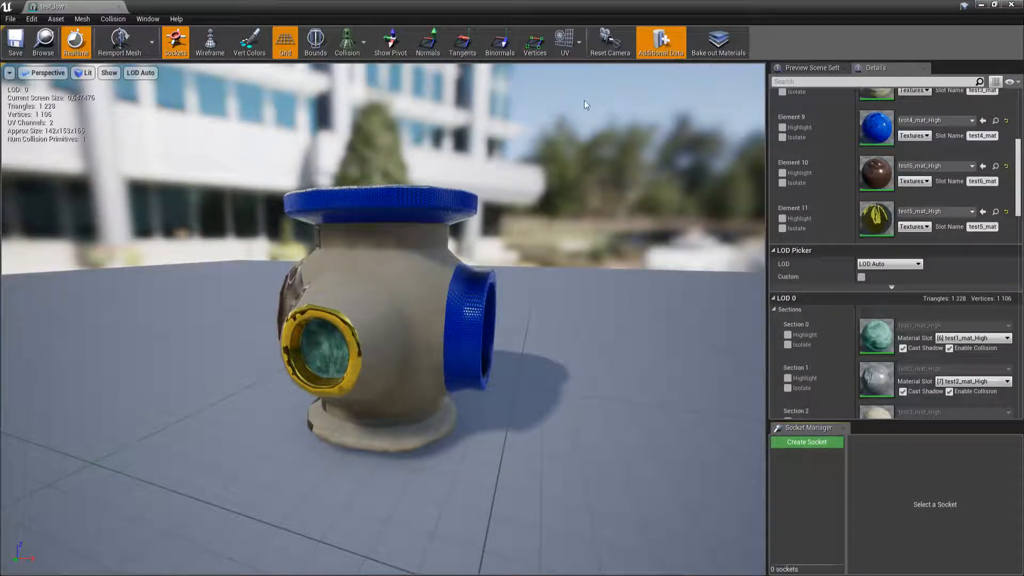
left_click(1012, 4)
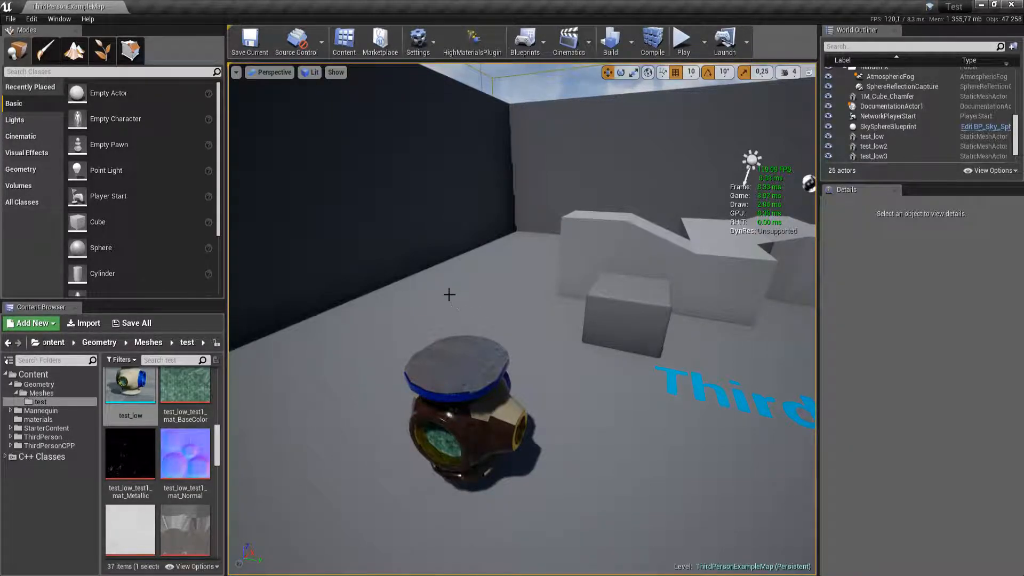
mouse_move(346, 303)
right_mouse_down()
mouse_move(480, 297)
mouse_move(512, 309)
mouse_move(465, 326)
mouse_move(427, 320)
mouse_move(435, 302)
mouse_move(428, 338)
mouse_move(356, 300)
mouse_move(369, 316)
mouse_move(343, 277)
mouse_move(355, 288)
mouse_move(318, 288)
mouse_move(374, 293)
mouse_move(363, 298)
mouse_move(362, 323)
mouse_move(237, 319)
mouse_move(335, 300)
right_mouse_up()
right_click_drag(258, 300, 107, 291)
right_click_drag(522, 319, 91, 326)
right_click_drag(342, 299, 291, 300)
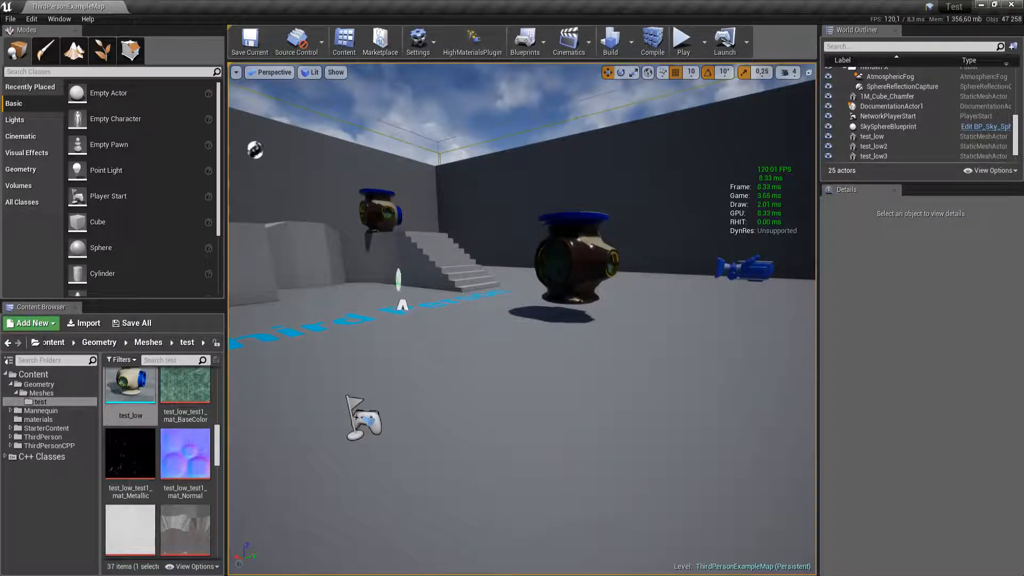
Switch to Maya and open the scene mavis.0123.mb from the project's scenes folder
key("alt+Tab")
key("ctrl+o")
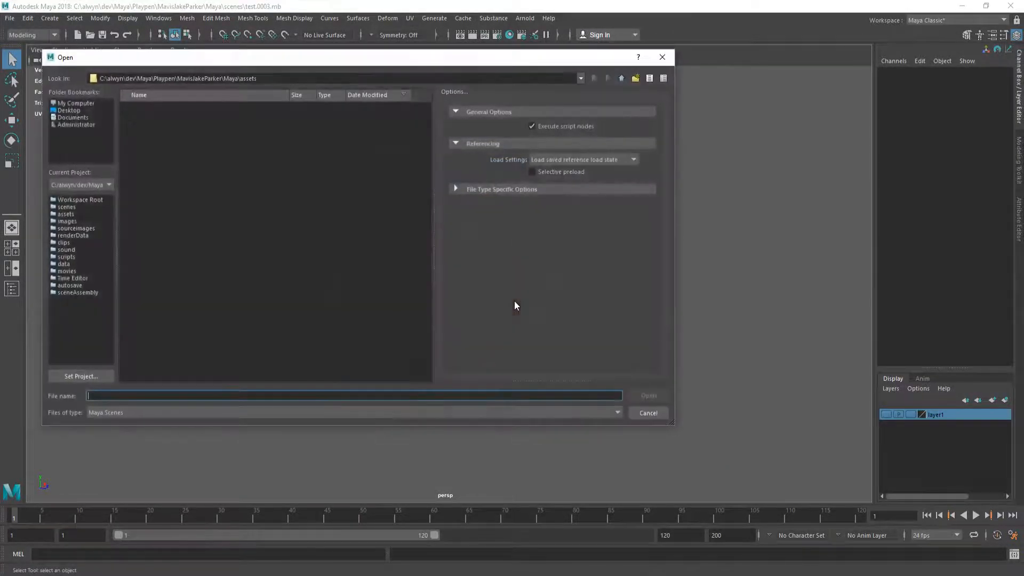
left_click(65, 207)
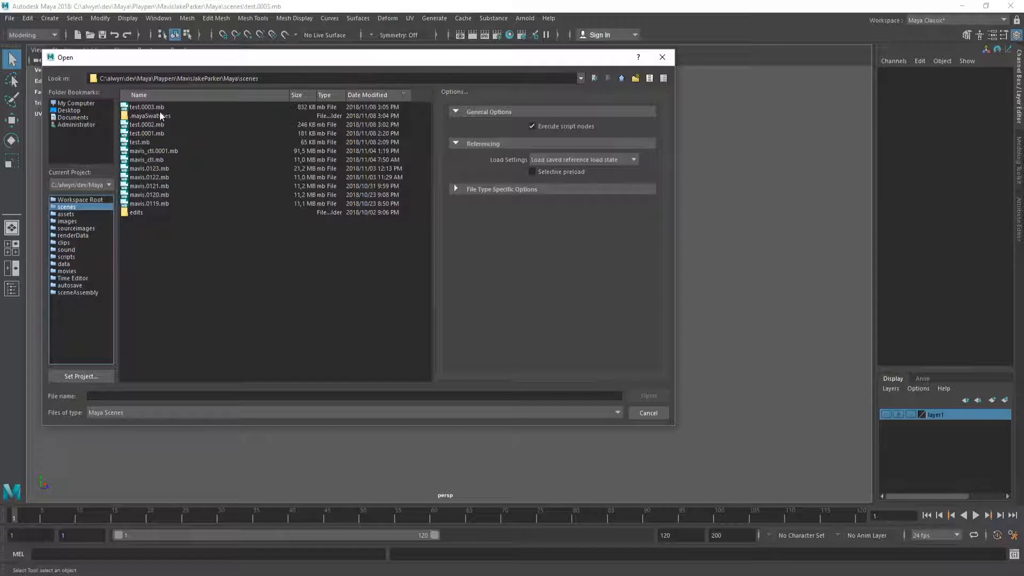
double_click(145, 168)
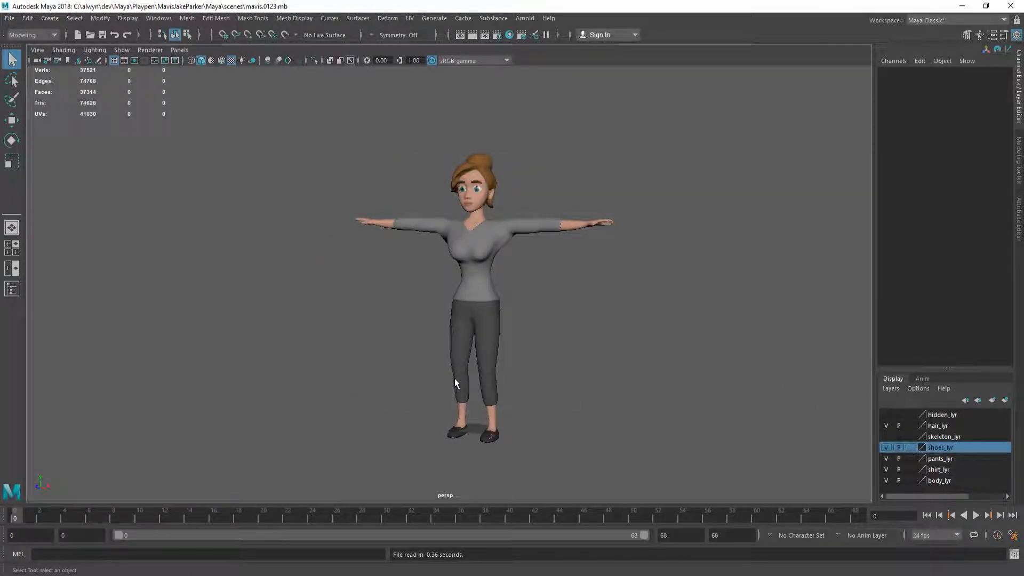
left_click(922, 379)
left_click(893, 379)
mouse_move(18, 514)
left_mouse_down()
mouse_move(357, 517)
mouse_move(383, 524)
mouse_move(131, 533)
mouse_move(482, 554)
mouse_move(248, 553)
mouse_move(661, 549)
mouse_move(335, 546)
mouse_move(8, 521)
left_mouse_up()
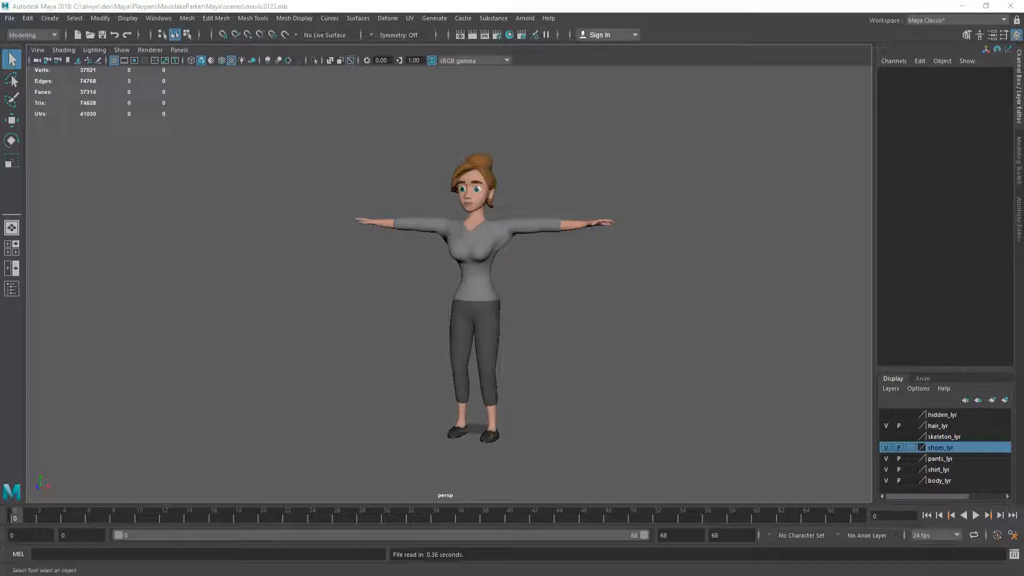
Make the skeleton_lyr layer visible on the character and open the Outliner
mouse_move(491, 329)
left_mouse_down("alt")
mouse_move(475, 340)
mouse_move(483, 334)
left_mouse_up("alt")
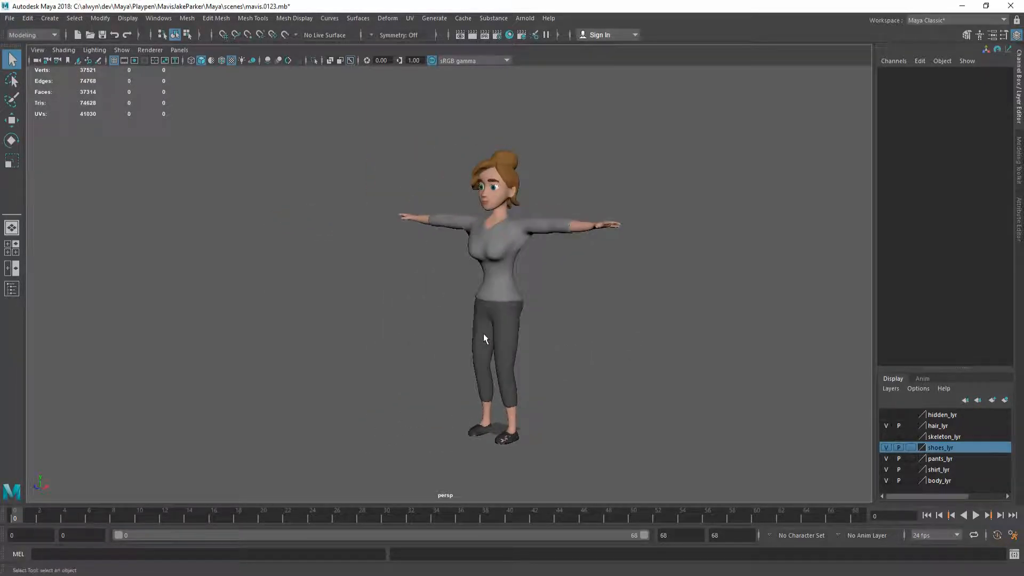
left_click_drag(559, 318, 483, 319, "alt")
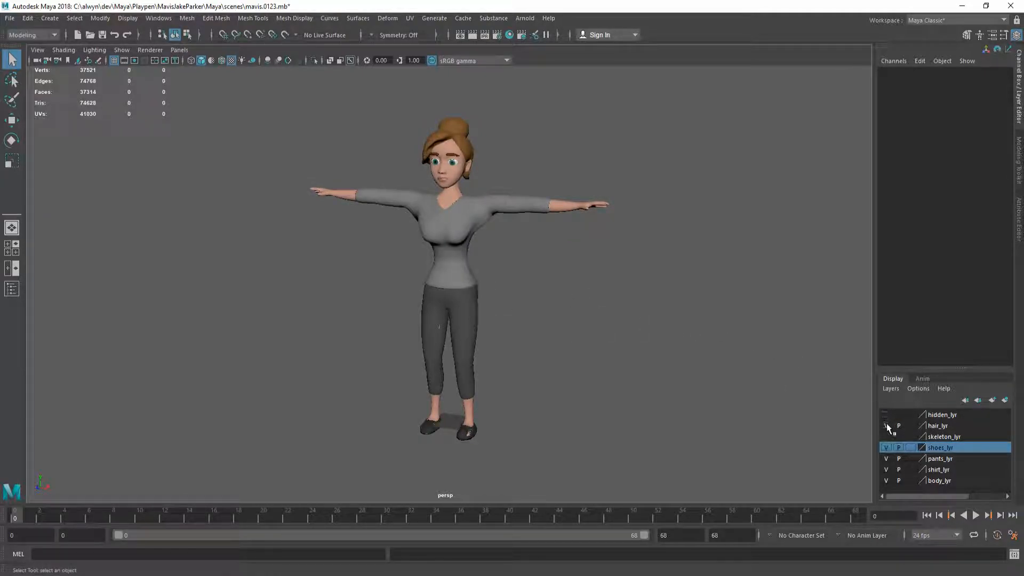
left_click(886, 436)
key("shift+o")
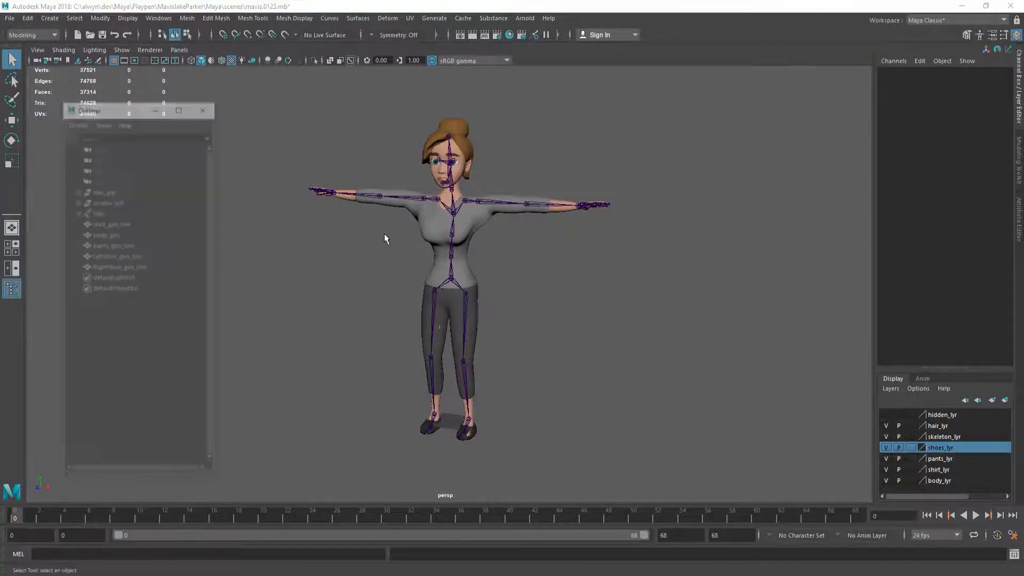
Ungroup hair_grp so its hair meshes sit at the top level of the scene, and clear the selection
left_click(77, 190)
left_click(103, 189)
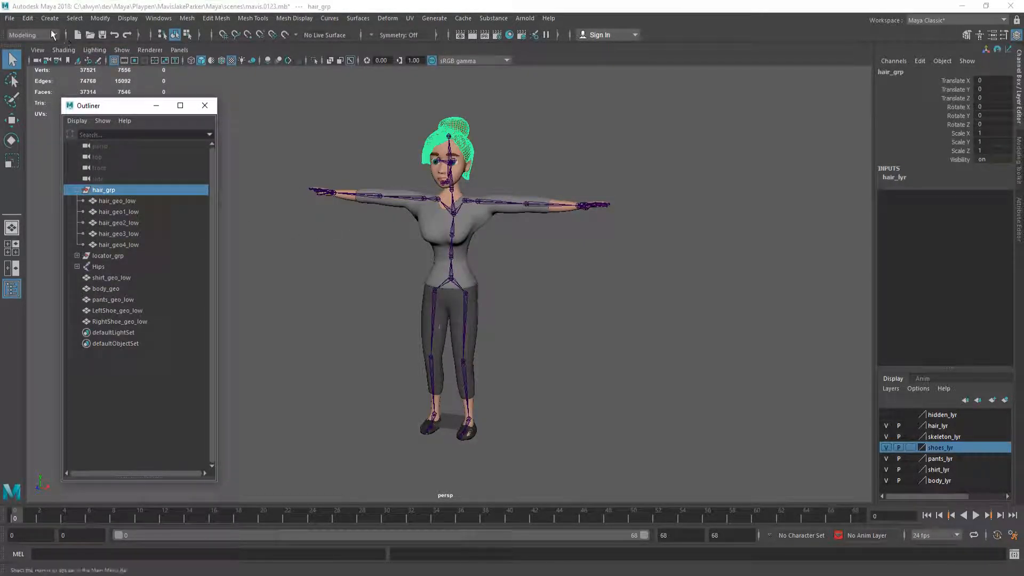
left_click(113, 200)
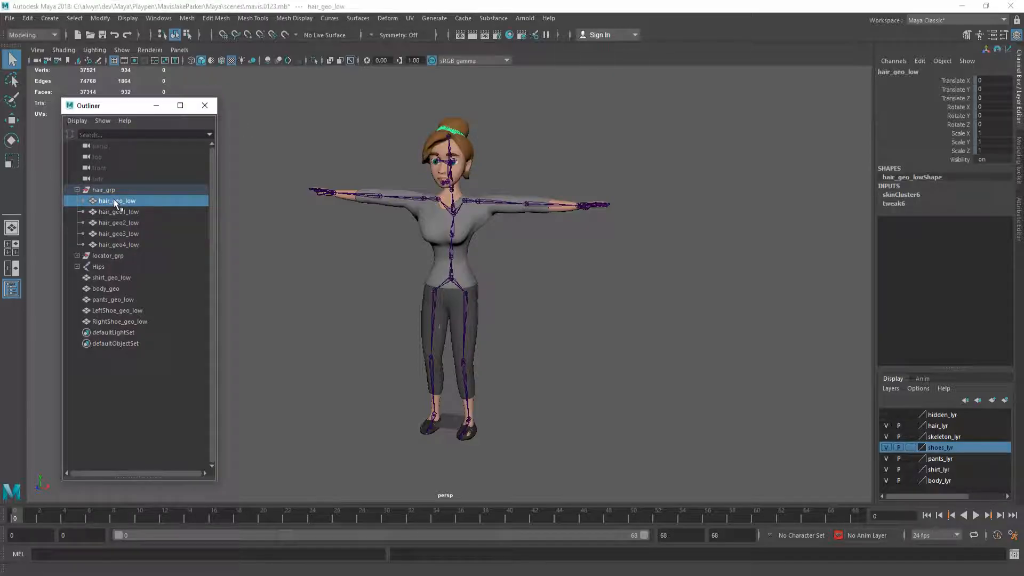
left_click(102, 190)
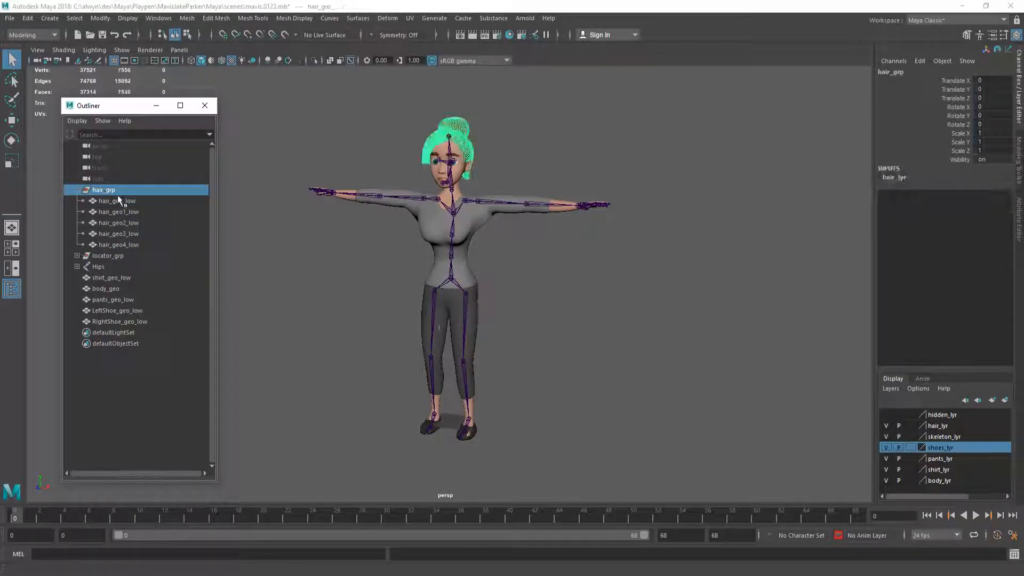
left_click(26, 18)
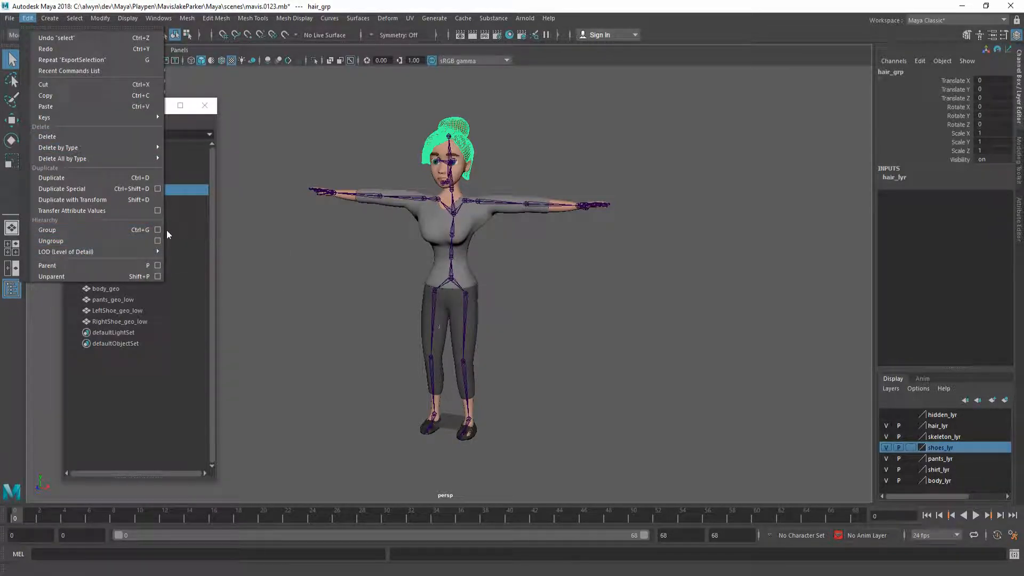
left_click(94, 242)
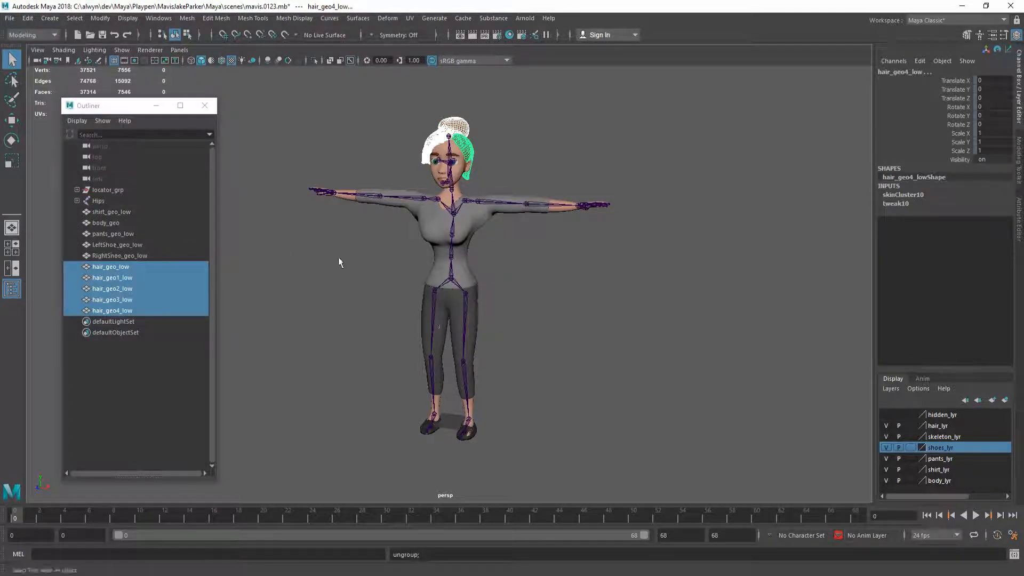
left_click(598, 270)
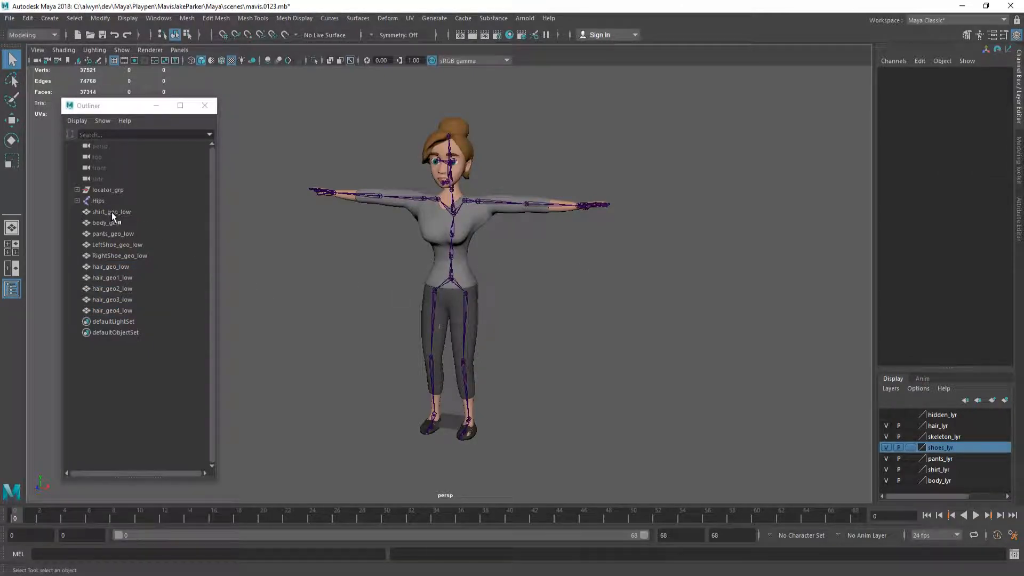
Save the scene under the new name mavis.test.mb in the scenes folder
left_click_drag(480, 273, 459, 274, "alt")
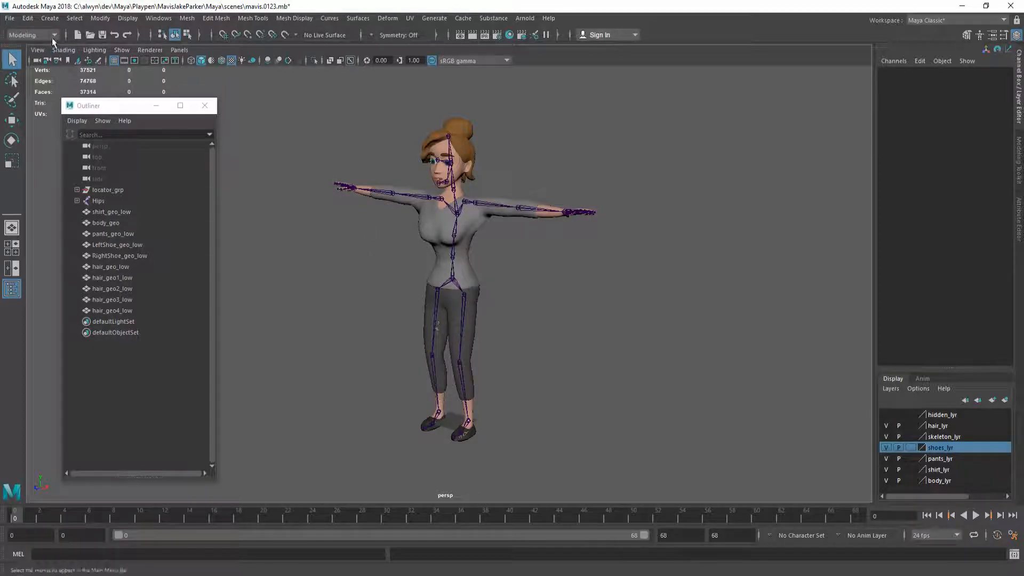
left_click(9, 19)
left_click(77, 73)
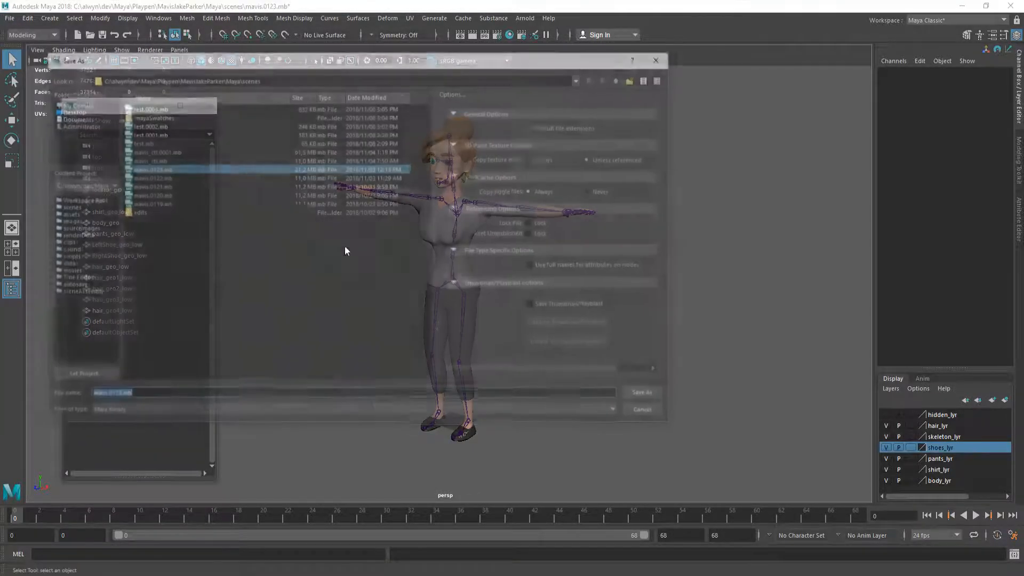
left_click(154, 394)
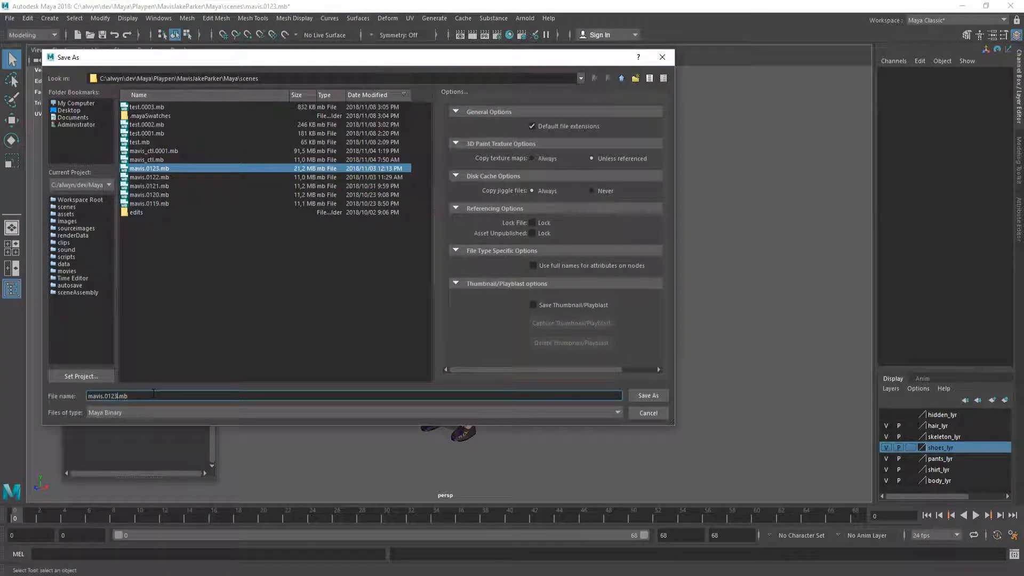
key("BackSpace")
key("BackSpace")
type("test")
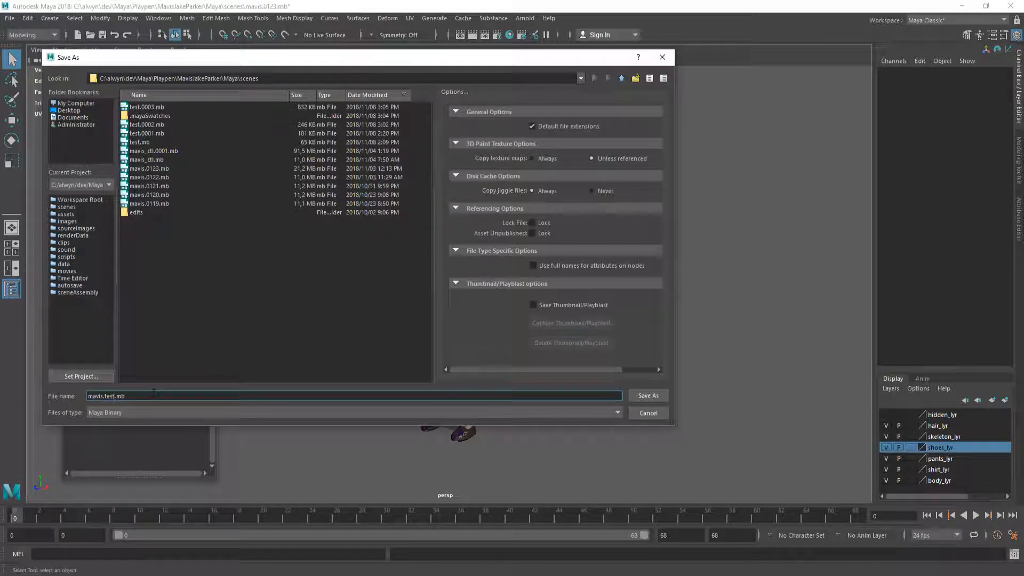
key("Return")
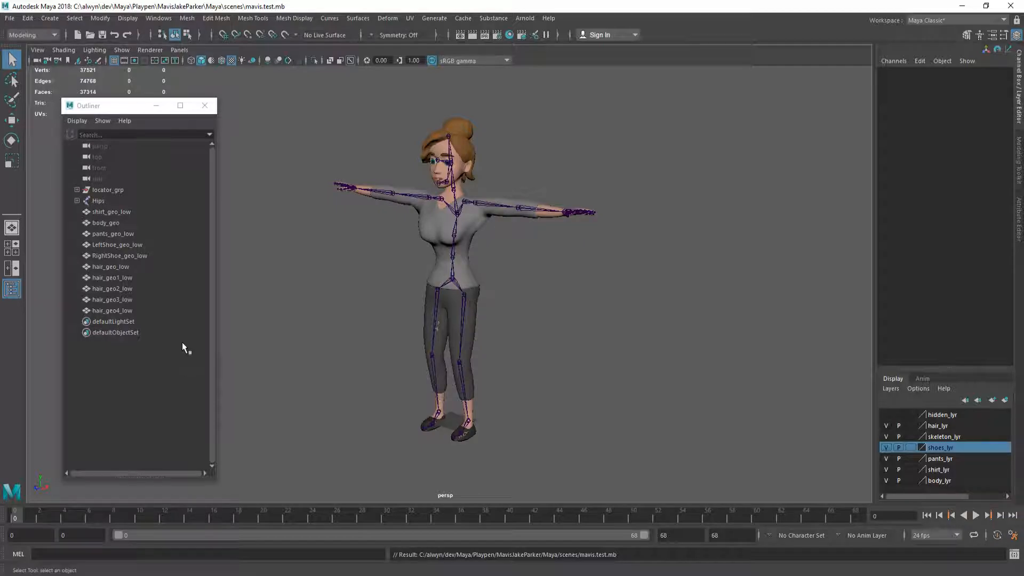
left_click(112, 212)
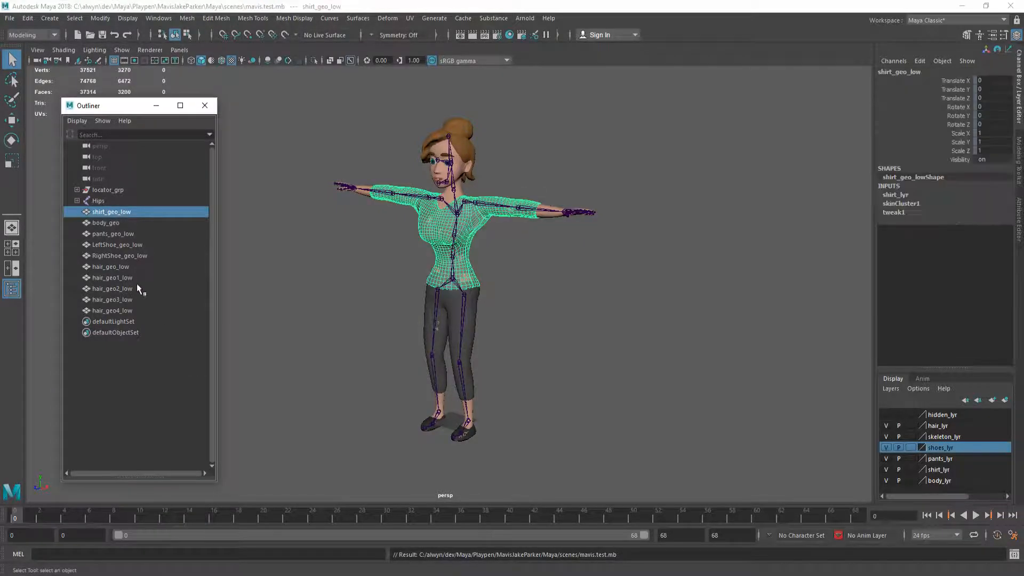
left_click(133, 310, "shift")
left_click_drag(321, 285, 357, 284, "alt")
left_click(360, 285)
mouse_move(425, 292)
left_mouse_down("alt")
mouse_move(468, 289)
mouse_move(405, 289)
left_mouse_up("alt")
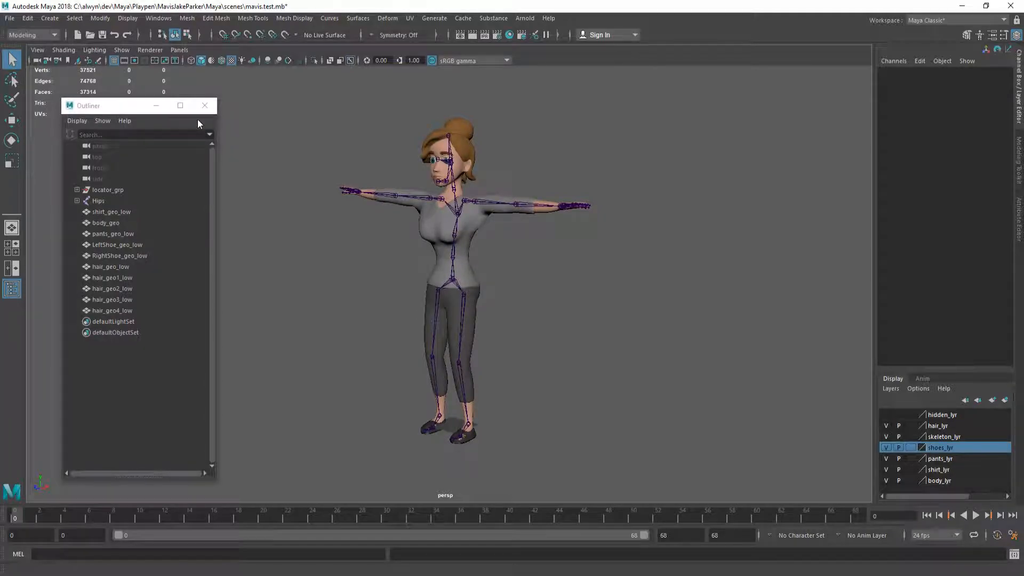
Select all character meshes from shirt_geo_low through hair_geo4_low and open the Generate LOD Meshes options
left_click(126, 211)
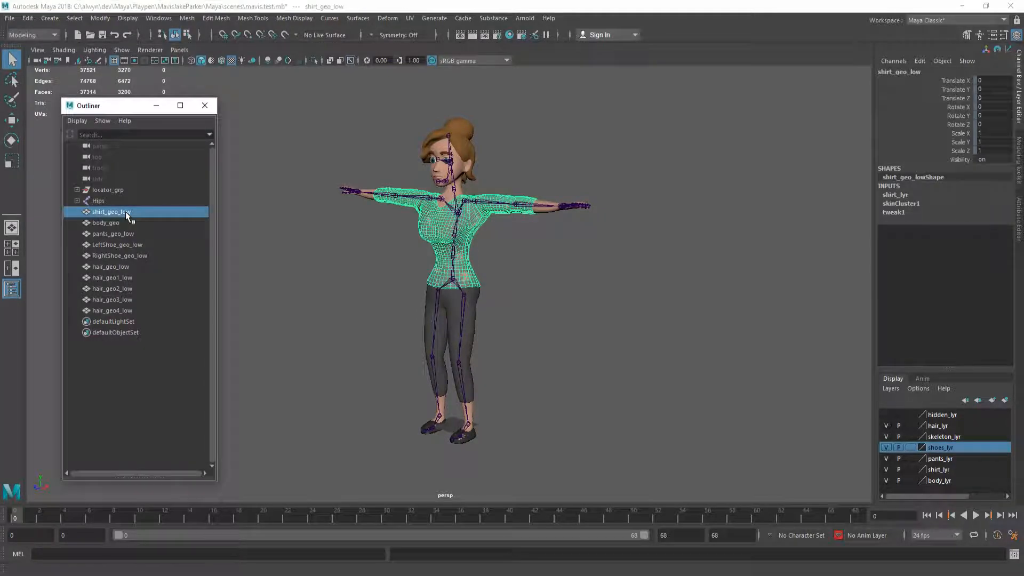
left_click(129, 312, "shift")
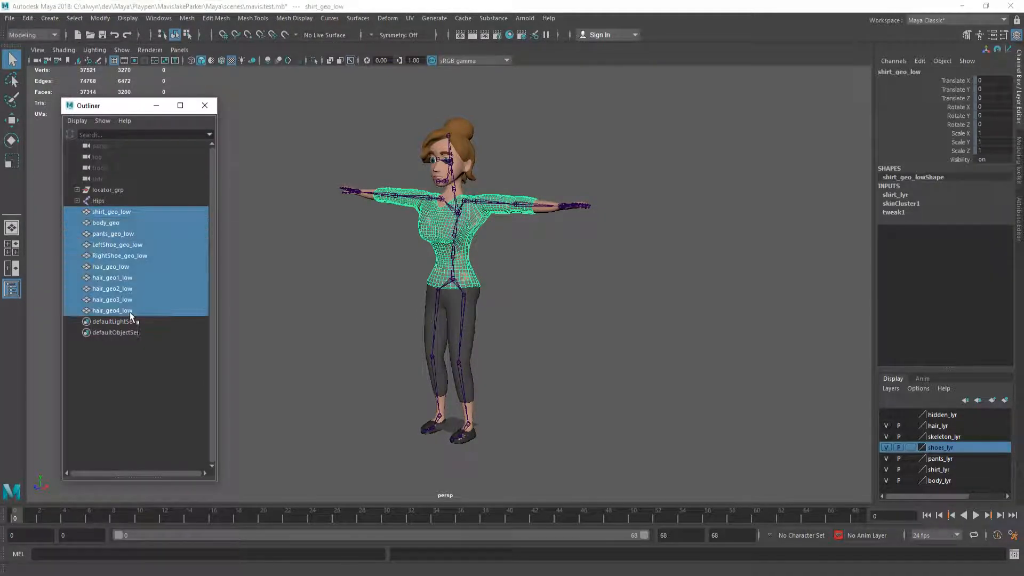
left_click(27, 17)
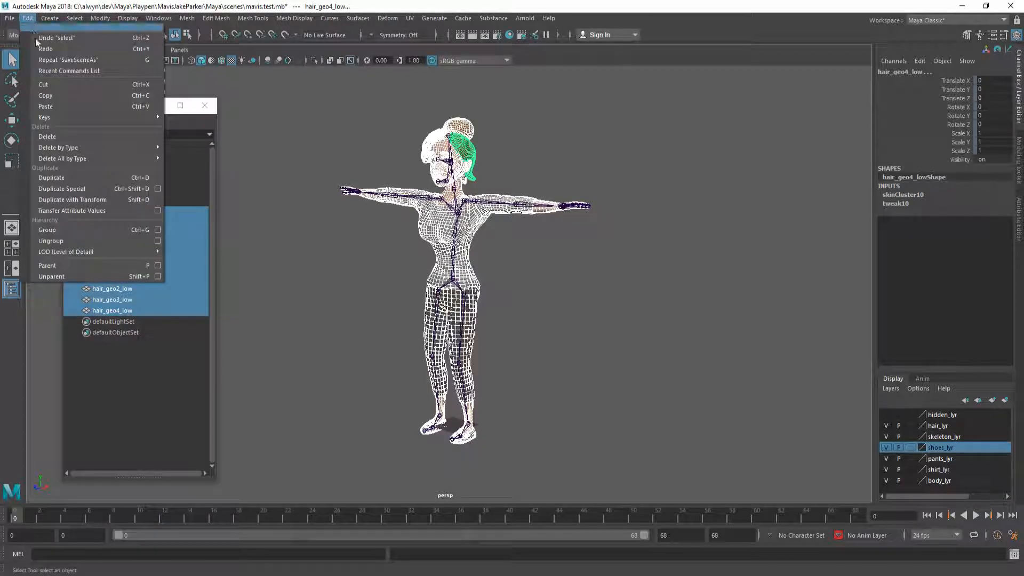
left_click(322, 119)
left_click_drag(133, 102, 133, 121)
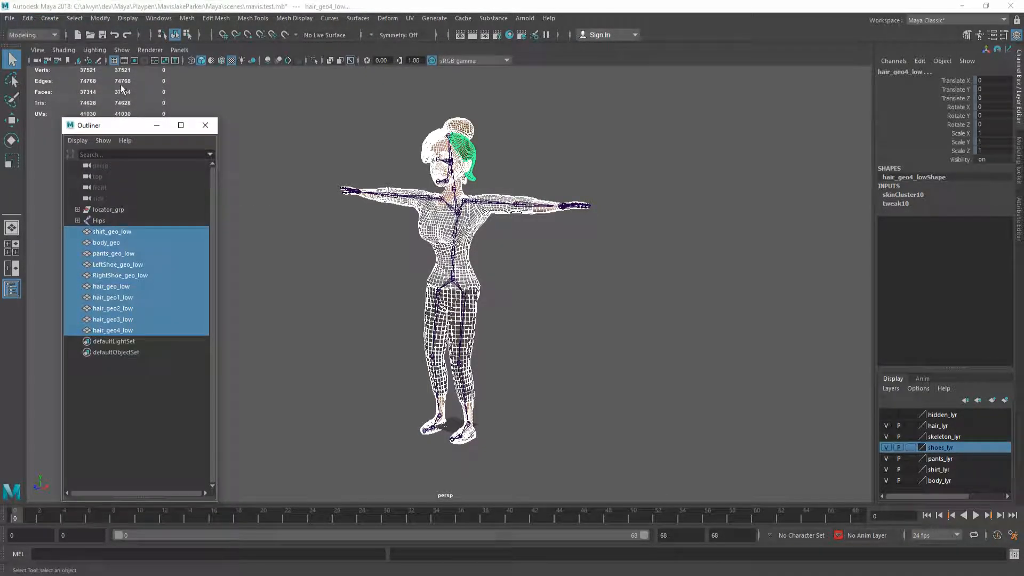
left_click(27, 18)
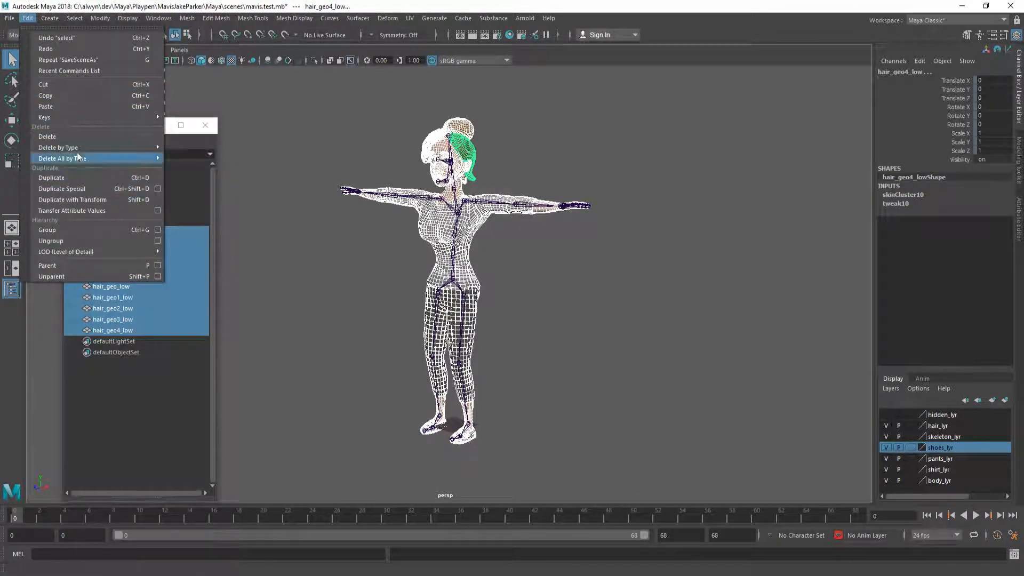
left_click(10, 18)
left_click(27, 18)
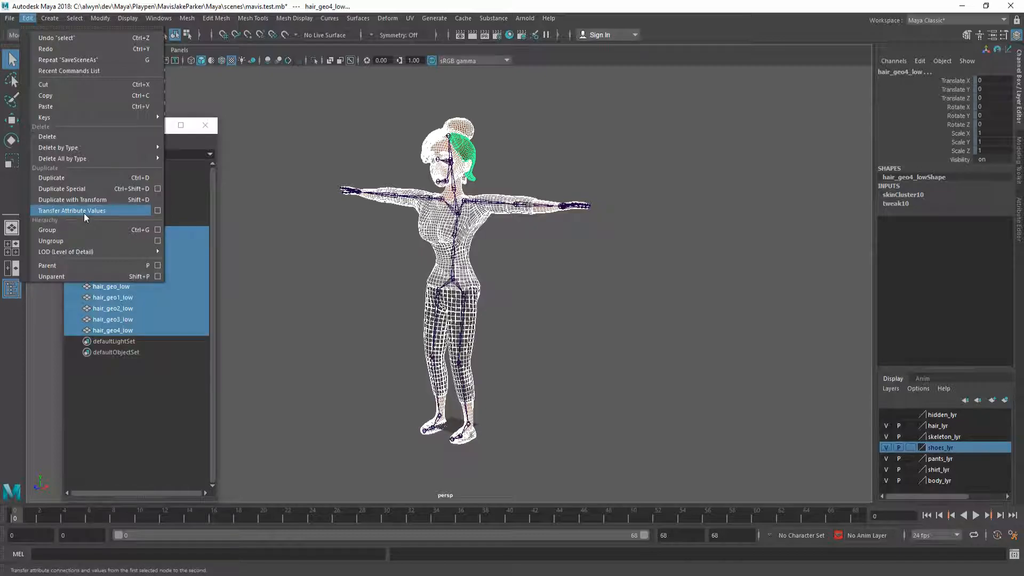
mouse_move(106, 251)
left_click(273, 272)
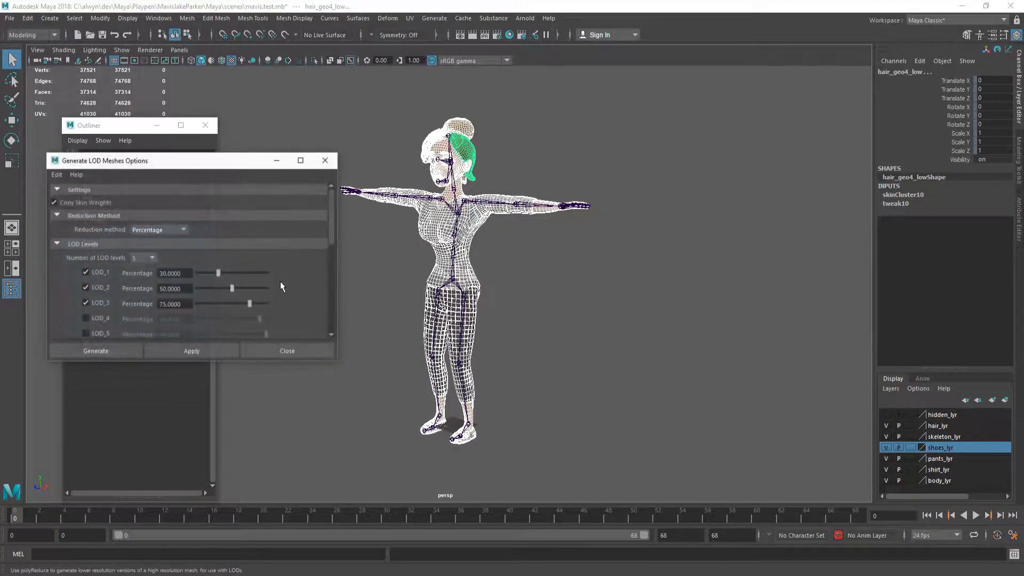
Enable LOD_4 at 90 percent and LOD_5 at 99 percent, generate the LOD meshes, and close the options
scroll(104, 296, "down", 2)
left_click(98, 253)
left_click(97, 268)
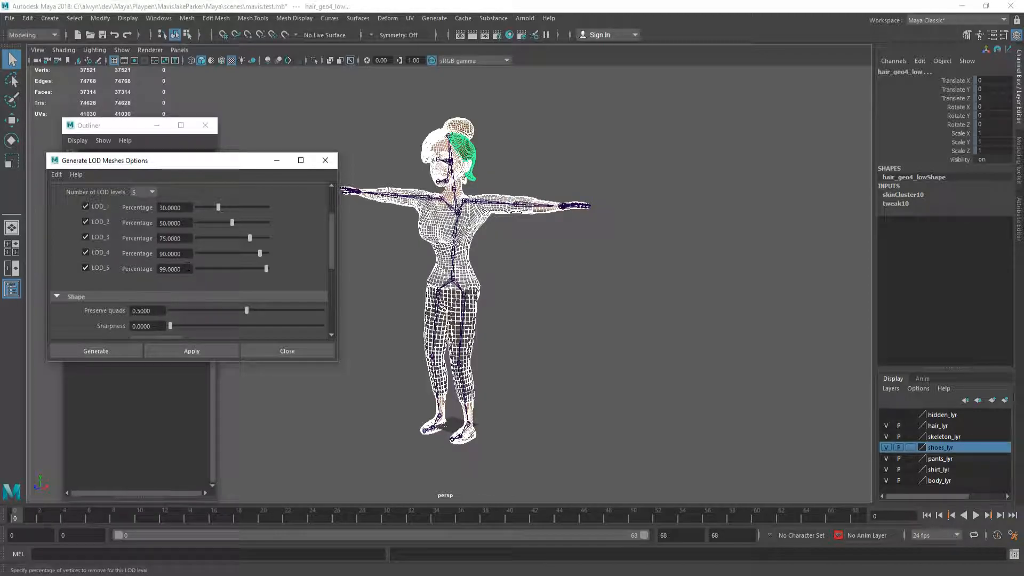
left_click(187, 353)
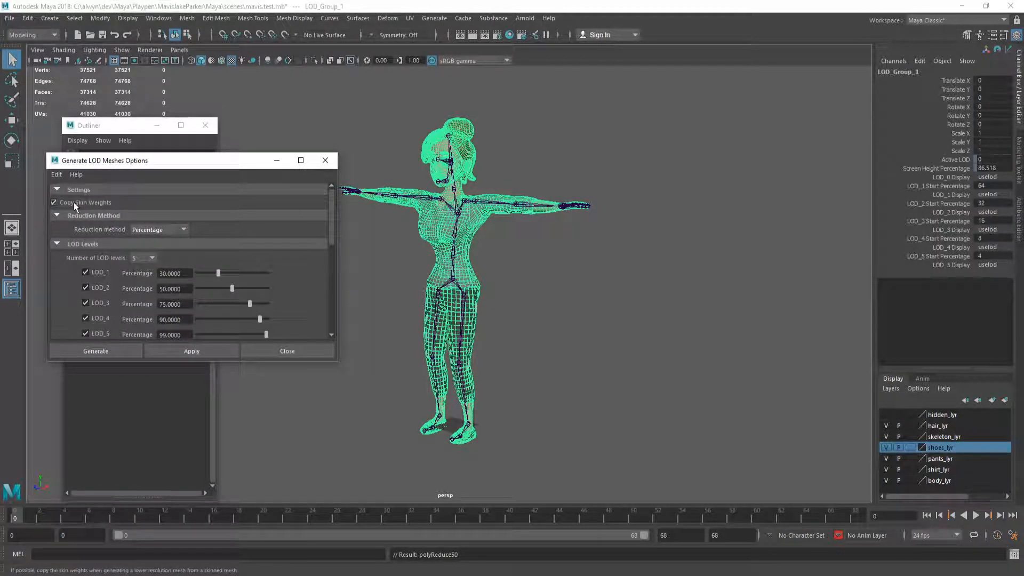
left_click(296, 352)
left_click(345, 345)
Expand the full LOD_Group_1 hierarchy and scrub the animation to frame 8
left_click_drag(348, 346, 89, 195, "alt")
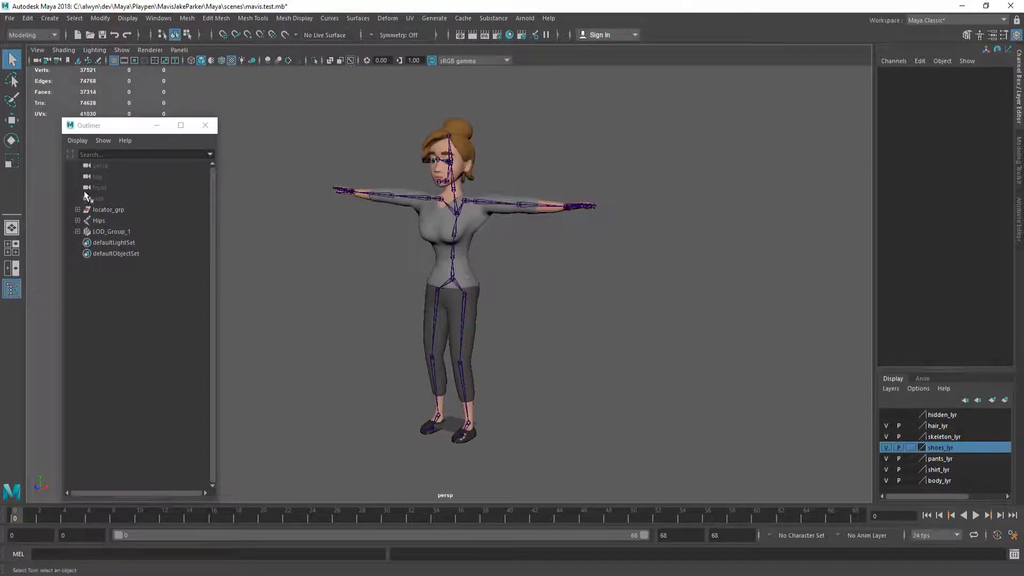
left_click(77, 231, "shift")
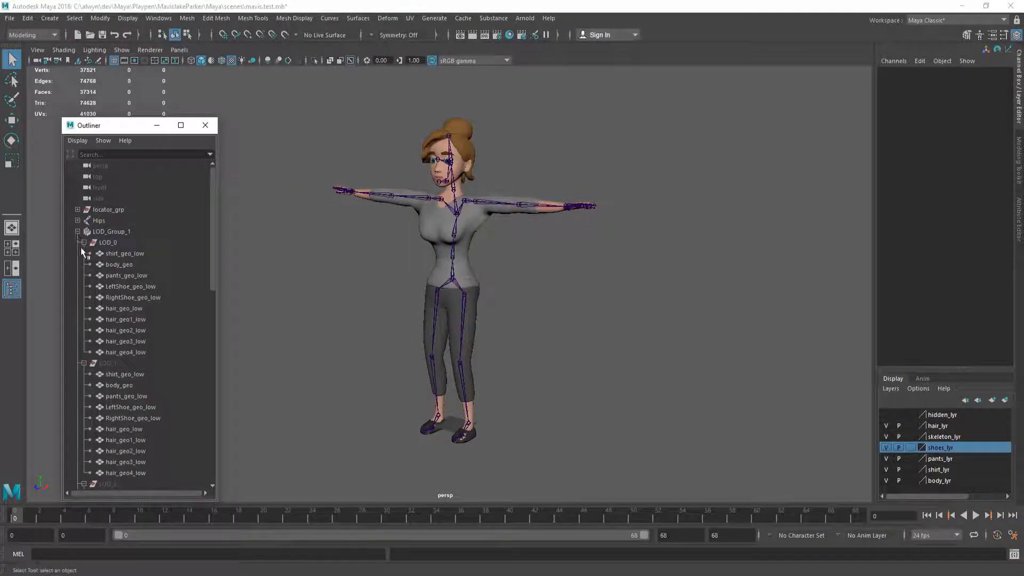
left_click_drag(21, 513, 114, 515)
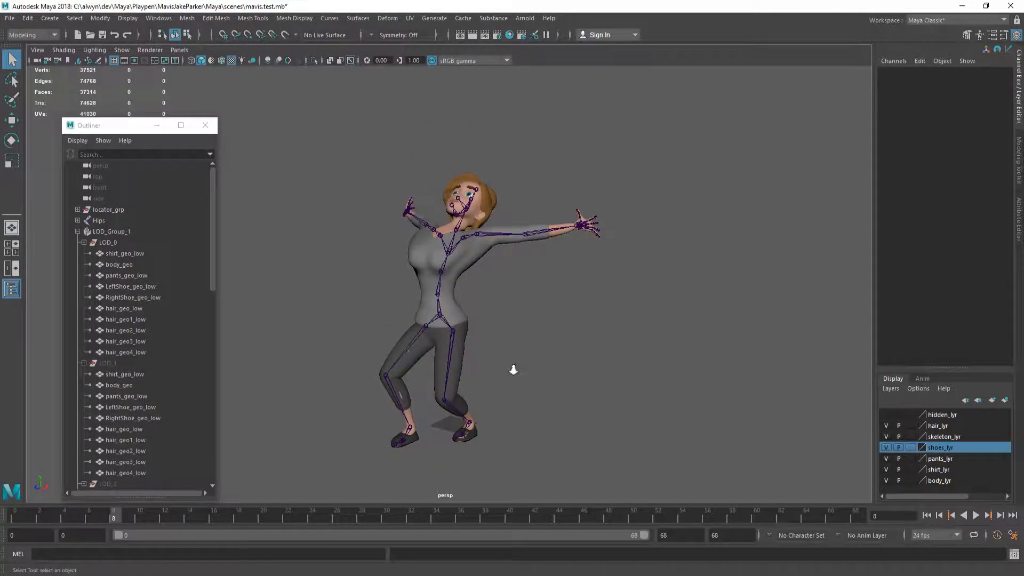
Examine how the posed character's LOD meshes switch and follow the skeleton at different viewing distances and angles
scroll(518, 370, "down", 10)
left_click_drag(519, 370, 613, 381, "alt")
scroll(596, 381, "down", 7)
scroll(589, 382, "up", 6)
left_click_drag(595, 380, 550, 370, "alt")
scroll(469, 371, "down", 7)
scroll(550, 368, "up", 5)
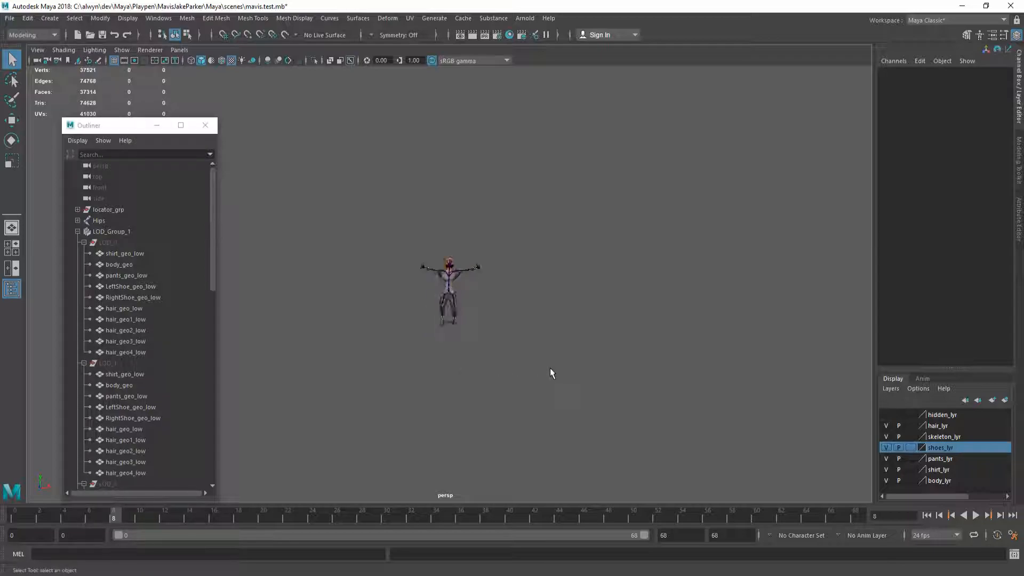
scroll(517, 370, "down", 3)
scroll(517, 371, "up", 3)
left_click_drag(444, 370, 368, 373, "alt")
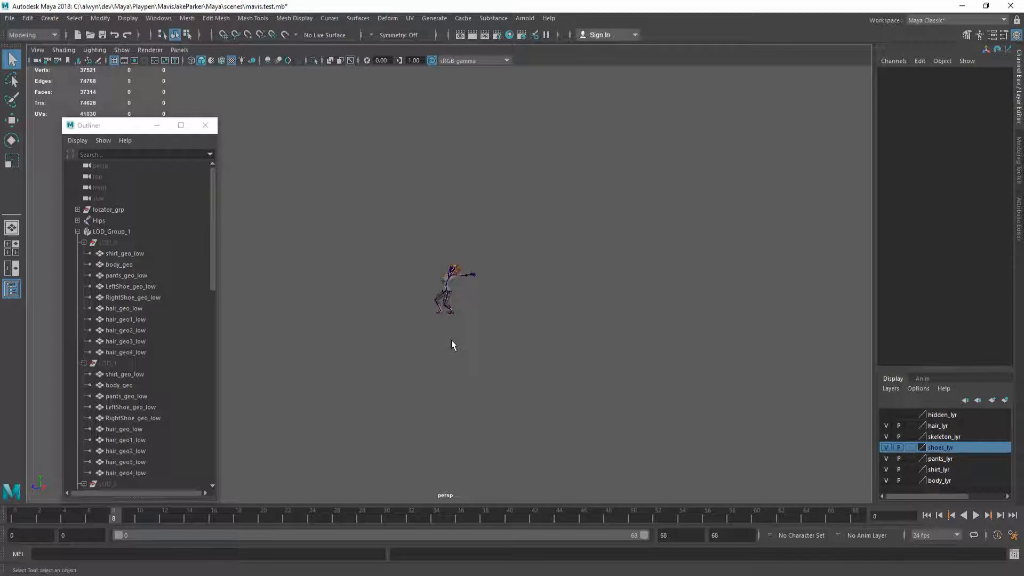
scroll(455, 334, "up", 4)
left_click_drag(441, 300, 453, 340, "alt")
scroll(453, 341, "up", 5)
left_click_drag(350, 350, 425, 350, "alt")
scroll(412, 351, "up", 3)
scroll(441, 353, "down", 10)
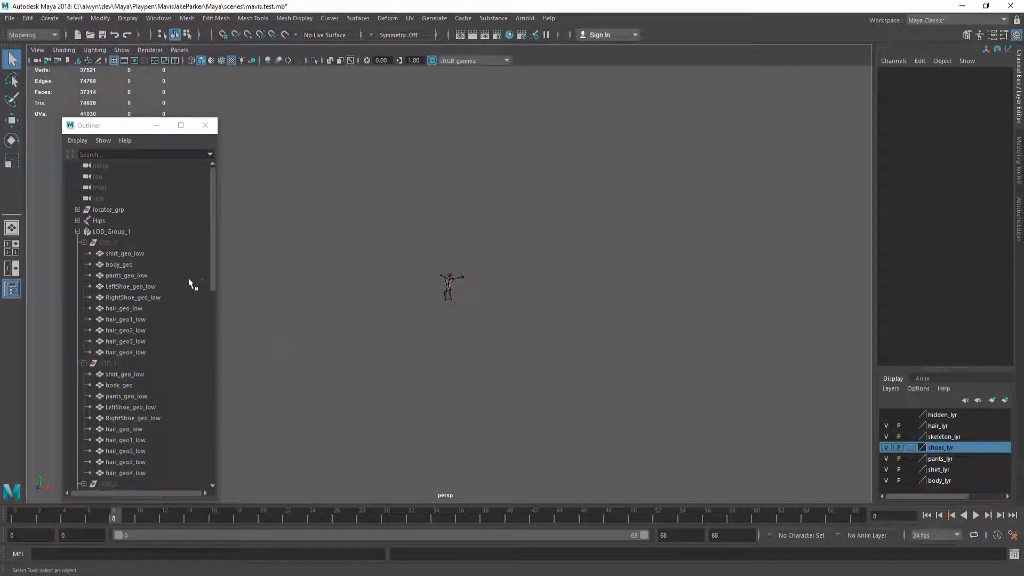
Review the remaining LOD groups down to LOD_5 in the Outliner and inspect the posed character up close
scroll(178, 320, "down", 15)
left_click_drag(508, 336, 313, 352, "alt")
scroll(544, 328, "up", 3)
scroll(501, 329, "up", 3)
scroll(418, 341, "up", 3)
scroll(436, 385, "up", 3)
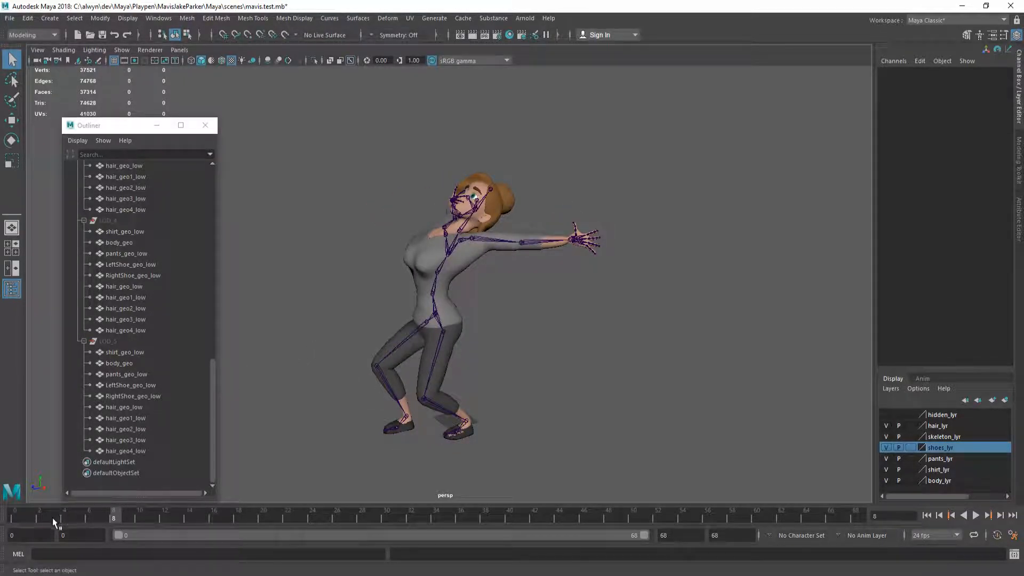
Return the animation to frame 0 and, with LOD_Group_1 collapsed, save an incremental version of the mavis.test scene
left_click_drag(52, 518, 14, 517)
scroll(137, 261, "up", 15)
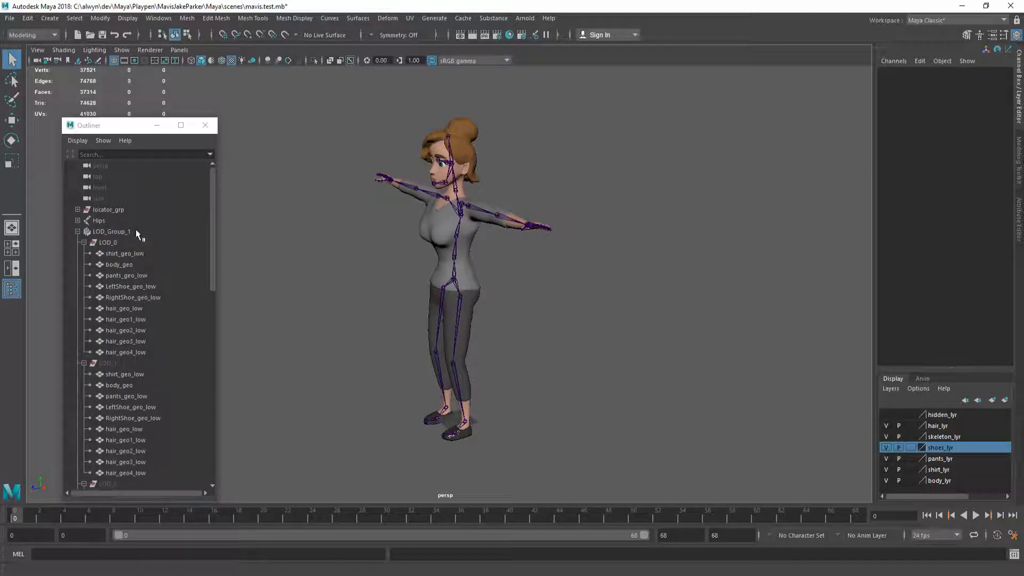
left_click(77, 232)
left_click(426, 220)
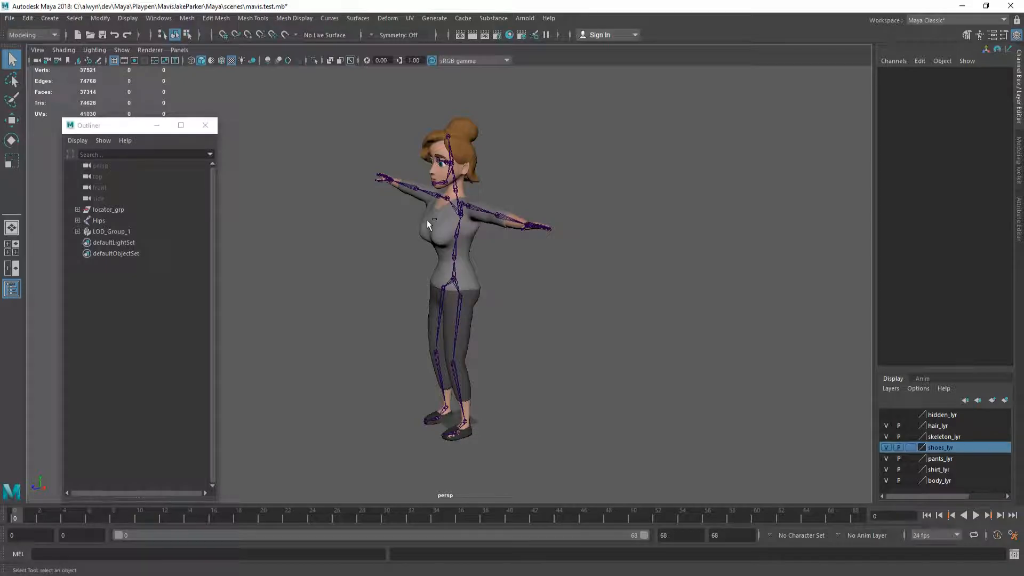
key("ctrl+alt+s")
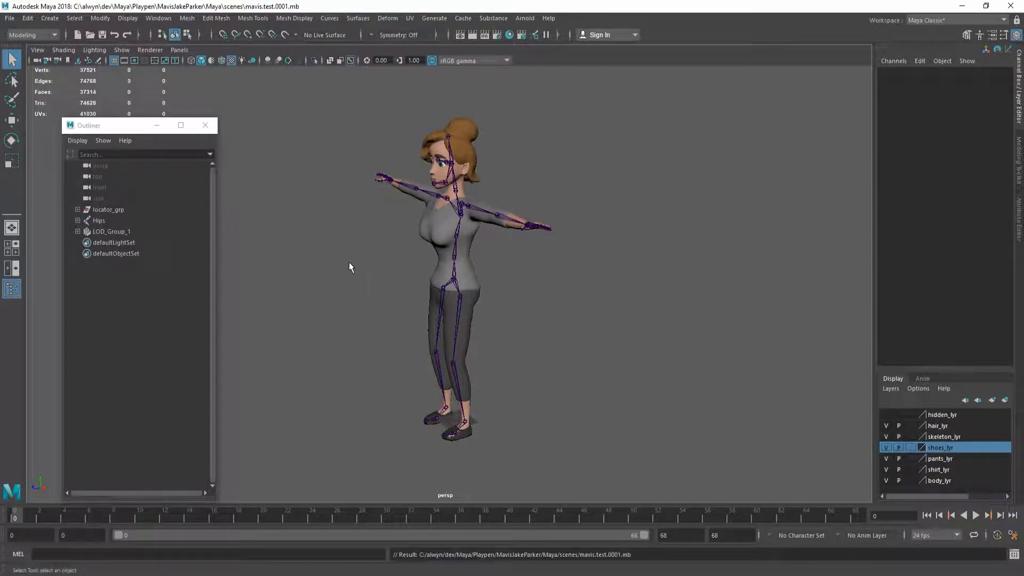
Set up an FBX selection export of LOD_Group_1 and the Hips skeleton with Triangulate enabled and Animation disabled
left_click(115, 231)
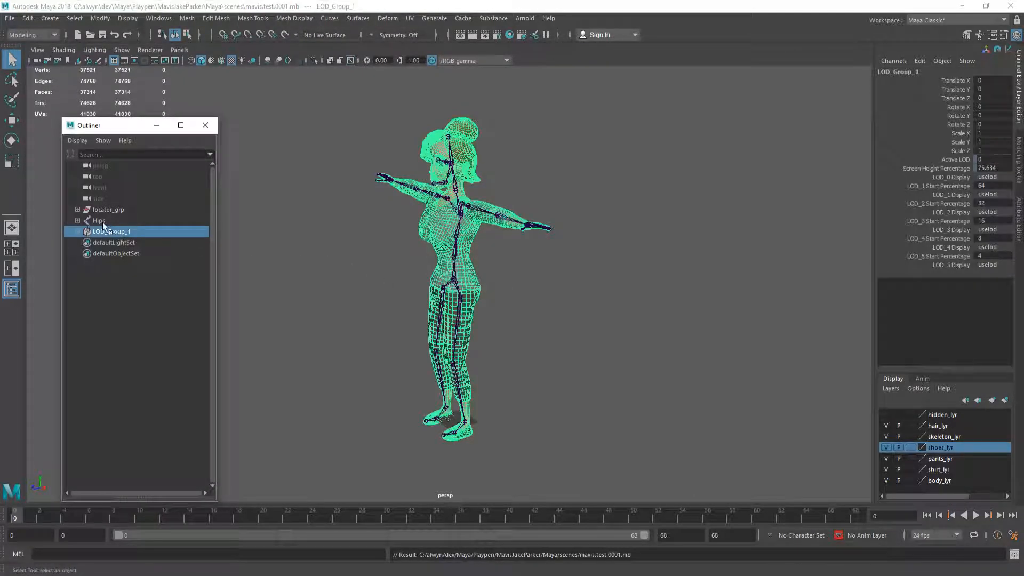
left_click(103, 222, "shift")
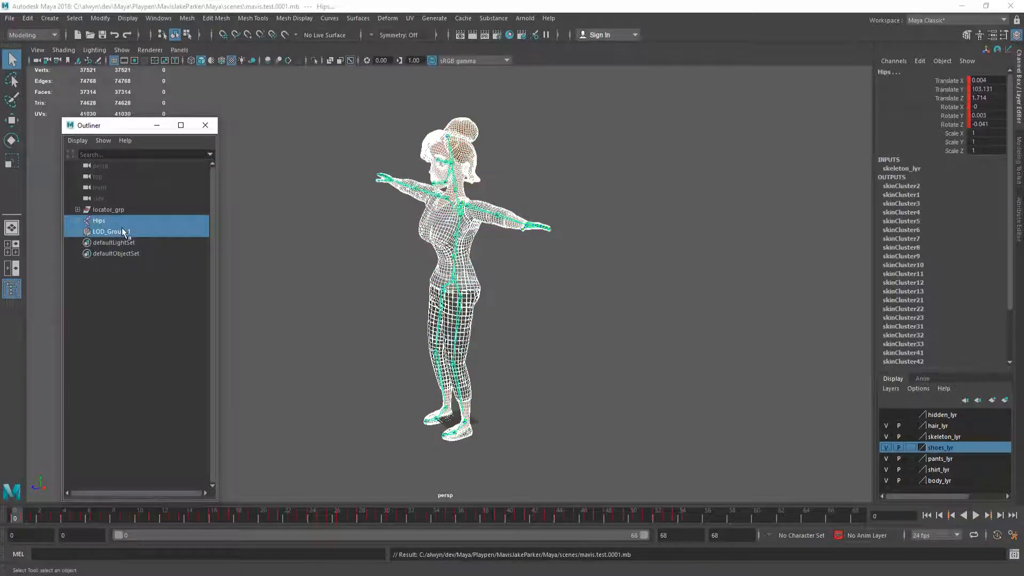
left_click(10, 22)
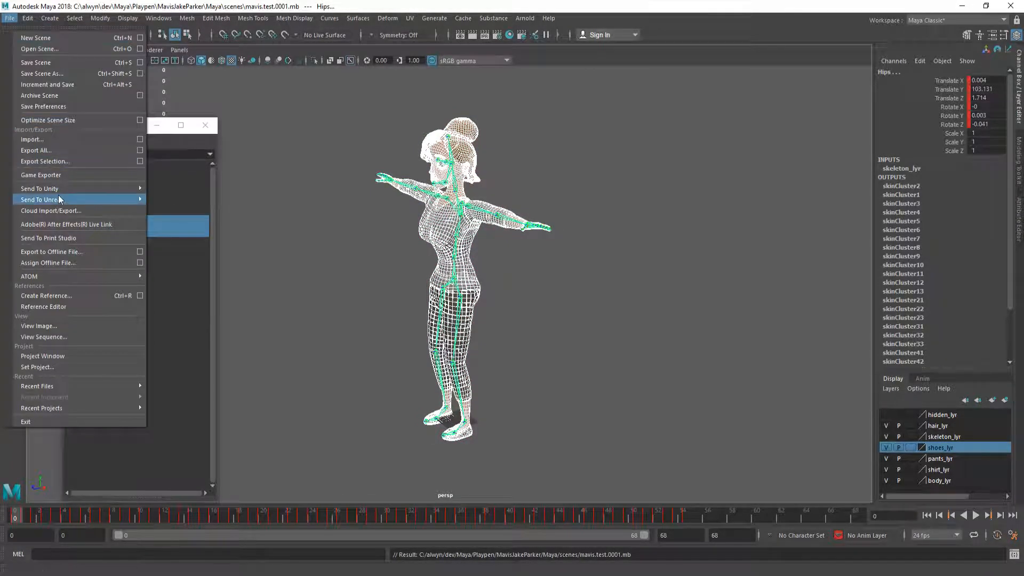
left_click(83, 159)
left_click(568, 348)
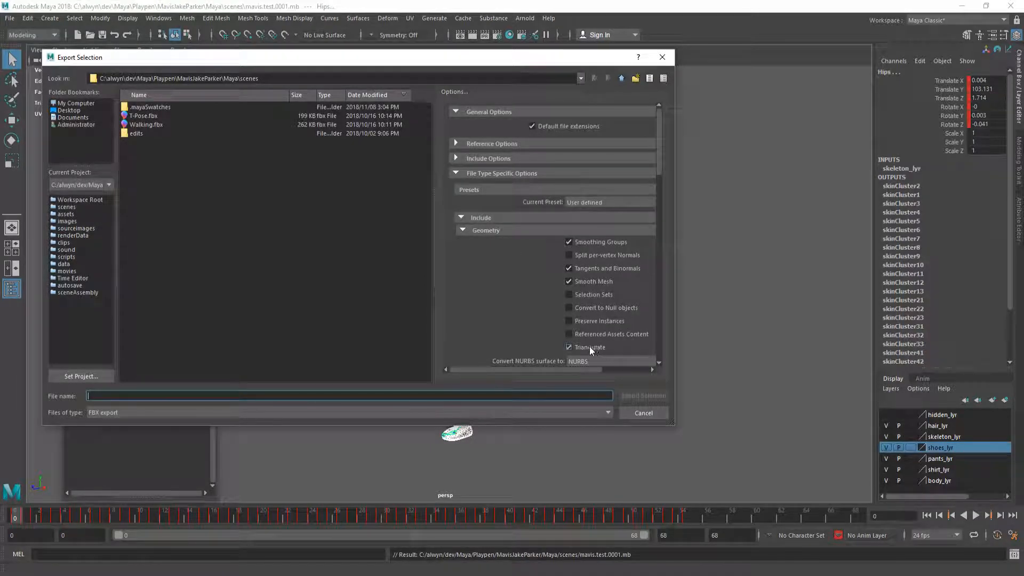
scroll(514, 269, "down", 5)
left_click(569, 222)
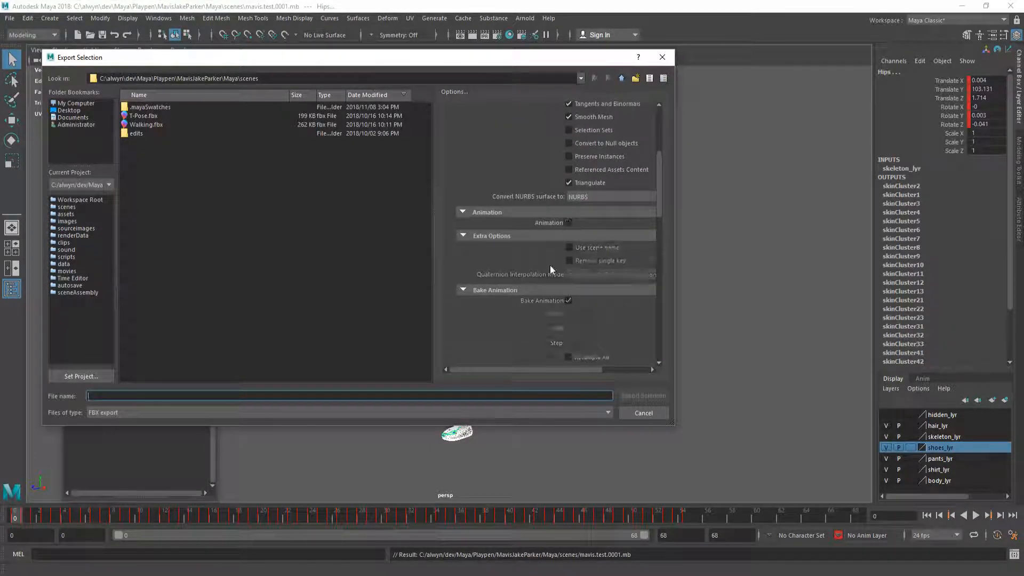
Export the selection to the project's assets folder as mavis_low.fbx, replacing the existing file
left_click(66, 214)
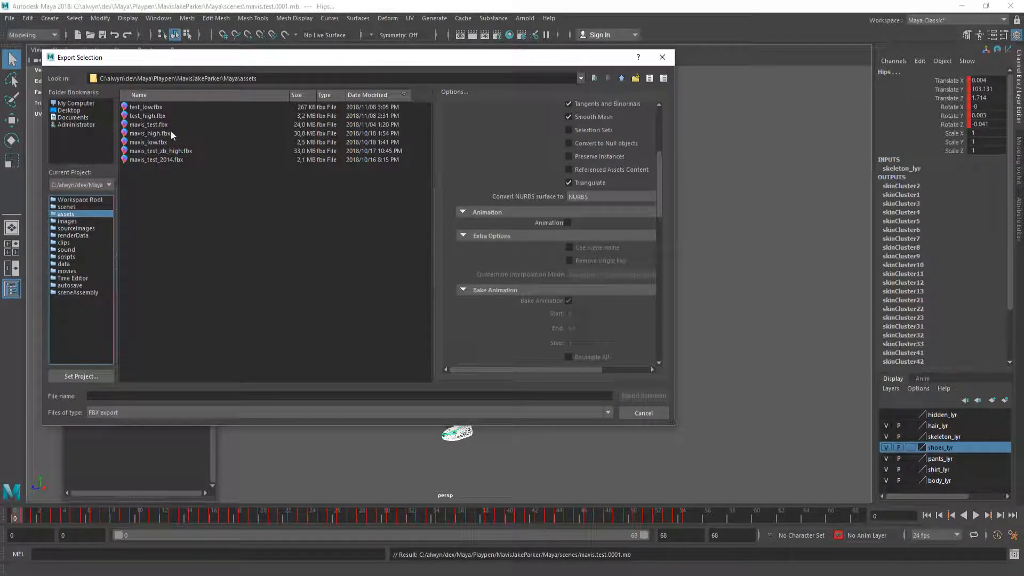
left_click(192, 142)
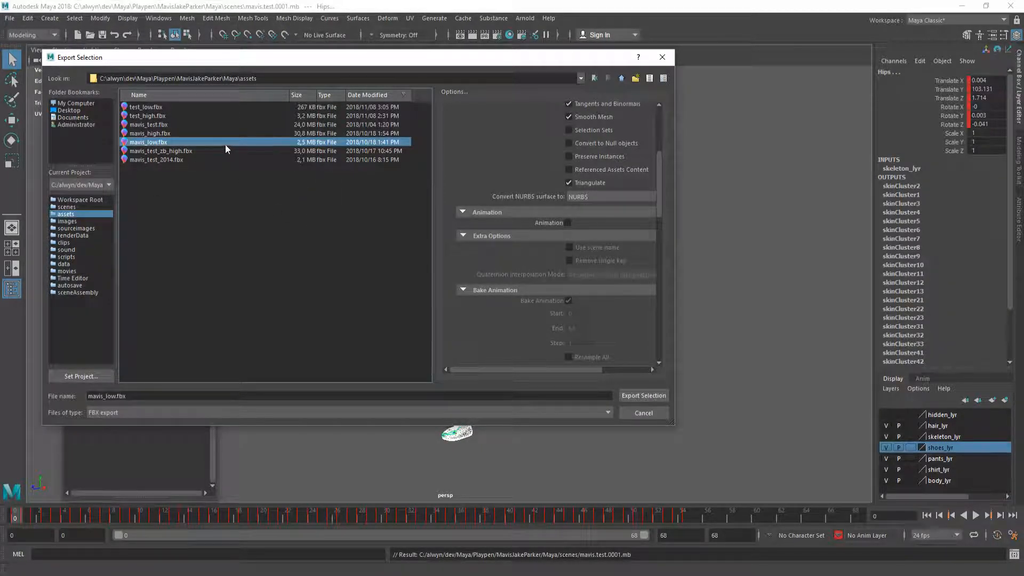
double_click(189, 142)
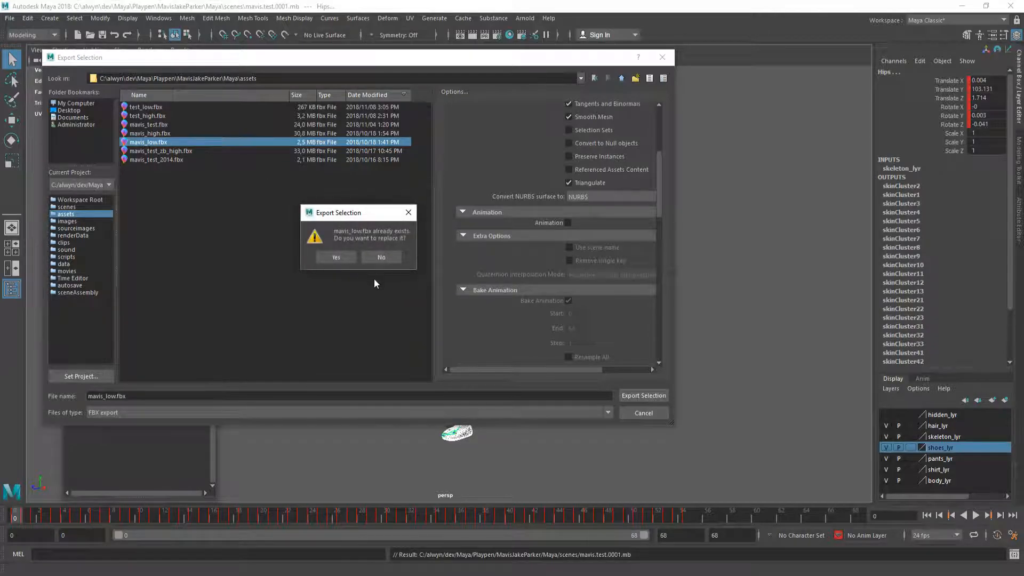
left_click(336, 257)
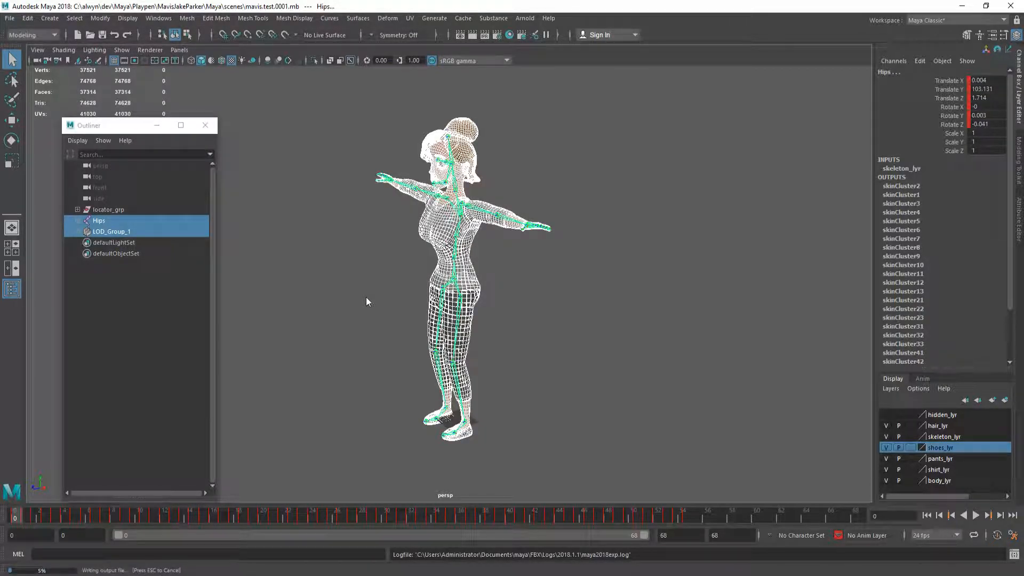
Deselect the character and save the mavis.test.0001 scene
left_click(354, 297)
mouse_move(355, 297)
left_mouse_down("alt")
mouse_move(398, 329)
mouse_move(358, 321)
left_mouse_up("alt")
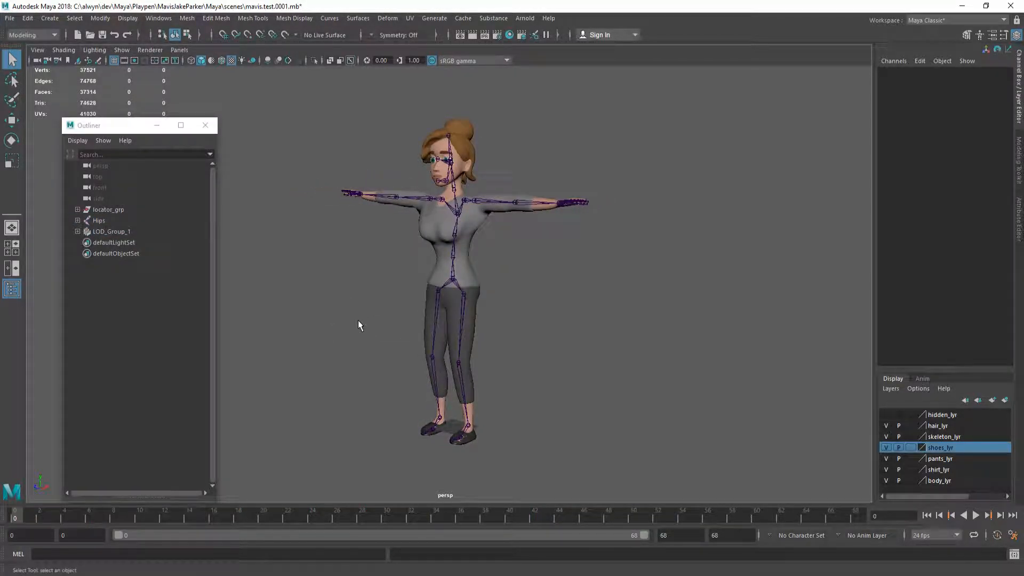
key("ctrl+s")
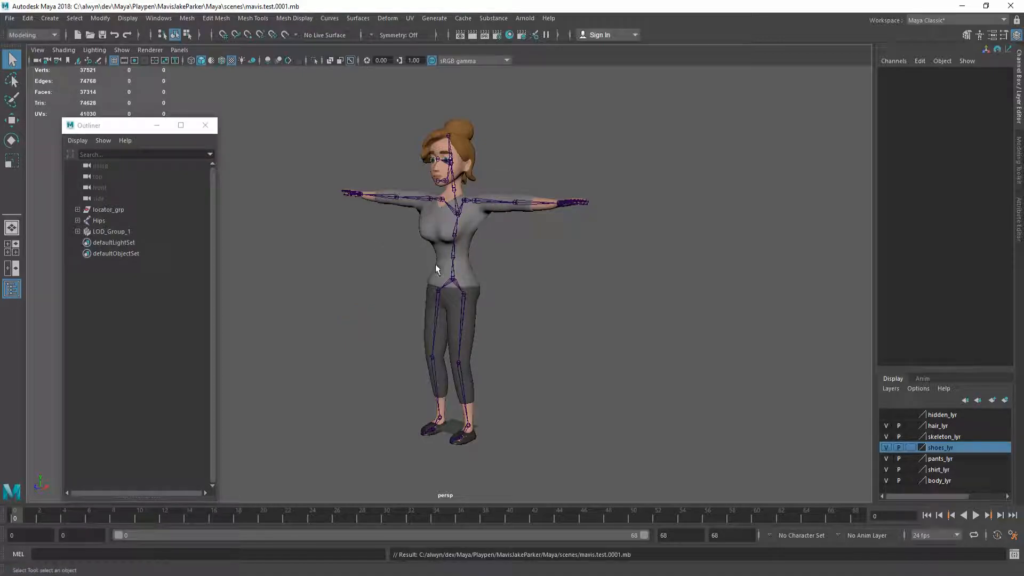
Select the Hips root joint of the character's skeleton
left_click(454, 278)
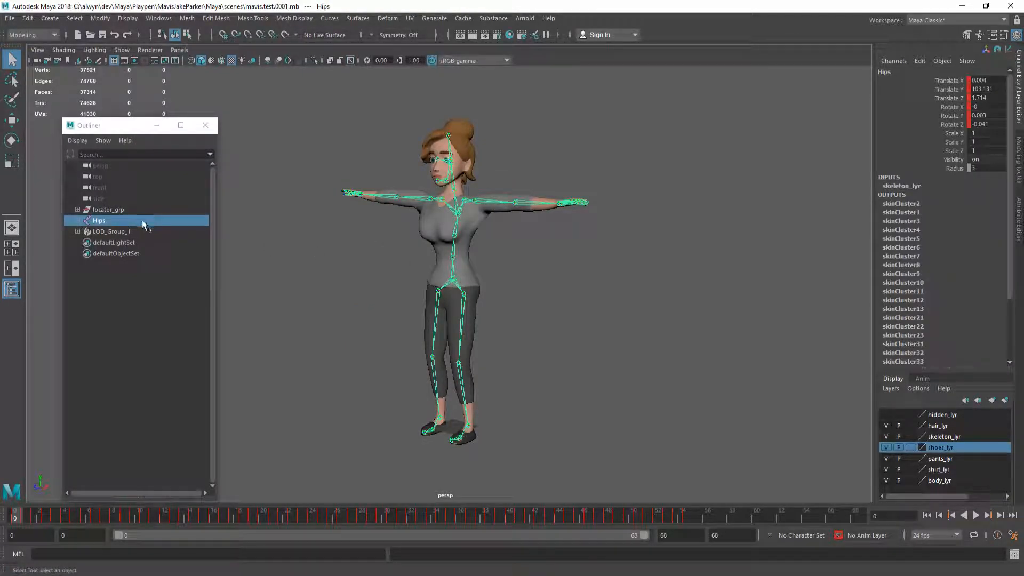
left_click(10, 18)
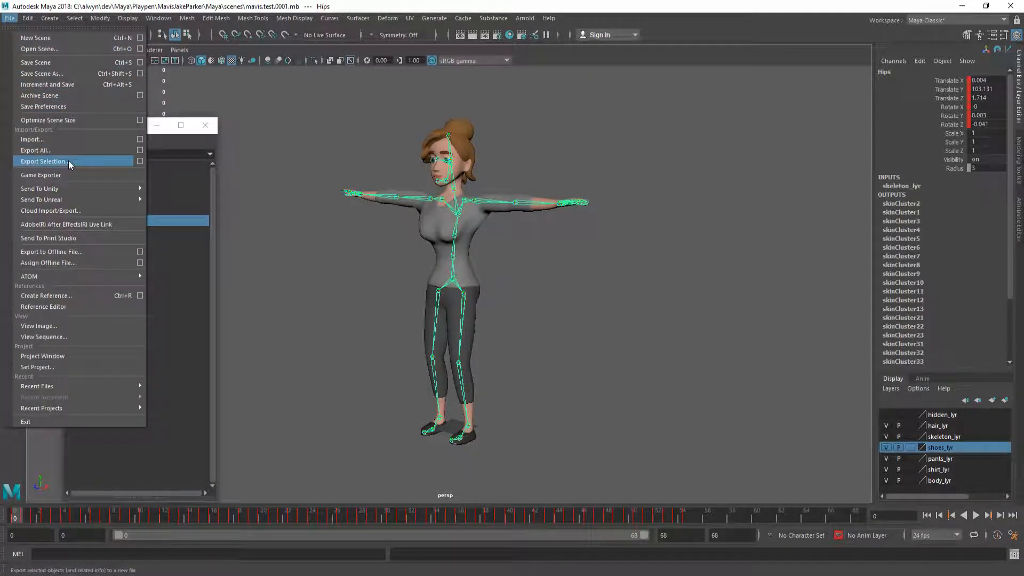
left_click(69, 161)
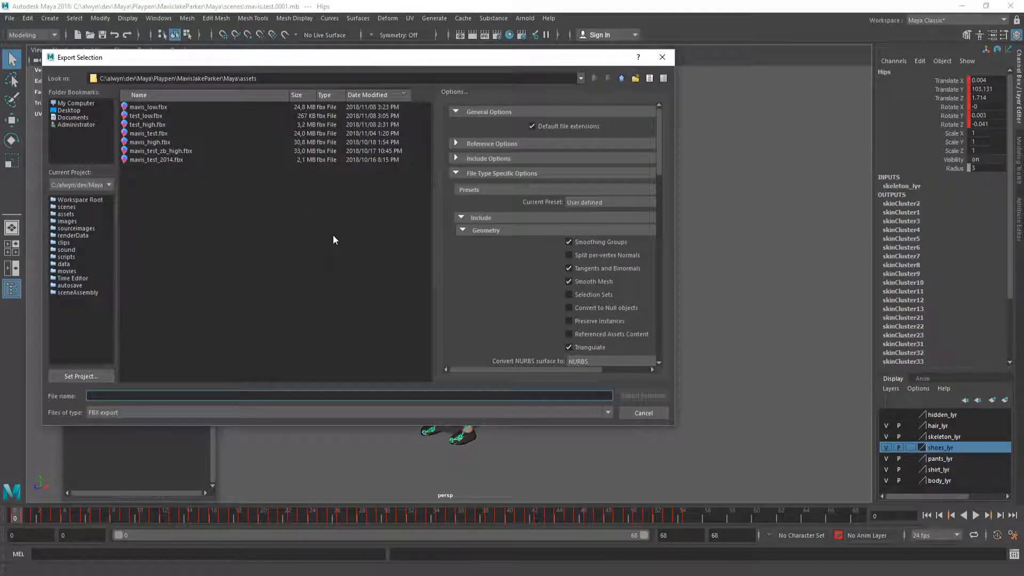
key("Escape")
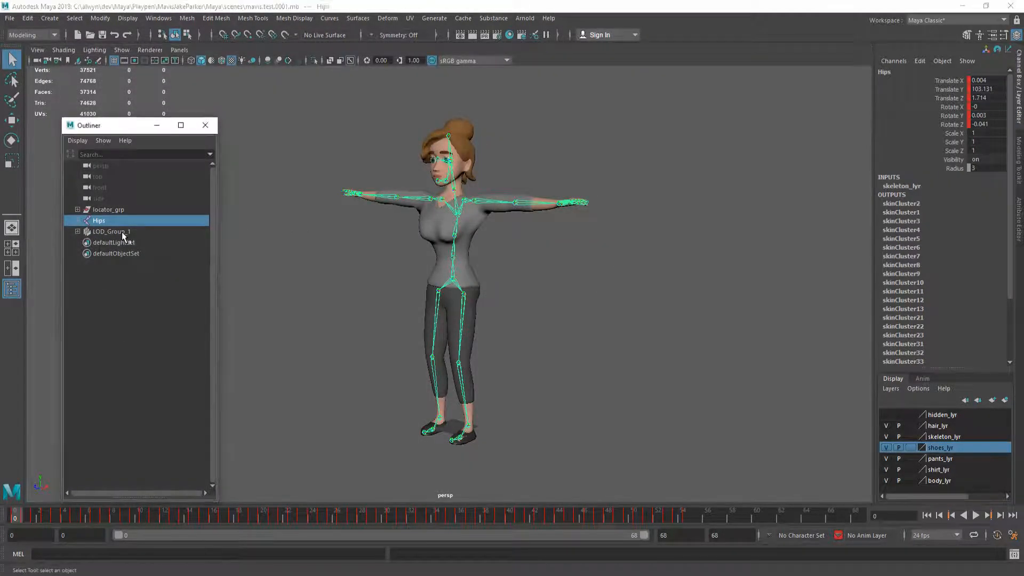
Add LOD_Group_1 to the selected Hips joint and enable Animation in the FBX options for exporting the selection
left_click(103, 232)
left_click(10, 18)
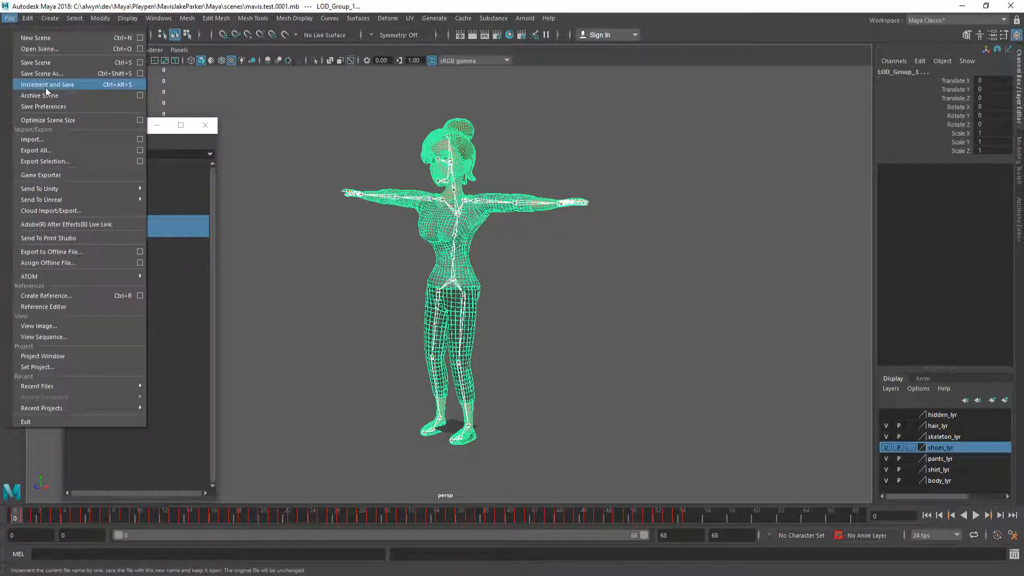
left_click(58, 161)
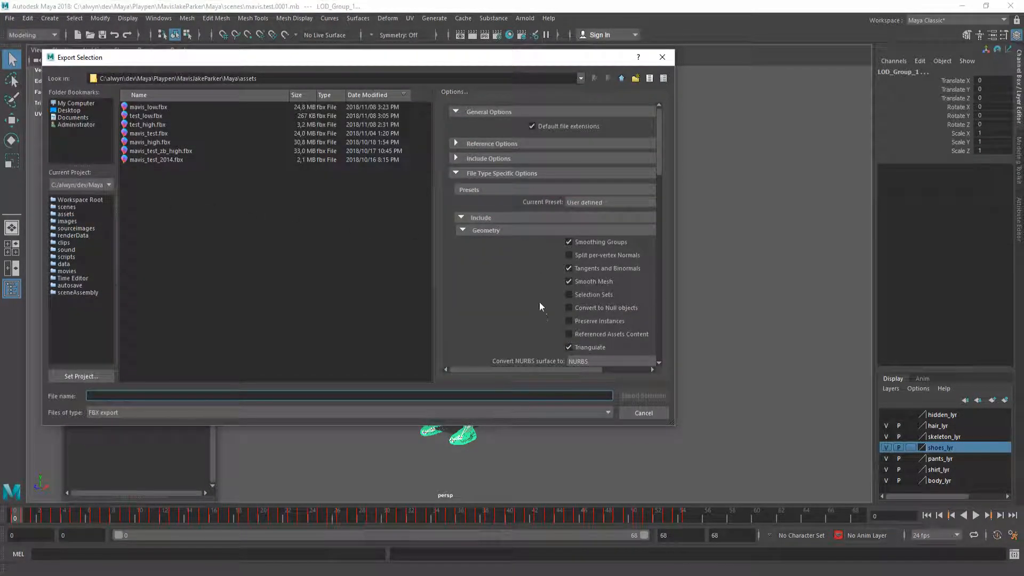
scroll(533, 283, "down", 6)
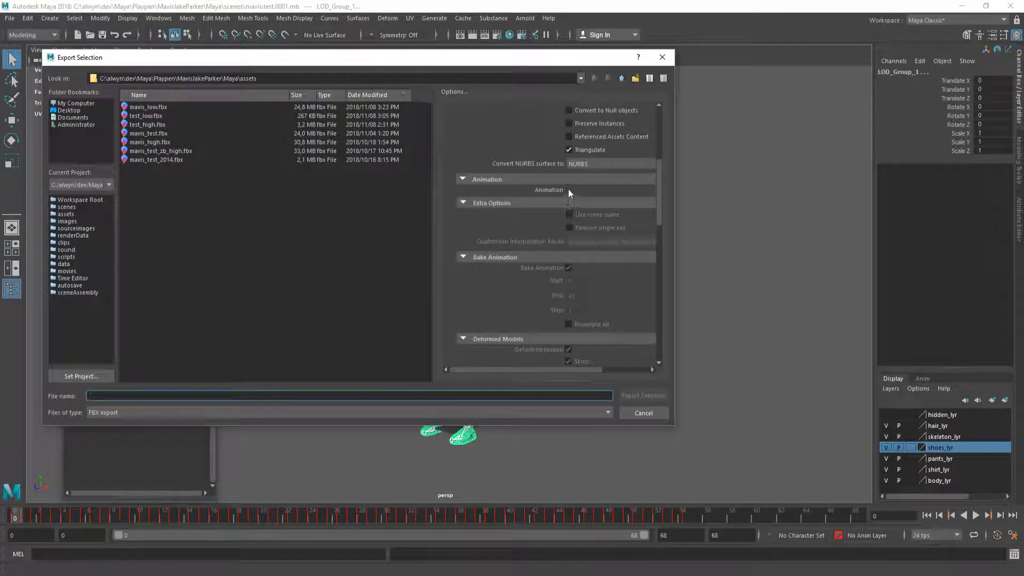
left_click(568, 190)
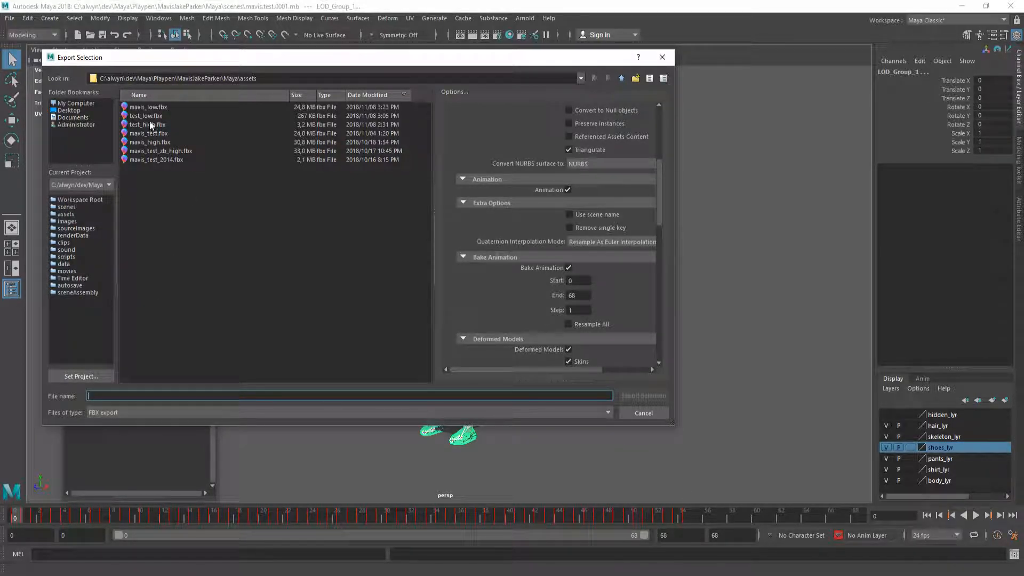
Export the selection to the assets folder as mavis_low_anim.fbx, basing the name on mavis_low.fbx
left_click(155, 108)
left_click(140, 395)
key("Left")
key("Left")
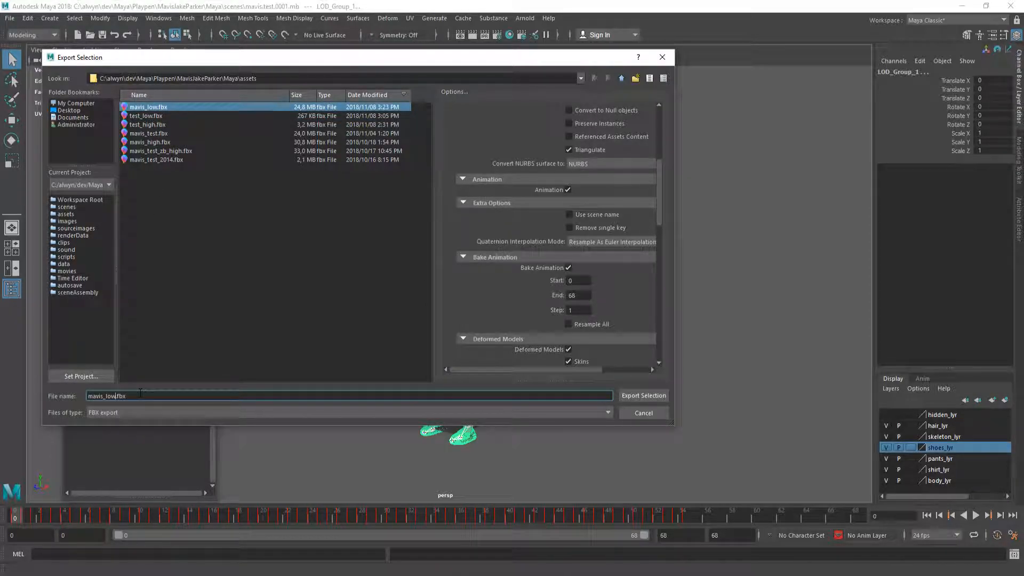
type("_anim")
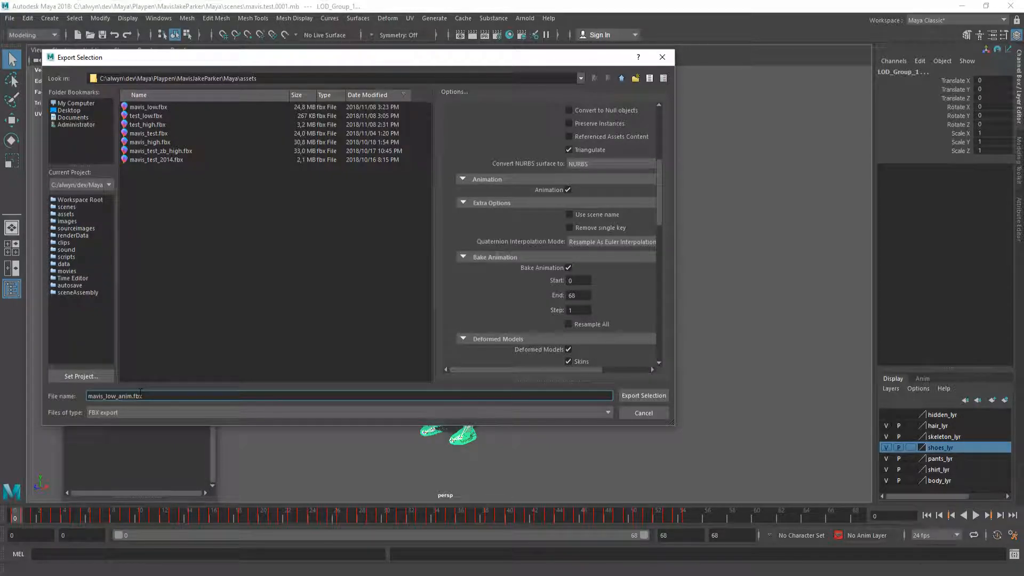
key("Return")
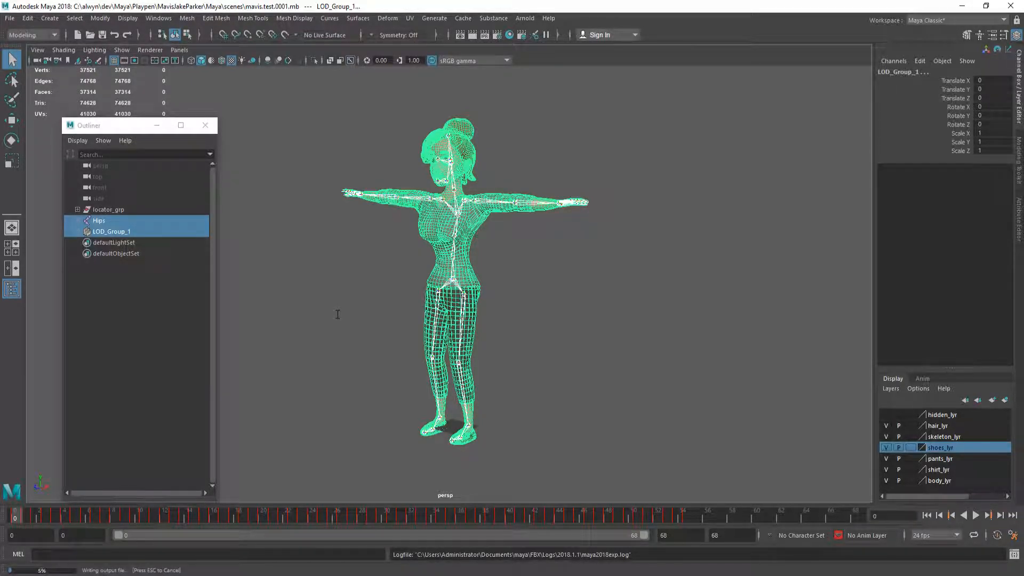
Deselect the character and close the Outliner, saving the scene
left_click(285, 300)
key("6")
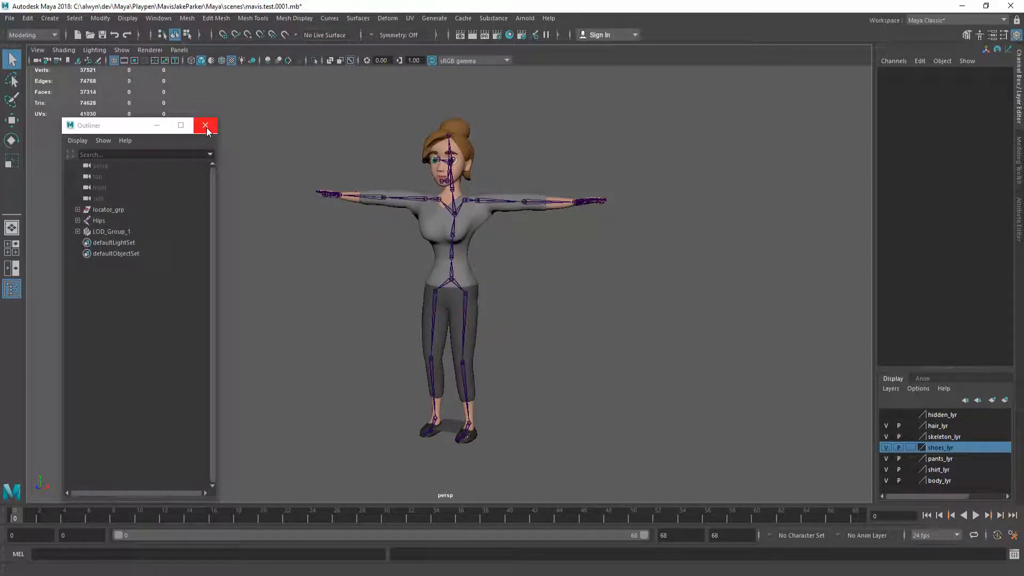
left_click(205, 127)
key("ctrl+s")
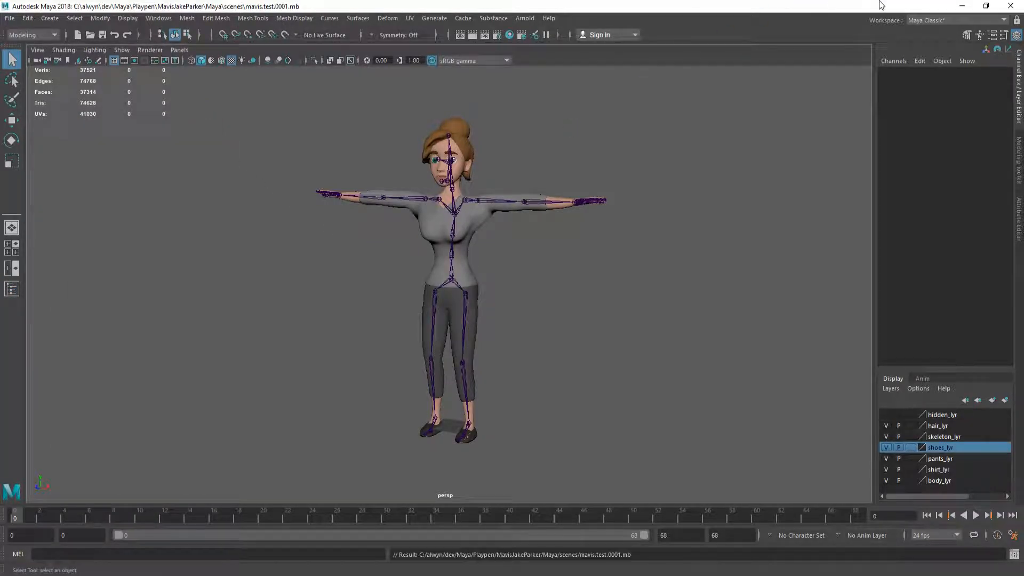
Switch to Unreal Editor and create a folder named mavistest inside Geometry/Meshes
left_click(962, 6)
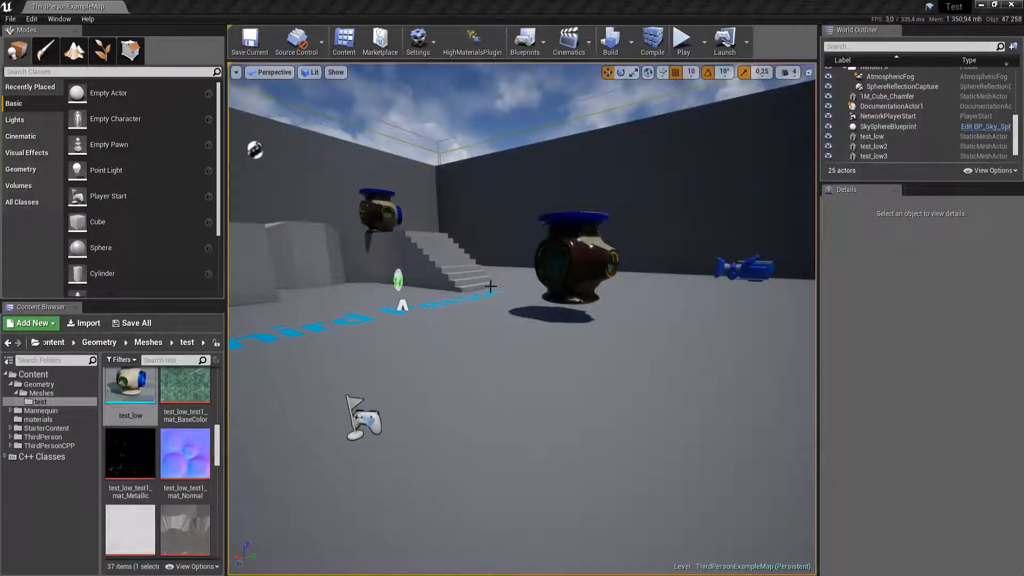
left_click(40, 393)
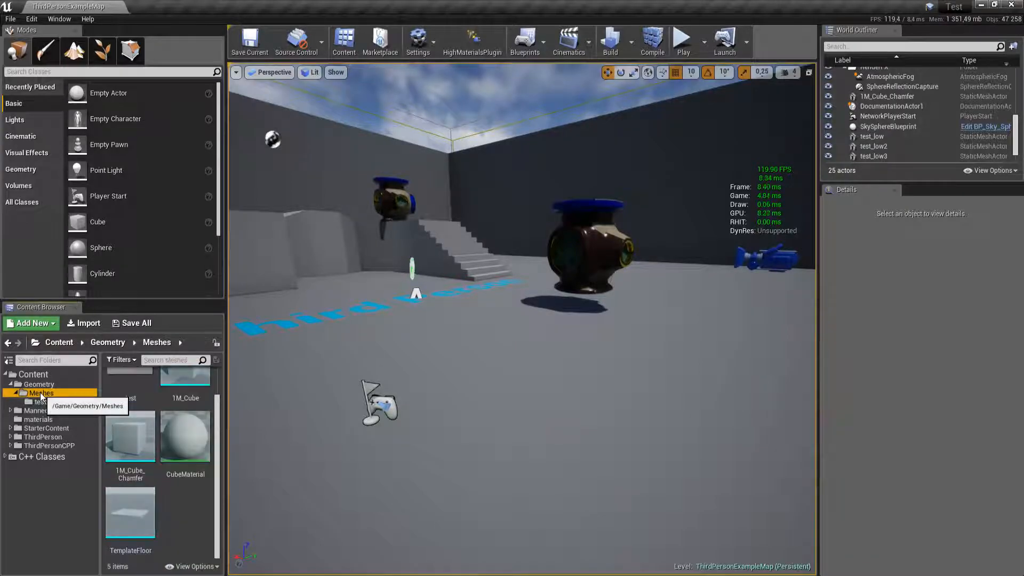
right_click(40, 394)
left_click(91, 166)
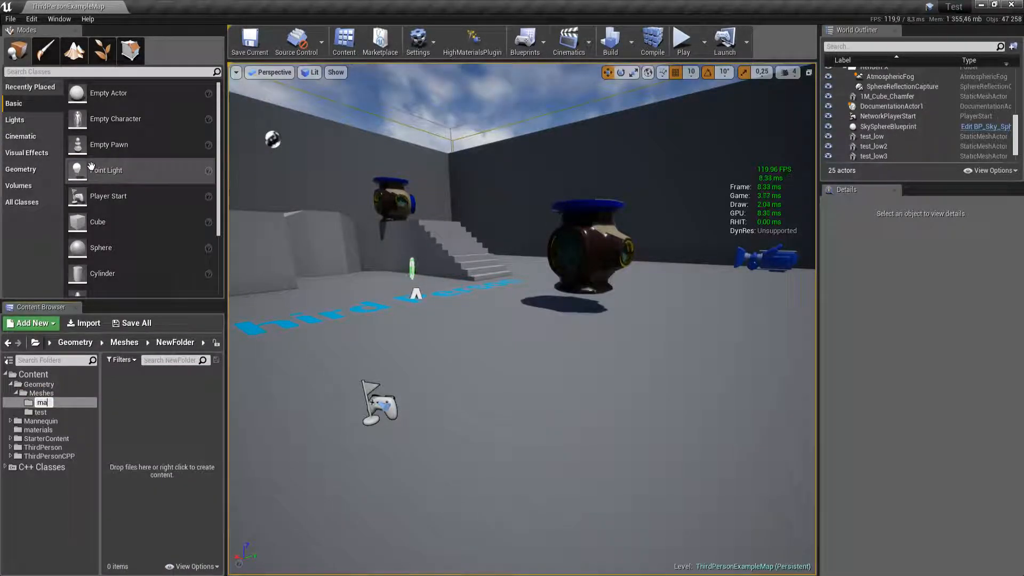
key("Return")
Switch to File Explorer and examine the mavis_low texture files in the MavisJakeParker Substance folder
key("alt+Tab")
key("alt+Tab")
key("alt+Tab")
key("alt+Tab")
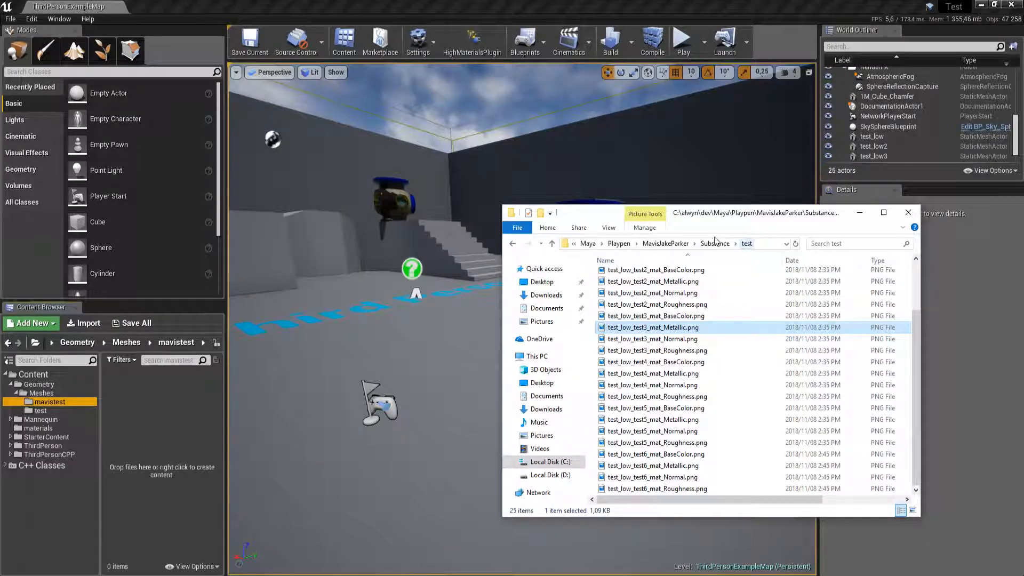
left_click(672, 244)
double_click(654, 303)
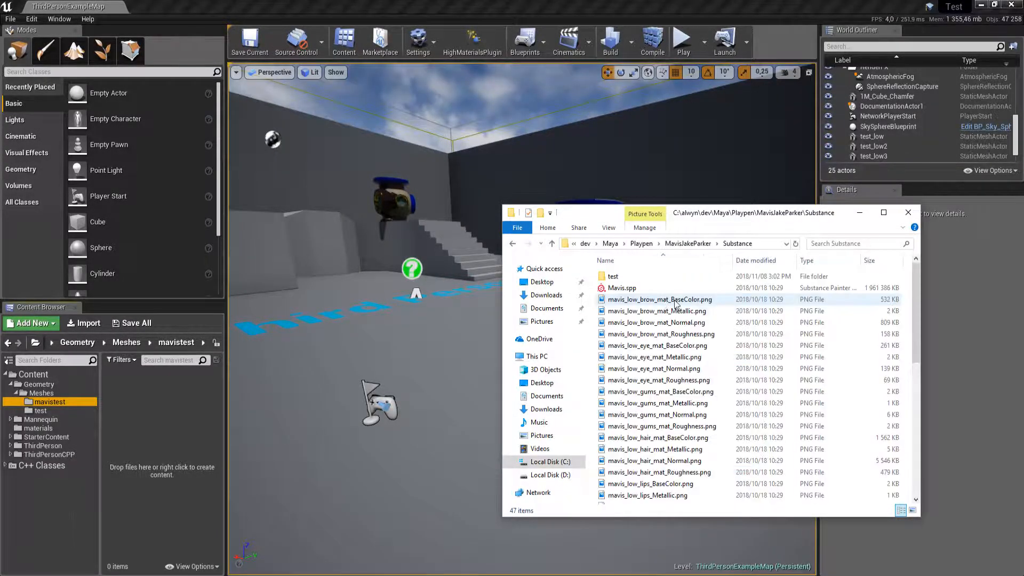
left_click(883, 213)
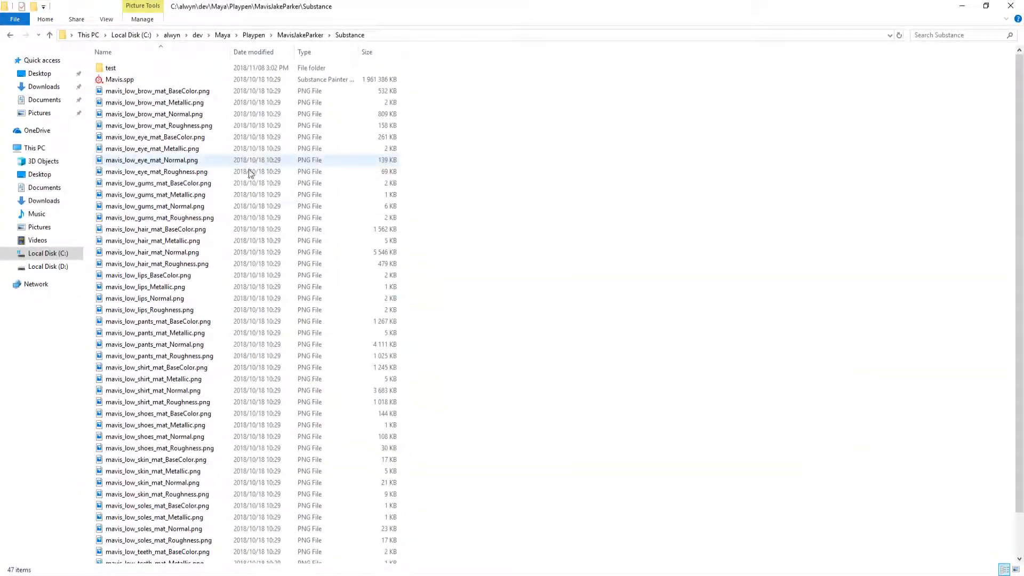
scroll(337, 315, "down", 1)
scroll(331, 324, "up", 1)
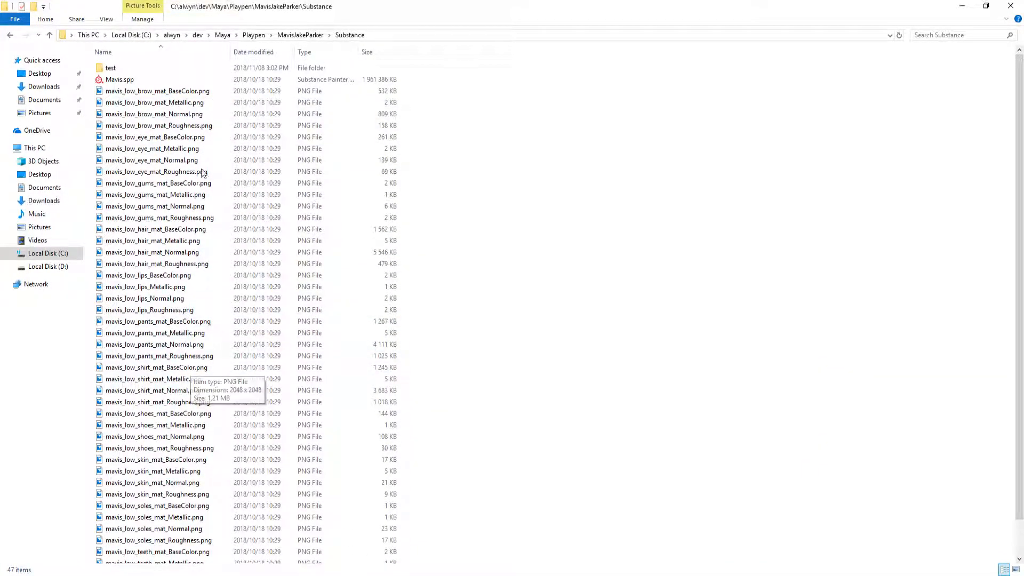
double_click(337, 9)
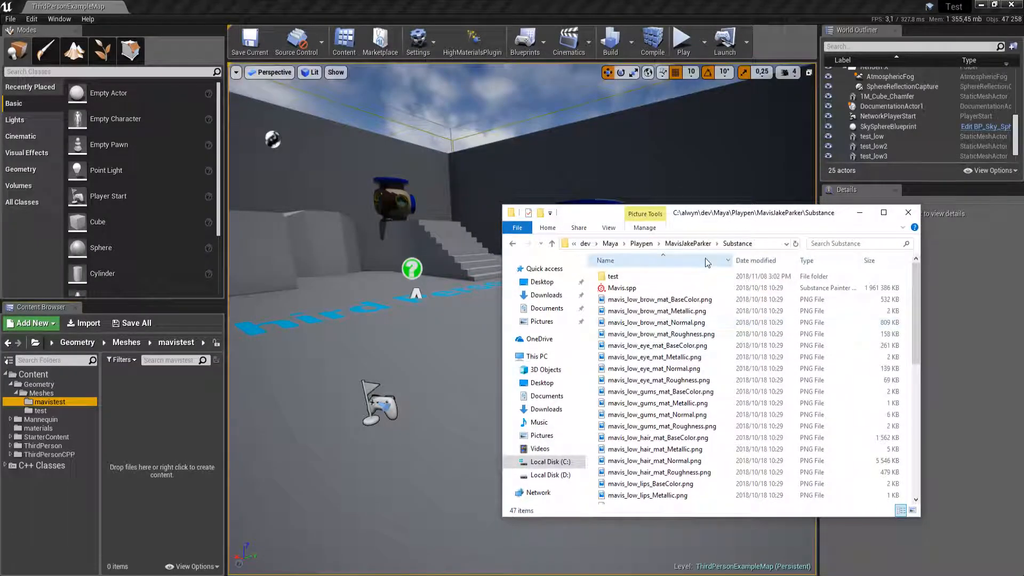
Bring mavis_low.fbx from the Maya assets folder into Unreal's mavistest folder to start its FBX import
key("alt+Tab")
key("alt+Tab")
key("alt+Tab")
key("alt+Tab")
key("alt+Tab")
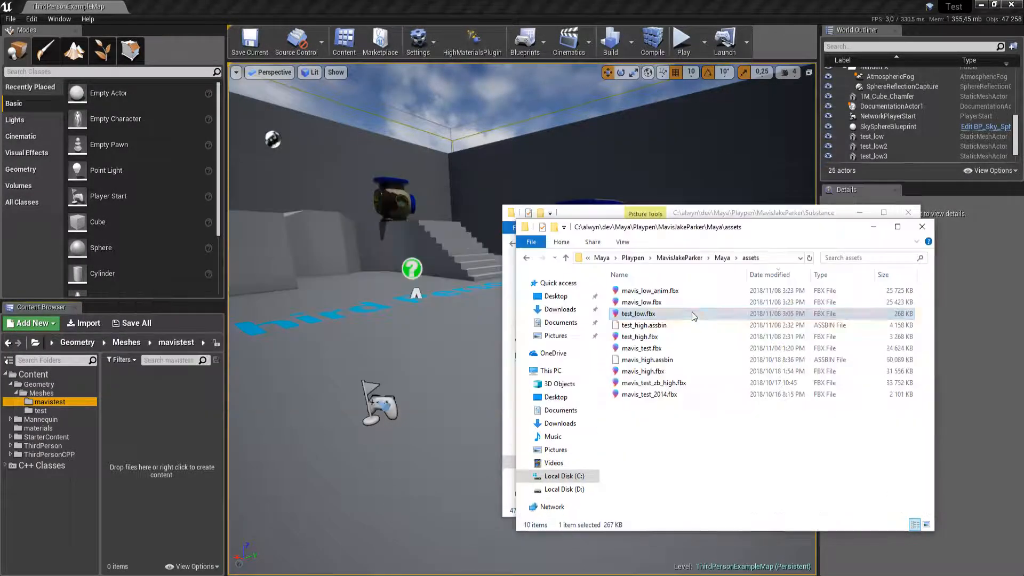
left_click(642, 302)
key("alt+Tab")
key("alt+Tab")
left_click_drag(805, 300, 168, 388)
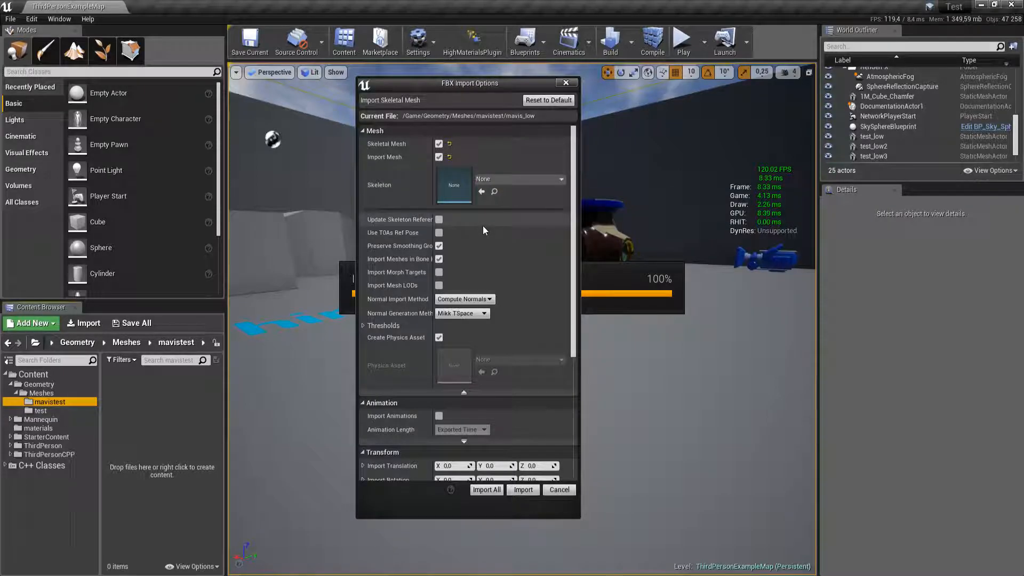
Enable Import Mesh LODs and Import Morph Targets, and import all of mavis_low as a skeletal mesh
left_click(439, 286)
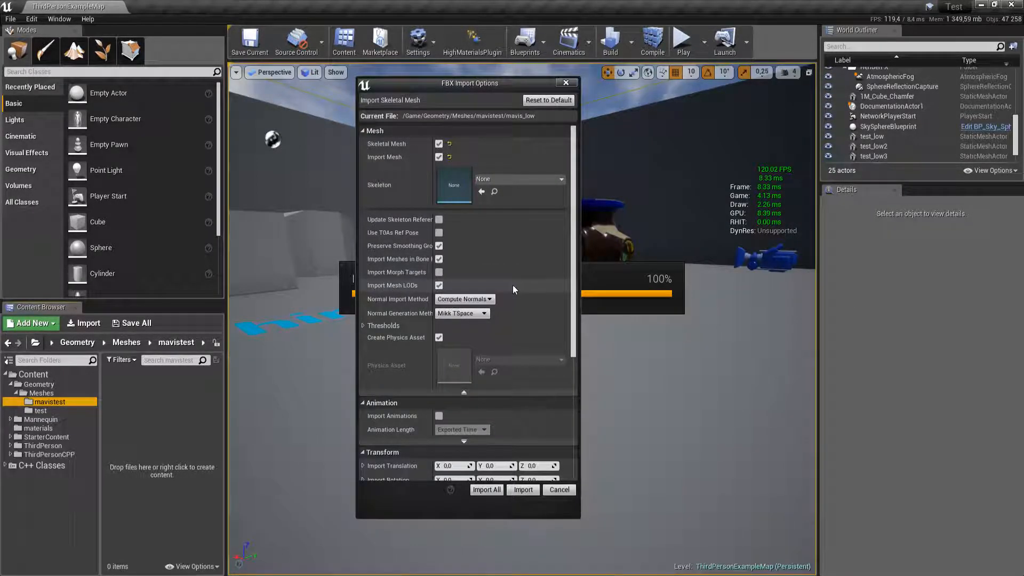
left_click(439, 272)
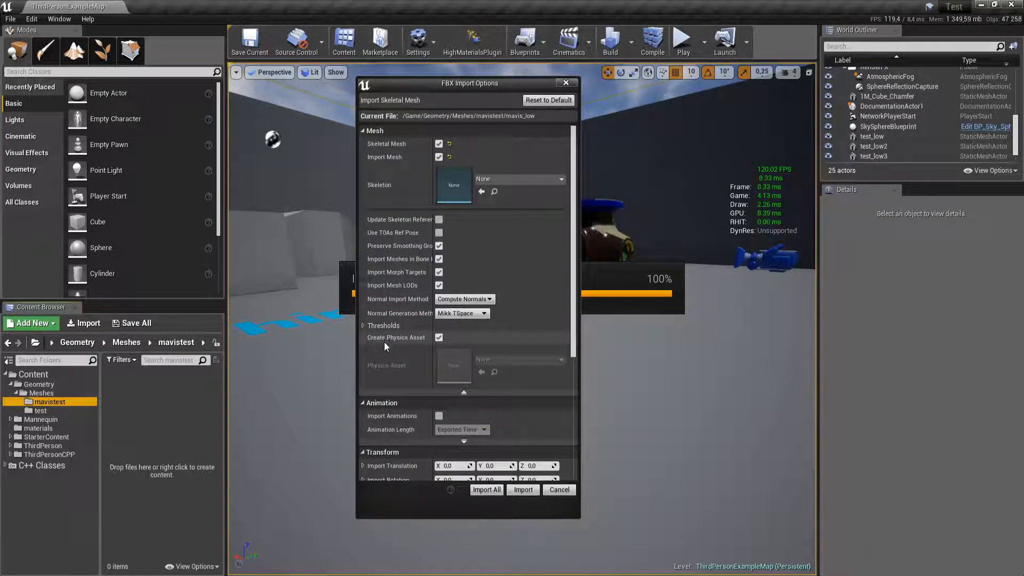
scroll(385, 350, "down", 3)
scroll(386, 354, "down", 5)
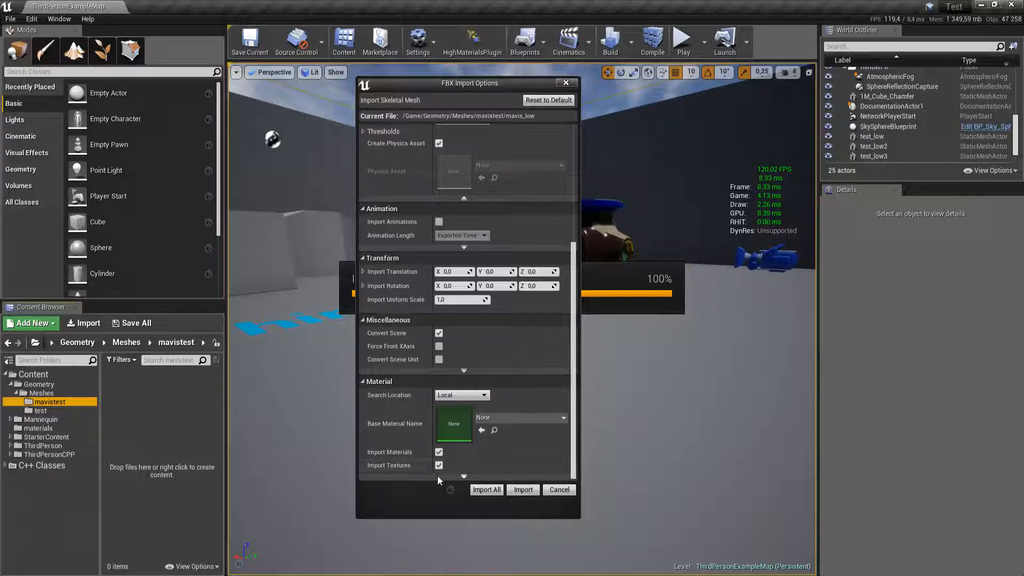
left_click(494, 492)
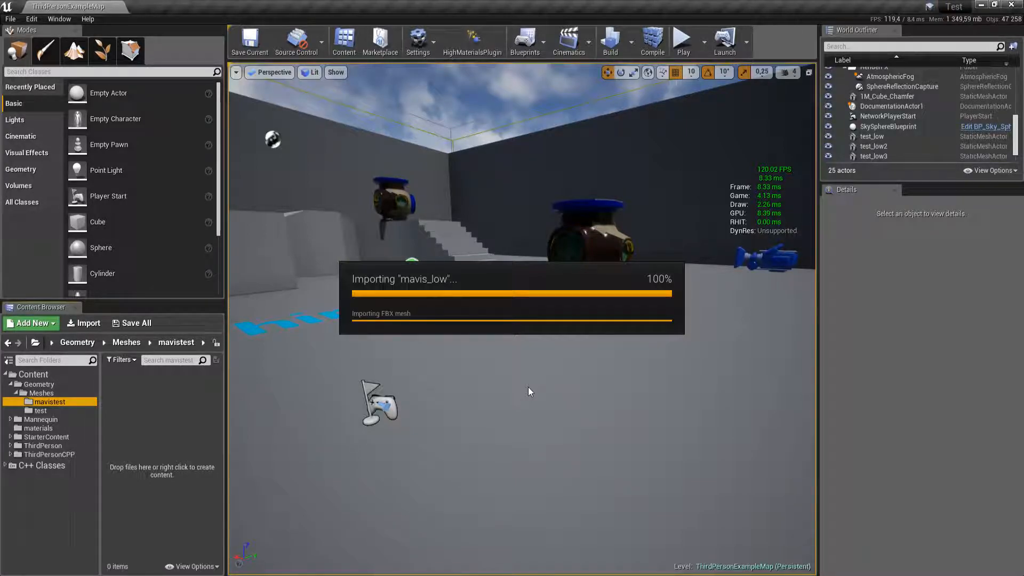
key("alt+Tab")
key("alt+Tab")
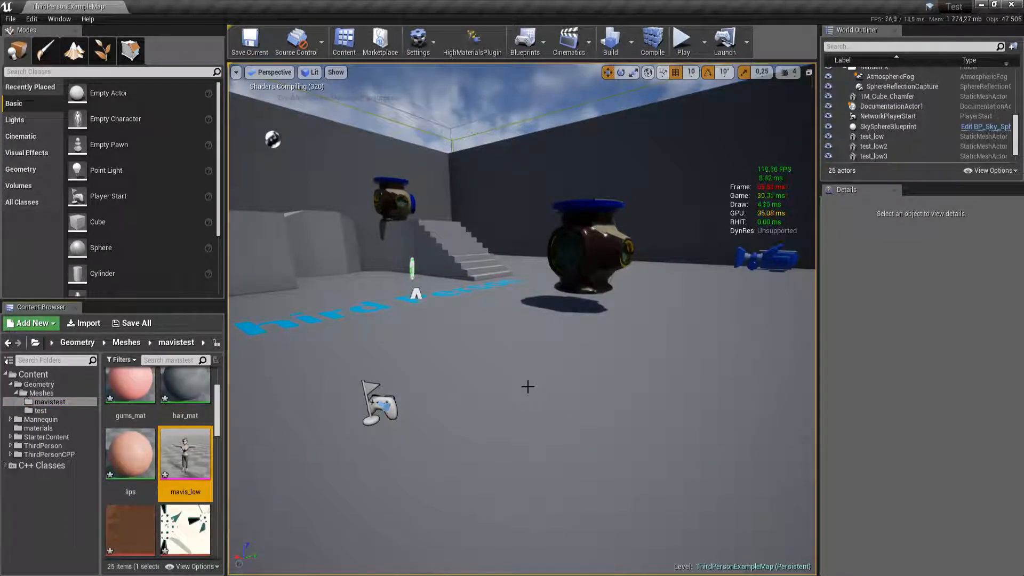
Save all the newly imported assets in the project
right_click_drag(523, 329, 499, 335)
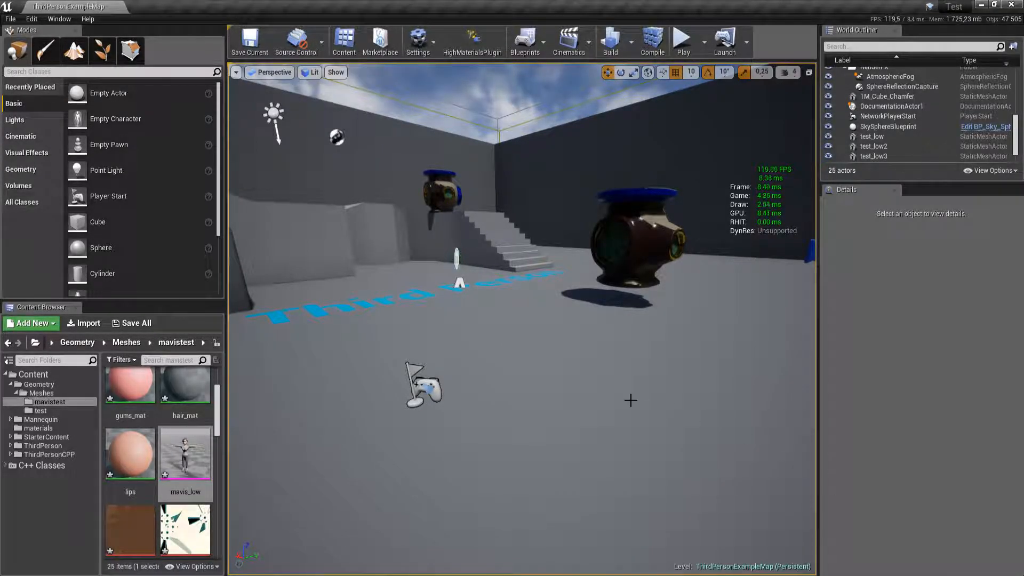
right_click_drag(631, 400, 587, 400)
key("ctrl+shift+s")
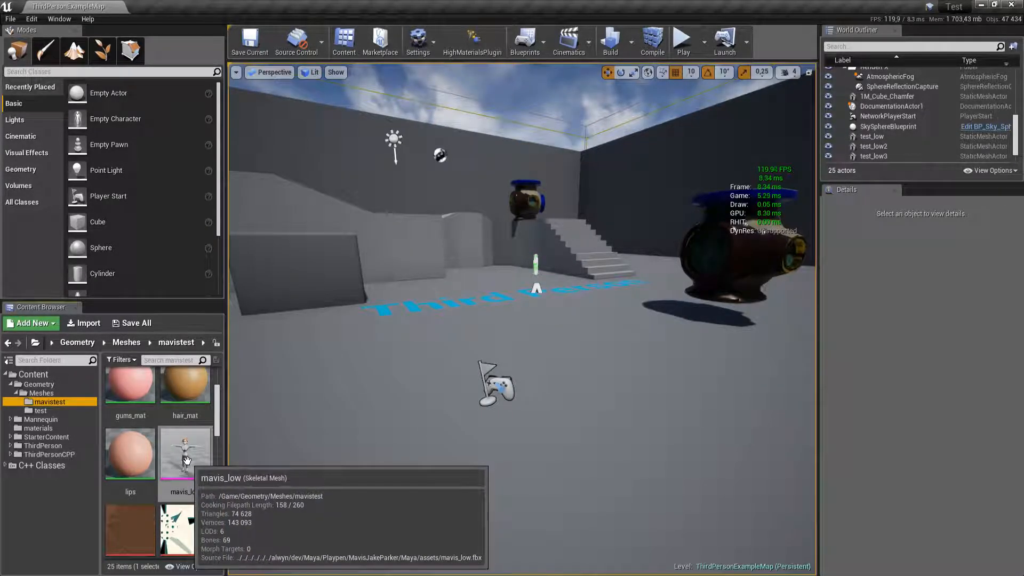
Look through the imported assets in mavistest and open the mavis_low skeletal mesh in its editor
scroll(193, 454, "down", 5)
scroll(190, 458, "down", 2)
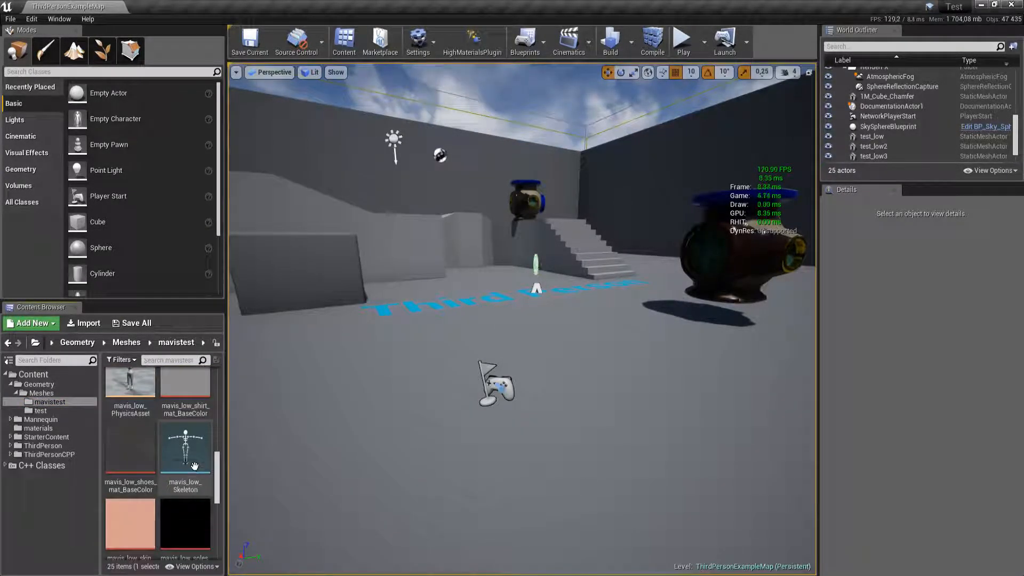
scroll(184, 432, "up", 4)
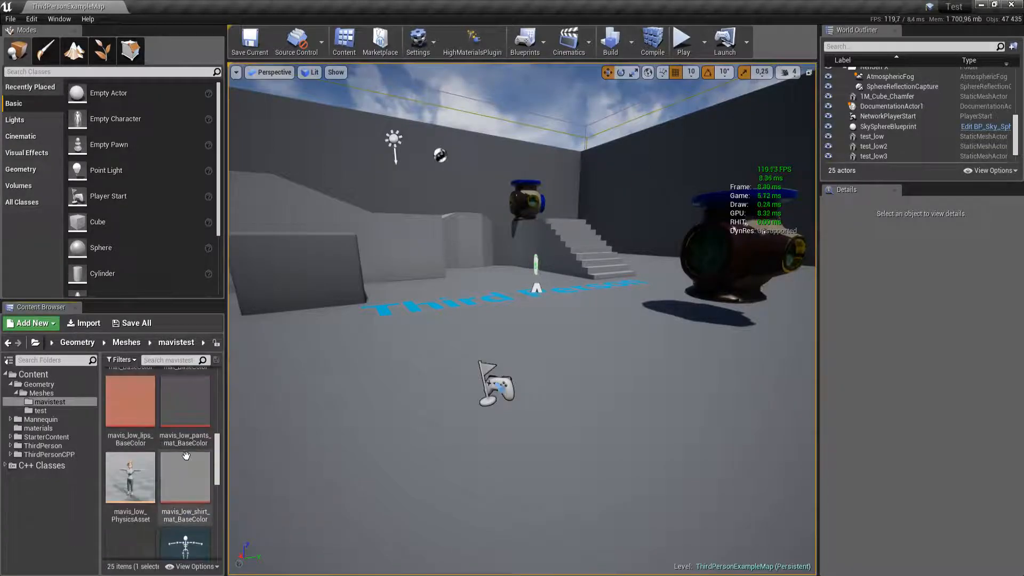
double_click(185, 408)
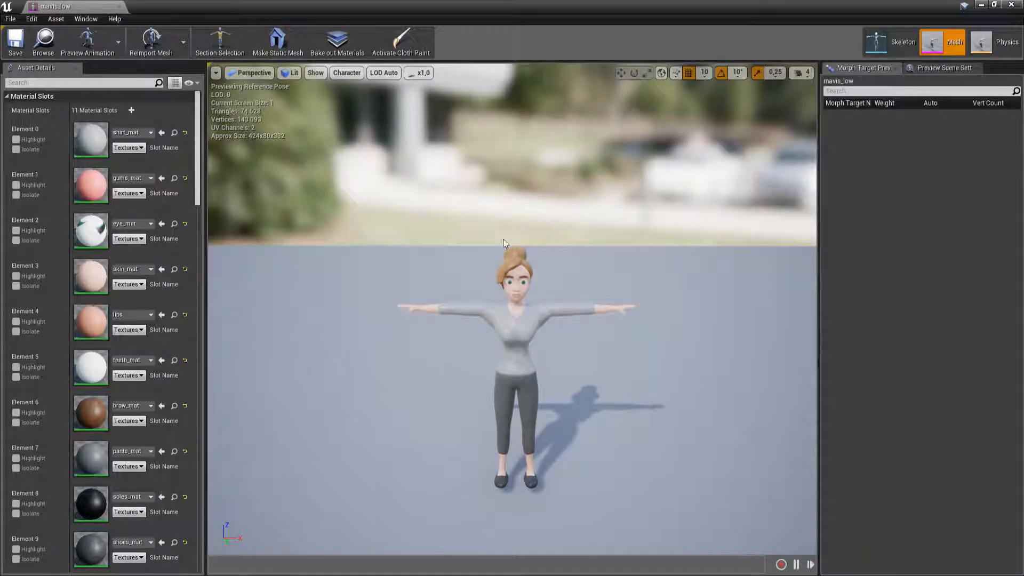
Open the mavis_low skeleton view and select the LeftHand bone to inspect it
left_click(889, 42)
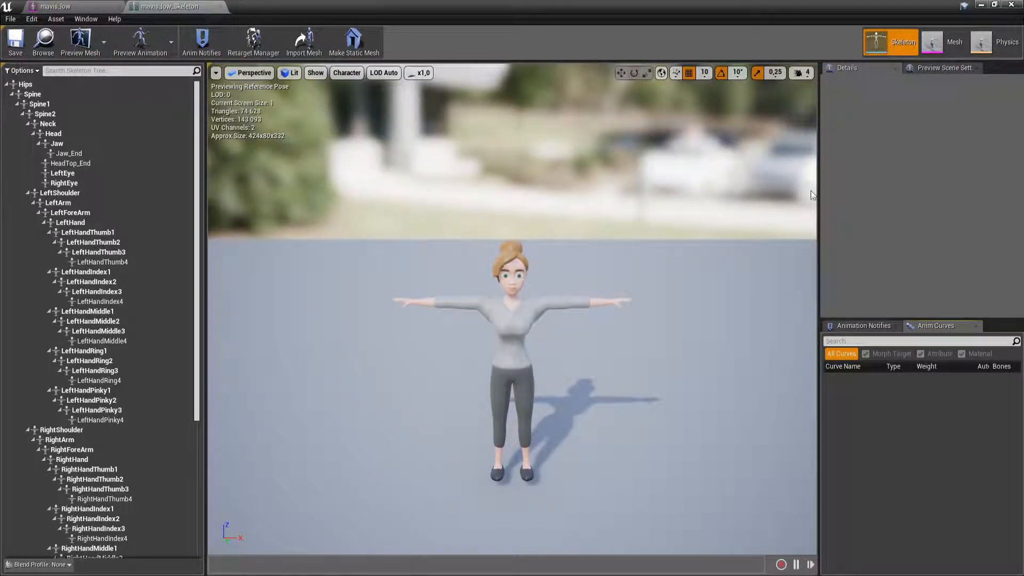
left_click(145, 231)
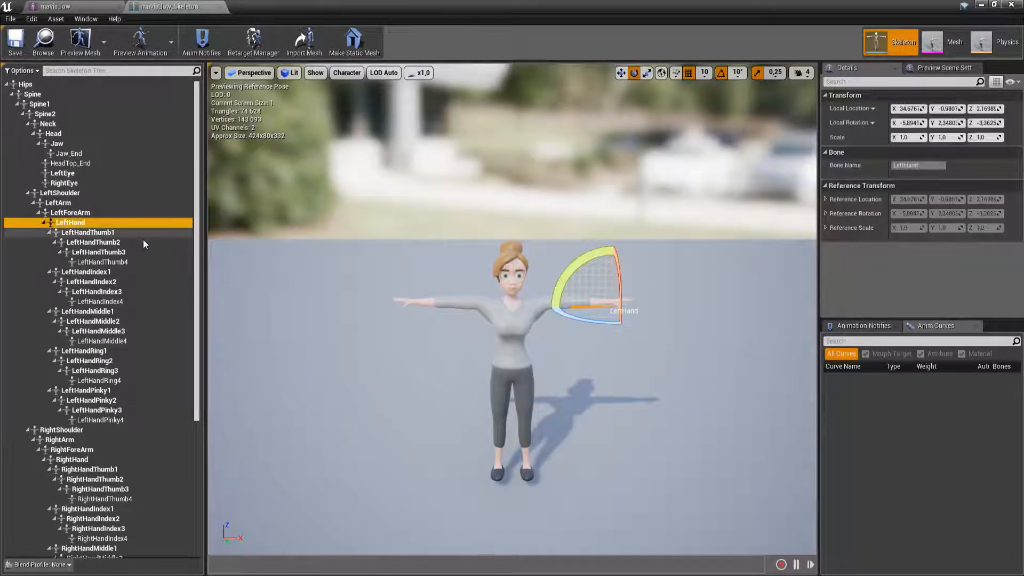
Inspect the LeftHandThumb3 and LeftHandIndex3 bones and look through the rest of the skeleton hierarchy
left_click(143, 253)
left_click(136, 291)
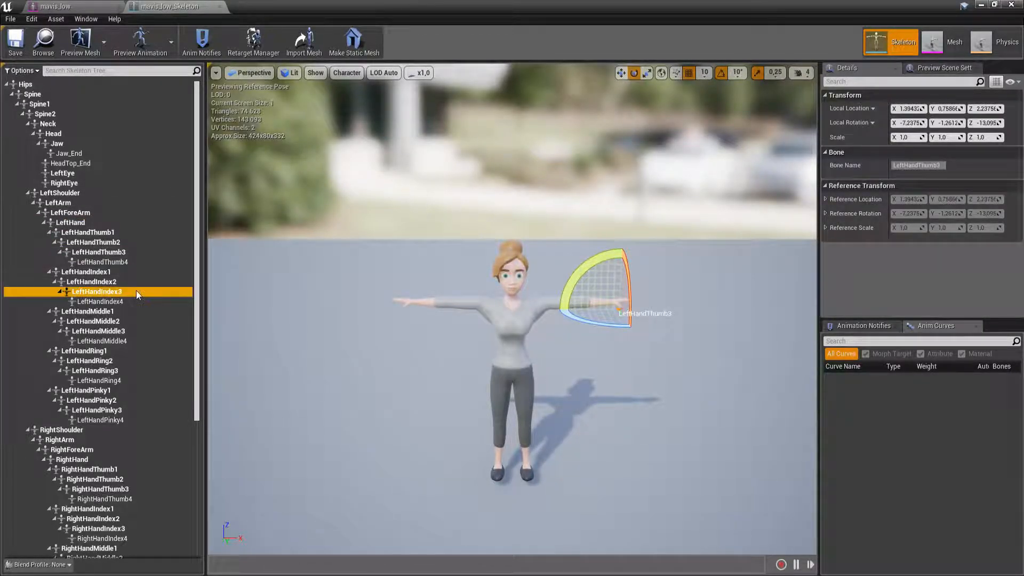
scroll(136, 246, "down", 5)
scroll(135, 246, "down", 4)
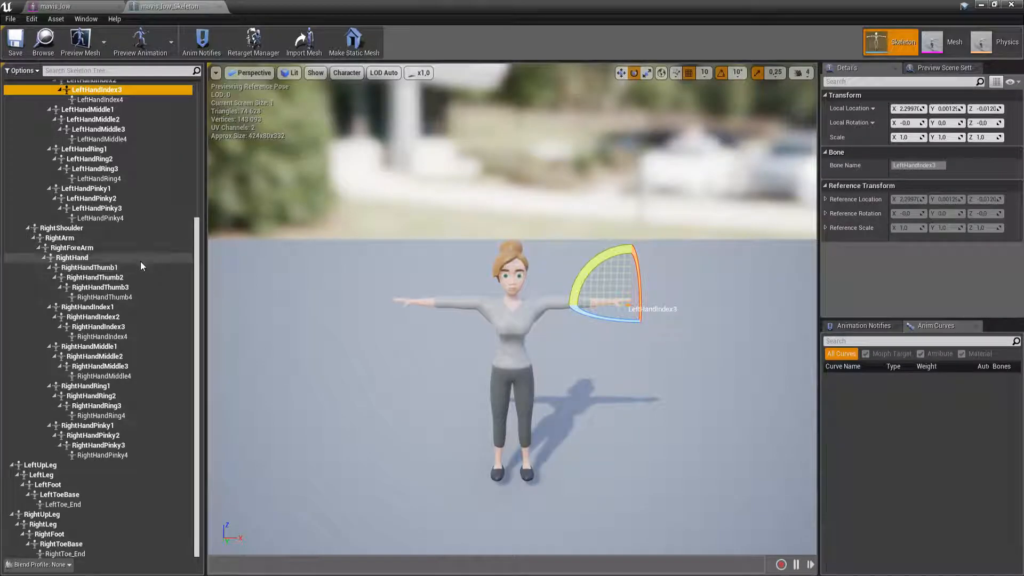
scroll(139, 261, "up", 9)
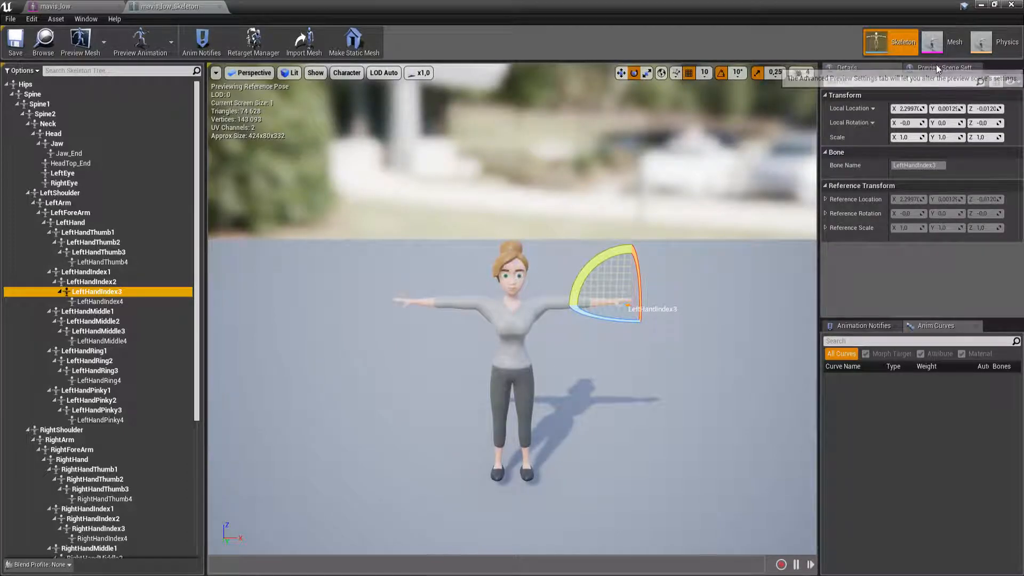
Switch to the mesh view of mavis_low and review its material slots and the list of LODs
left_click(950, 46)
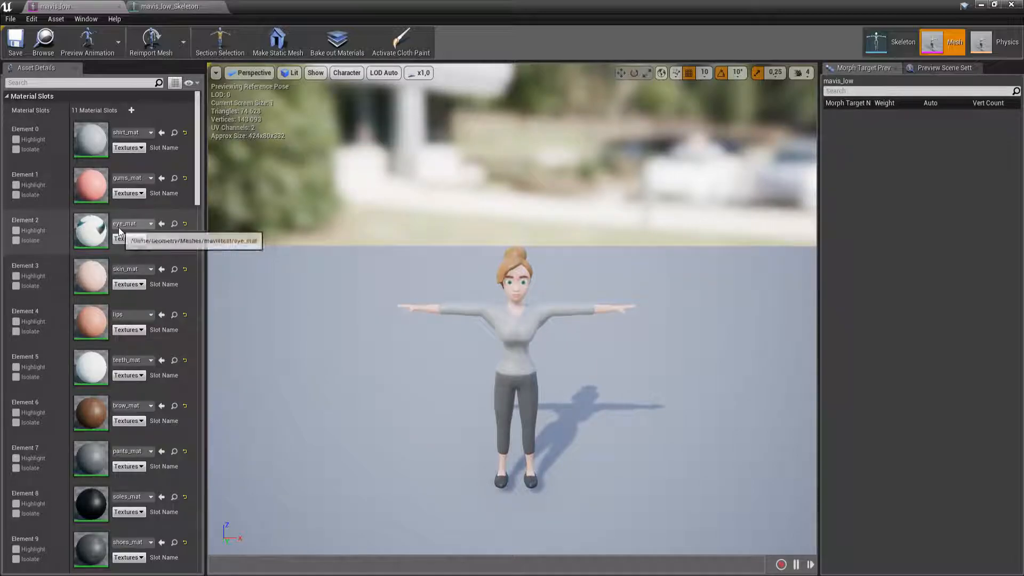
scroll(137, 310, "down", 3)
scroll(136, 312, "down", 5)
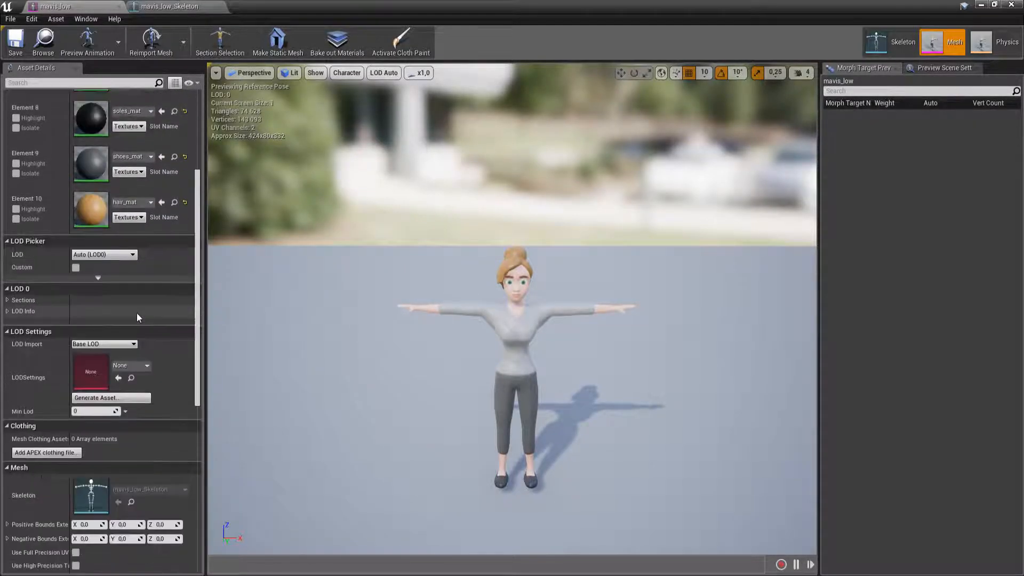
left_click(98, 260)
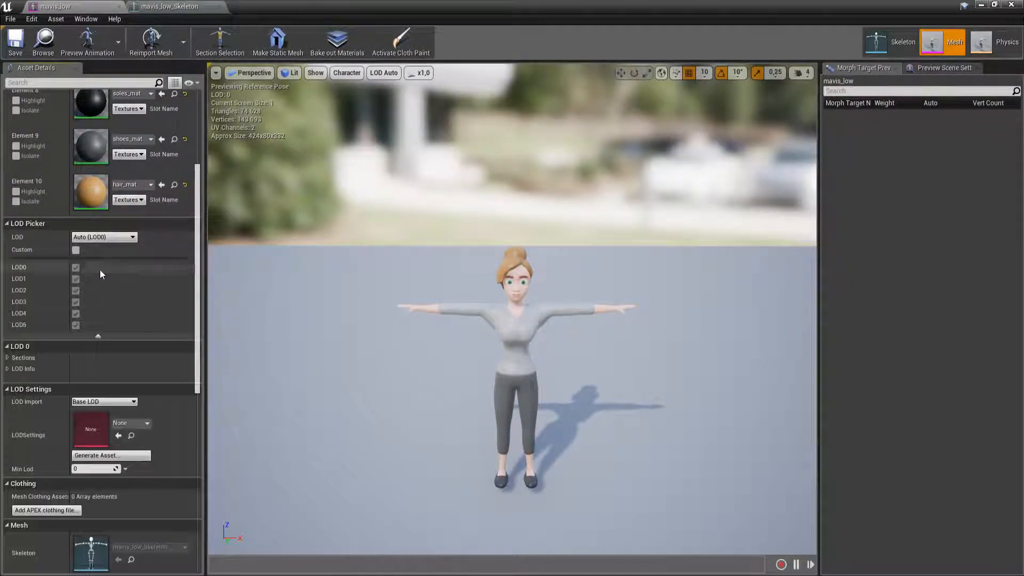
left_click(100, 340)
Examine how the character's automatic LOD changes with viewing distance in the mesh preview
left_click_drag(409, 320, 431, 368)
scroll(512, 310, "down", 12)
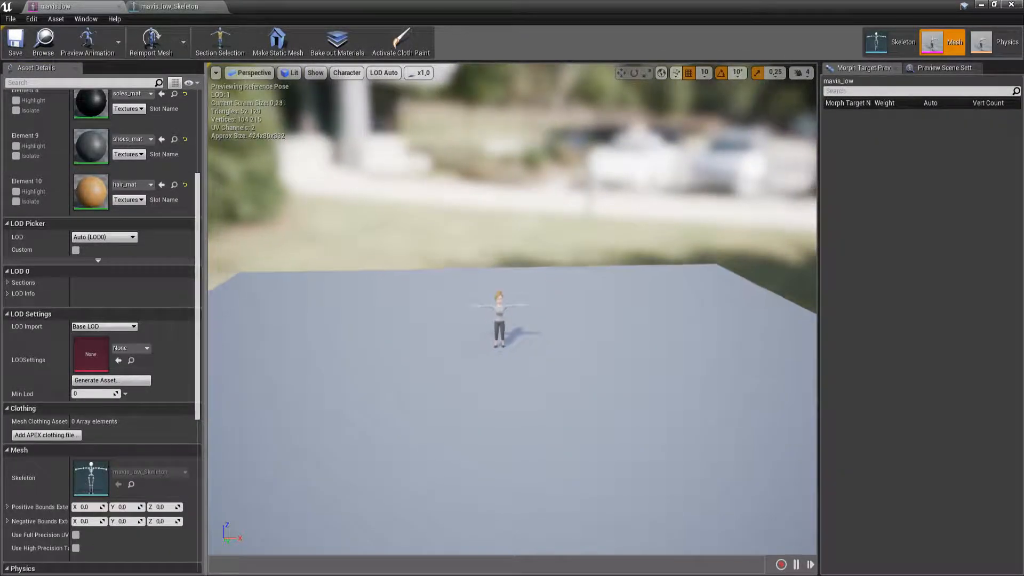
scroll(512, 310, "down", 10)
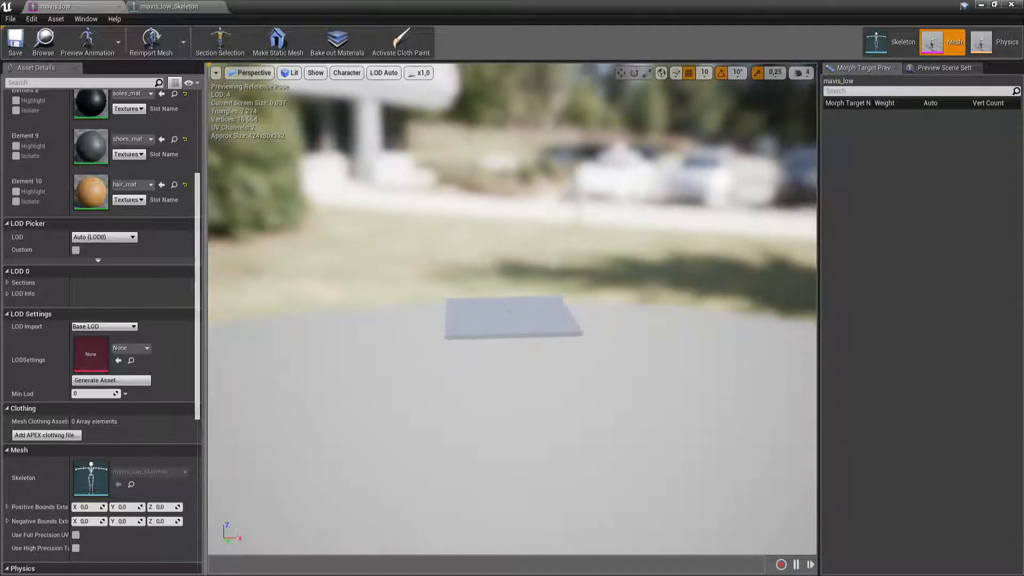
scroll(512, 309, "up", 10)
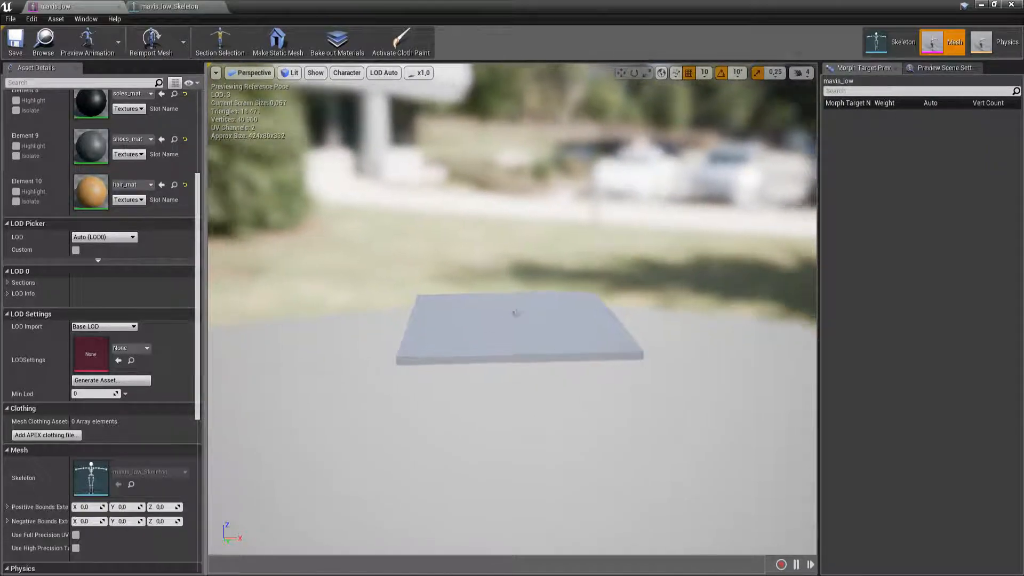
scroll(512, 309, "up", 3)
scroll(513, 310, "down", 10)
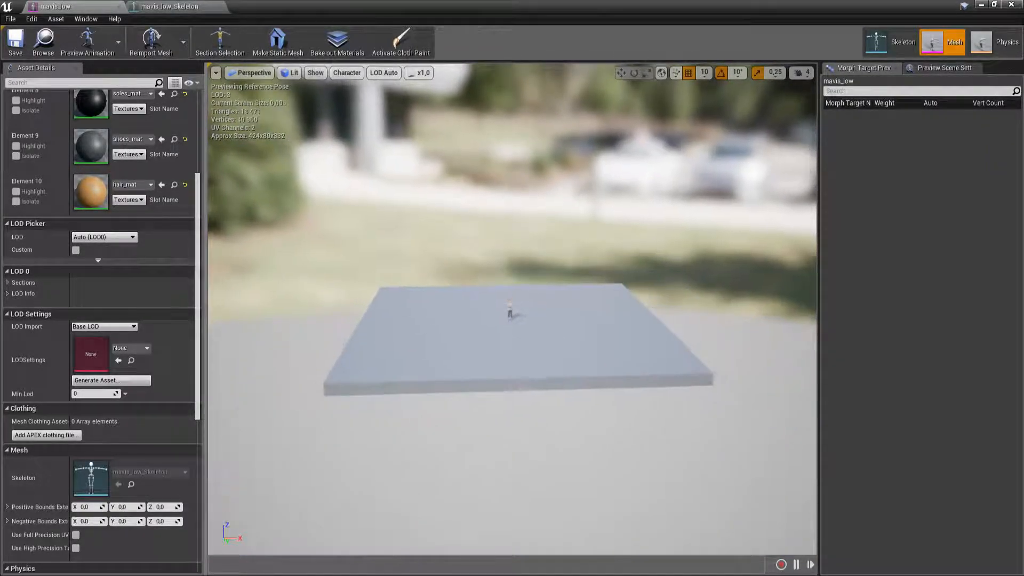
scroll(511, 312, "down", 2)
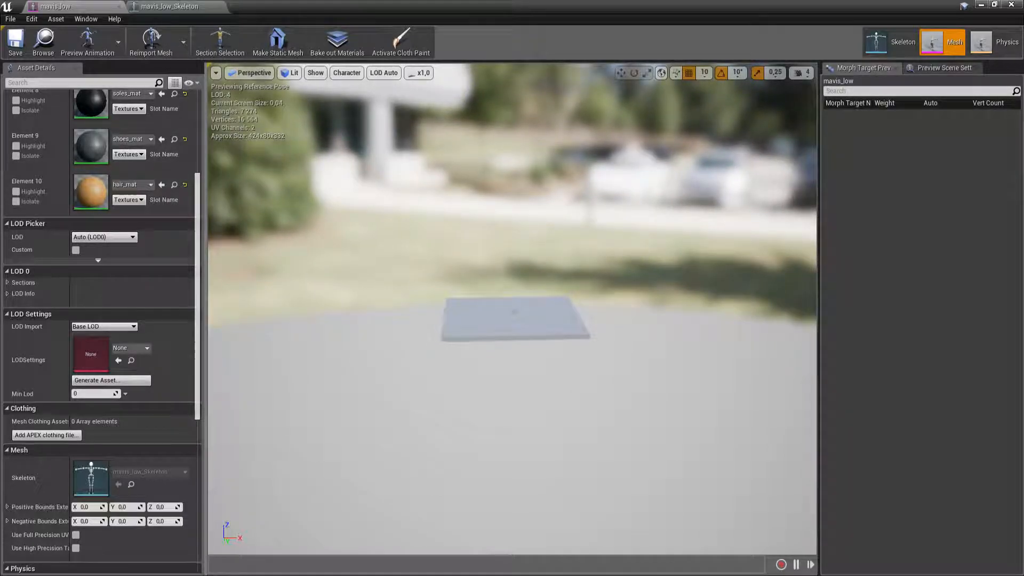
scroll(512, 310, "up", 10)
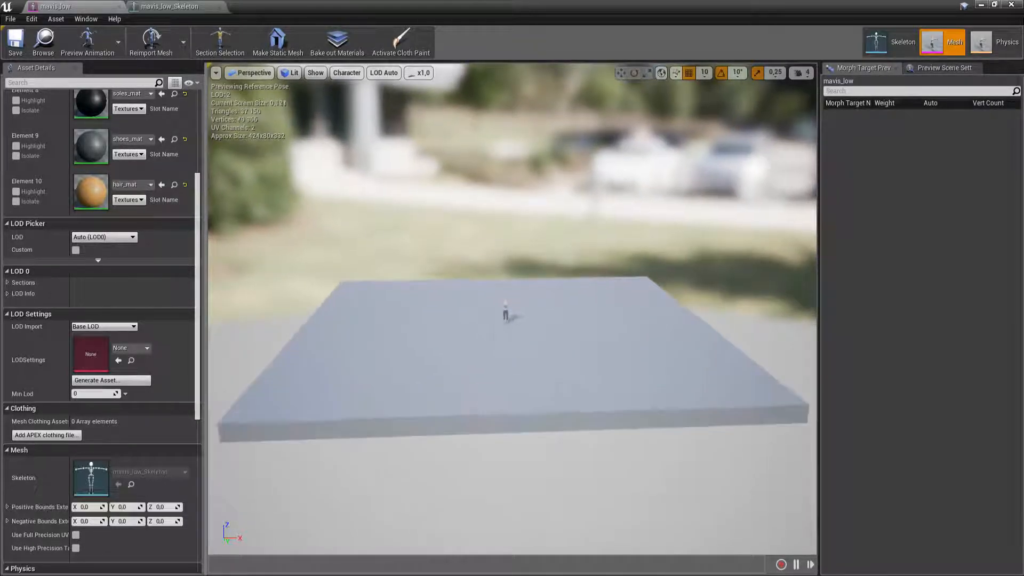
scroll(512, 309, "up", 5)
scroll(512, 309, "down", 1)
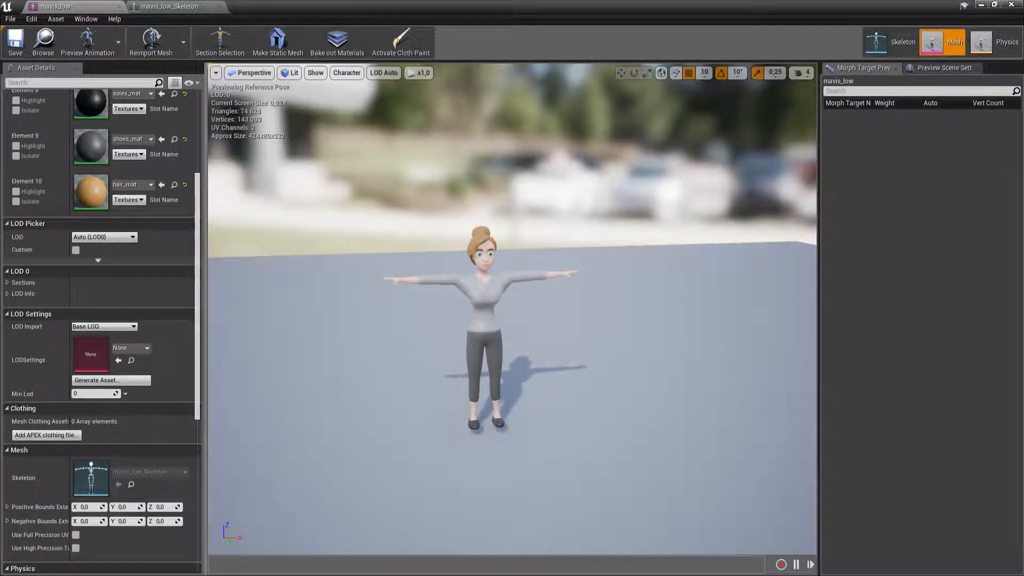
scroll(512, 310, "down", 10)
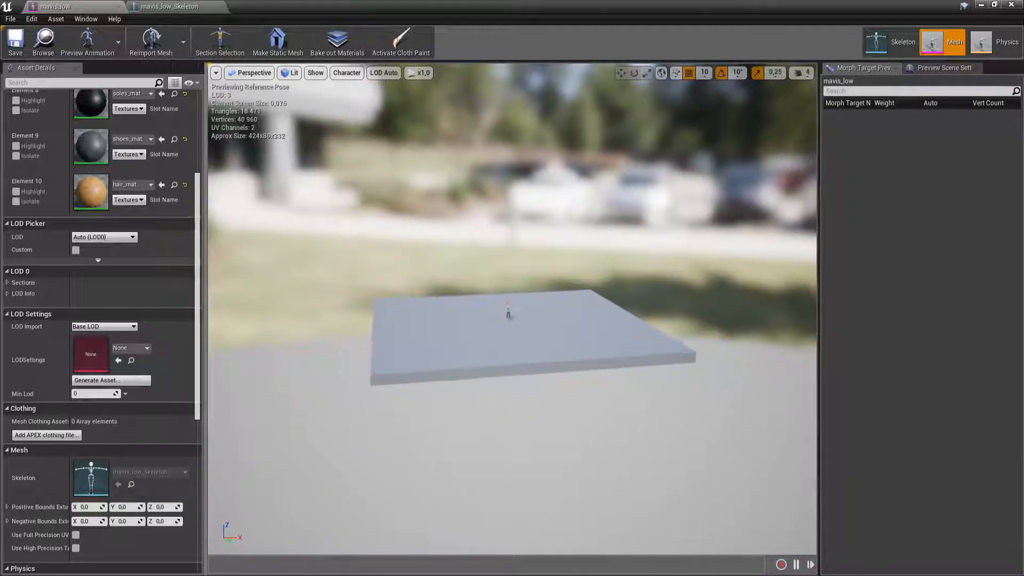
scroll(512, 320, "down", 5)
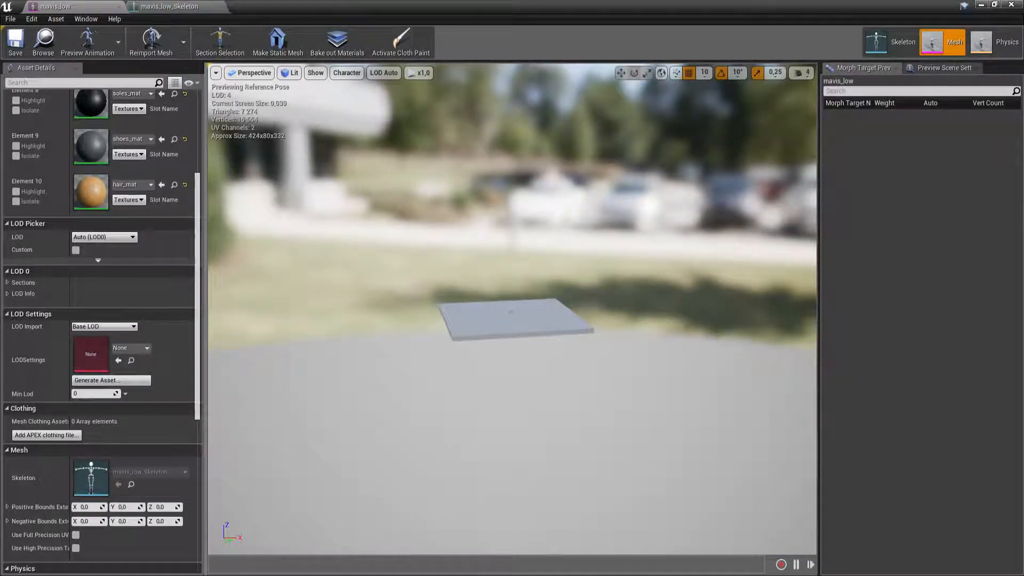
scroll(512, 314, "down", 4)
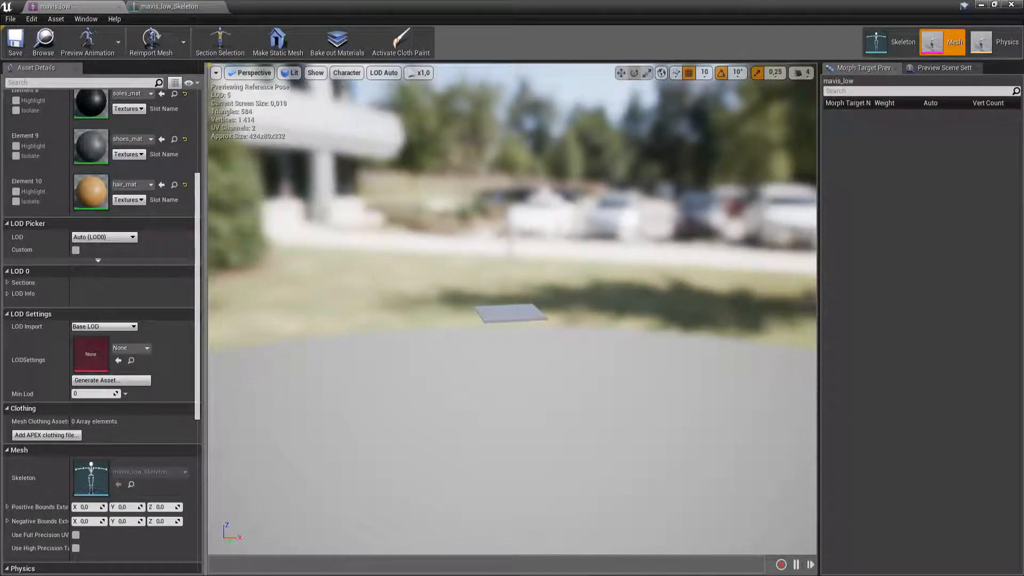
scroll(512, 315, "up", 3)
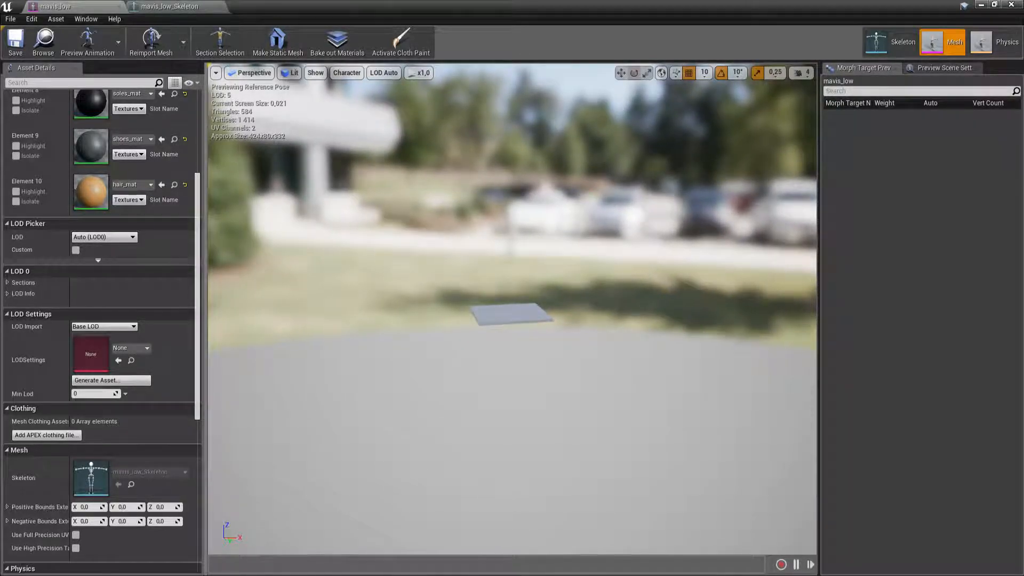
scroll(512, 315, "up", 8)
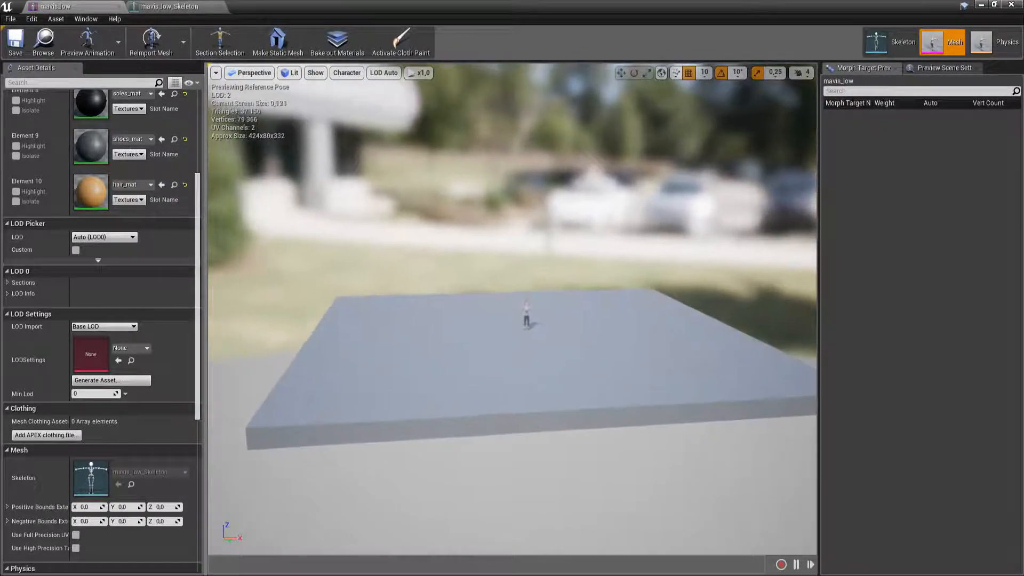
left_click_drag(408, 322, 403, 306)
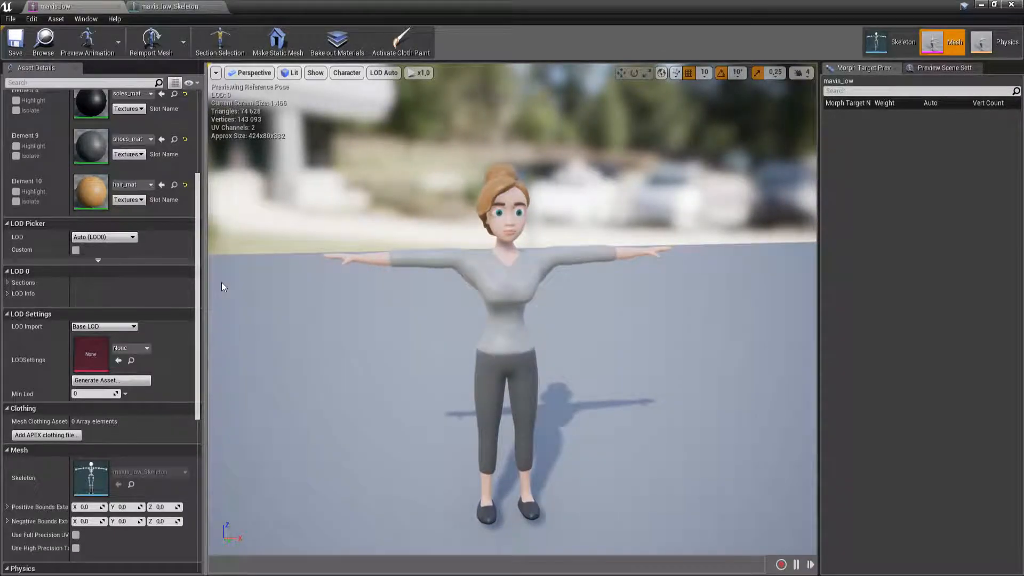
Locate the shirt_mat material from the mesh's material slots, inspect its node graph in the material editor, and close the editor
scroll(157, 171, "up", 5)
scroll(157, 171, "up", 10)
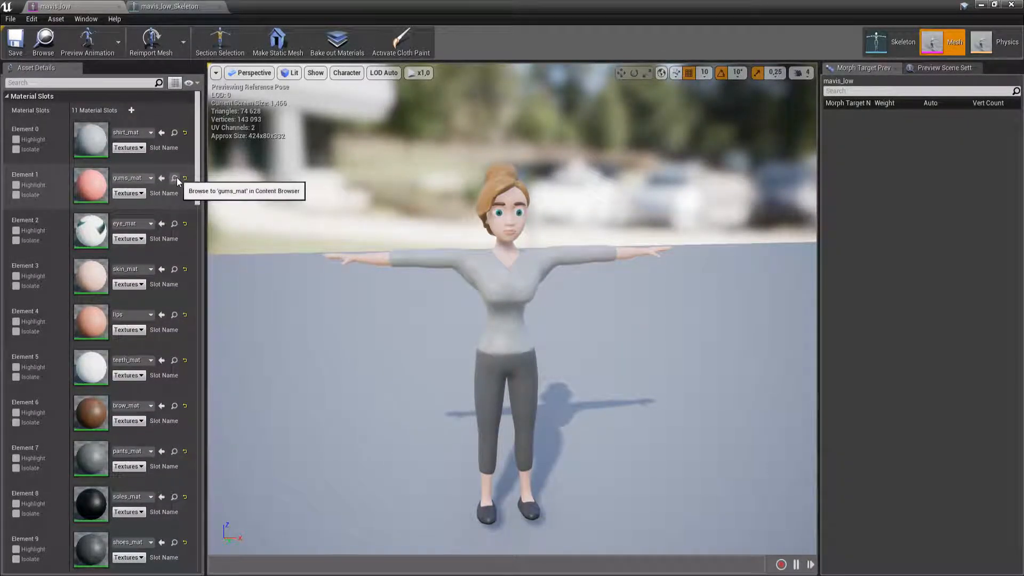
left_click(174, 132)
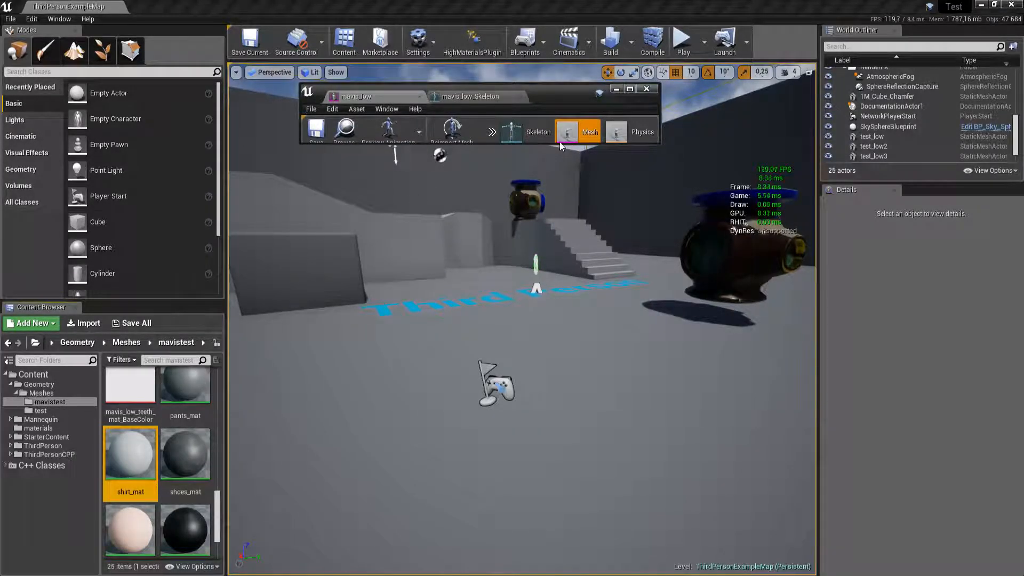
left_click_drag(558, 145, 533, 422)
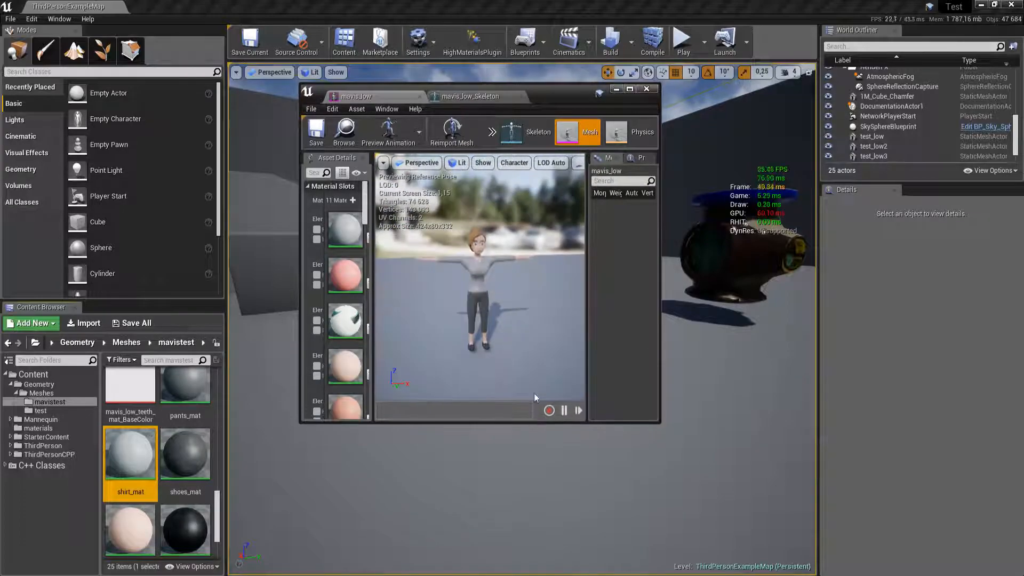
left_click(521, 98)
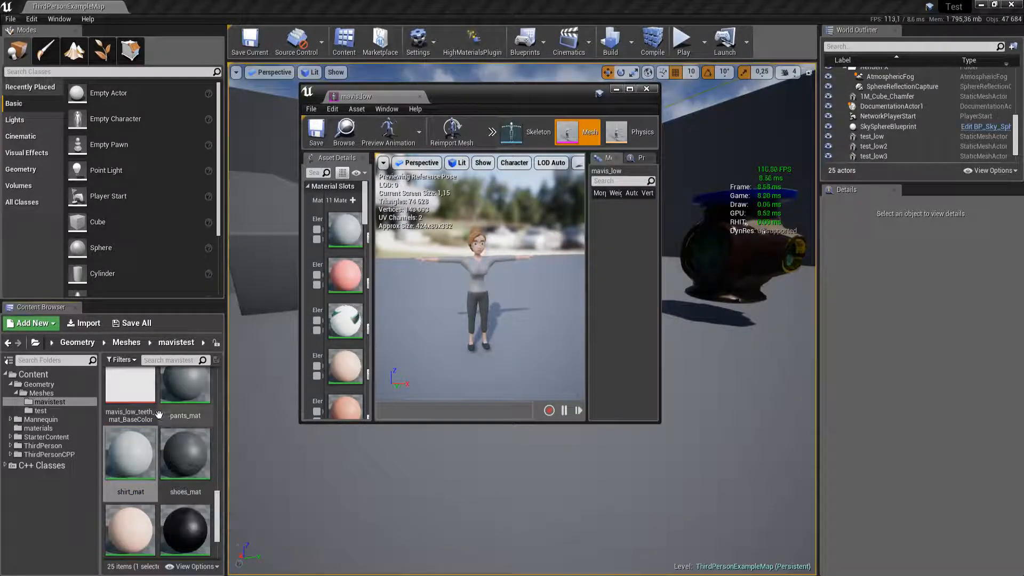
left_click(630, 89)
right_click_drag(535, 156, 630, 376)
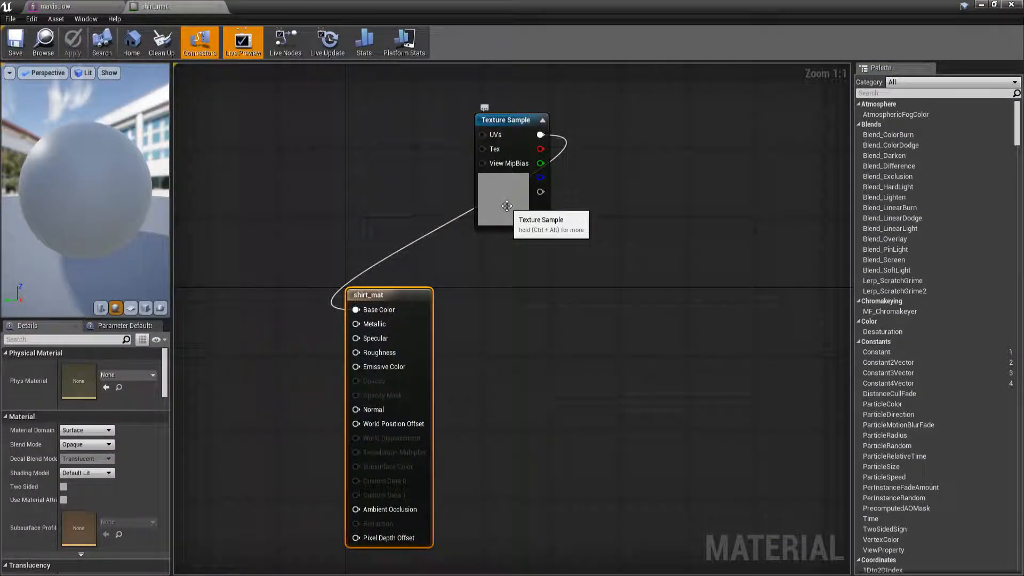
mouse_move(111, 153)
left_mouse_down()
mouse_move(133, 149)
mouse_move(112, 144)
left_mouse_up()
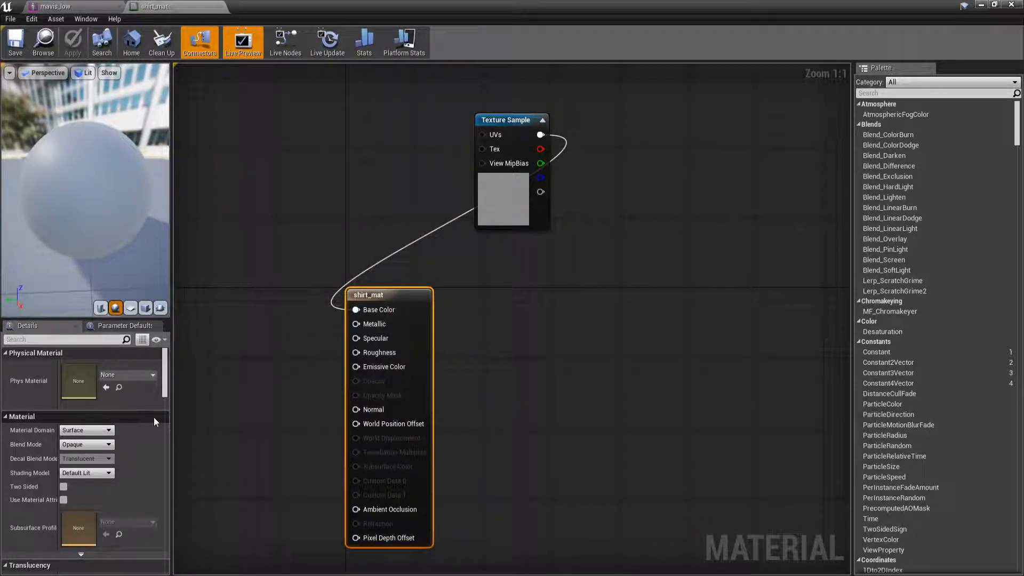
left_click(1013, 5)
Switch to File Explorer and select all the mavis_low PNG textures in the Substance folder, leaving out Mavis.spp and model.zip
key("alt+Tab")
key("alt+Tab")
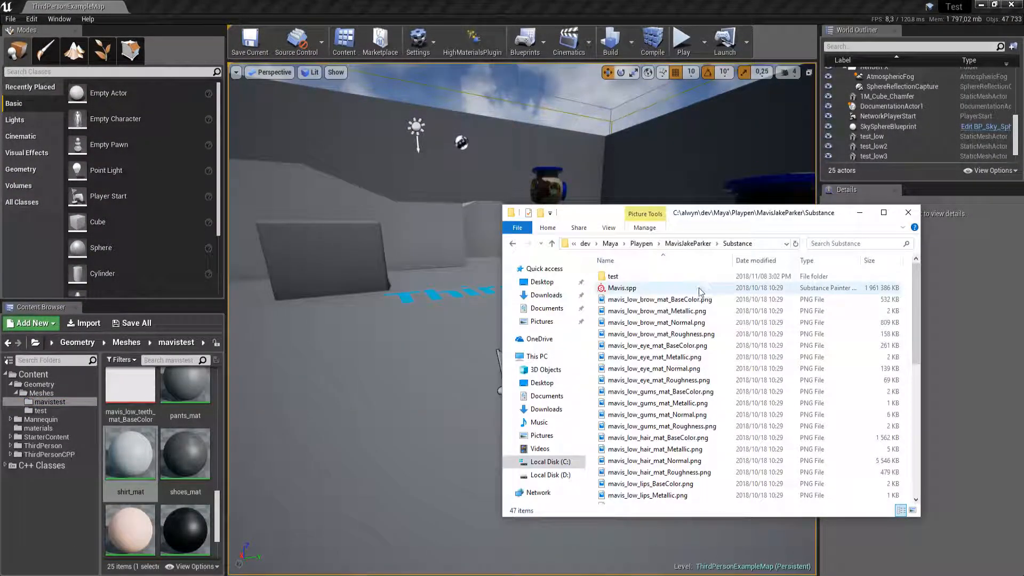
left_click(701, 300)
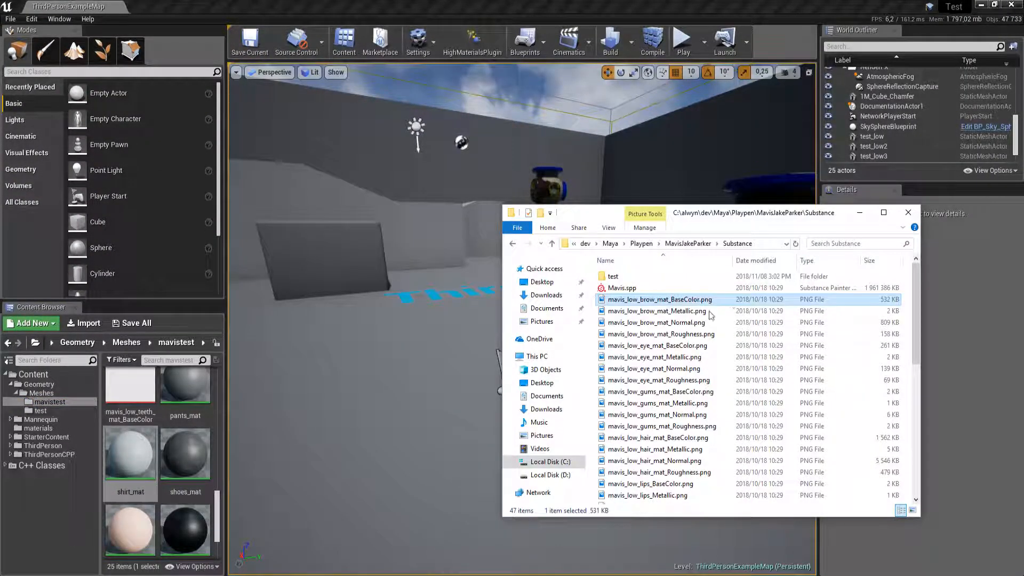
key("shift+End")
key("shift+Up")
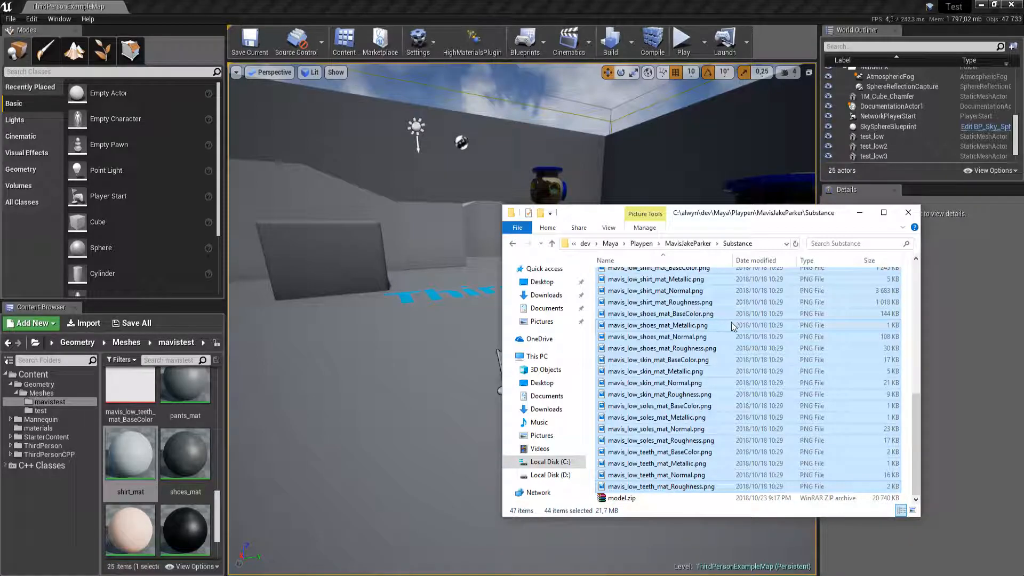
scroll(699, 347, "up", 9)
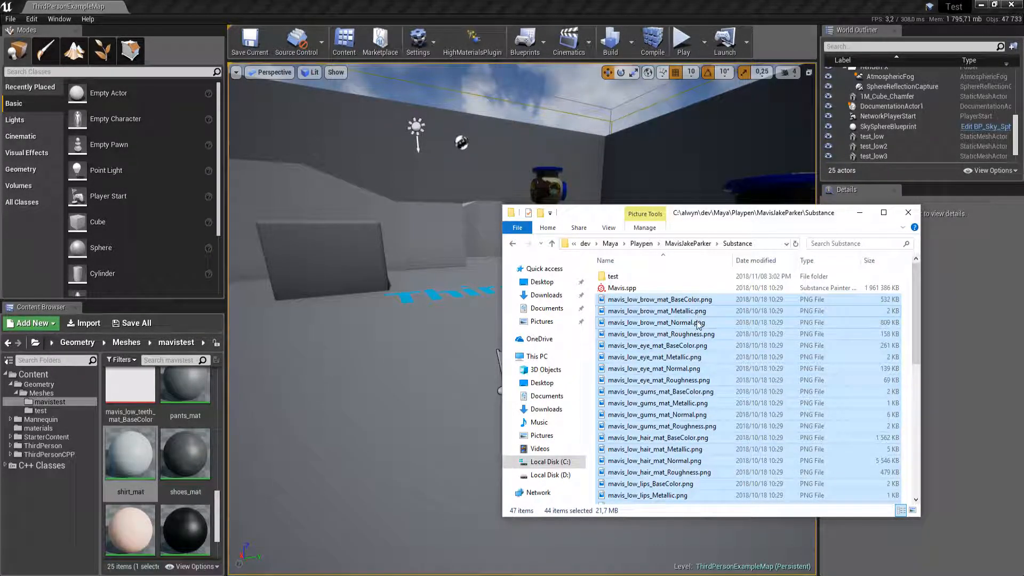
Import the selected mavis_low textures from the Substance folder into the project's mavistest folder
key("alt+Tab")
left_click_drag(765, 348, 378, 395)
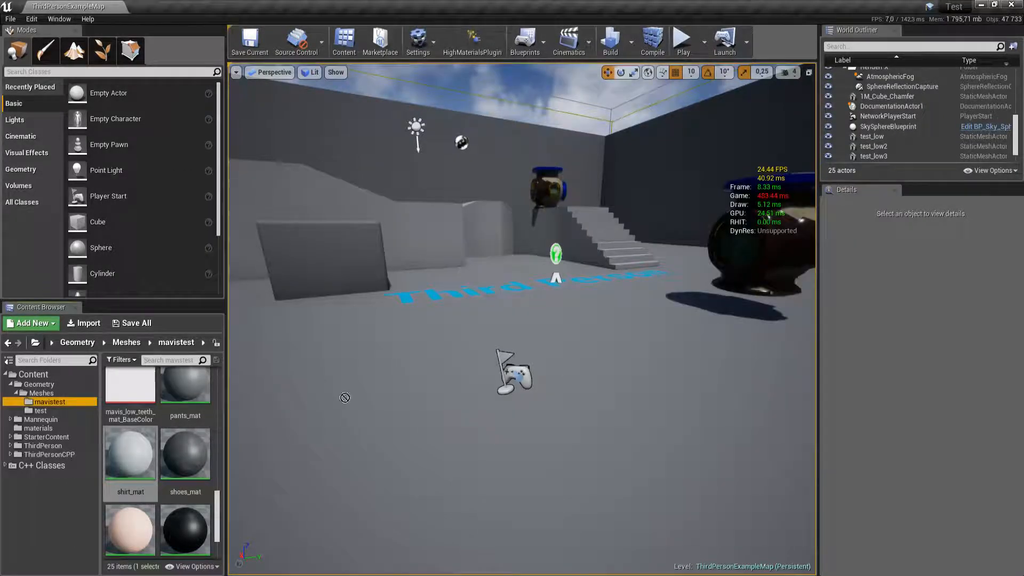
left_click_drag(161, 410, 162, 497)
key("alt+Tab")
key("alt+Tab")
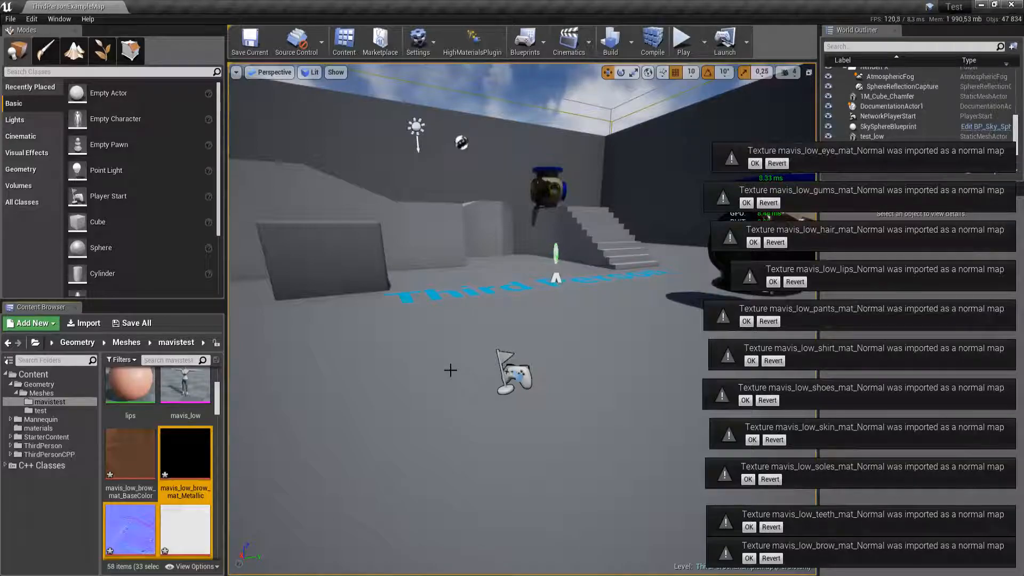
Save all the imported textures and select the mavis_low skeletal mesh in the mavistest folder
right_click_drag(522, 310, 515, 308)
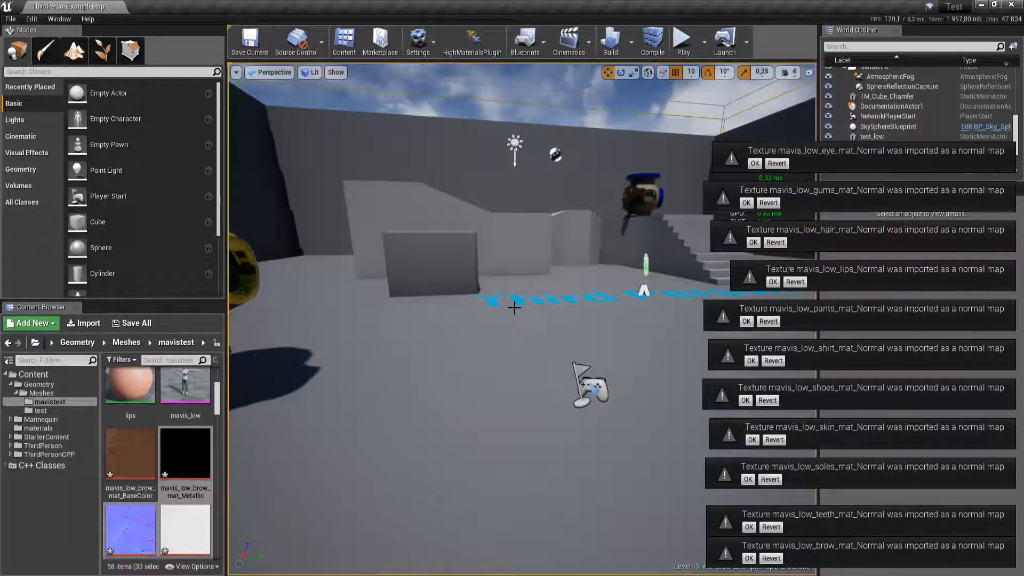
key("ctrl+shift+s")
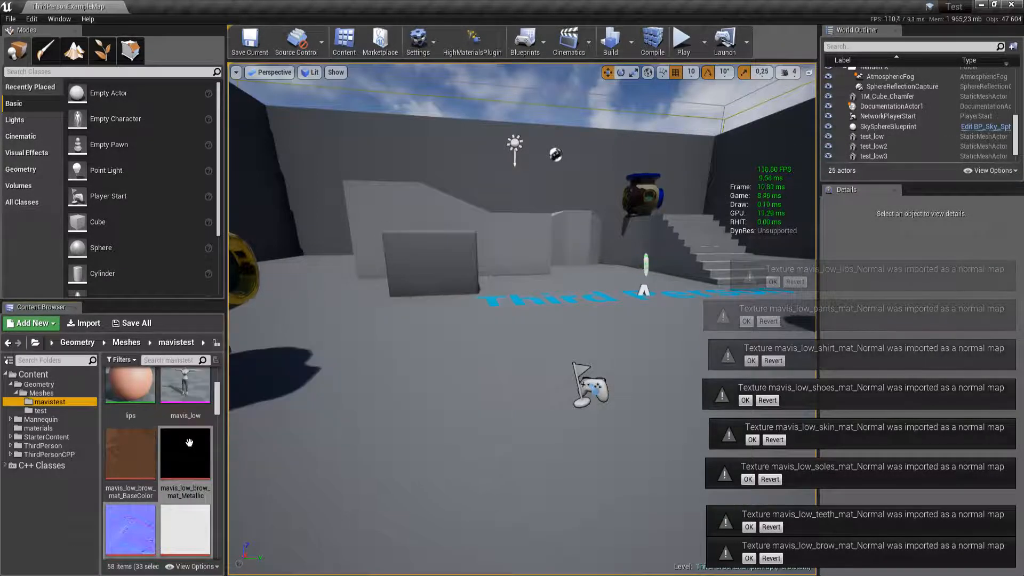
left_click(185, 386)
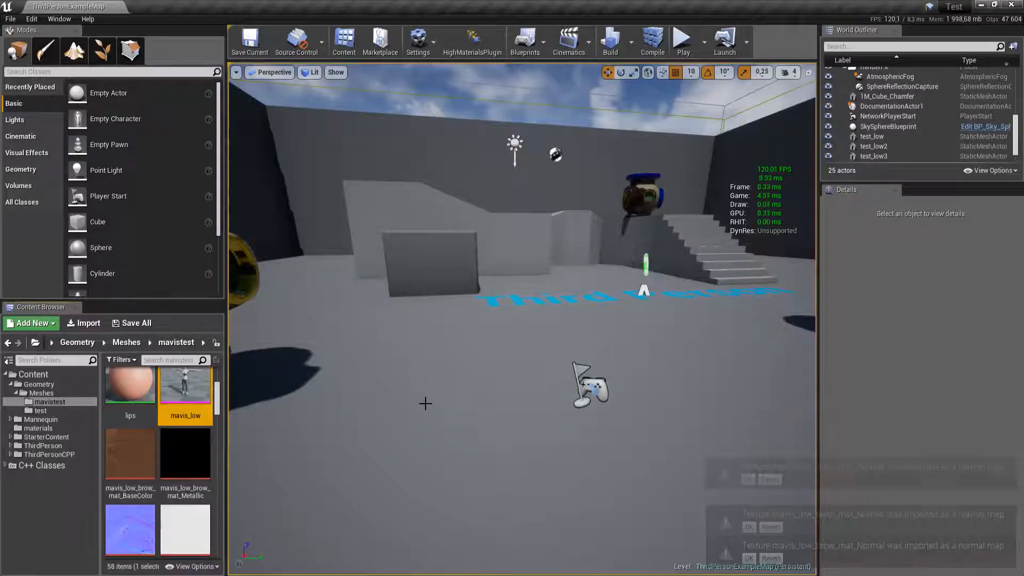
mouse_move(214, 392)
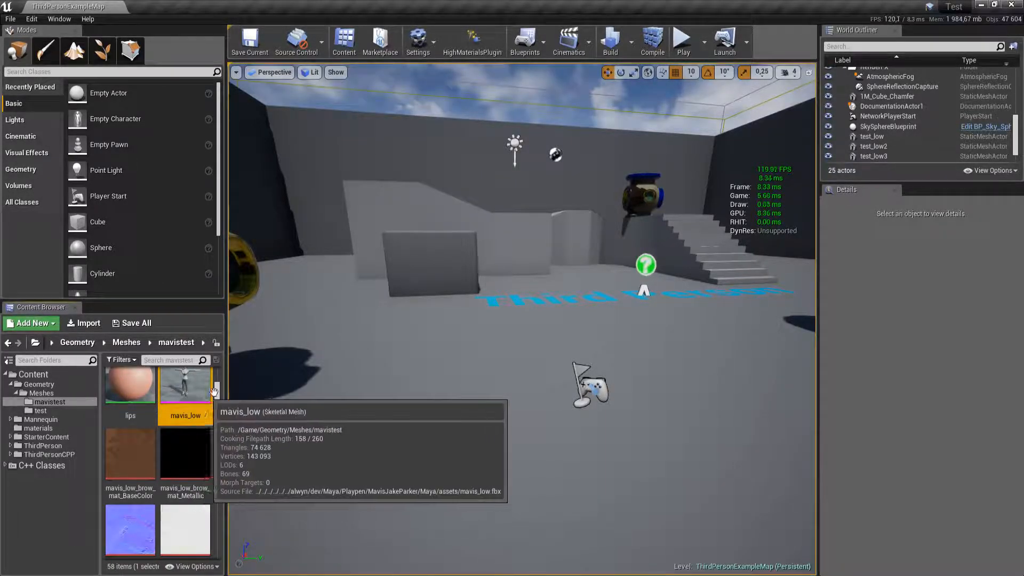
Open the mavis_low skeletal mesh, look through its material slots, and close the mesh editor
double_click(182, 392)
scroll(155, 320, "down", 5)
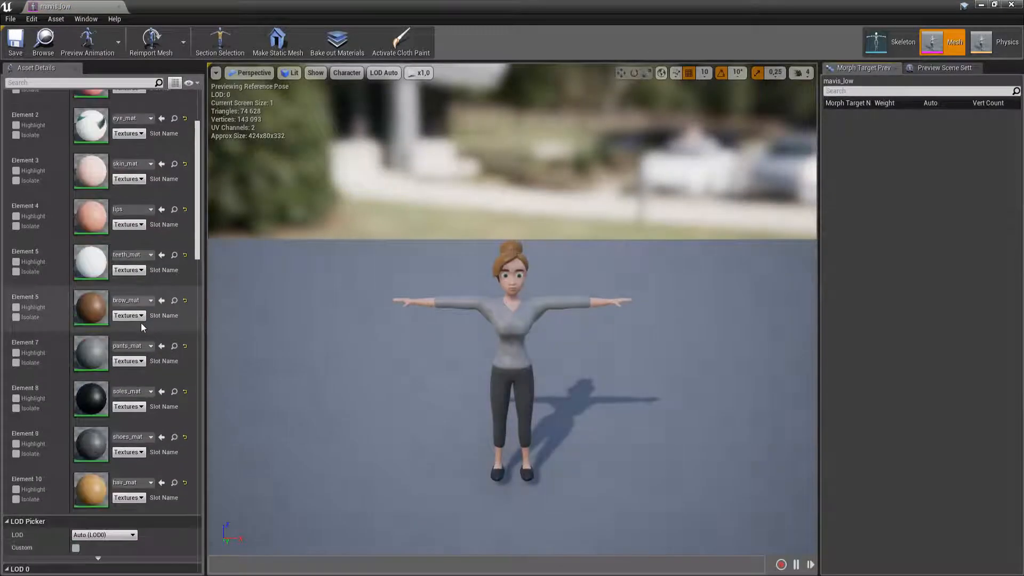
scroll(131, 355, "up", 2)
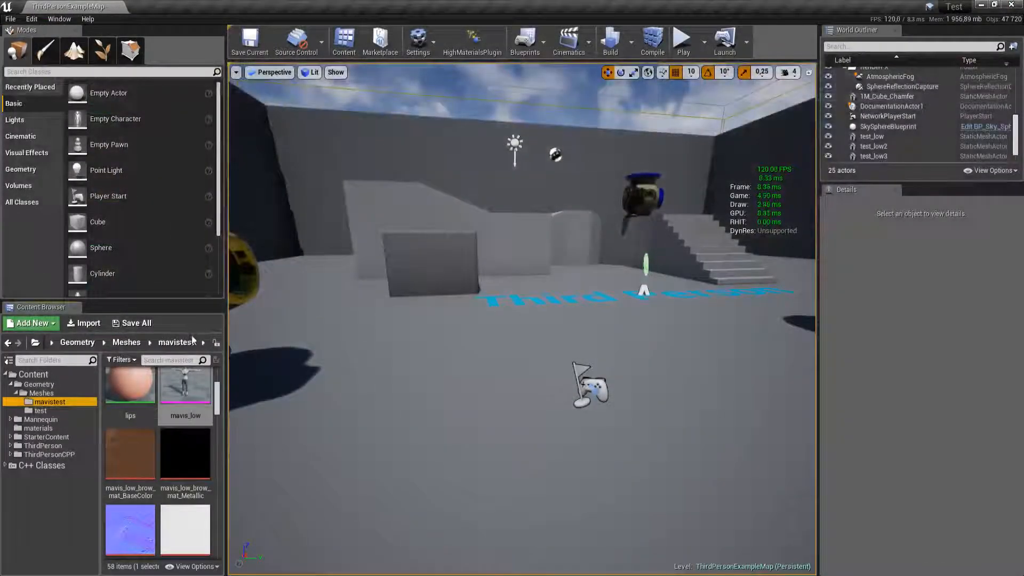
Place the mavis_low skeletal mesh on the level floor near the player start
left_click(187, 381)
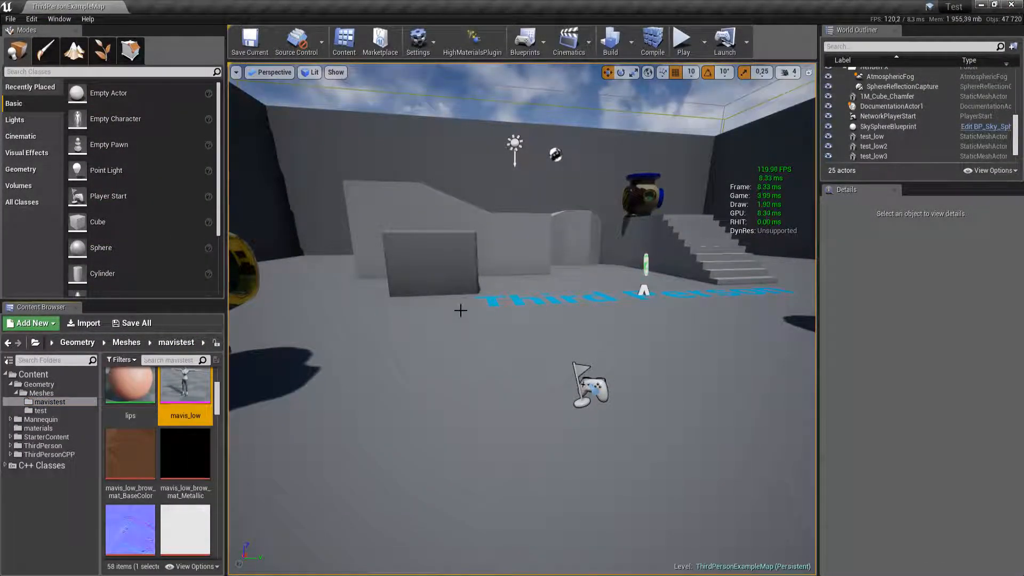
left_click_drag(185, 385, 397, 380)
right_click_drag(440, 405, 421, 395)
key("s")
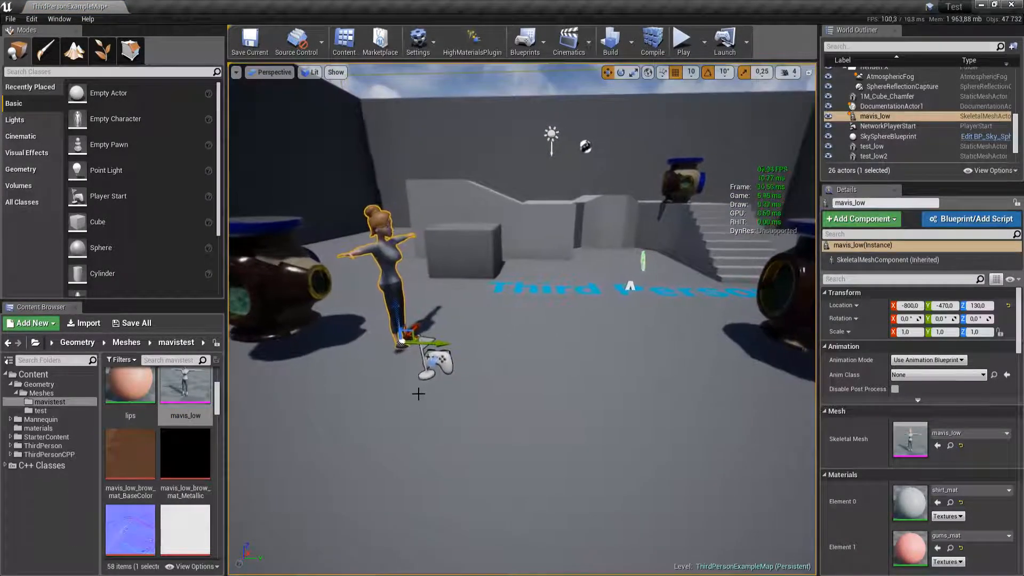
Duplicate the placed Mavis character and set the copy on the floor beside the other pot
left_click_drag(432, 345, 768, 385, "alt")
right_click_drag(718, 389, 875, 397)
key("a")
key("w")
Make a third copy of the Mavis character, stand it on the raised platform beside the ramp, and save the level
left_click_drag(538, 351, 252, 234, "alt")
key("w")
right_click_drag(252, 233, 160, 226)
key("d")
right_click_drag(421, 318, 288, 330)
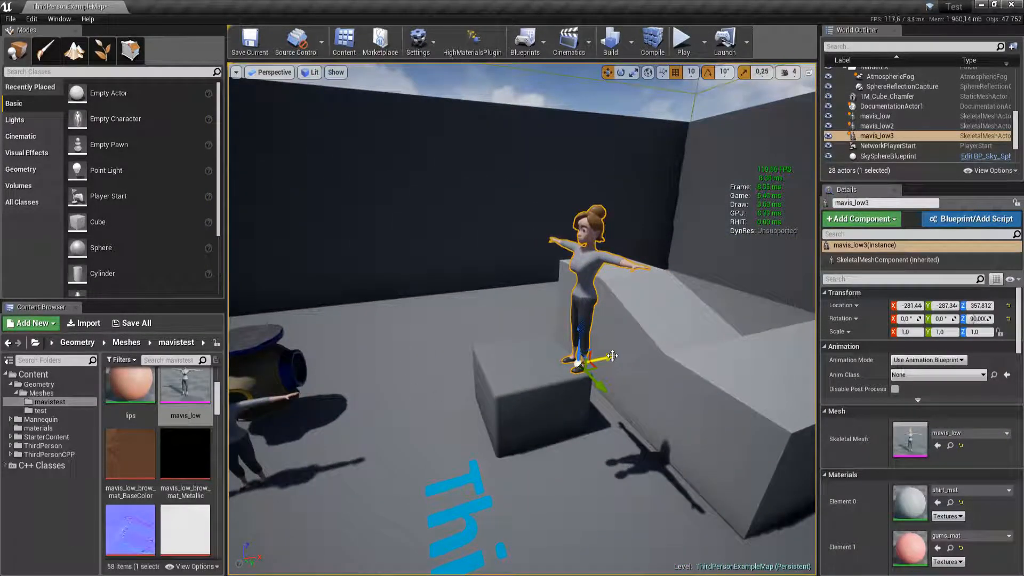
left_click_drag(614, 356, 732, 334)
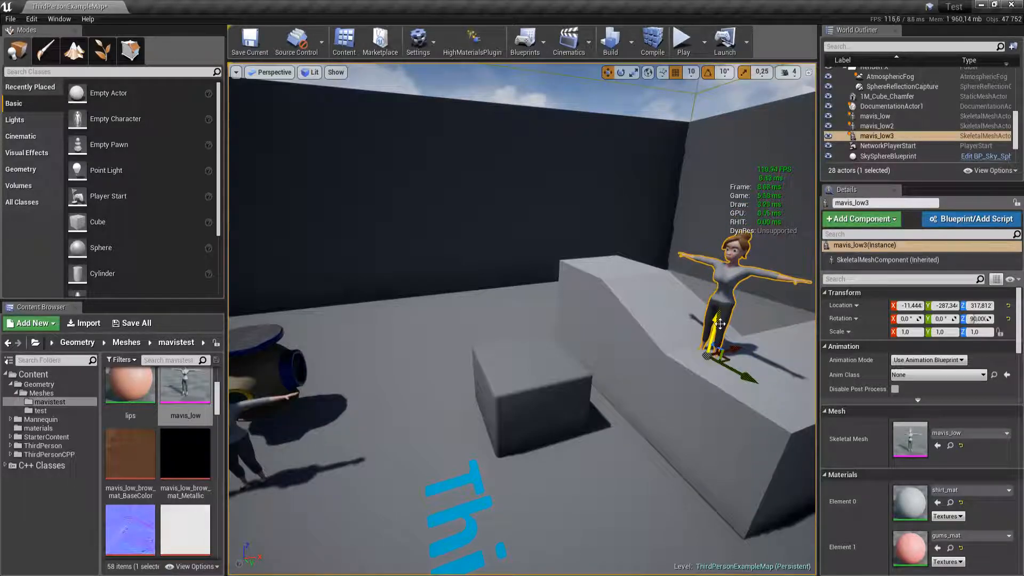
key("Escape")
key("ctrl+s")
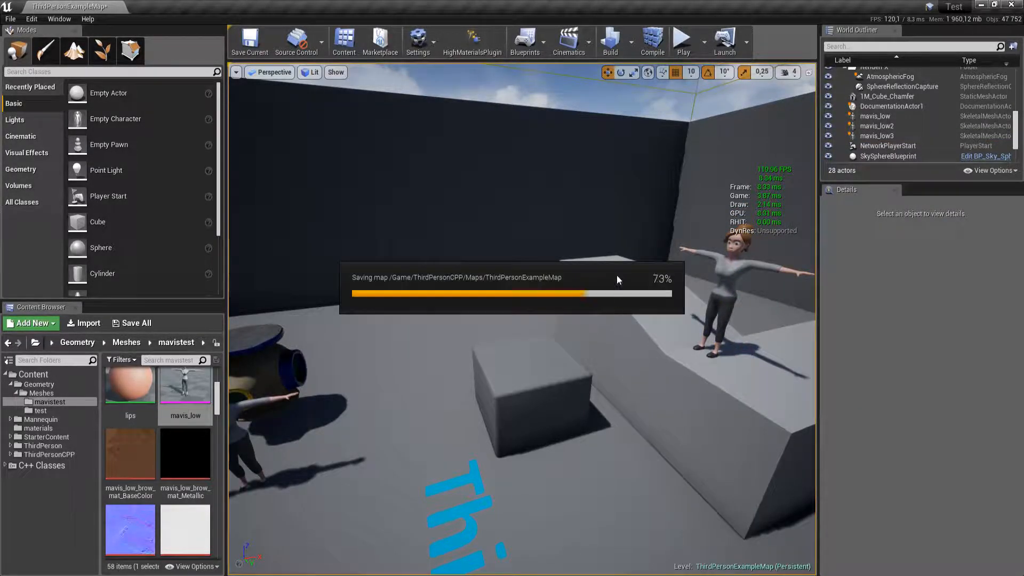
Start playing the level and switch the game viewport to full screen
left_click(685, 45)
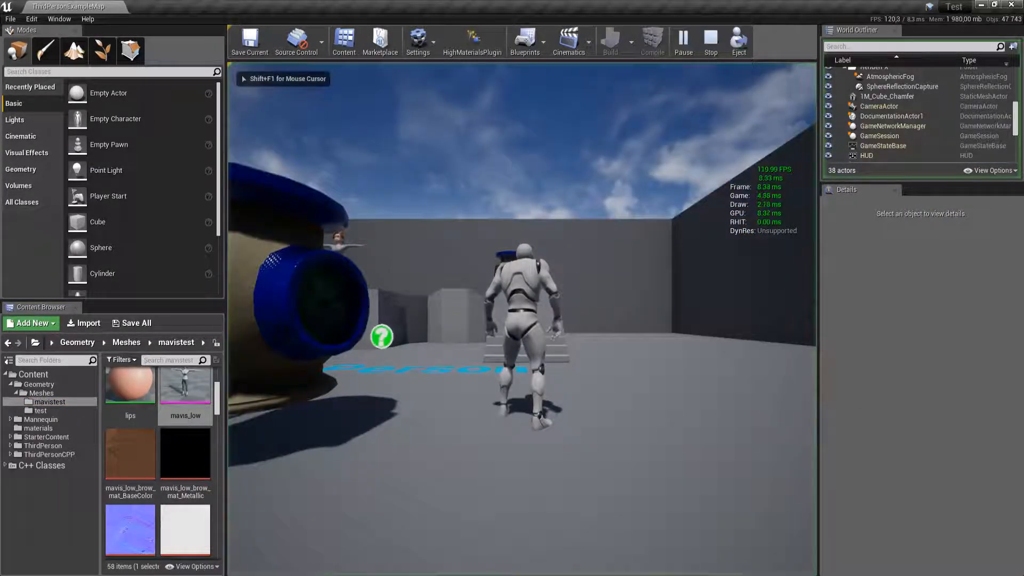
key("F11")
key("grave")
key("Up")
key("Up")
key("Escape")
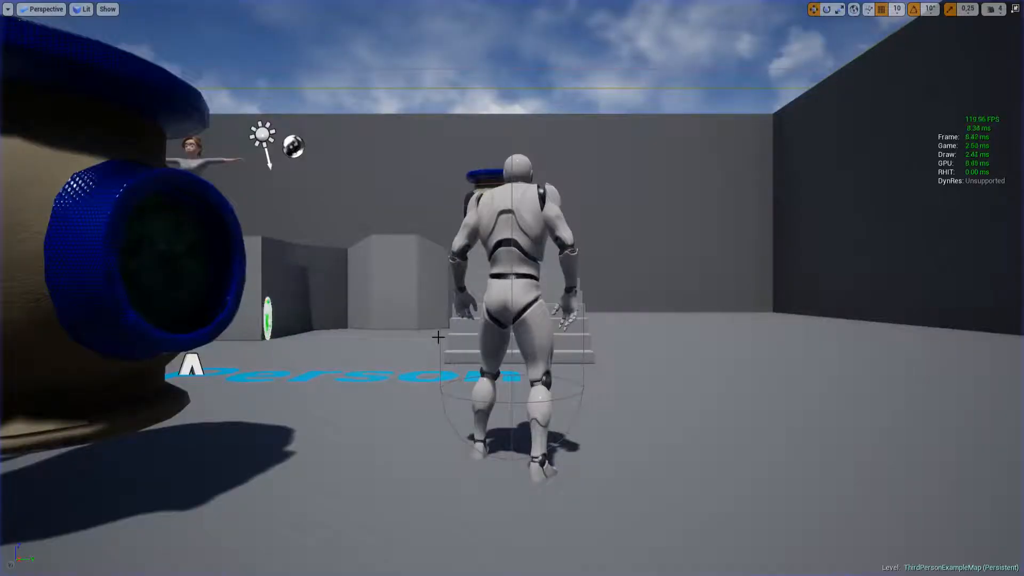
key("F11")
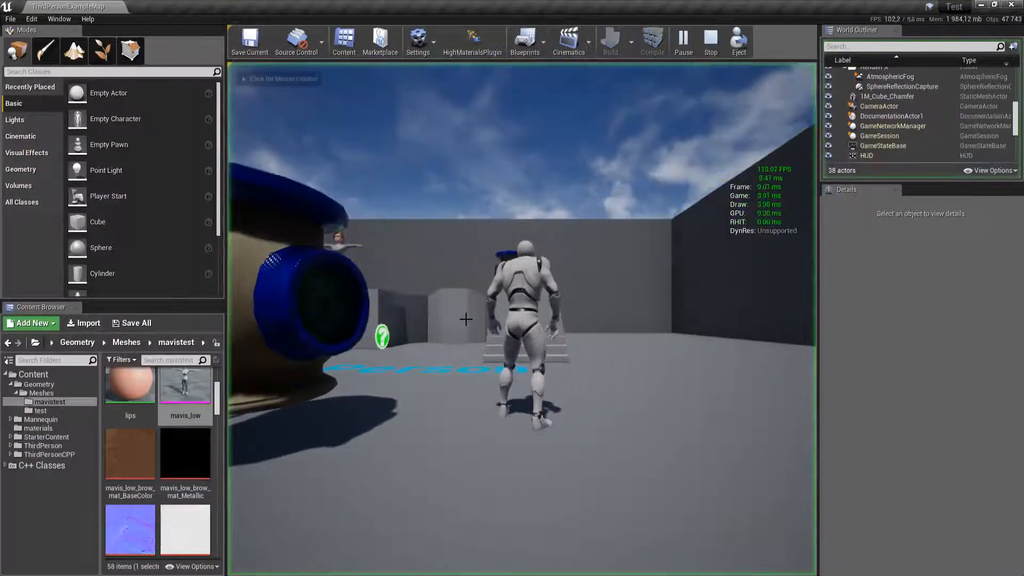
key("F11")
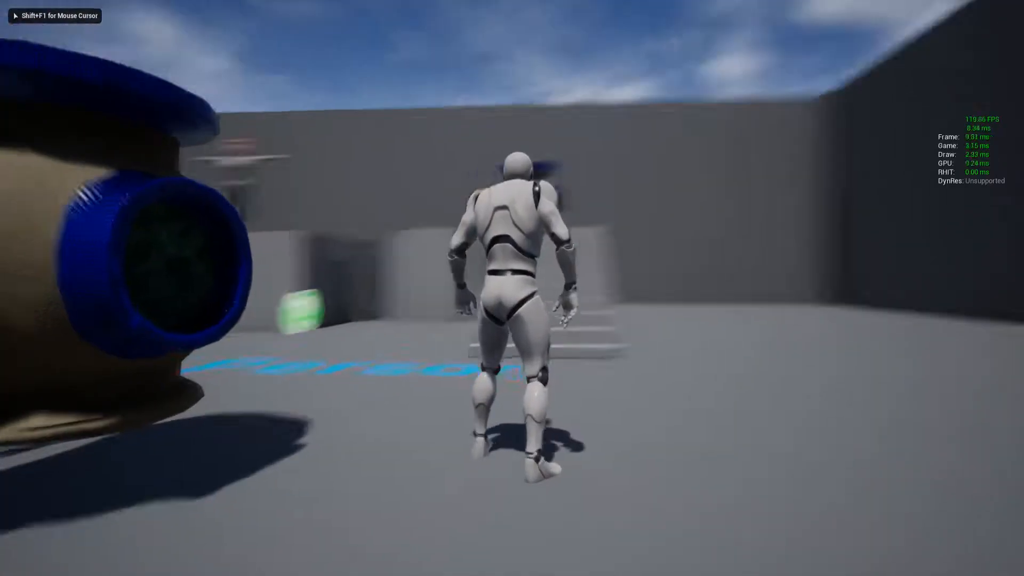
Run the mannequin around the level to examine the Mavis characters from near and far, and stop playing
key("w")
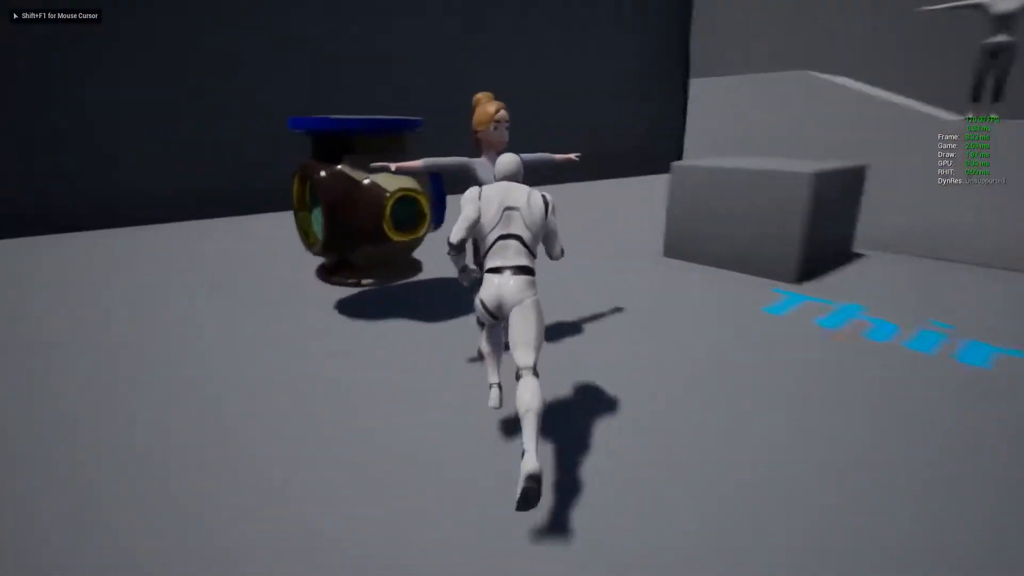
key("s")
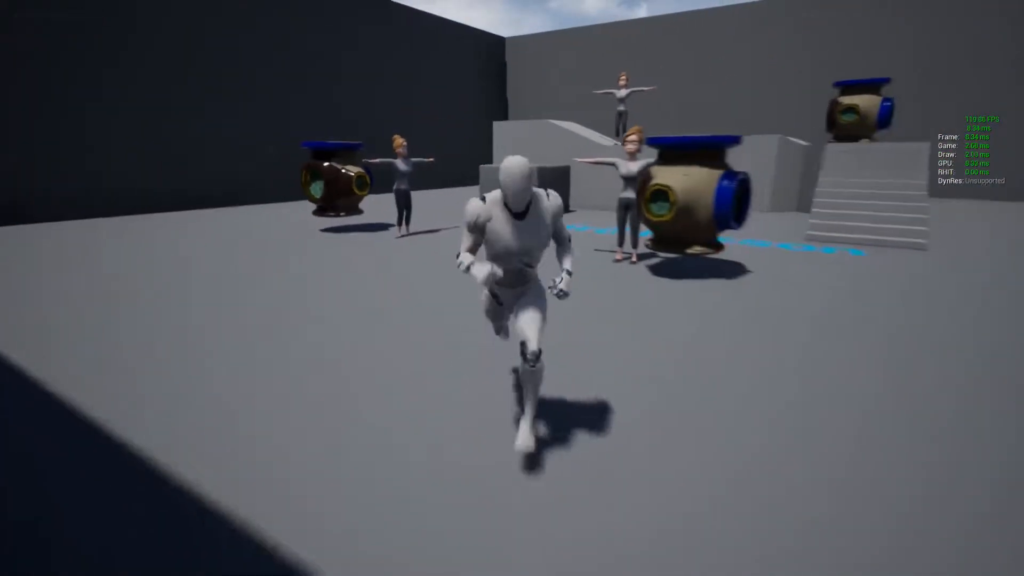
key("w")
key("s")
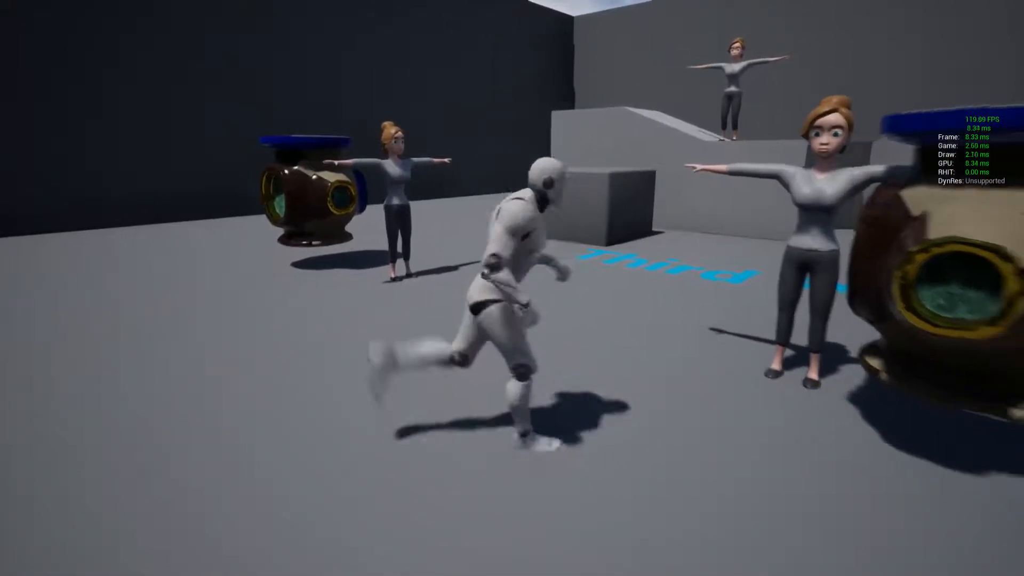
key("w")
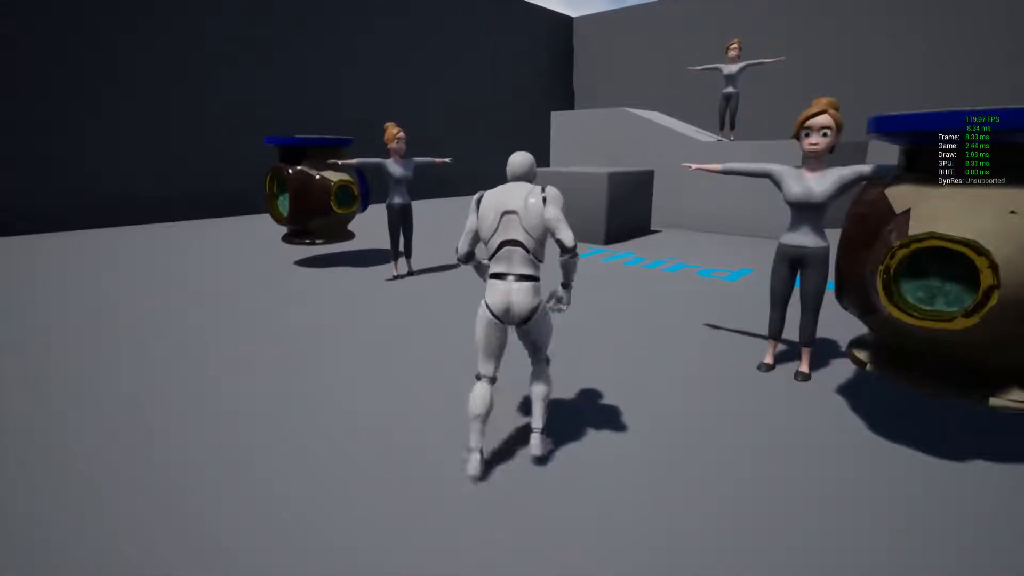
key("s")
key("w")
key("s")
key("w")
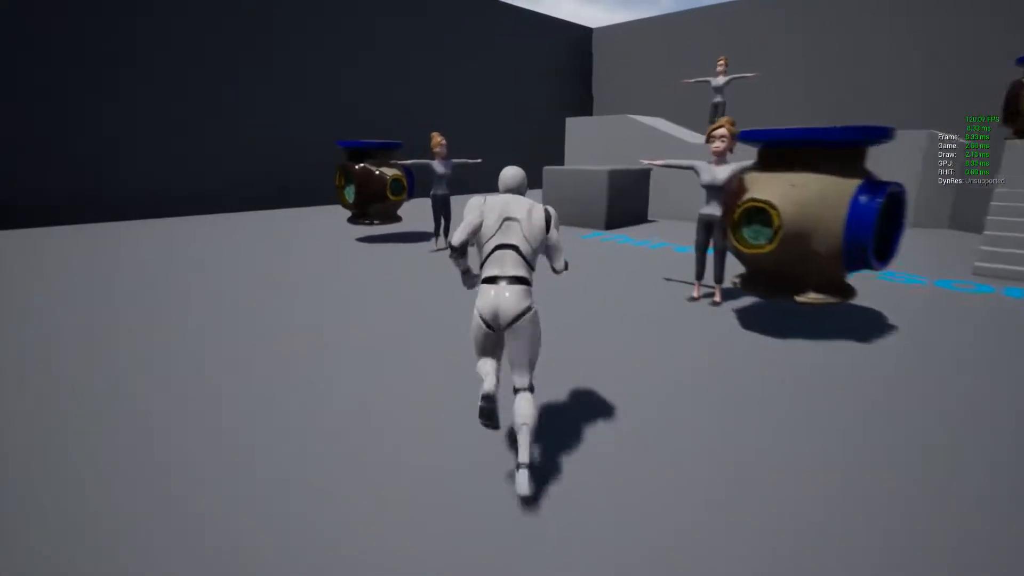
key("s")
key("d")
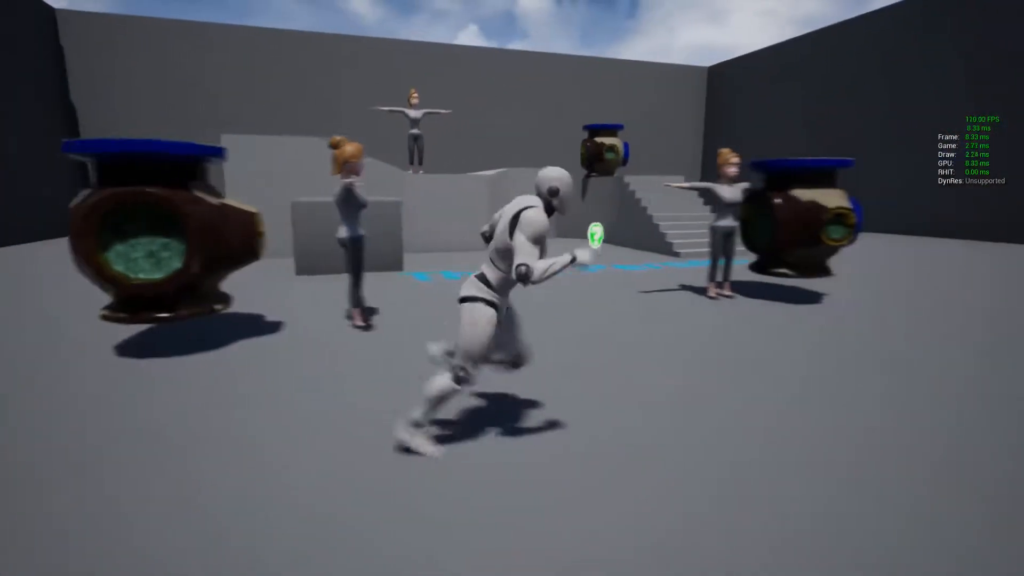
key("w")
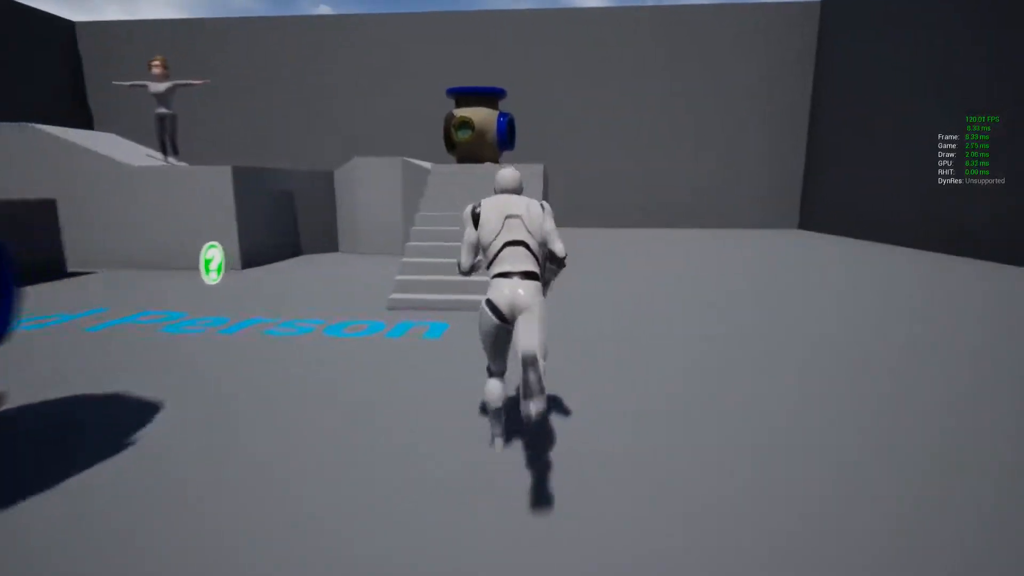
key("w")
key("space")
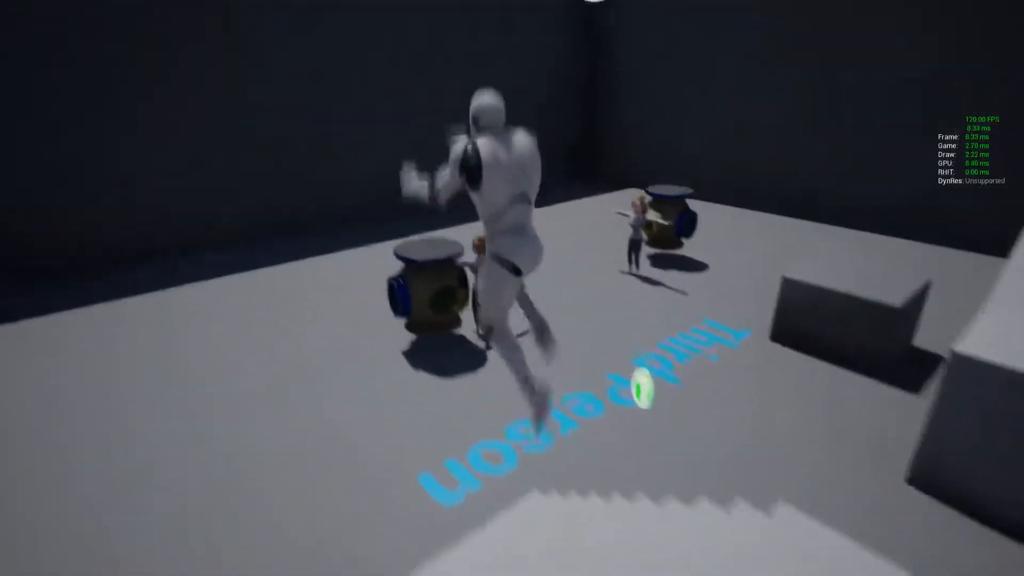
key("a")
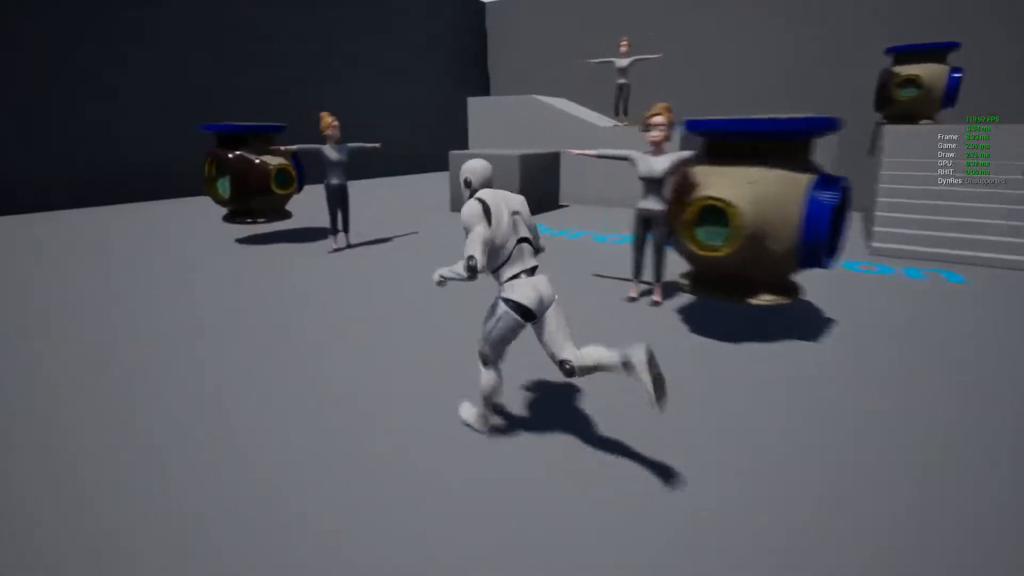
key("d")
key("w")
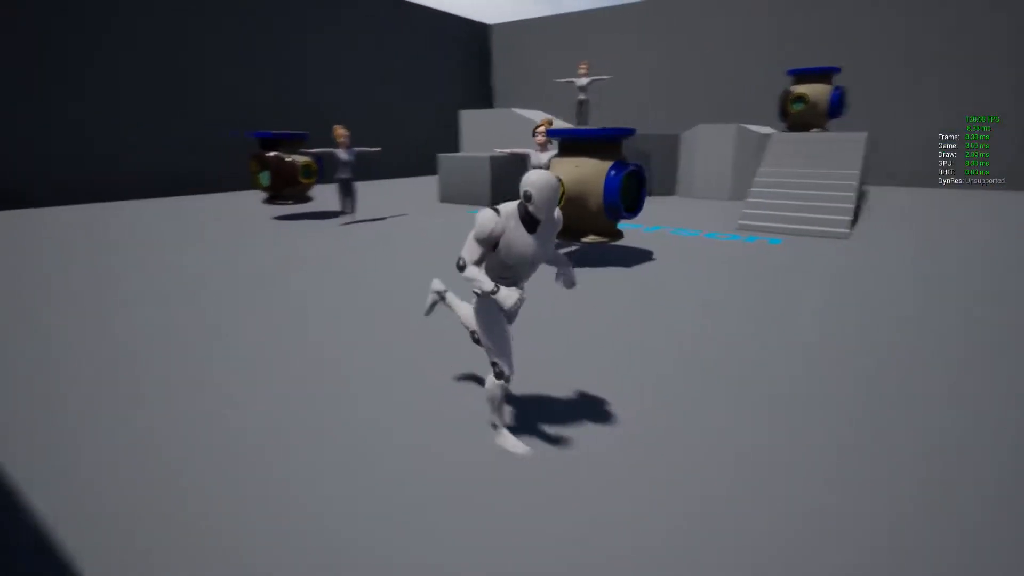
key("d")
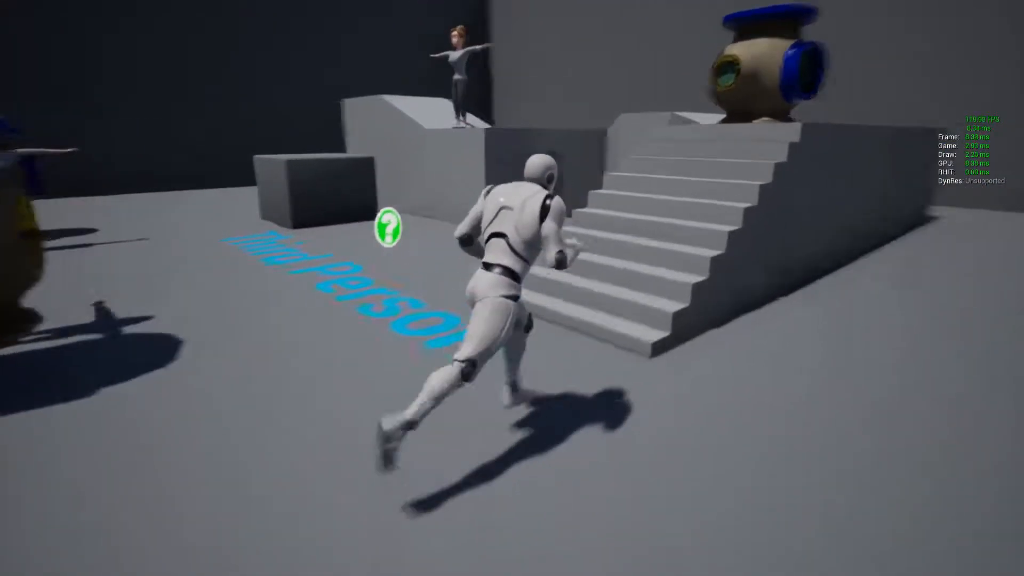
key("space")
key("s")
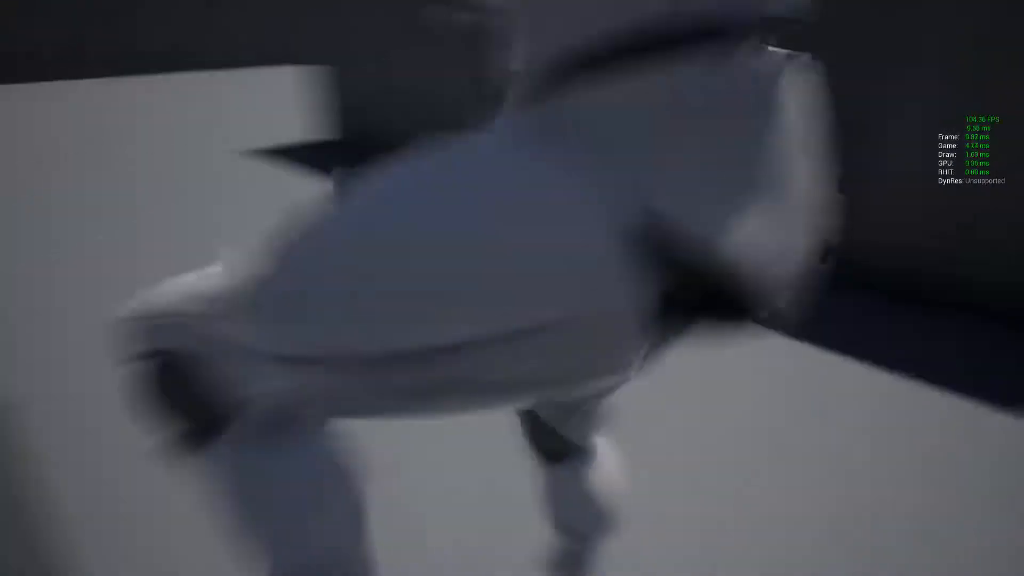
key("w")
key("Escape")
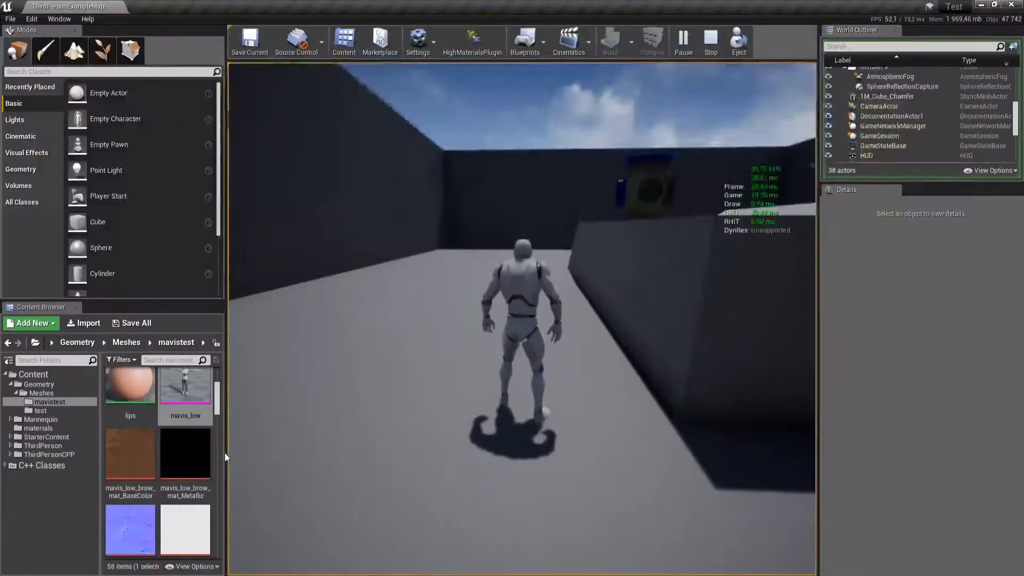
Switch to Maya and select Mavis's whole joint hierarchy, starting from the Hips joint
key("alt+Tab")
key("alt+Tab")
key("alt+Tab")
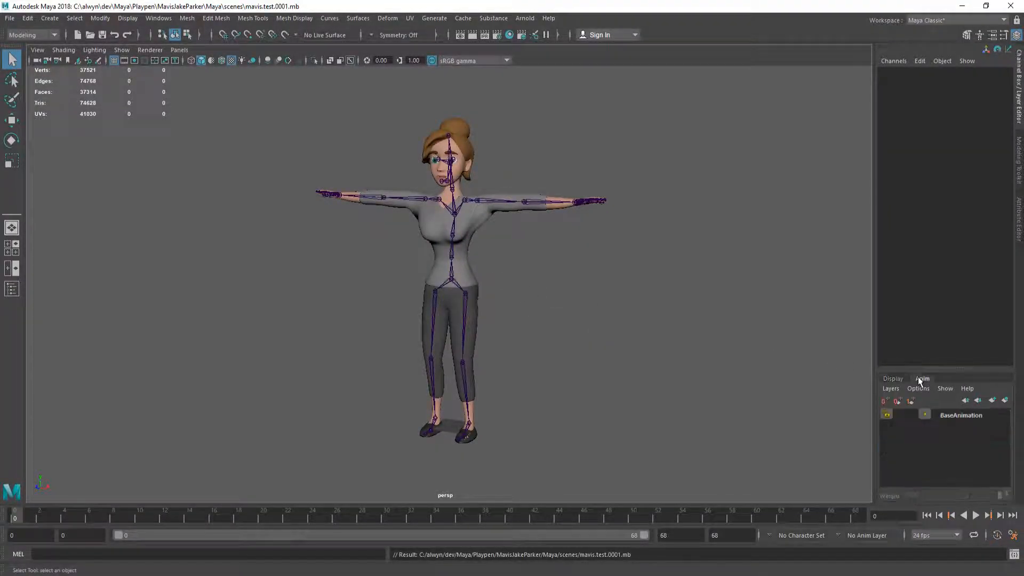
left_click(451, 275)
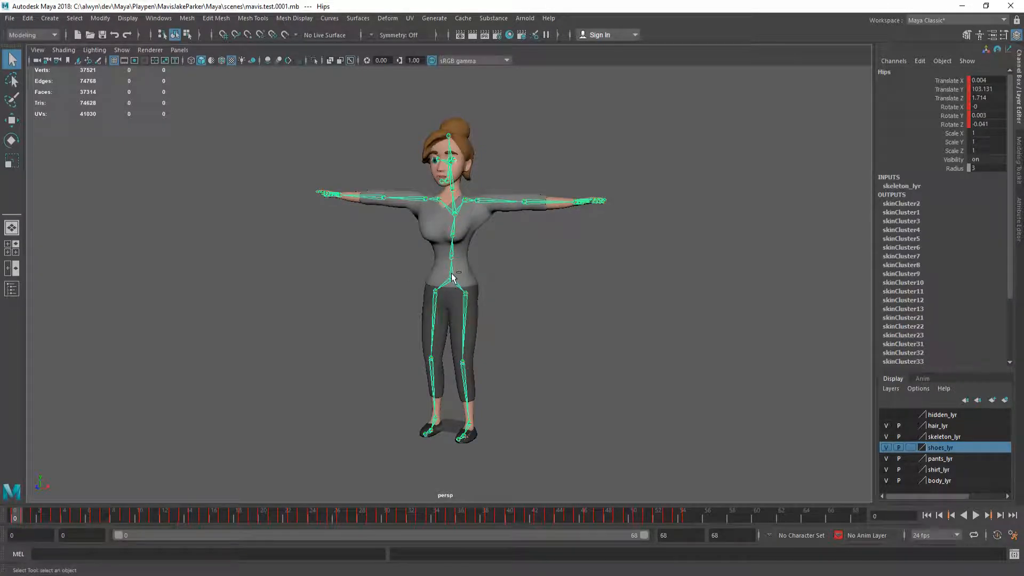
double_click(451, 276)
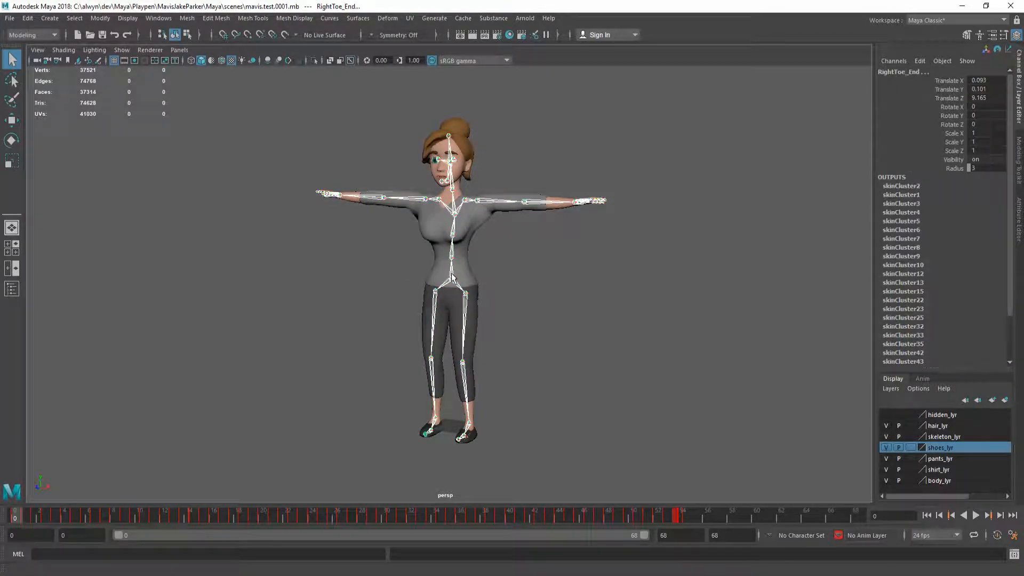
Set Rotate X, Y and Z of all selected joints to 0, check the pose, and clear the selection
left_click(990, 121)
type("0")
key("Return")
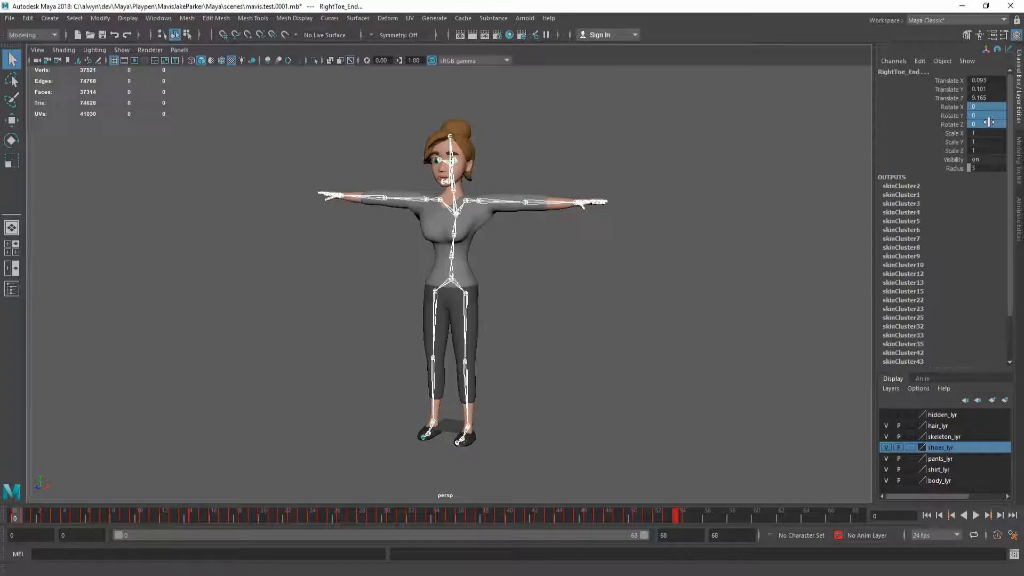
left_click_drag(562, 282, 529, 300, "alt")
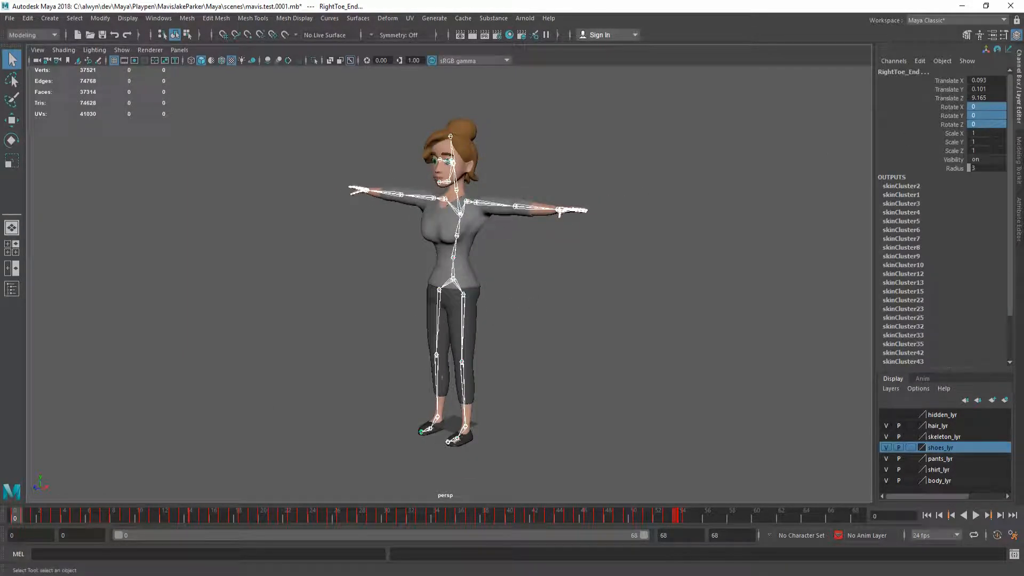
left_click(21, 516)
left_click_drag(535, 313, 538, 329, "alt")
left_click(560, 306)
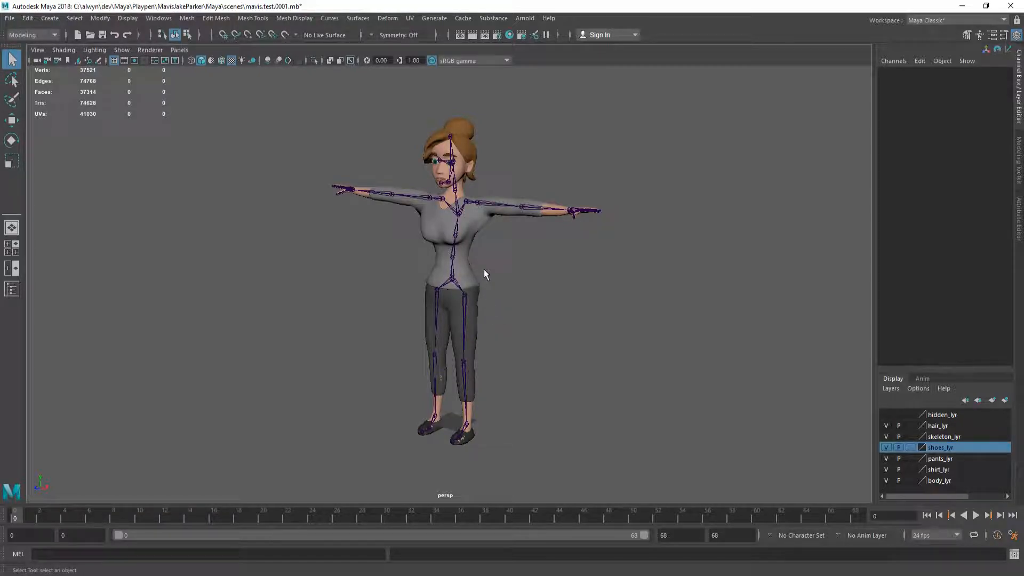
Switch to Unreal Engine and look over the three Mavis characters placed in the level
key("alt+Tab")
right_click_drag(486, 295, 299, 316)
key("w")
key("w")
key("s")
key("s")
key("a")
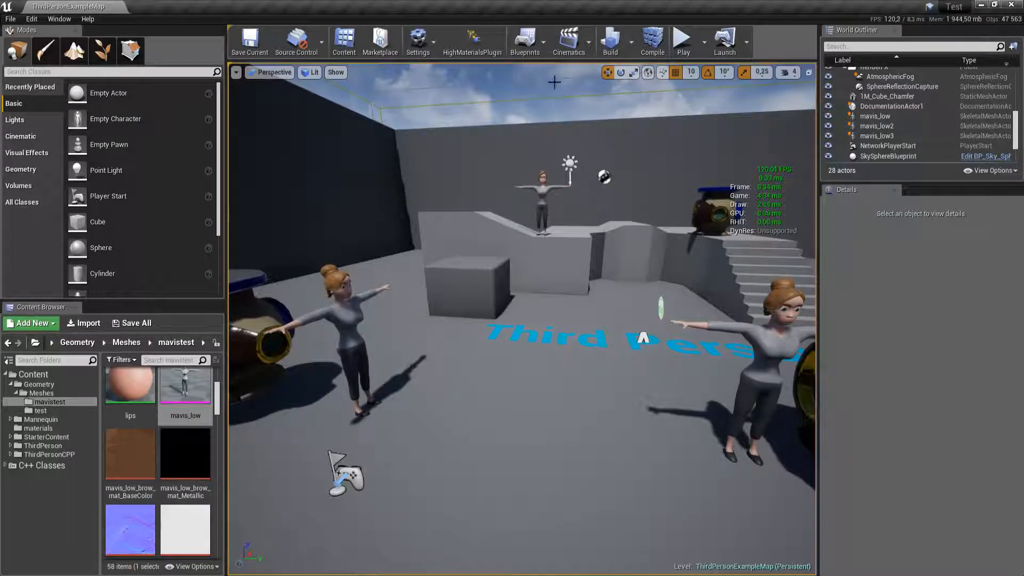
Reimport the mavis_low skeletal mesh in the mavistest folder and save all modified assets
left_click(186, 387)
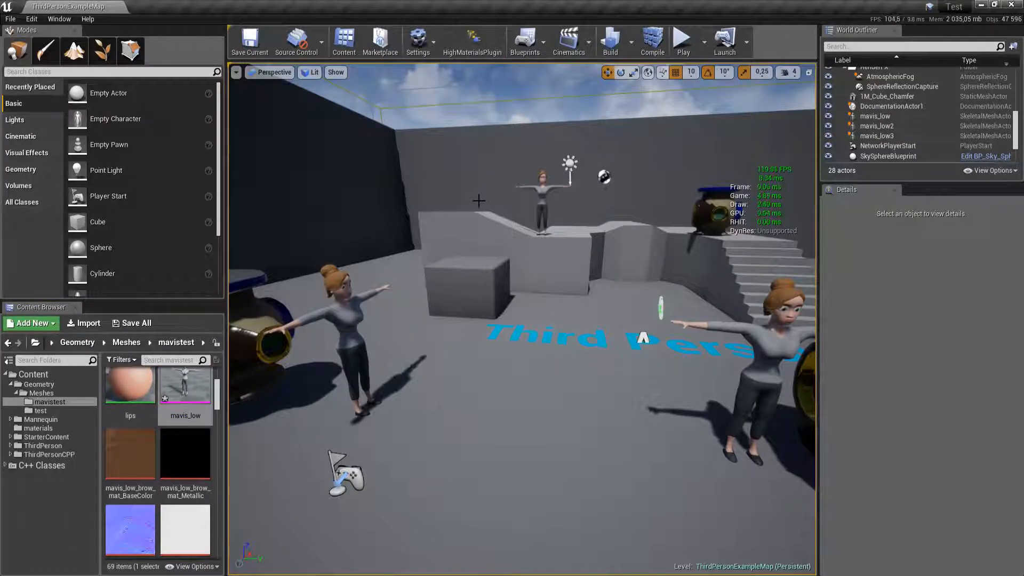
right_click_drag(457, 242, 427, 256)
key("ctrl+shift+s")
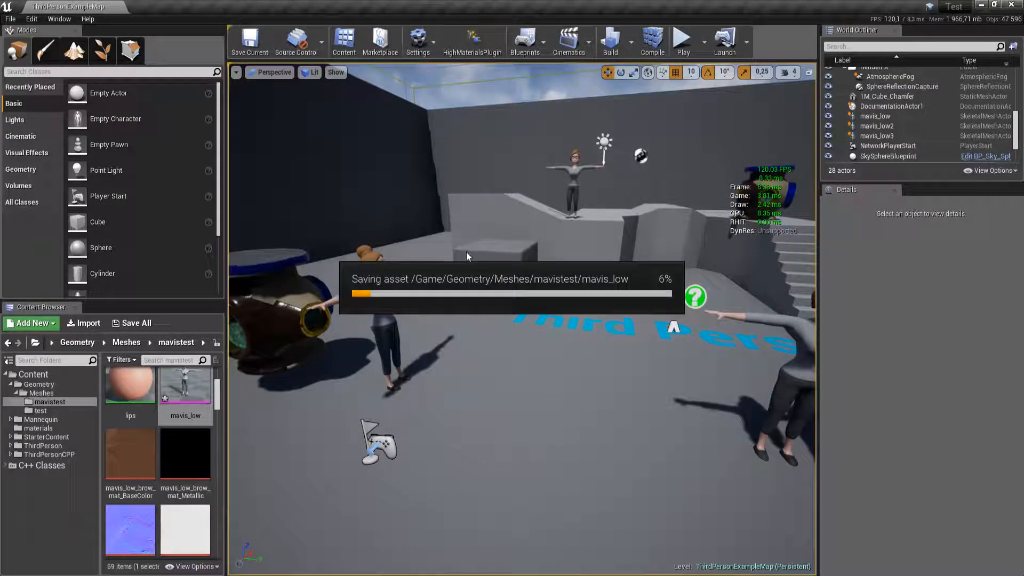
Open the mavis_low skeletal mesh and examine its material slots and LOD settings
double_click(170, 390)
scroll(47, 243, "down", 15)
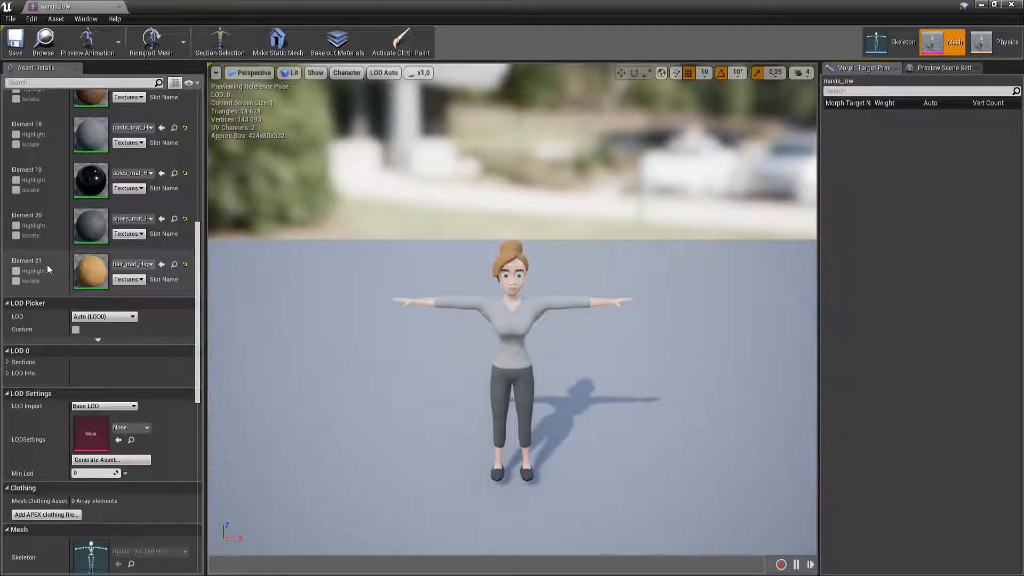
scroll(68, 295, "down", 2)
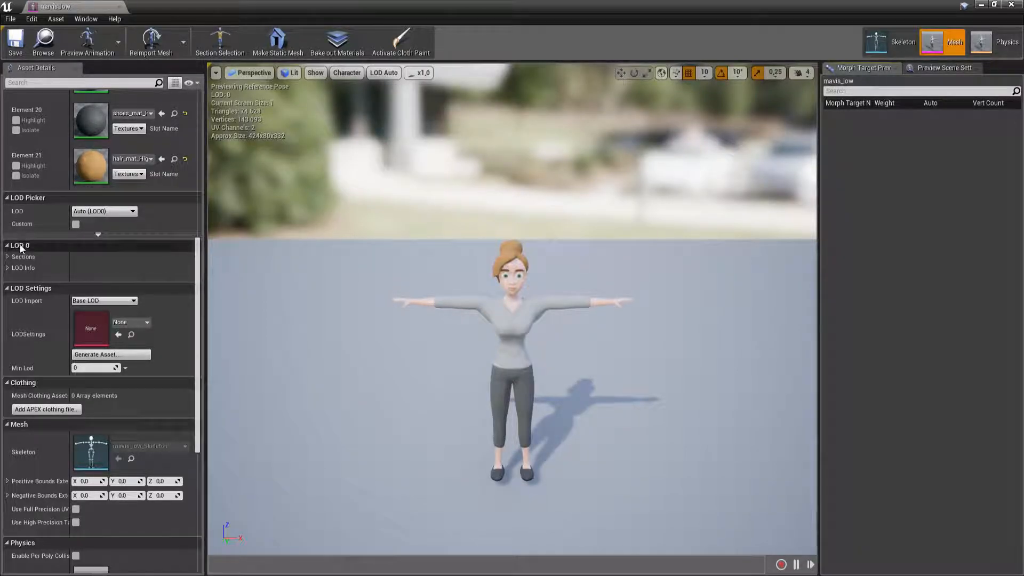
Compare the section material assignments of LOD 0, LOD 1 and LOD 2, and return the preview to Auto LOD
left_click(7, 257)
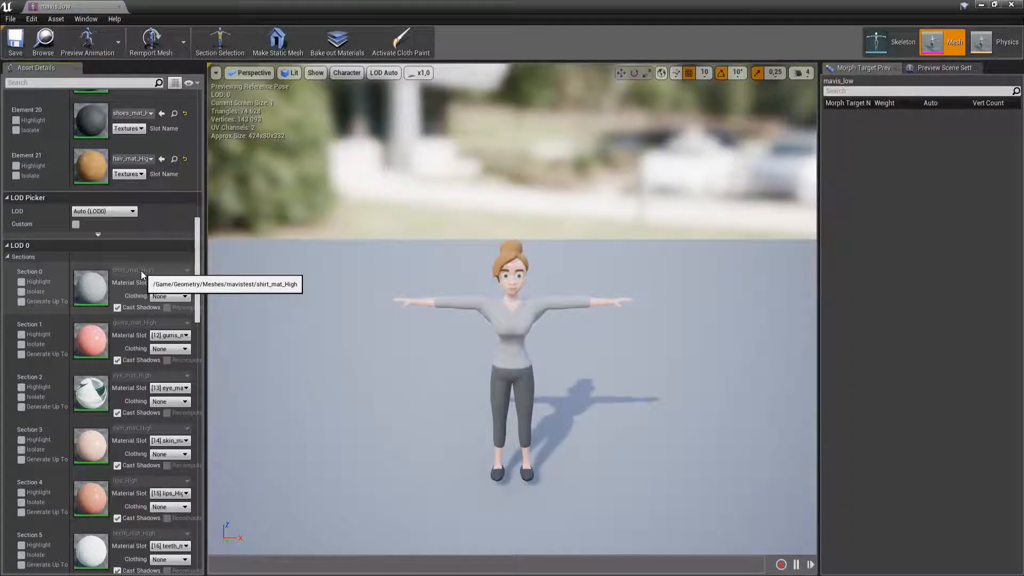
left_click(102, 211)
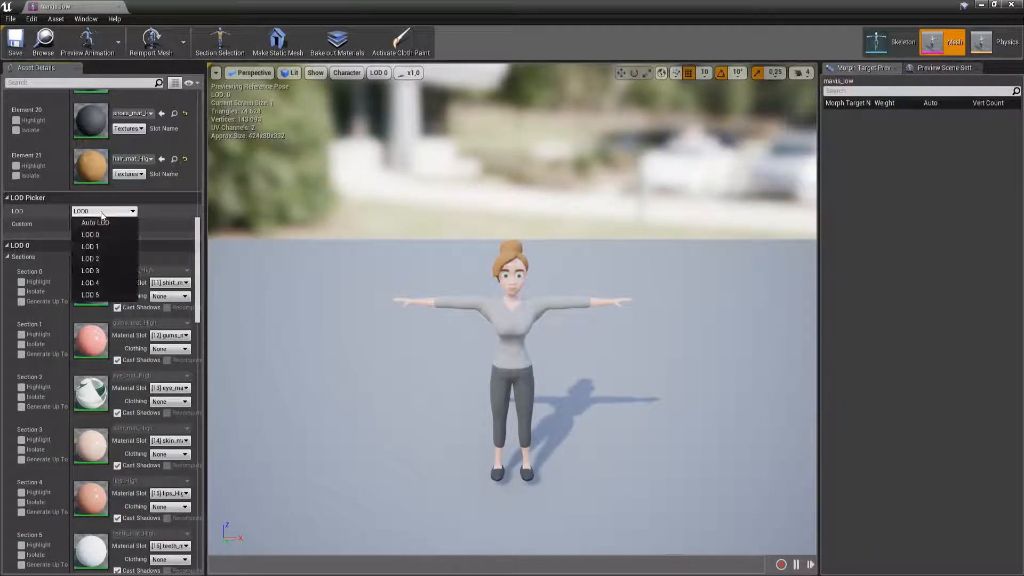
left_click(104, 246)
left_click(8, 256)
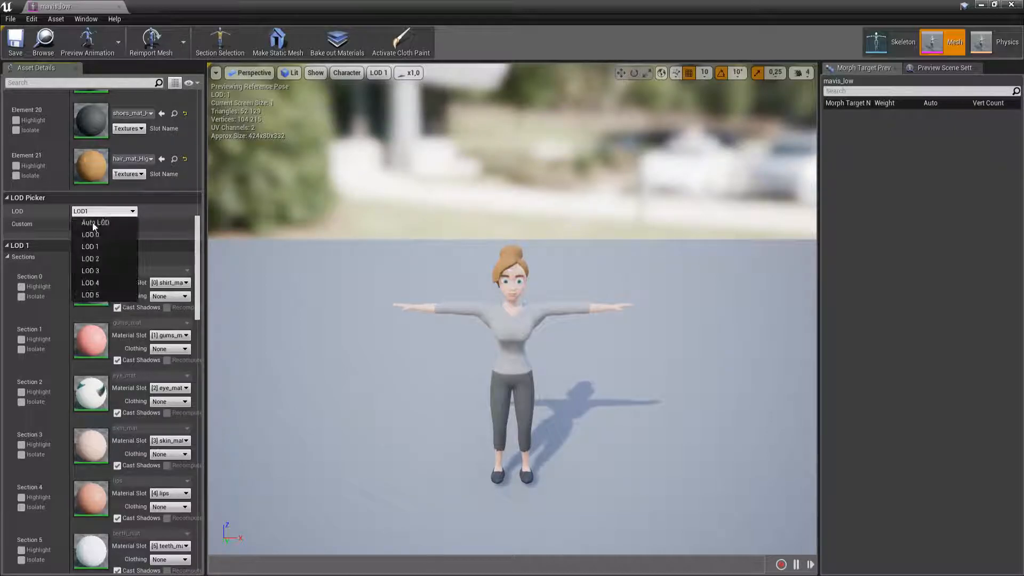
left_click(103, 259)
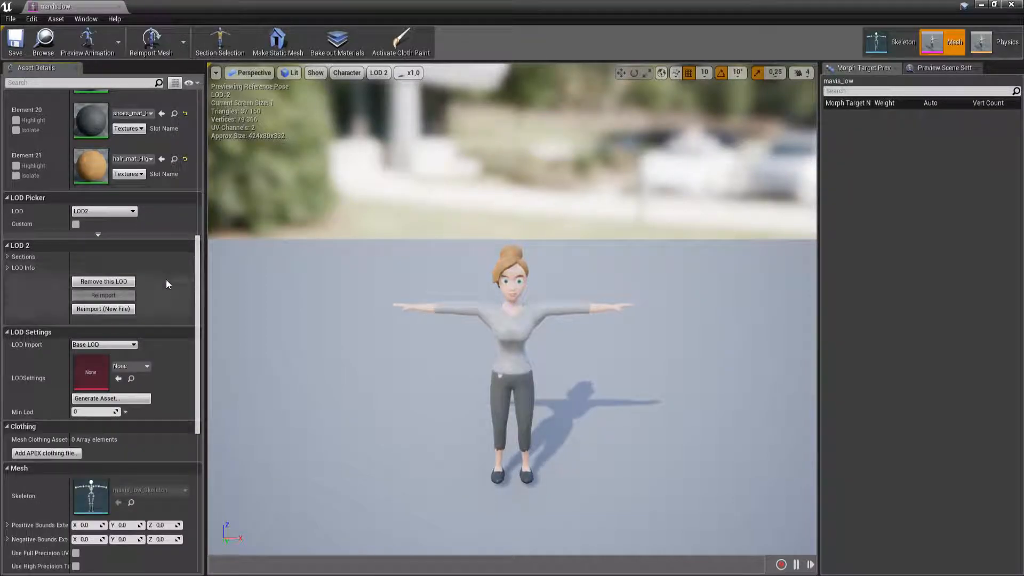
left_click(7, 257)
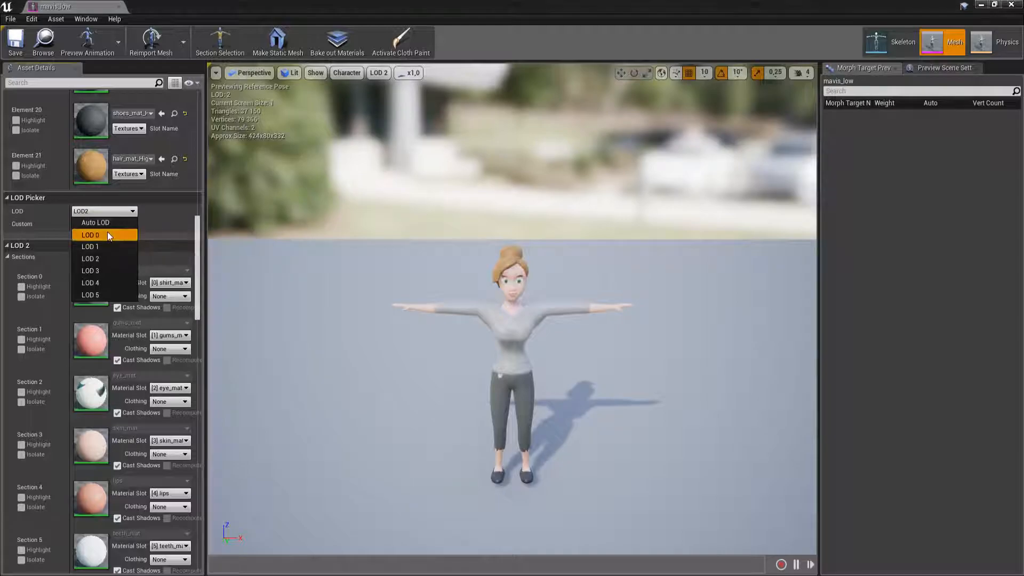
left_click(107, 232)
left_click(116, 212)
left_click(122, 223)
Examine the mavis_low mesh up close from several distances and angles, especially the face and hair, and close its editor
right_click_drag(431, 280, 437, 289)
key("s")
right_click_drag(295, 214, 305, 237)
key("s")
key("w")
key("w")
key("s")
key("w")
key("s")
key("s")
key("w")
key("s")
key("w")
key("s")
key("w")
key("s")
key("w")
key("s")
key("q")
key("w")
key("q")
key("e")
key("q")
key("w")
key("s")
key("e")
key("q")
left_click_drag(512, 310, 563, 305, "alt")
scroll(512, 309, "down", 5)
middle_click_drag(512, 310, 513, 251)
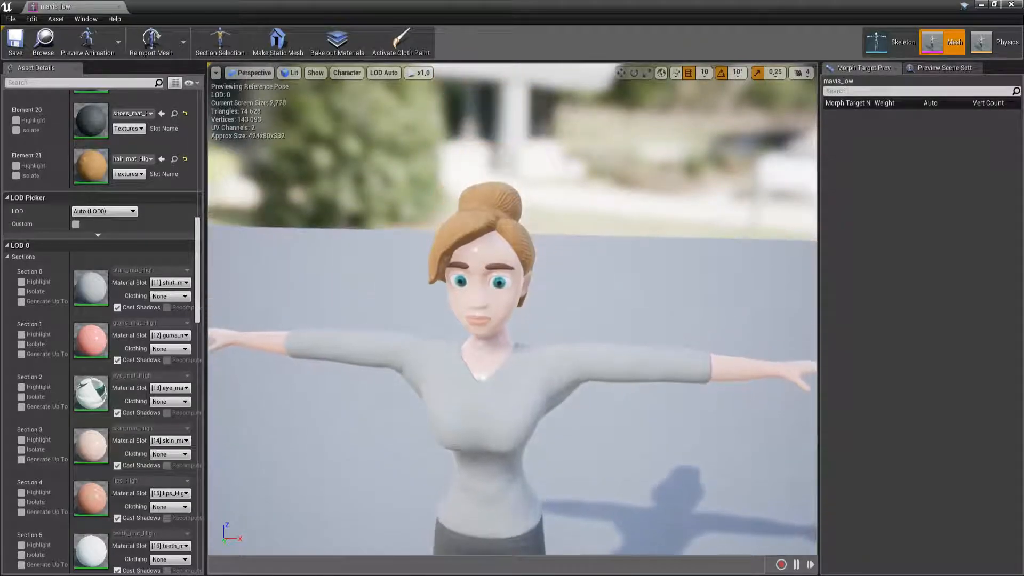
scroll(512, 310, "up", 3)
scroll(512, 309, "up", 3)
left_click_drag(512, 309, 450, 314, "alt")
scroll(409, 275, "up", 2)
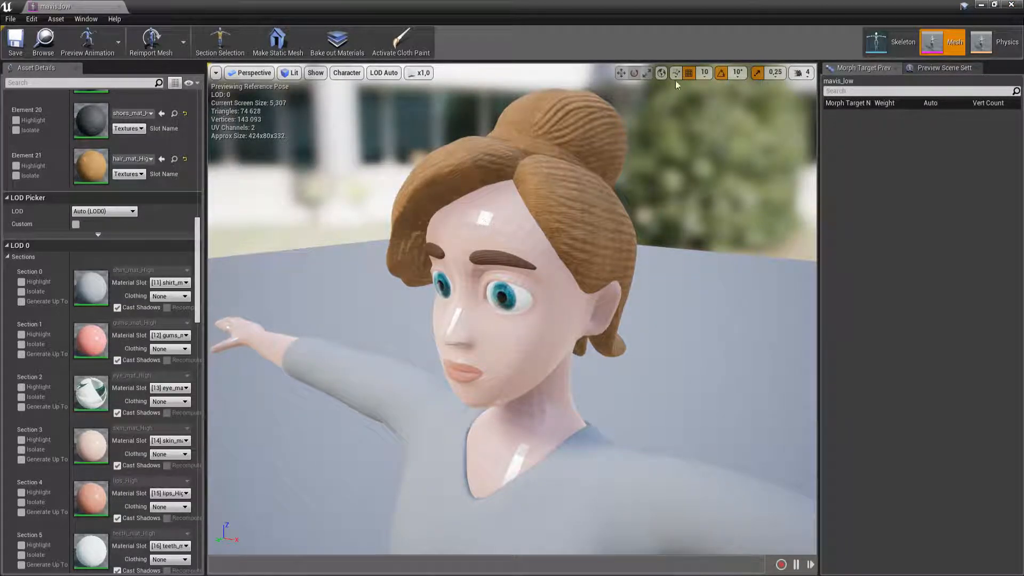
left_click(1011, 6)
Look over the Mavis characters placed in the level from several viewpoints
mouse_move(561, 268)
right_mouse_down()
mouse_move(609, 260)
mouse_move(567, 224)
mouse_move(593, 256)
mouse_move(598, 283)
mouse_move(578, 294)
mouse_move(625, 283)
mouse_move(624, 292)
mouse_move(614, 298)
mouse_move(607, 275)
mouse_move(545, 281)
right_mouse_up()
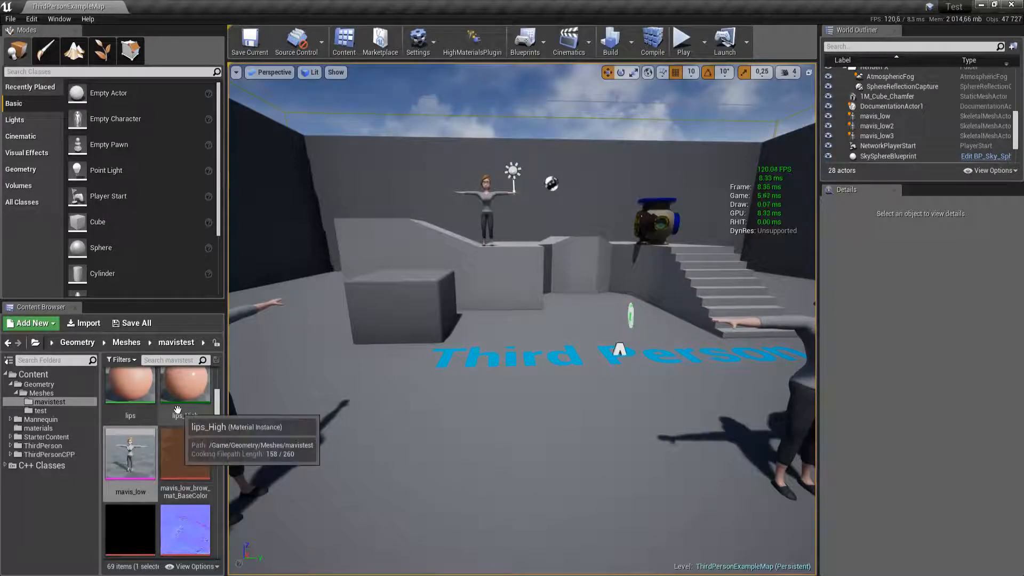
scroll(172, 427, "up", 1)
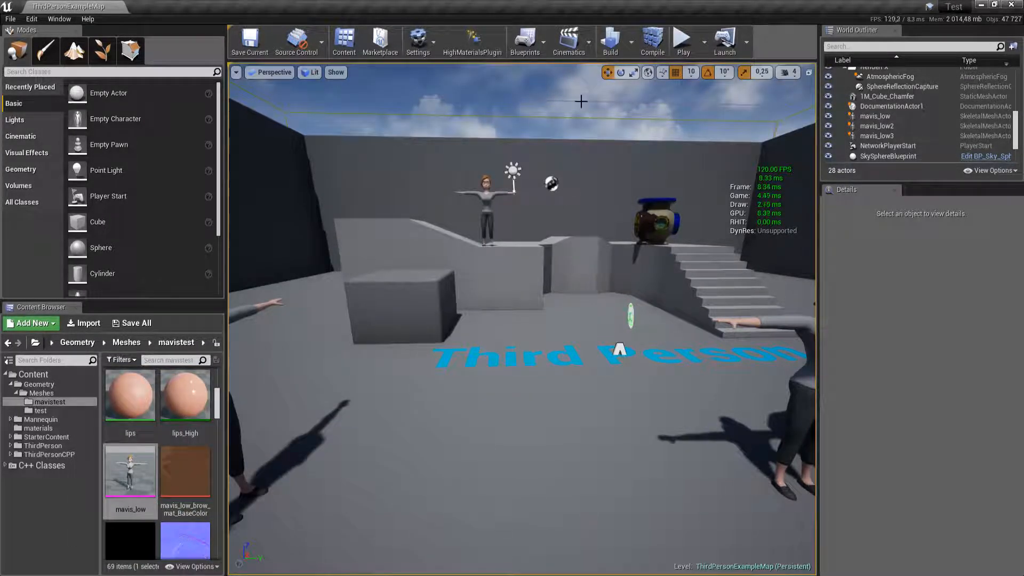
left_click(130, 472)
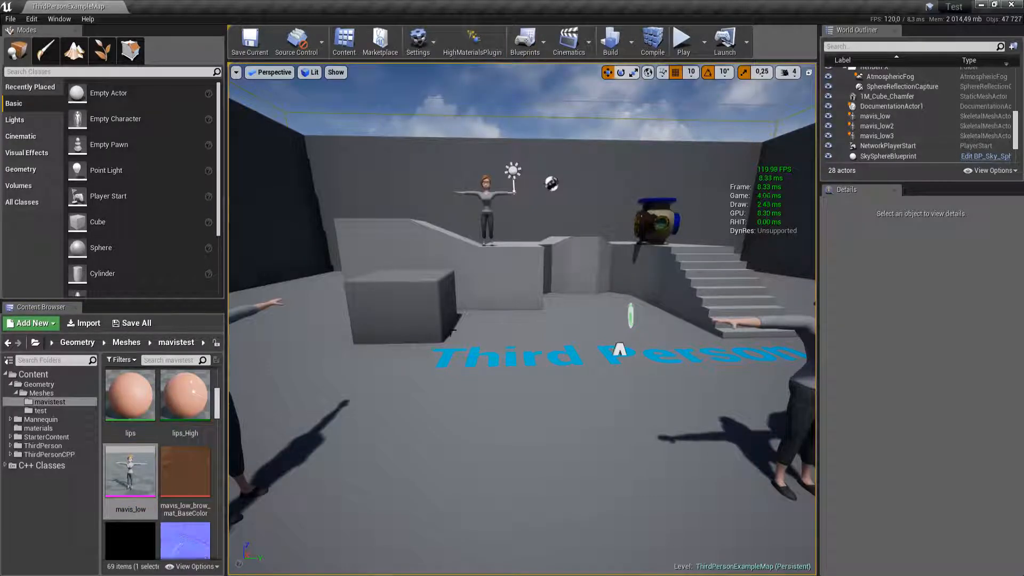
right_click_drag(456, 332, 447, 325)
mouse_move(449, 370)
right_mouse_down()
mouse_move(500, 371)
mouse_move(400, 378)
mouse_move(453, 378)
right_mouse_up()
key("w")
key("a")
key("s")
key("d")
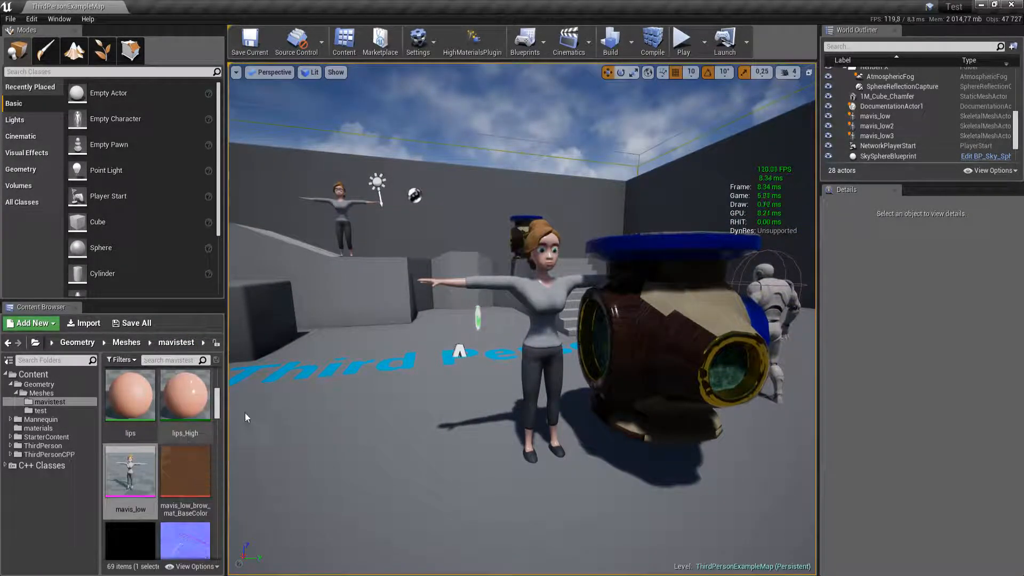
right_click_drag(422, 360, 391, 356)
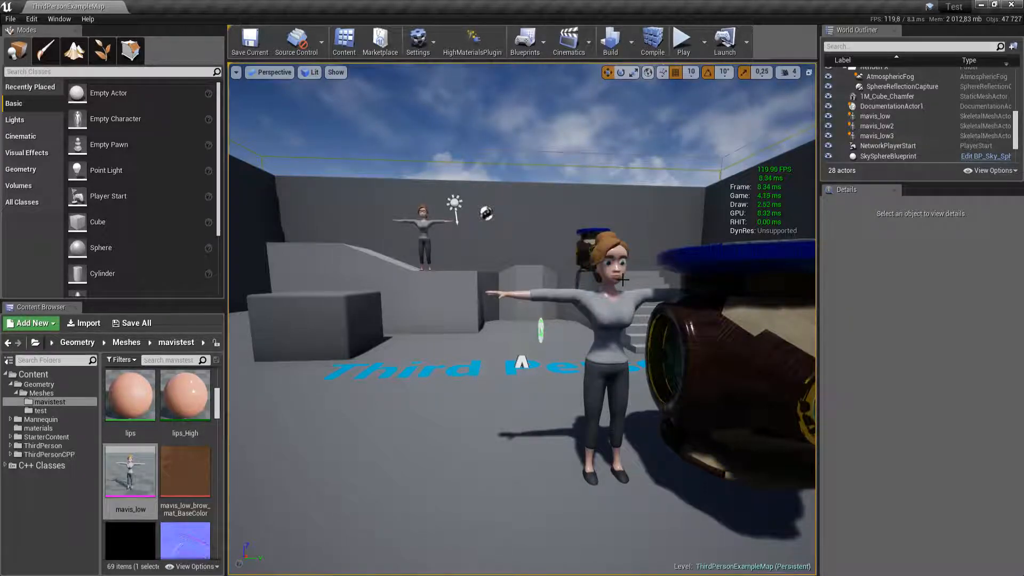
Examine the shading on the face of the nearest Mavis character at close range and from farther away
right_click_drag(623, 279, 671, 286)
key("w")
key("s")
key("w")
key("s")
key("w")
key("e")
mouse_move(506, 276)
right_mouse_down()
mouse_move(499, 267)
mouse_move(506, 277)
right_mouse_up()
key("w")
scroll(506, 277, "up", 5)
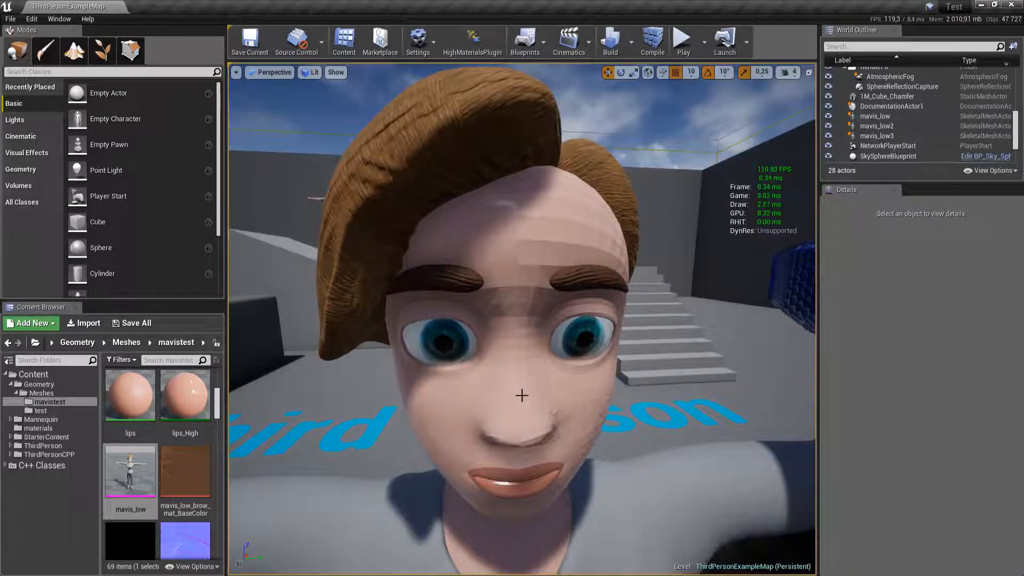
key("s")
right_click_drag(511, 364, 515, 367)
key("w")
key("s")
right_click_drag(502, 261, 495, 294)
key("q")
key("a")
key("w")
key("e")
key("s")
key("e")
key("w")
key("s")
mouse_move(491, 358)
right_mouse_down()
mouse_move(508, 366)
mouse_move(493, 361)
right_mouse_up()
key("q")
key("a")
key("w")
key("s")
key("q")
key("d")
key("d")
key("e")
key("s")
key("e")
key("e")
key("q")
key("s")
key("d")
key("w")
key("d")
key("a")
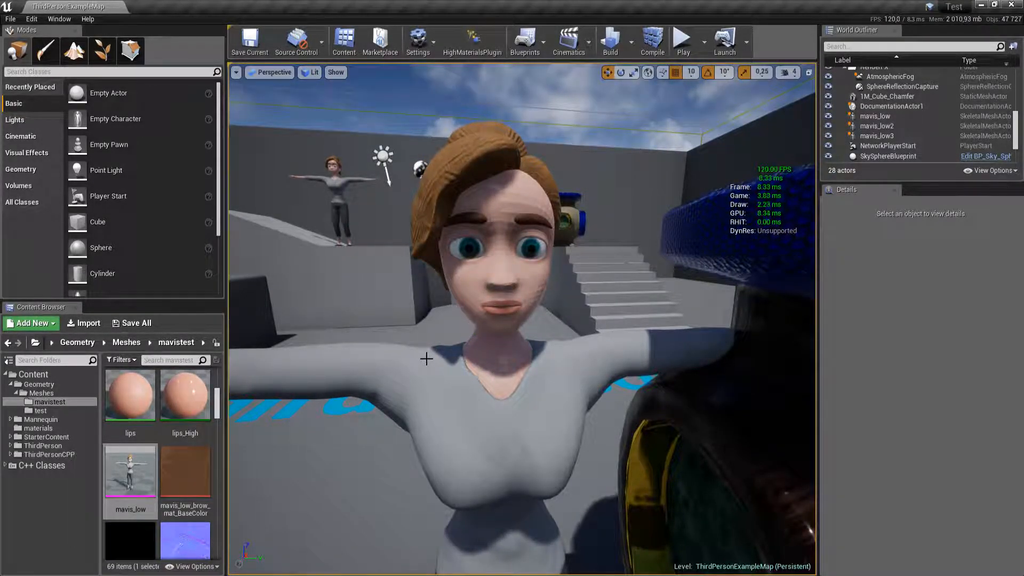
key("w")
right_click_drag(446, 340, 396, 353)
key("a")
key("s")
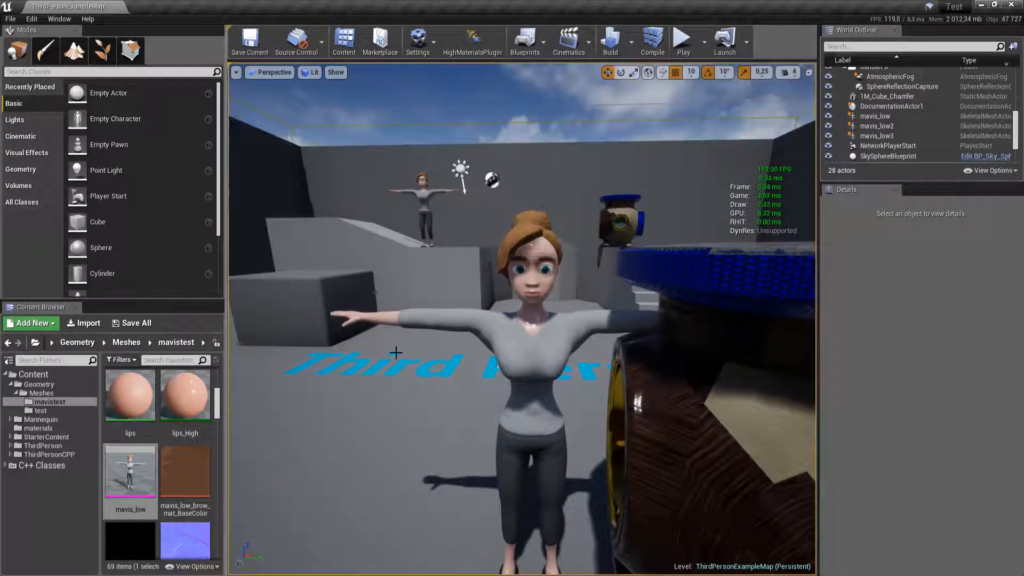
Delete the three Mavis characters from the level and save the level
left_click(523, 348)
key("Delete")
left_click(426, 198)
key("Delete")
right_click_drag(426, 198, 304, 230)
left_click(450, 214)
key("Delete")
right_click_drag(450, 214, 405, 256)
key("w")
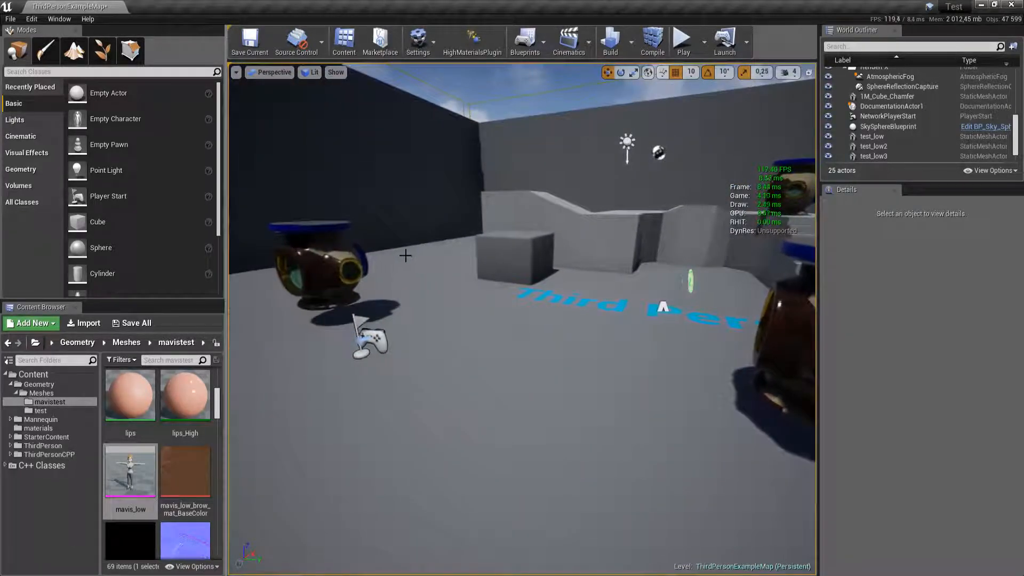
key("ctrl+s")
Force delete all assets in the mavistest folder
left_click(50, 402)
left_click(182, 408)
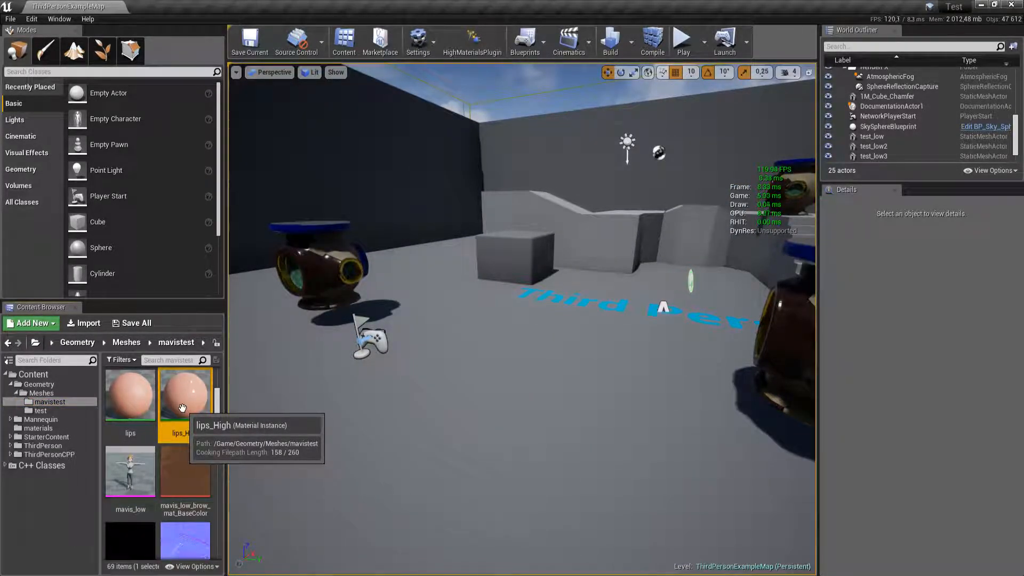
key("ctrl+a")
key("Delete")
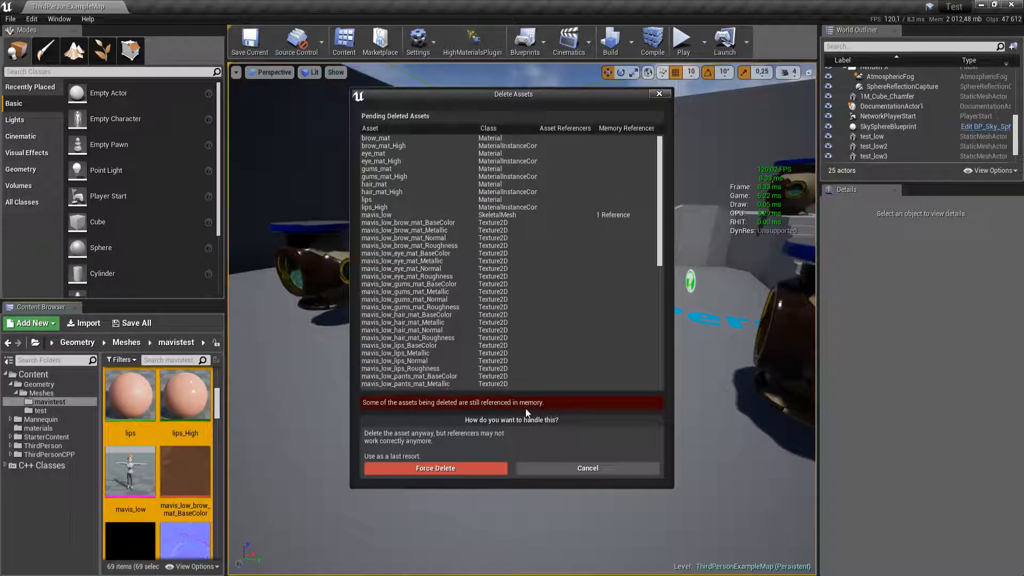
left_click(446, 468)
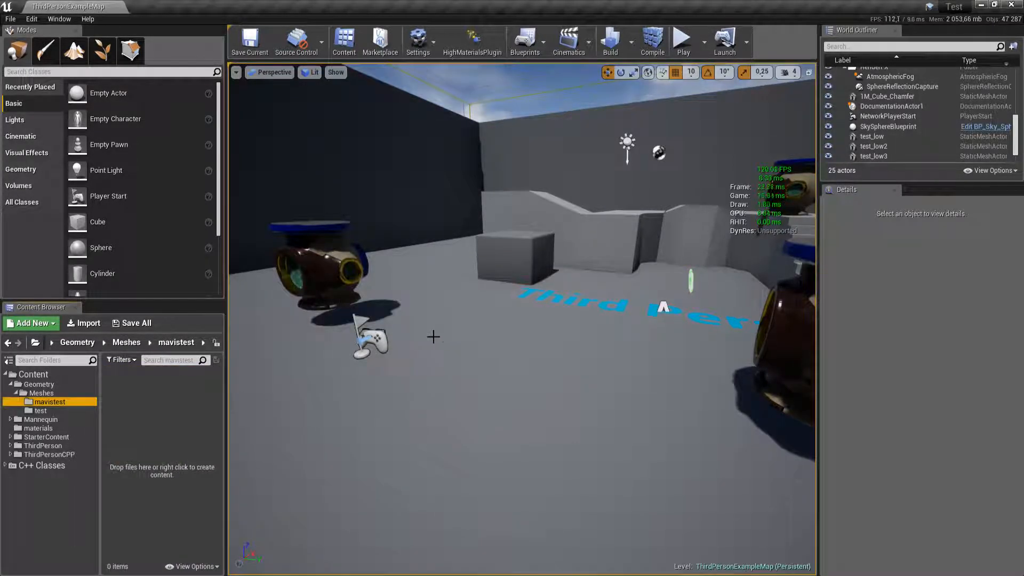
Import the mavis_low FBX from File Explorer into the mavistest folder as a skeletal mesh, with the normal import method set to Import Normals
right_click_drag(433, 337, 462, 336)
key("alt+Tab")
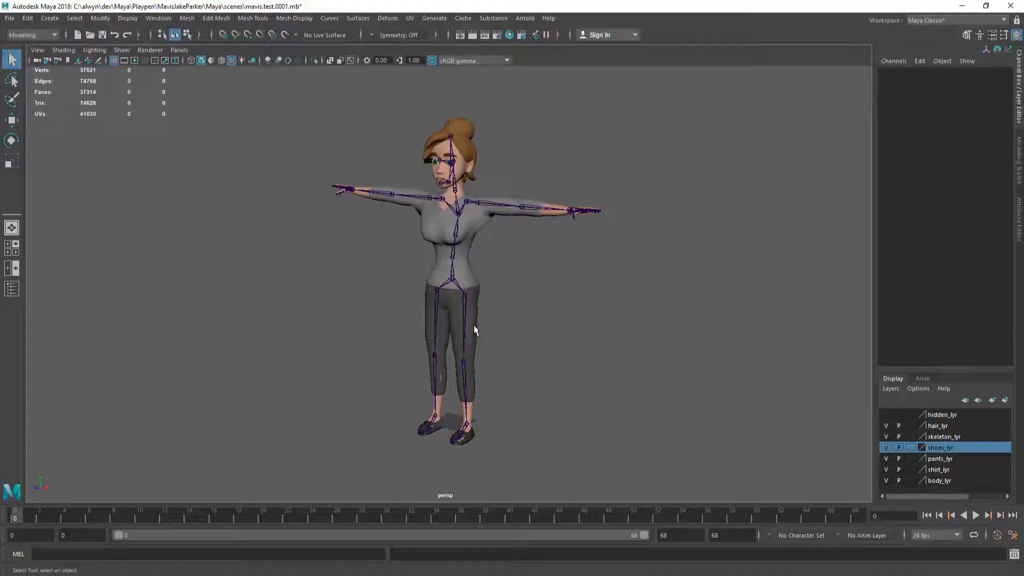
key("alt+Tab")
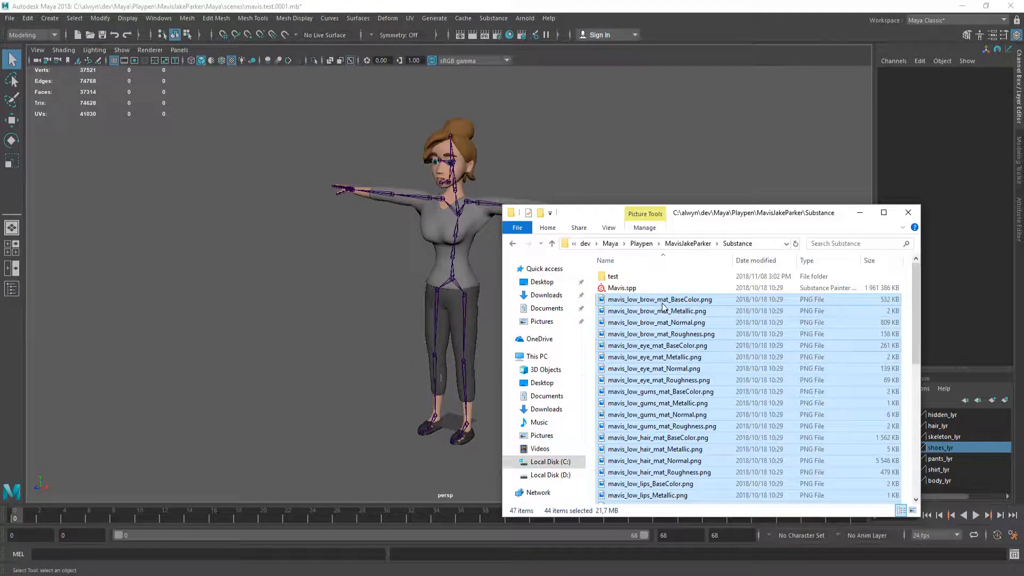
key("alt+Tab")
left_click_drag(634, 304, 142, 402)
key("alt+Tab")
key("Tab")
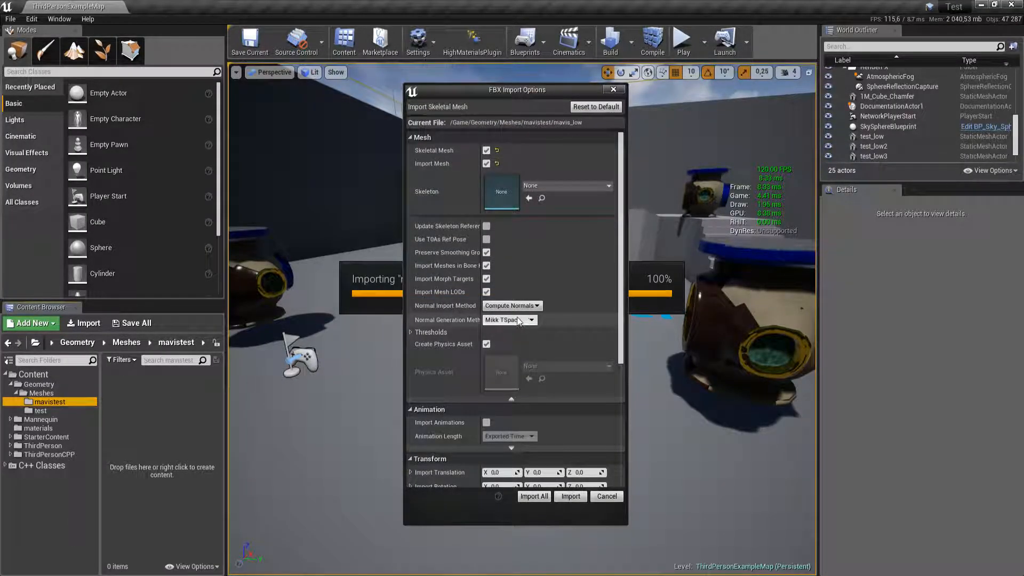
left_click(508, 307)
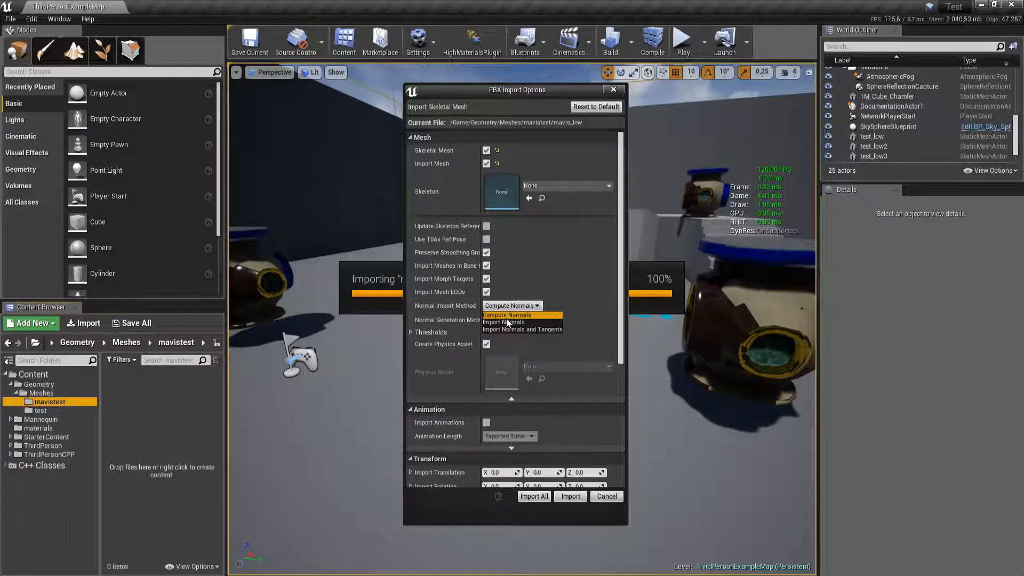
left_click(508, 322)
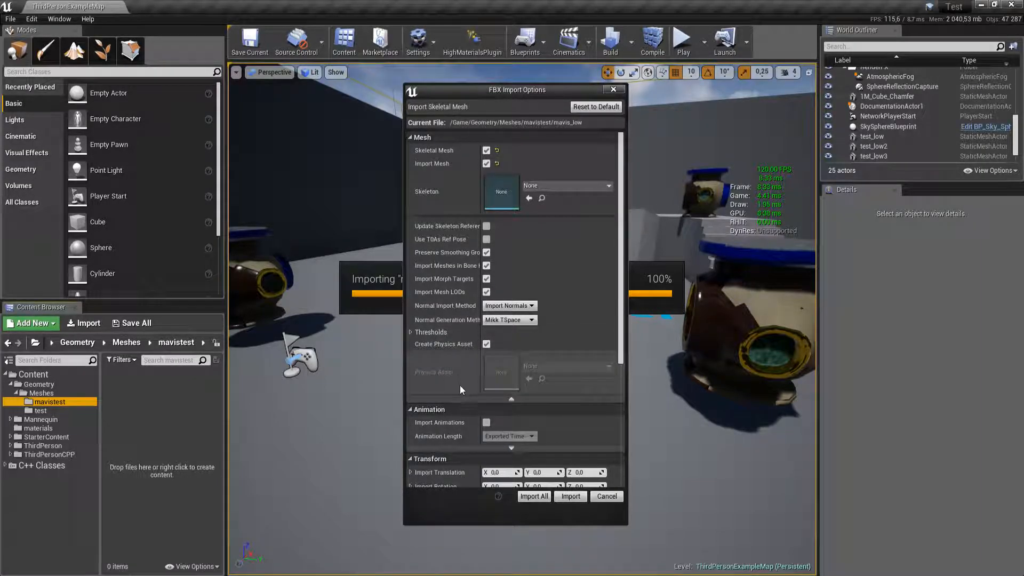
left_click(569, 497)
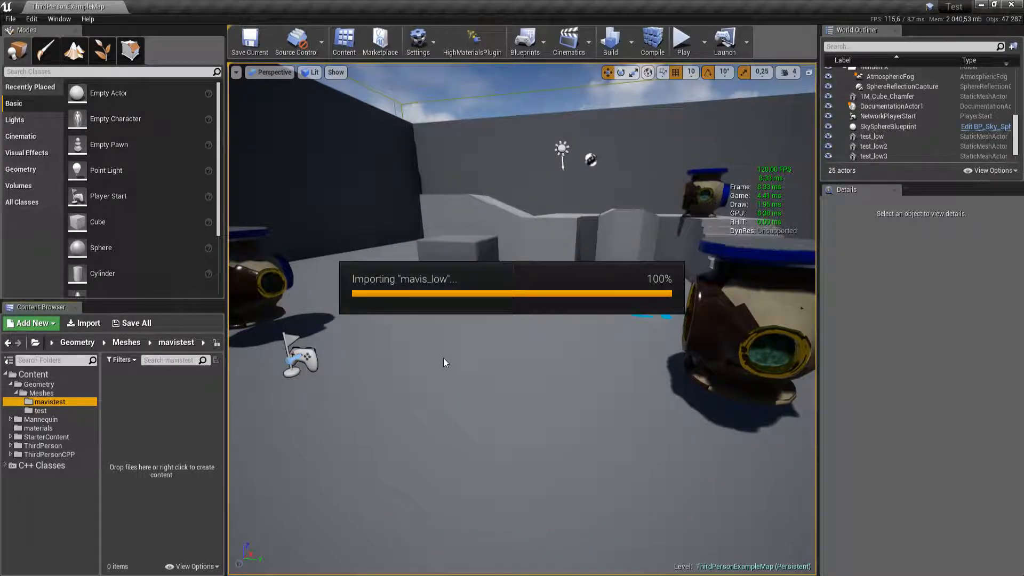
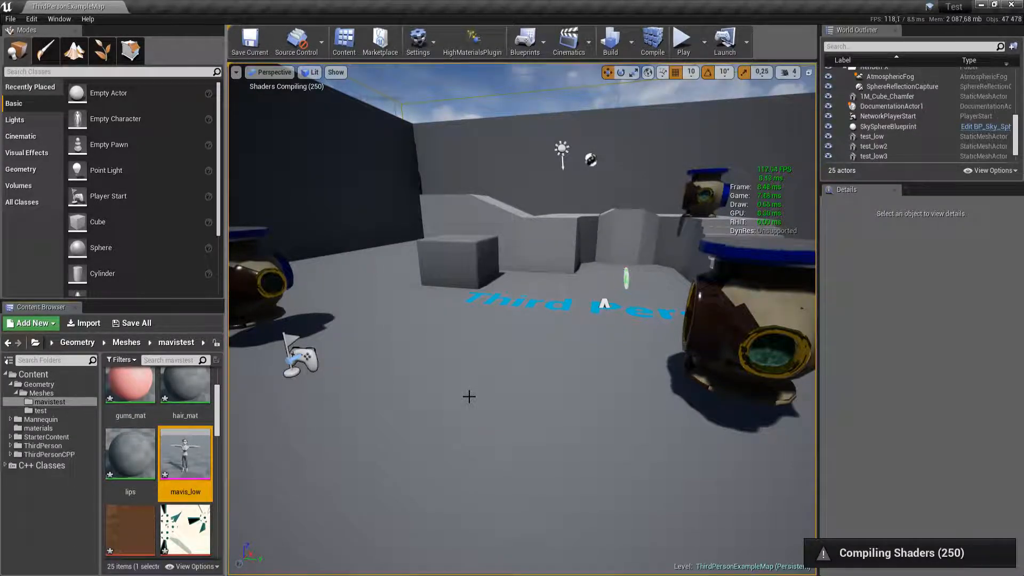
Import the mavis_low PNG textures from the Substance folder into the mavistest folder and save all assets
key("alt+Tab")
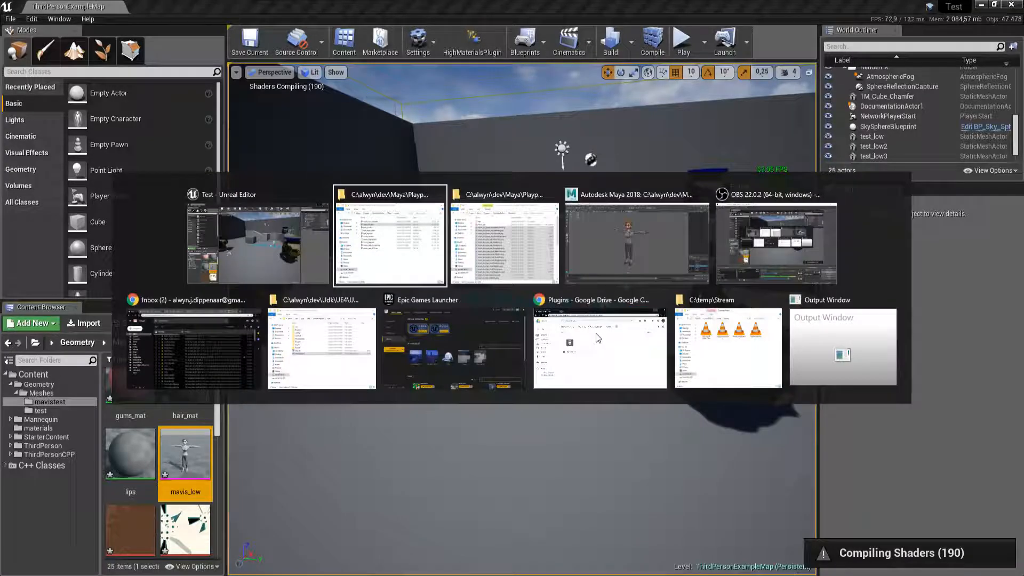
left_click_drag(655, 304, 160, 410)
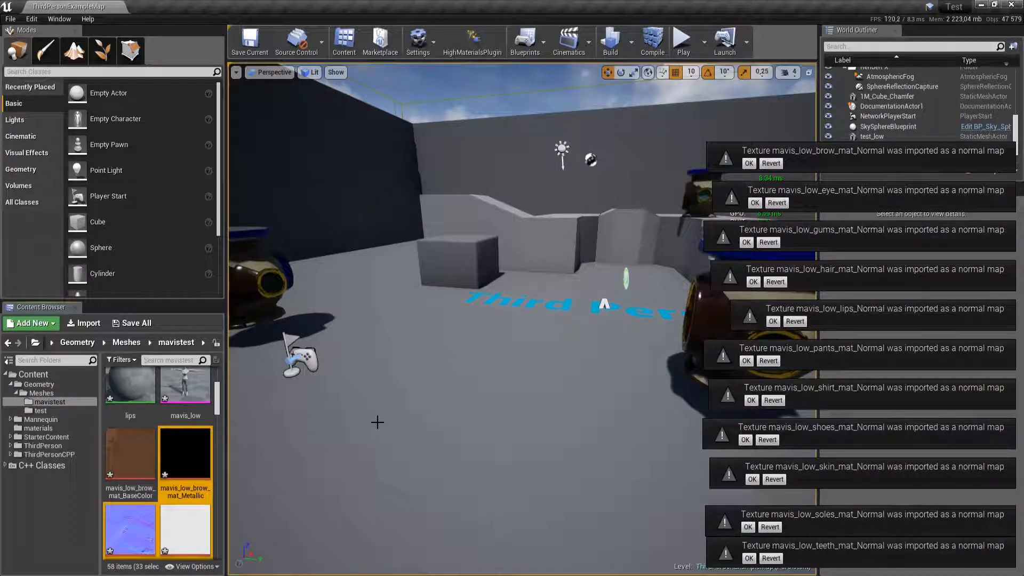
right_click_drag(501, 350, 453, 350)
key("ctrl+shift+s")
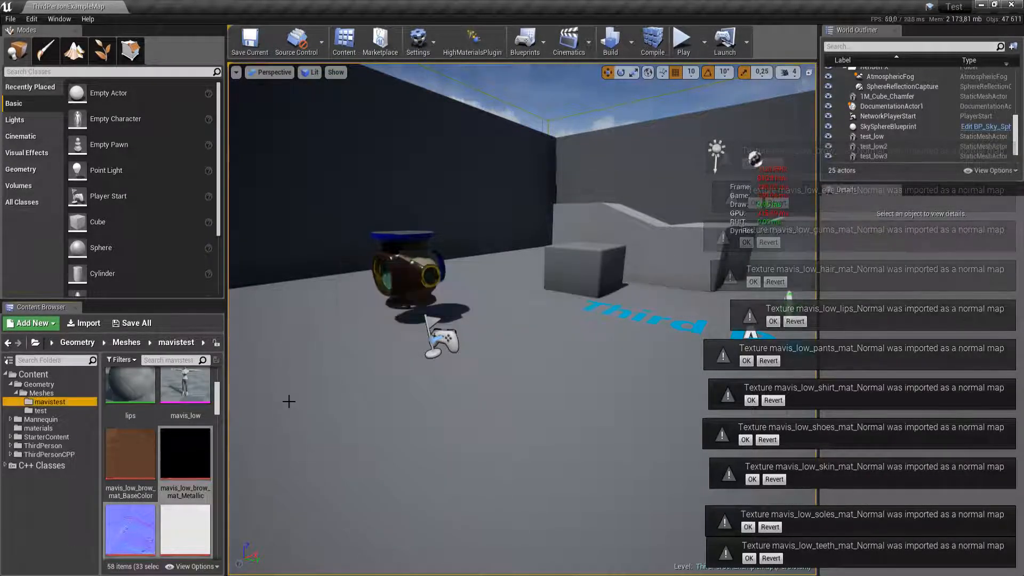
Open the reimported mavis_low skeletal mesh, examine its face shading, material slots and LOD list, and close its editor
double_click(201, 389)
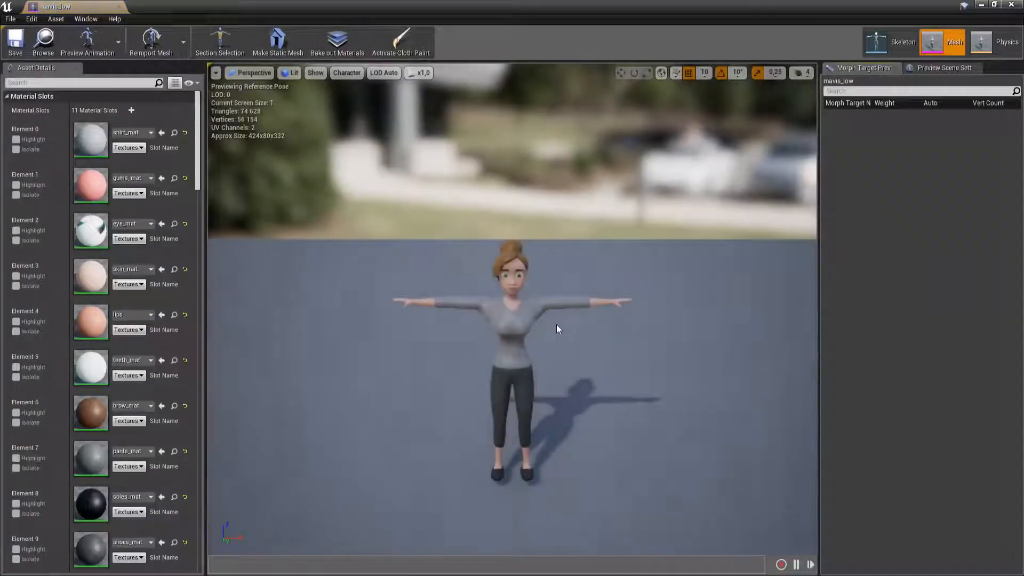
key("w")
right_click_drag(512, 310, 504, 288)
key("s")
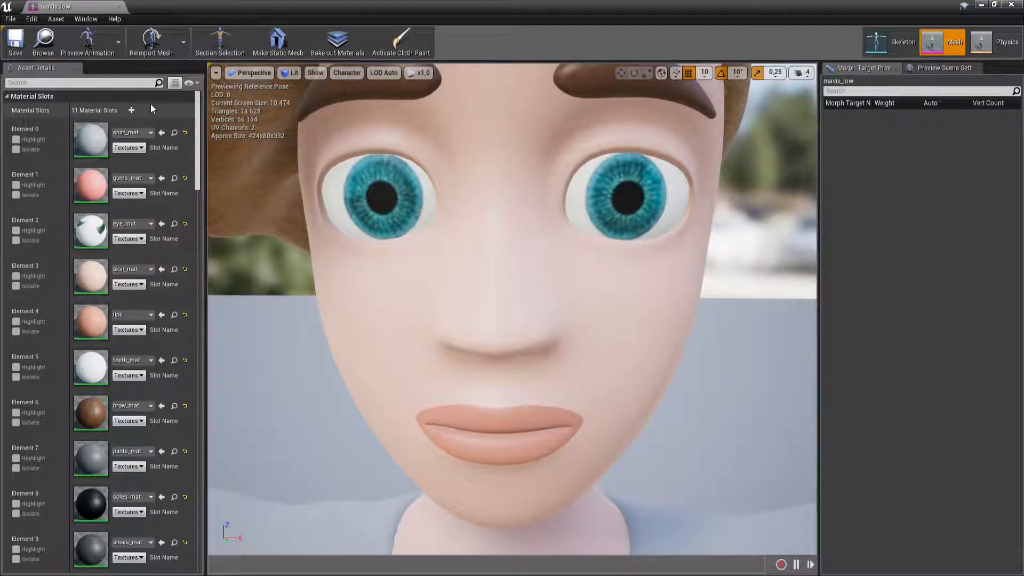
scroll(168, 211, "down", 10)
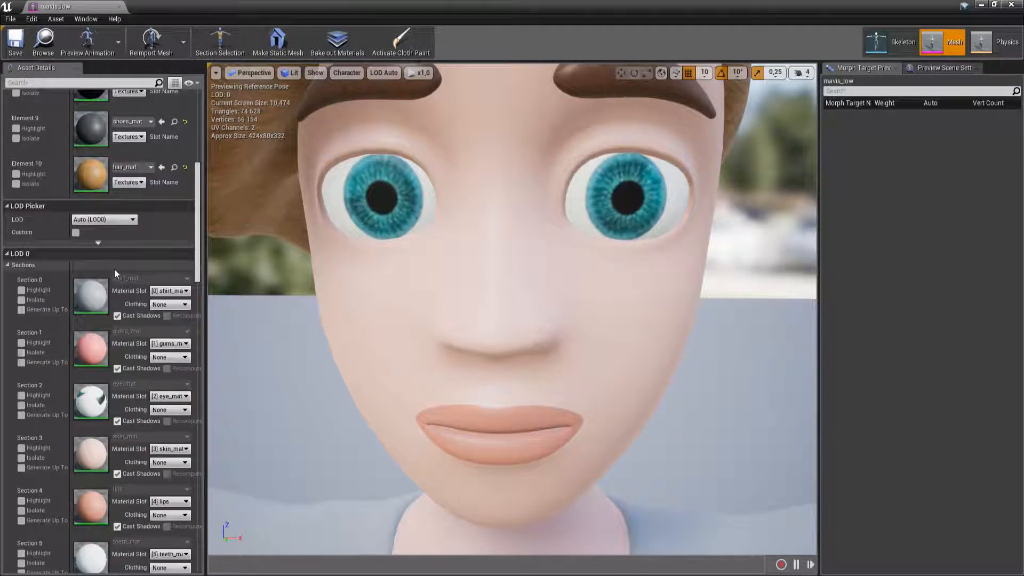
left_click(98, 243)
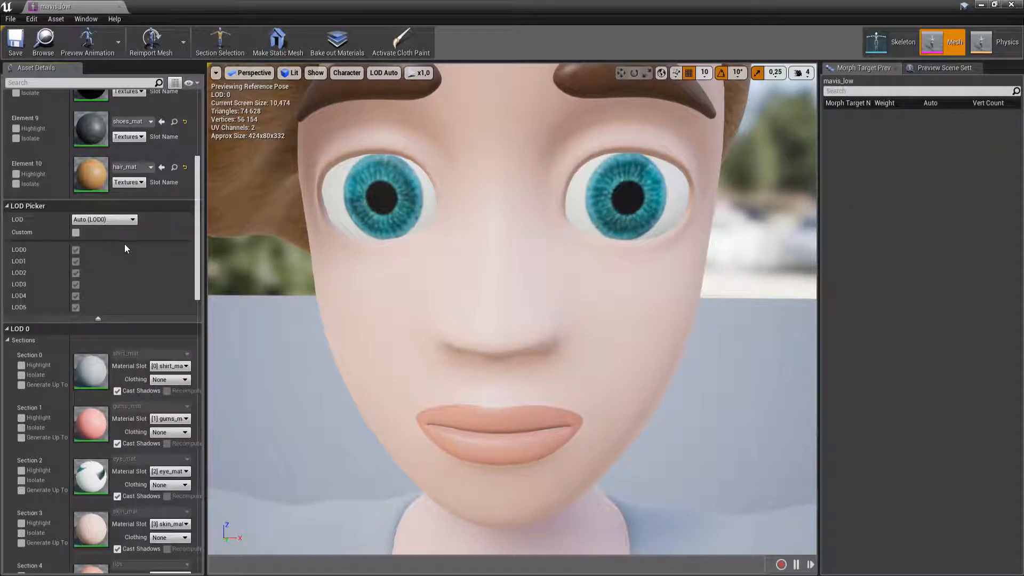
left_click(94, 318)
right_click_drag(315, 268, 283, 267, "alt")
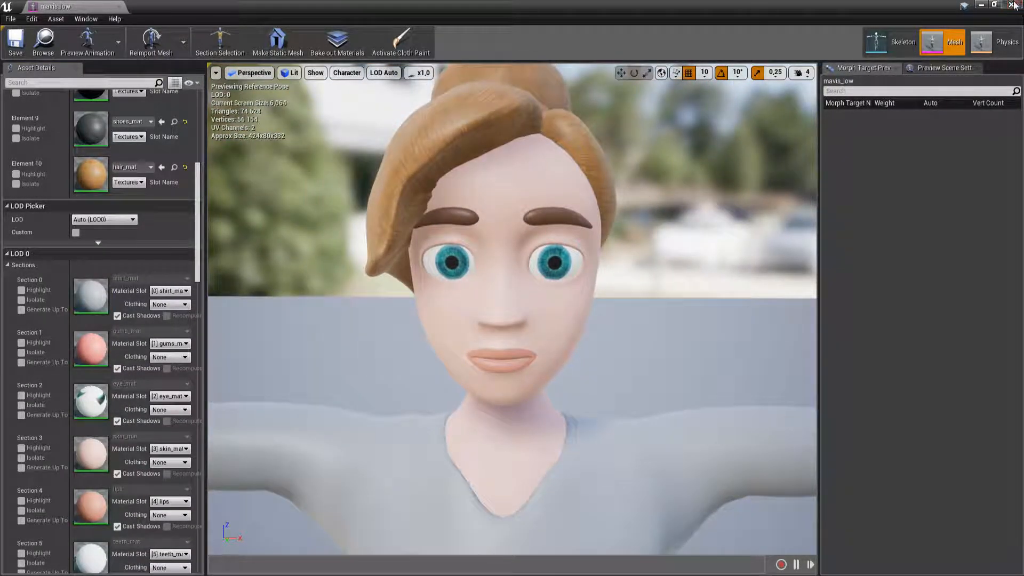
left_click(1012, 4)
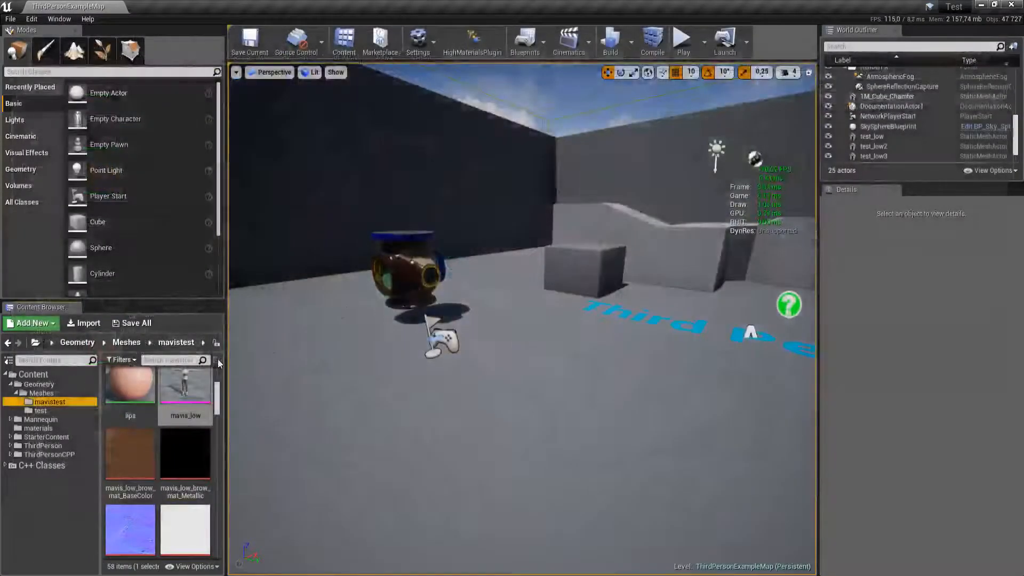
Place two instances of the mavis_low skeletal mesh in the level, shift the second beside the helmet prop and rotate it 110° about Z
left_click(478, 38)
right_click_drag(465, 370, 451, 367)
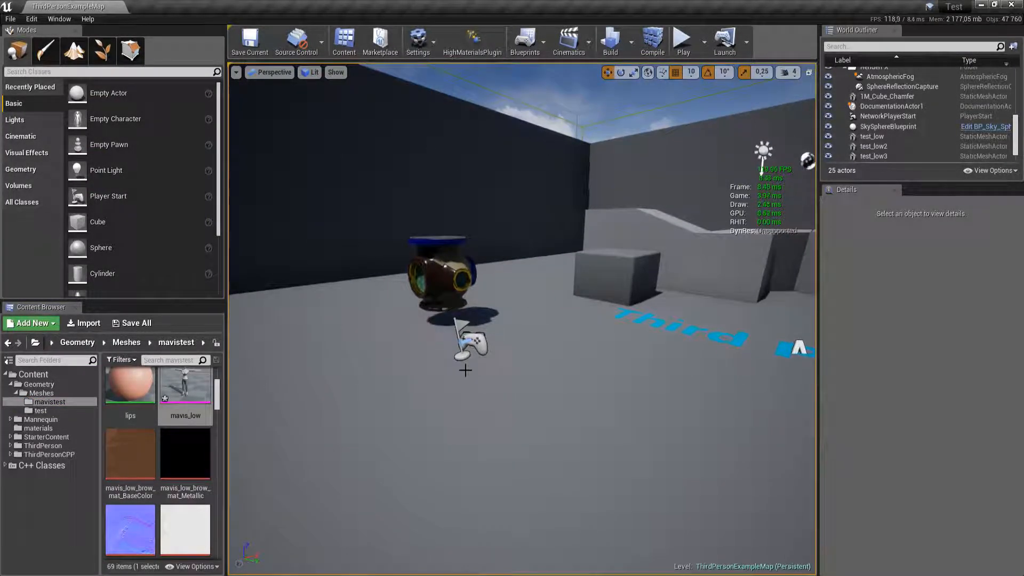
left_click_drag(185, 386, 543, 363)
right_click_drag(540, 366, 624, 363)
left_click_drag(178, 395, 545, 341)
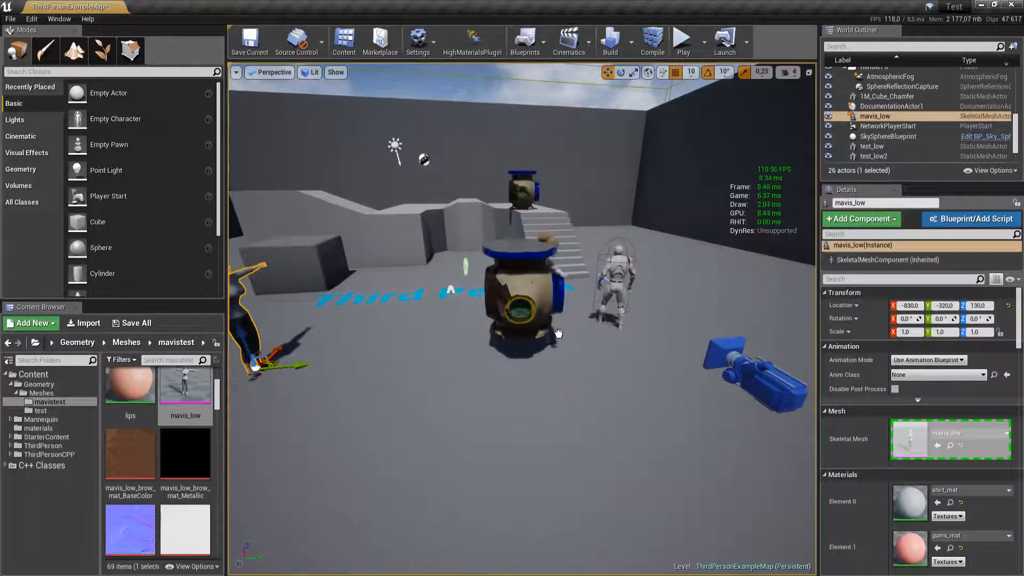
left_click_drag(487, 356, 452, 356)
key("e")
left_click_drag(497, 381, 434, 386)
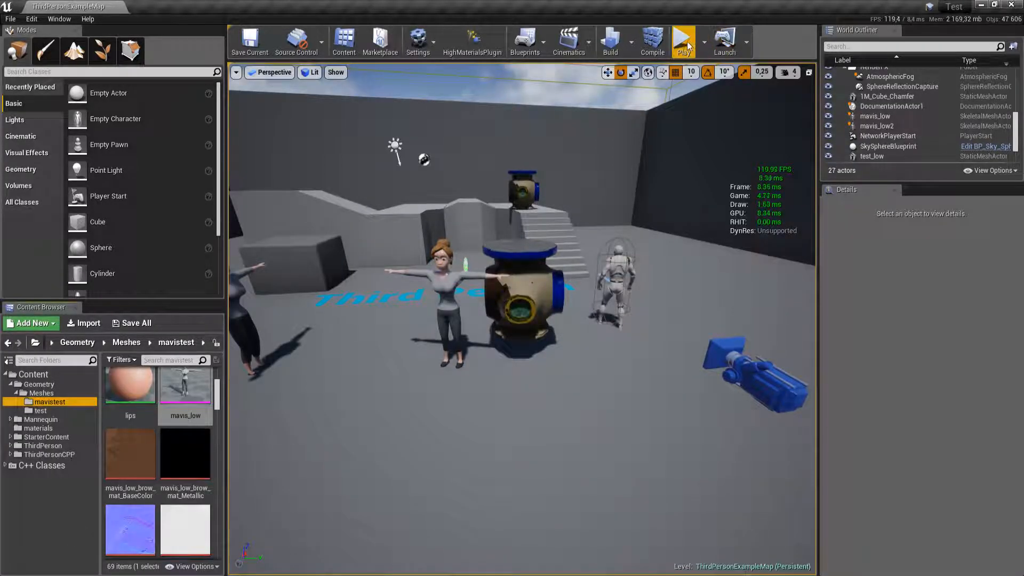
Play the level full screen, run the mannequin around both Mavis characters to inspect them, and stop the session
left_click(684, 41)
key("w")
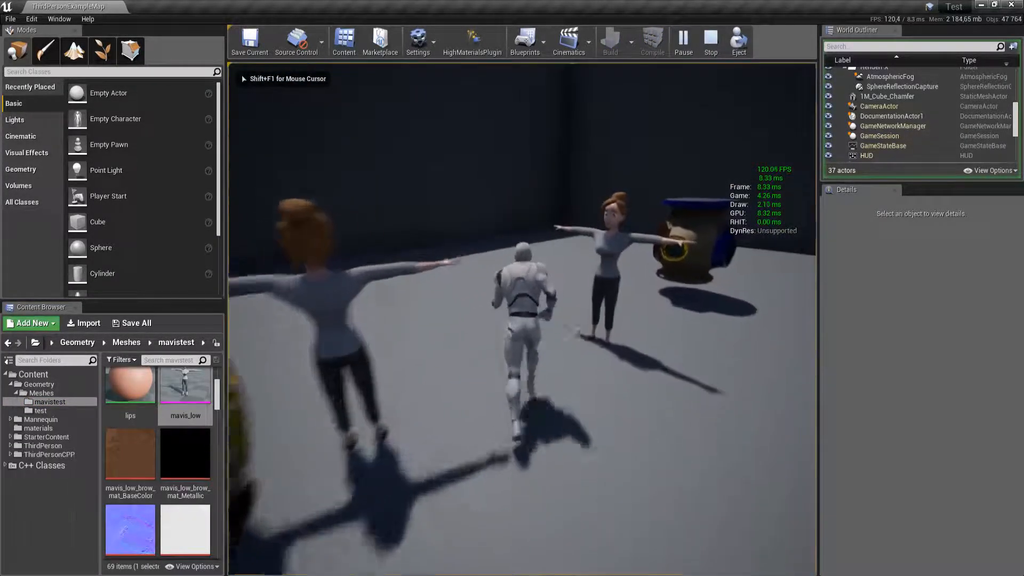
key("F11")
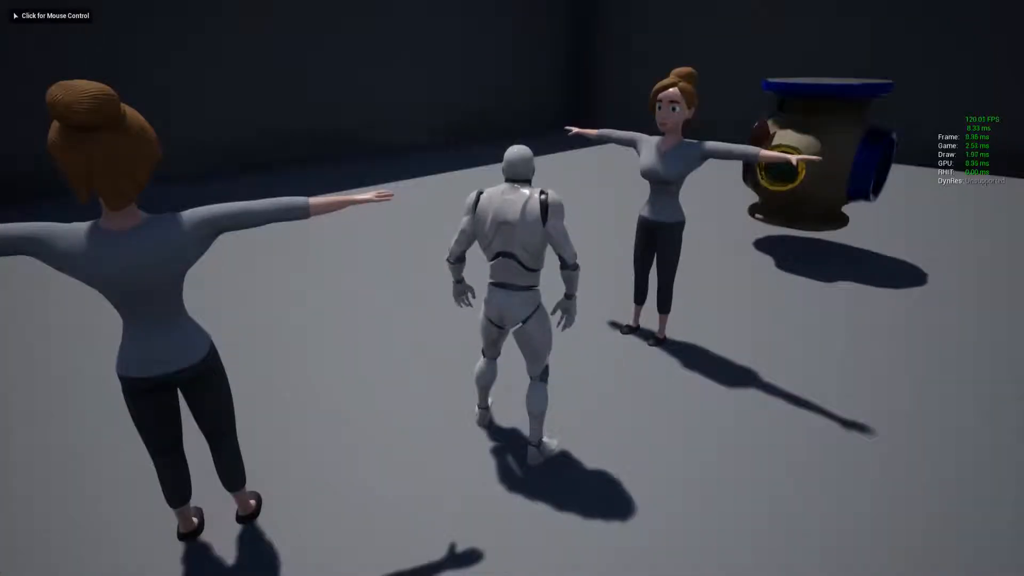
left_click(512, 288)
key("w")
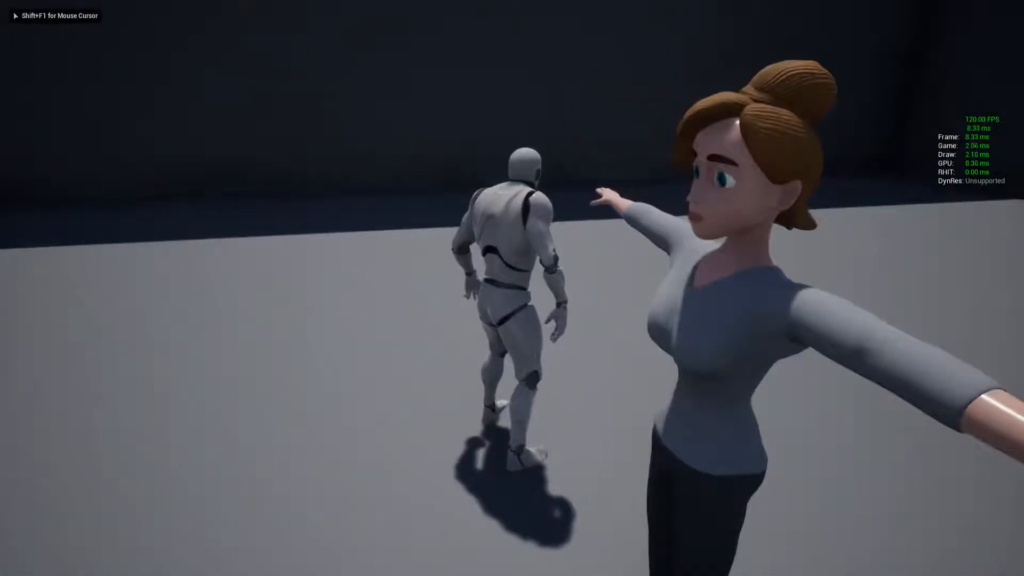
key("w")
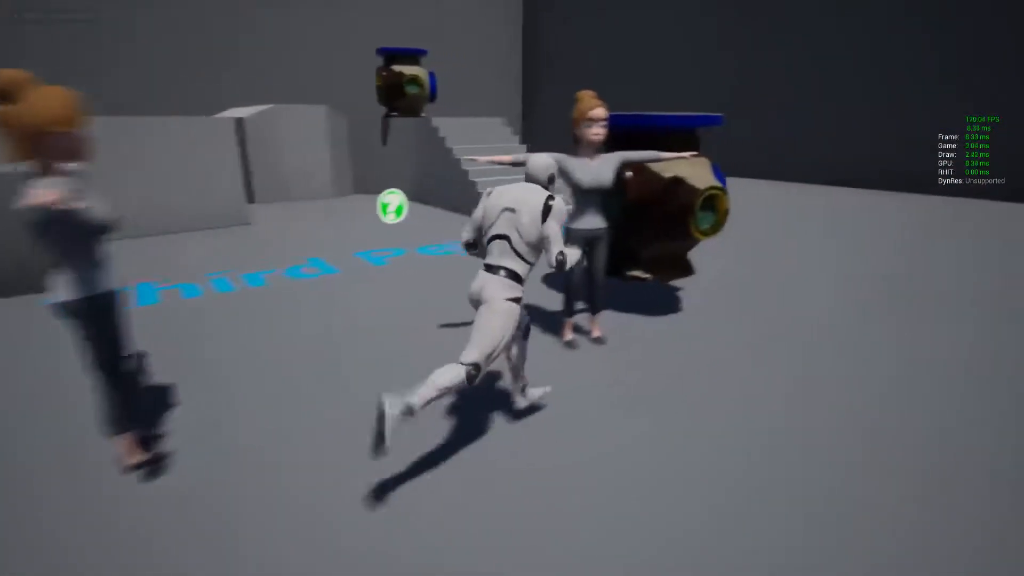
key("Escape")
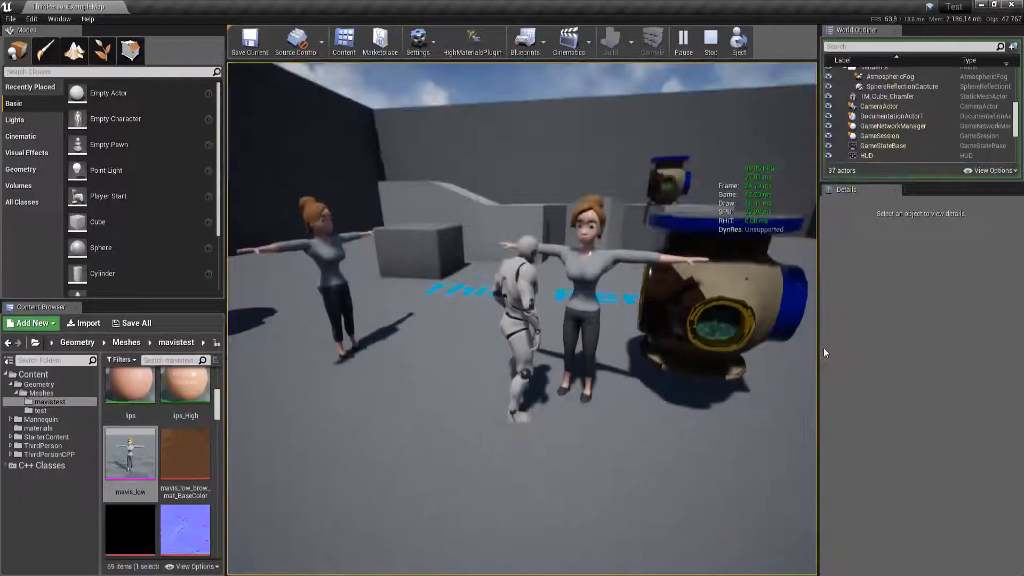
Open the mavis_low skeletal mesh, examine its face, material slots, LOD picker and LOD 0 sections, and close its editor
double_click(118, 451)
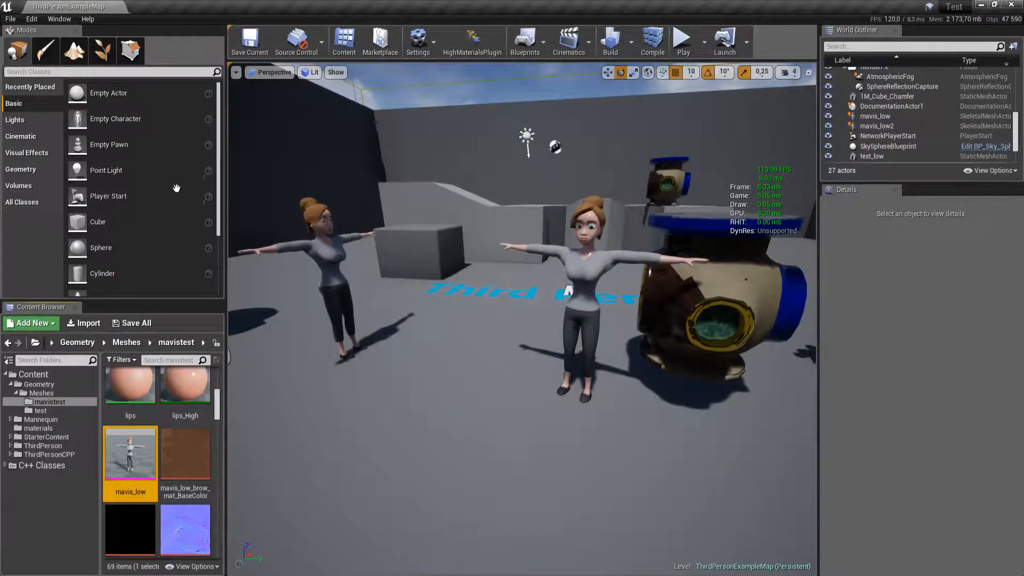
scroll(512, 310, "up", 6)
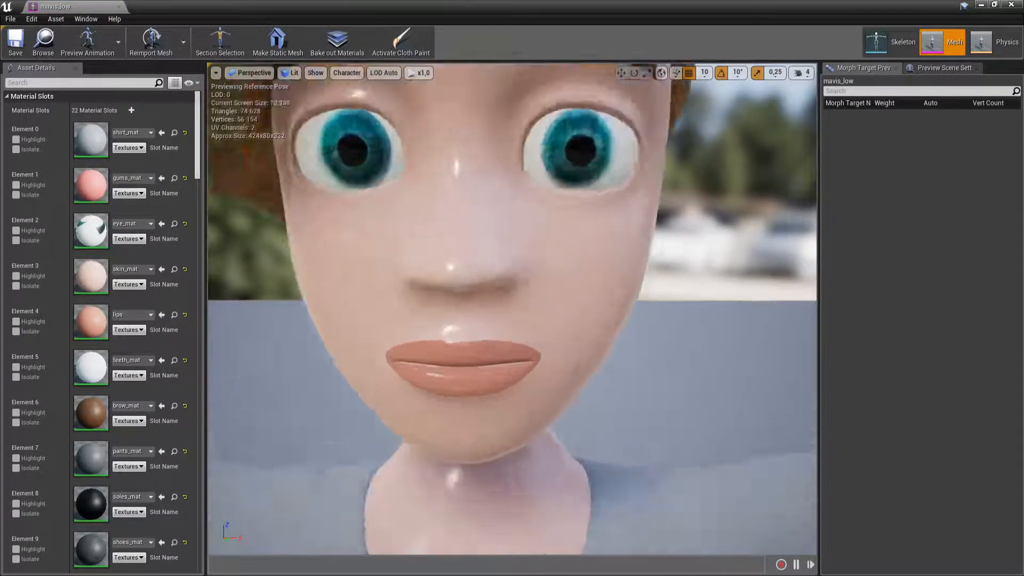
scroll(512, 310, "down", 2)
left_click_drag(512, 309, 576, 309, "alt")
mouse_move(512, 309)
right_mouse_down()
mouse_move(549, 298)
mouse_move(508, 307)
right_mouse_up()
scroll(512, 309, "up", 2)
scroll(148, 275, "down", 12)
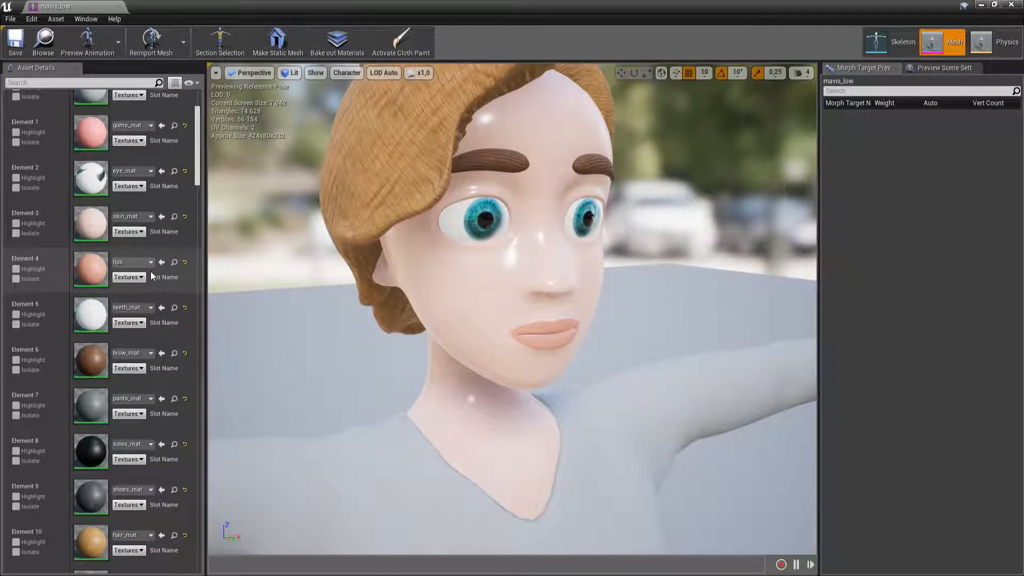
scroll(139, 276, "down", 6)
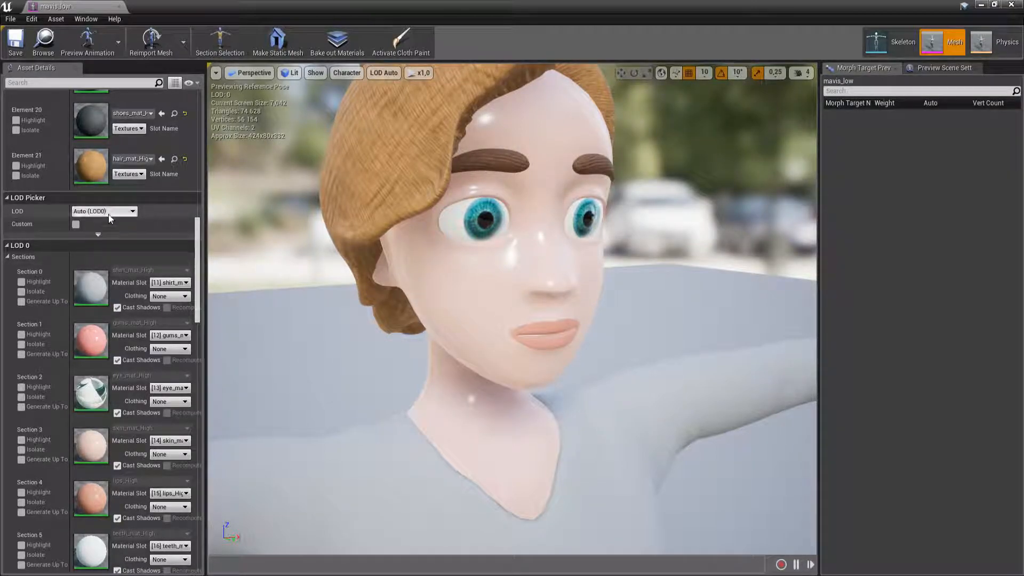
scroll(502, 289, "down", 5)
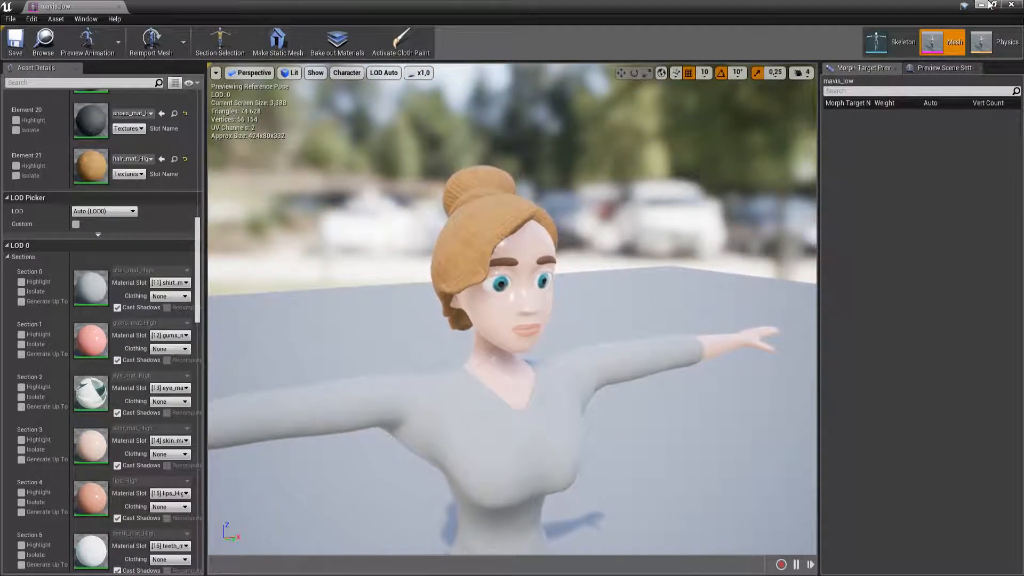
left_click(1013, 5)
Import the mavis_low_anim FBX from File Explorer into the mavistest folder as animation only, without the mesh, using mavis_low_Skeleton
key("alt+Tab")
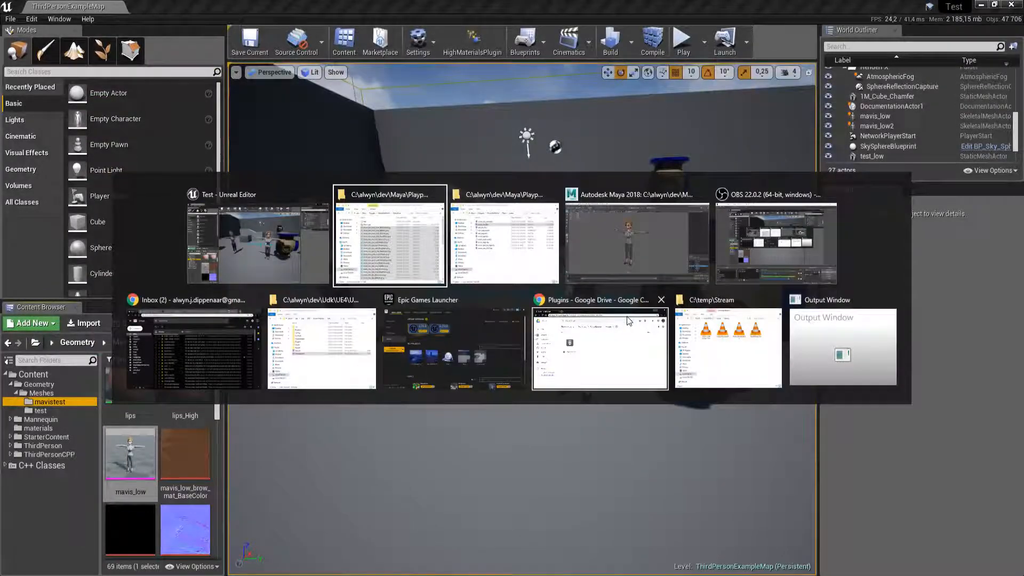
left_click_drag(650, 291, 159, 409)
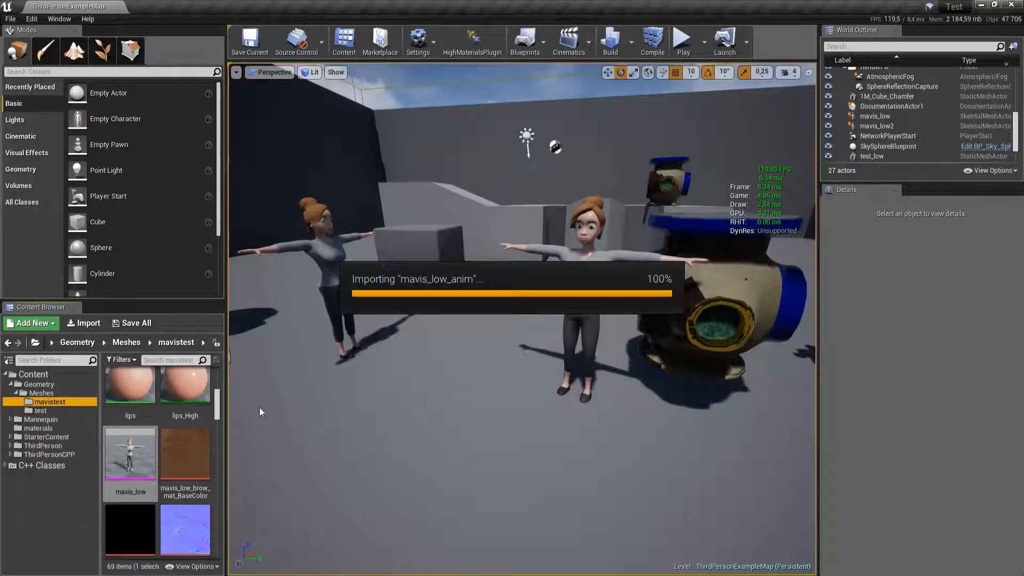
left_click_drag(517, 95, 496, 81)
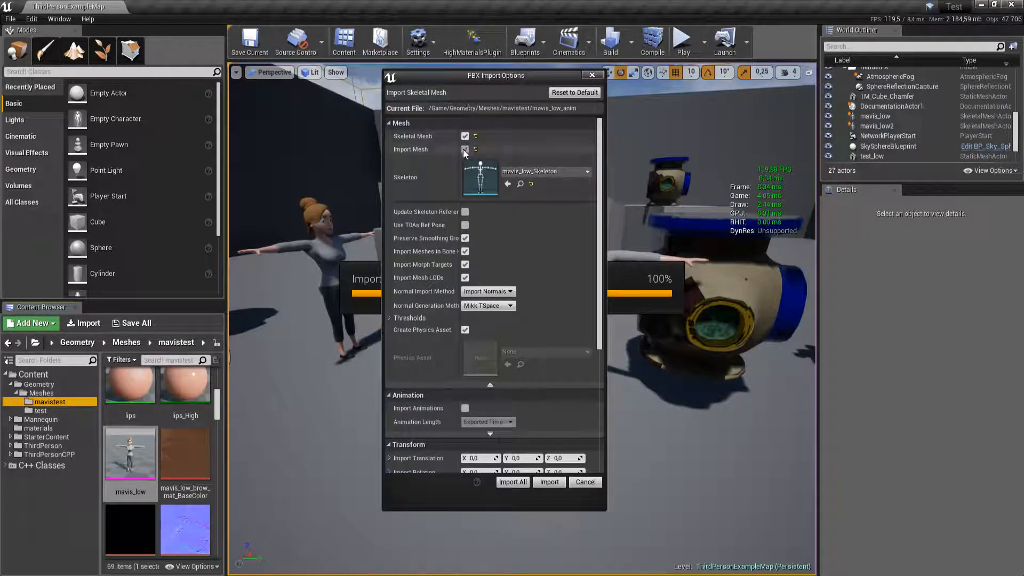
left_click(464, 149)
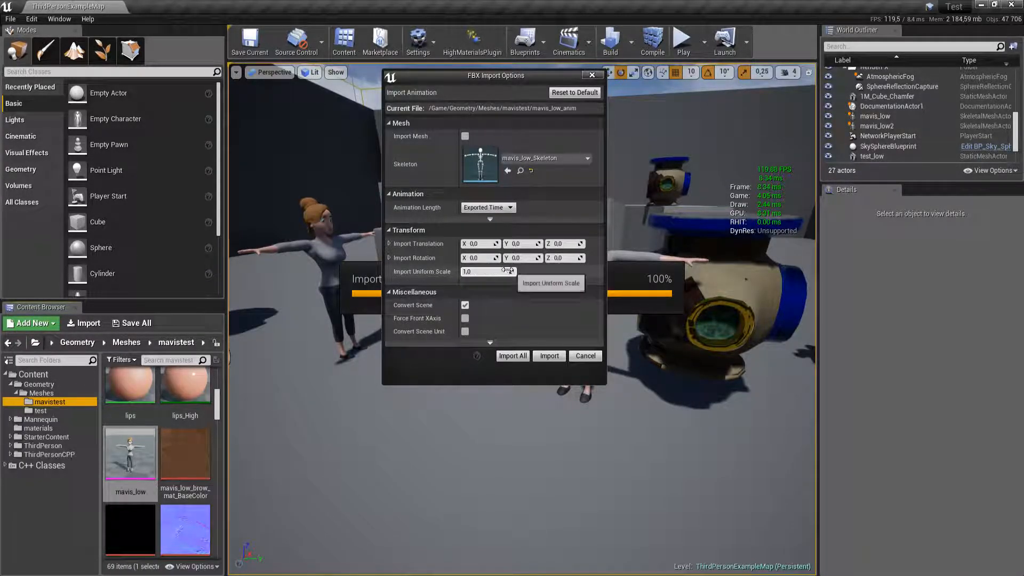
left_click(511, 356)
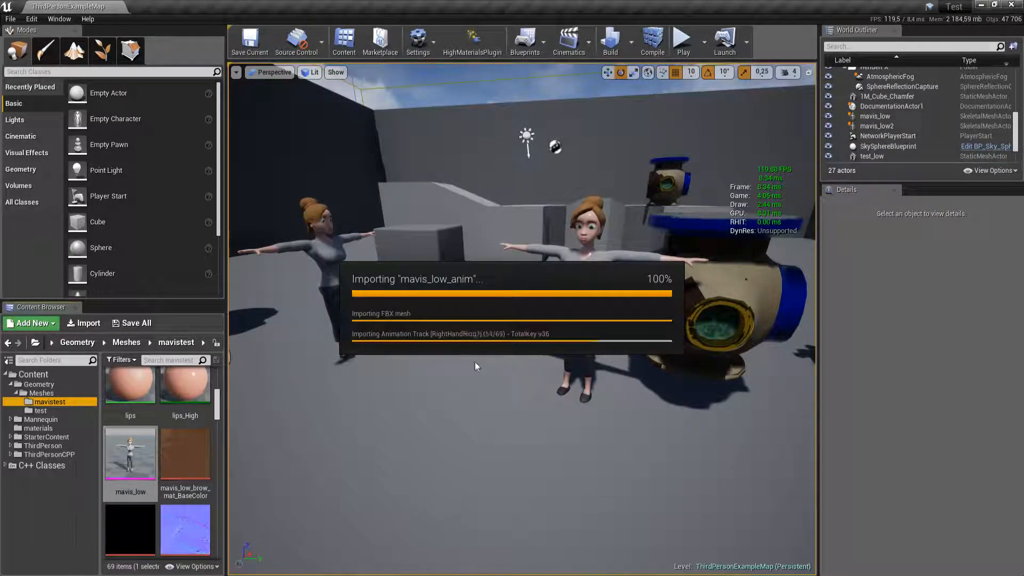
right_click_drag(492, 376, 492, 377)
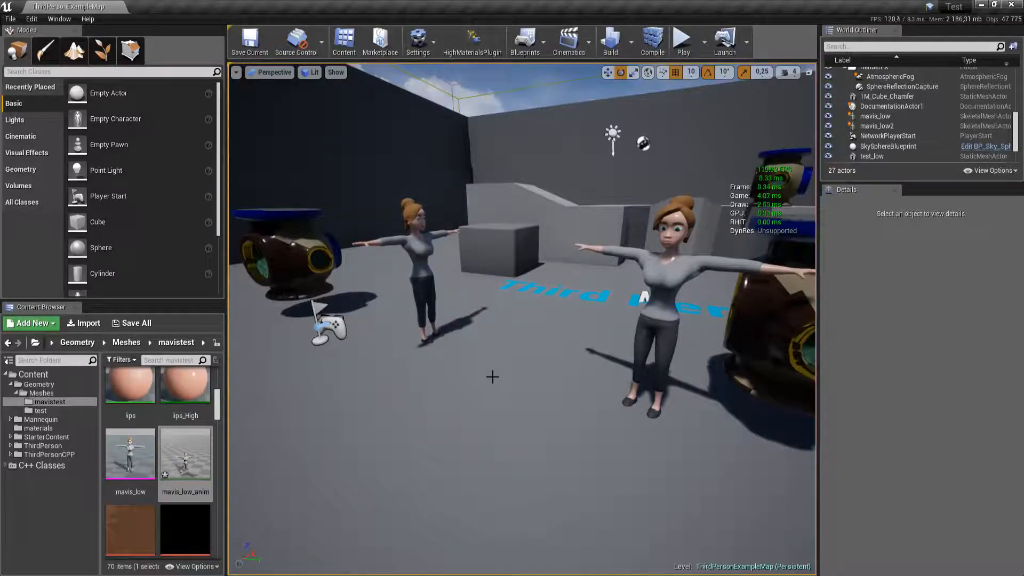
Switch the mavis_low2 actor's animation mode to Use Animation Asset and assign mavis_low_anim as its animation to play
left_click(660, 281)
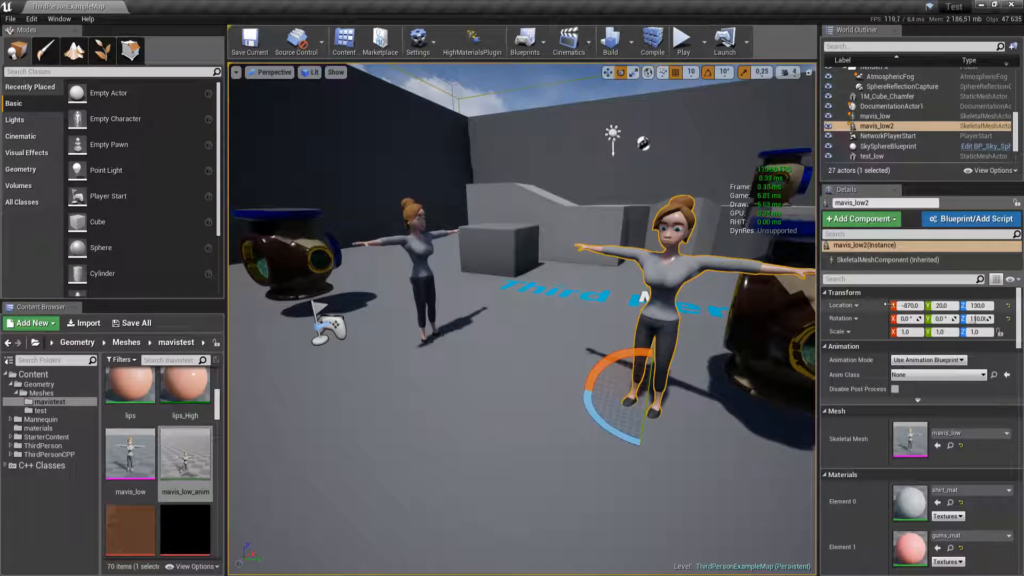
left_click(937, 375)
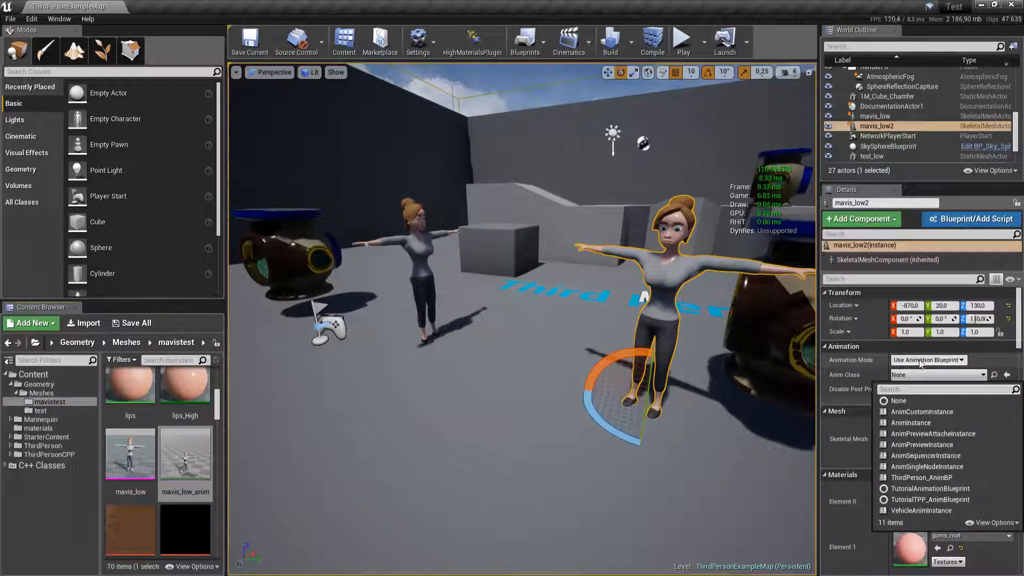
left_click(929, 360)
left_click(924, 377)
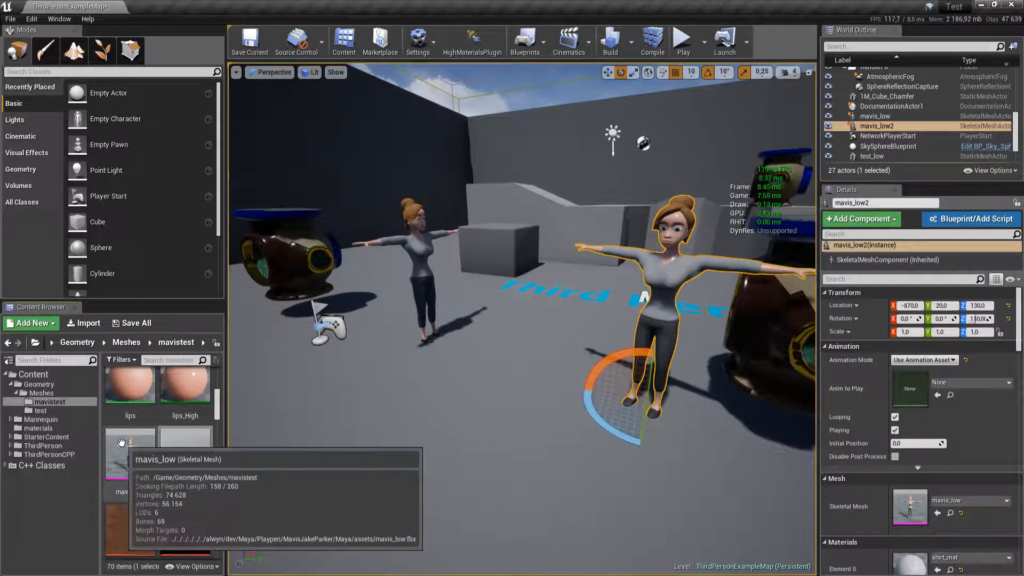
left_click(938, 395)
left_click(421, 269)
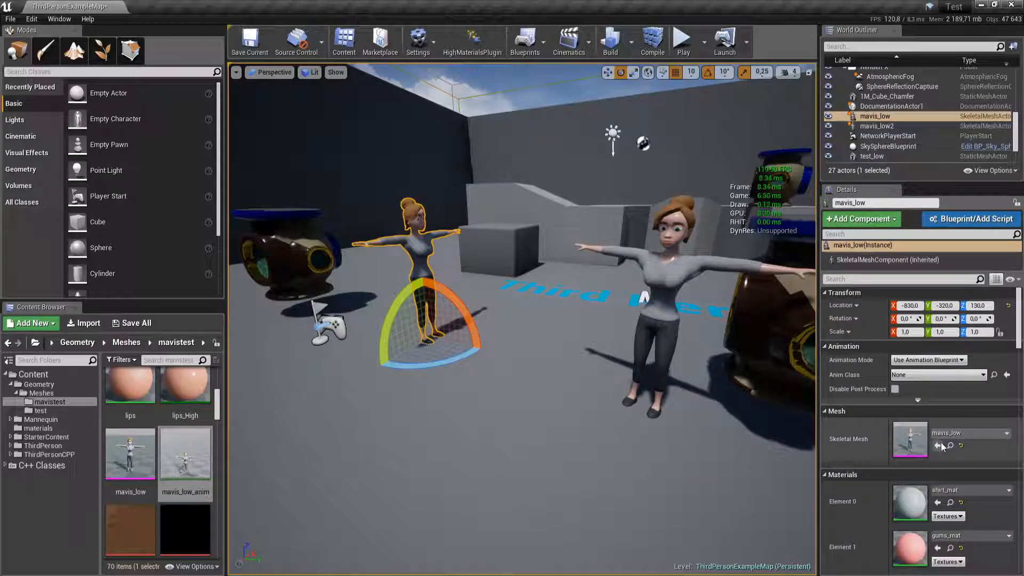
left_click(914, 374)
left_click(928, 360)
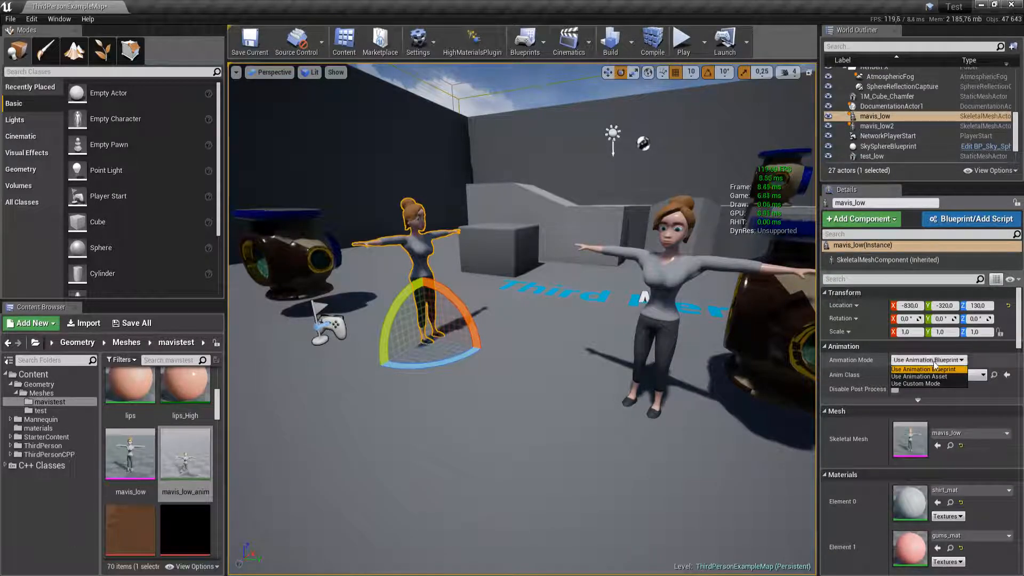
left_click(928, 360)
right_click_drag(641, 375, 619, 375)
key("Escape")
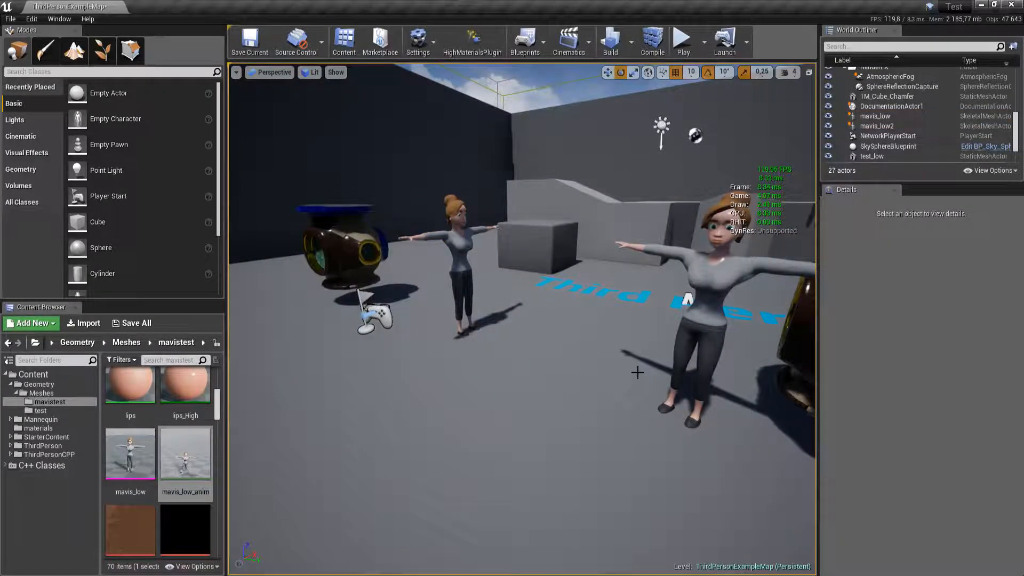
Open the mavis_low_anim animation, examine the character's body and knee deformation during playback, and close its editor
double_click(185, 453)
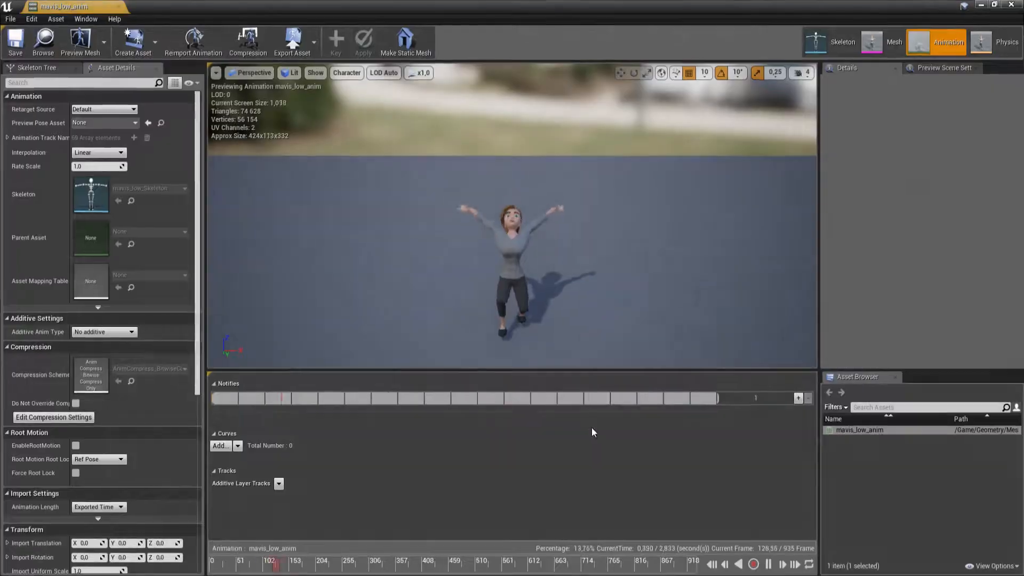
right_click_drag(611, 337, 533, 368)
key("w")
key("s")
key("w")
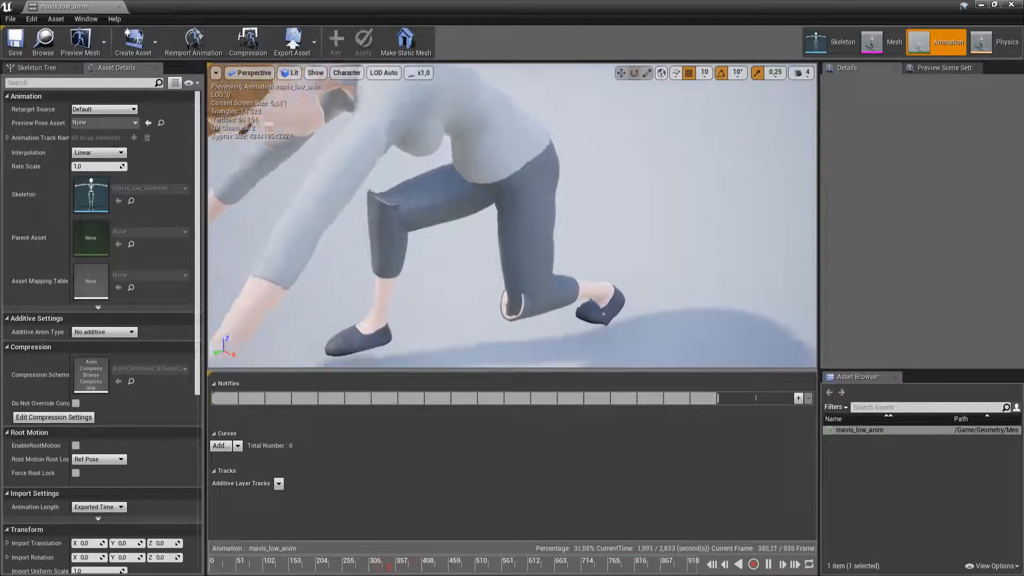
right_click_drag(534, 368, 595, 325)
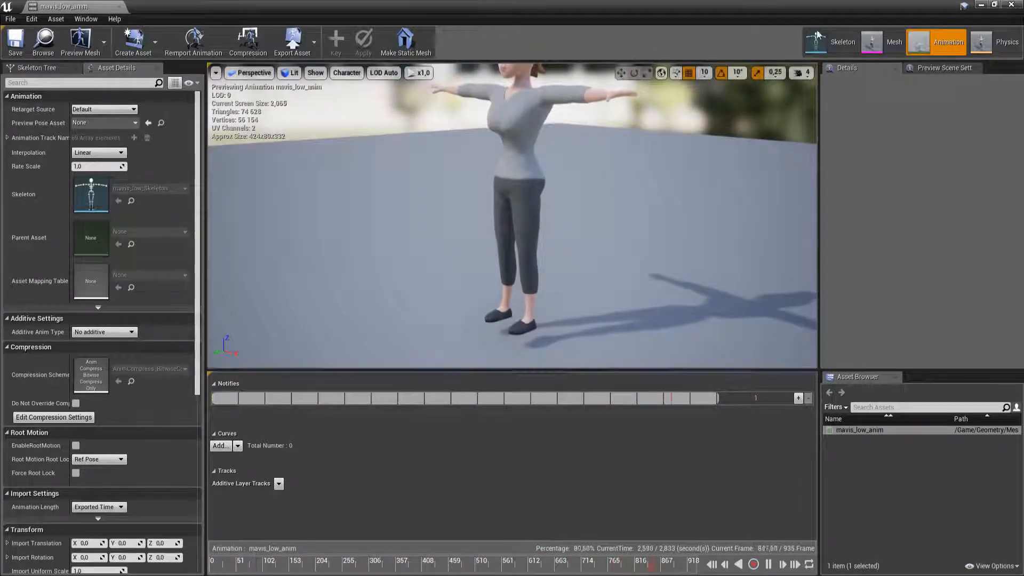
right_click_drag(585, 258, 603, 277)
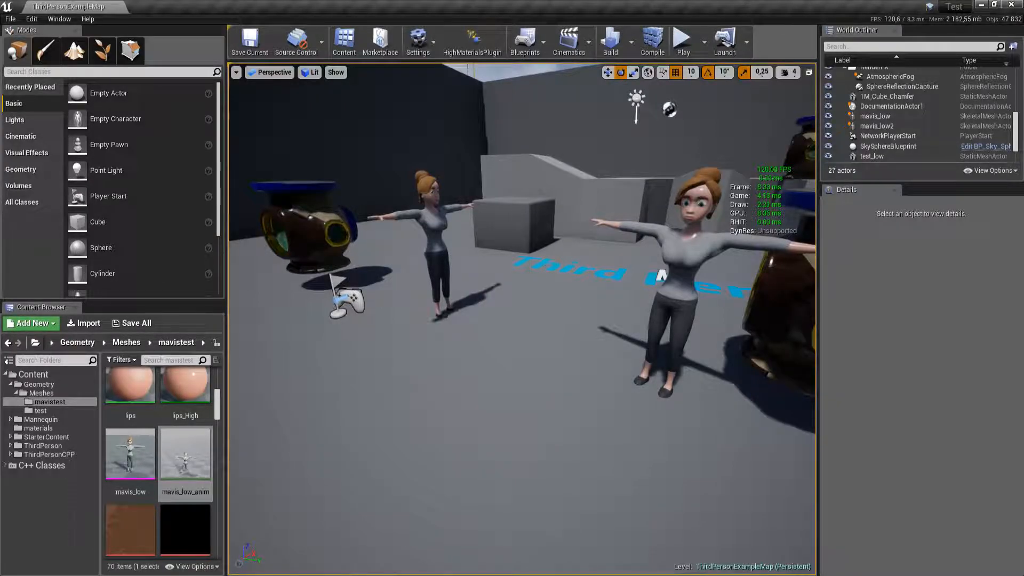
Play the level full screen again, run up to the Mavis with the animation assigned to observe it, and stop the session
left_click(576, 305)
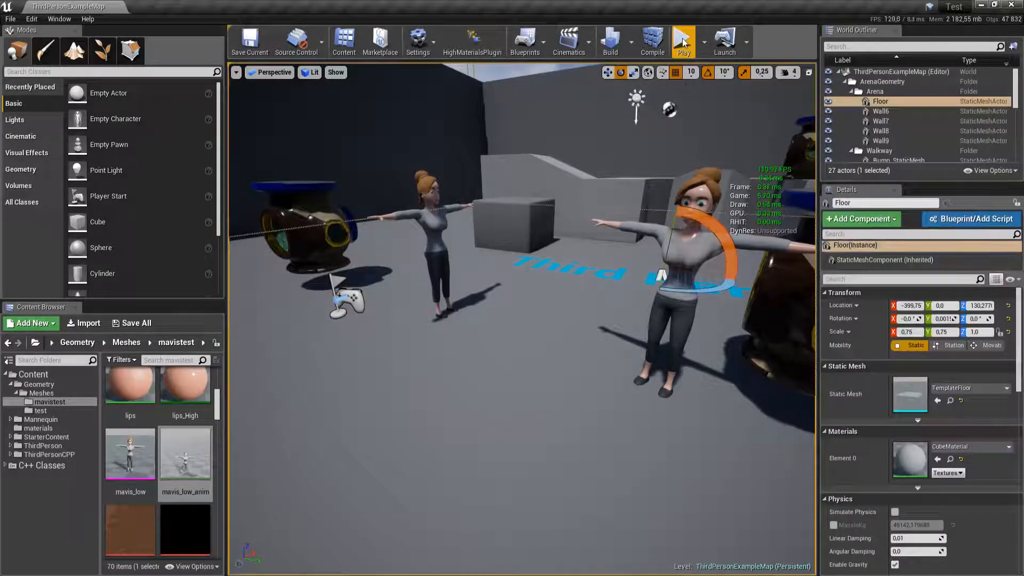
left_click(684, 44)
key("F11")
left_click(512, 288)
key("w")
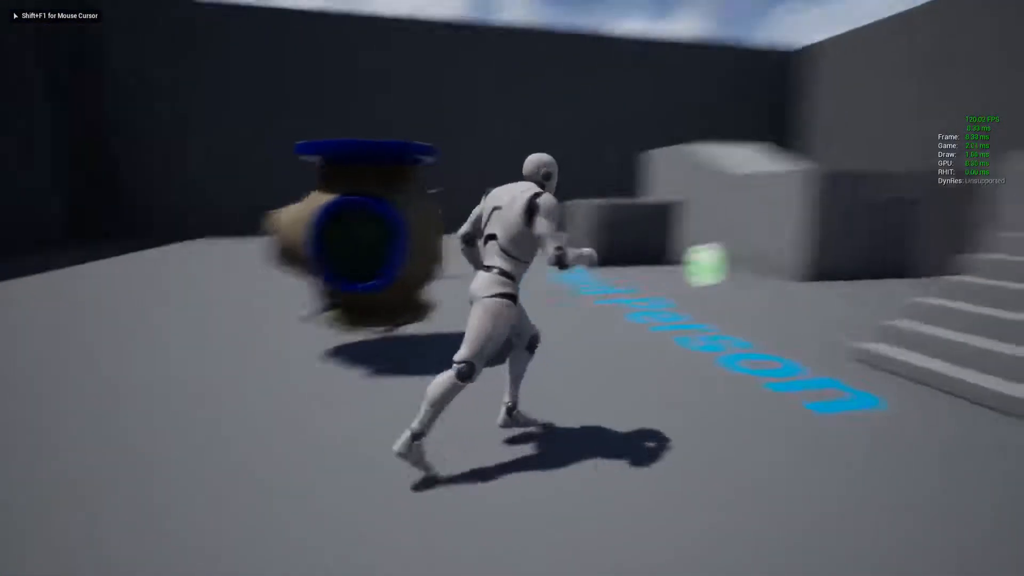
key("w")
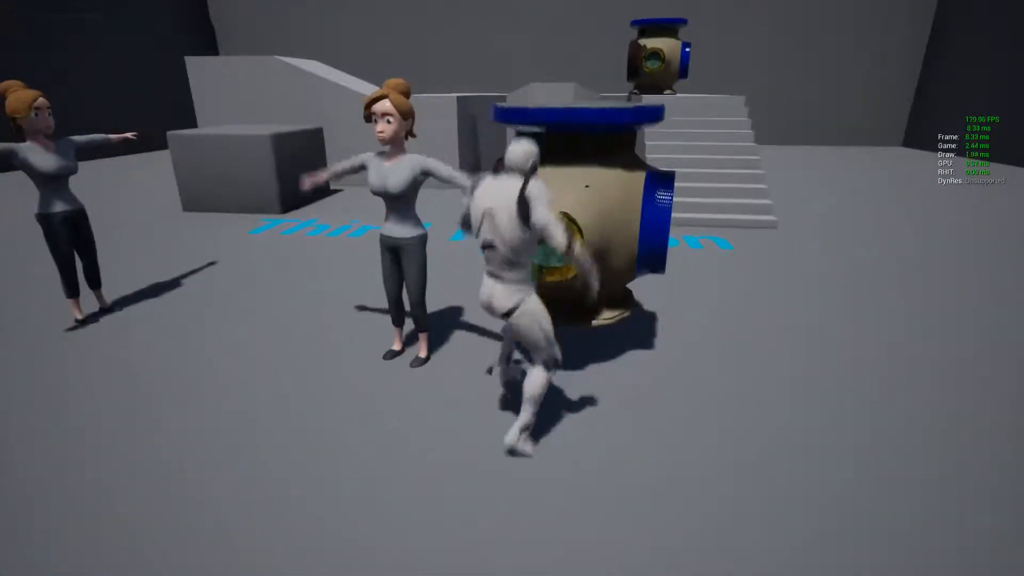
key("F11")
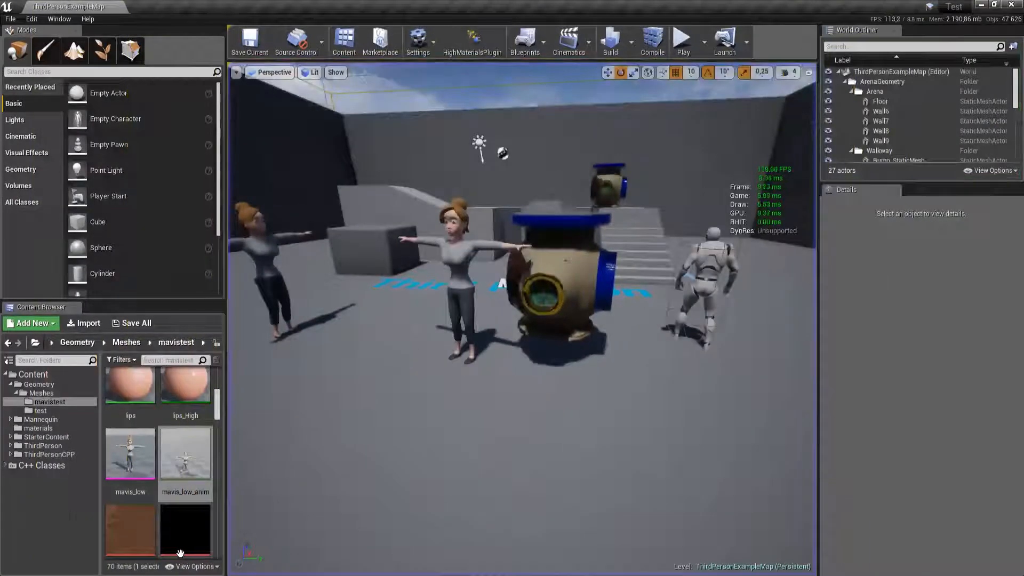
Switch to Maya, return the Mavis animation's timeline to frame 0, and go back to Unreal
key("alt+Tab")
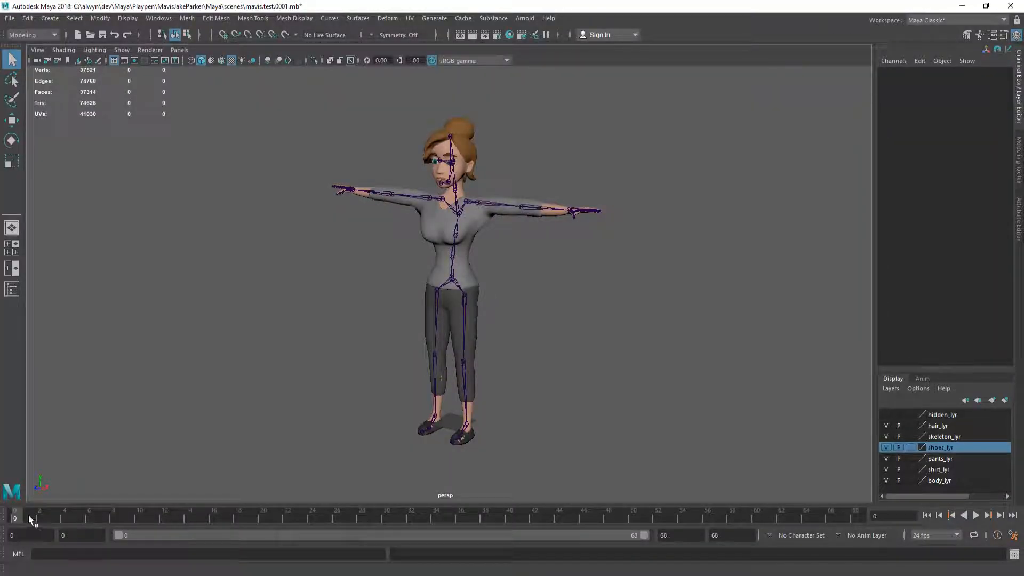
mouse_move(35, 512)
left_mouse_down()
mouse_move(152, 515)
mouse_move(15, 515)
left_mouse_up()
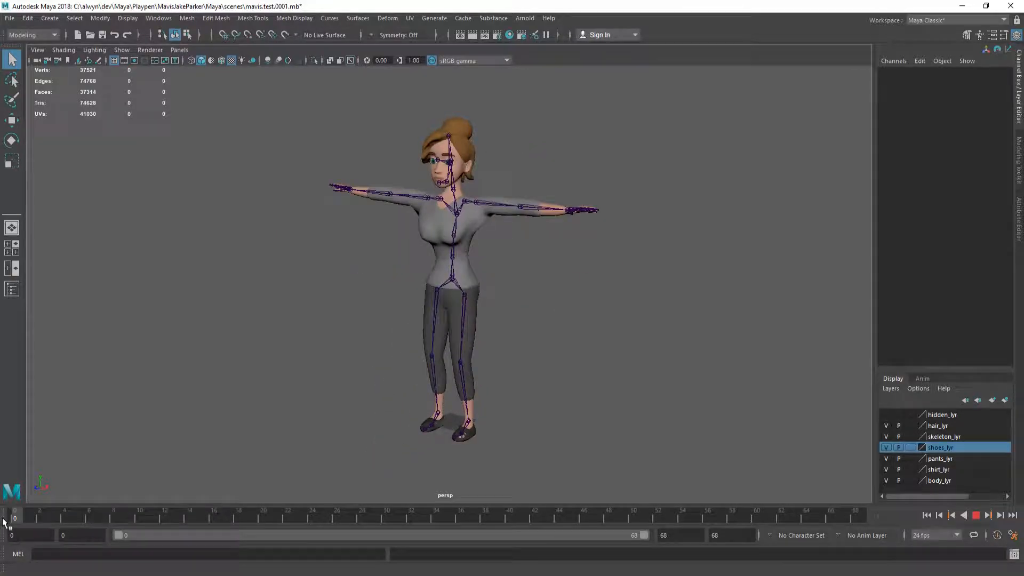
key("alt+Tab")
Delete both Mavis actors from the level and save it
right_click_drag(523, 320, 475, 319)
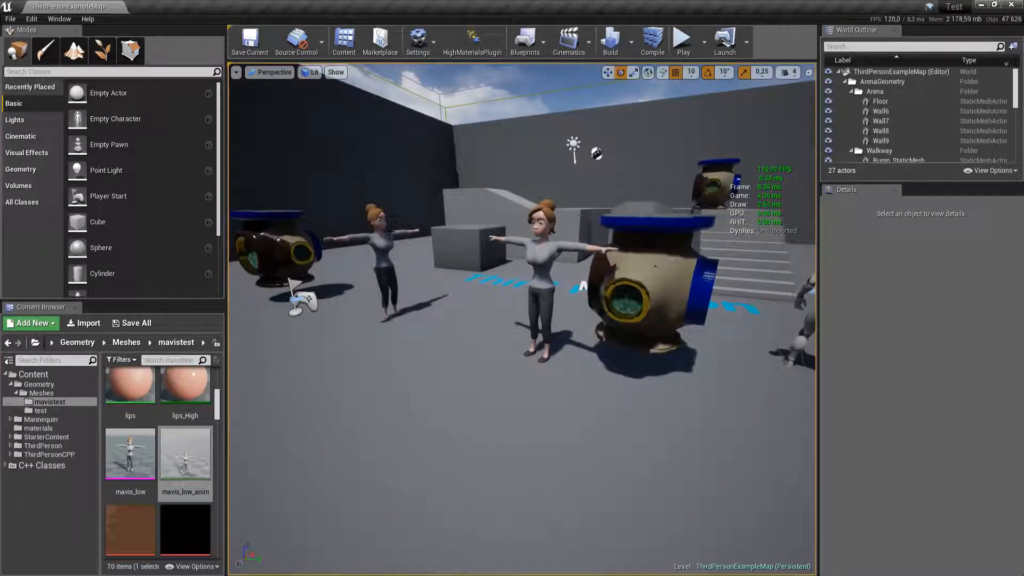
left_click(381, 245)
key("Delete")
left_click(540, 255)
key("Delete")
right_click_drag(507, 287, 472, 286)
key("ctrl+s")
Delete all assets in the mavistest folder and confirm the deletion
left_click(133, 456)
key("ctrl+a")
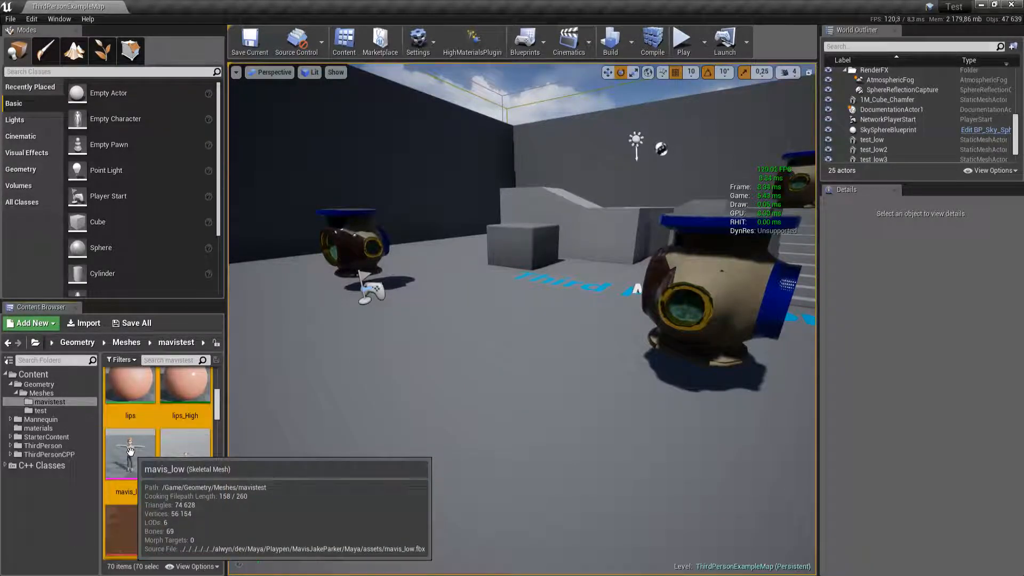
key("Delete")
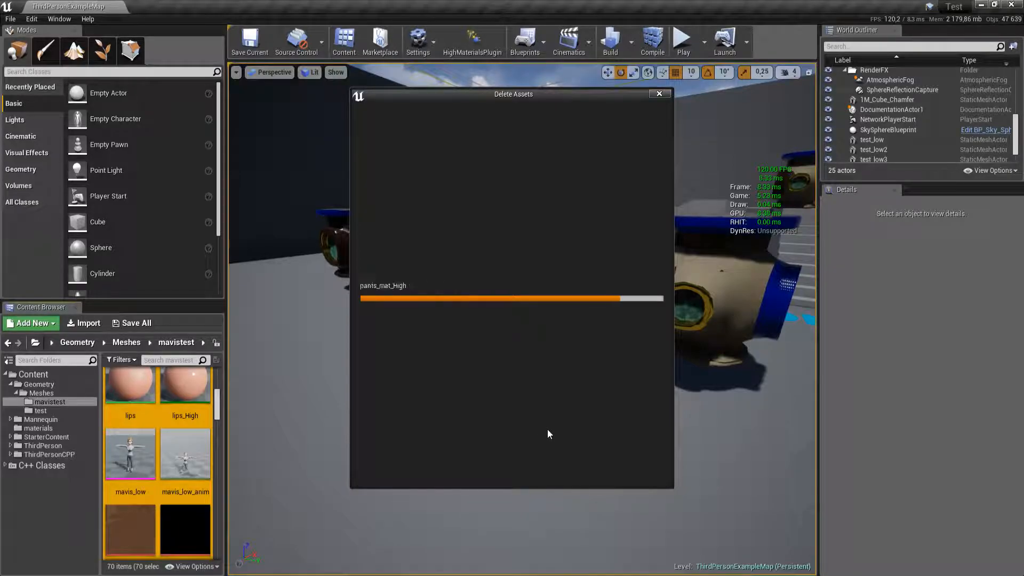
left_click(436, 468)
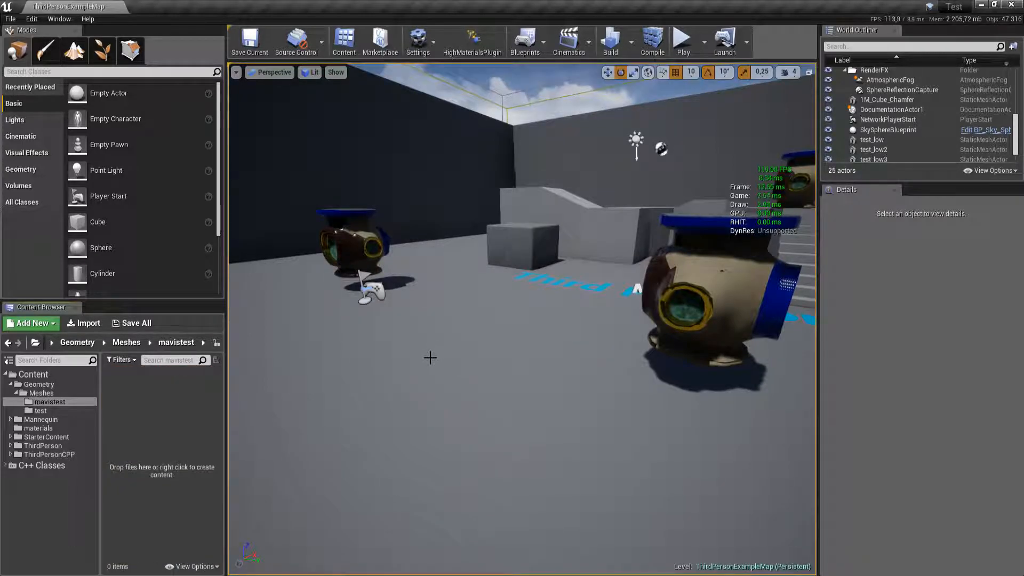
right_click_drag(429, 358, 428, 359)
key("alt+Tab")
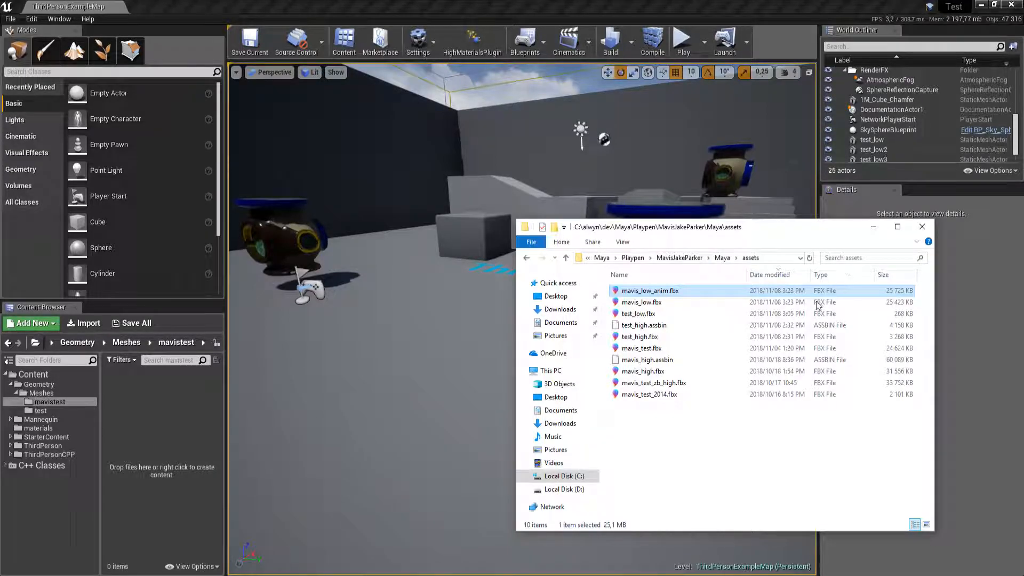
key("alt+Tab")
right_click_drag(421, 288, 402, 288)
key("alt+Tab")
key("alt+Tab")
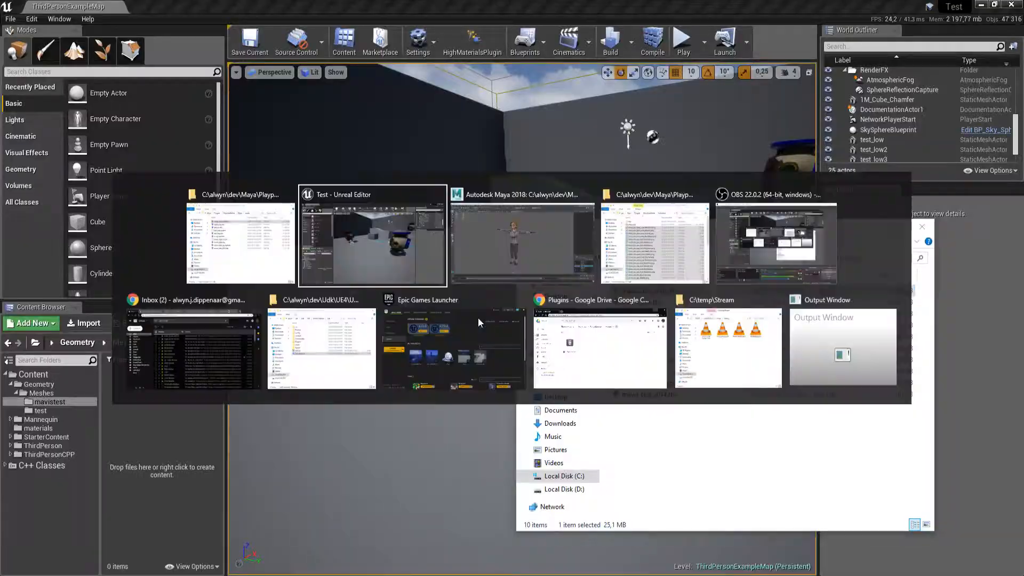
Switch to Maya, show the Outliner, and open the mavis.test.mb scene from the project's scenes folder
key("alt+Tab")
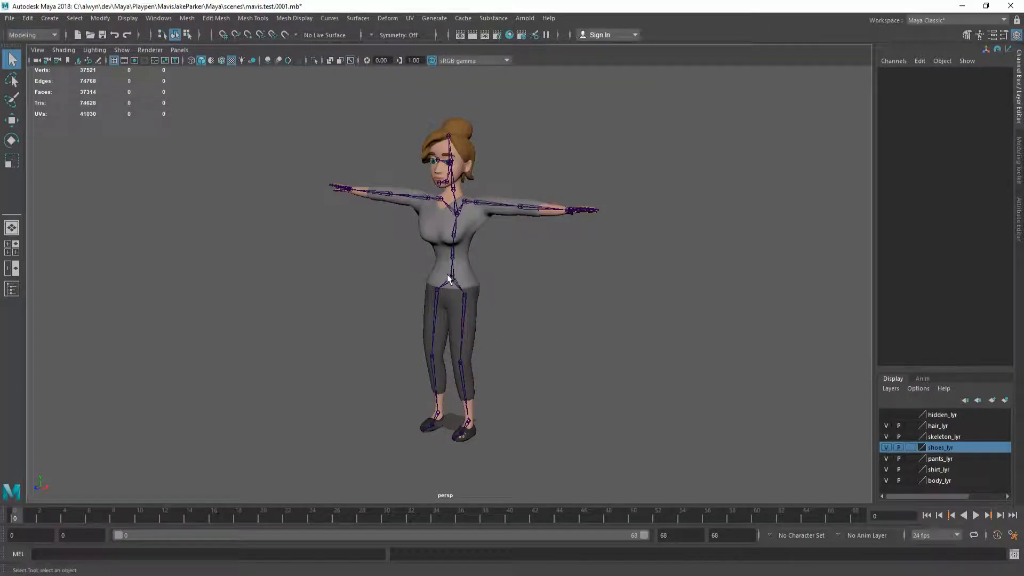
left_click(12, 288)
left_click(126, 233)
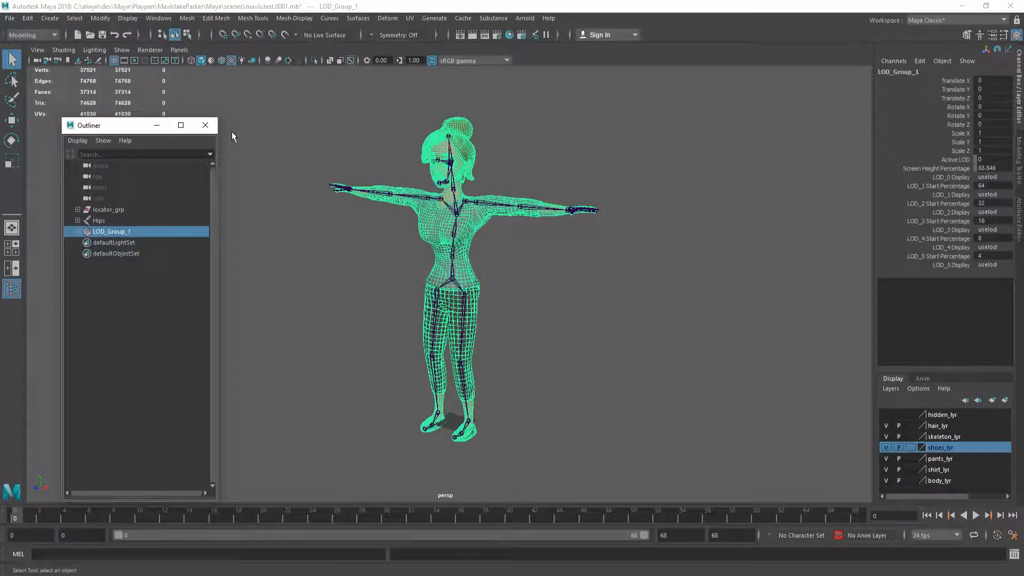
key("ctrl+o")
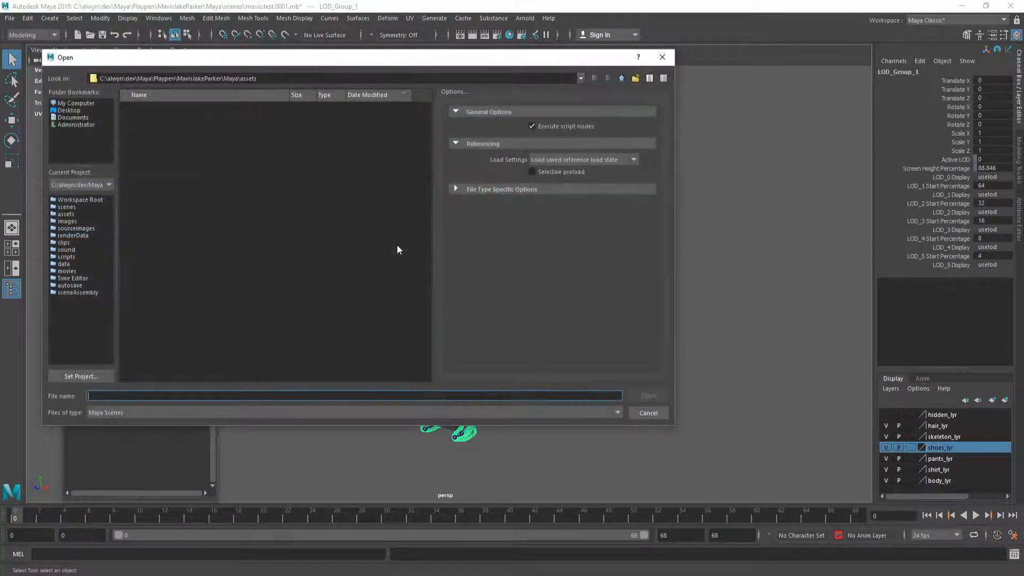
left_click(66, 207)
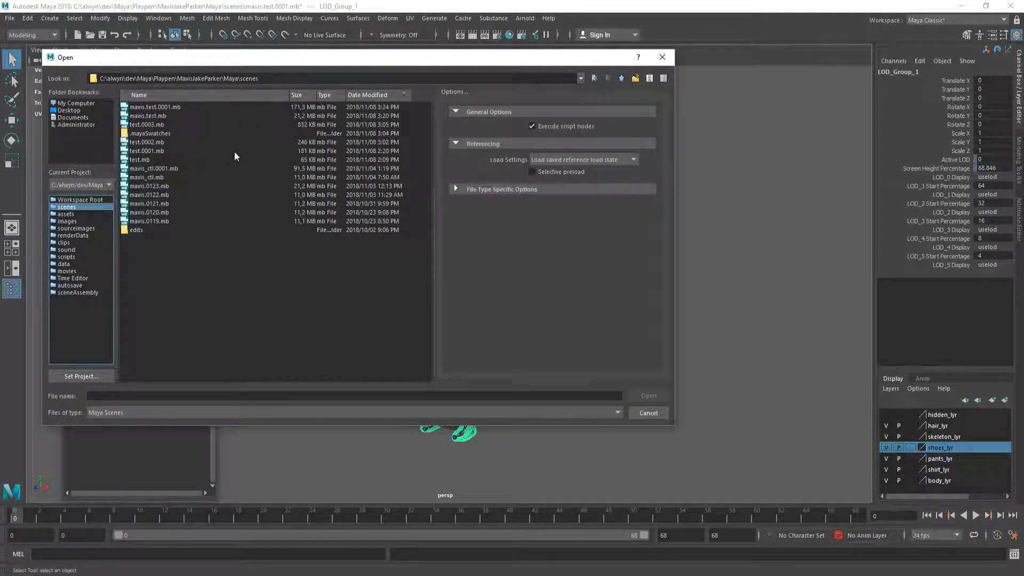
double_click(146, 114)
left_click(508, 297)
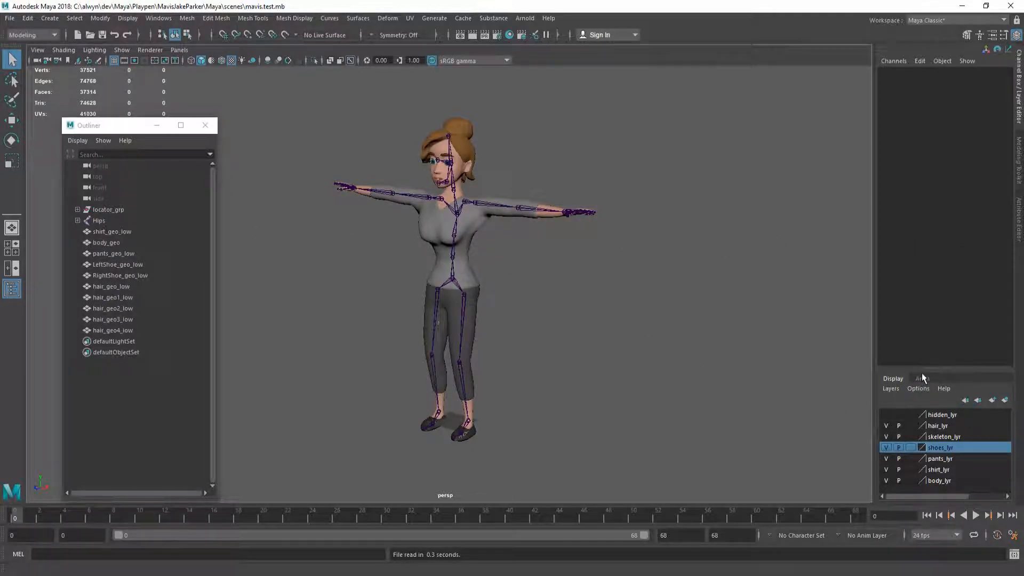
Break the Rotate X, Y and Z connections on all joints in the Hips hierarchy and set their rotations to 0
key("alt+v")
left_click(447, 278)
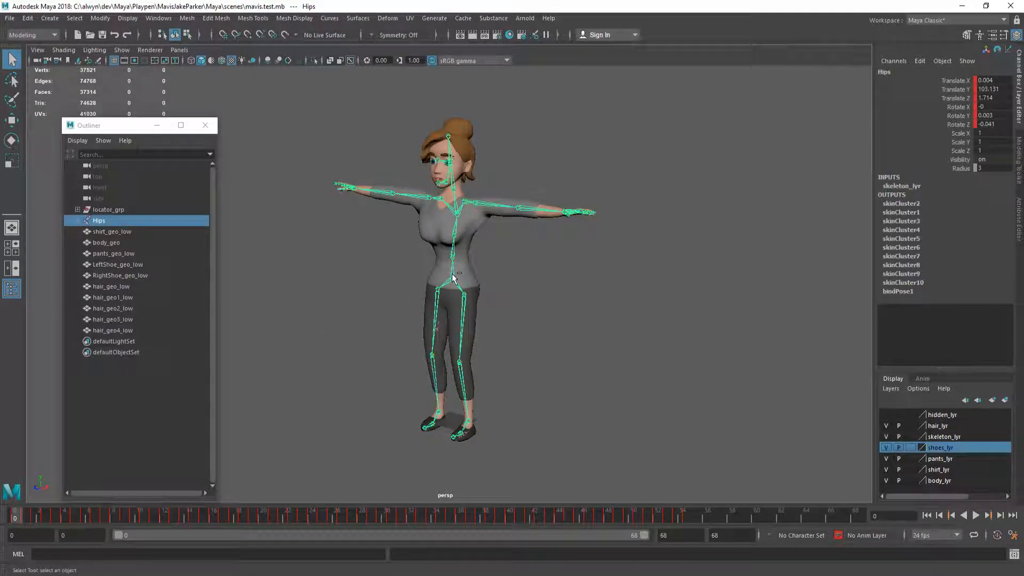
left_click_drag(956, 108, 955, 125)
right_click(943, 119)
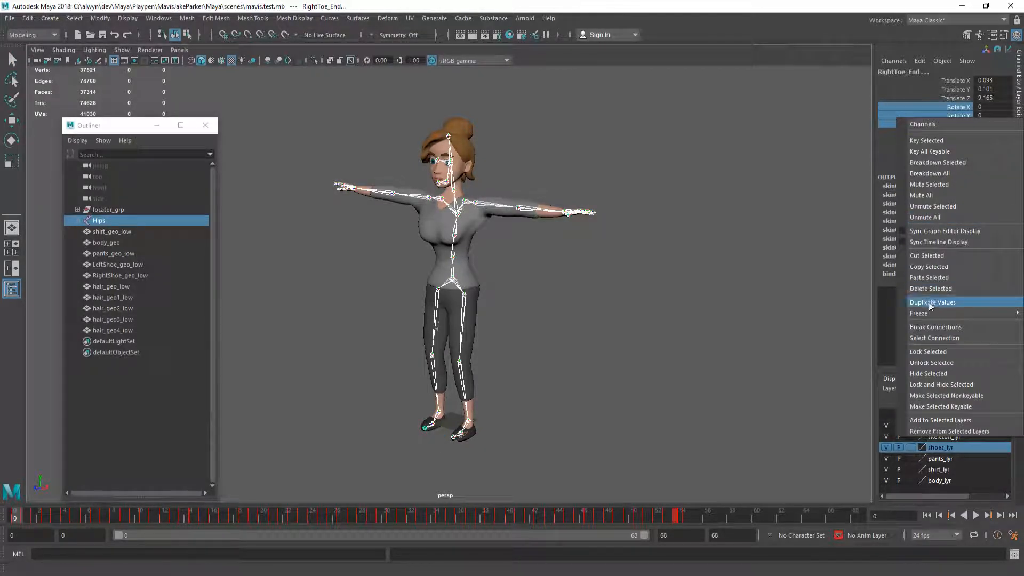
left_click(935, 327)
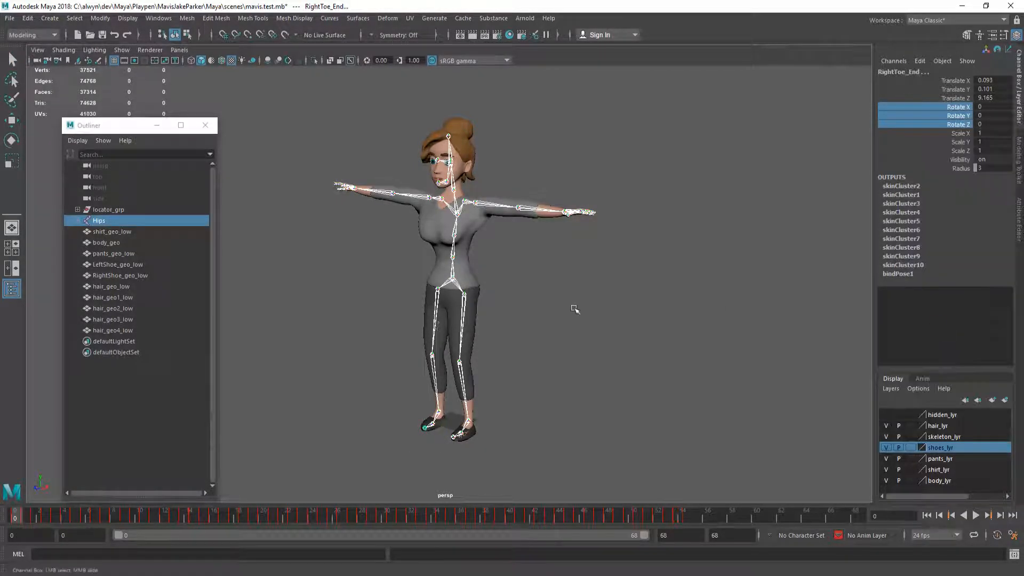
left_click(993, 108)
key("Return")
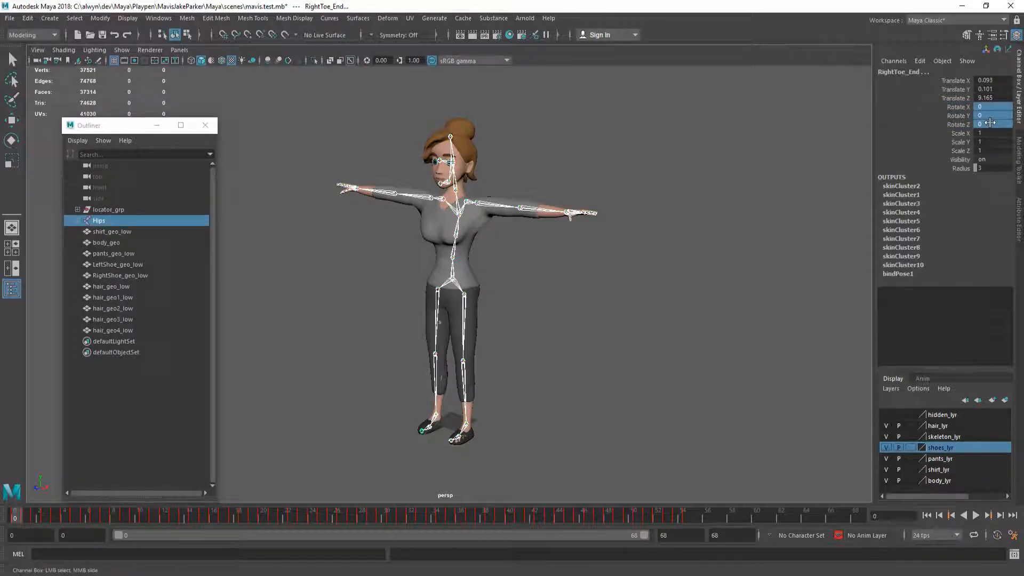
left_click_drag(447, 383, 436, 388, "alt")
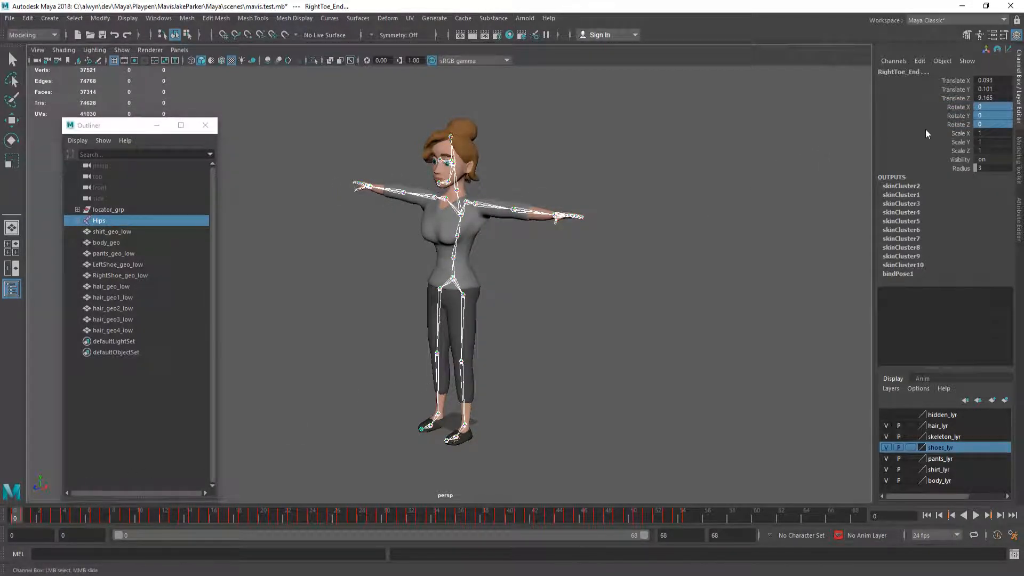
left_click(364, 385)
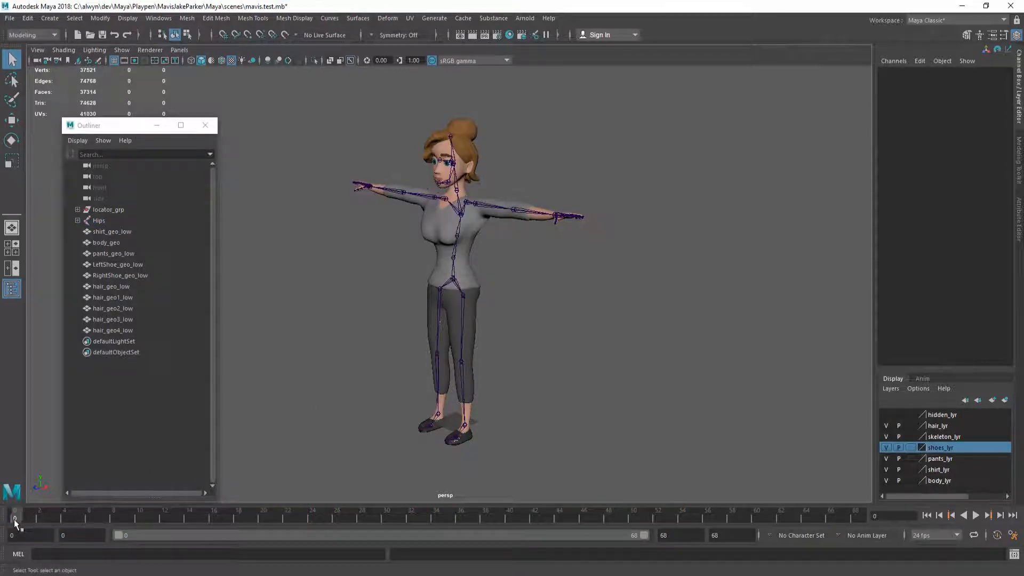
Break the Translate X, Y and Z connections on the Hips joint
key("alt+v")
left_click(454, 279)
left_click_drag(965, 81, 959, 93)
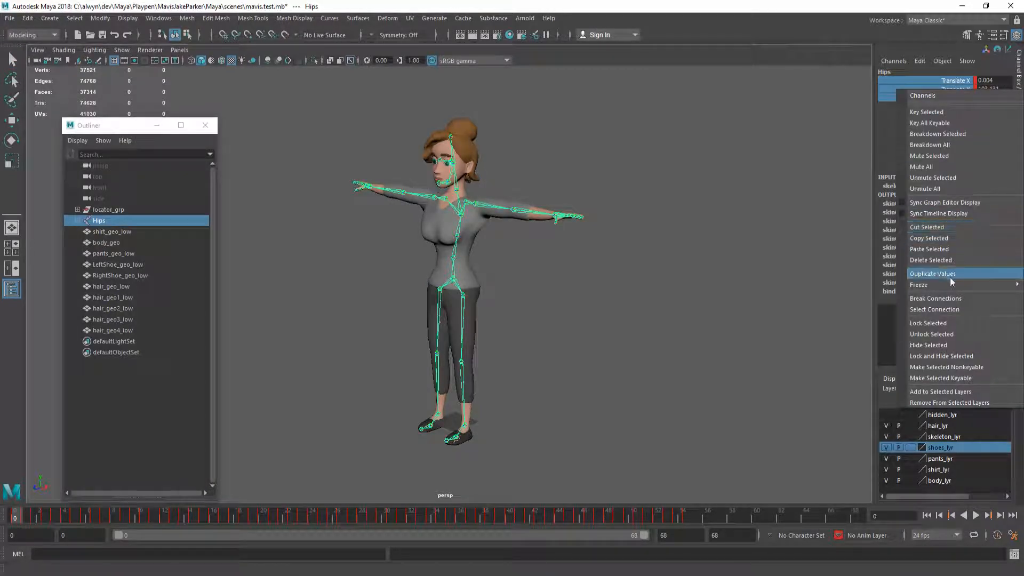
left_click(950, 298)
left_click_drag(570, 302, 540, 305, "alt")
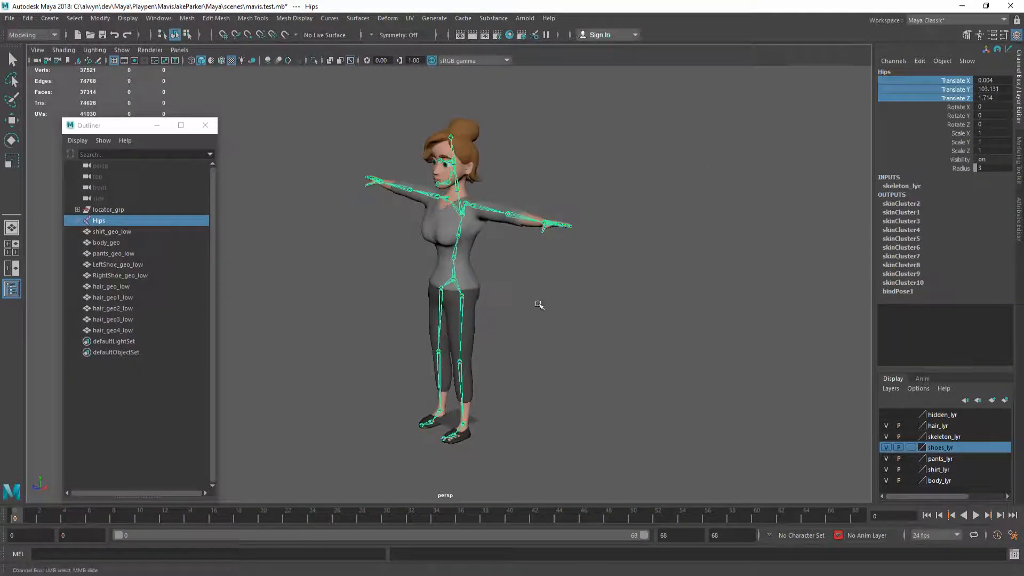
Set the Hips joint's Translate X, Y and Z to 0 and check the character from different angles
double_click(996, 80)
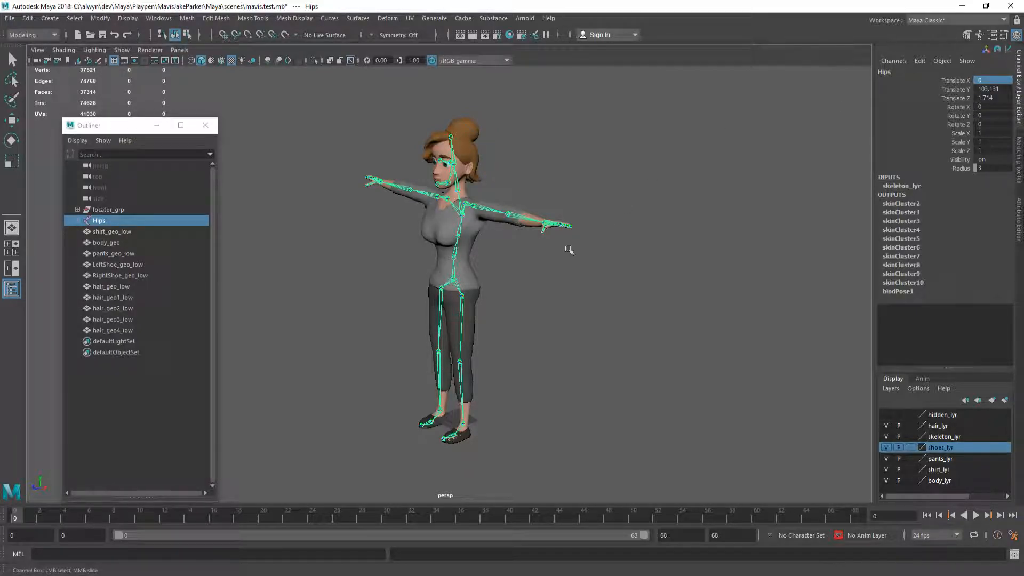
left_click_drag(585, 240, 542, 286, "alt")
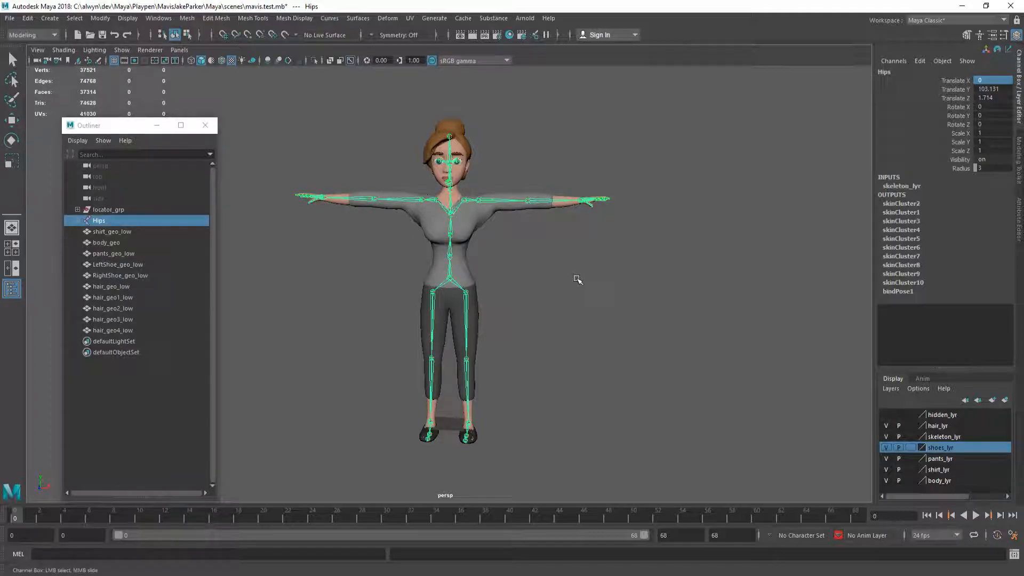
left_click_drag(549, 290, 523, 300, "alt")
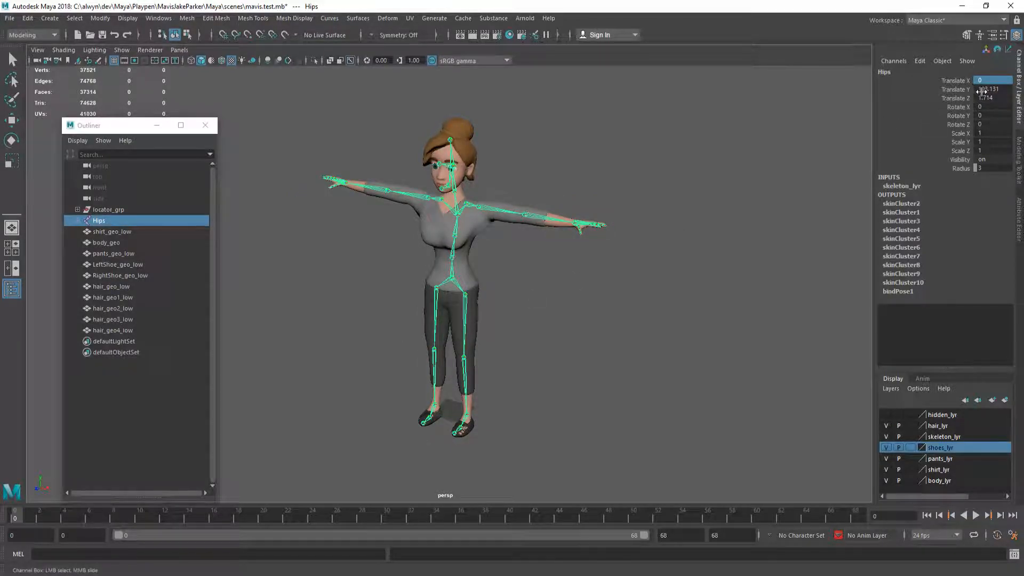
double_click(1003, 89)
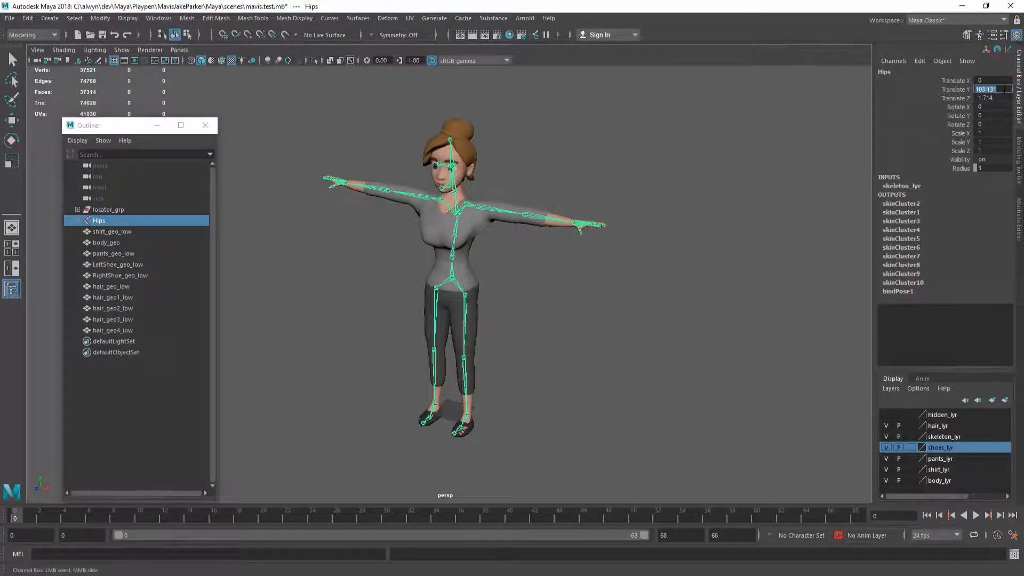
type("0")
key("Return")
left_click(996, 98)
type("0")
key("Return")
left_click_drag(549, 303, 431, 277, "alt")
left_click(634, 296)
left_click_drag(632, 299, 435, 294, "alt")
left_click(435, 298)
left_click_drag(654, 300, 590, 306, "alt")
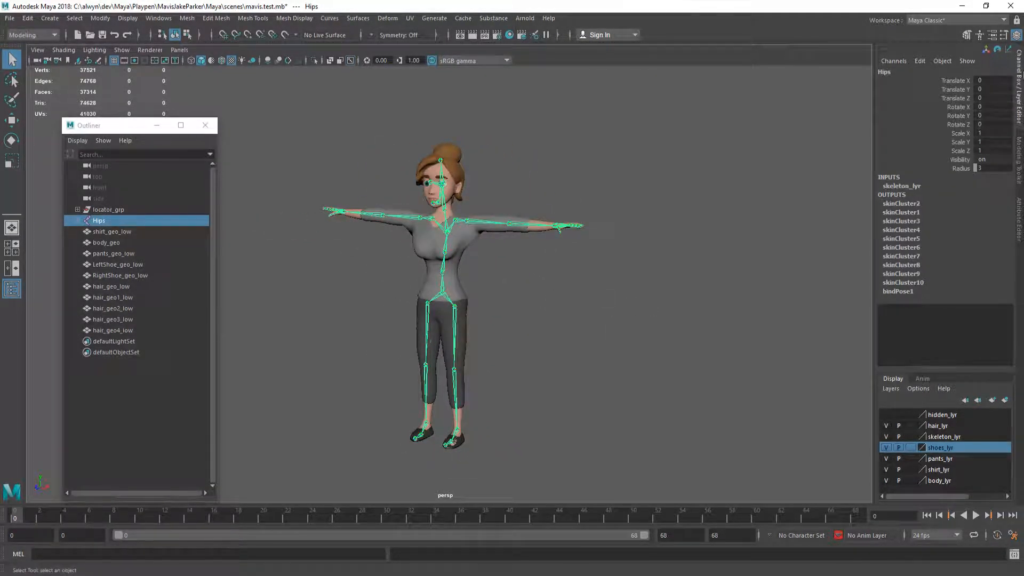
Set Rotate X, Y and Z to 0 again on the whole joint hierarchy and save the scene
key("g")
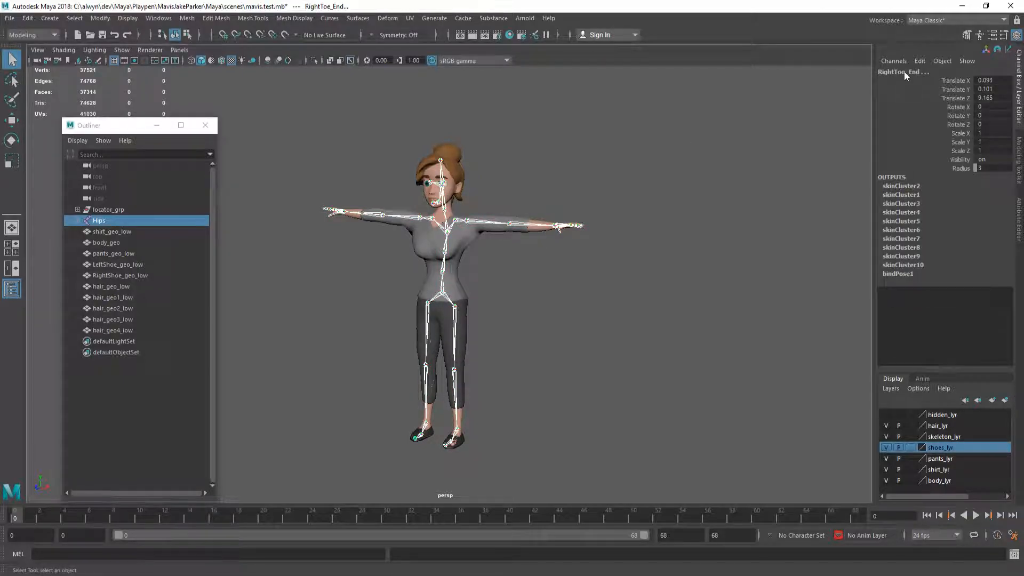
left_click_drag(991, 108, 990, 123)
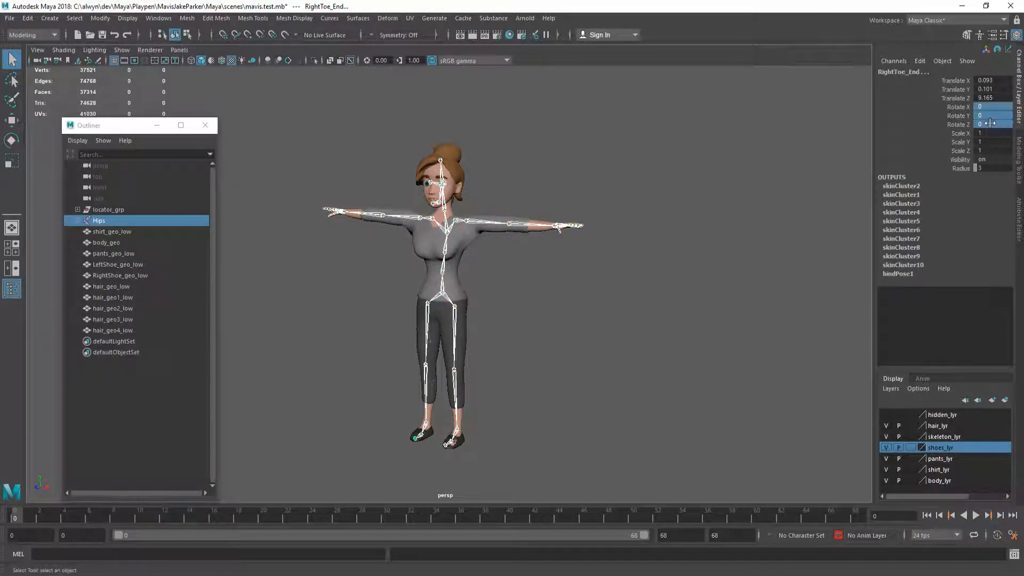
type("0")
key("Return")
key("ctrl+s")
left_click_drag(427, 275, 515, 299, "alt")
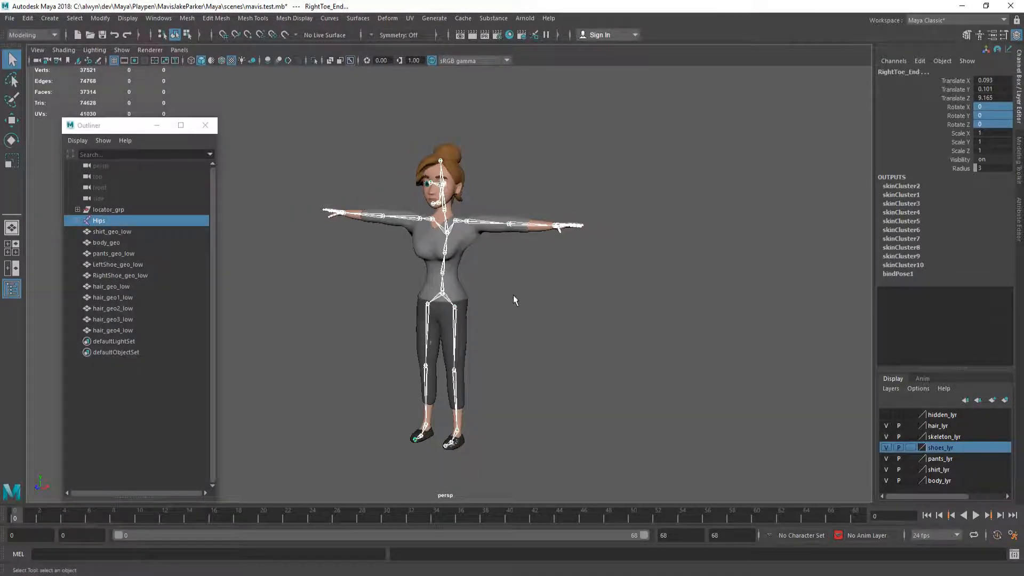
left_click(514, 299)
Generate LOD meshes for shirt_geo_low through hair_geo4_low with five levels at 30, 50, 75, 90 and 99 percent
left_click(134, 229)
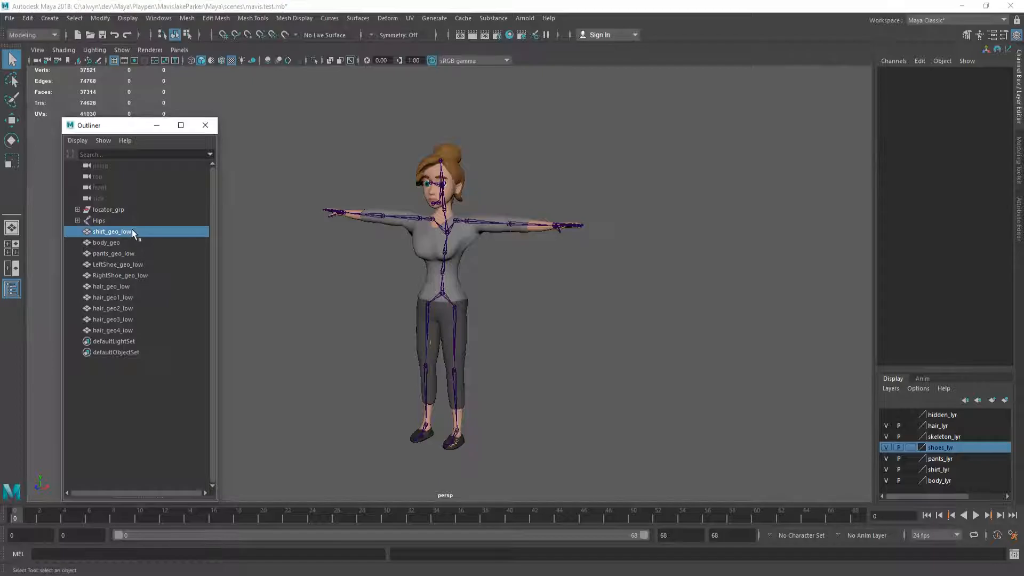
left_click(135, 331, "shift")
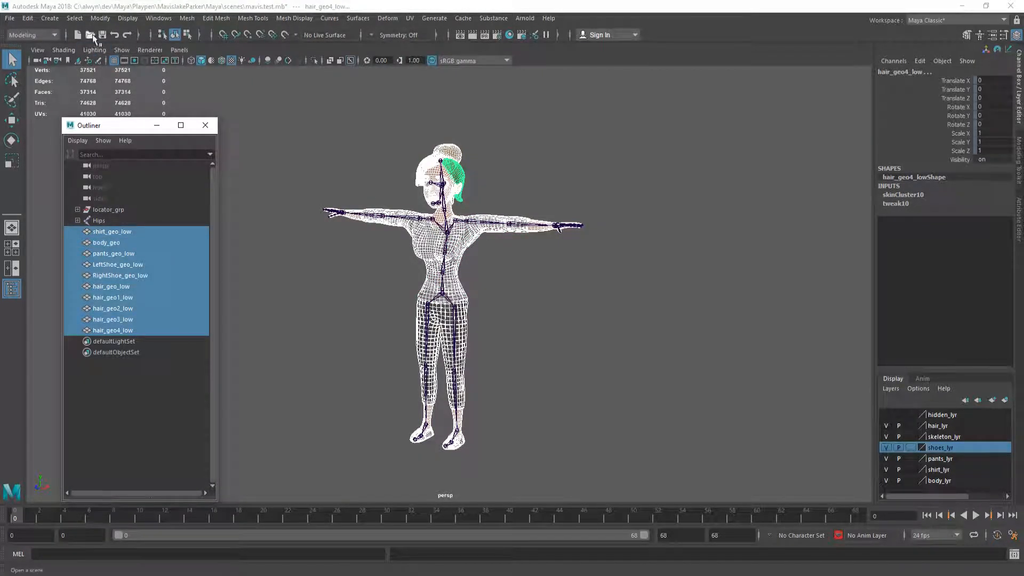
left_click(27, 18)
mouse_move(197, 251)
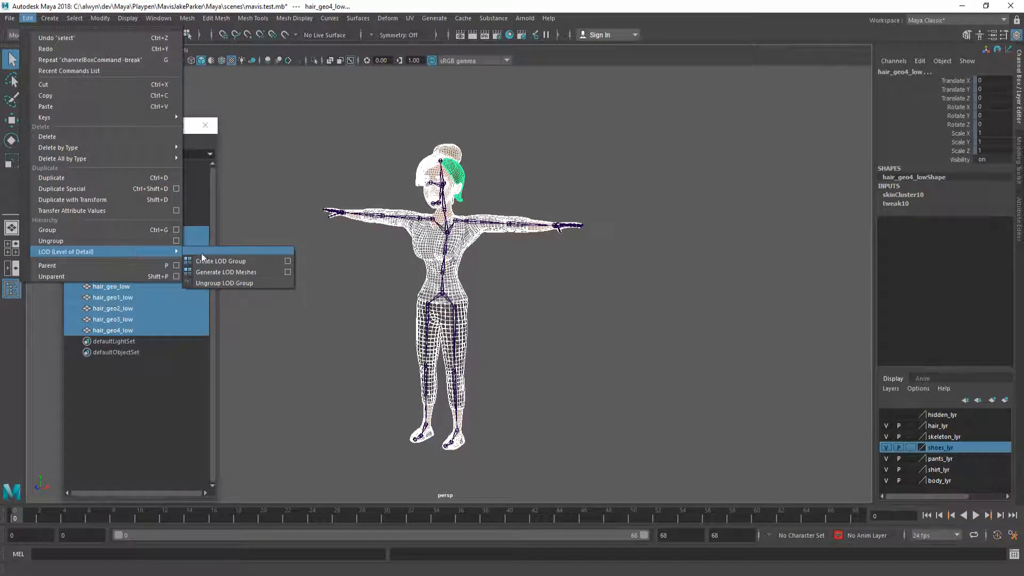
left_click(289, 272)
scroll(233, 277, "down", 3)
left_click(193, 352)
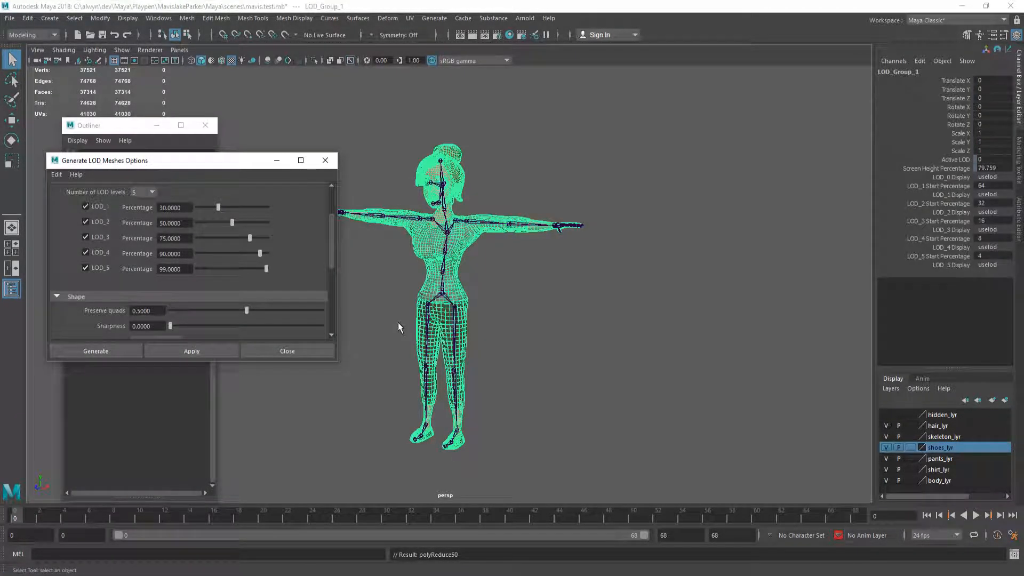
left_click(285, 352)
Select the Hips joint and LOD_Group_1 together and start exporting the selection
left_click_drag(365, 352, 345, 349, "alt")
left_click(525, 322)
left_click_drag(465, 332, 443, 335, "alt")
middle_click_drag(443, 335, 390, 340, "alt")
left_click_drag(390, 340, 400, 344, "alt")
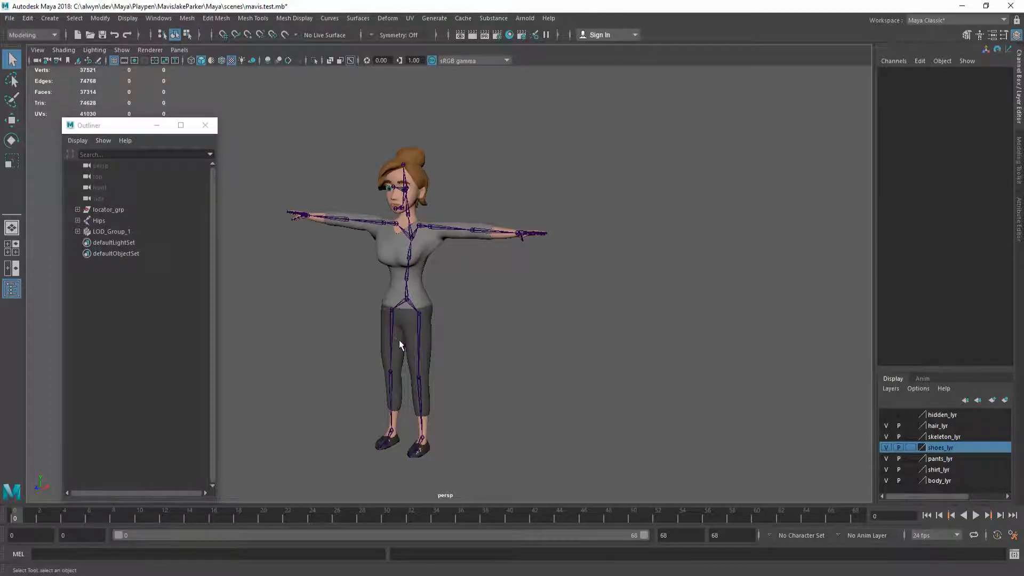
left_click(115, 230)
left_click(101, 222, "ctrl")
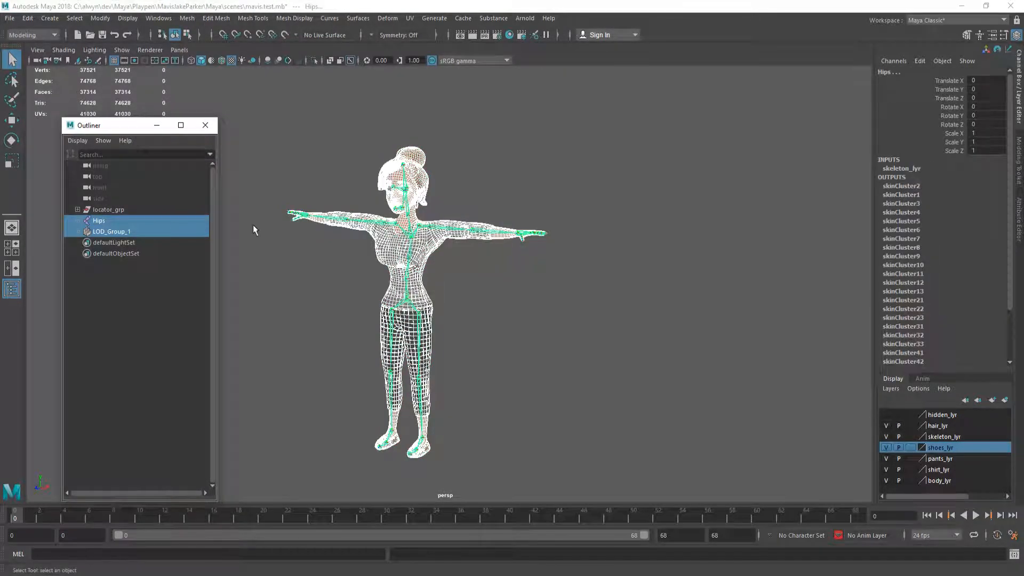
left_click(9, 18)
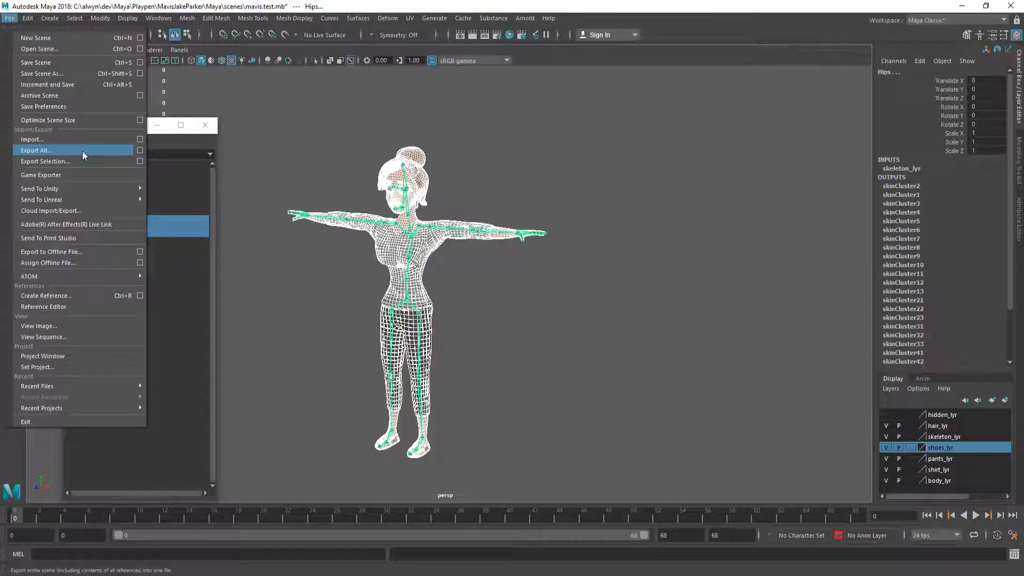
left_click(79, 160)
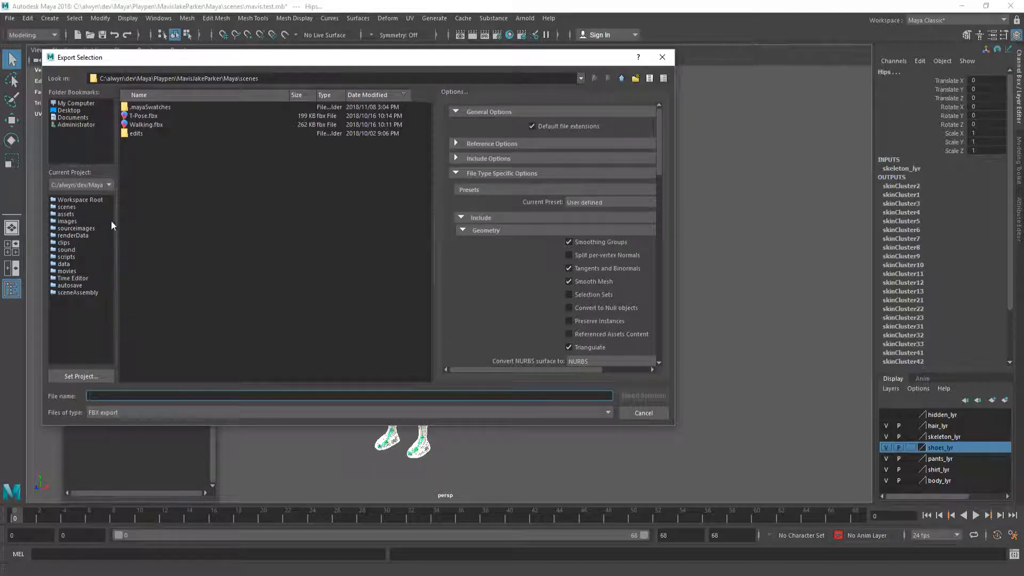
Export the selection as FBX over mavis_low.fbx in the assets folder, with Animation turned off
left_click(65, 216)
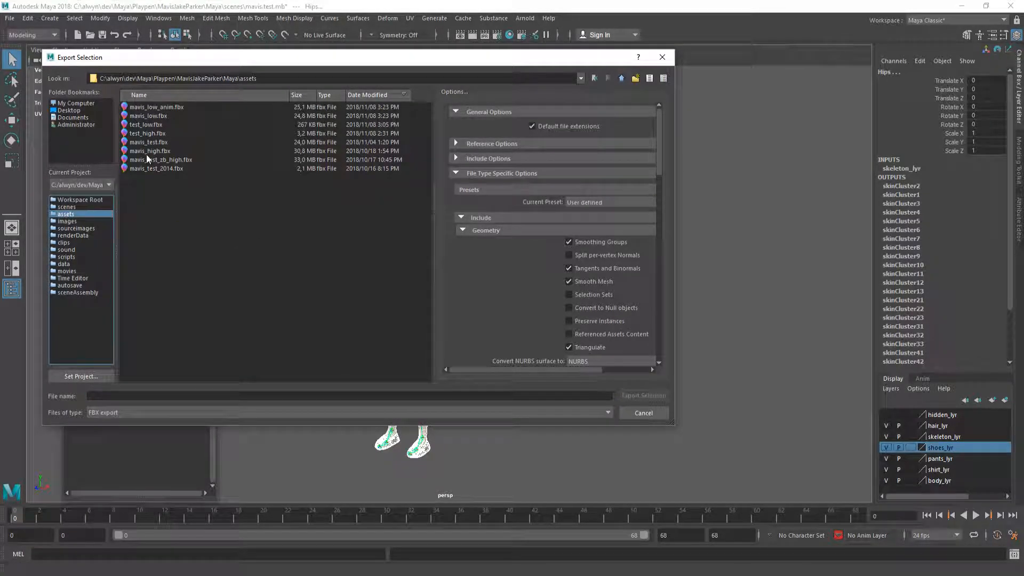
left_click(150, 116)
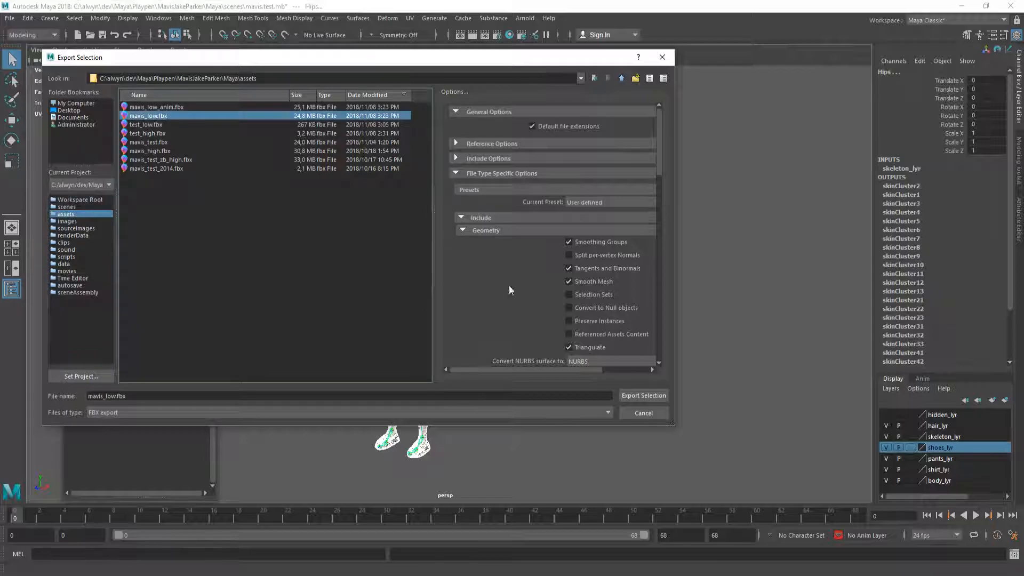
scroll(530, 273, "down", 3)
scroll(530, 267, "down", 3)
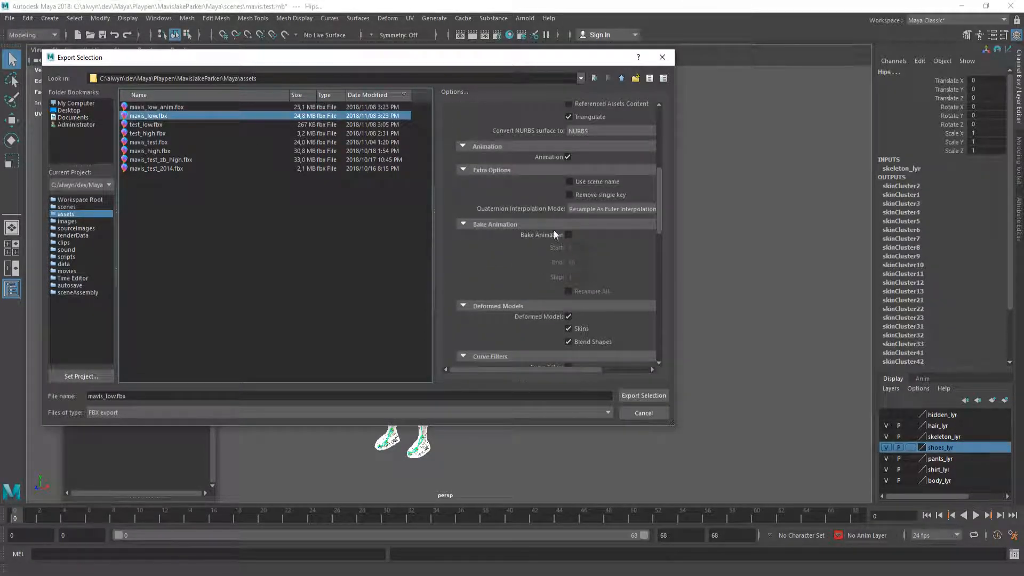
left_click(568, 236)
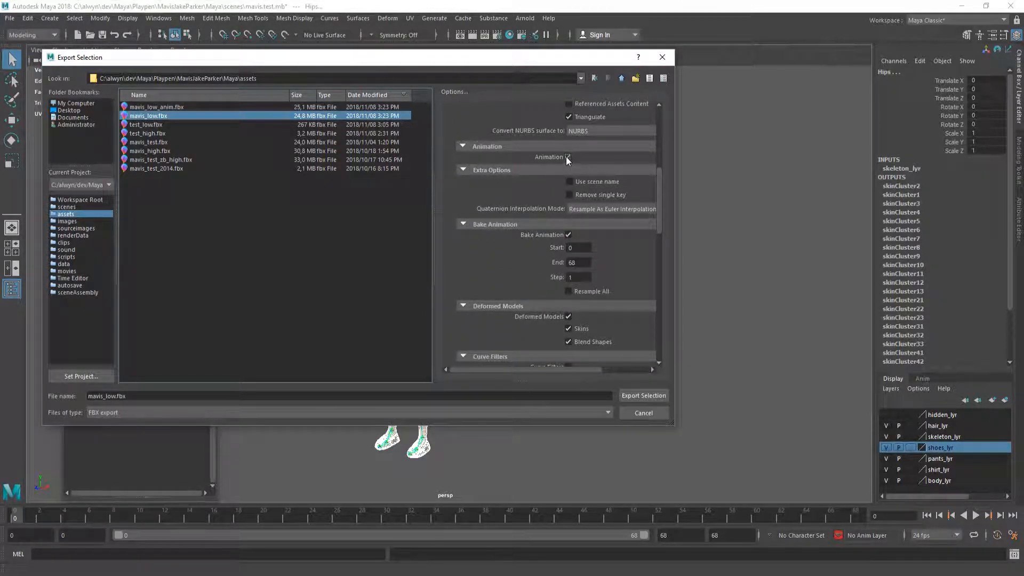
left_click(568, 157)
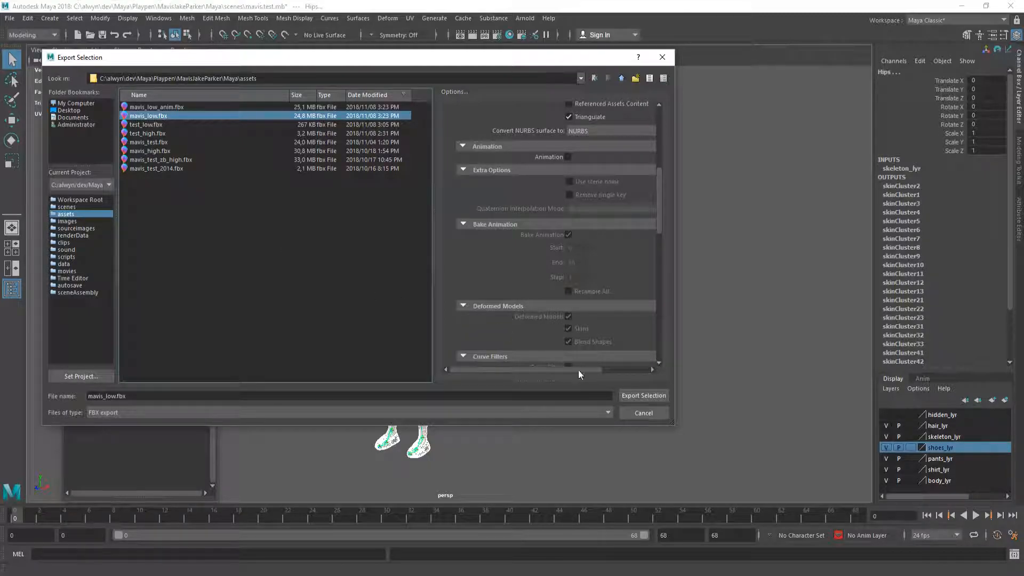
left_click(645, 396)
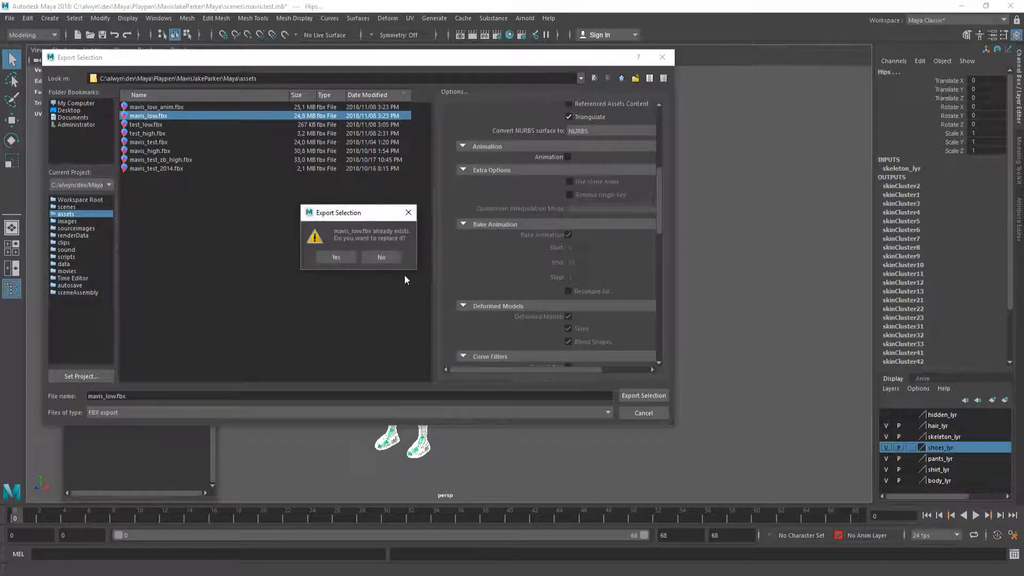
left_click(336, 257)
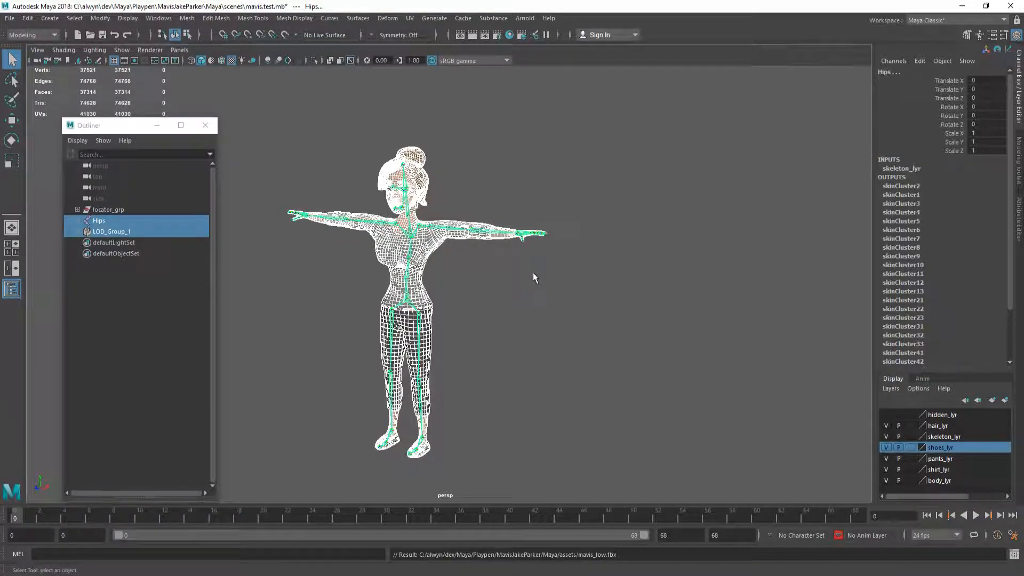
Switch to Unreal Engine and import mavis_low.fbx into the mavistest folder as a skeletal mesh with its mesh LODs
key("alt+Tab")
key("alt+Tab")
key("alt+Tab")
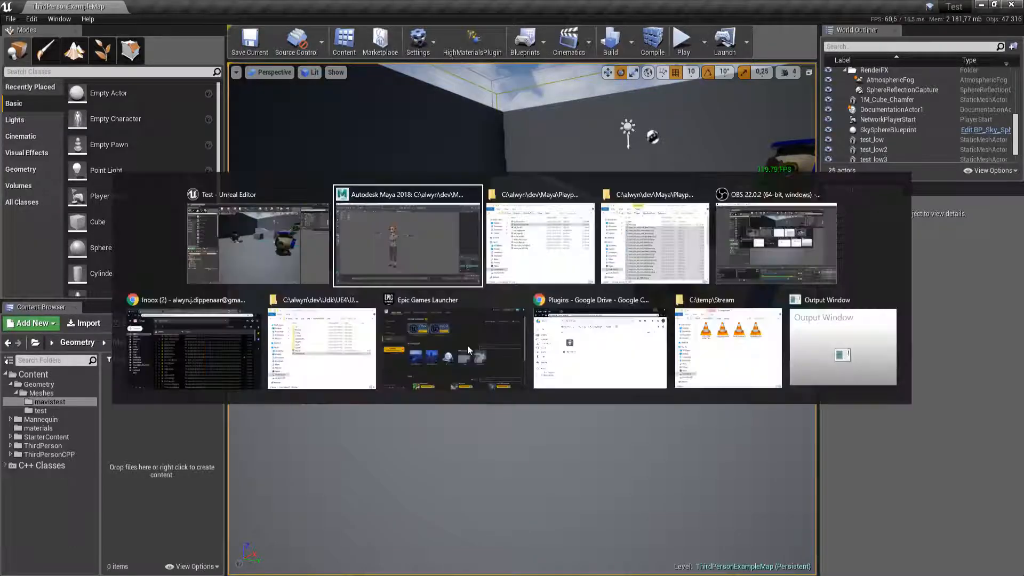
key("alt+Tab")
left_click_drag(643, 290, 152, 380)
key("alt+Tab")
left_click_drag(535, 91, 529, 85)
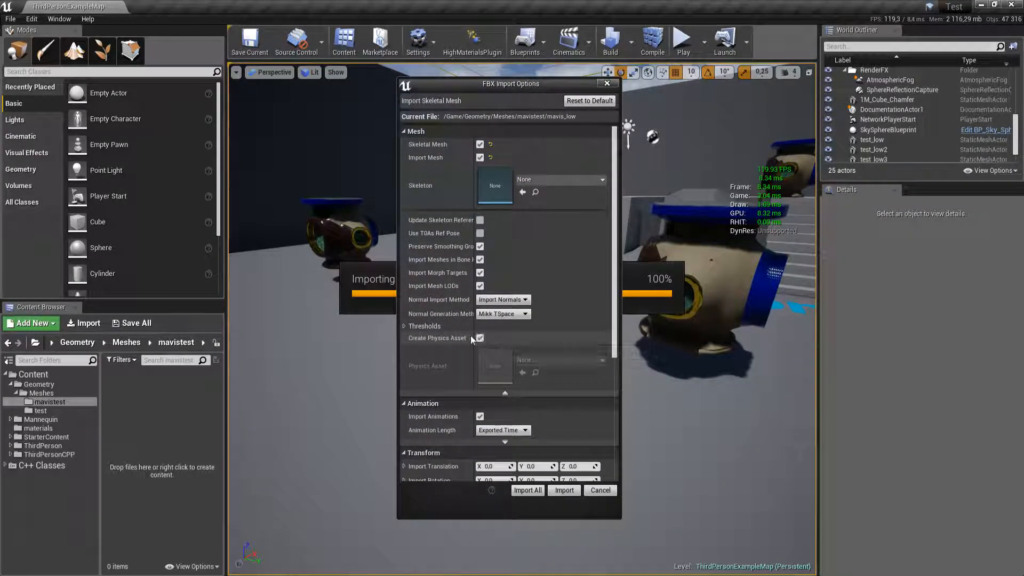
scroll(467, 386, "down", 5)
scroll(453, 402, "up", 5)
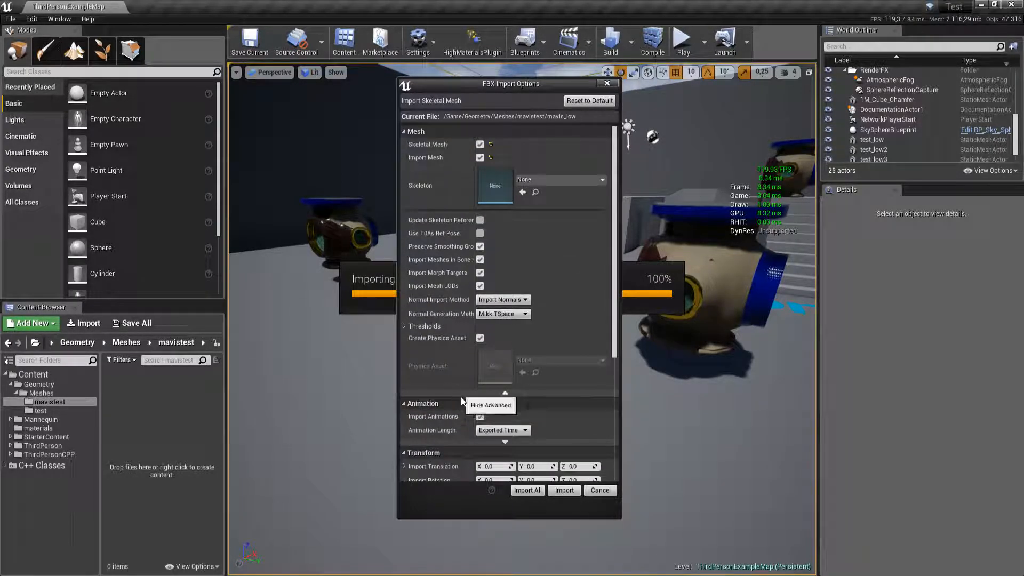
left_click(525, 491)
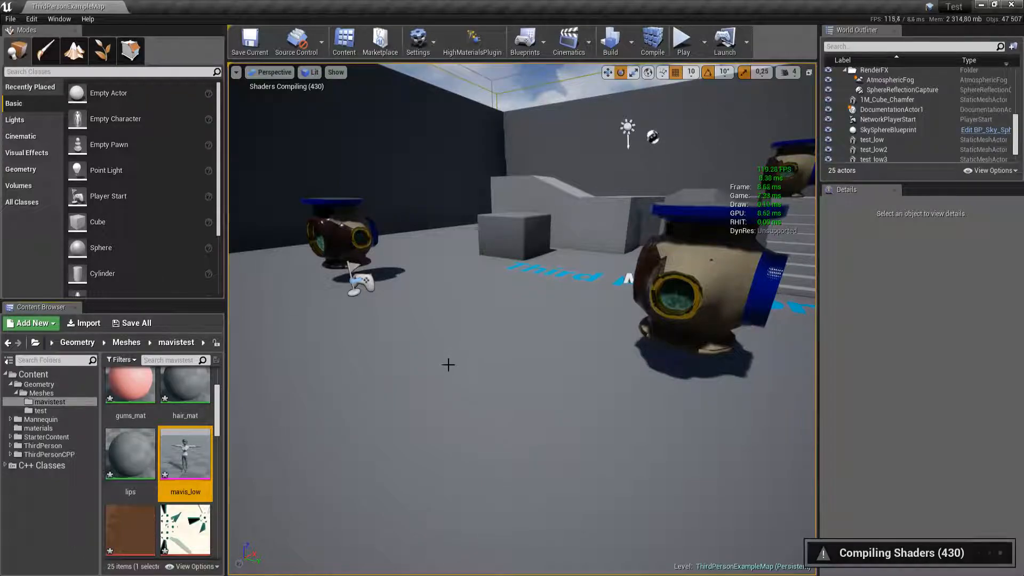
Import the selected mavis_low PNG textures from the Substance folder into mavistest and save all assets
key("alt+Tab")
key("alt+Tab")
key("alt+Tab")
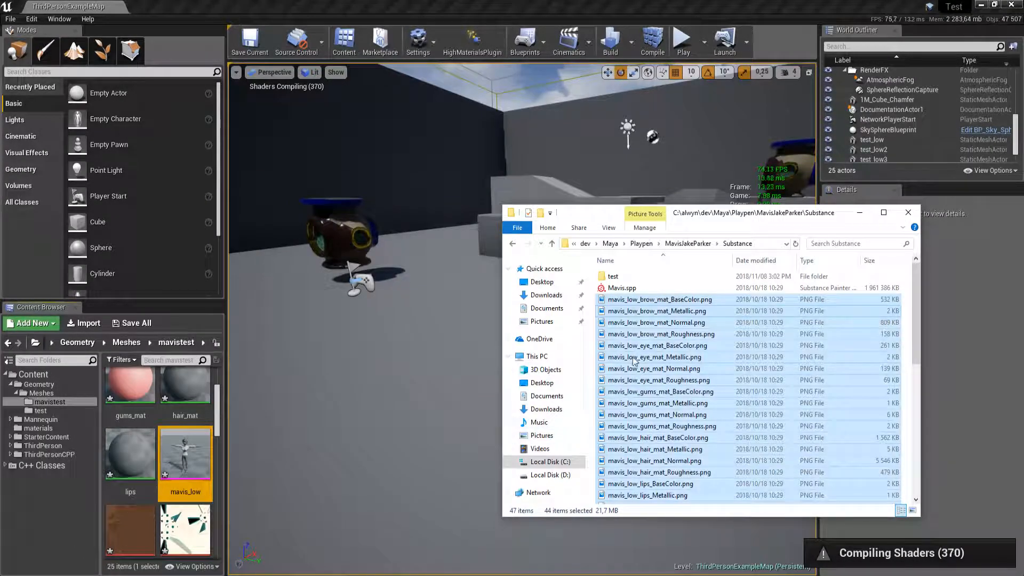
left_click_drag(640, 337, 160, 411)
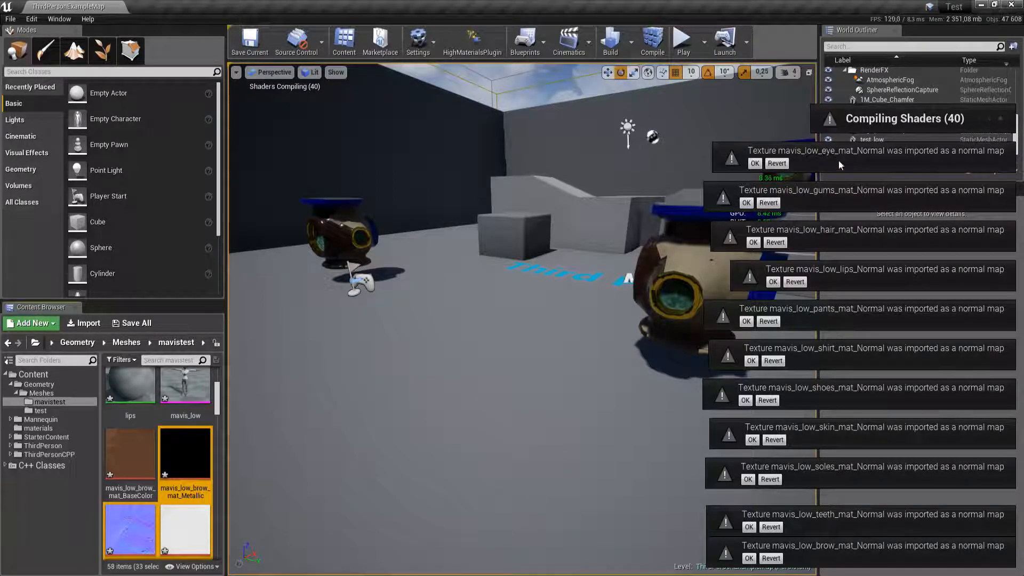
right_click_drag(521, 332, 480, 344)
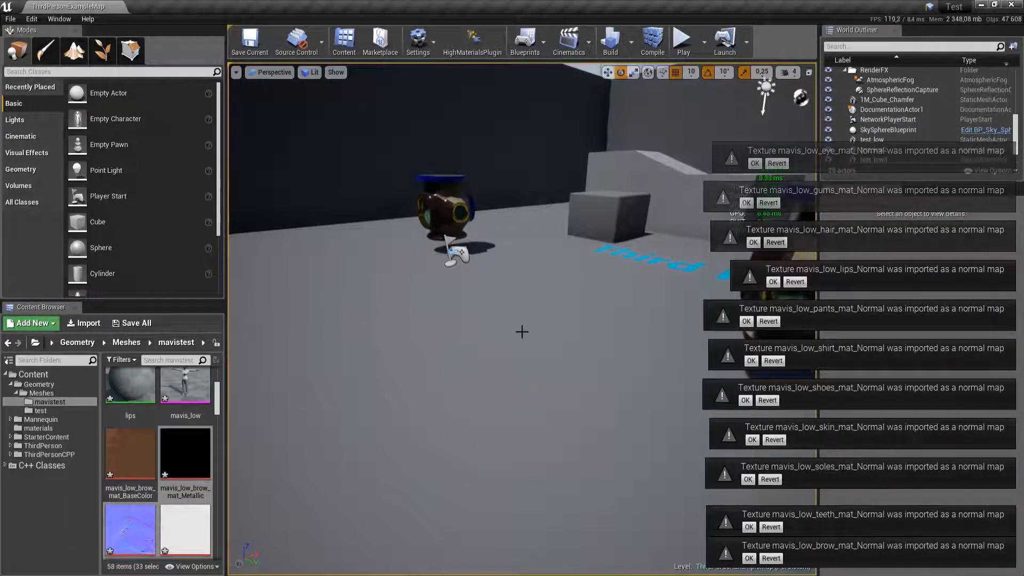
key("ctrl+shift+s")
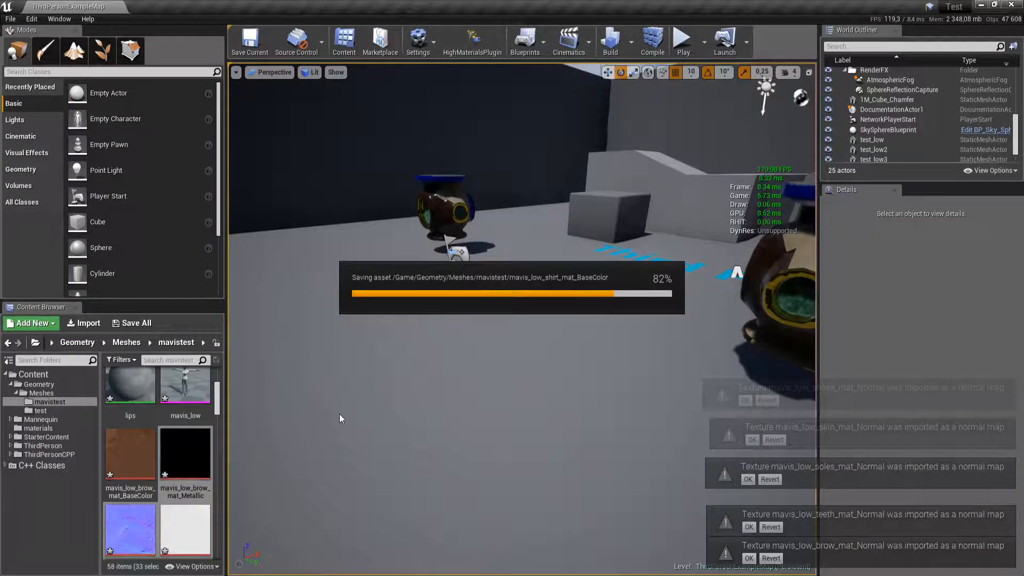
Place two copies of the mavis_low skeletal mesh on the level floor near the pots
left_click_drag(186, 380, 352, 391)
right_click_drag(352, 391, 398, 384)
key("s")
left_click_drag(186, 383, 610, 469)
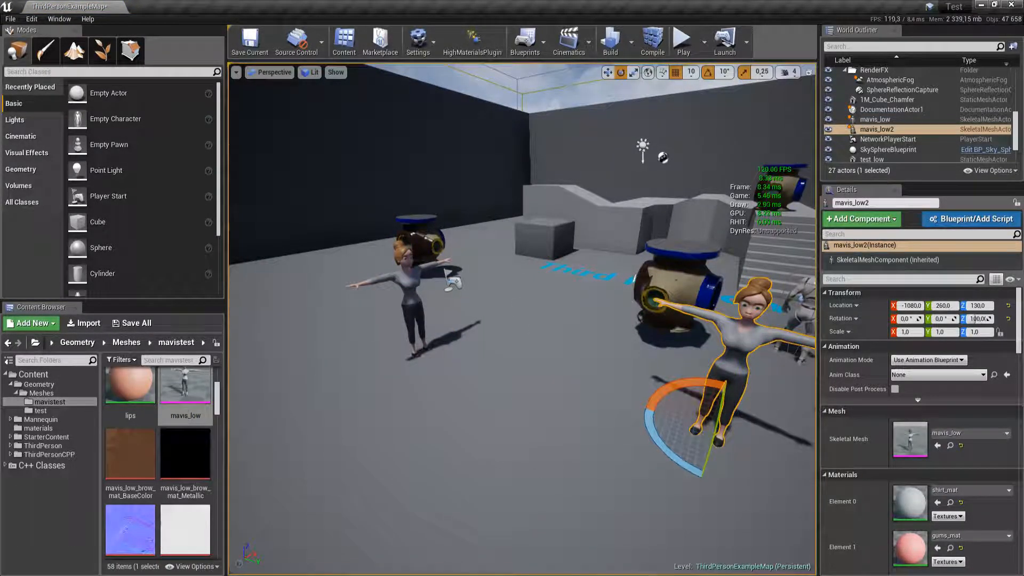
Run the HighMaterialsPlugin on the mavis_low skeletal mesh and save everything
left_click(186, 393)
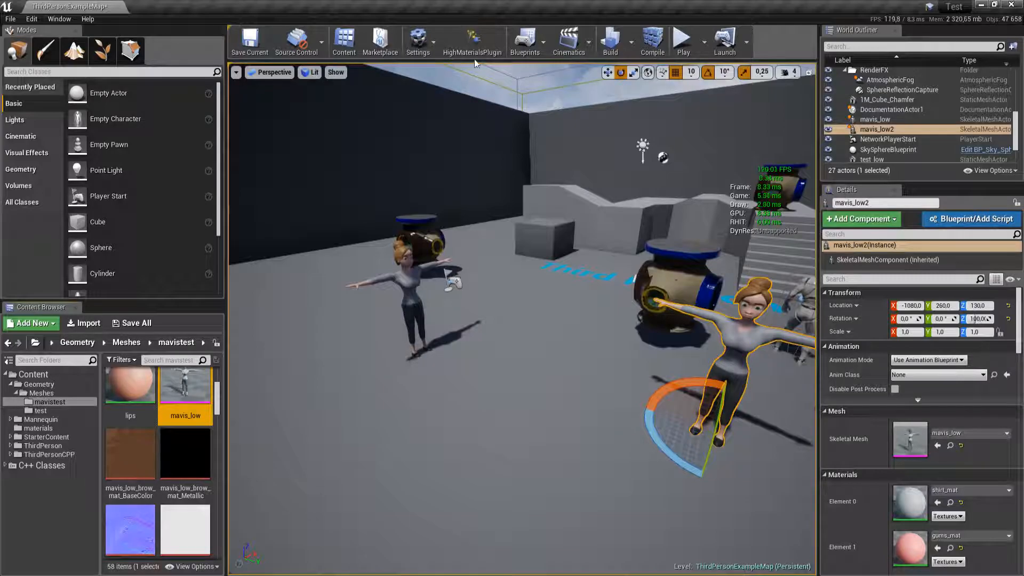
left_click(472, 40)
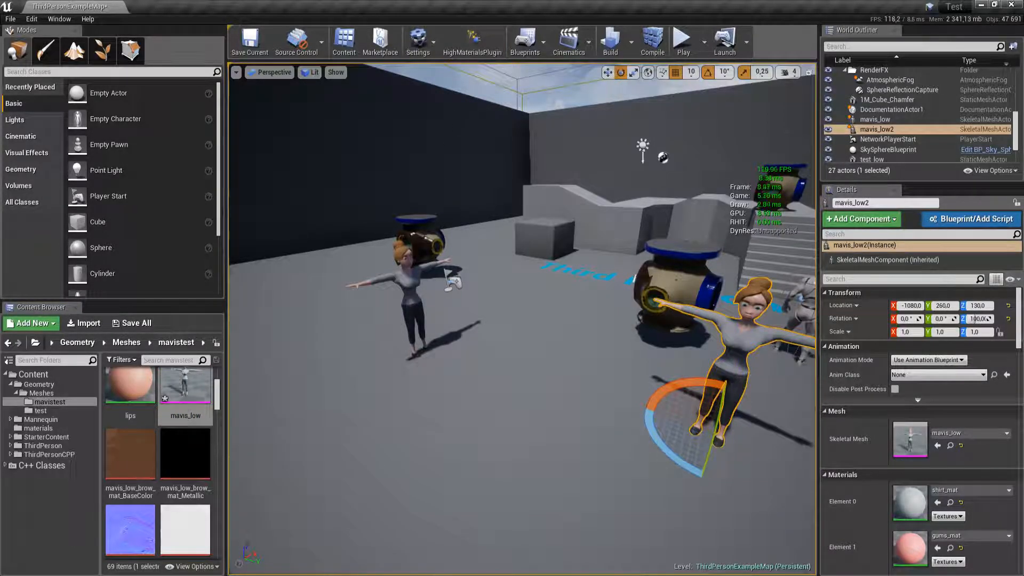
key("ctrl+shift+s")
Examine a placed mavis_low character up close and from afar to check its materials and LOD switching
right_click_drag(362, 338, 244, 278)
key("w")
key("e")
left_click(364, 337)
key("s")
key("w")
key("s")
key("w")
key("s")
key("w")
key("s")
key("w")
key("s")
key("w")
key("w")
key("s")
key("w")
key("s")
key("w")
key("s")
right_click_drag(436, 313, 437, 313)
key("w")
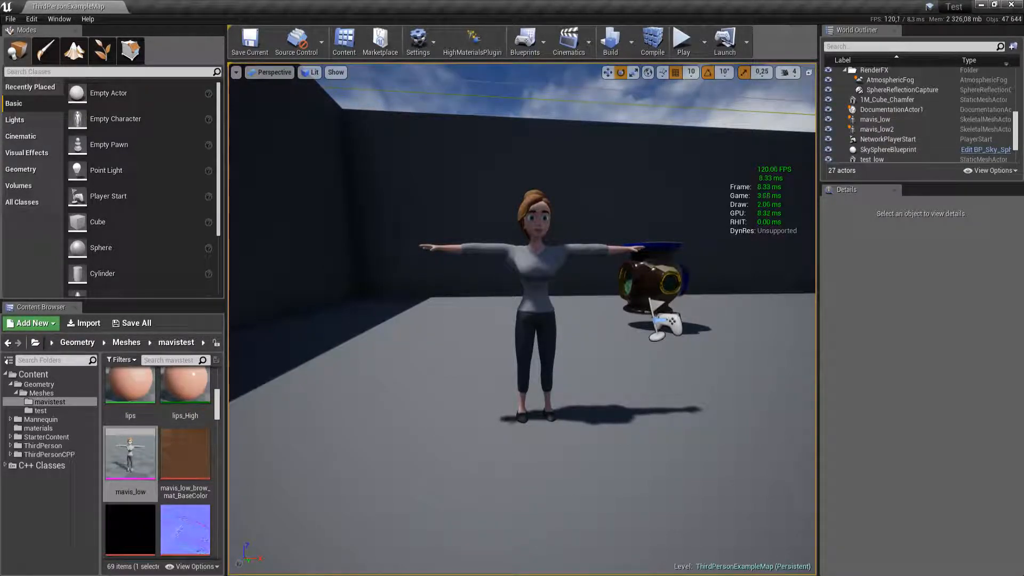
Switch to Maya and examine how the levels in LOD_Group_1 change with viewing distance
mouse_move(656, 575)
left_click(707, 545)
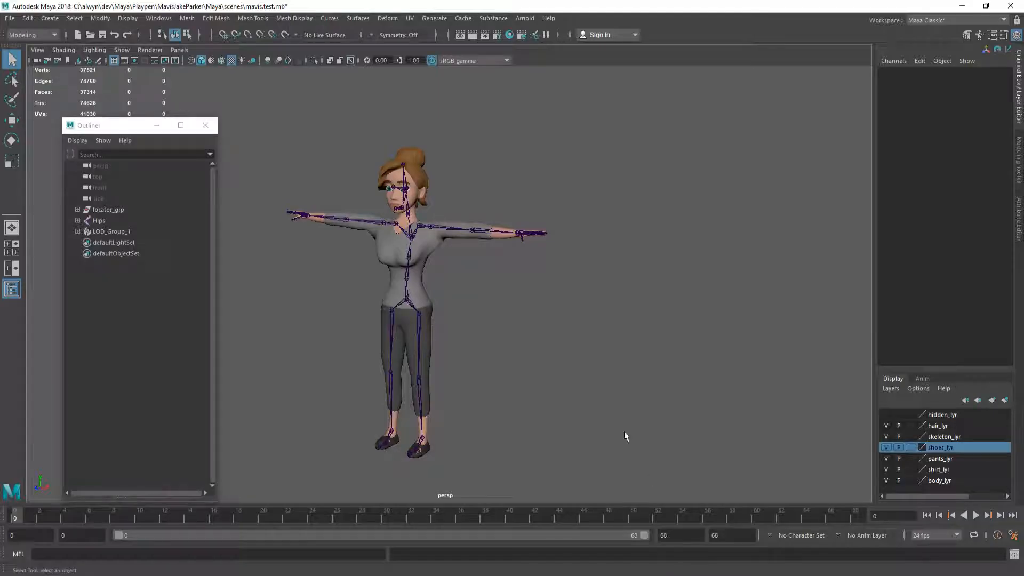
left_click(406, 294)
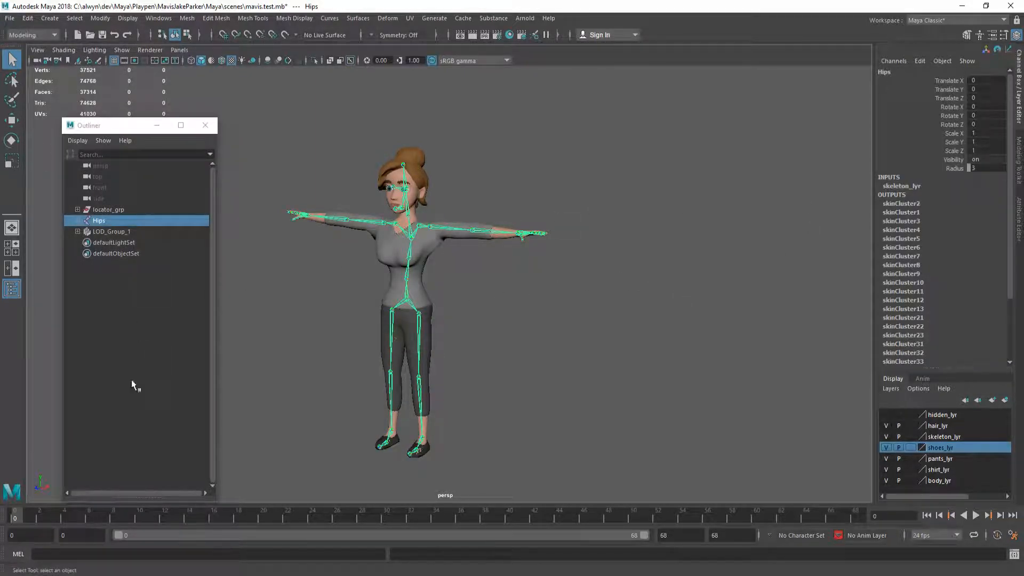
scroll(475, 323, "down", 8)
scroll(507, 337, "up", 5)
scroll(502, 331, "up", 5)
left_click(282, 262)
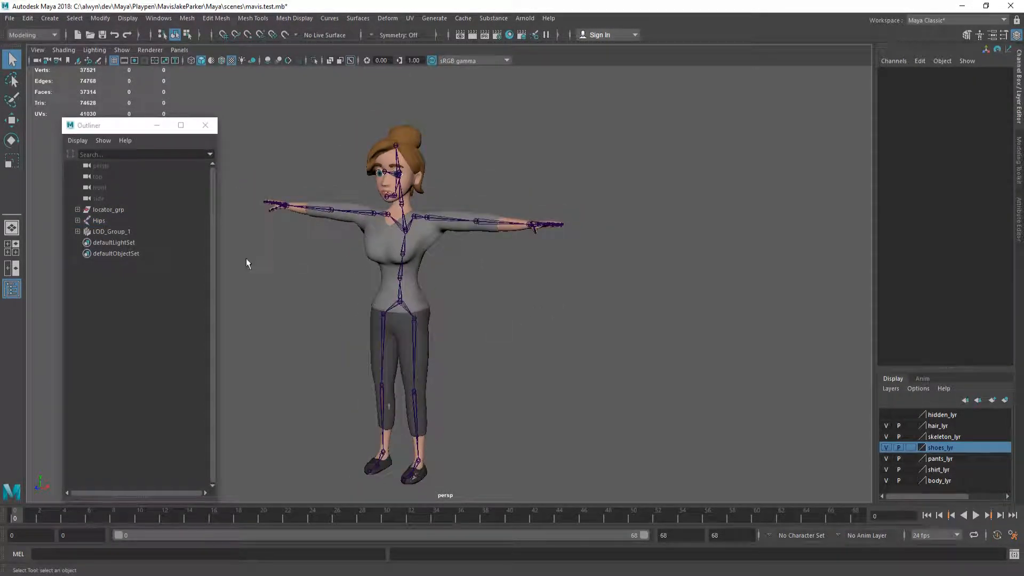
left_click(77, 231)
scroll(503, 319, "down", 3)
scroll(503, 319, "down", 3)
scroll(504, 319, "up", 8)
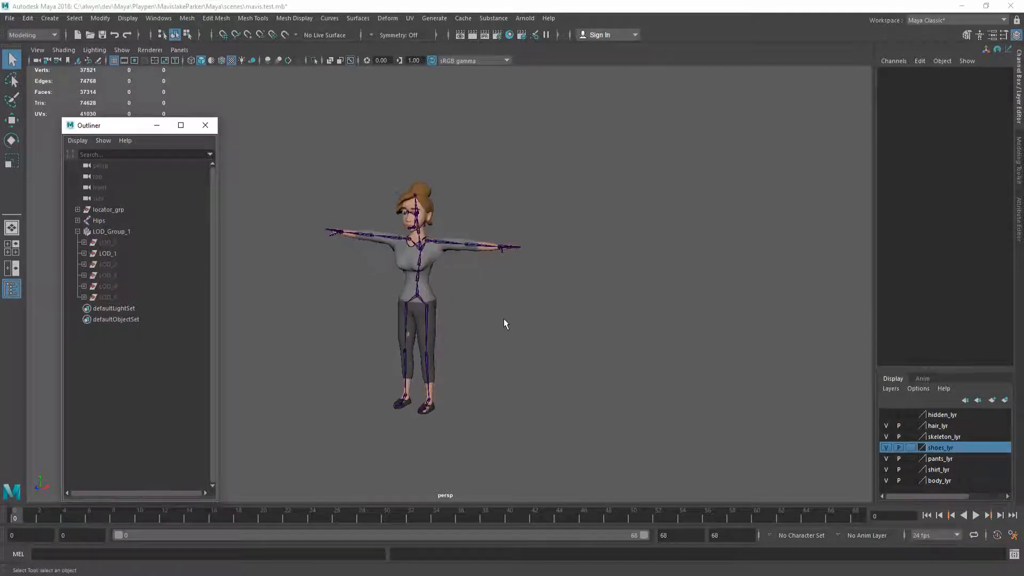
scroll(504, 318, "up", 4)
scroll(504, 319, "down", 4)
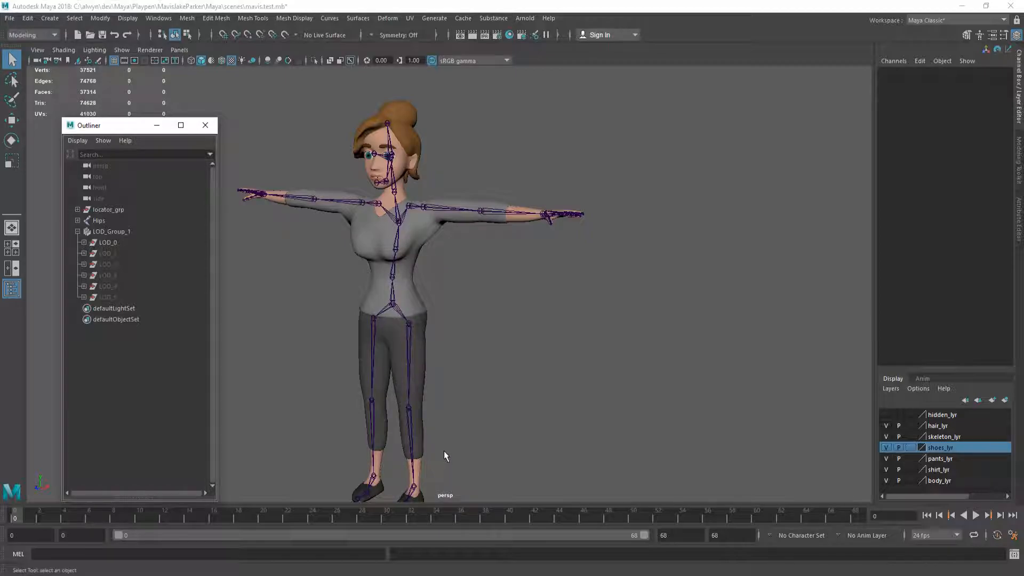
scroll(404, 319, "down", 2)
scroll(405, 319, "down", 2)
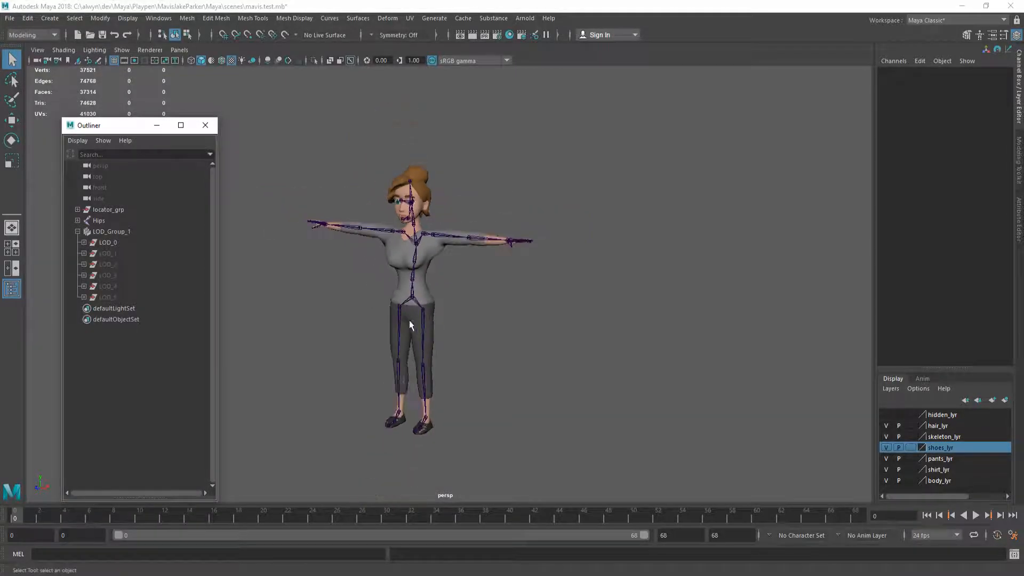
Check the translate and rotate values of the LeftArm and Hips joints
left_click(443, 238)
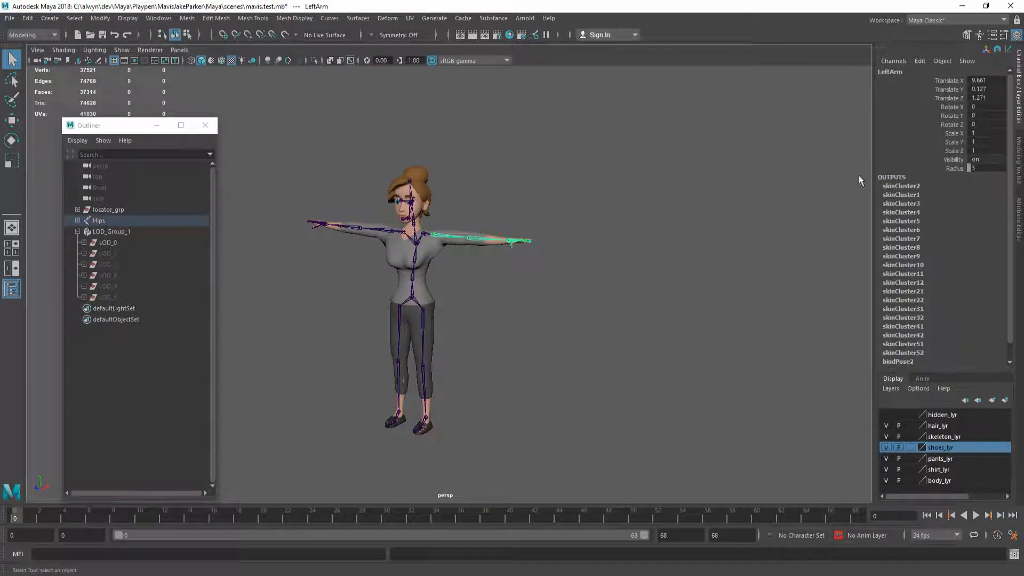
left_click(415, 300)
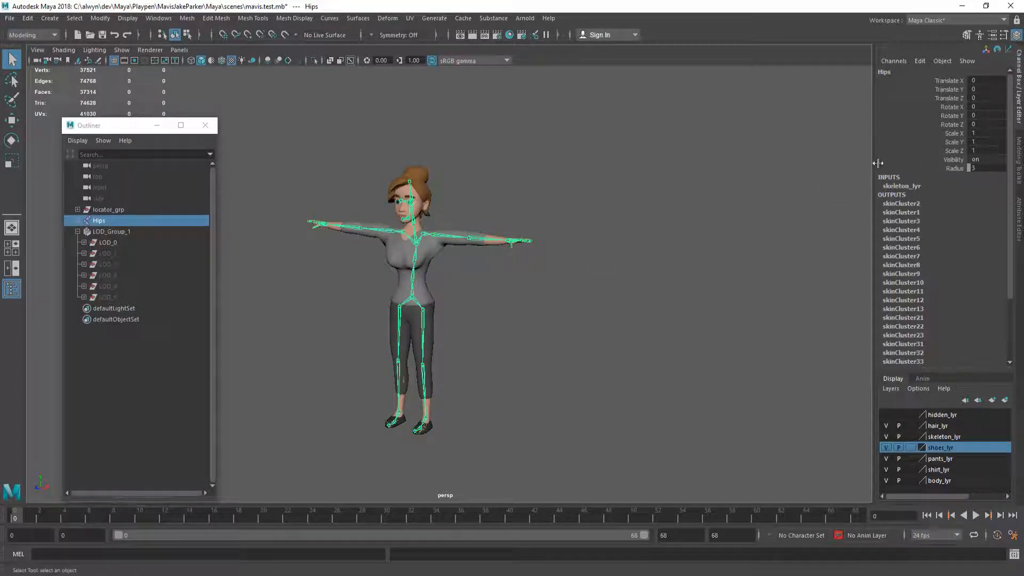
left_click(433, 238)
Switch to Unreal Engine, delete both placed mavis_low characters from the level and save it
key("alt+Tab")
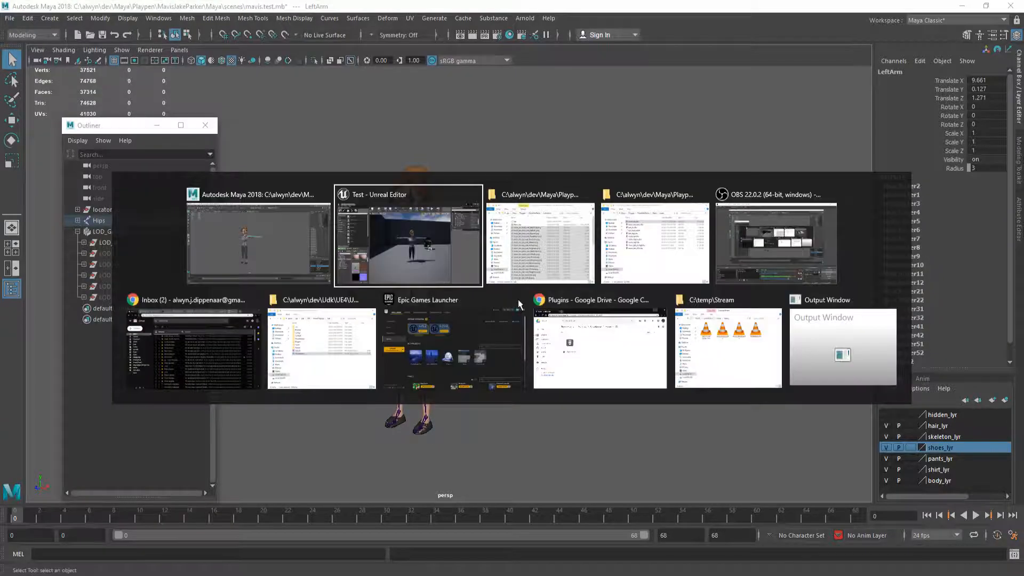
right_click_drag(397, 349, 343, 353)
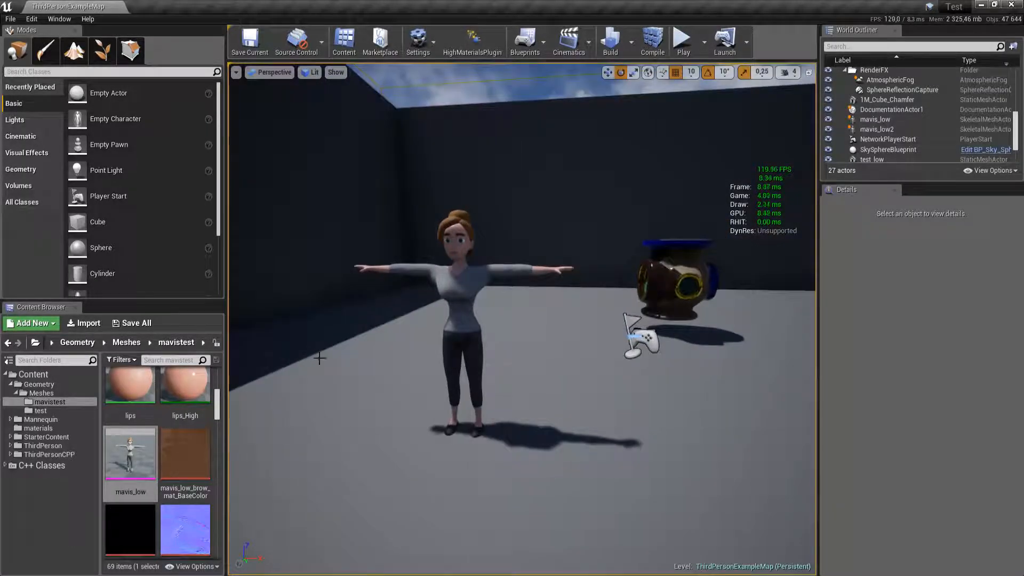
left_click(193, 437)
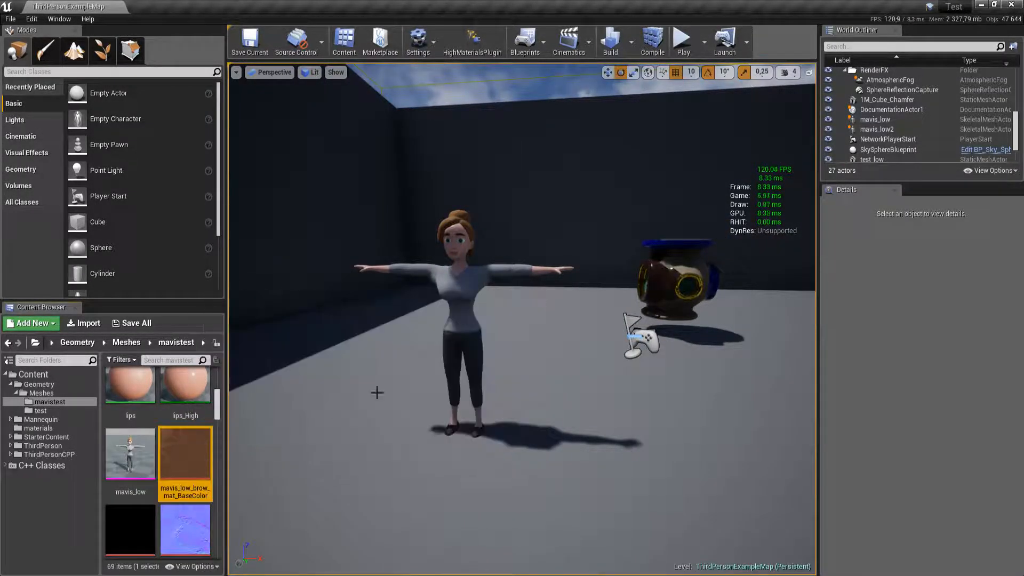
left_click(479, 282)
key("Delete")
right_click_drag(479, 282, 538, 296)
right_click_drag(553, 257, 728, 257)
left_click(553, 257)
key("Delete")
right_click_drag(555, 281, 549, 285)
key("ctrl+s")
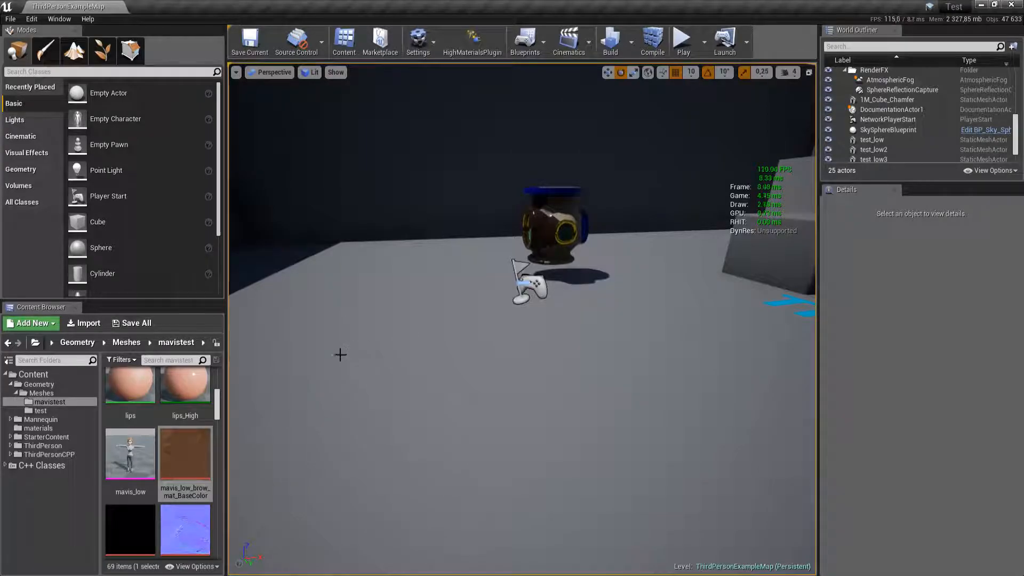
Force delete every asset in the mavistest folder
left_click(171, 391)
key("ctrl+a")
key("Delete")
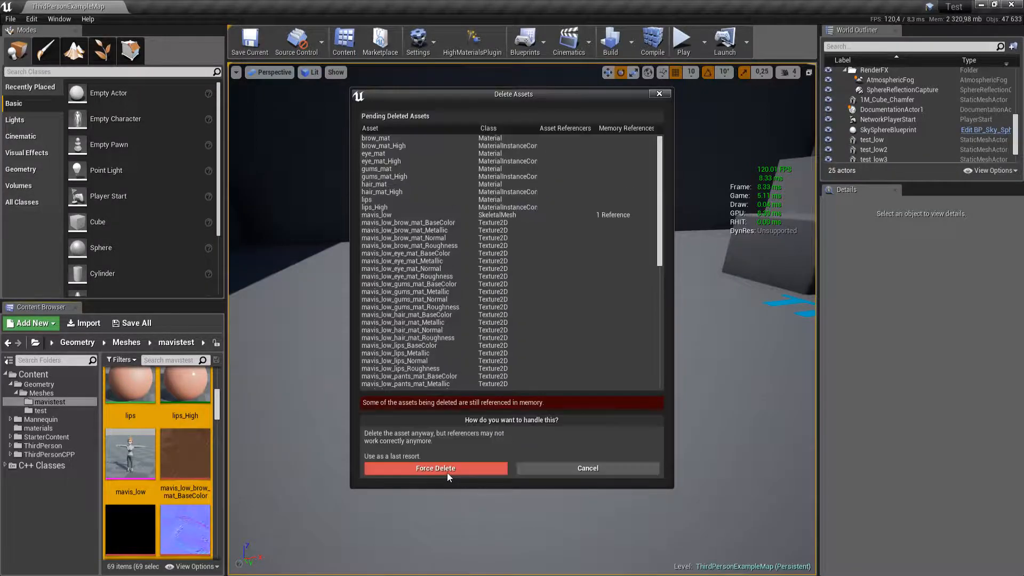
left_click(458, 469)
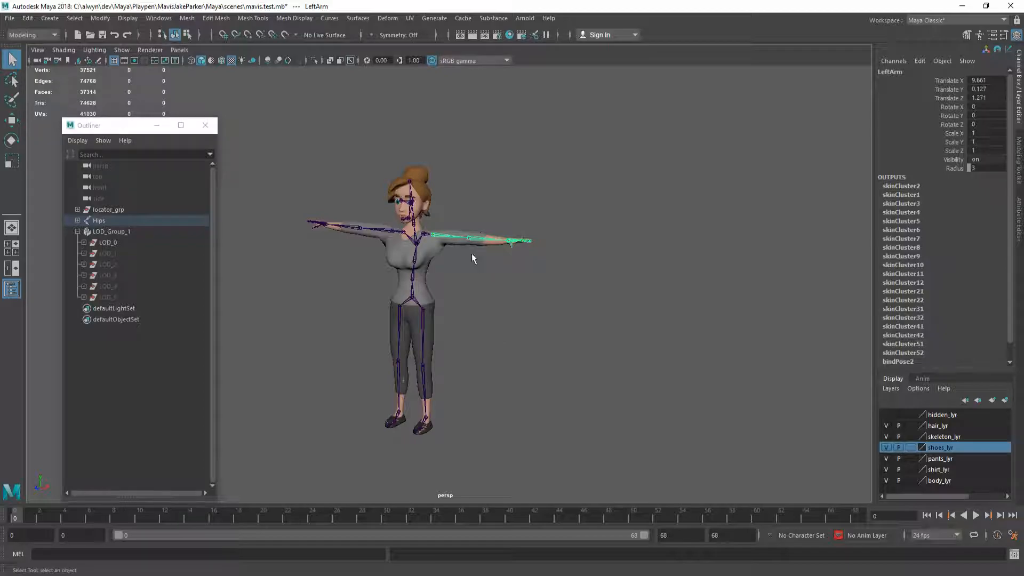
key("alt+Tab")
key("alt+Tab")
key("alt+Tab")
key("alt+Tab")
key("alt+Tab")
key("alt+Tab")
key("alt+Tab")
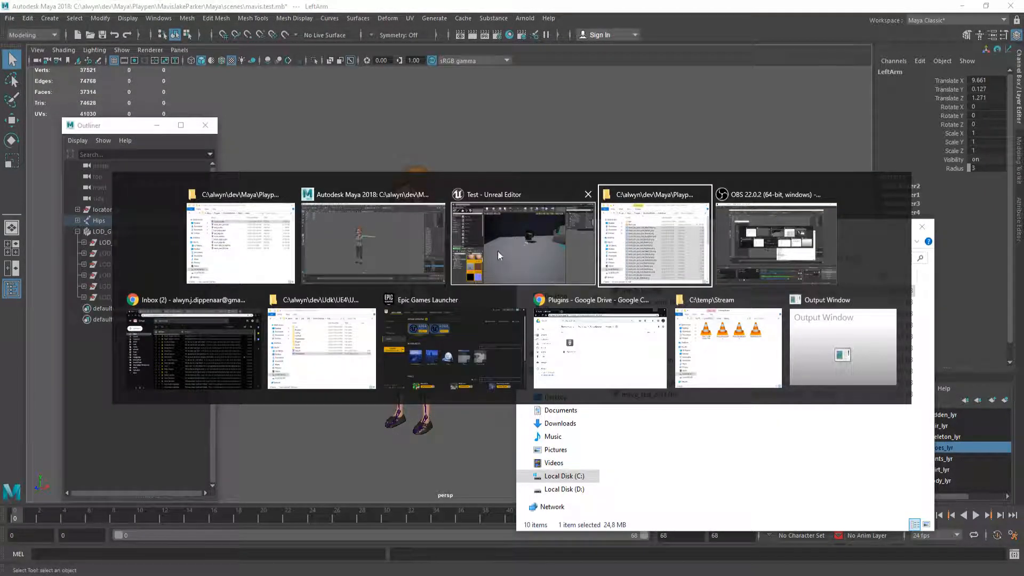
key("alt+Tab")
key("alt+Tab")
key("alt+Tab")
key("alt+Tab")
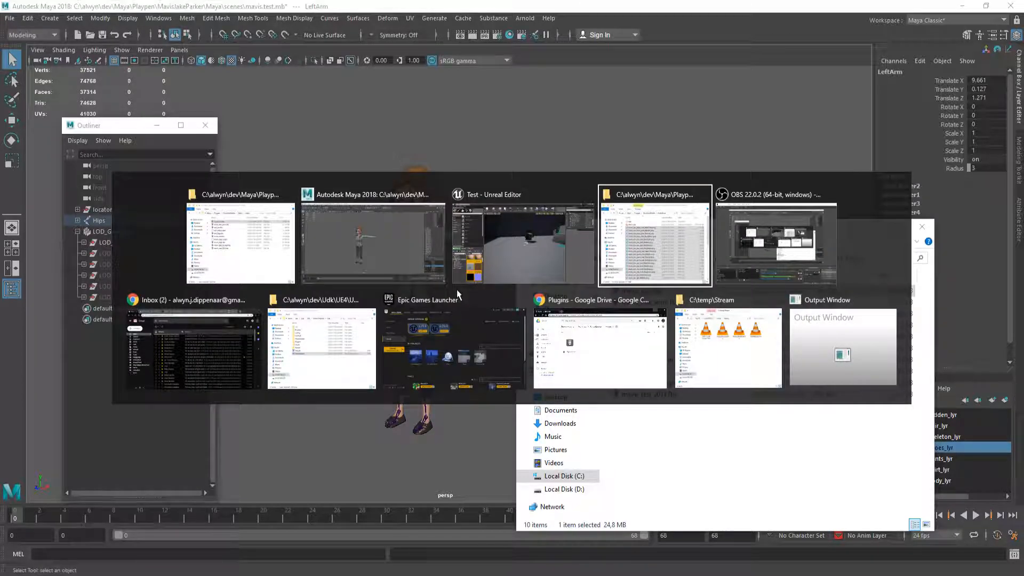
left_click(466, 236)
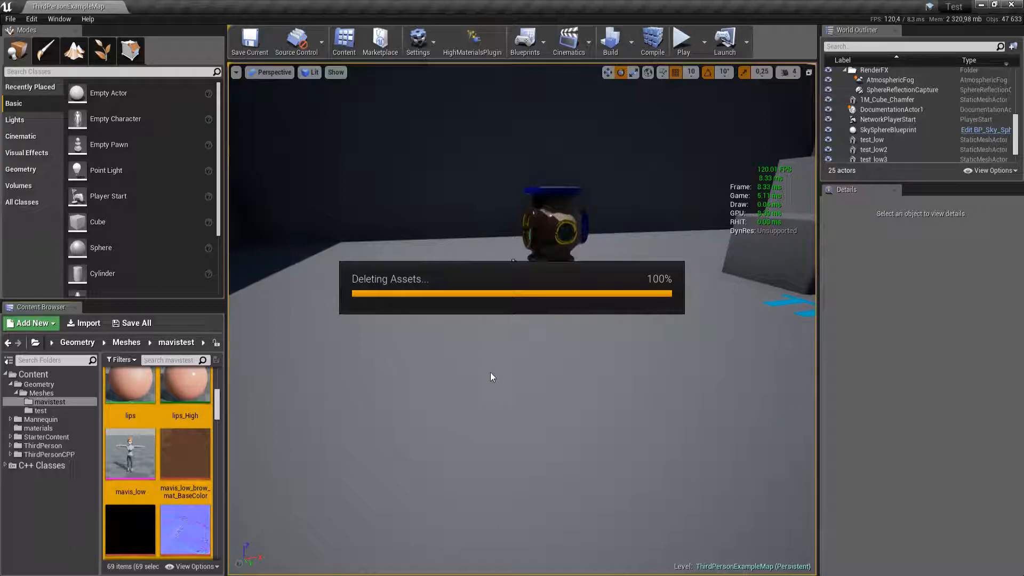
Import the mavis_low FBX from its file folder into mavistest, enabling Update Skeleton Reference Pose and applying the options to all
key("alt+Tab")
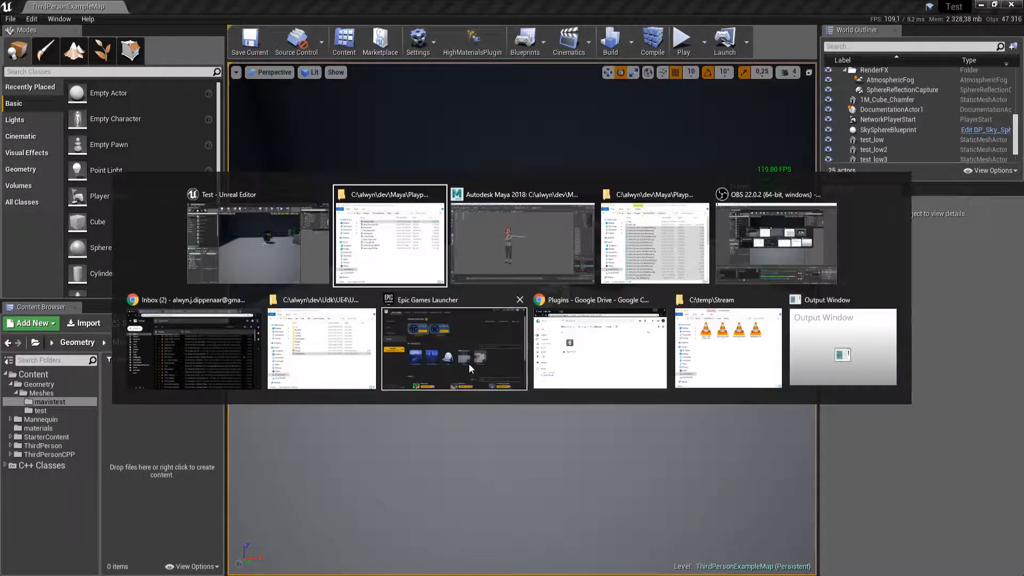
key("alt+Tab")
left_click_drag(644, 292, 148, 400)
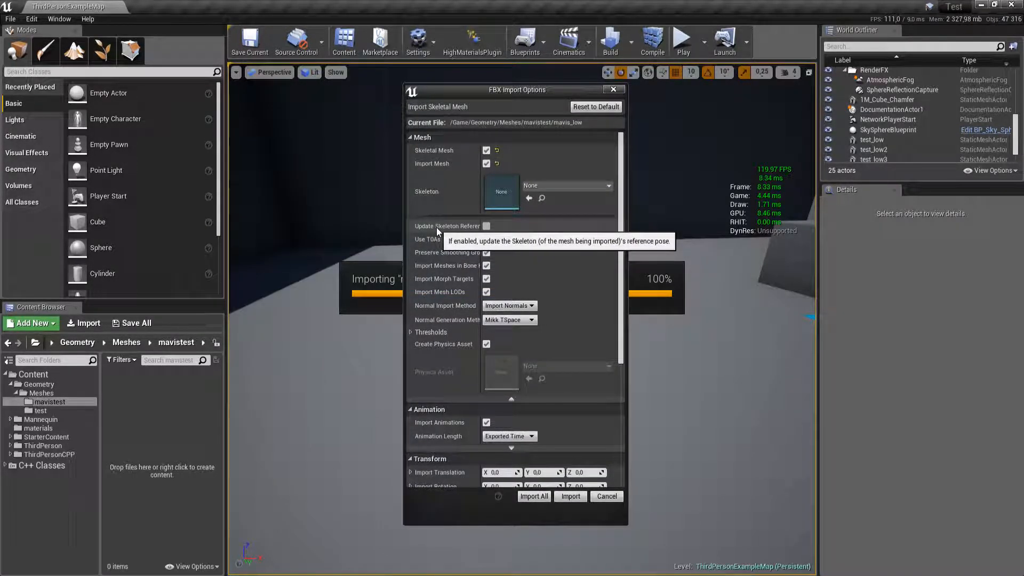
left_click(486, 226)
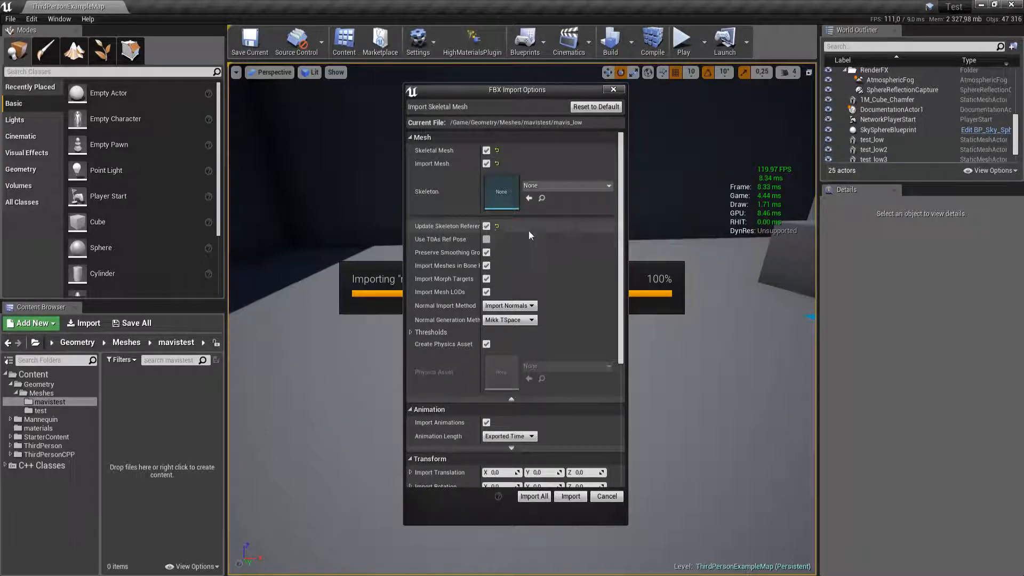
left_click(534, 496)
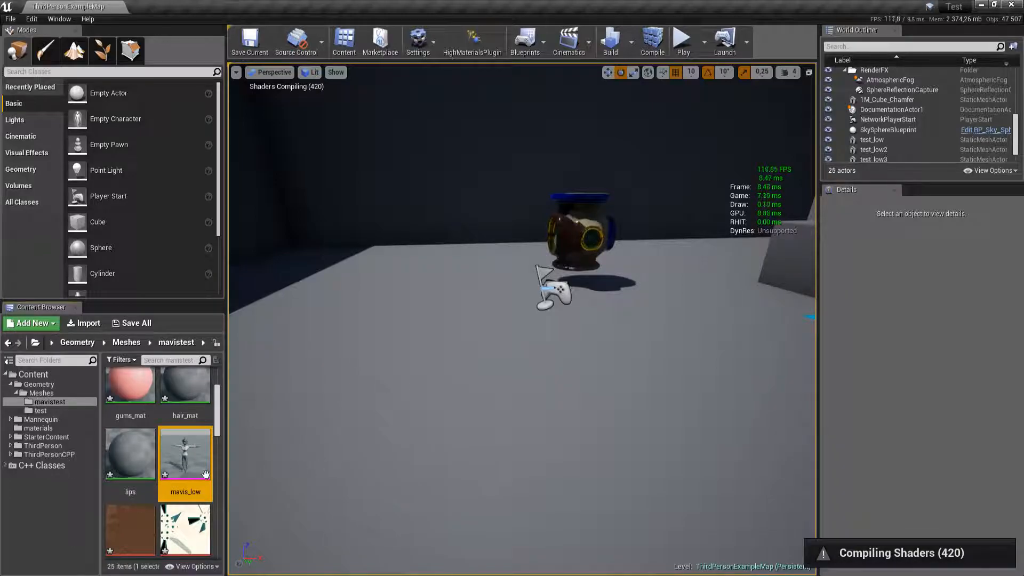
Examine the imported mavis_low skeletal mesh in its editor, checking its pose, materials and LOD switching up close and from afar
double_click(187, 454)
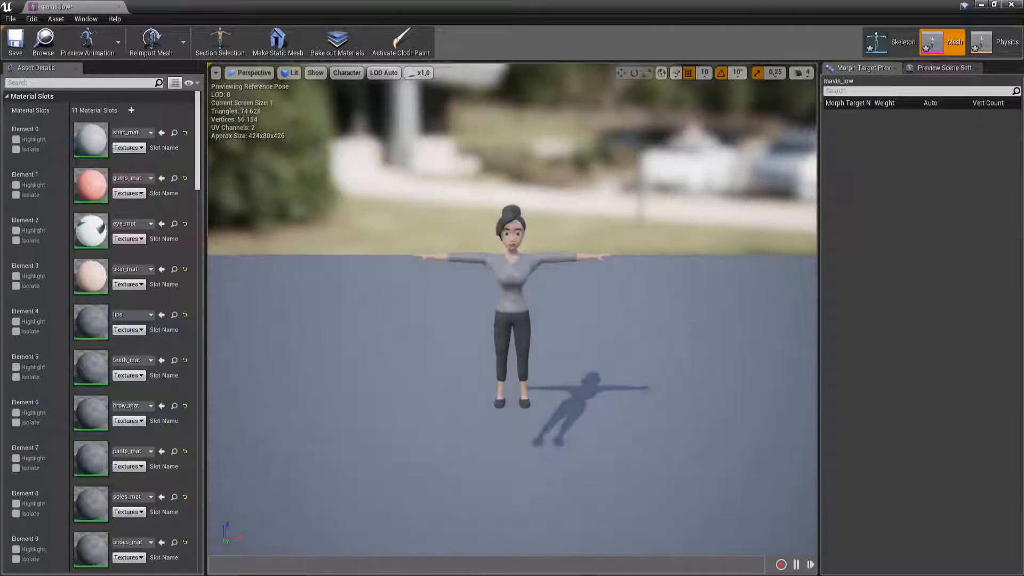
key("s")
right_click_drag(512, 309, 554, 294)
key("w")
key("s")
key("w")
key("s")
key("w")
left_click(1011, 5)
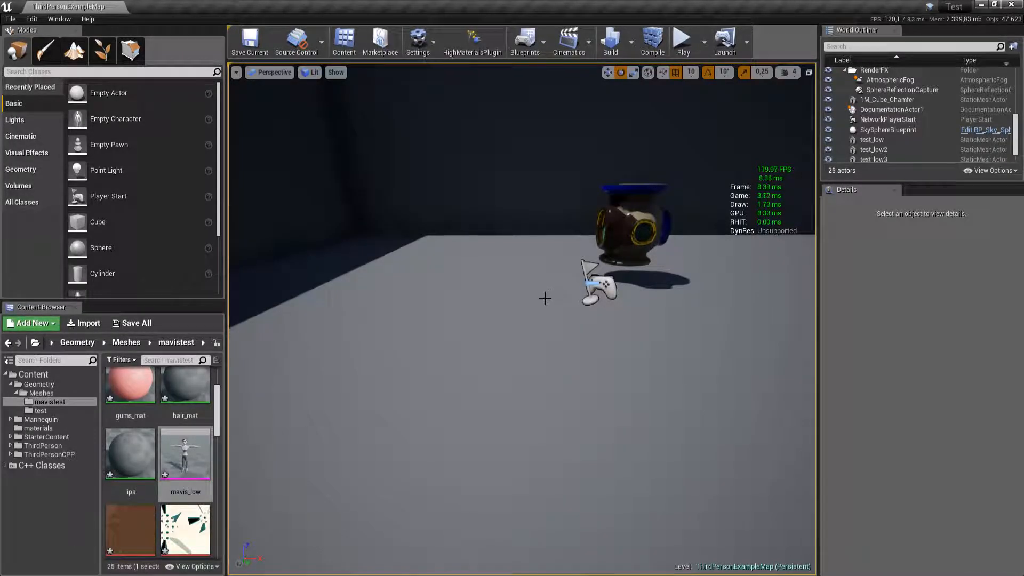
Save all assets and force delete everything just imported into the mavistest folder
key("ctrl+shift+s")
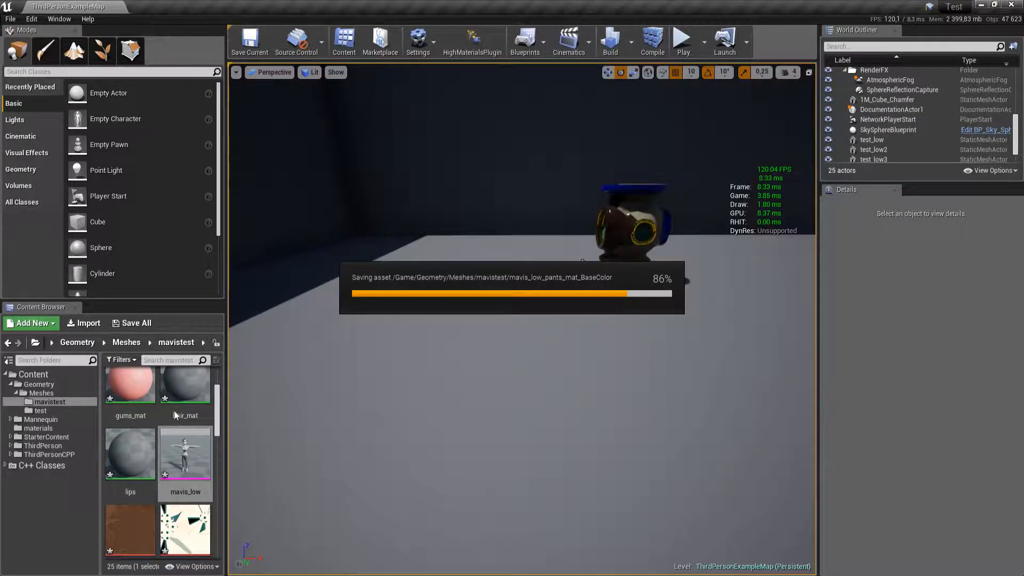
key("ctrl+a")
key("Delete")
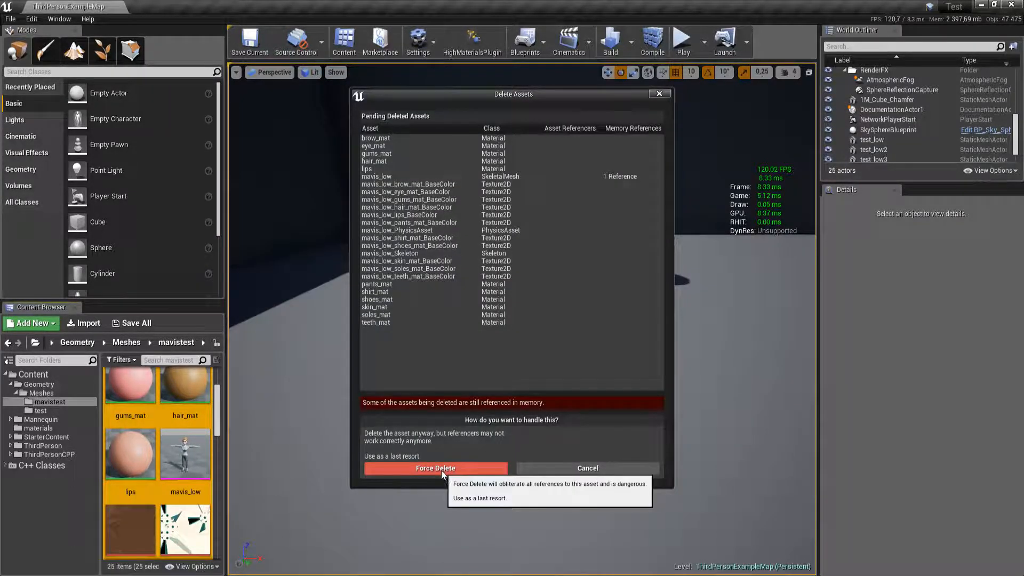
left_click(462, 468)
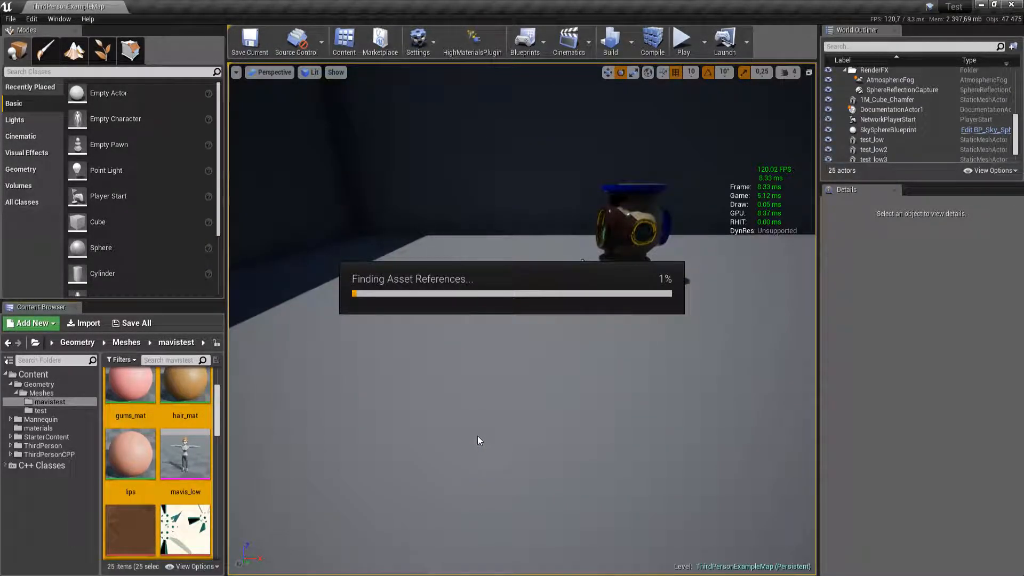
Switch to Maya and reopen the mavis.test.mb scene from the scenes folder without saving the current changes
key("alt+Tab")
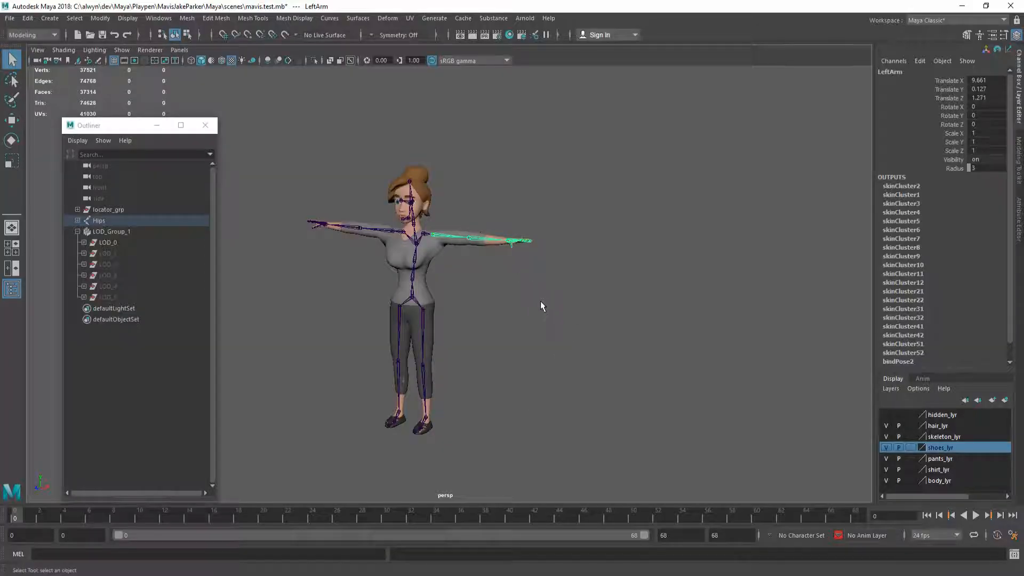
key("ctrl+o")
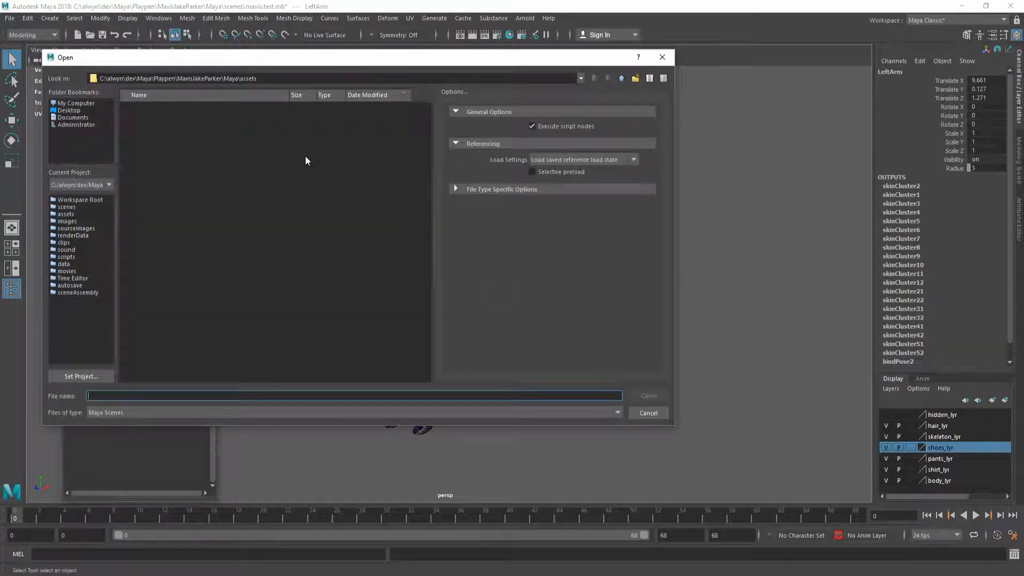
key("Escape")
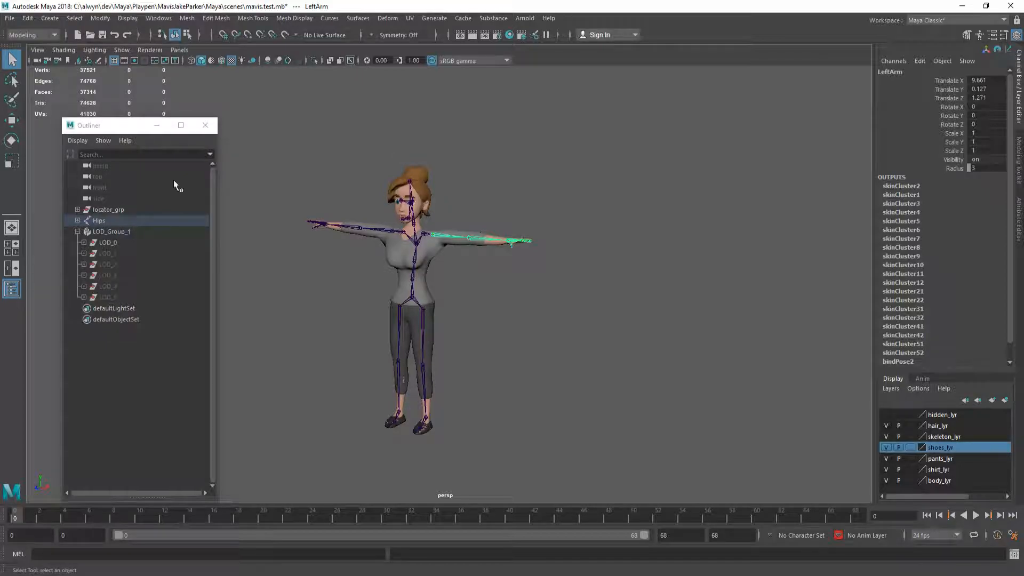
left_click(305, 213)
key("ctrl+o")
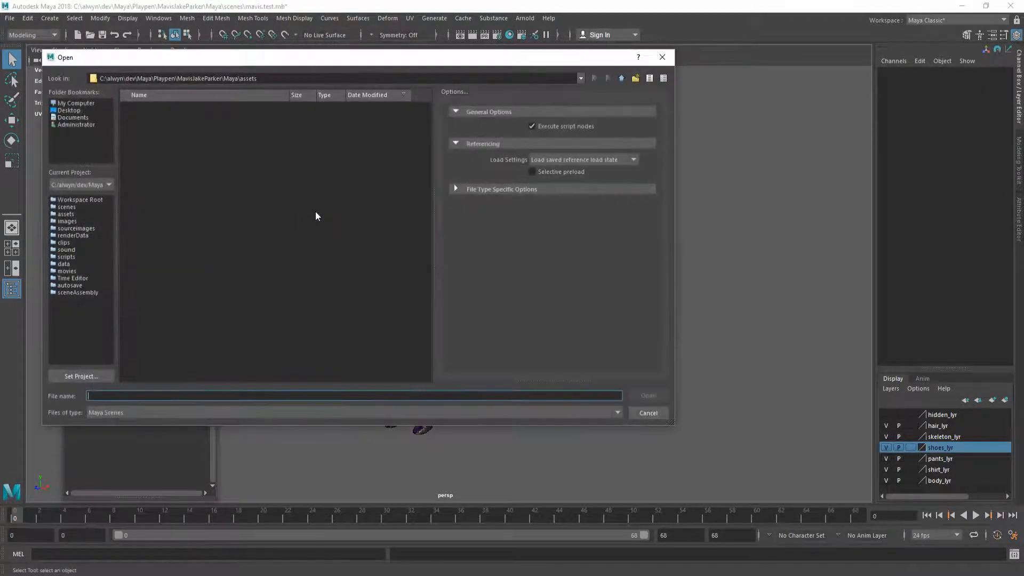
left_click(68, 208)
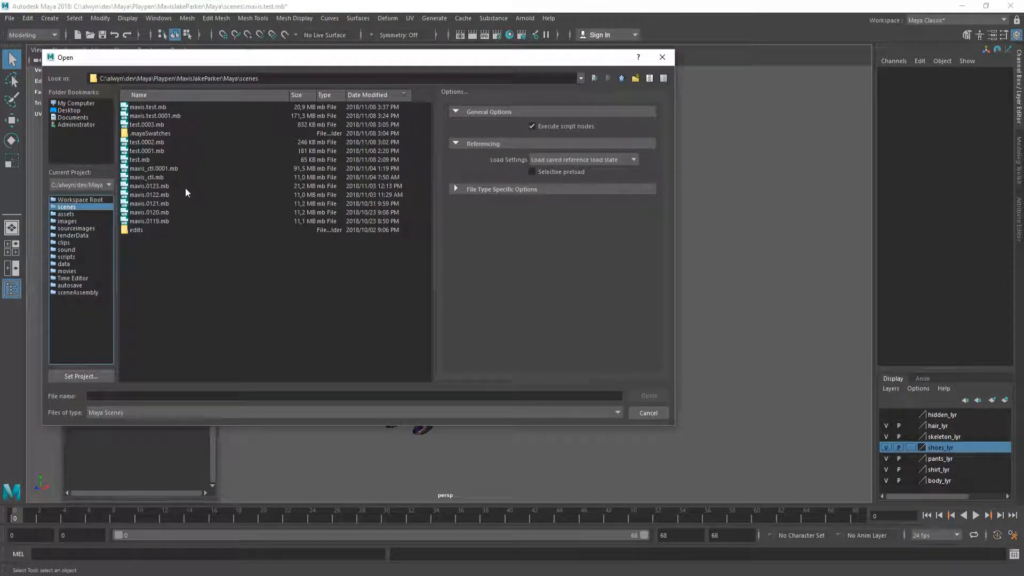
double_click(165, 110)
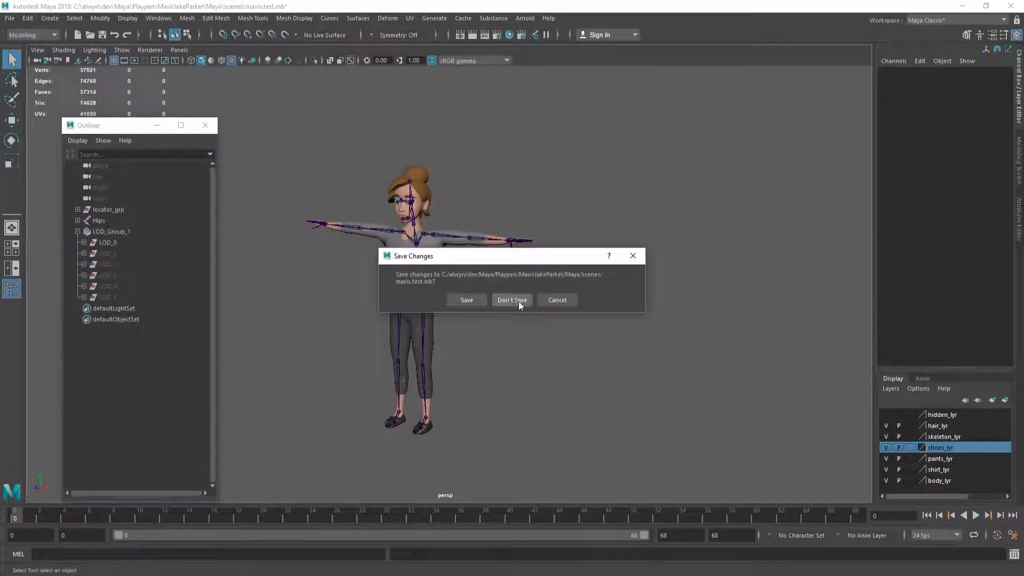
left_click(507, 300)
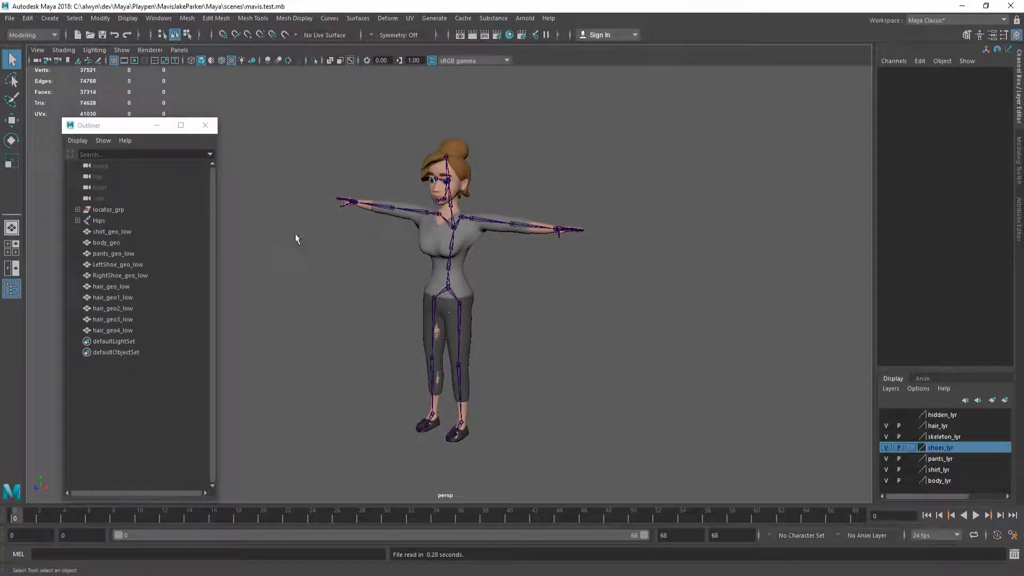
Check the Hips joint and try unbinding the skin of shirt_geo_low in the Rigging menu set
left_click(447, 288)
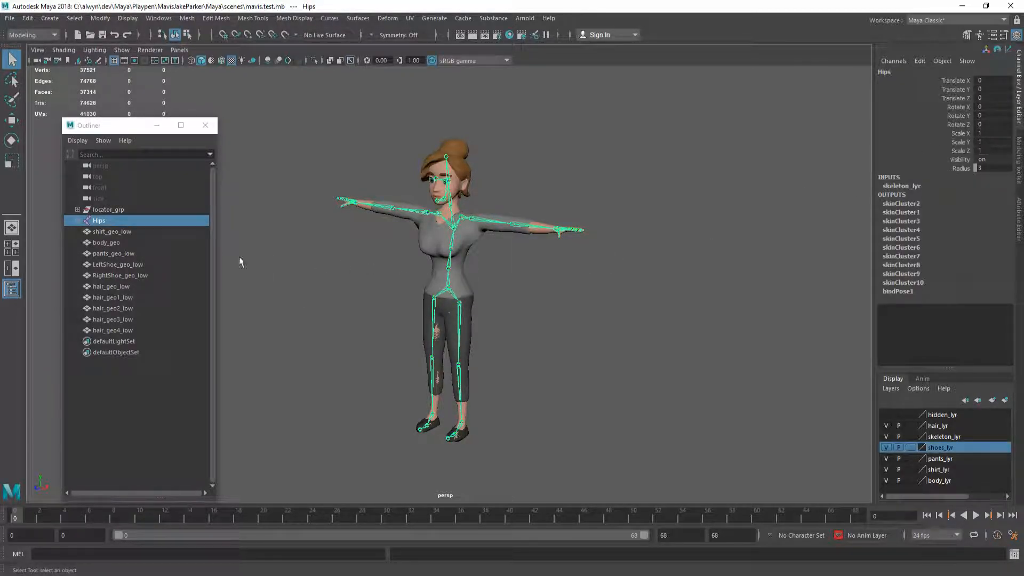
left_click(128, 231)
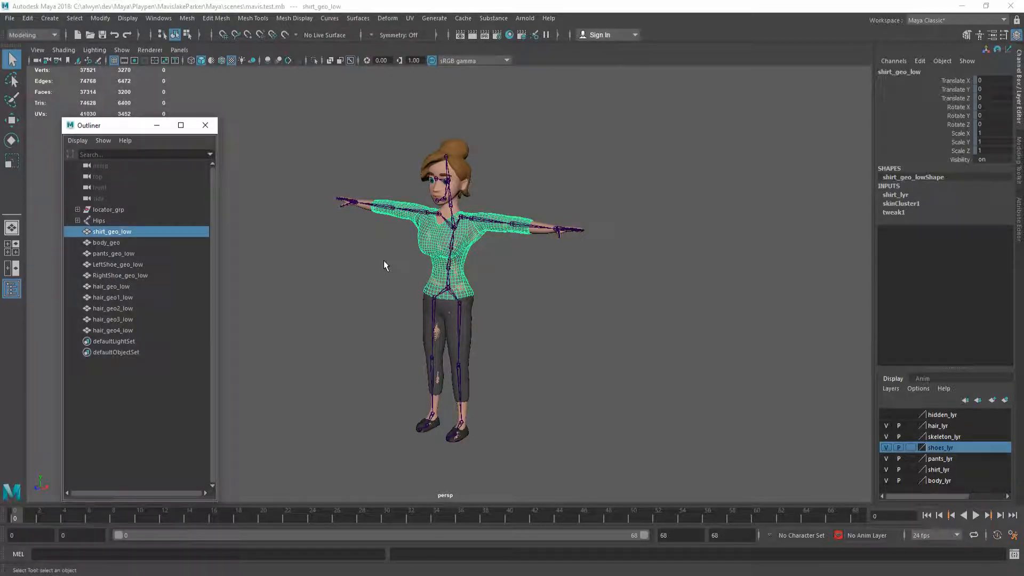
left_click_drag(370, 259, 494, 272, "alt")
middle_click_drag(404, 267, 385, 257, "alt")
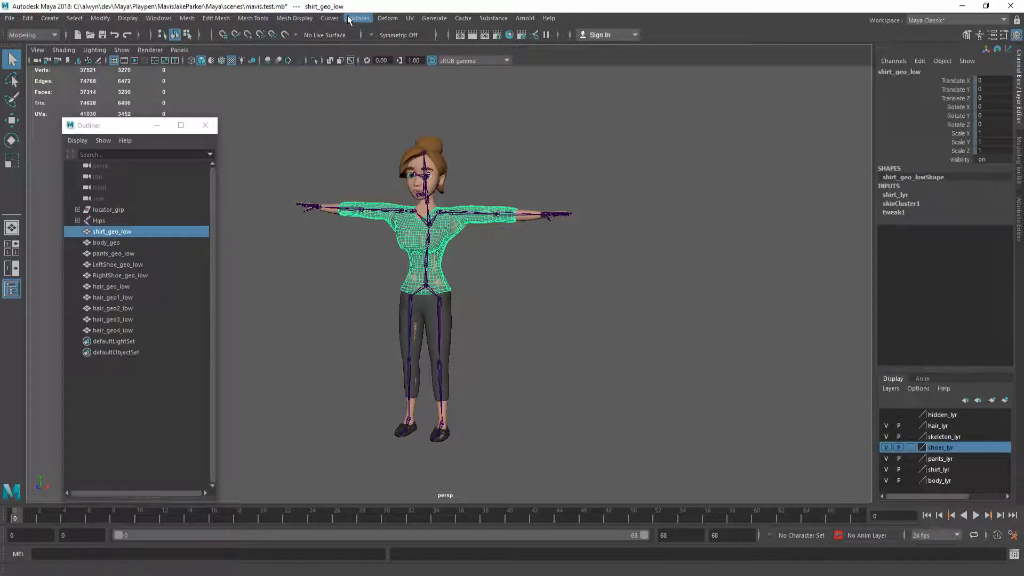
left_click(33, 35)
left_click(33, 53)
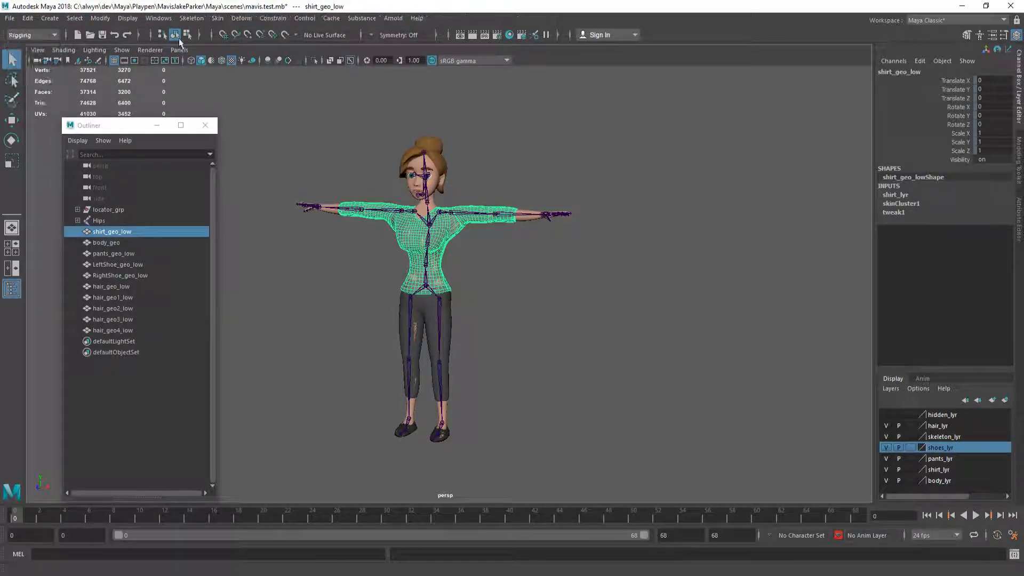
left_click(217, 18)
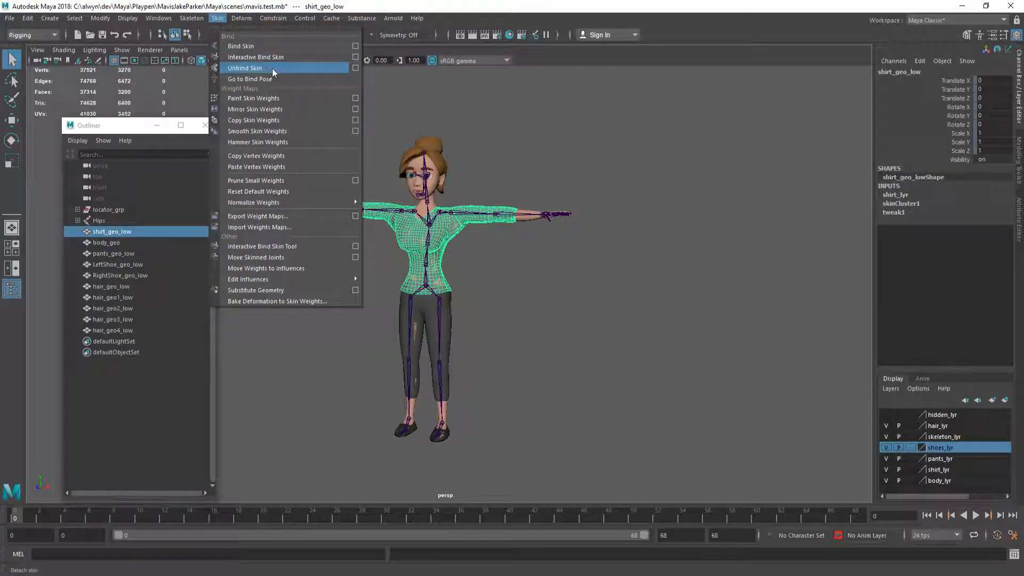
left_click(280, 65)
left_click_drag(357, 111, 411, 160, "alt")
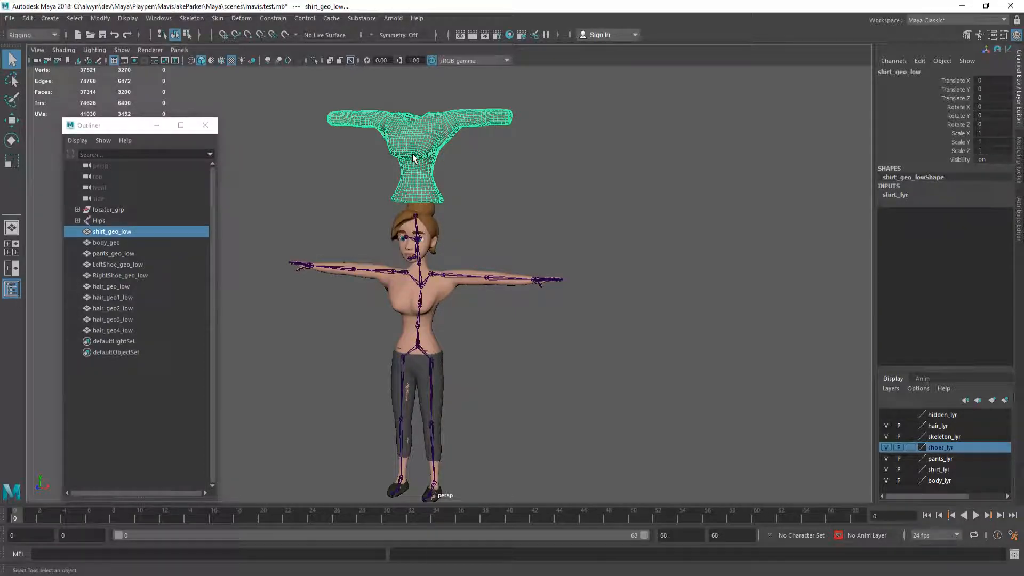
mouse_move(400, 198)
left_mouse_down("alt")
mouse_move(349, 207)
mouse_move(432, 205)
mouse_move(404, 212)
left_mouse_up("alt")
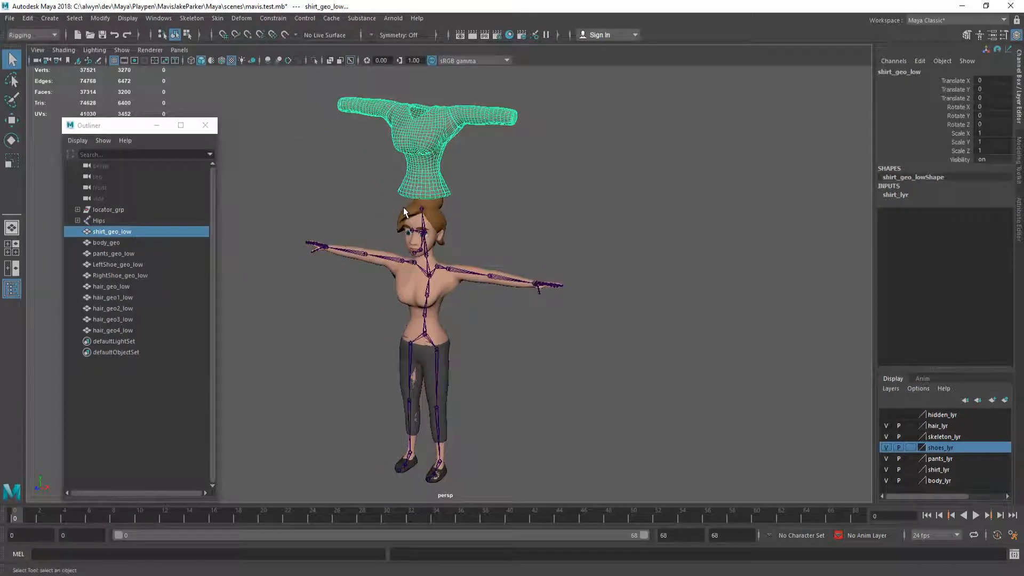
Open the mavis.0123.mb scene without saving the changes to the current one
key("ctrl+o")
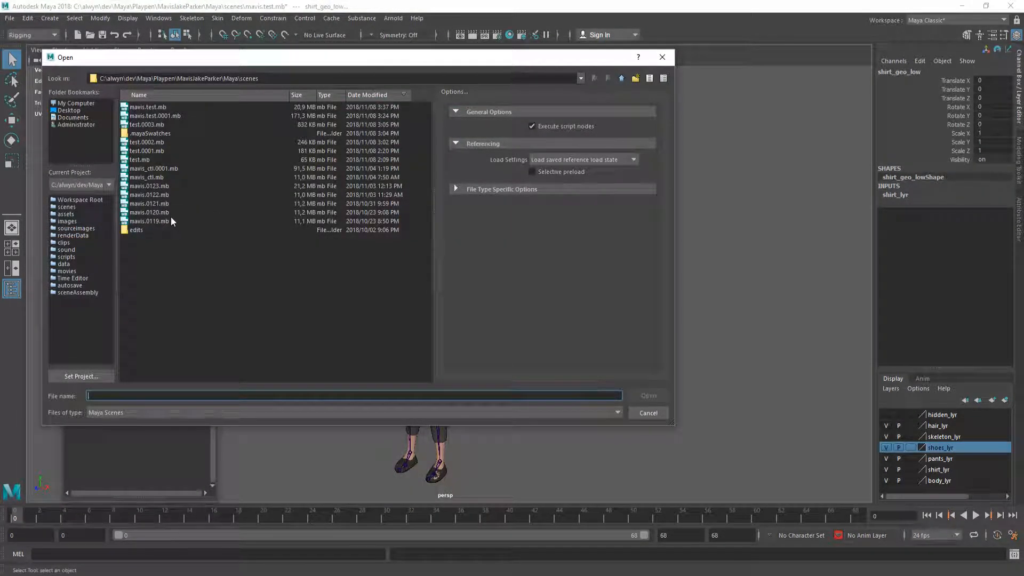
double_click(152, 185)
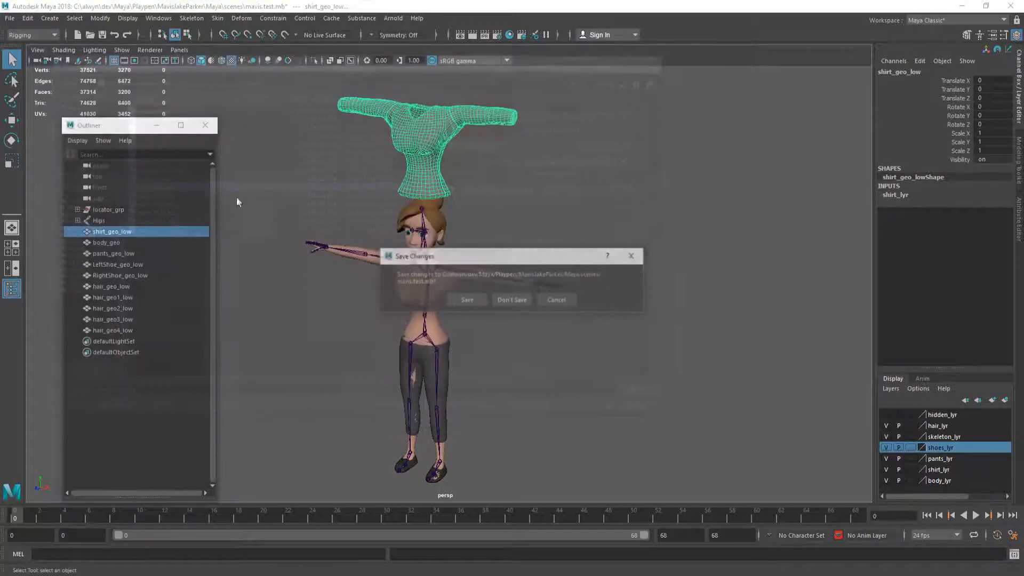
left_click(506, 299)
left_click_drag(421, 282, 739, 398, "alt")
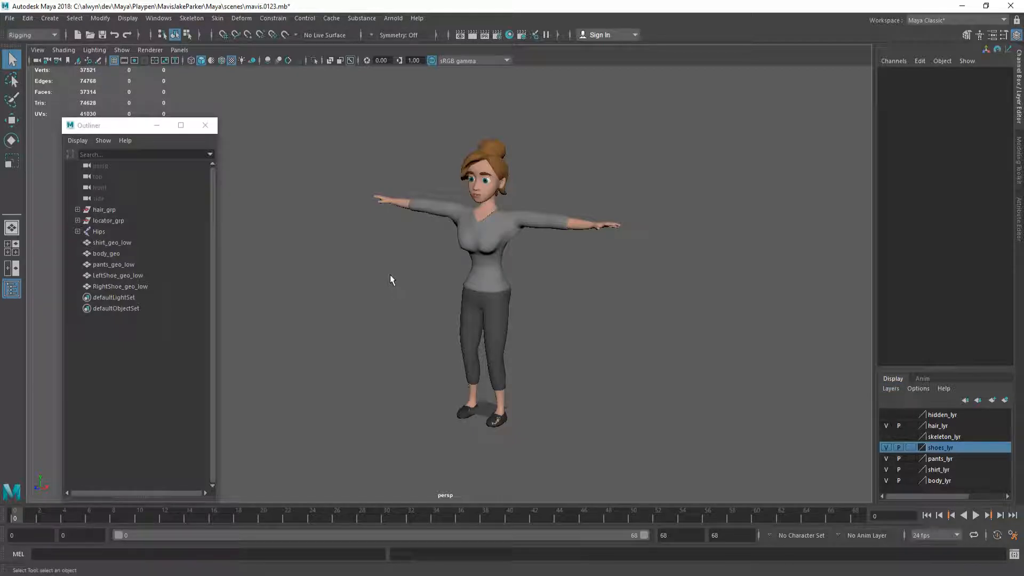
Save the scene as mavis.test.mb, replacing the existing file
left_click(10, 18)
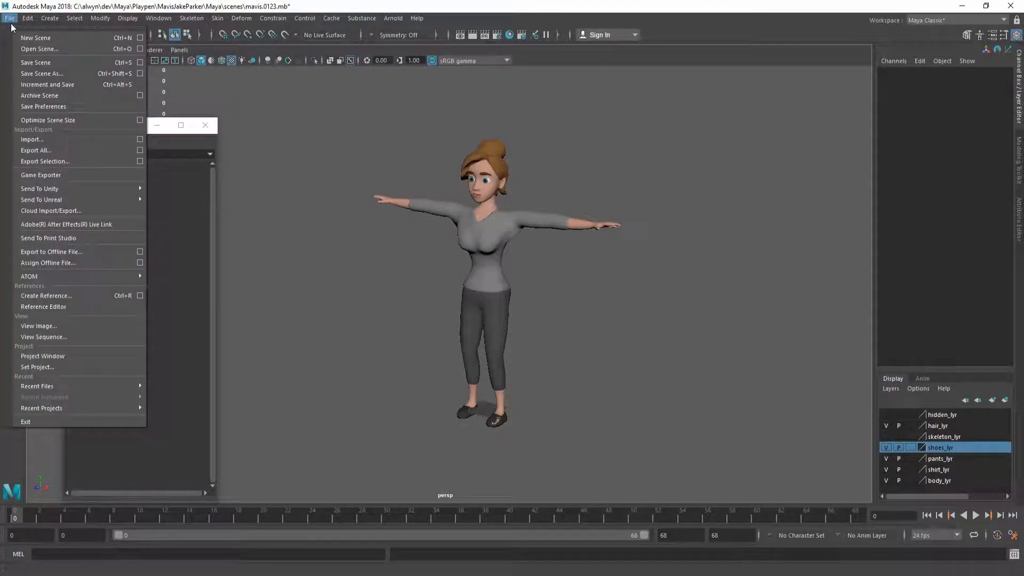
left_click(67, 73)
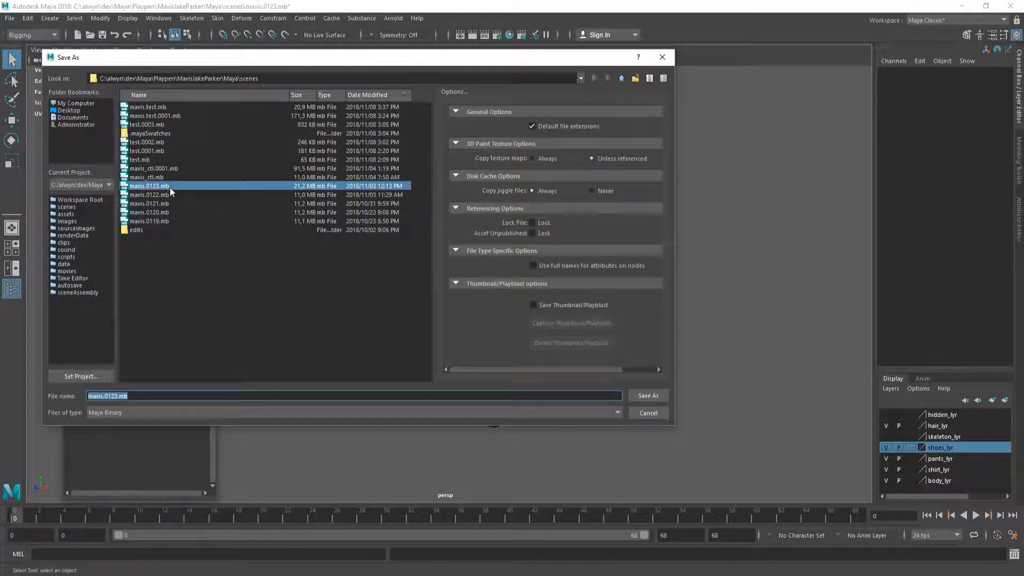
double_click(159, 106)
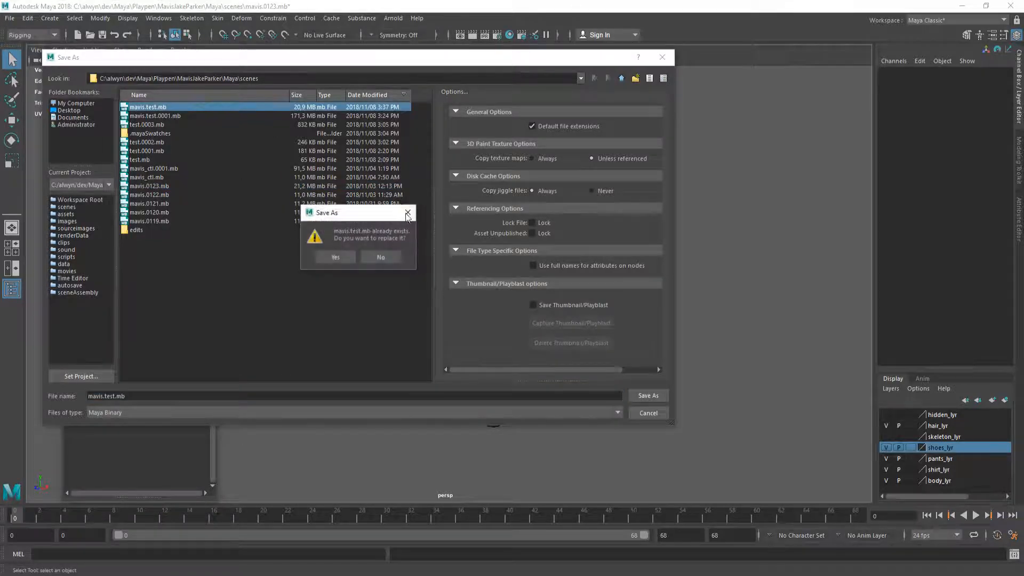
left_click(335, 256)
key("alt+Tab")
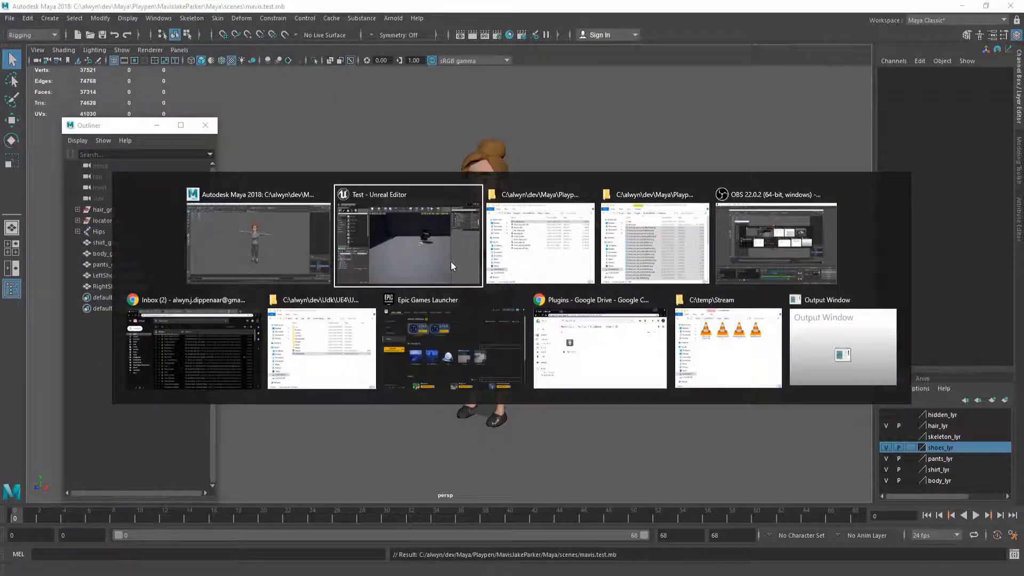
Show the skeleton_lyr layer, select every joint of the Hips skeleton, and set Rotate X, Y and Z to 0
key("alt+Tab")
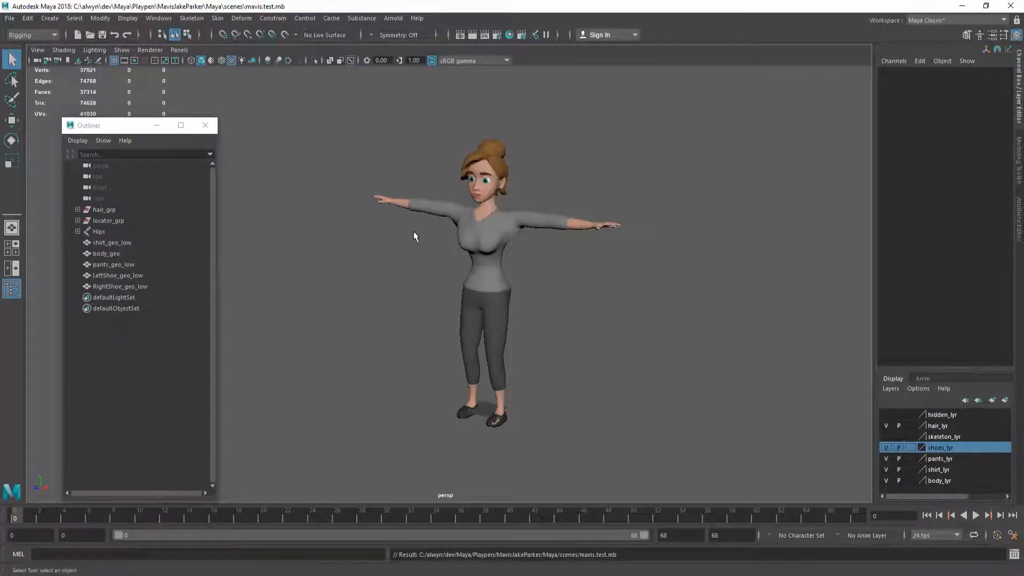
left_click(887, 437)
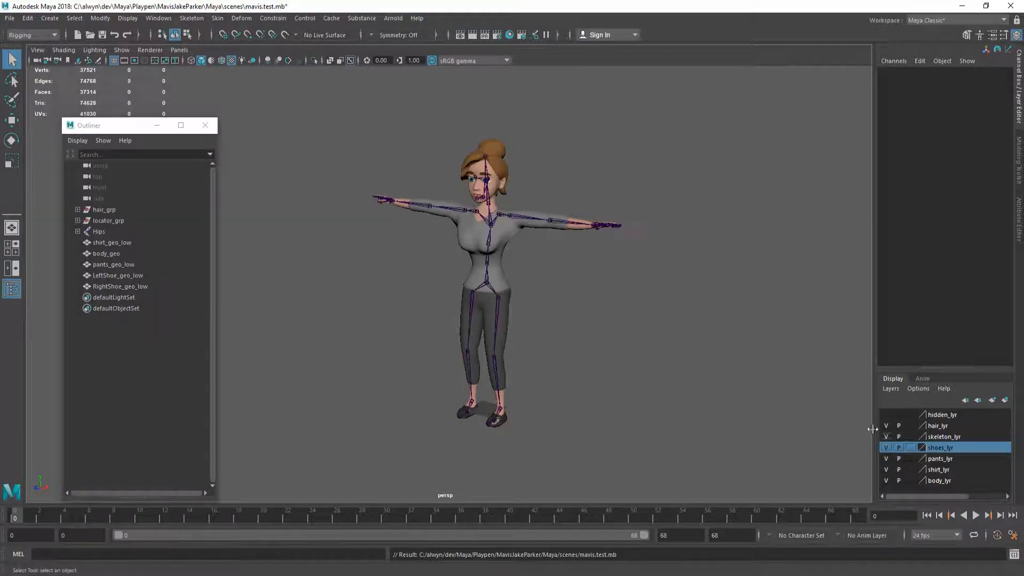
left_click(489, 282)
double_click(488, 282)
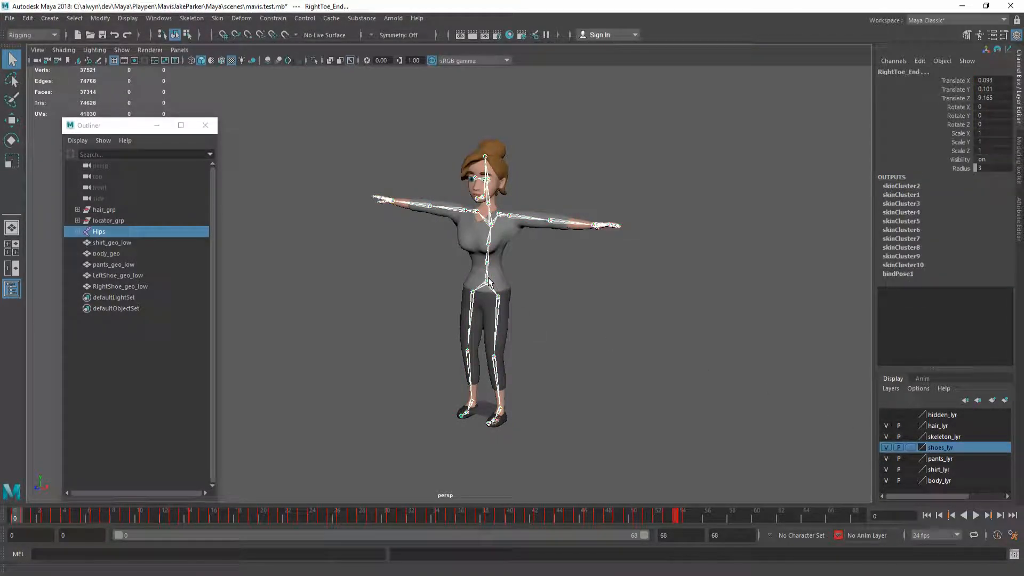
left_click_drag(992, 107, 994, 121)
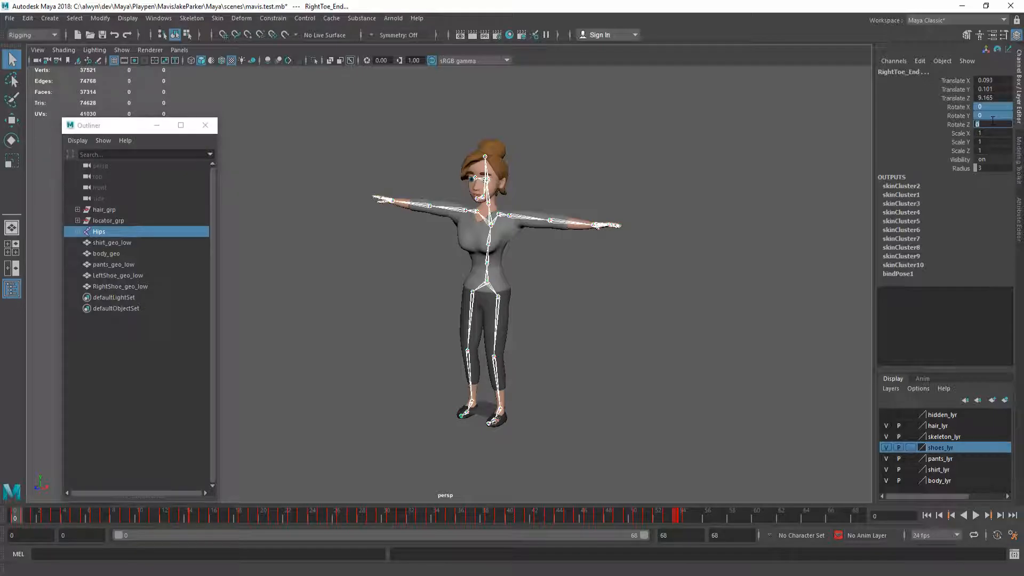
type("0")
key("Return")
left_click_drag(510, 316, 471, 313, "alt")
middle_click_drag(571, 319, 480, 304, "alt")
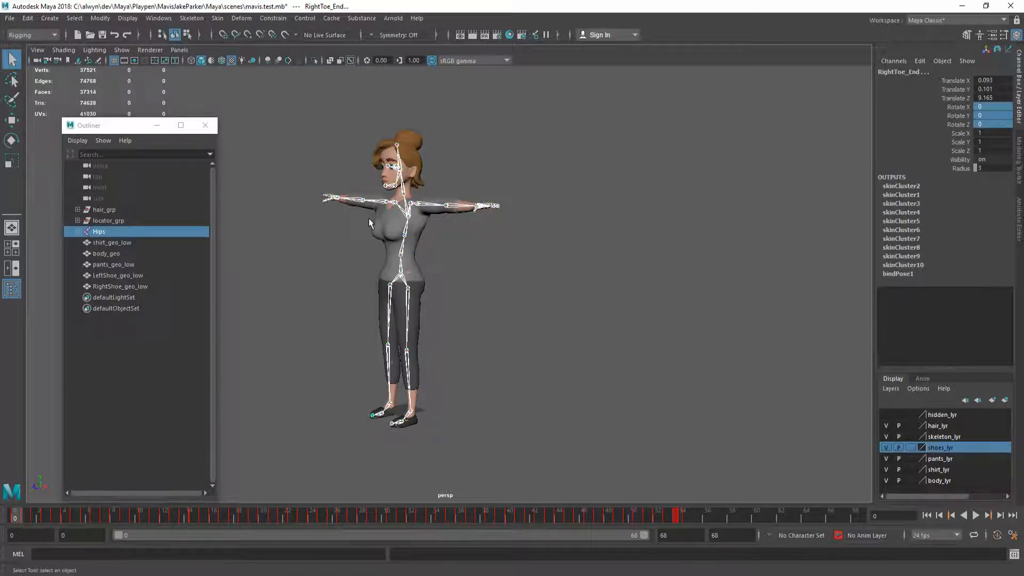
left_click_drag(440, 302, 484, 317, "alt")
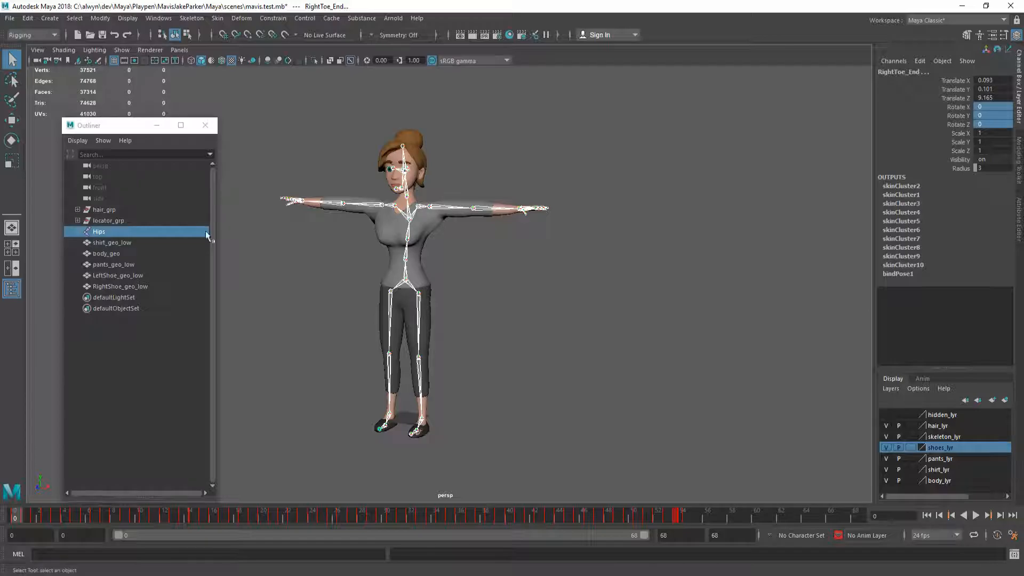
left_click(451, 263)
Ungroup hair_grp to release hair_geo_low through hair_geo4_low, and save the scene
left_click(77, 209)
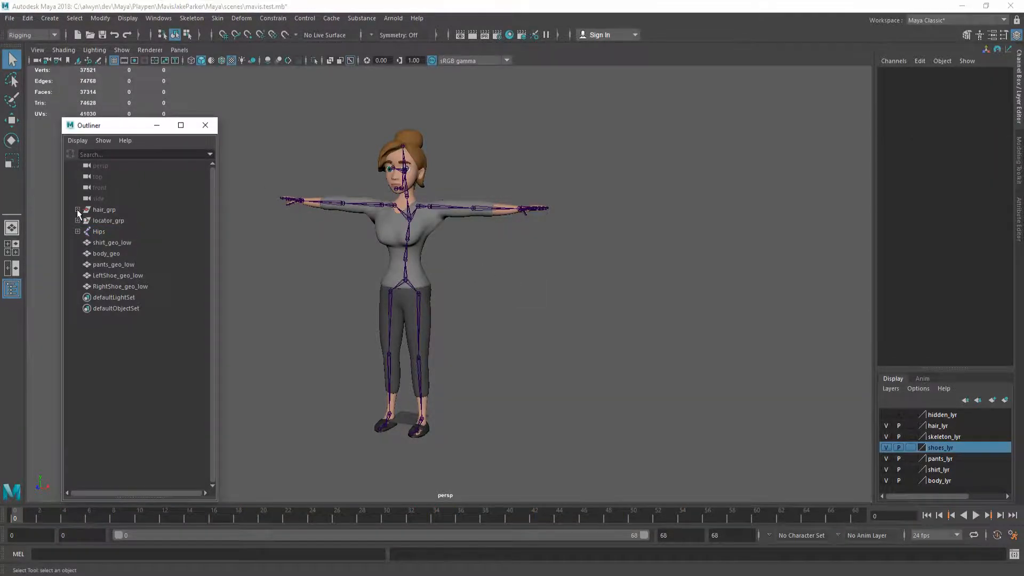
left_click(109, 220)
left_click(148, 264, "shift")
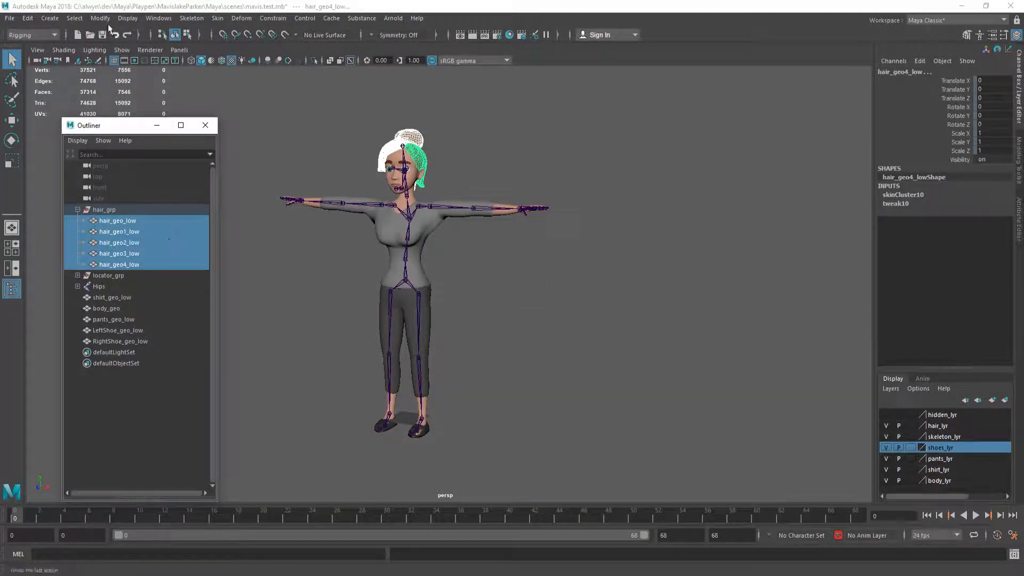
left_click(112, 210)
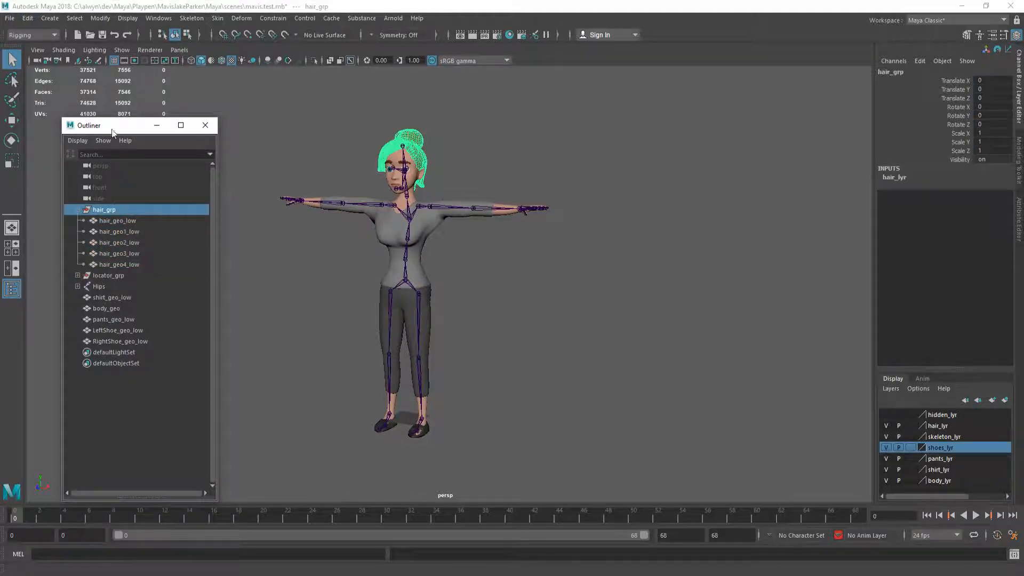
left_click(24, 17)
left_click(78, 242)
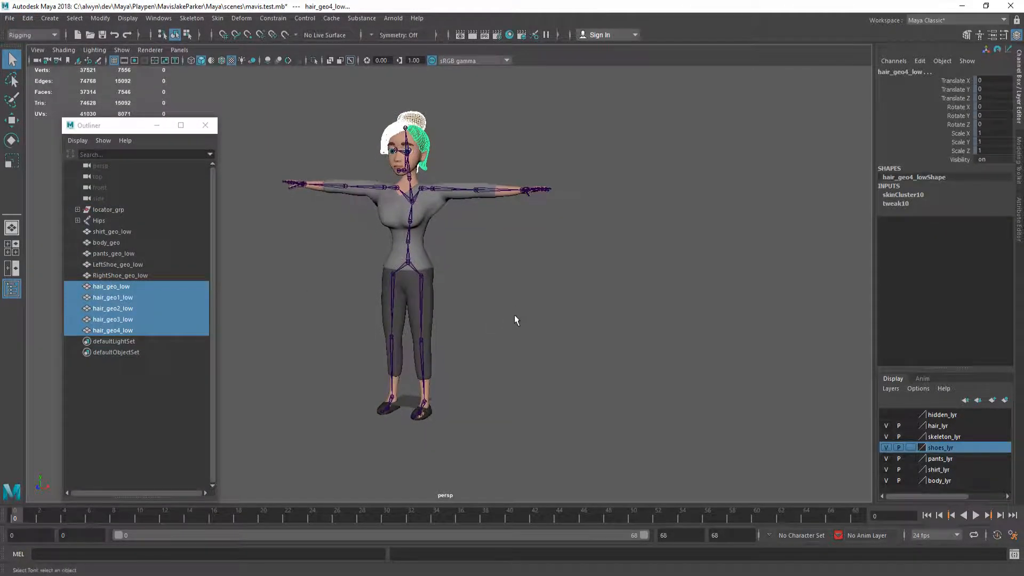
left_click(504, 334)
left_click_drag(371, 383, 384, 380, "alt")
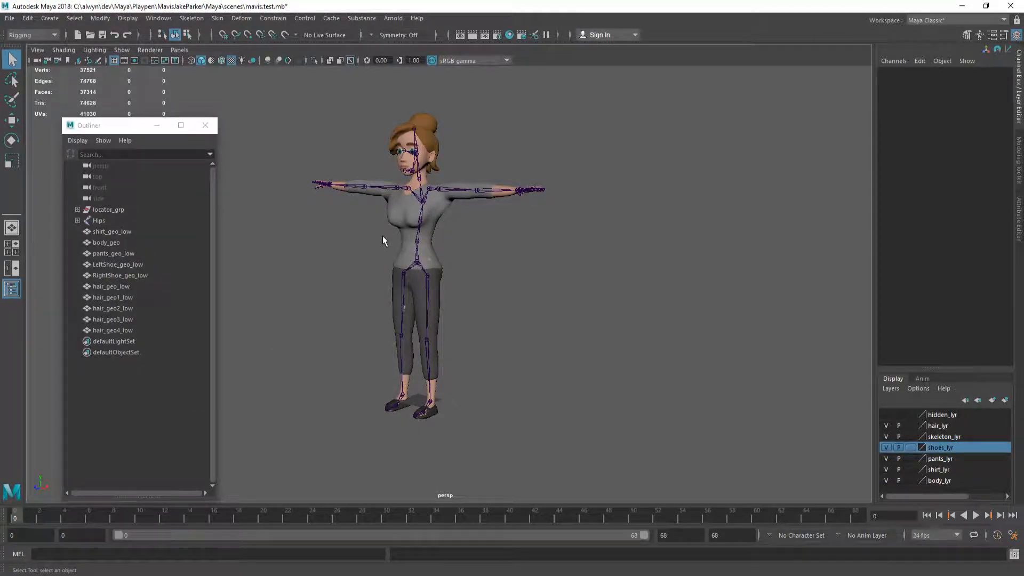
key("ctrl+s")
Generate LOD meshes for shirt_geo_low through hair_geo4_low by percentage, with five levels at 30, 50, 75, 90 and 99
left_click(114, 231)
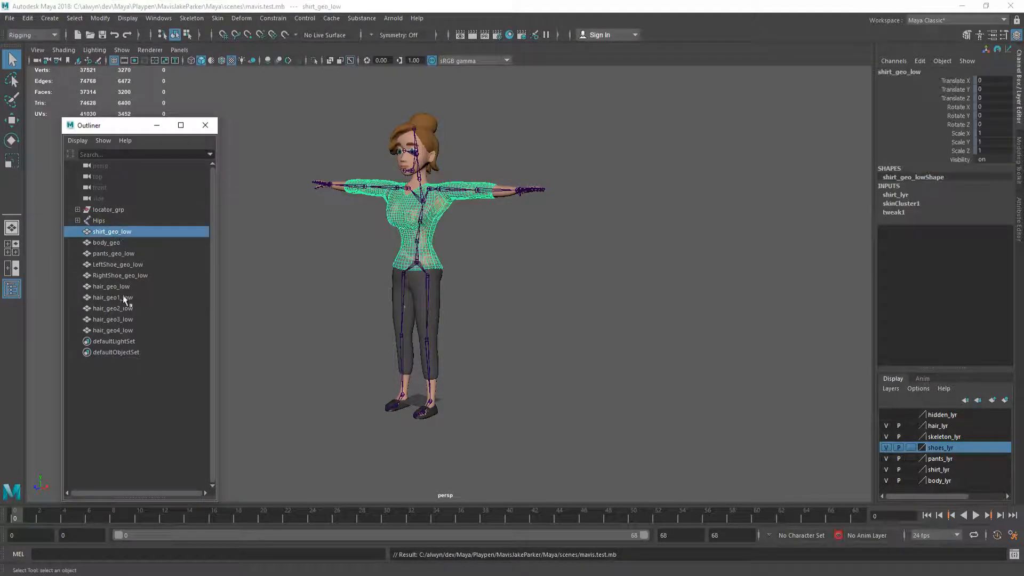
left_click(137, 330, "shift")
left_click(28, 18)
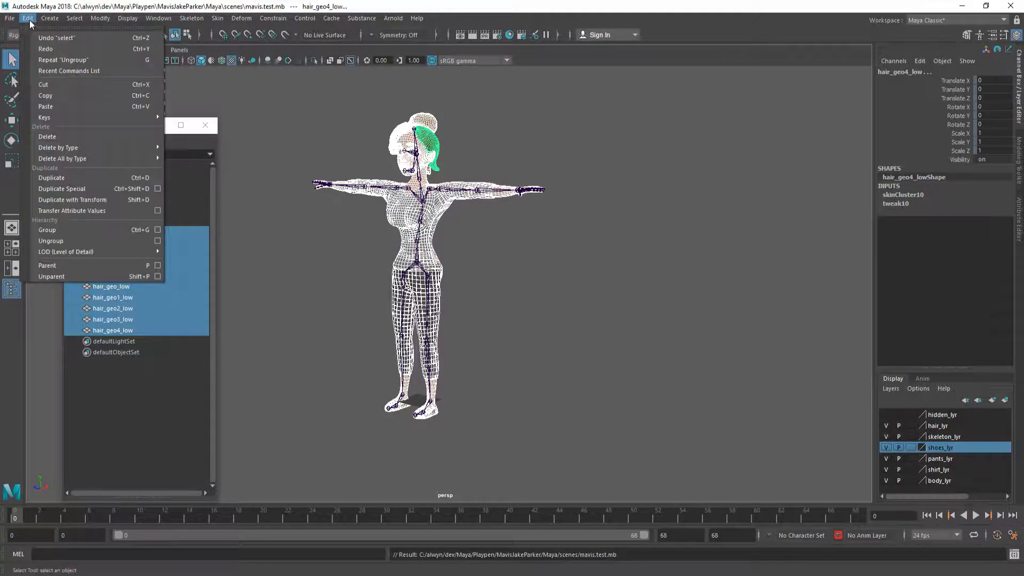
mouse_move(145, 253)
left_click(268, 272)
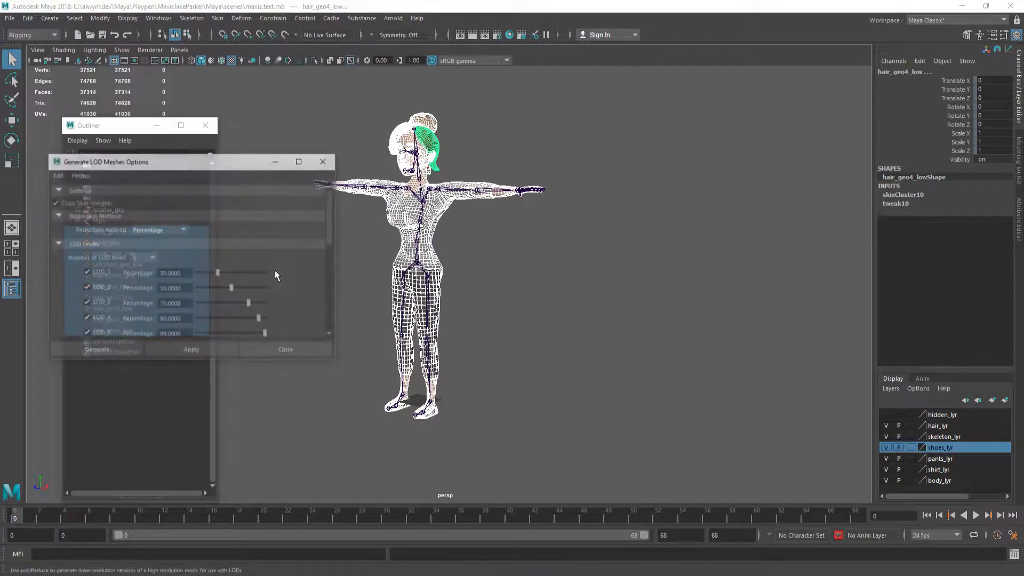
left_click(193, 351)
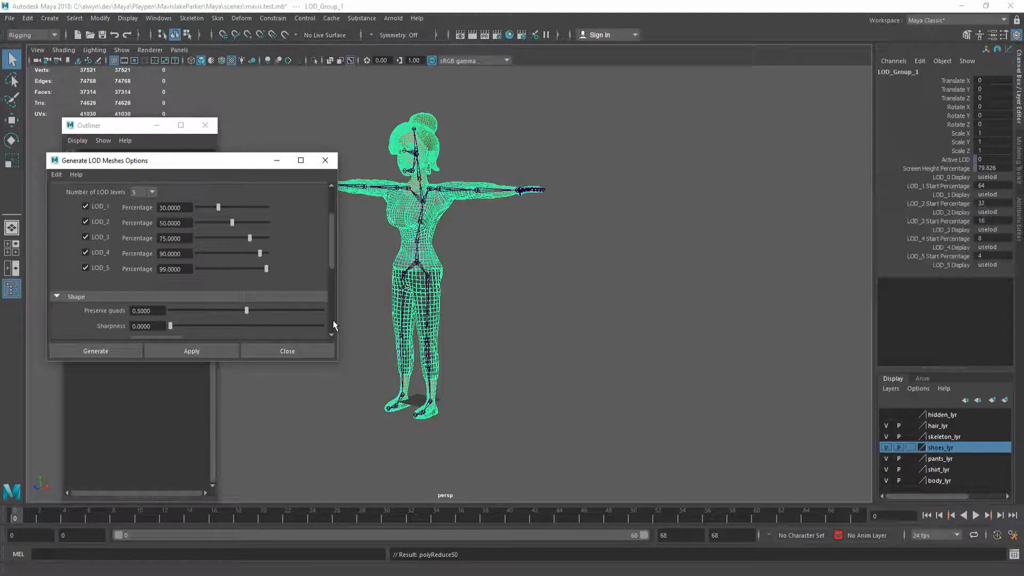
left_click(288, 350)
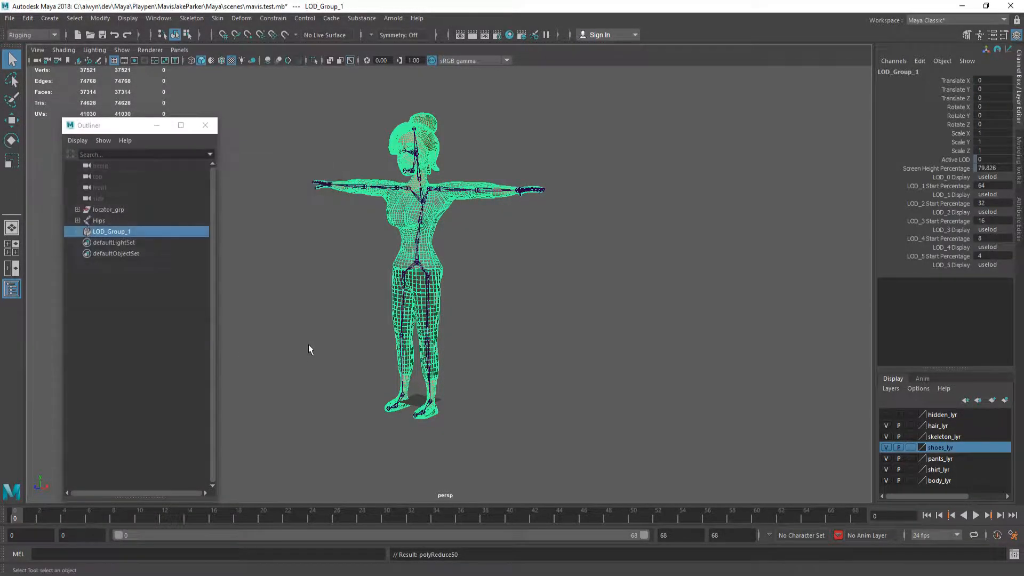
left_click(299, 245)
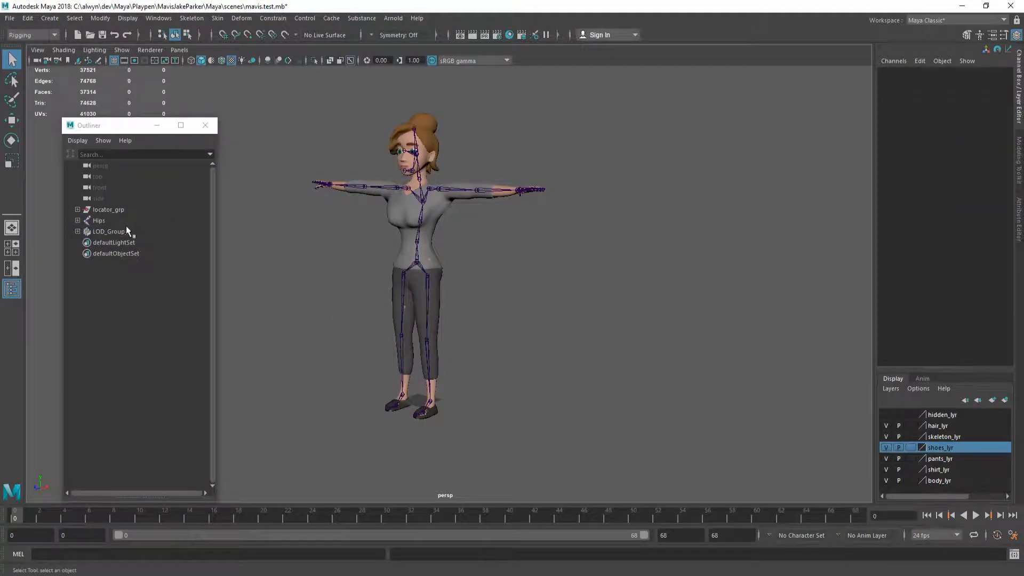
Select the Hips skeleton together with LOD_Group_1 and save an incremental version of the scene
left_click(99, 221)
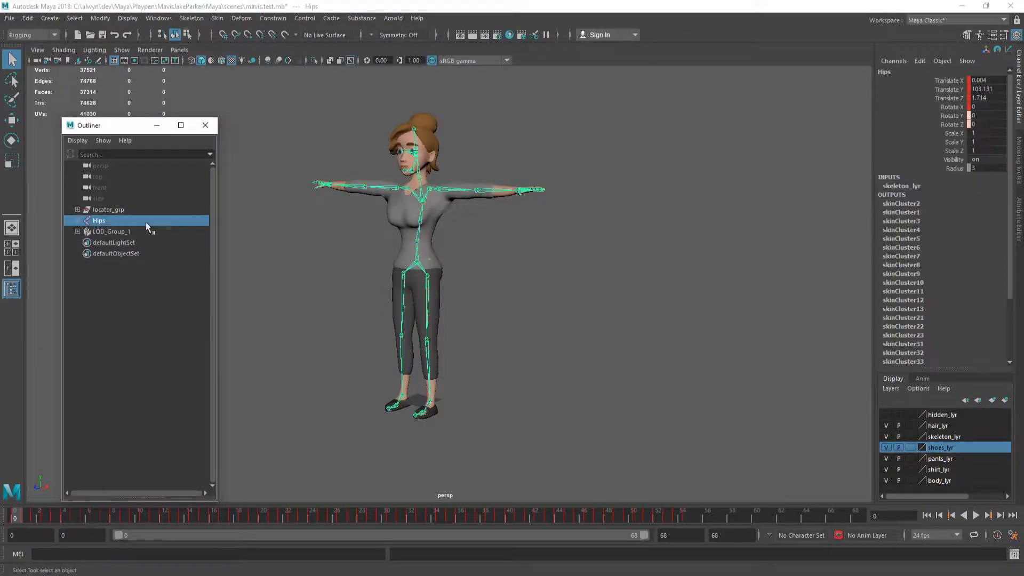
left_click(417, 256)
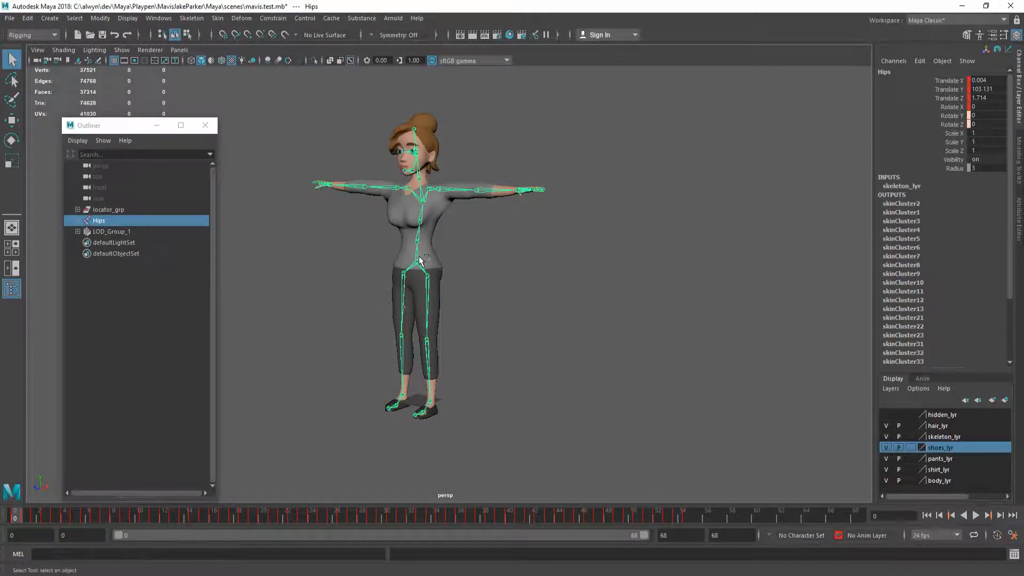
double_click(418, 257)
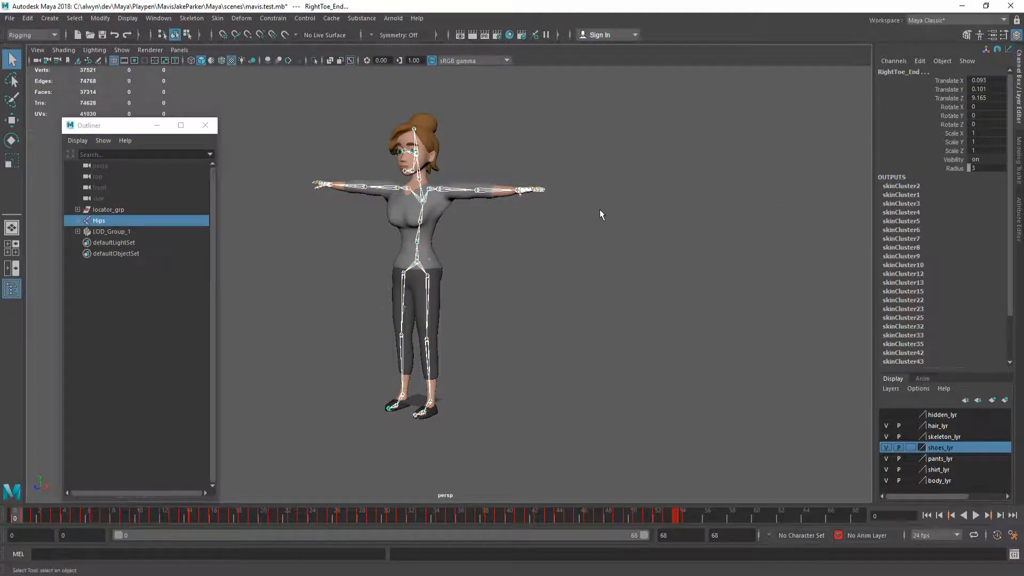
left_click(116, 219)
left_click(134, 231, "ctrl")
middle_click(246, 174)
key("ctrl+s")
left_click(500, 300)
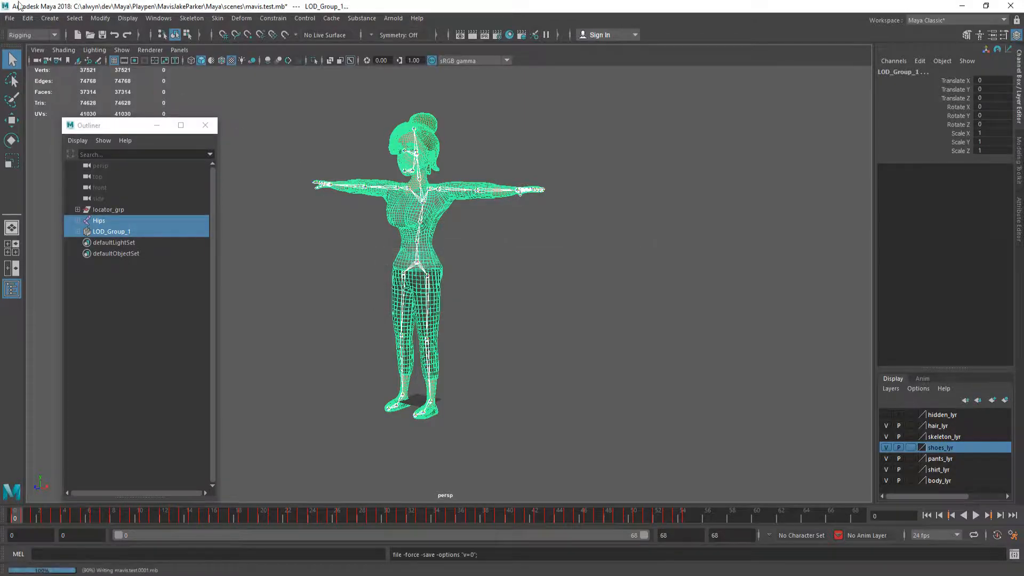
Export the selection as FBX without animation to mavis_low.fbx in the assets folder, replacing the existing file
left_click(10, 18)
left_click(68, 159)
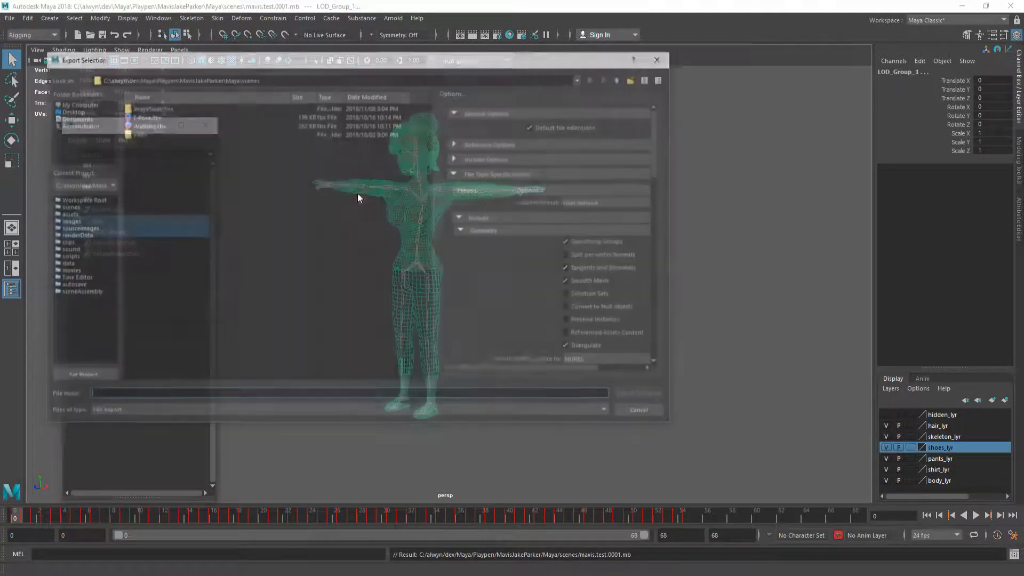
left_click(68, 213)
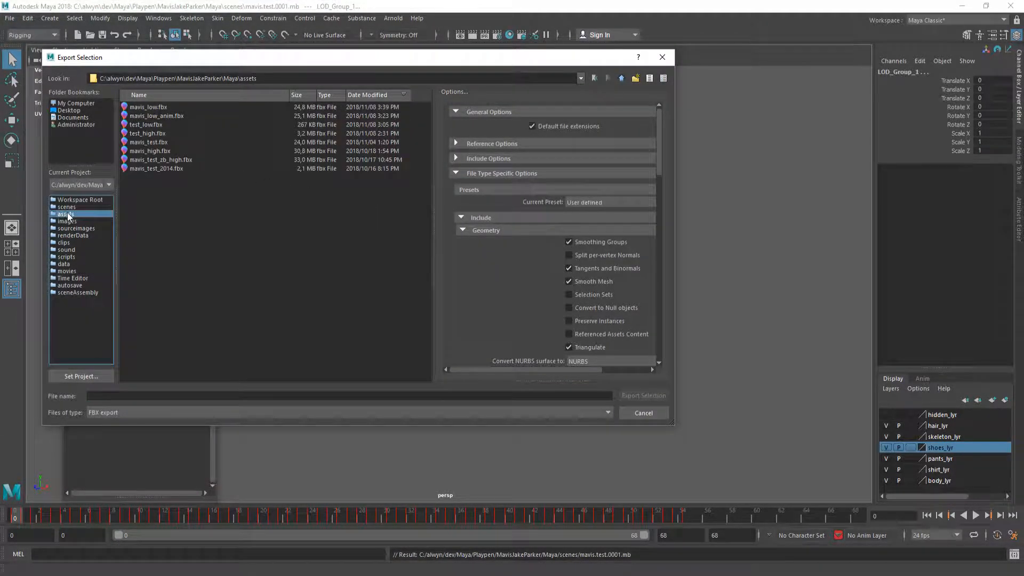
double_click(154, 108)
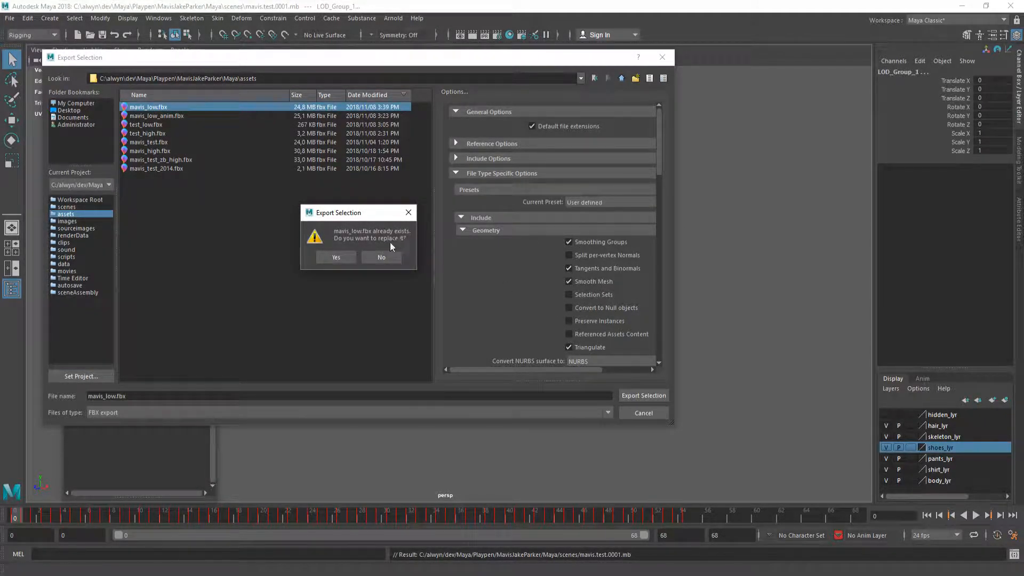
left_click(381, 258)
scroll(538, 291, "down", 3)
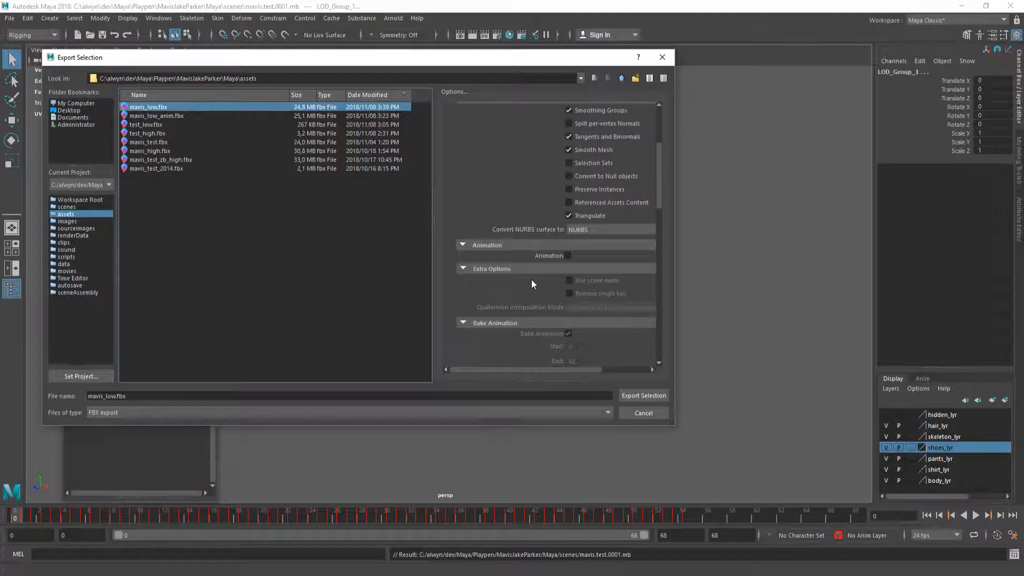
scroll(531, 284, "up", 3)
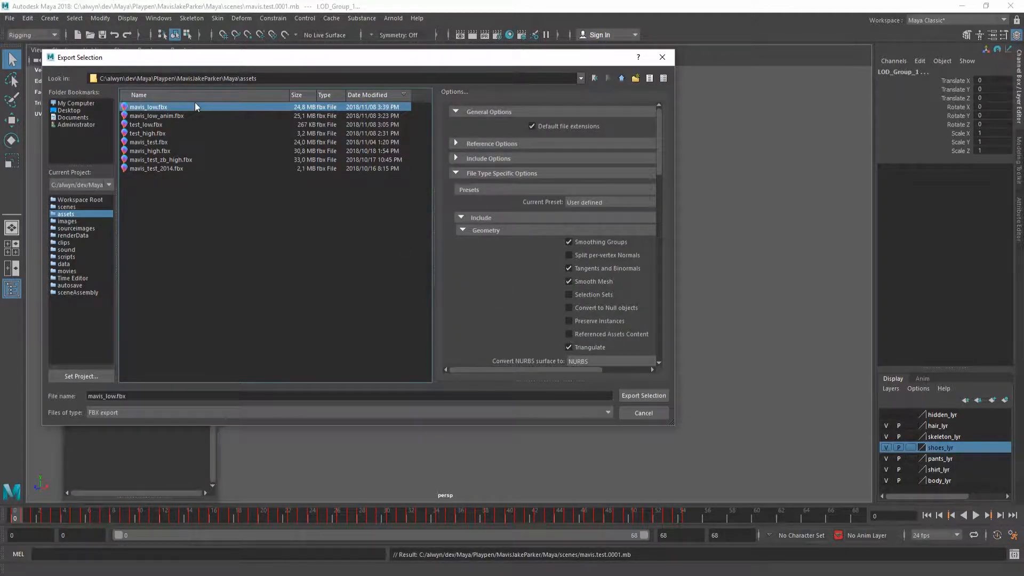
double_click(176, 107)
left_click(337, 257)
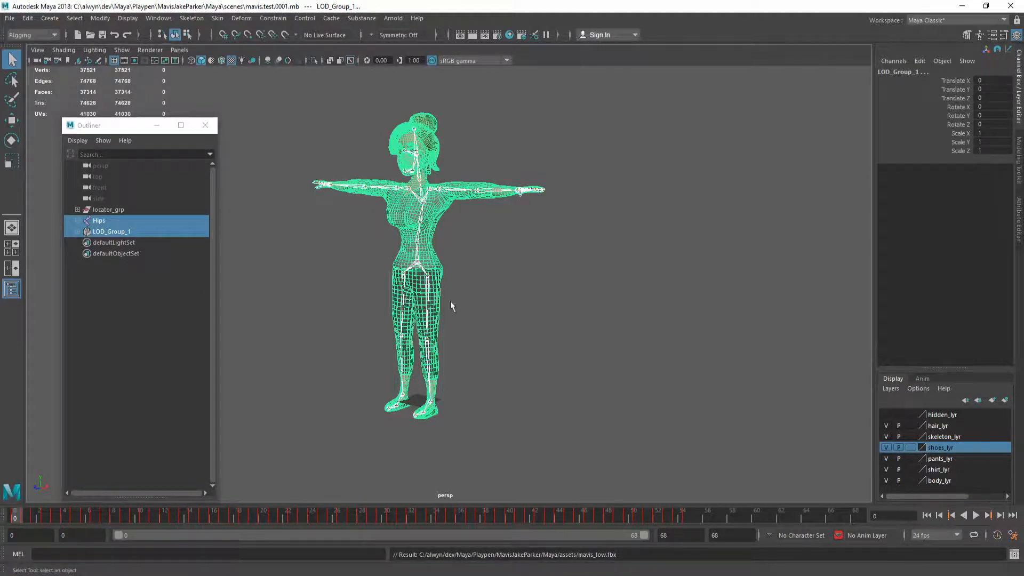
Switch to Unreal Editor and import mavis_low.fbx from the assets folder into mavistest as a skeletal mesh with mesh LODs, using Import All
key("alt+Tab")
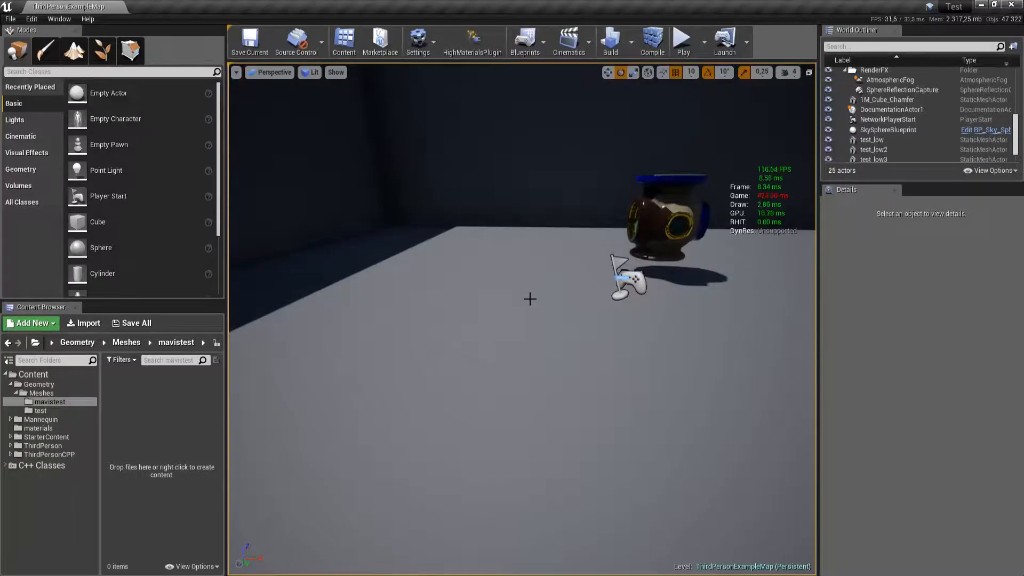
key("alt+Tab")
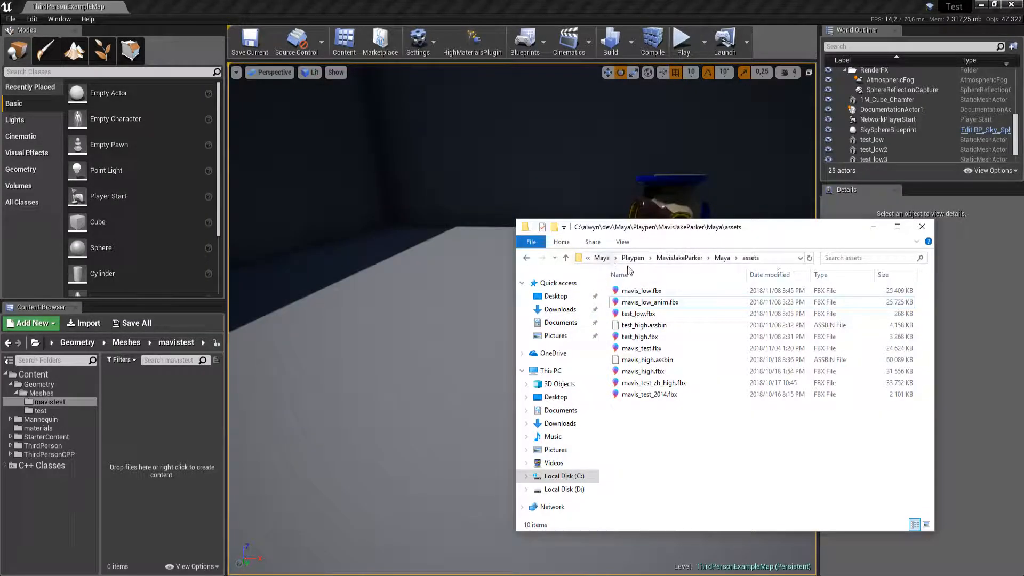
key("alt+Tab")
left_click_drag(639, 291, 154, 395)
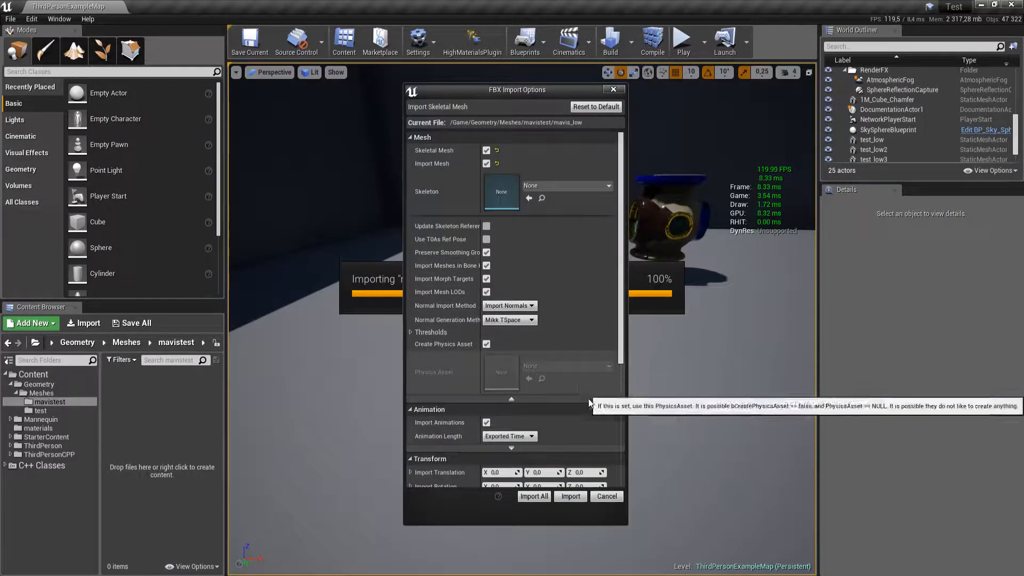
left_click(533, 497)
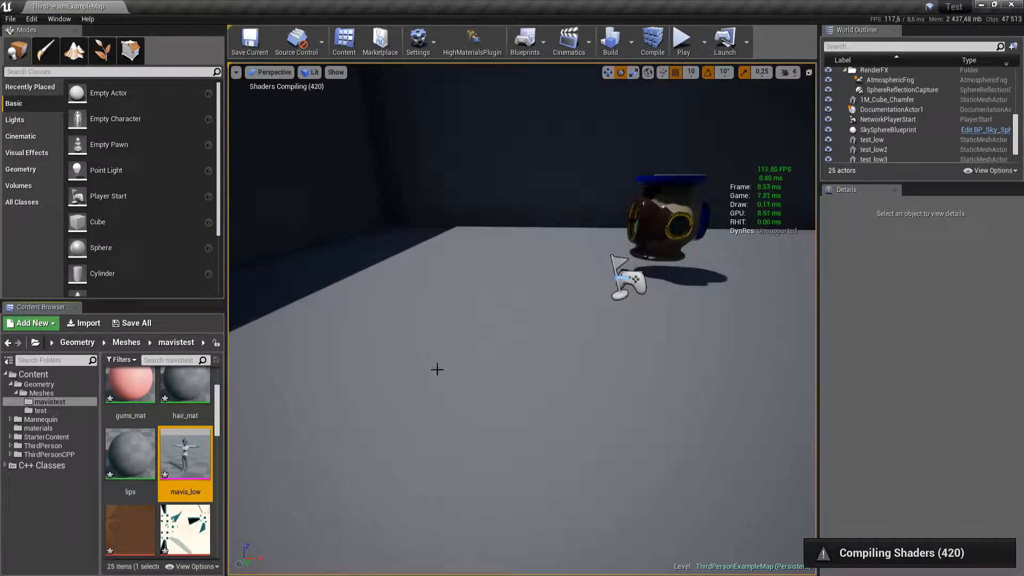
key("alt+Tab")
key("alt+Tab")
Inspect the mavis_low skeletal mesh and its LODs at several viewing distances in the mesh editor, and close the editor
double_click(184, 459)
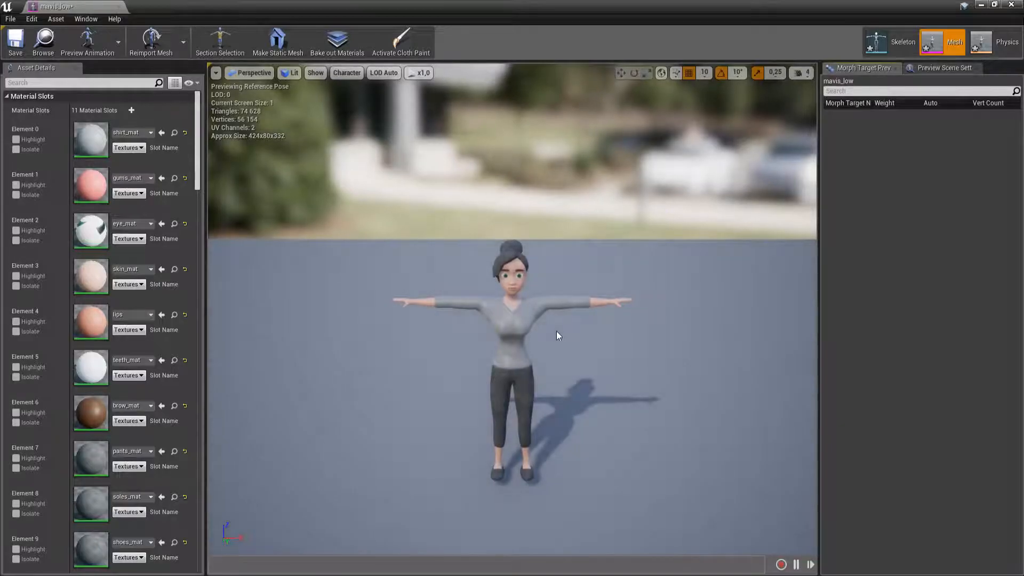
left_click_drag(555, 336, 555, 299, "alt")
middle_click_drag(556, 320, 556, 160, "alt")
key("f")
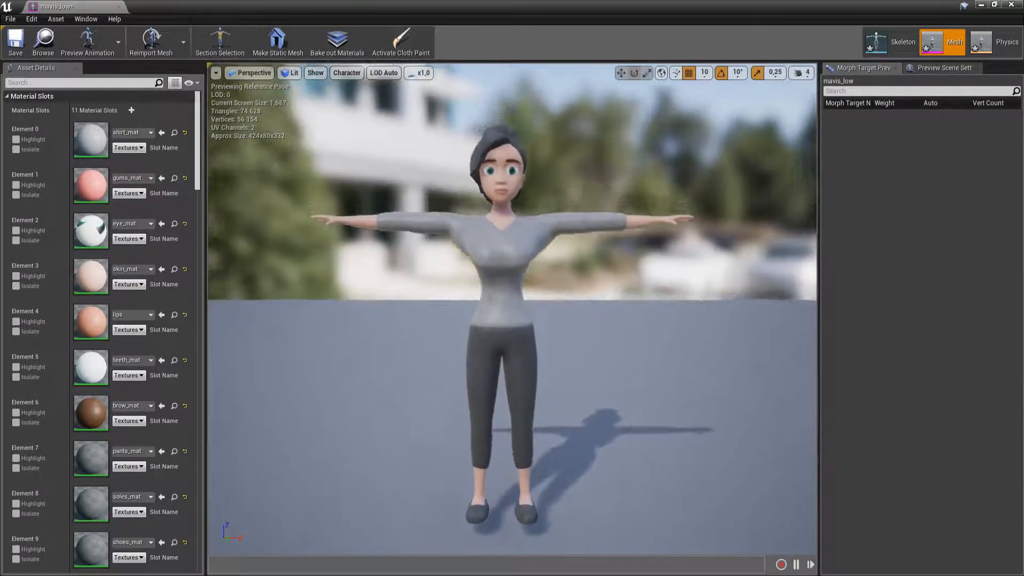
left_click_drag(512, 309, 512, 329, "alt")
right_click_drag(513, 309, 485, 310, "alt")
key("s")
key("w")
key("s")
key("w")
left_click_drag(485, 309, 485, 281, "alt")
right_click_drag(485, 281, 496, 354, "alt")
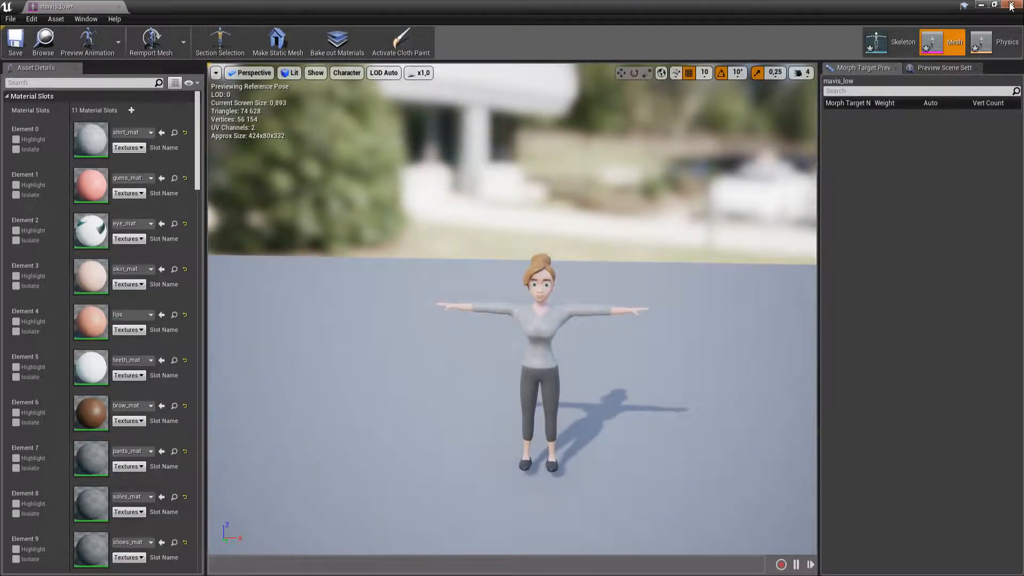
left_click(1011, 4)
right_click_drag(542, 270, 533, 272)
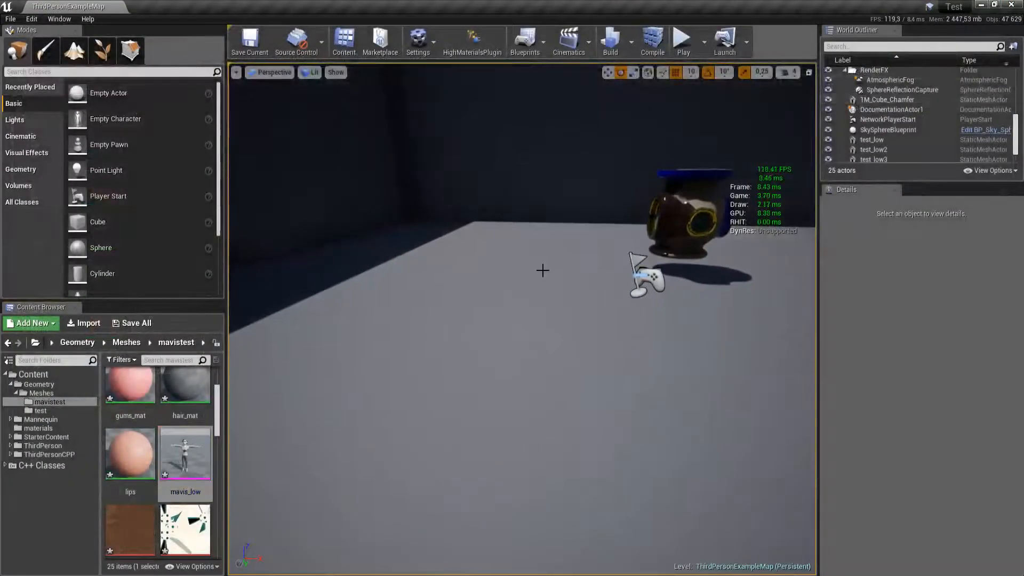
Save all assets and import mavis_low_anim.fbx from the assets folder into mavistest on mavis_low_Skeleton without the mesh, using Import All
key("ctrl+shift+s")
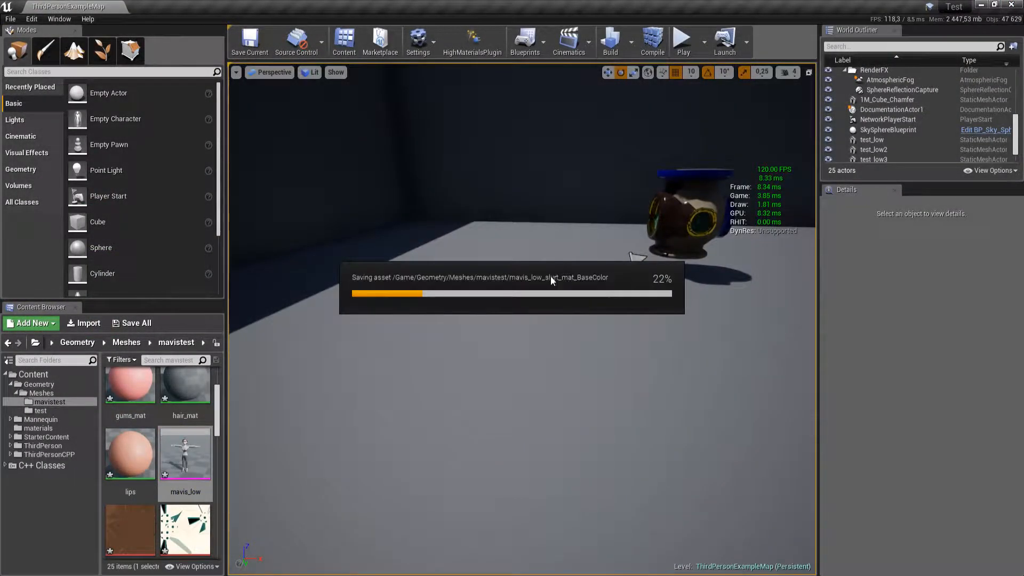
key("alt+Tab")
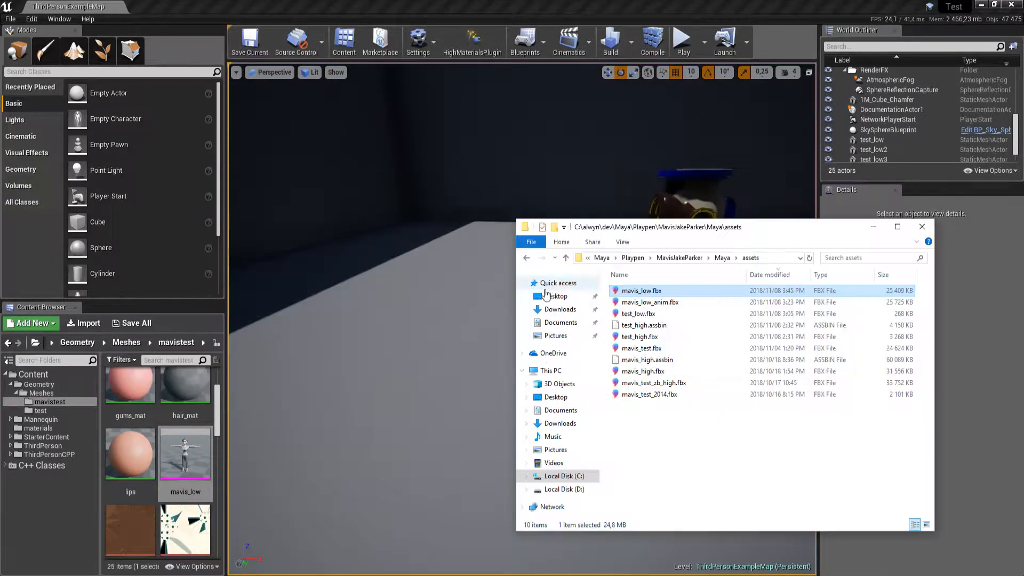
key("alt+Tab")
left_click_drag(650, 304, 162, 412)
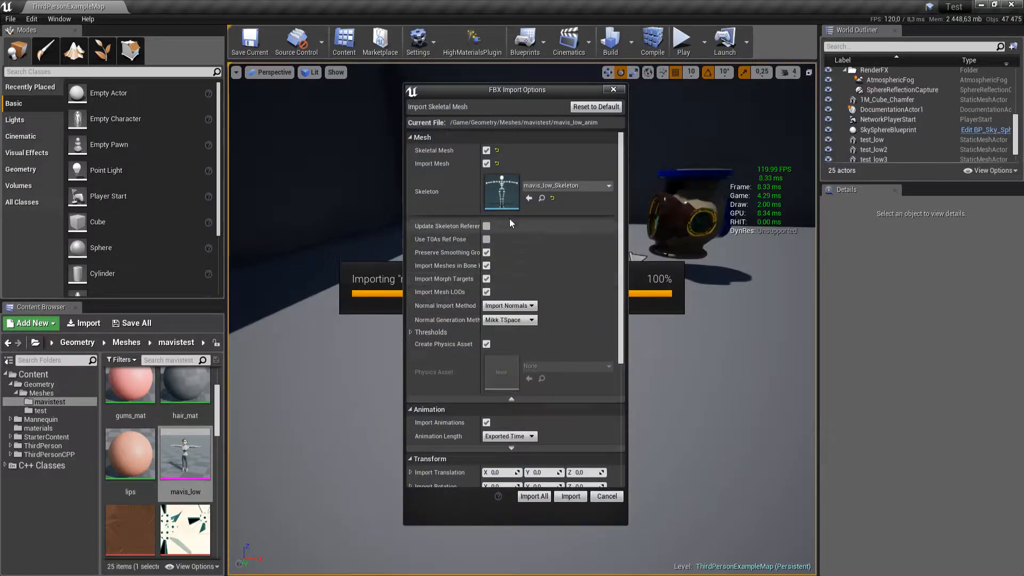
left_click(486, 164)
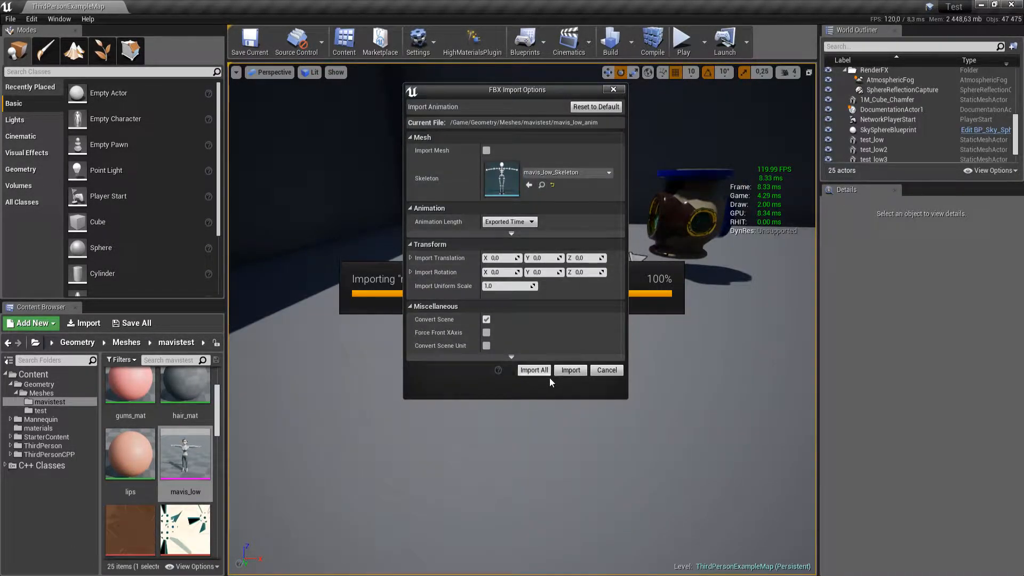
left_click(534, 370)
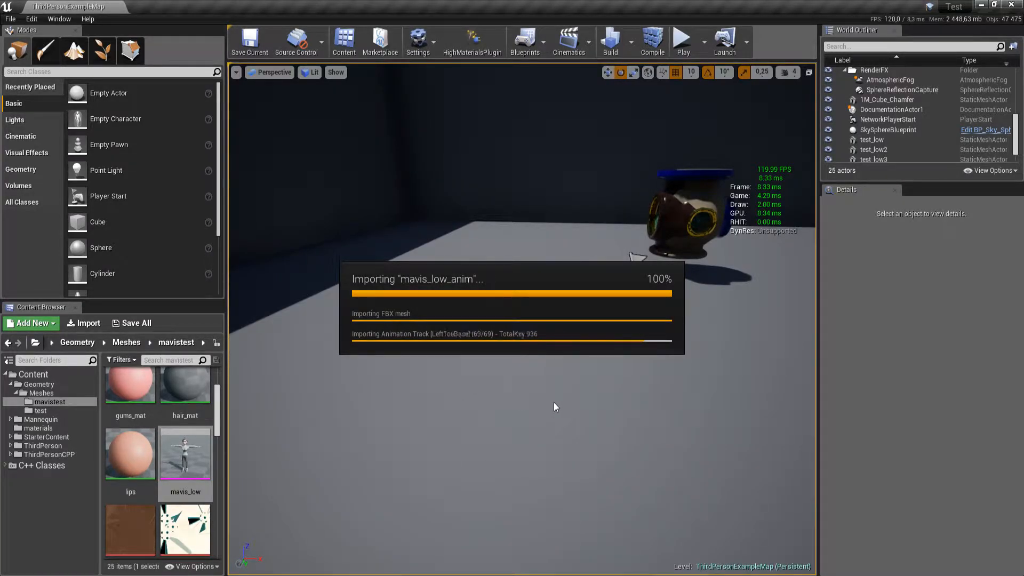
Inspect the mavis_low_anim animation playback up close in the animation editor, and close the editor
right_click_drag(553, 402, 553, 403)
double_click(140, 458)
right_click_drag(512, 224, 492, 206)
key("s")
key("w")
key("s")
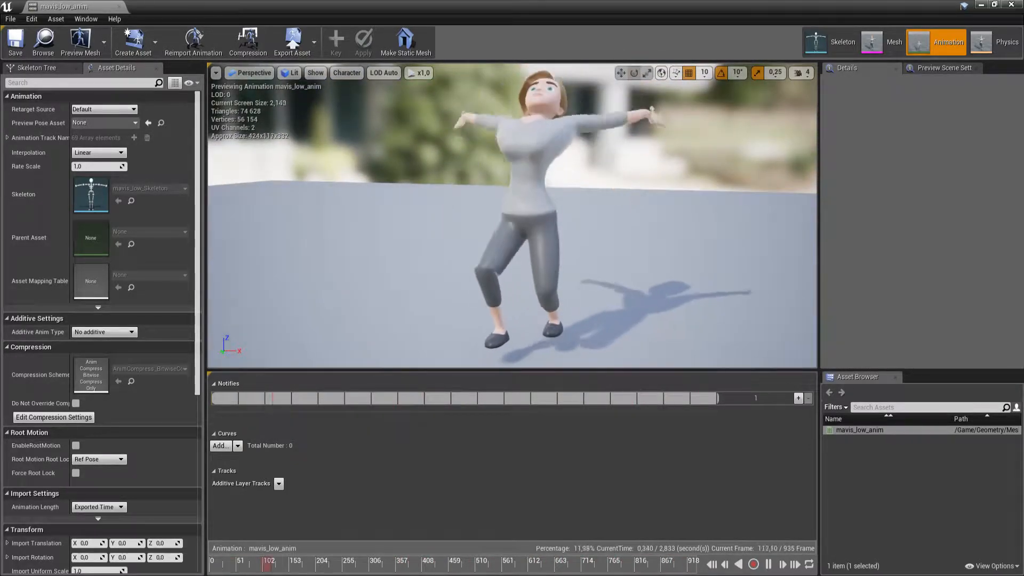
left_click(1014, 4)
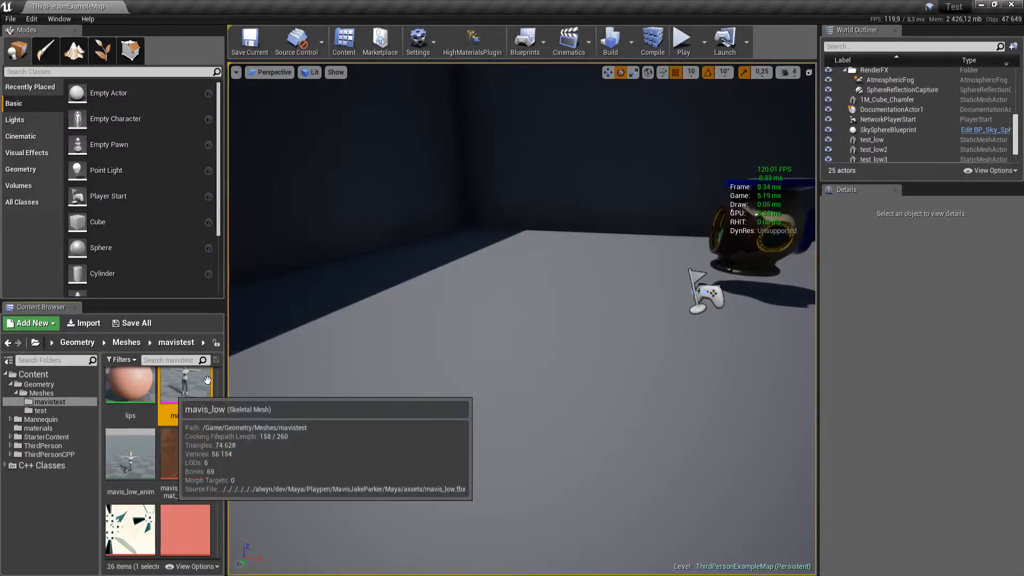
Import the mavis_low texture maps, including the Metallic and Normal maps, from the file browser into mavistest and save all assets
left_click(178, 386)
left_click(471, 40)
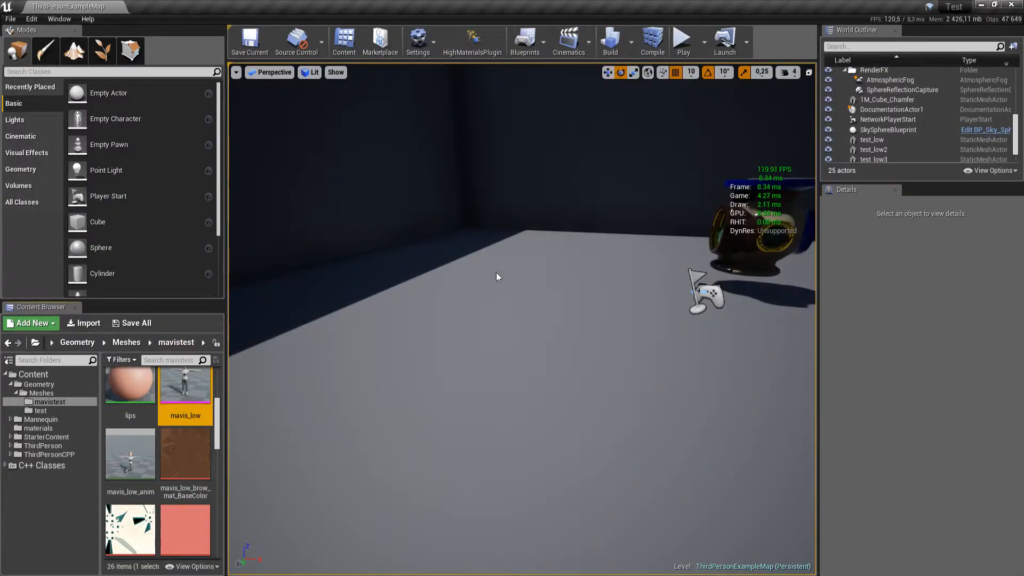
key("alt+Tab")
key("alt+Tab")
key("alt+Tab")
left_click_drag(683, 299, 201, 382)
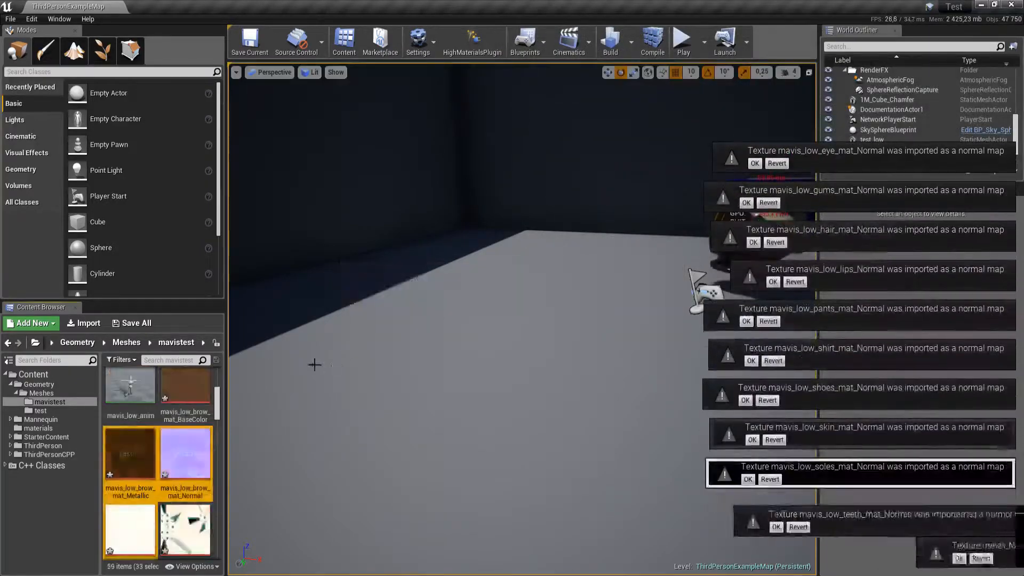
right_click_drag(377, 378, 371, 376)
key("ctrl+shift+s")
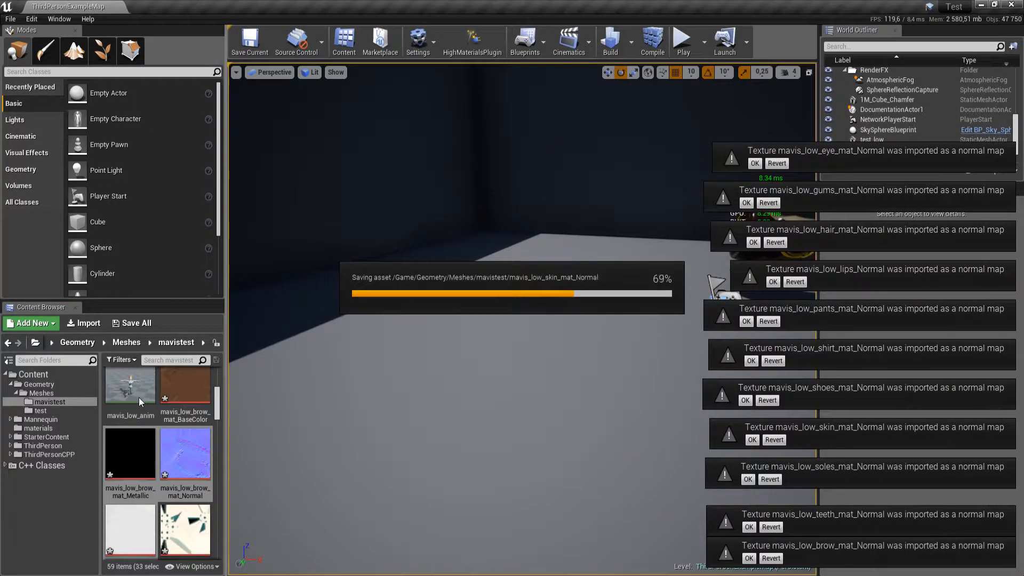
Run HighMaterialsPlugin on the mavis_low skeletal mesh and check its materials in the mesh editor
scroll(155, 413, "up", 2)
left_click(164, 422)
left_click(473, 43)
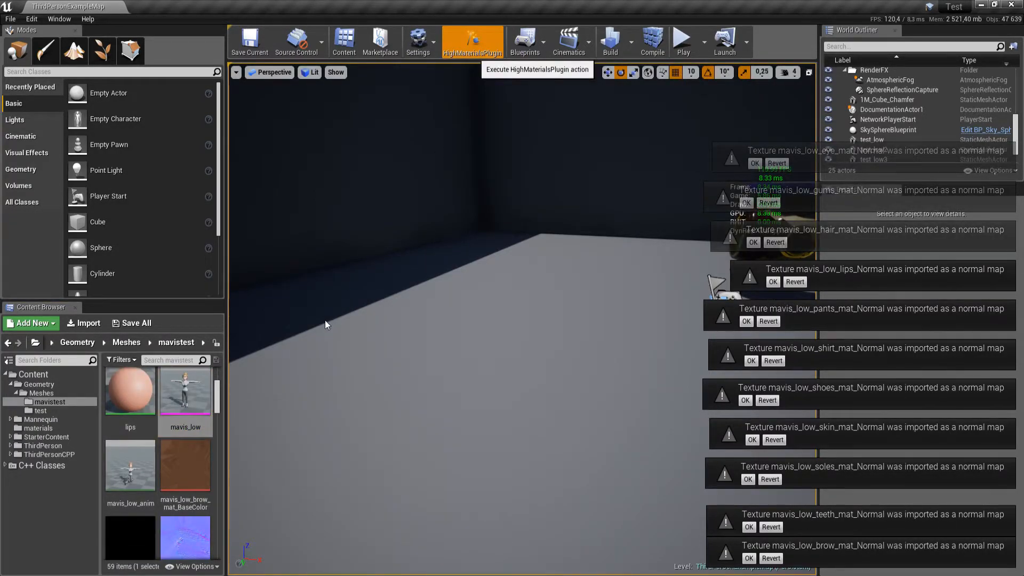
double_click(188, 396)
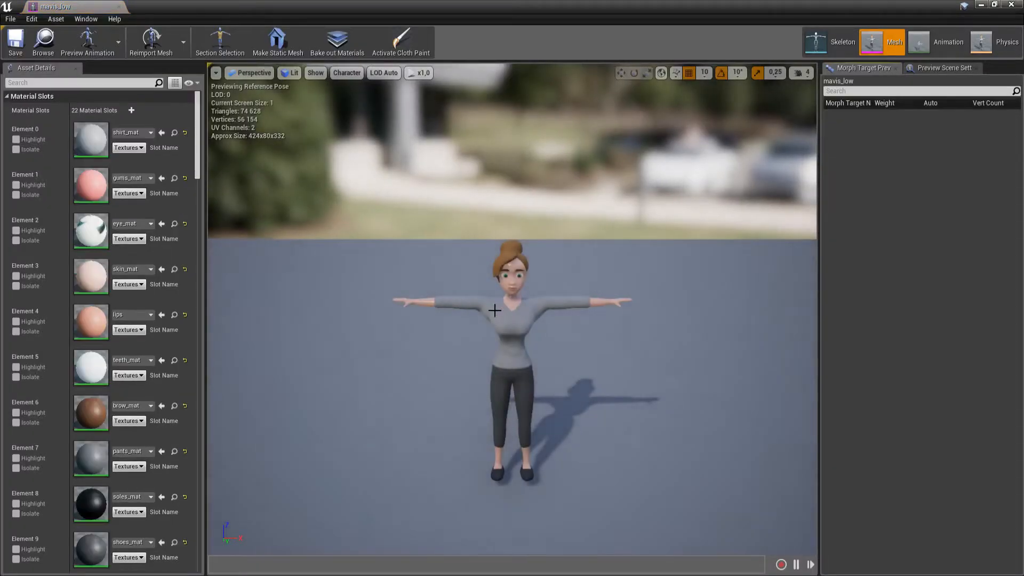
mouse_move(494, 308)
right_mouse_down()
mouse_move(480, 288)
mouse_move(480, 315)
mouse_move(480, 304)
right_mouse_up()
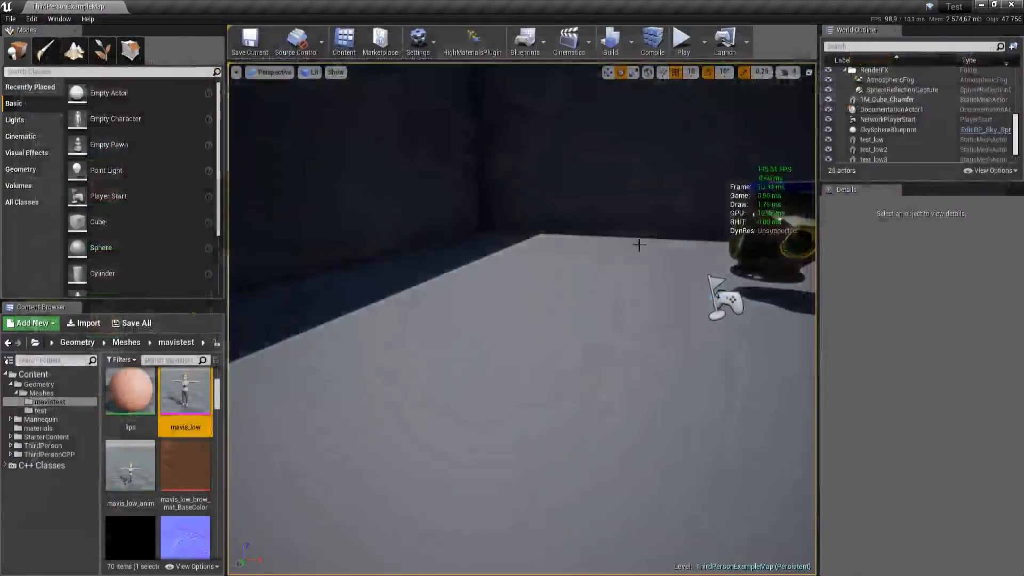